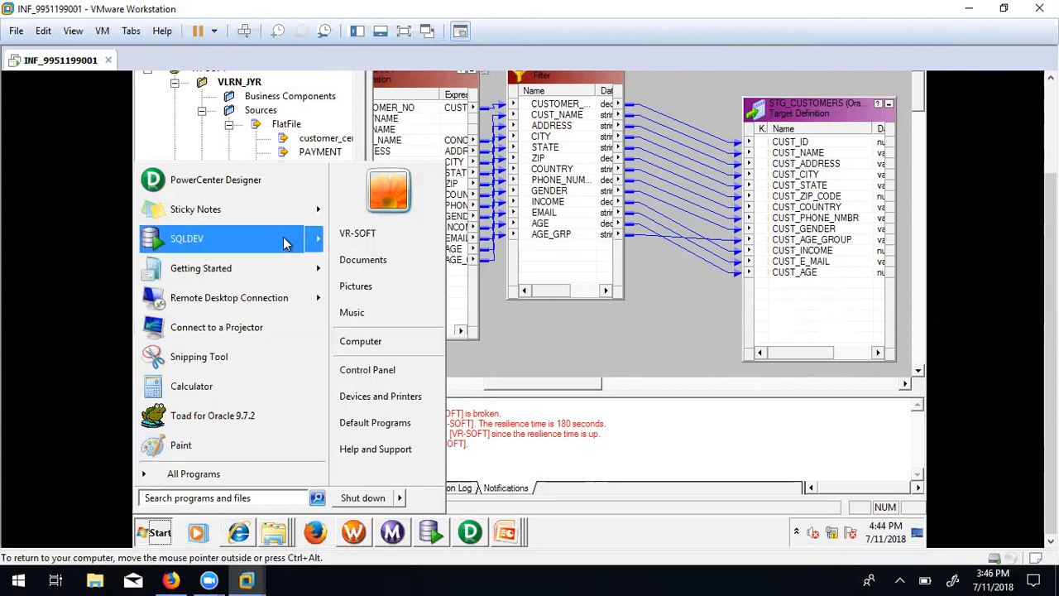
# Open the Windows Services console by searching the Start menu for 'ser'.
pyautogui.click(211, 497)
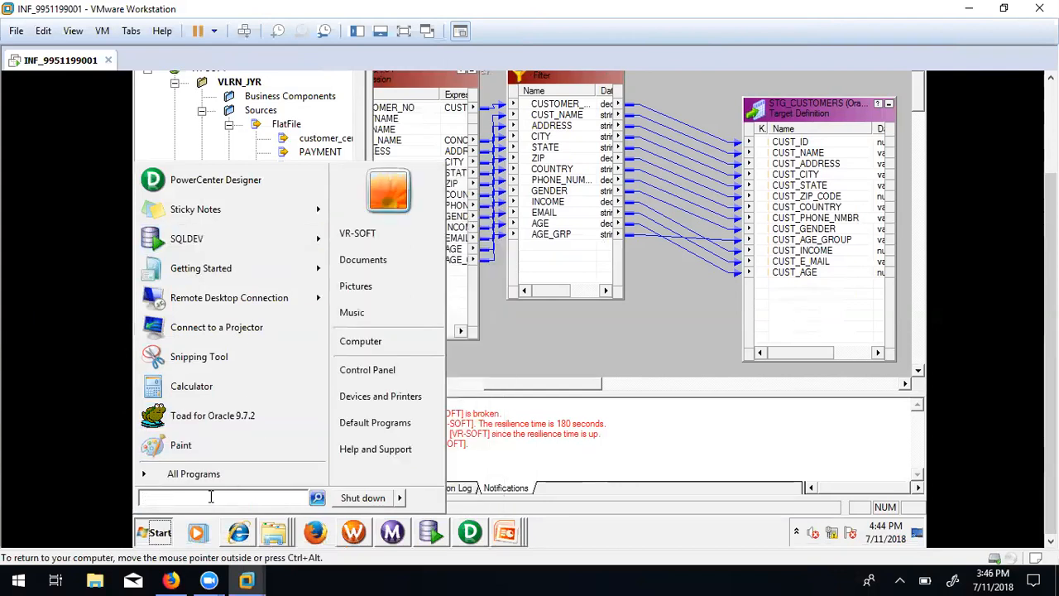
pyautogui.write('ser')
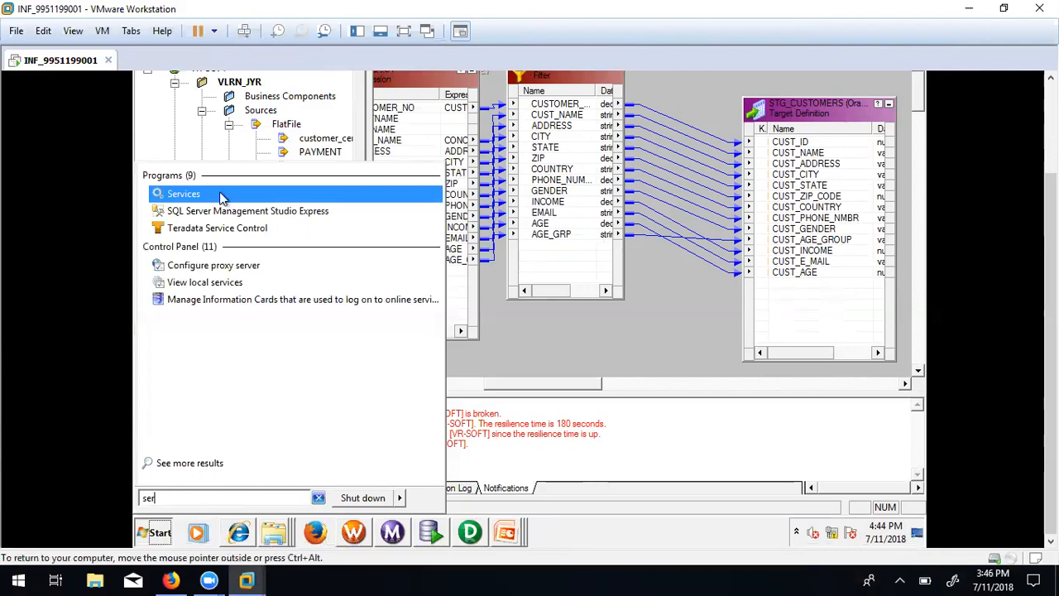
pyautogui.click(195, 201)
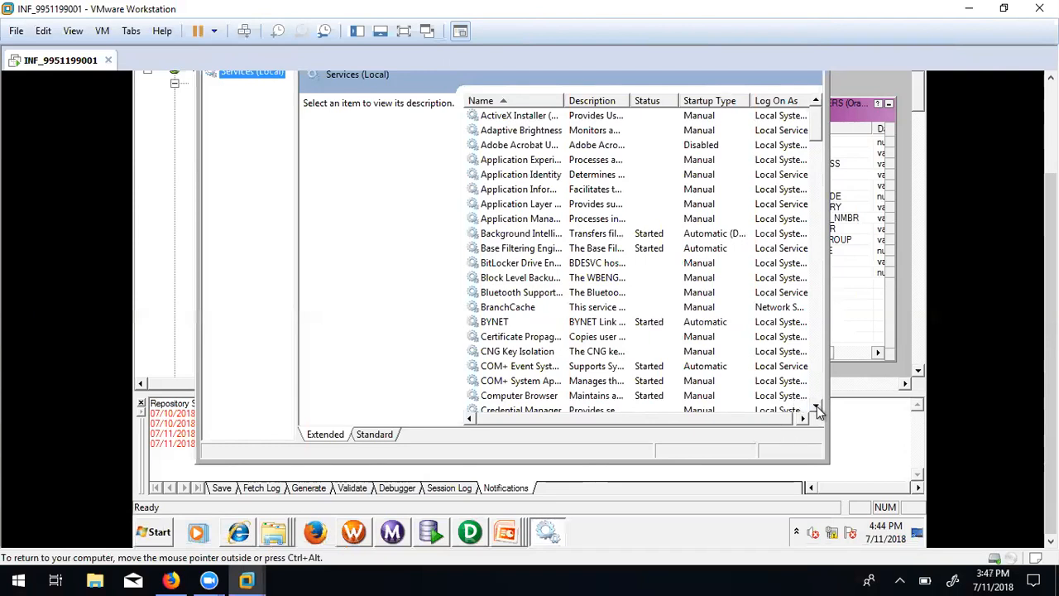
# Scroll down through the local services list, then close the Services console.
pyautogui.scroll(-10, 816, 412)
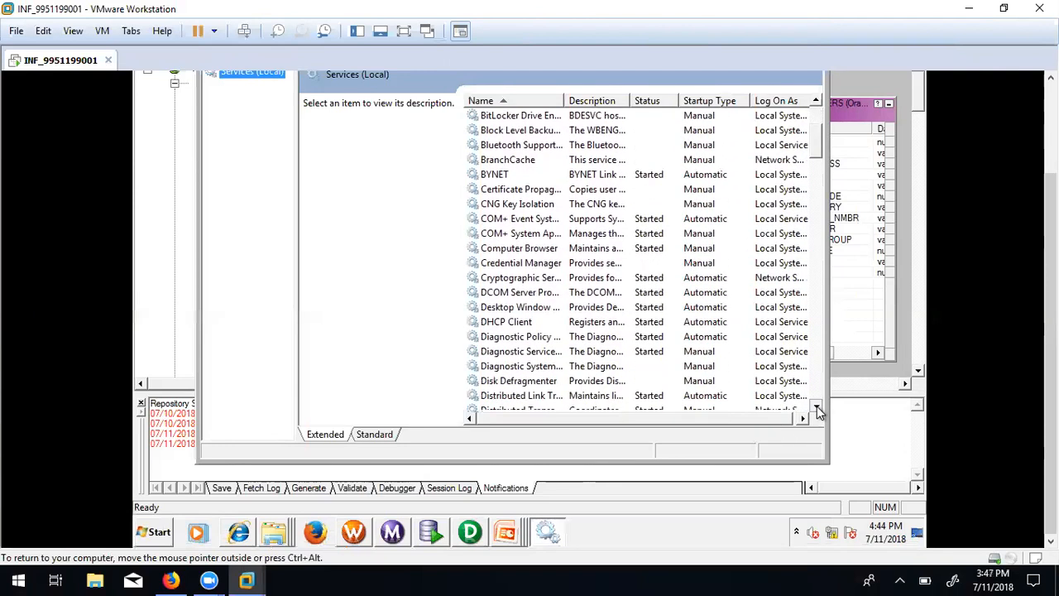
pyautogui.scroll(-3, 816, 411)
pyautogui.scroll(-3, 816, 411)
pyautogui.scroll(-4, 816, 411)
pyautogui.scroll(-2, 816, 411)
pyautogui.scroll(-3, 816, 411)
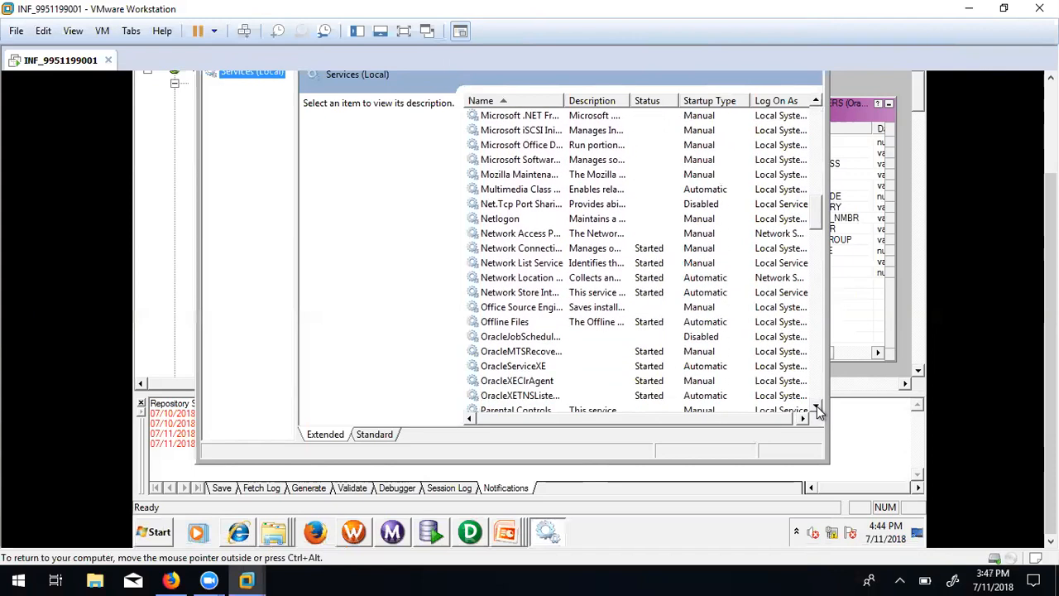
pyautogui.click(817, 409)
pyautogui.click(817, 410)
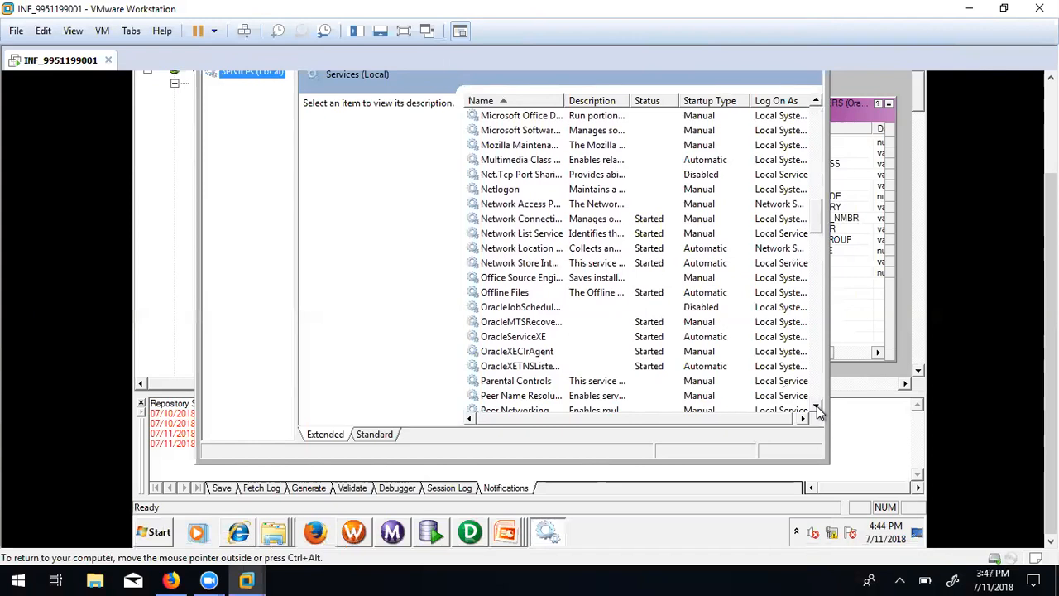
pyautogui.moveTo(816, 409); pyautogui.dragTo(817, 406)
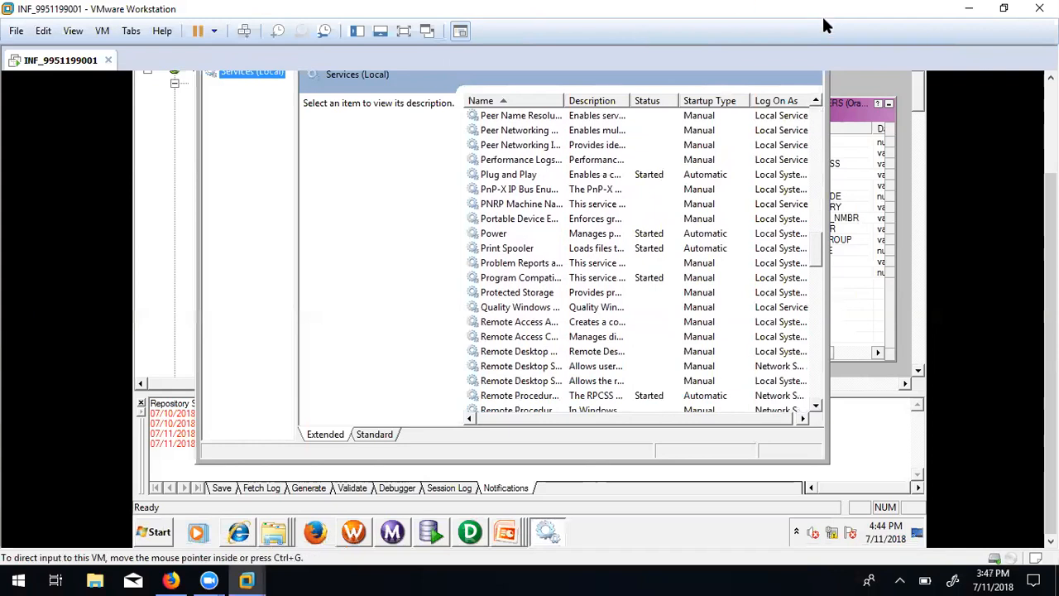
pyautogui.click(1051, 78)
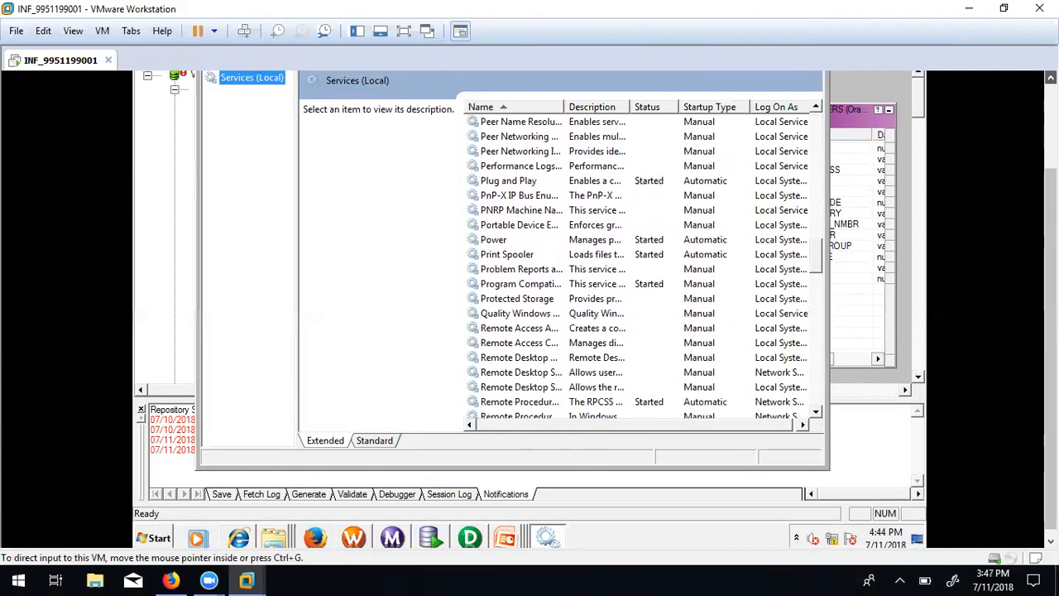
pyautogui.click(1051, 78)
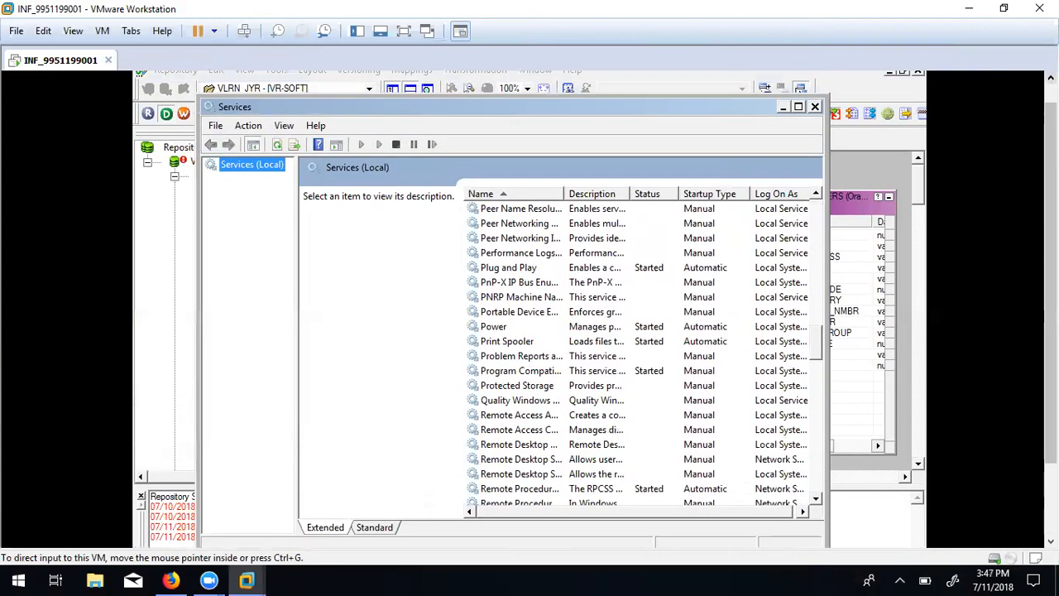
pyautogui.click(815, 106)
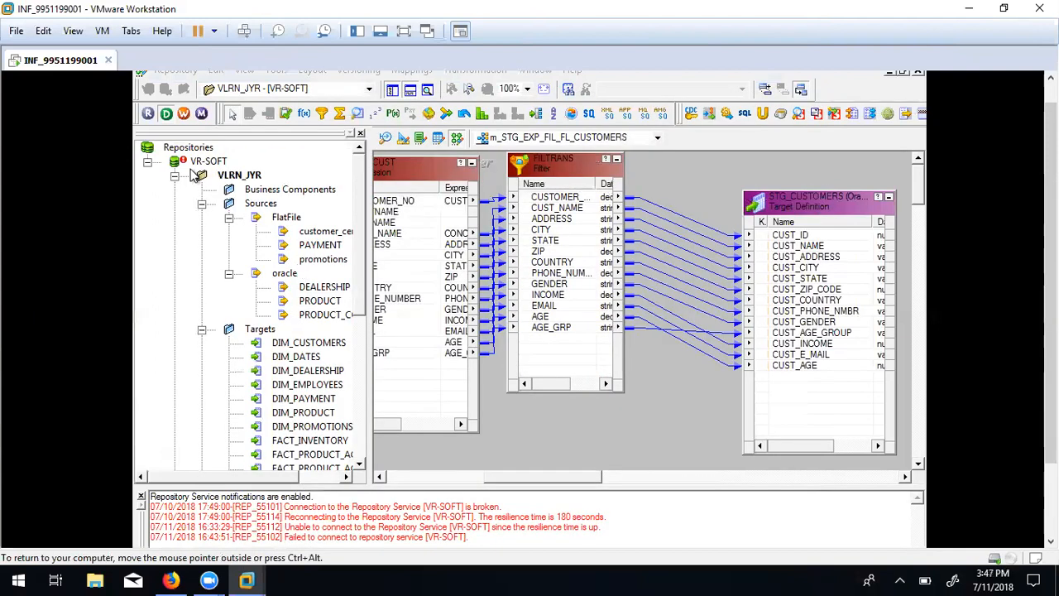
# Connect to VR-SOFT from the Navigator and dismiss the PCSF_46008 domain-lookup error.
pyautogui.rightClick(174, 165)
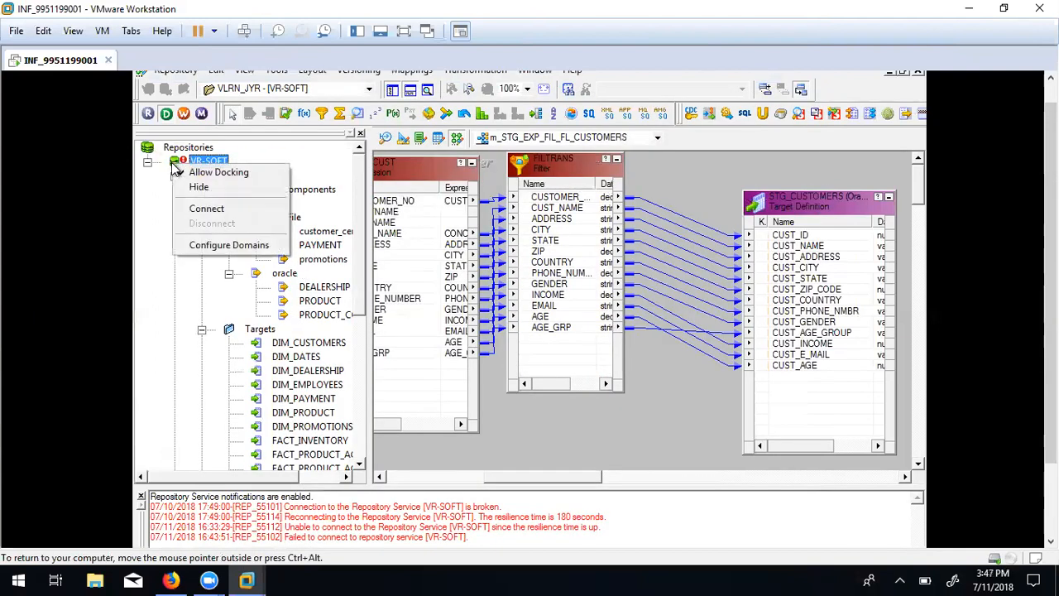
pyautogui.click(202, 208)
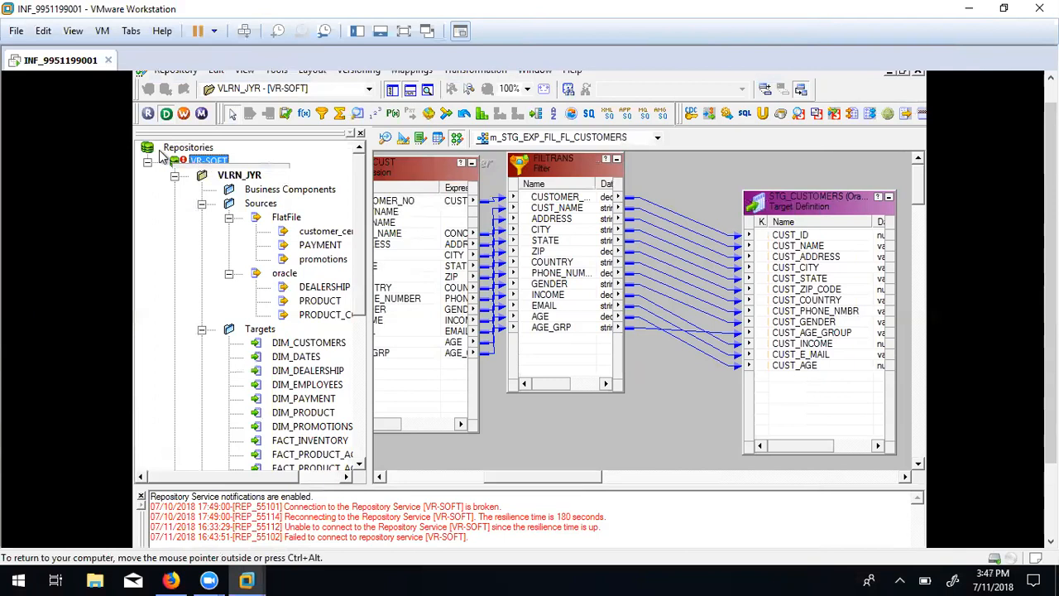
pyautogui.click(147, 115)
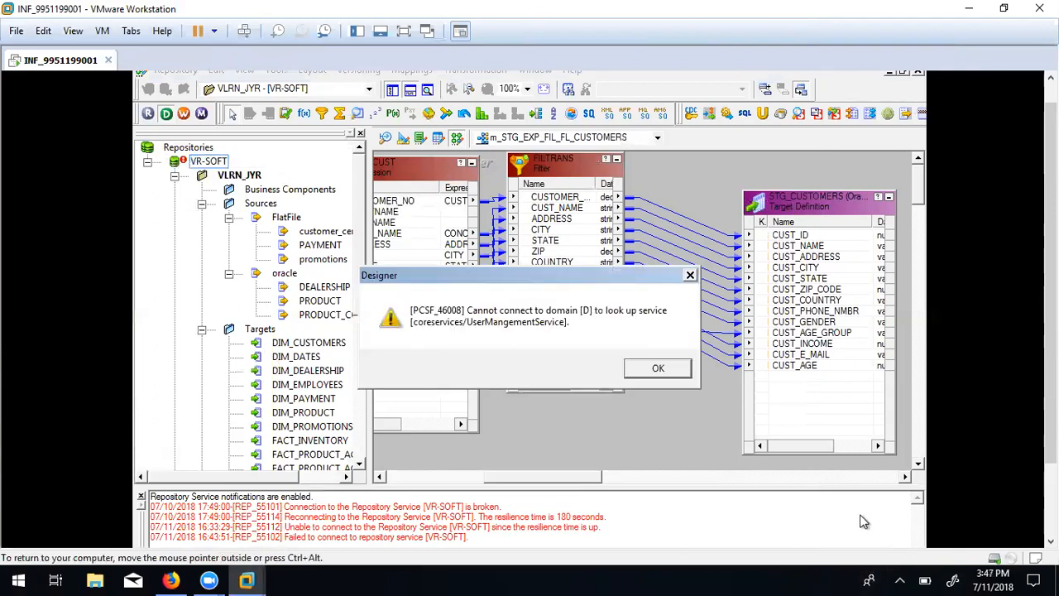
pyautogui.click(658, 369)
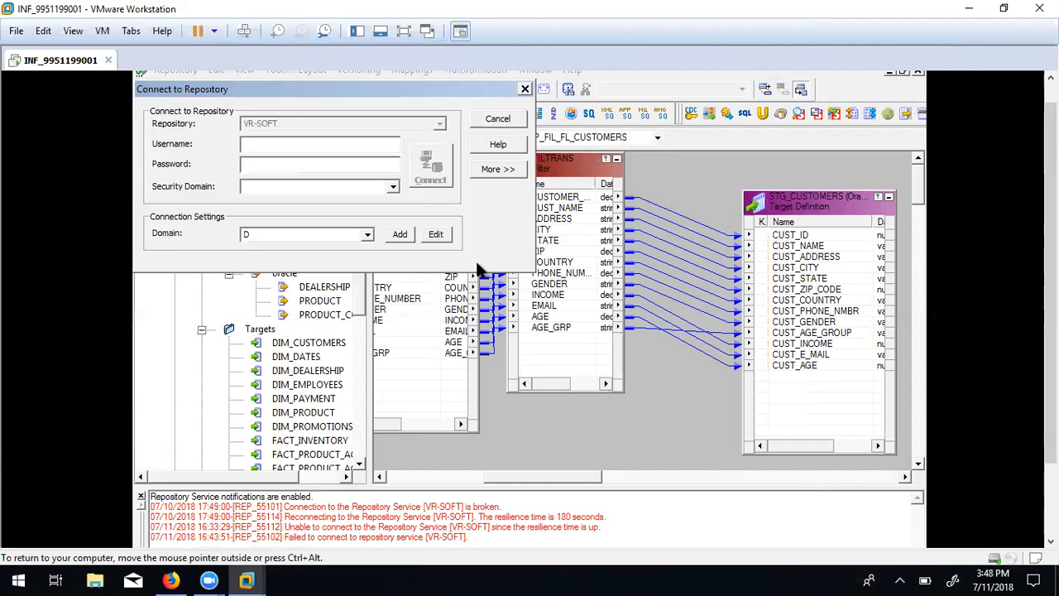
# Enter the administrator user name and paste the account password into the login form.
pyautogui.write('A')
pyautogui.write('dmini')
pyautogui.write('strat')
pyautogui.write('i')
pyautogui.write('or')
pyautogui.click(248, 164)
pyautogui.moveTo(246, 142); pyautogui.dragTo(300, 148)
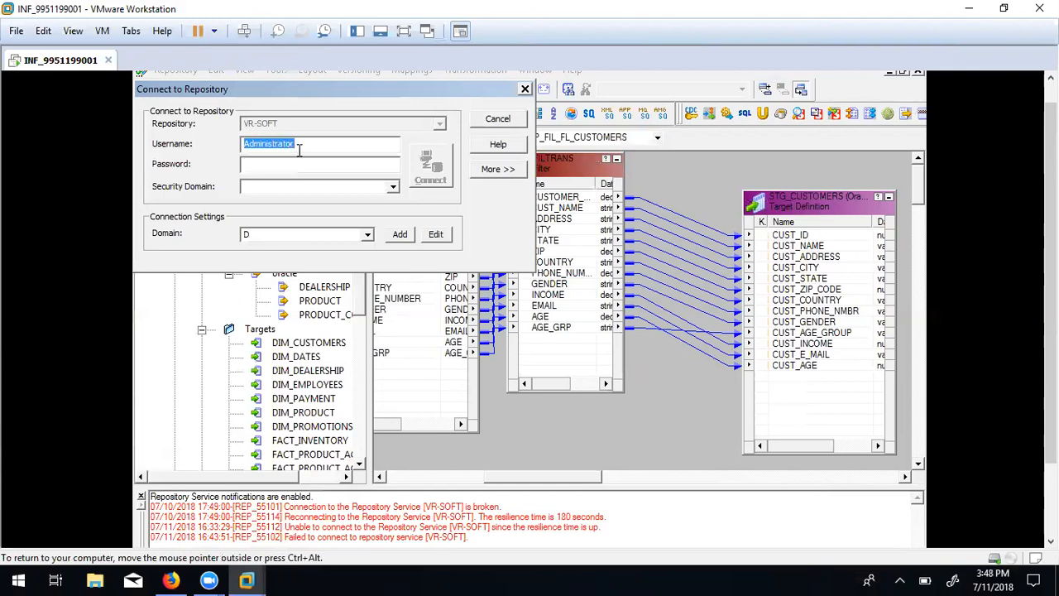
pyautogui.click(261, 164)
pyautogui.hotkey('ctrl', 'v')
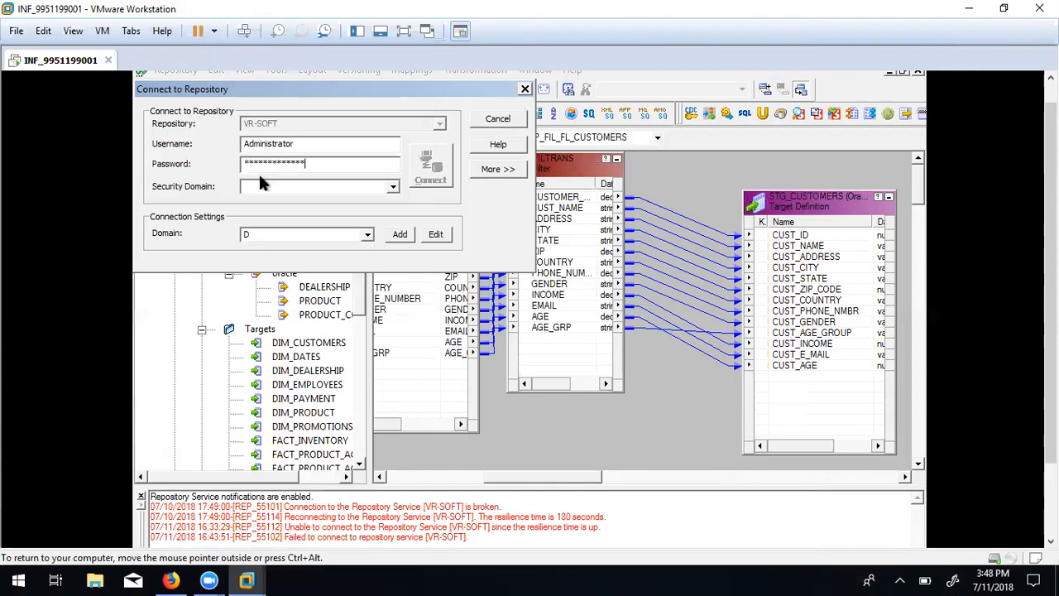
# Set the security domain to 'native', then cancel the Connect to Repository dialog.
pyautogui.write('v')
pyautogui.press('BackSpace')
pyautogui.write('nativw')
pyautogui.press('BackSpace')
pyautogui.write('e')
pyautogui.click(505, 120)
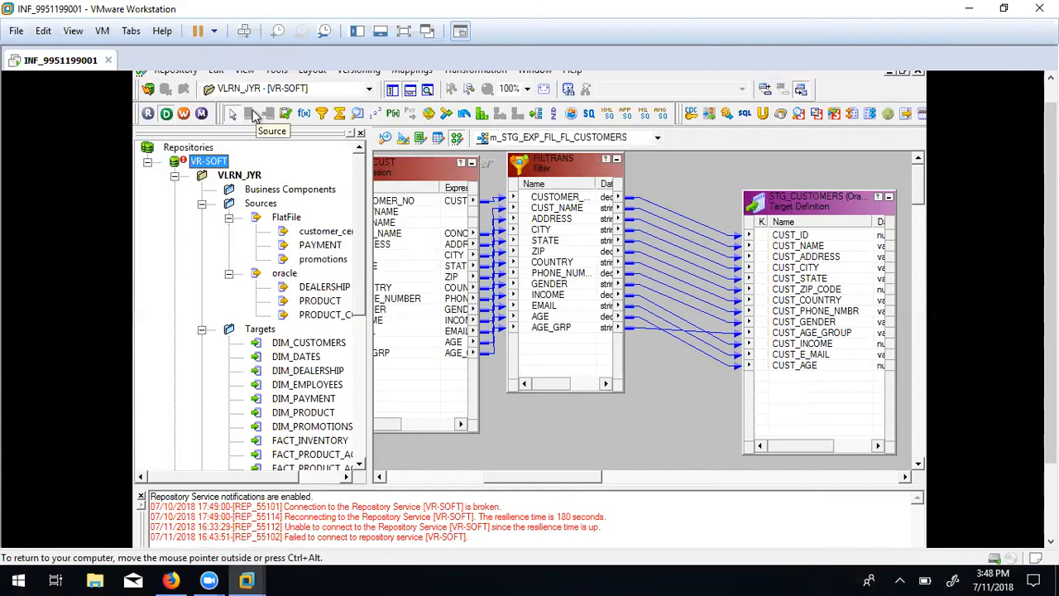
# Reconnect to VR-SOFT, clear the domain error, and open the 'Connecting to a Repository' help topic.
pyautogui.rightClick(213, 164)
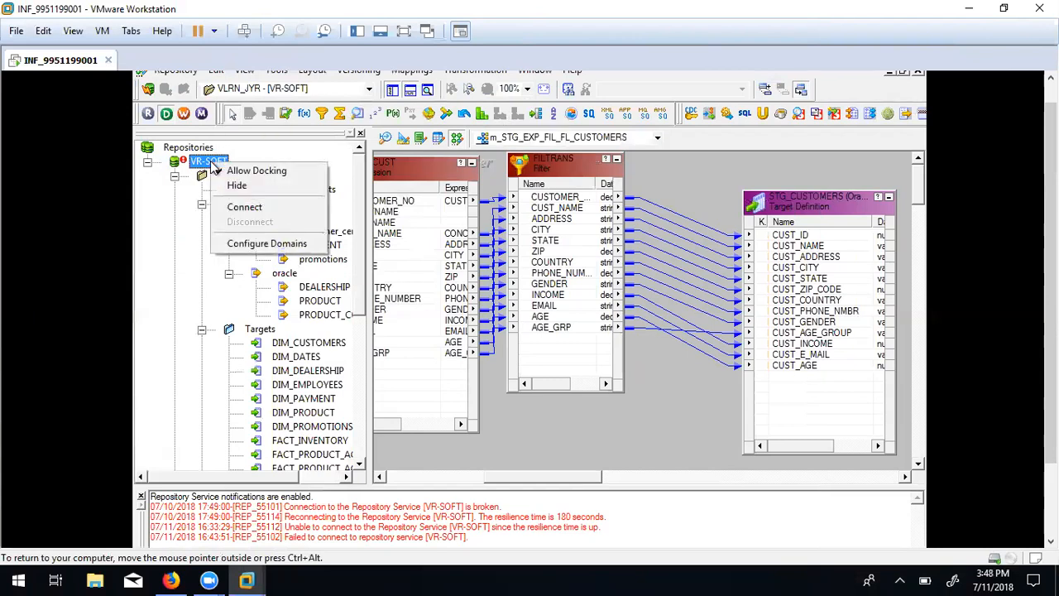
pyautogui.click(231, 207)
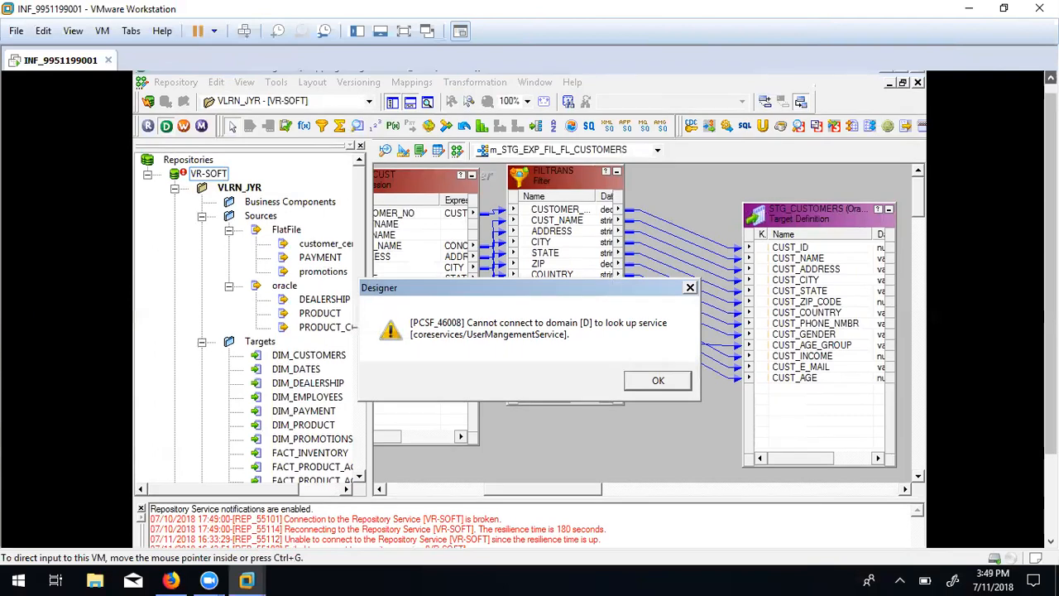
pyautogui.click(659, 382)
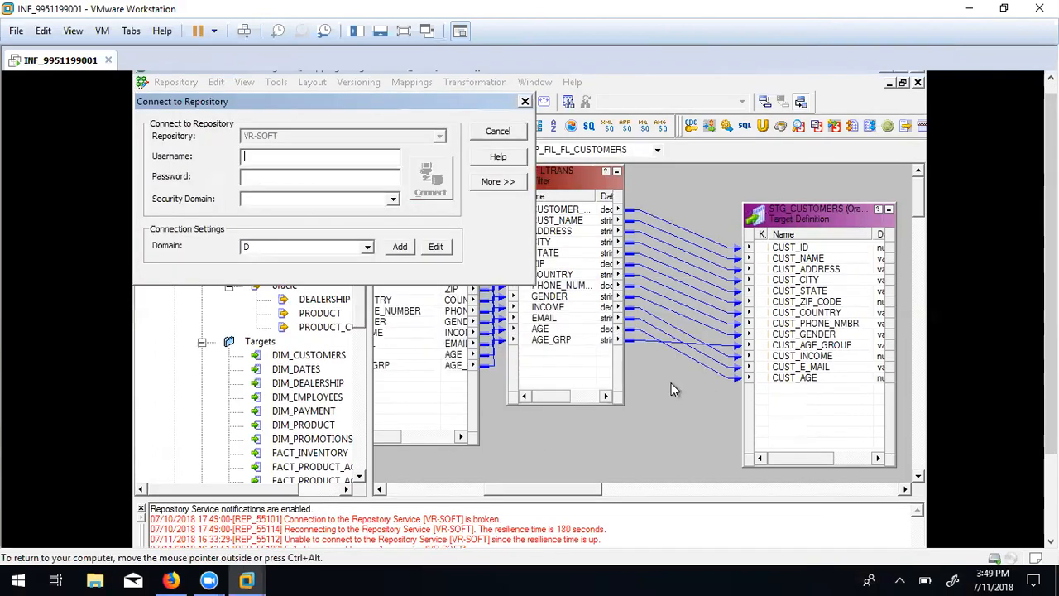
pyautogui.click(499, 157)
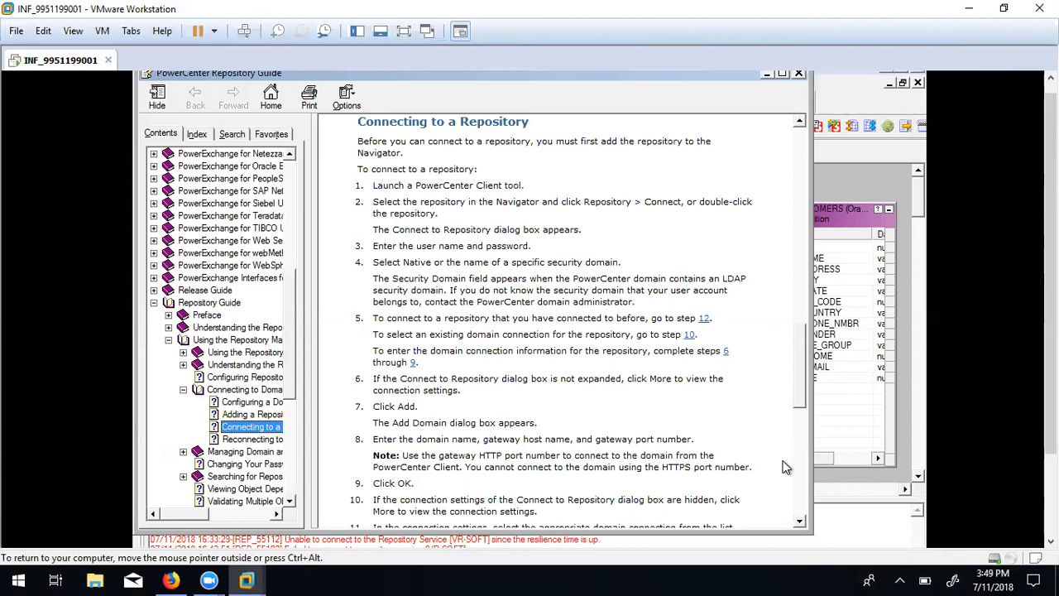
# Page through the domain-connection and password help topics, then close the Repository Guide.
pyautogui.click(799, 521)
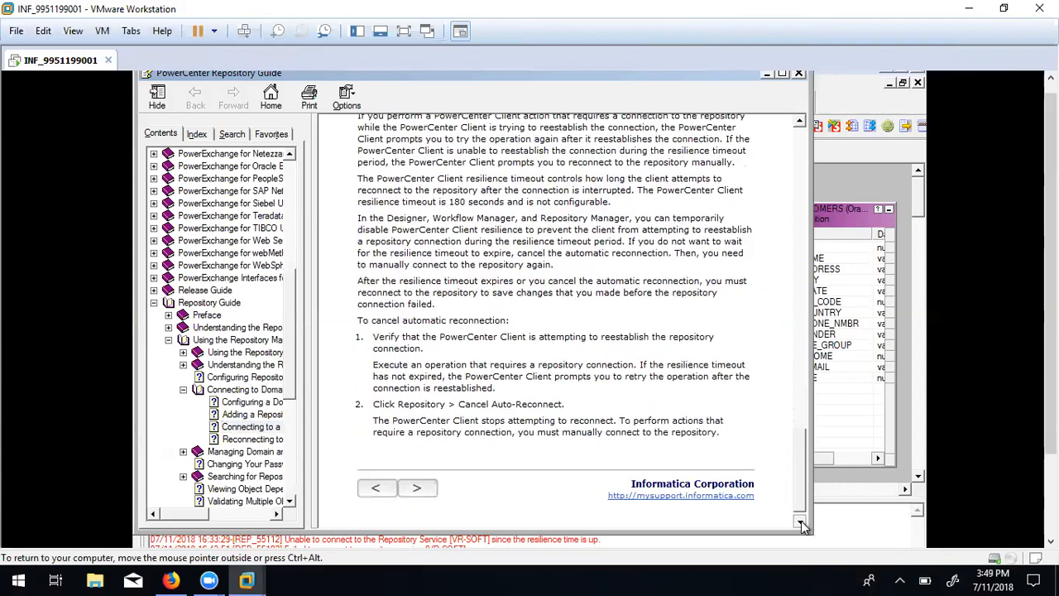
pyautogui.click(799, 521)
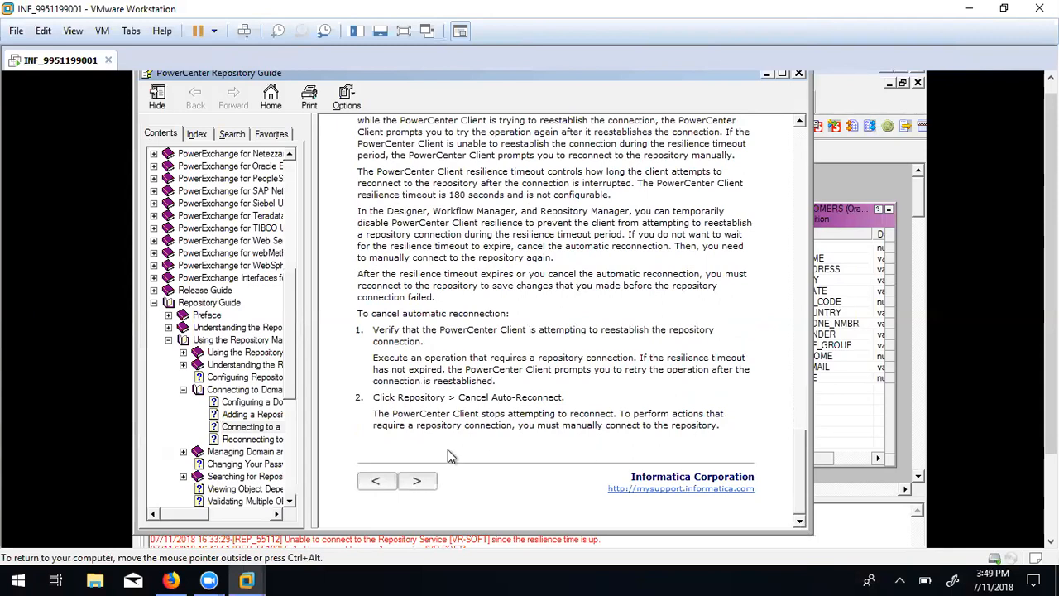
pyautogui.click(417, 481)
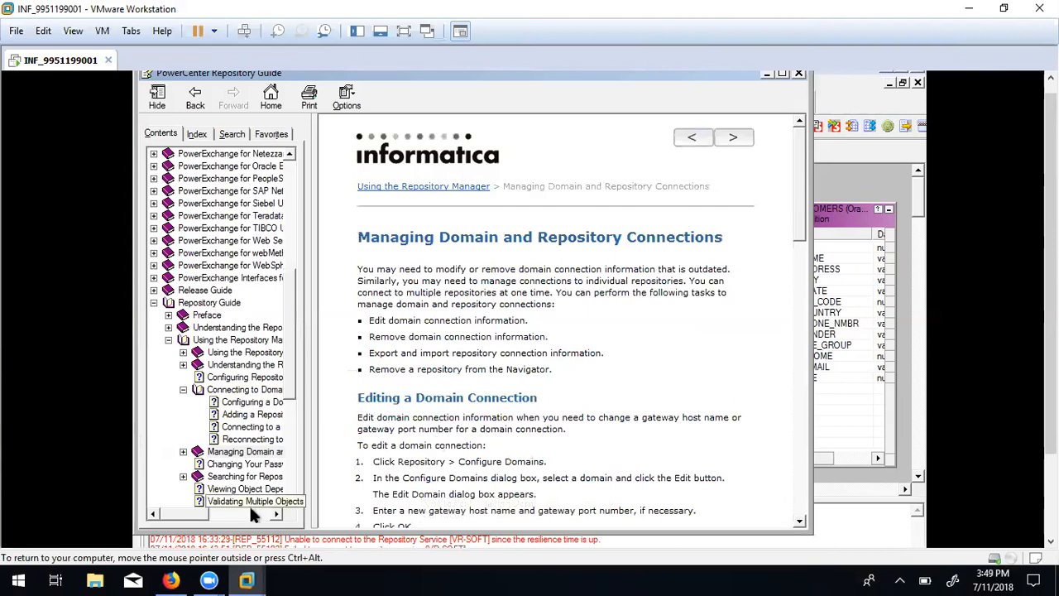
pyautogui.click(280, 514)
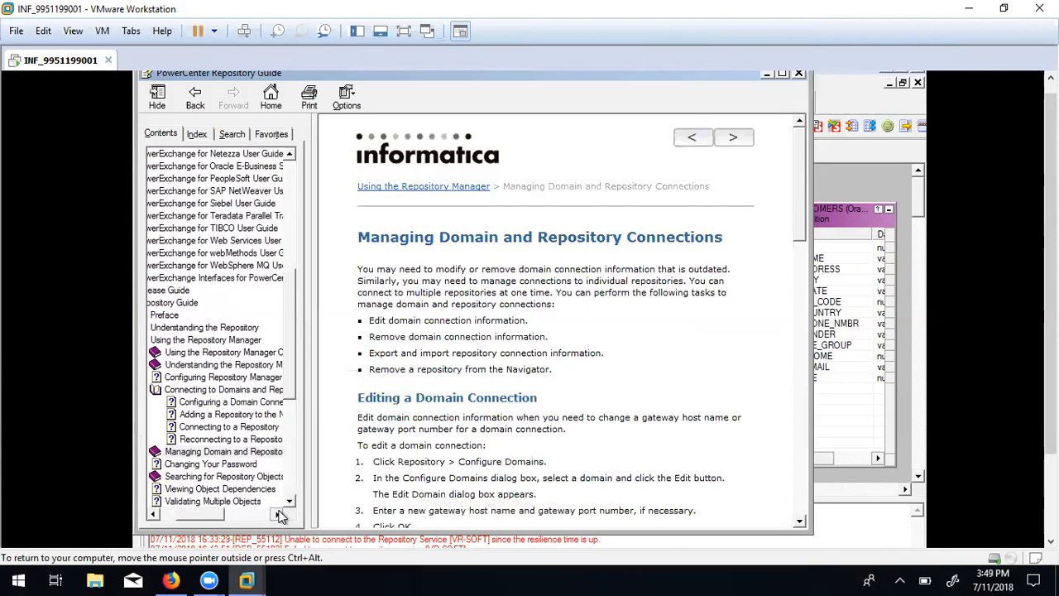
pyautogui.click(289, 501)
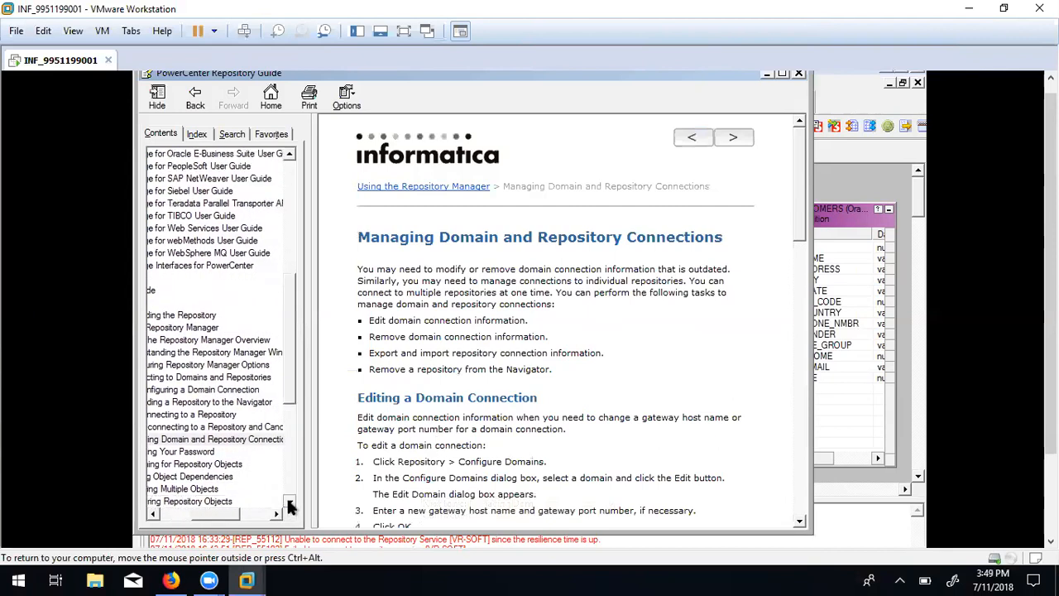
pyautogui.click(289, 506)
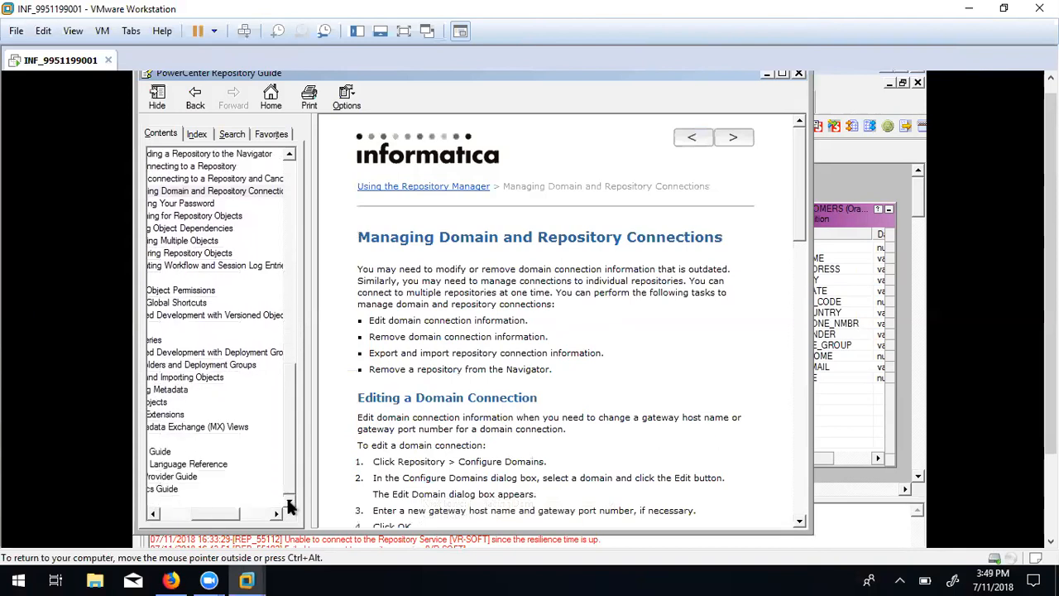
pyautogui.click(152, 515)
pyautogui.click(152, 514)
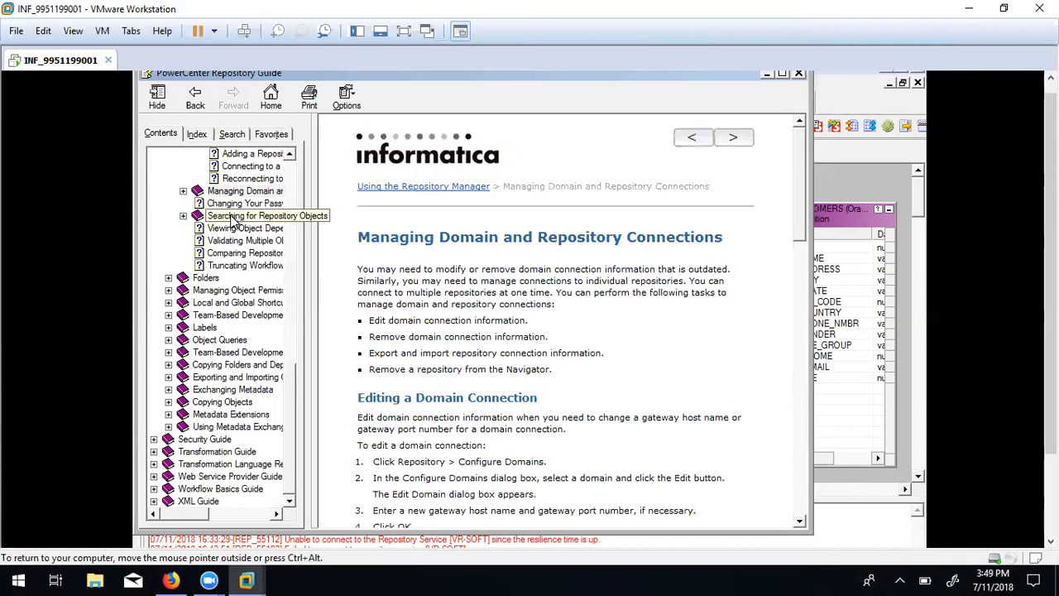
pyautogui.click(736, 138)
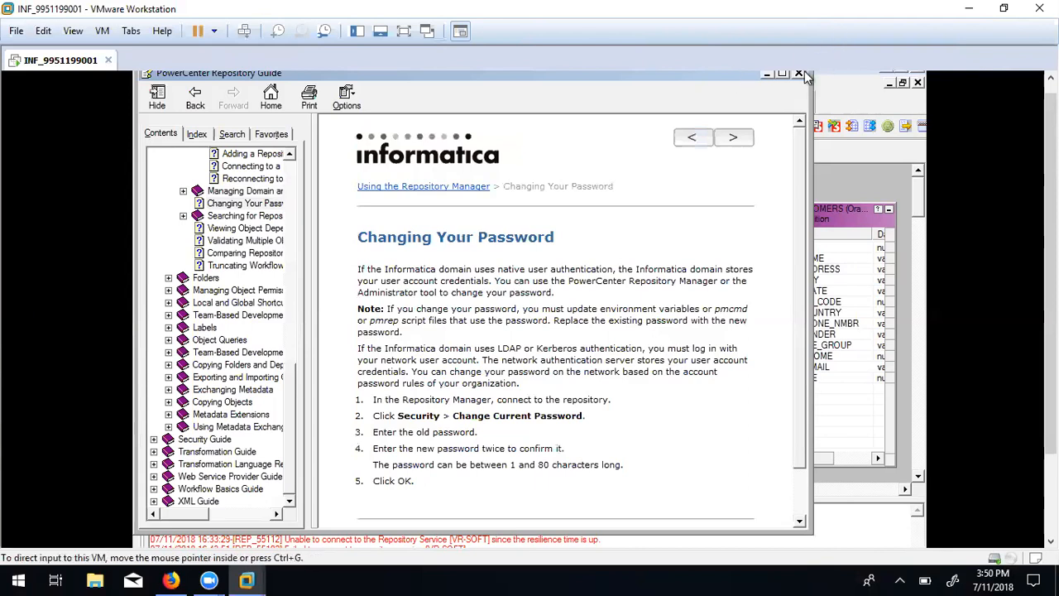
pyautogui.click(799, 74)
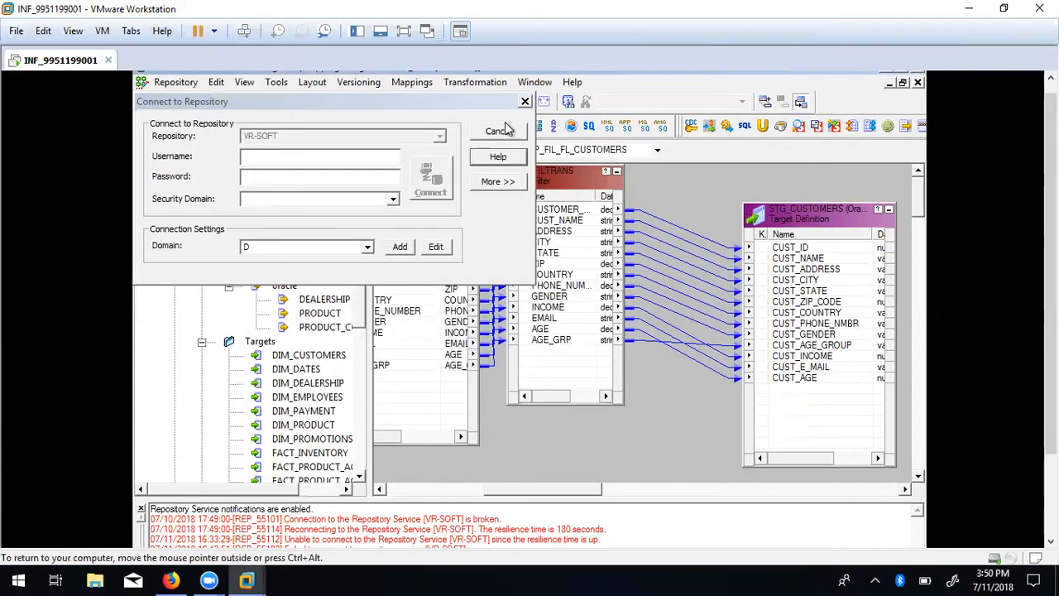
# Toggle More/Less settings, check the Security Domain field, and close the VR-SOFT login without connecting.
pyautogui.click(490, 182)
pyautogui.click(489, 182)
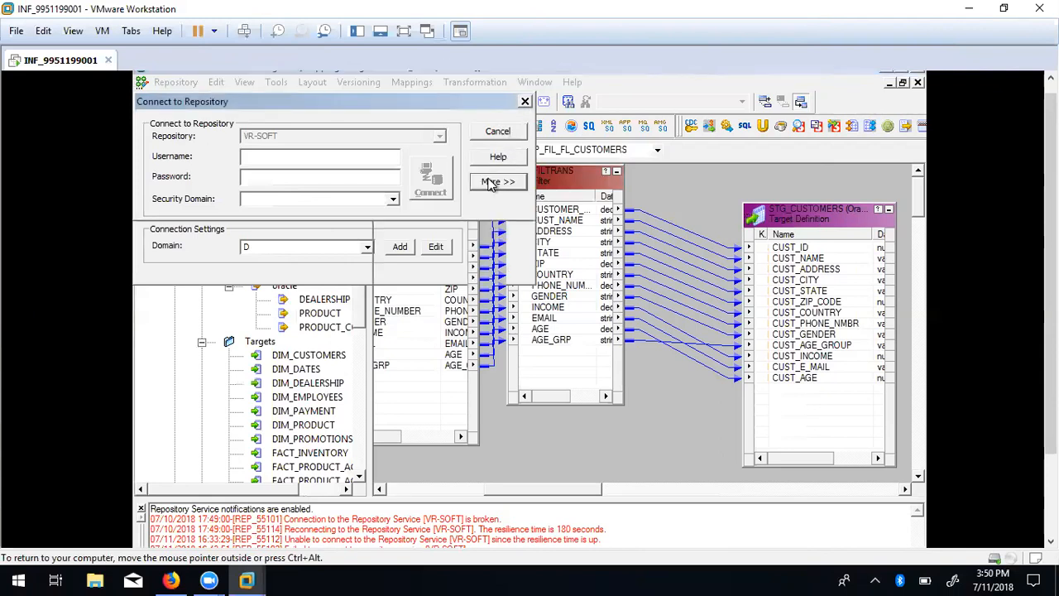
pyautogui.click(496, 182)
pyautogui.click(496, 182)
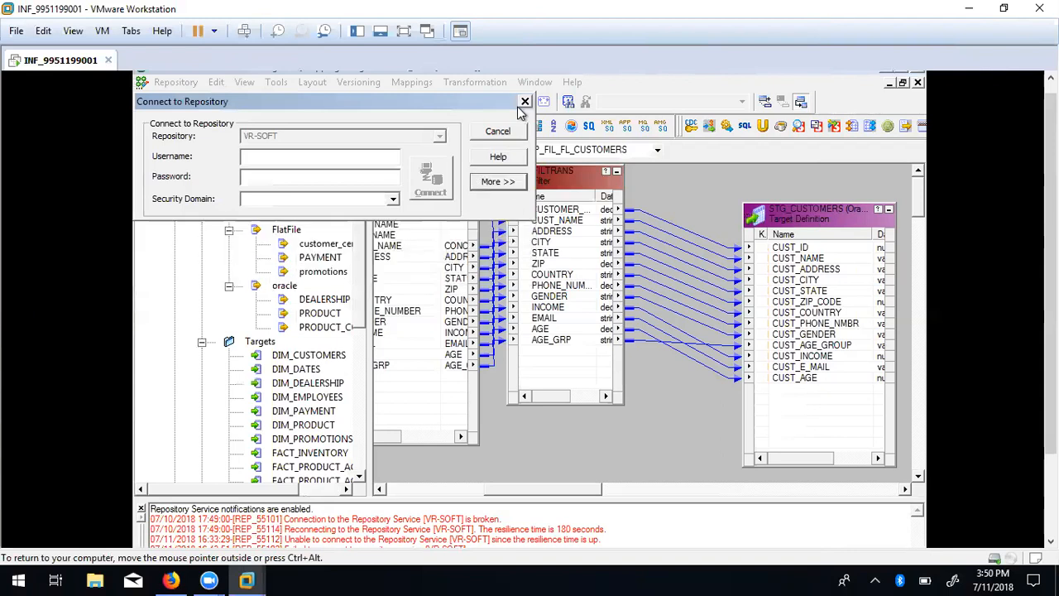
pyautogui.click(395, 203)
pyautogui.click(526, 103)
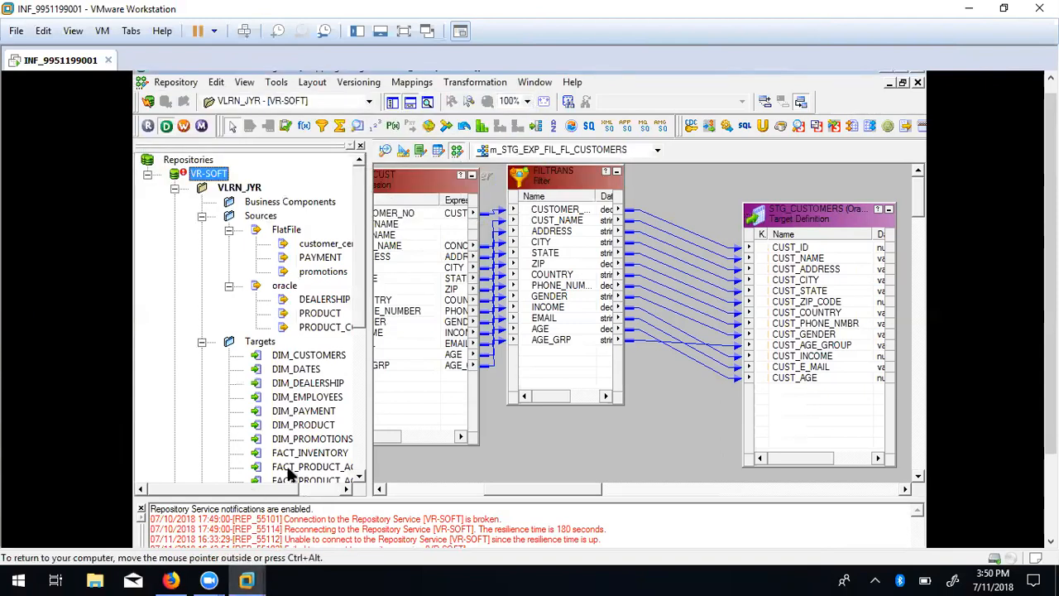
pyautogui.moveTo(1050, 272); pyautogui.dragTo(1050, 353)
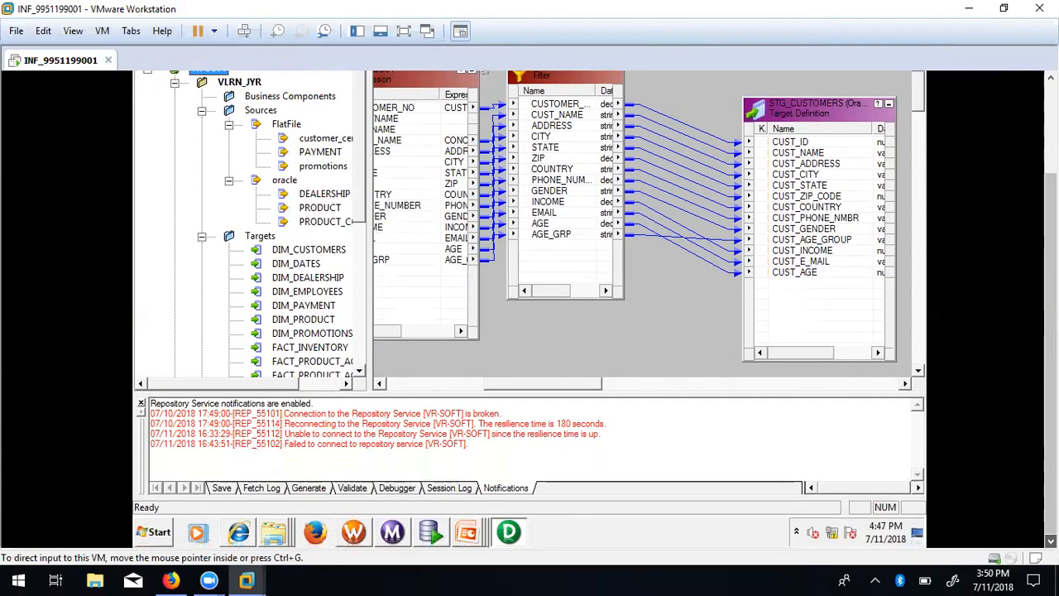
# Launch Informatica Administrator Home Page from All Programs > Informatica 9.6.1 > Server, shown in Firefox.
pyautogui.click(153, 542)
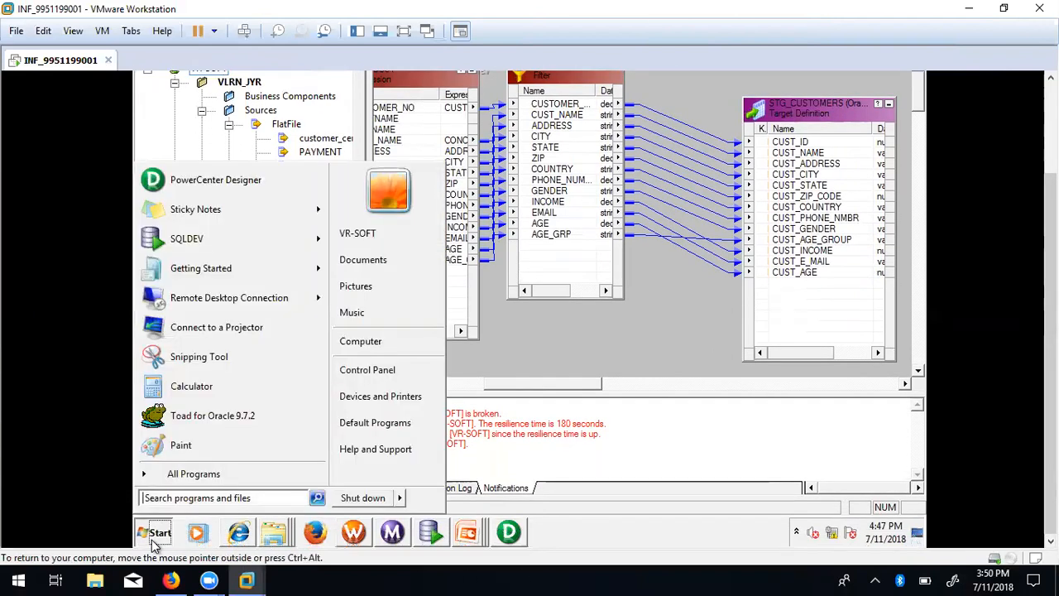
pyautogui.click(204, 475)
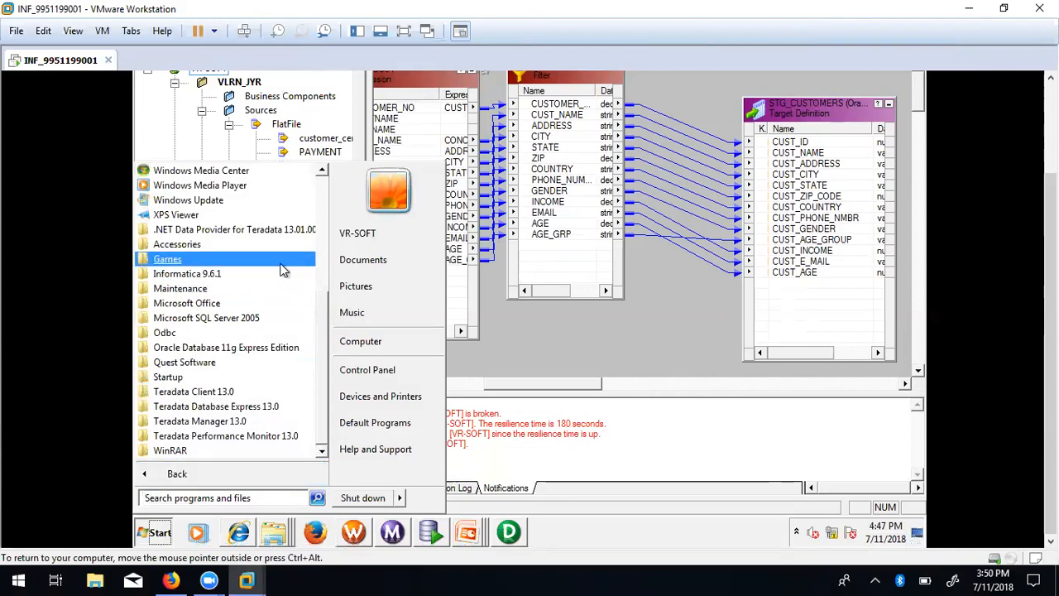
pyautogui.click(272, 274)
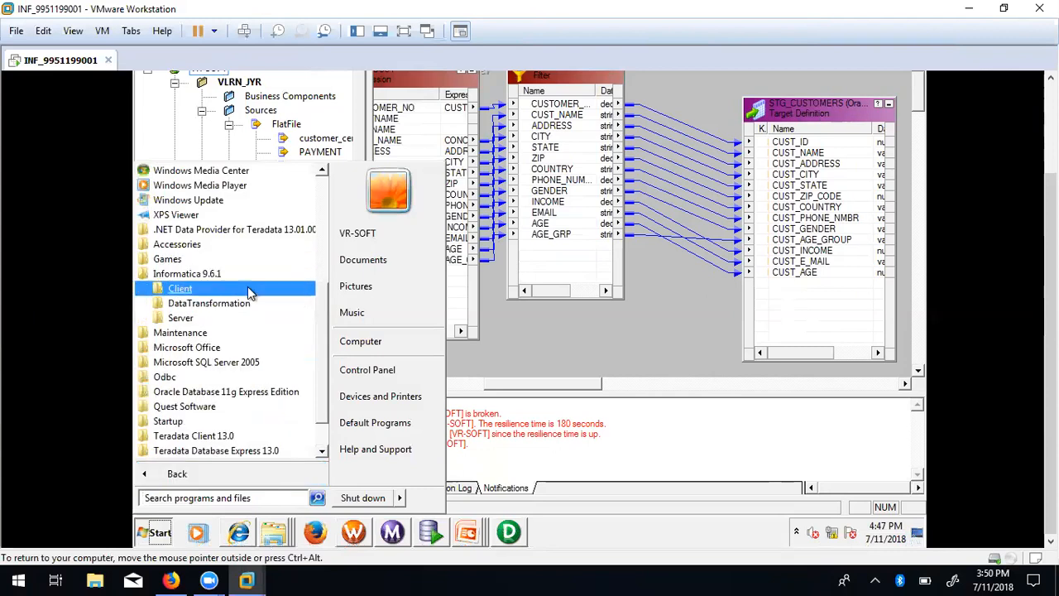
pyautogui.click(228, 317)
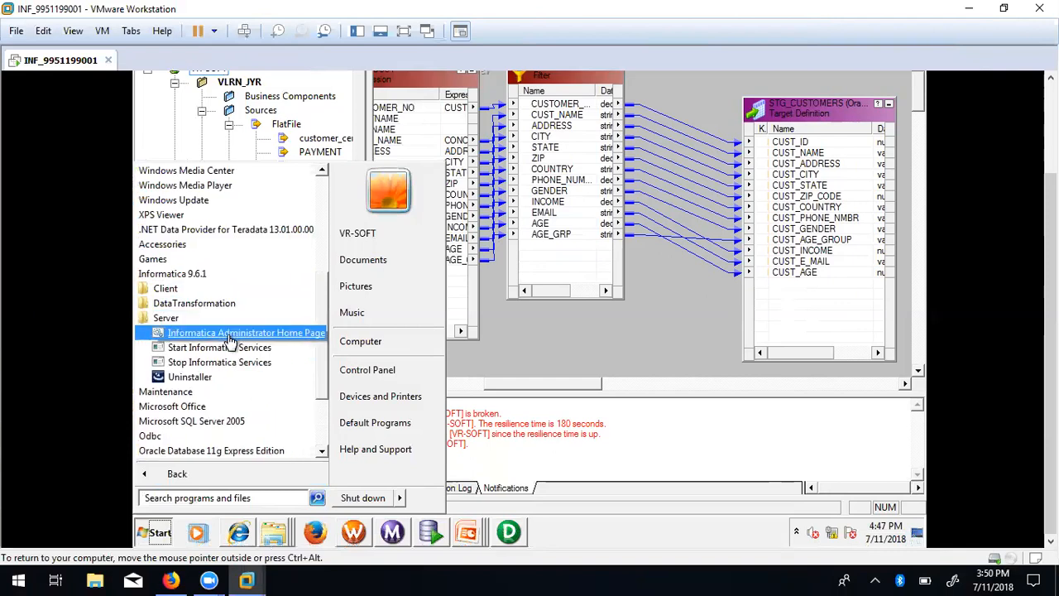
pyautogui.click(230, 336)
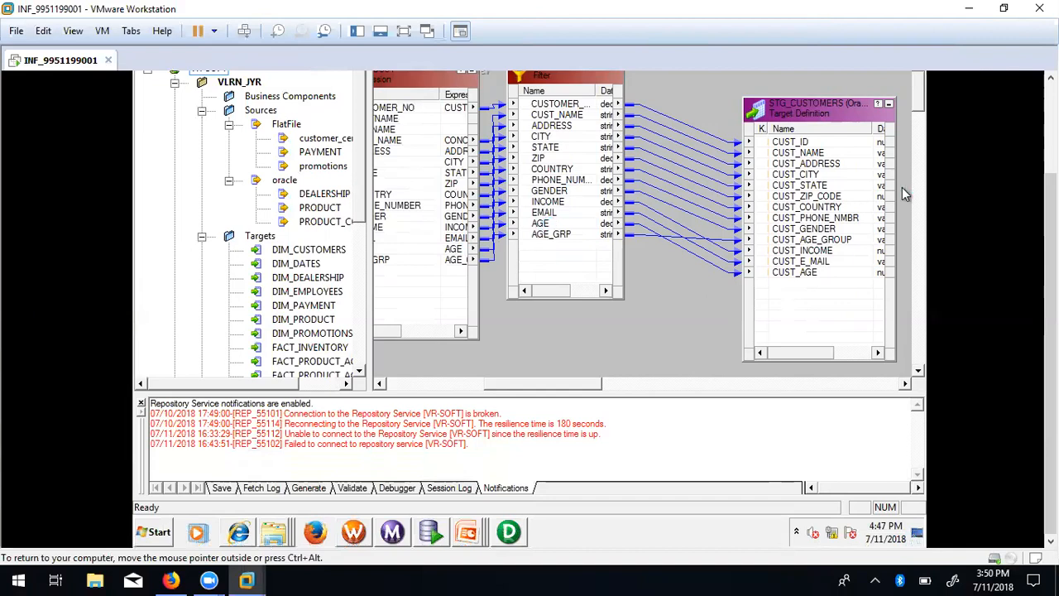
pyautogui.click(1051, 77)
pyautogui.click(1050, 78)
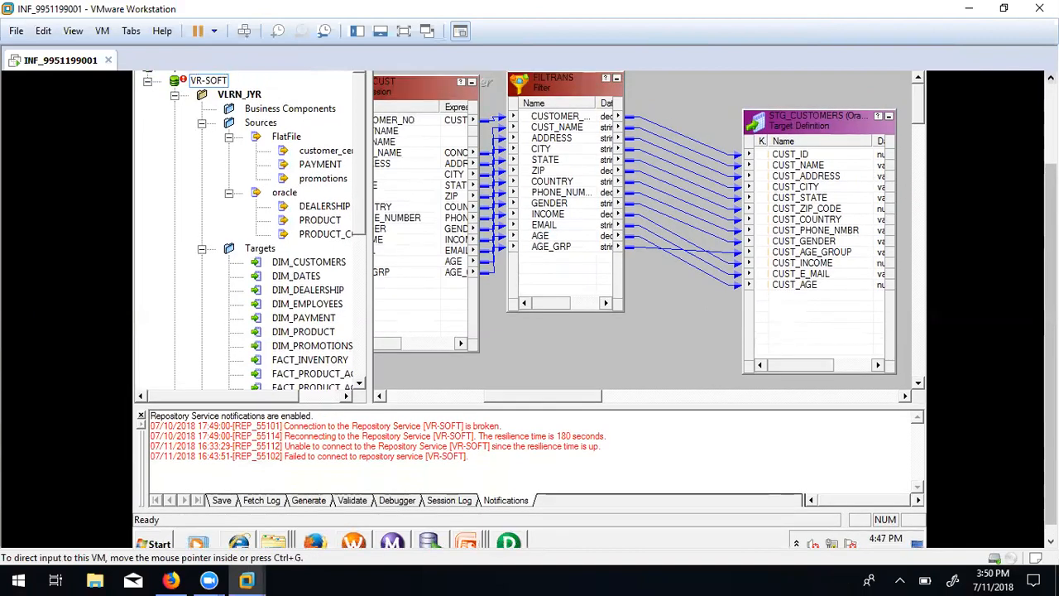
pyautogui.click(466, 542)
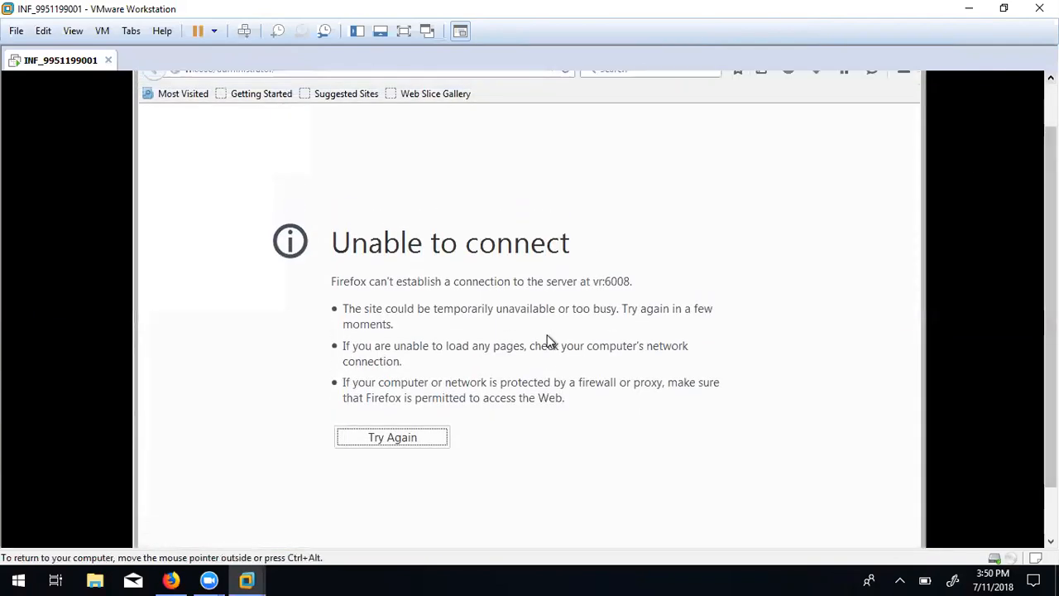
# Retry loading vr:6008/administrator in Firefox, then minimize and restore the Firefox window.
pyautogui.click(400, 438)
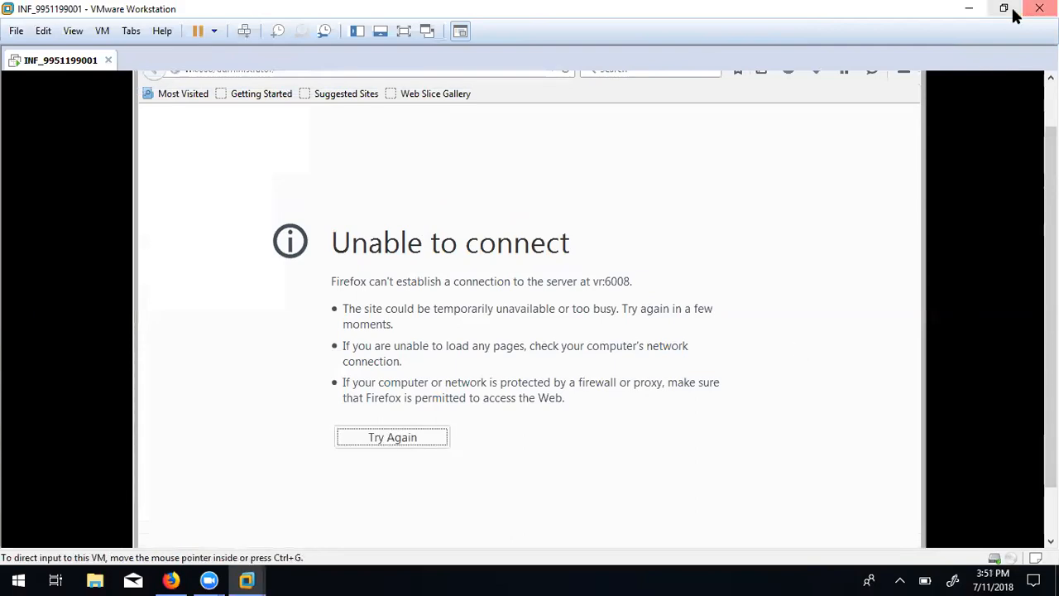
pyautogui.moveTo(1050, 331); pyautogui.dragTo(1050, 302)
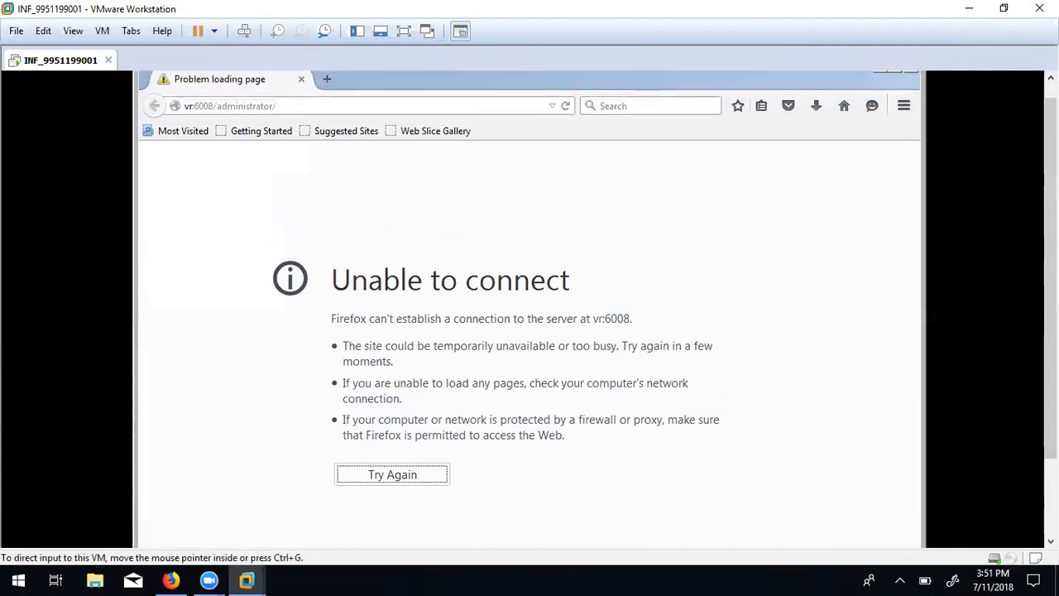
pyautogui.click(1050, 541)
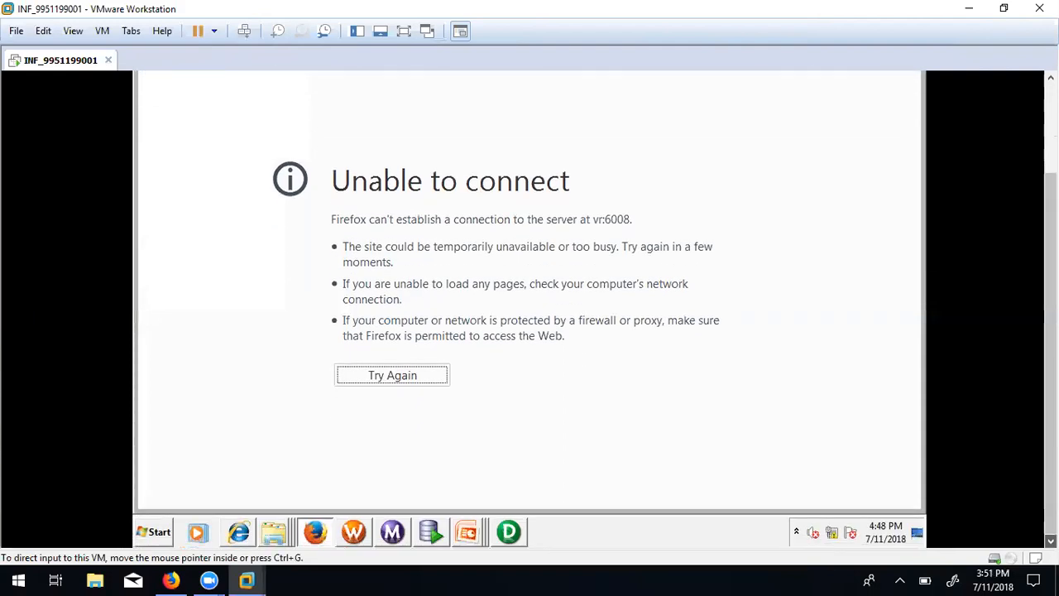
pyautogui.click(463, 532)
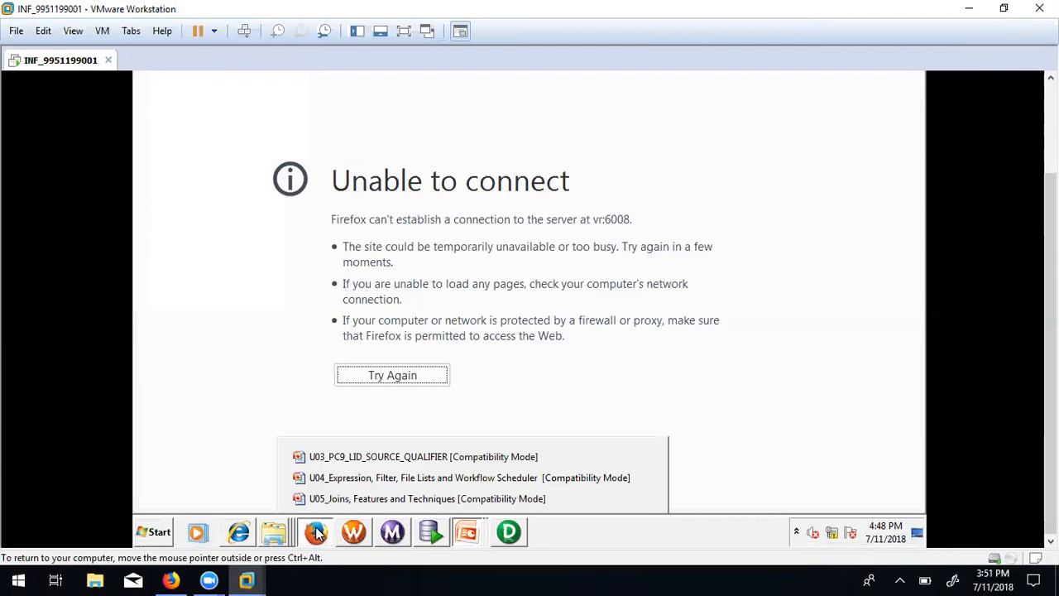
pyautogui.click(315, 532)
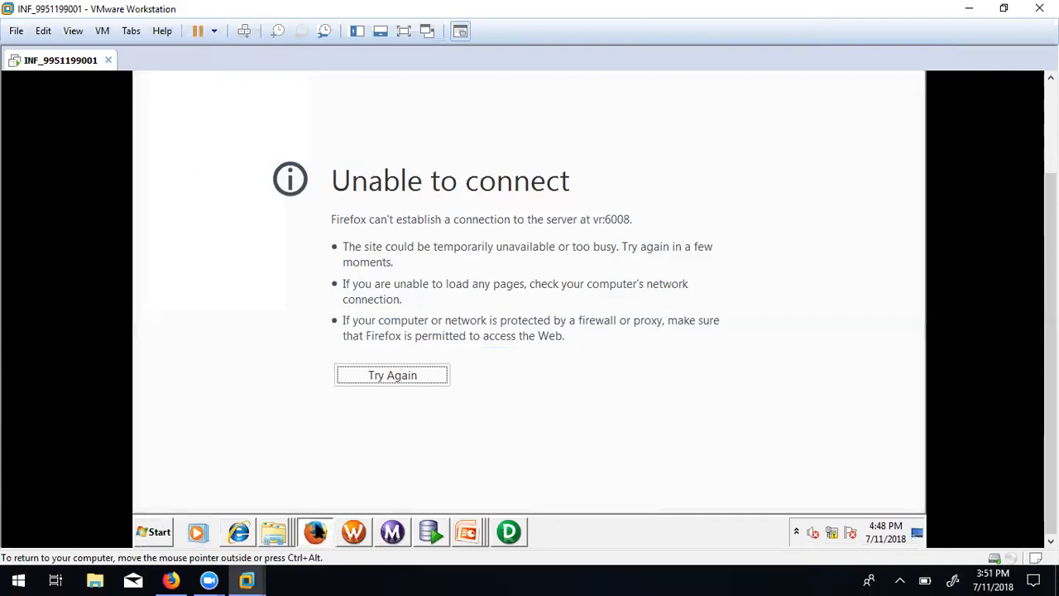
pyautogui.click(315, 532)
pyautogui.click(316, 528)
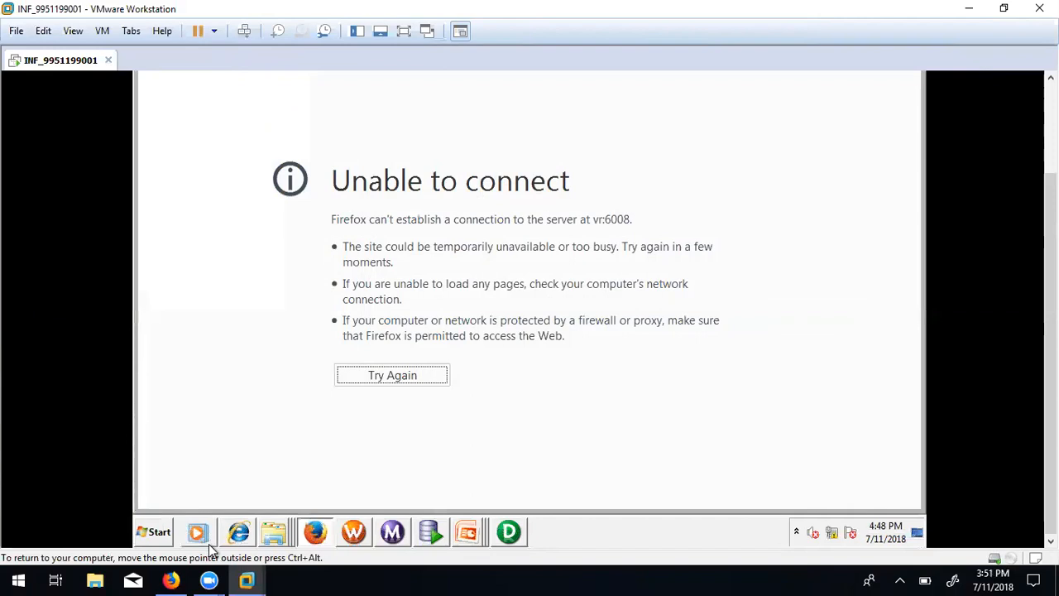
# In Internet Explorer's Administrator console, select VR-SOFT, dismiss the transport error, and show its Properties tab.
pyautogui.click(237, 537)
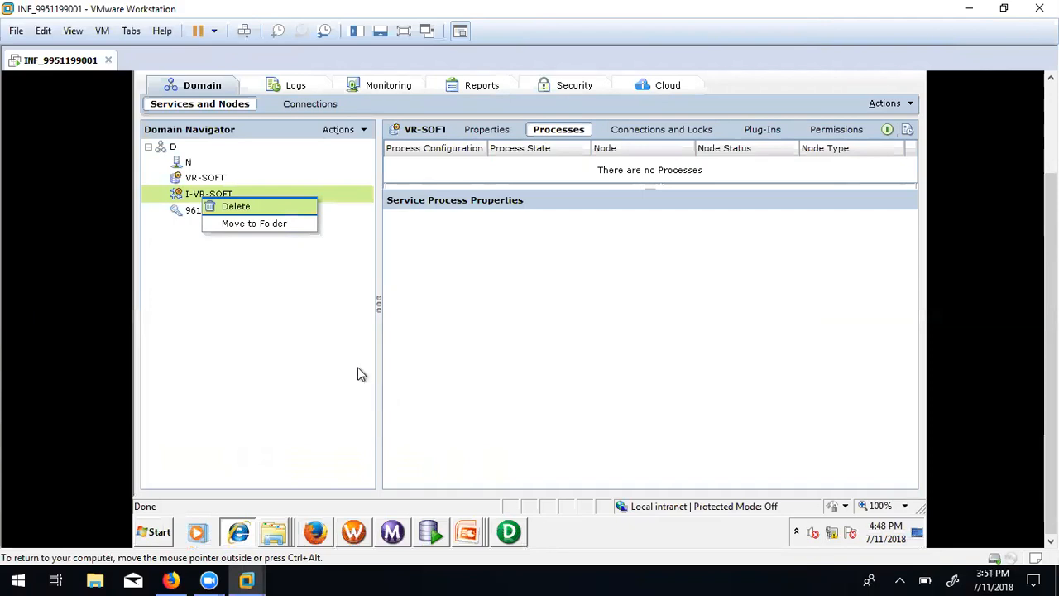
pyautogui.click(235, 274)
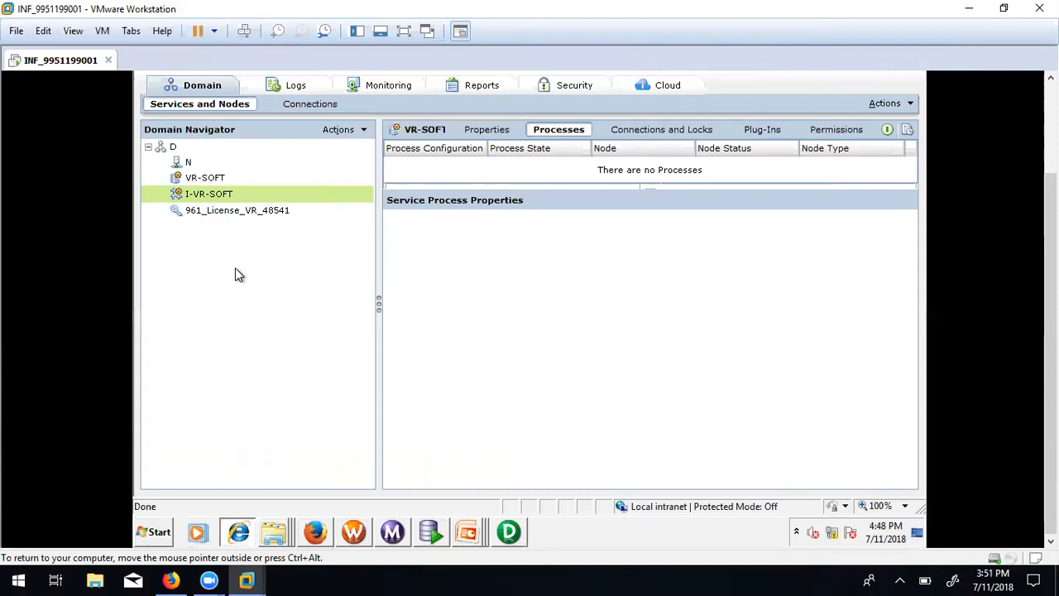
pyautogui.click(191, 178)
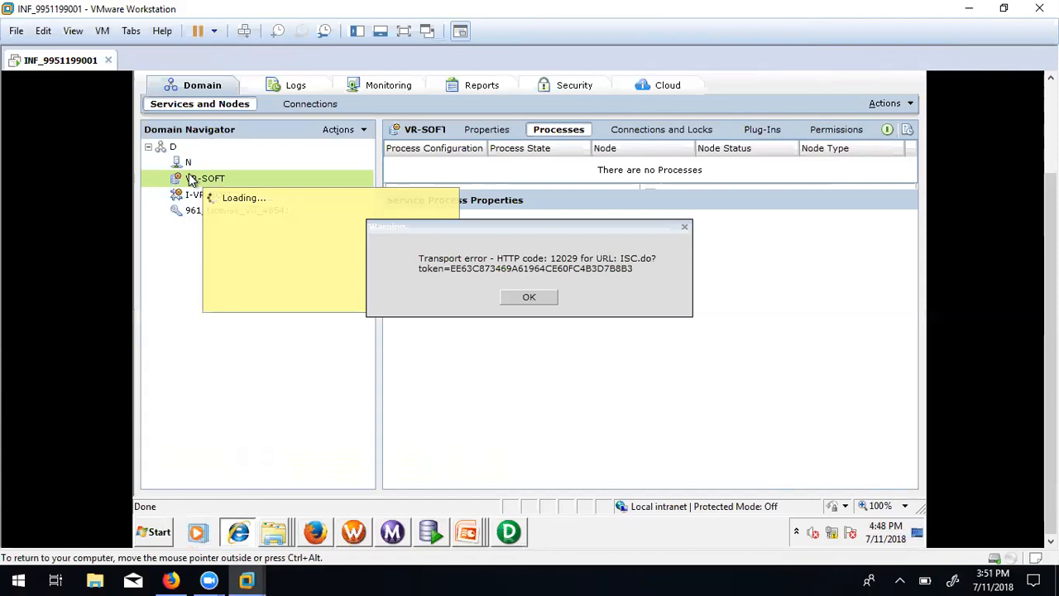
pyautogui.click(530, 300)
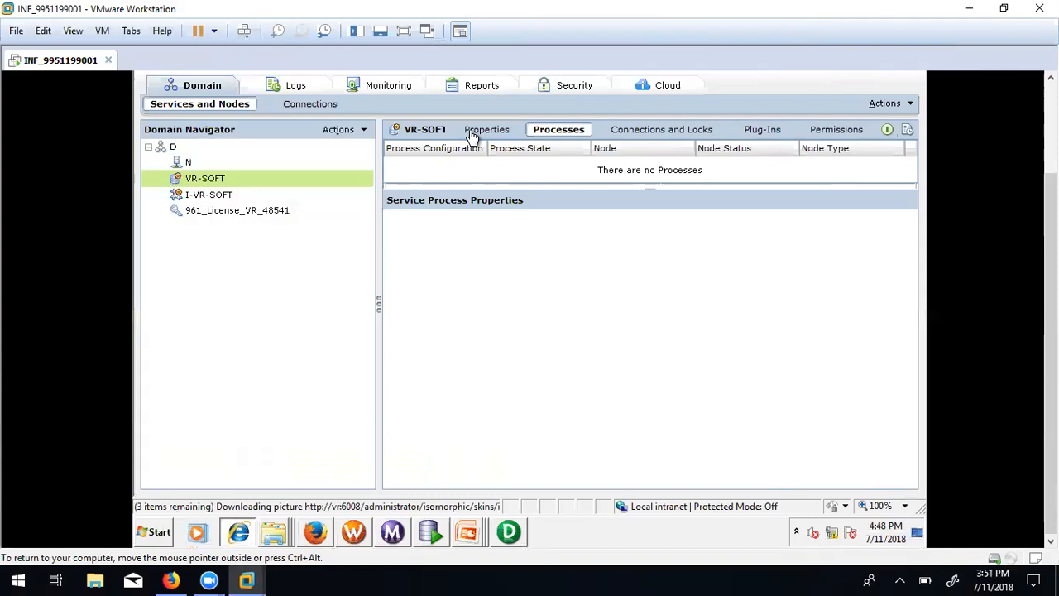
pyautogui.click(497, 133)
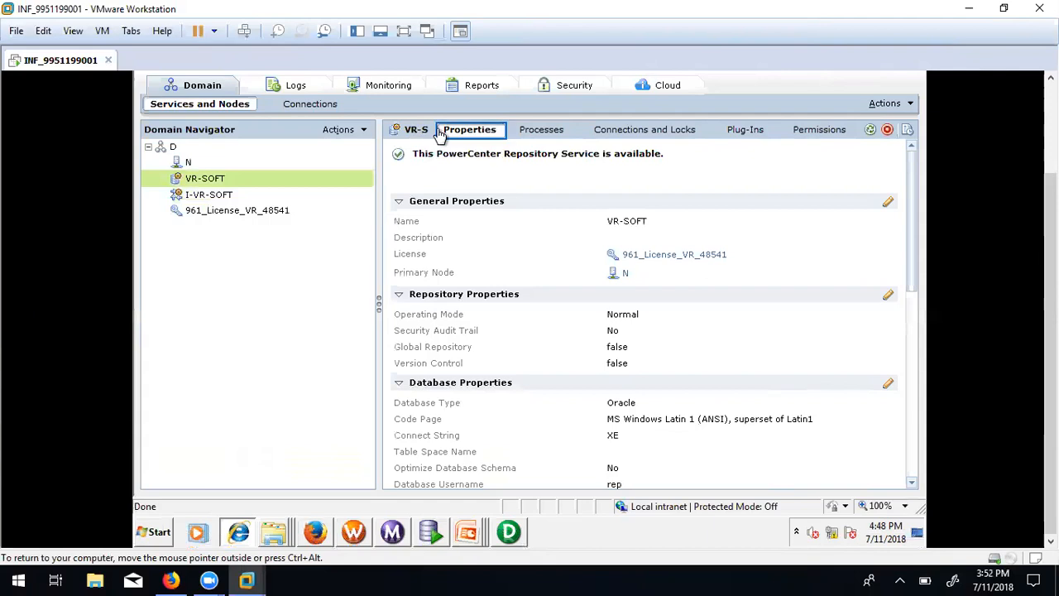
# Check VR-SOFT's Processes and Connections and Locks views, dismissing each transport error.
pyautogui.click(538, 131)
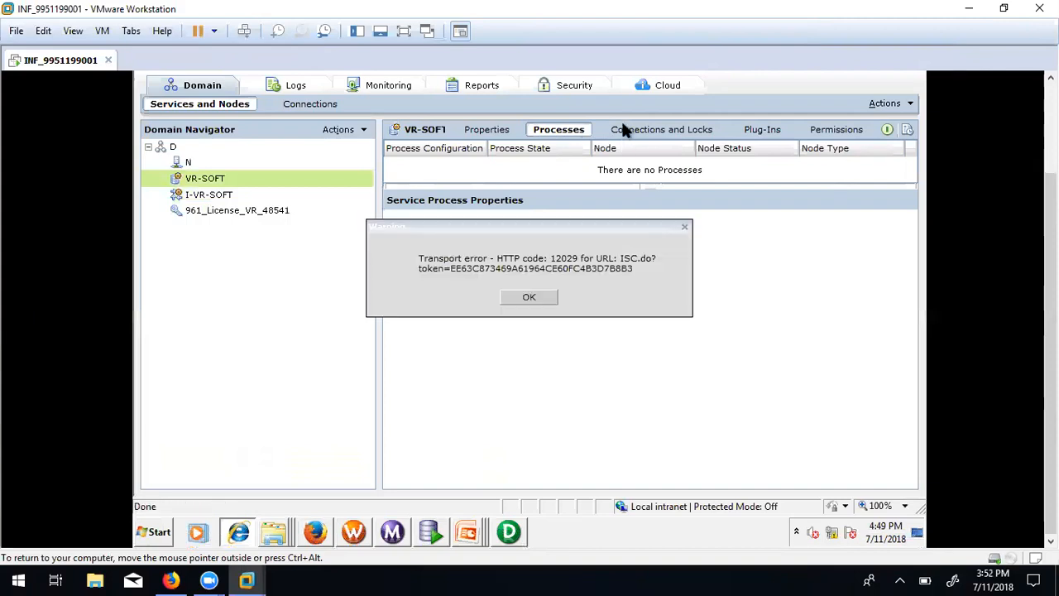
pyautogui.click(526, 295)
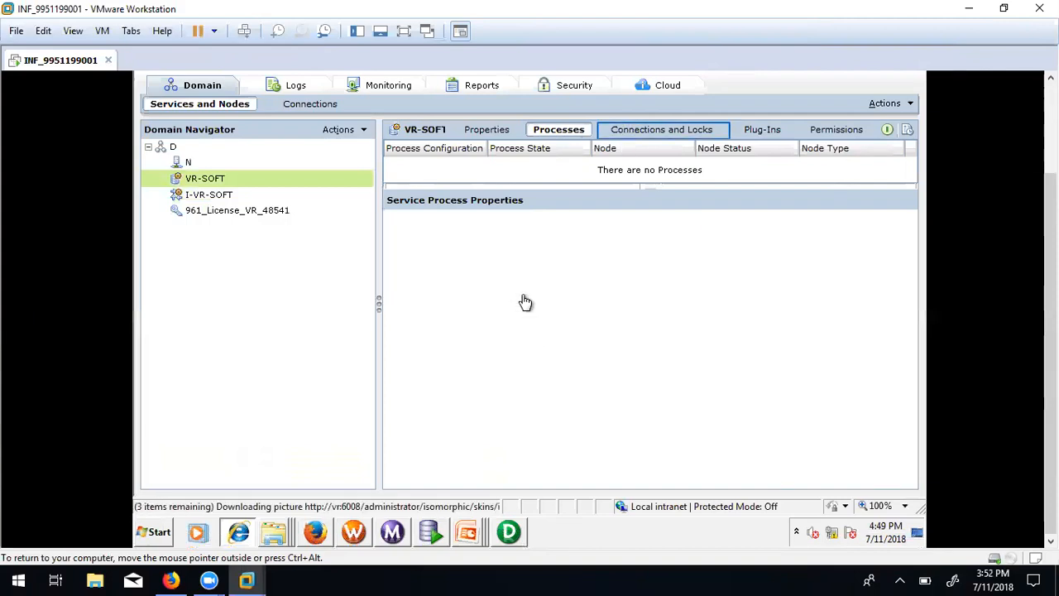
pyautogui.click(671, 136)
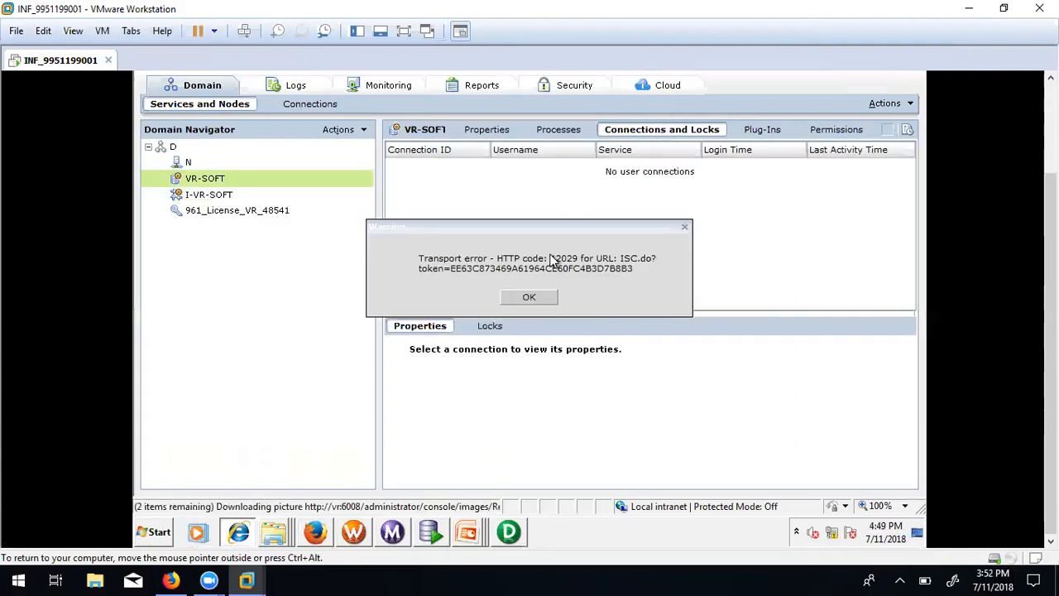
pyautogui.click(546, 299)
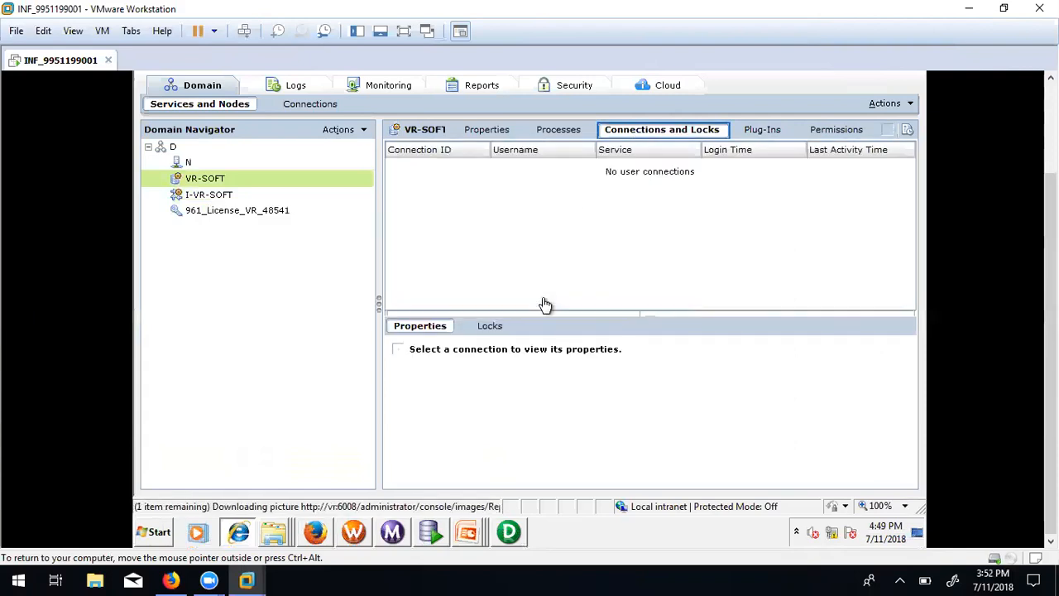
pyautogui.click(239, 533)
pyautogui.click(239, 534)
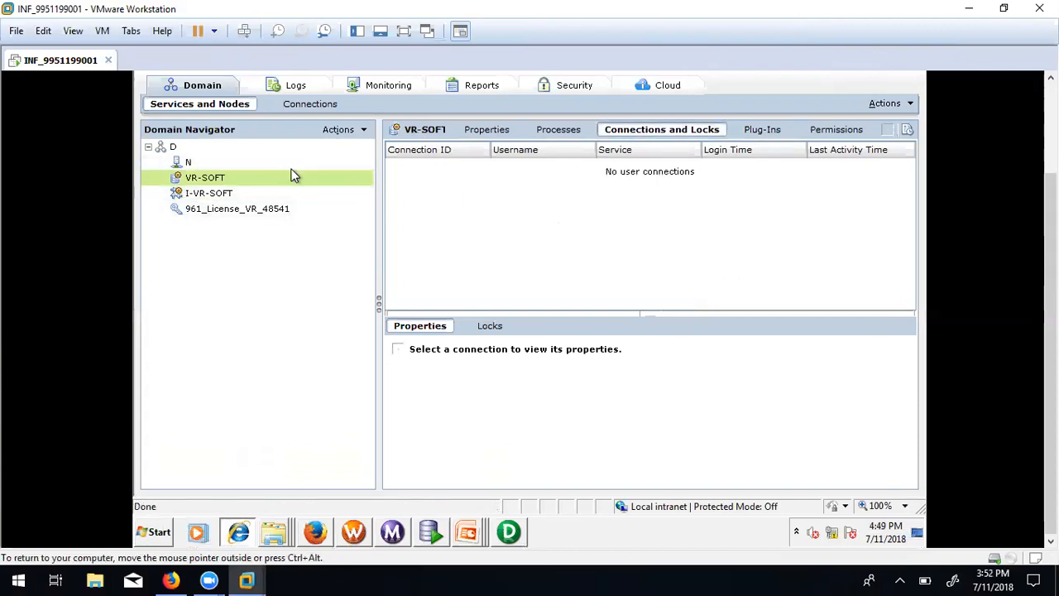
# Open and cancel the VR-SOFT shortcut options, then go back to PowerCenter Designer.
pyautogui.rightClick(265, 177)
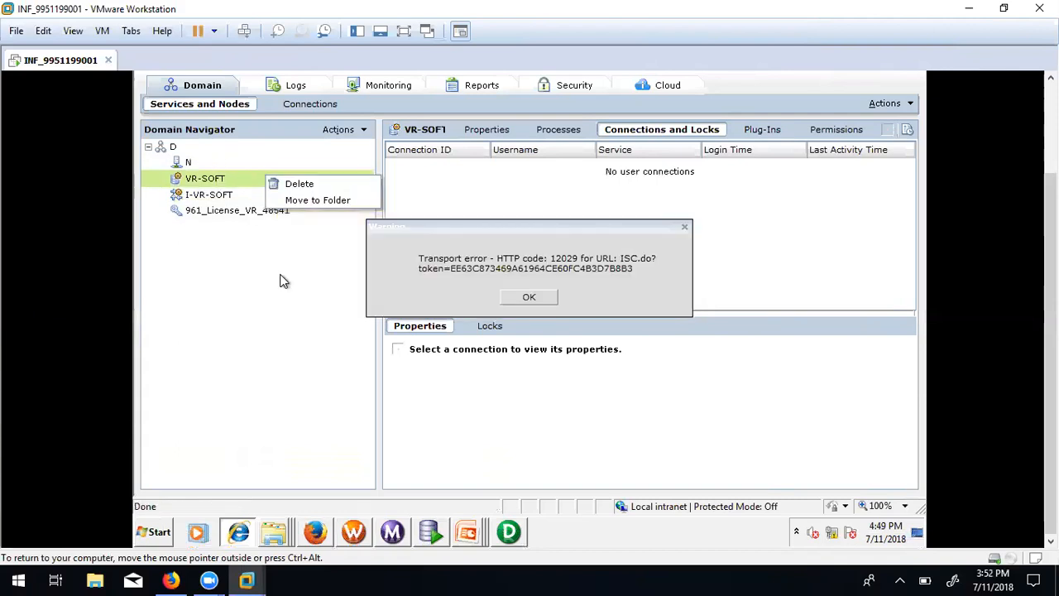
pyautogui.click(534, 298)
pyautogui.click(309, 183)
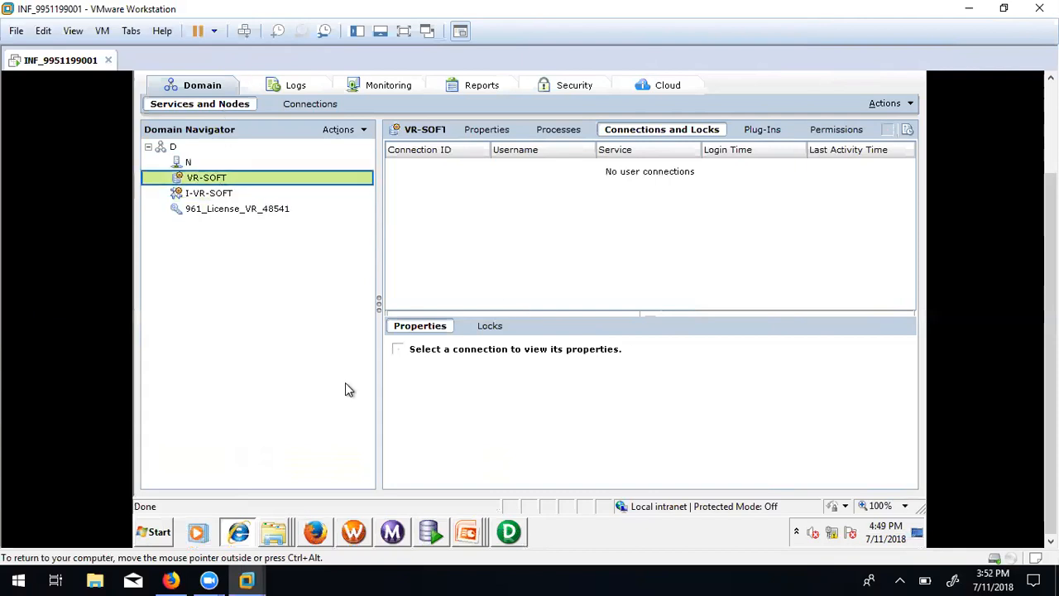
pyautogui.click(509, 532)
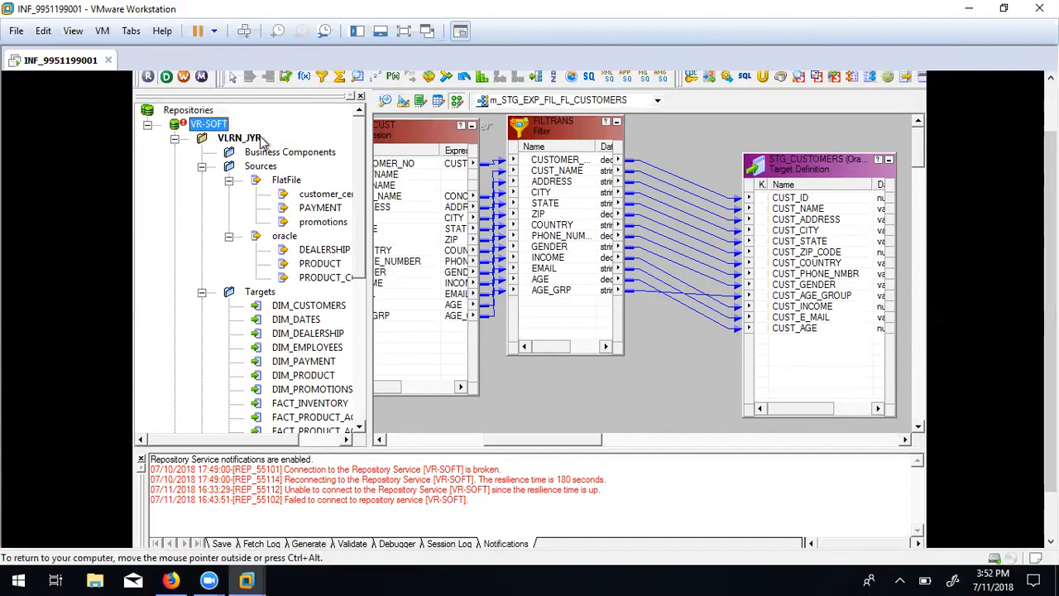
# Try connecting to the VR-SOFT repository and dismiss the PCSF_46008 domain connection error.
pyautogui.rightClick(212, 126)
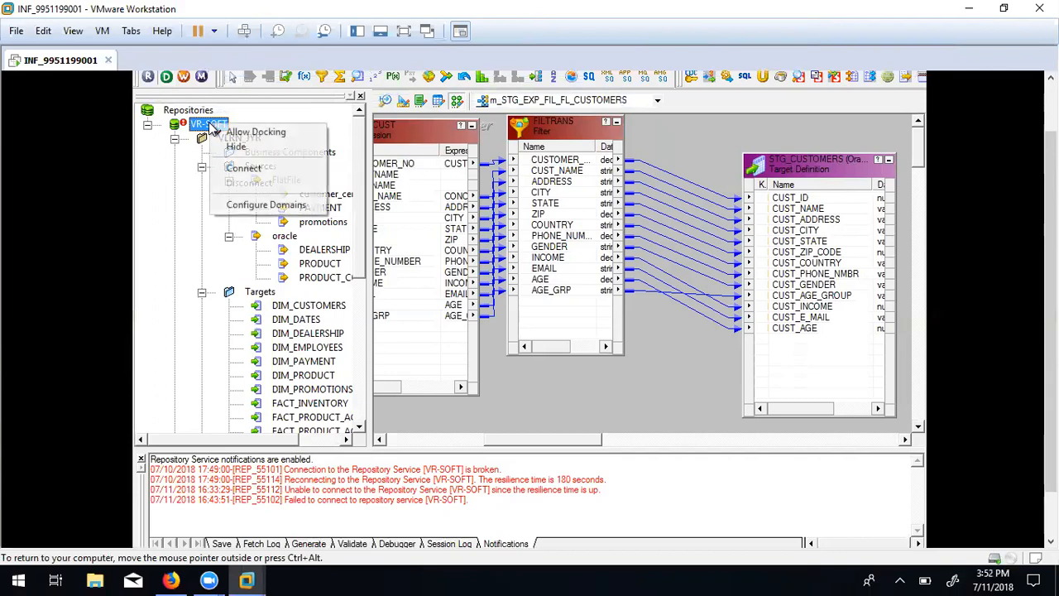
pyautogui.click(244, 168)
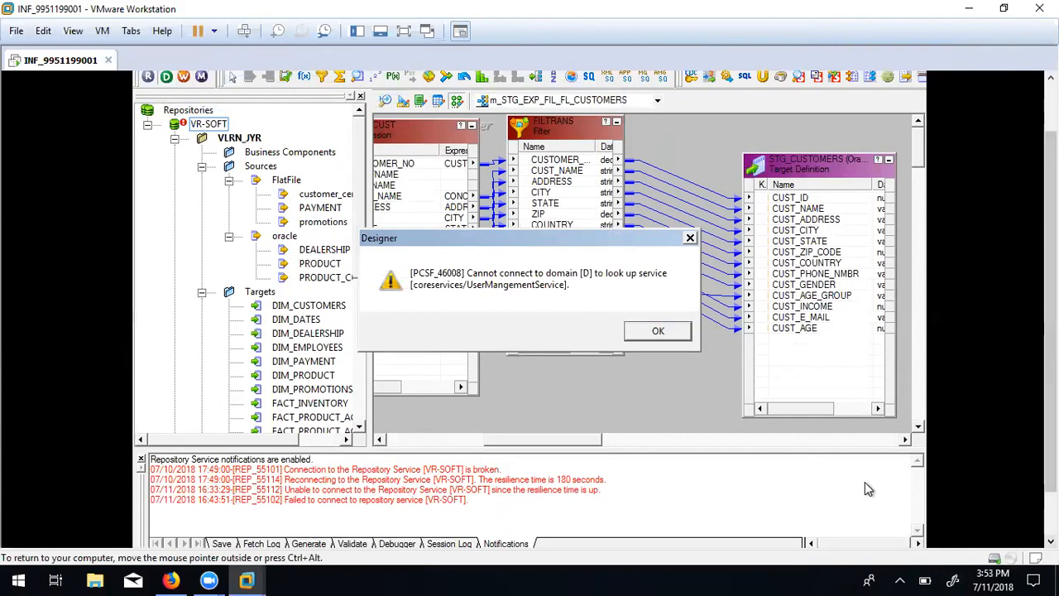
pyautogui.click(667, 331)
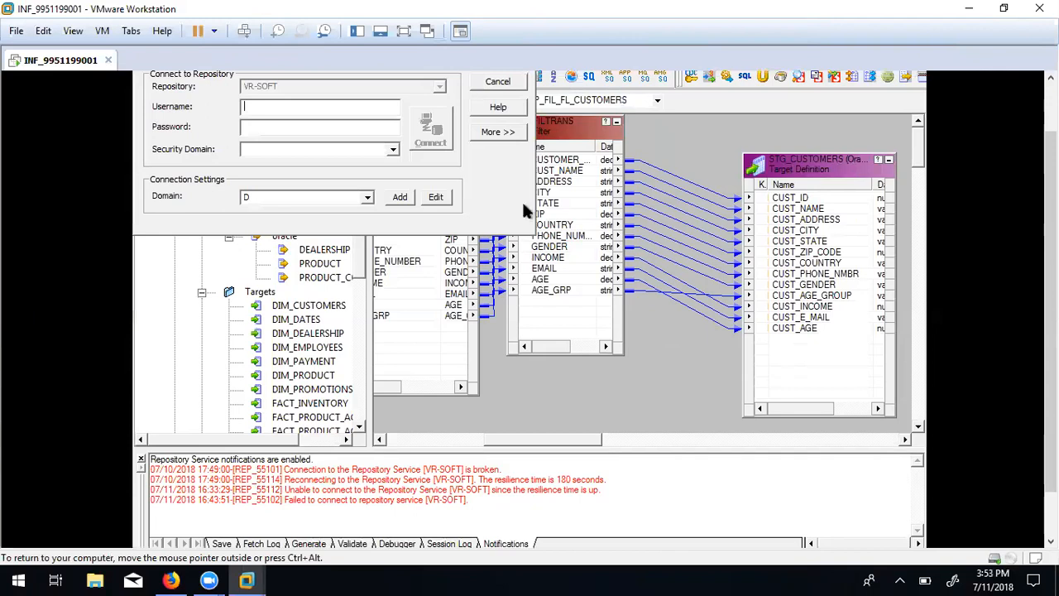
# Keep domain D, try adding a connection, then close the stuck dialog and the frozen Designer.
pyautogui.click(369, 199)
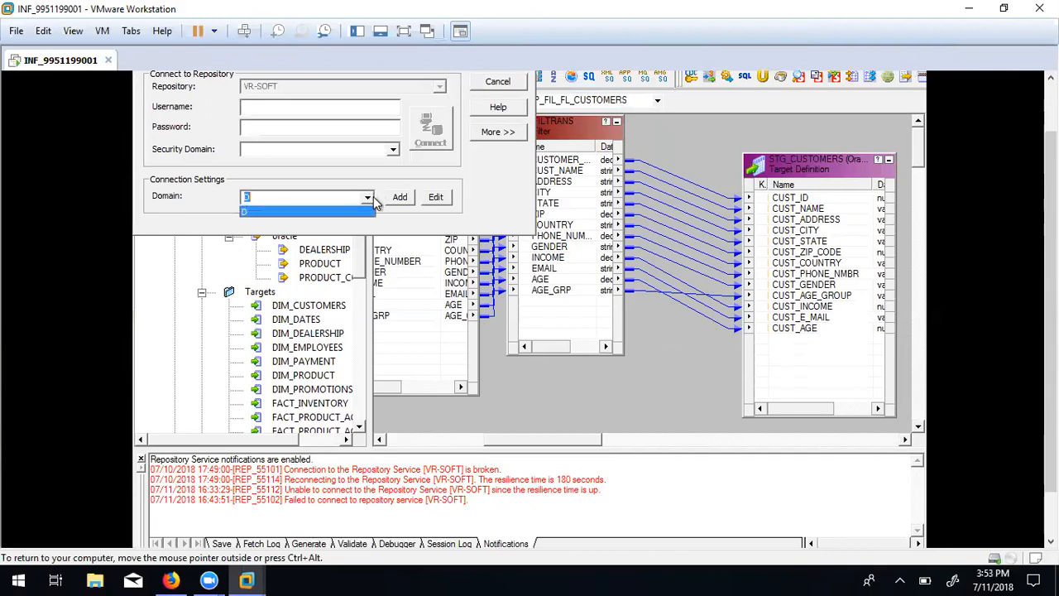
pyautogui.click(354, 213)
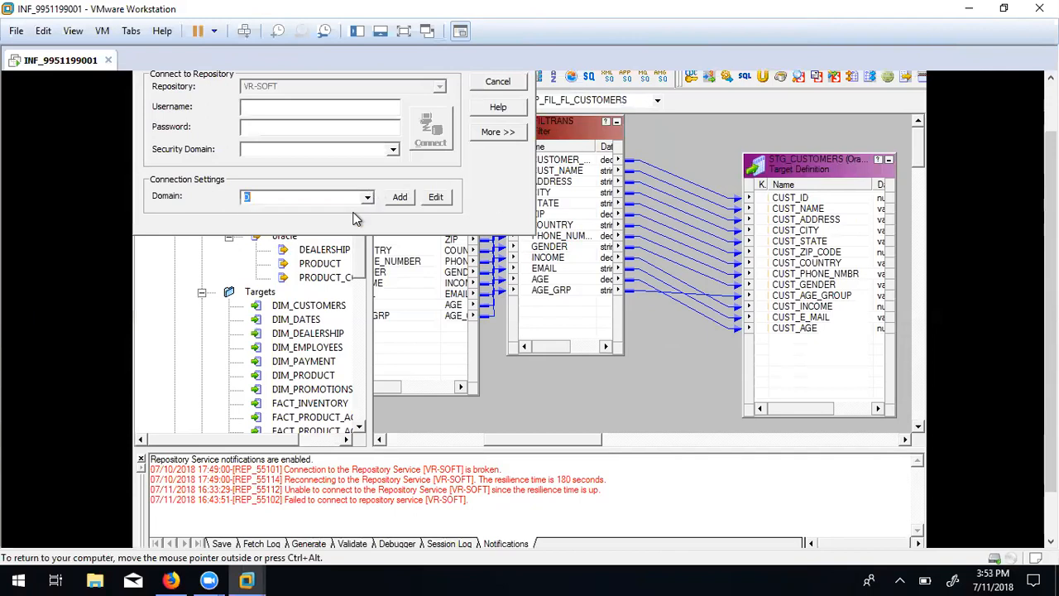
pyautogui.click(399, 201)
pyautogui.click(1051, 79)
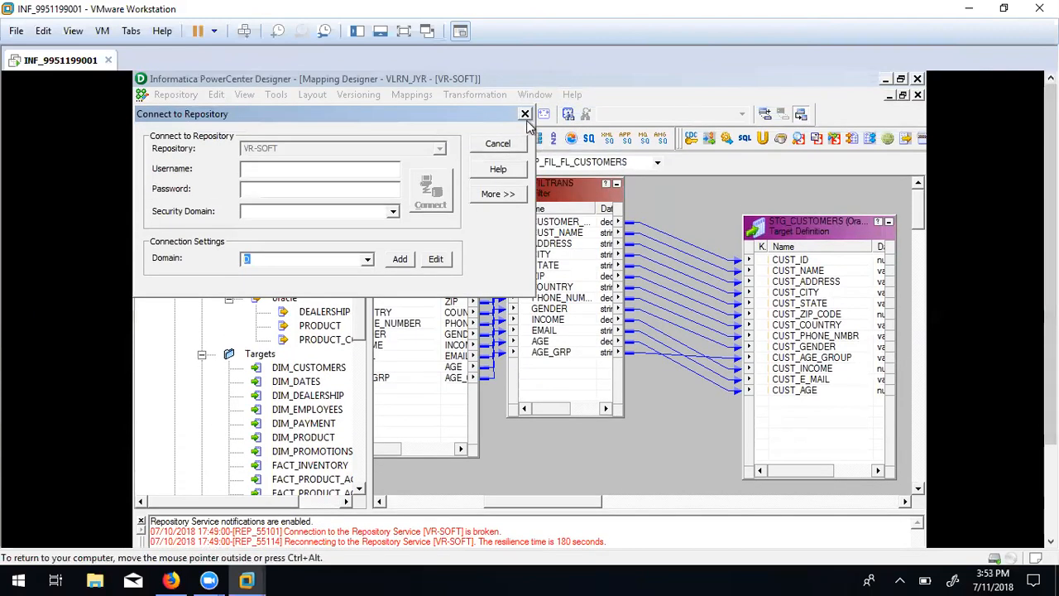
pyautogui.click(521, 116)
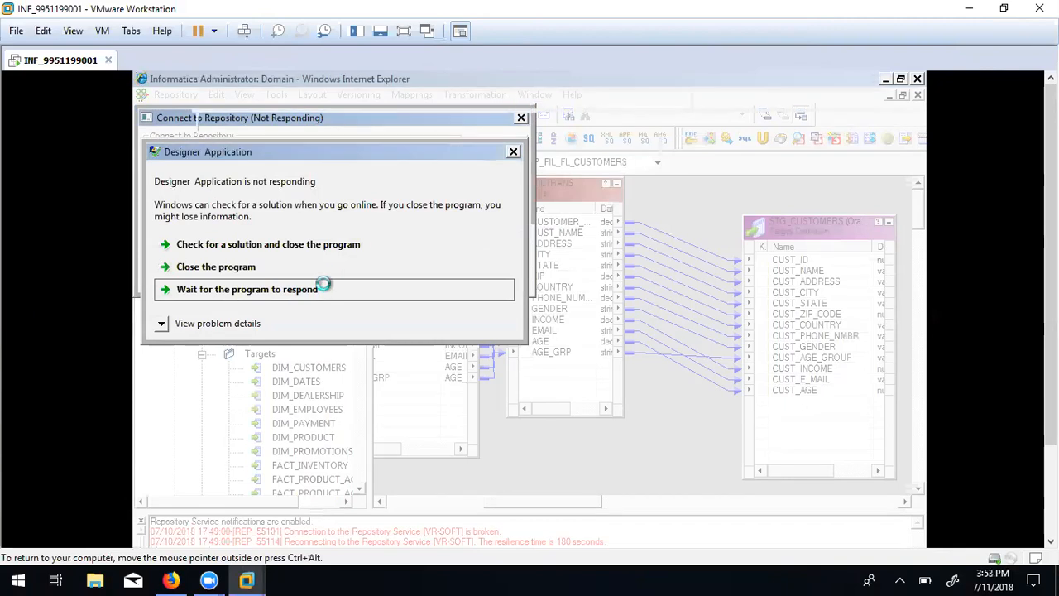
pyautogui.click(394, 288)
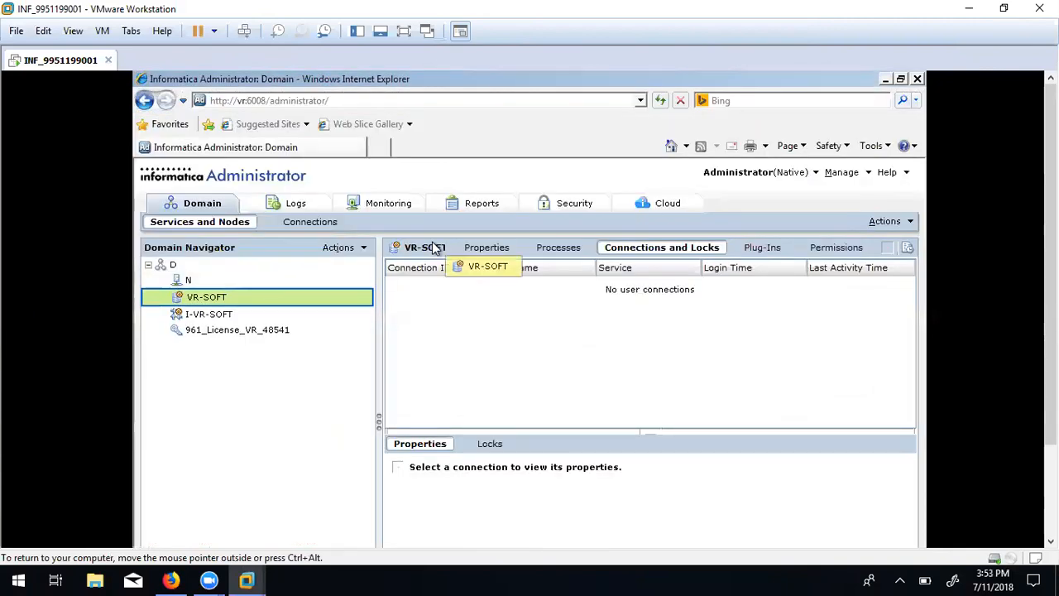
# Dismiss the transport error and select the I-VR-SOFT service in the Domain Navigator.
pyautogui.moveTo(343, 325)
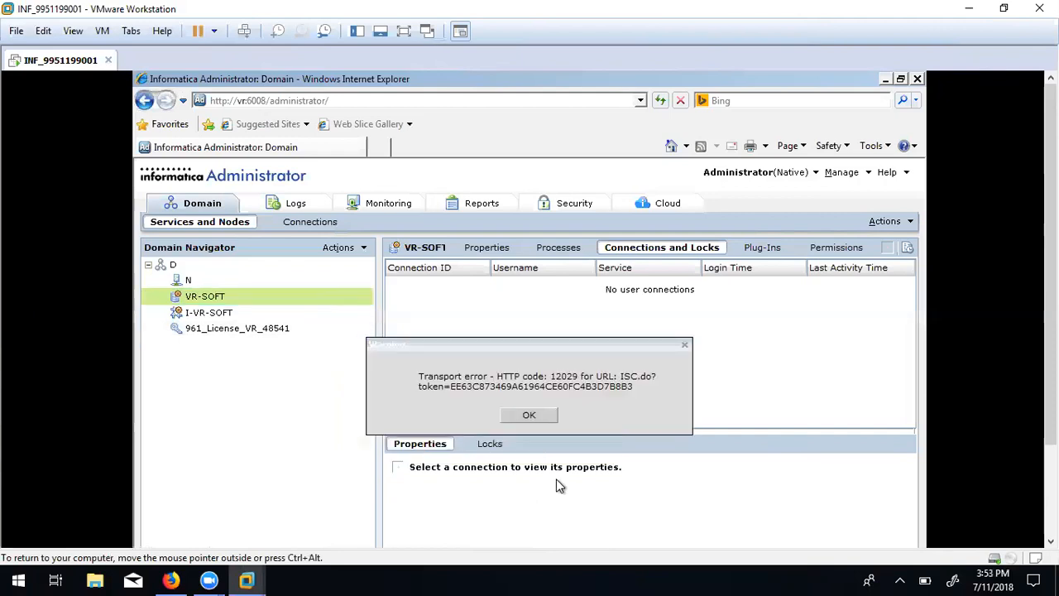
pyautogui.click(518, 418)
pyautogui.click(196, 313)
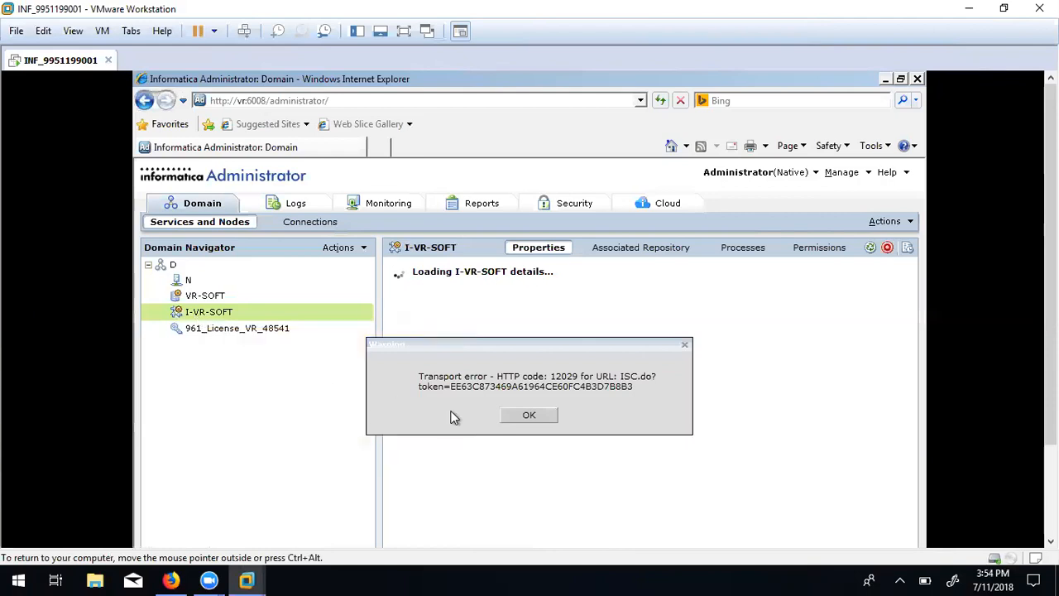
# Dismiss both transport error warnings and select the VR-SOFT service in the Domain Navigator.
pyautogui.click(530, 415)
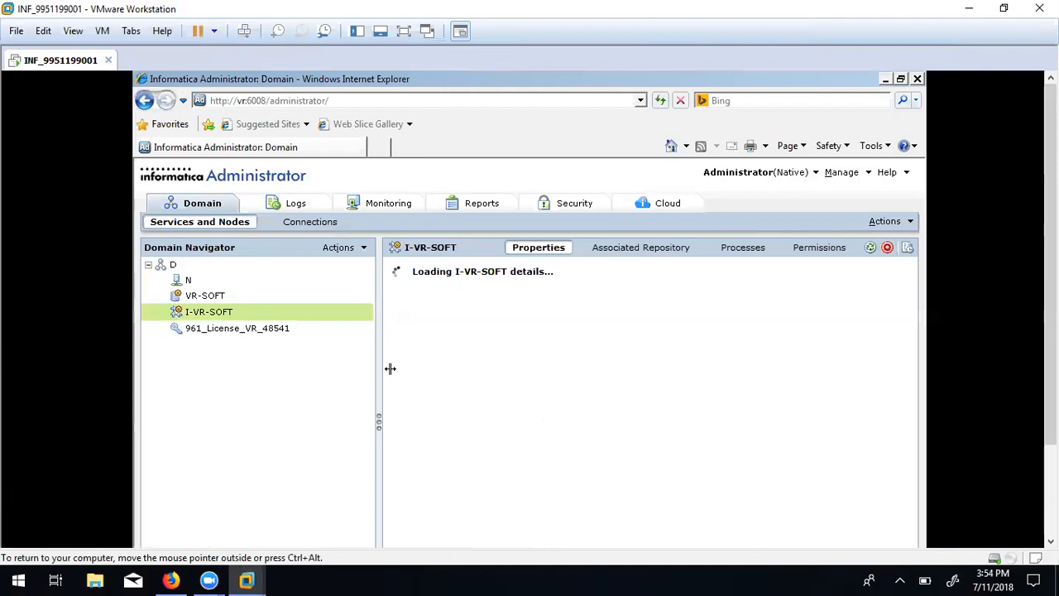
pyautogui.moveTo(248, 312)
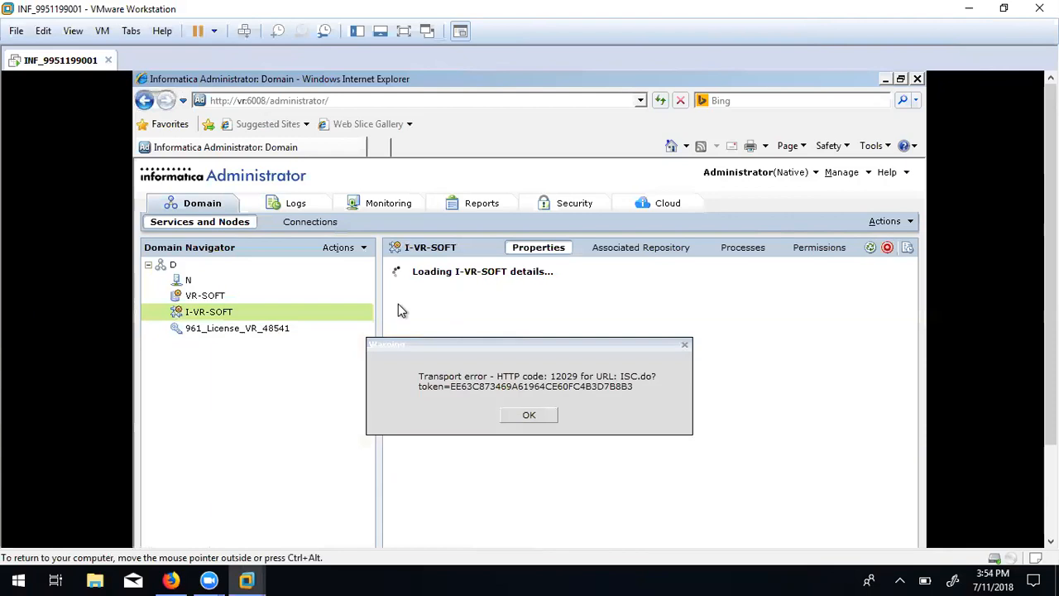
pyautogui.click(523, 416)
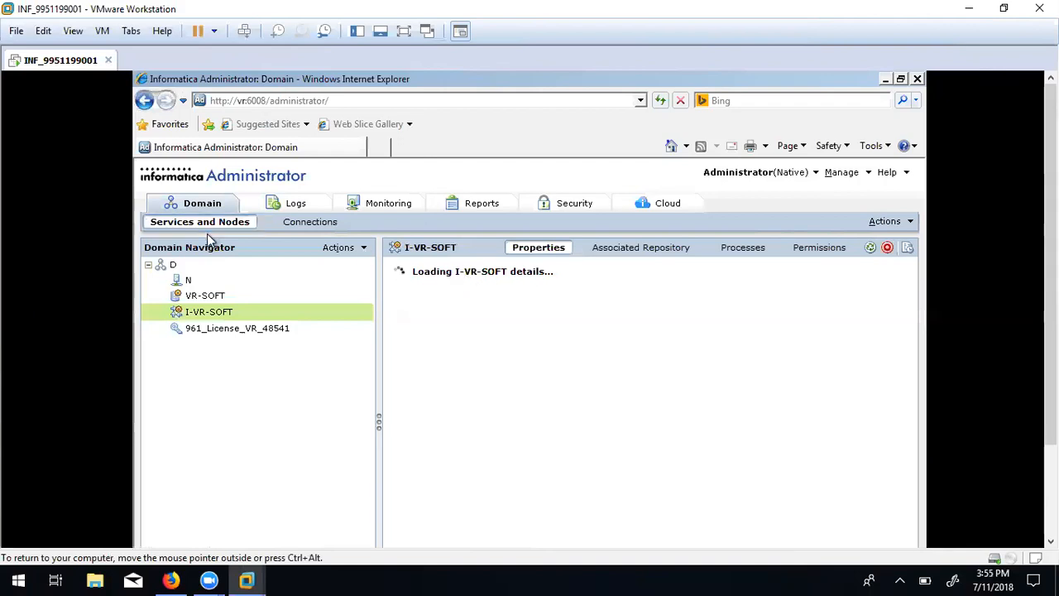
pyautogui.click(199, 297)
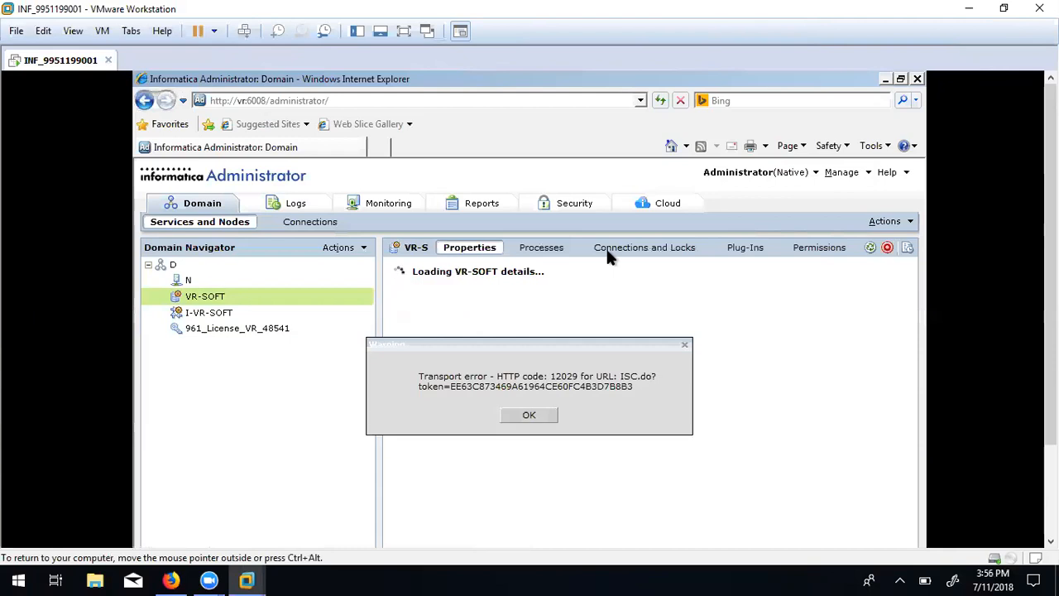
# Dismiss the HTTP 12029 transport error and bring the guest taskbar into view to reach Firefox.
pyautogui.click(523, 413)
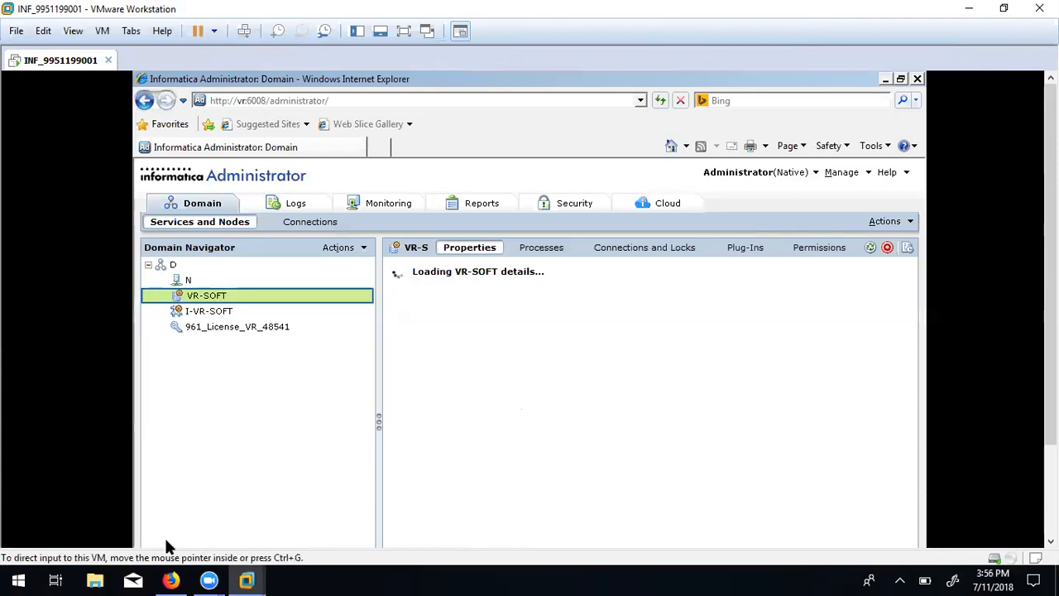
pyautogui.moveTo(246, 580)
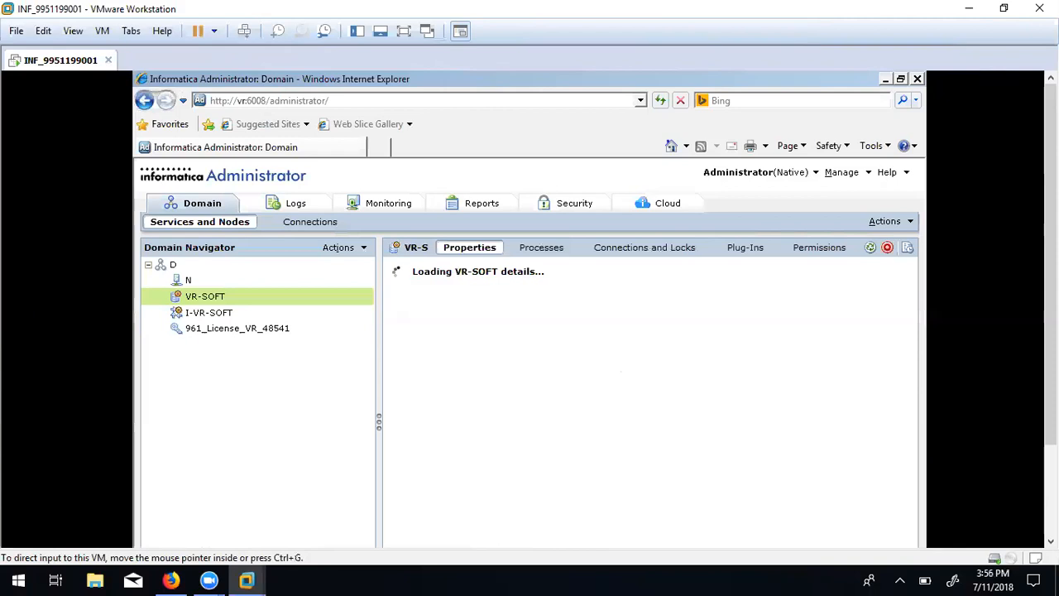
pyautogui.click(1051, 541)
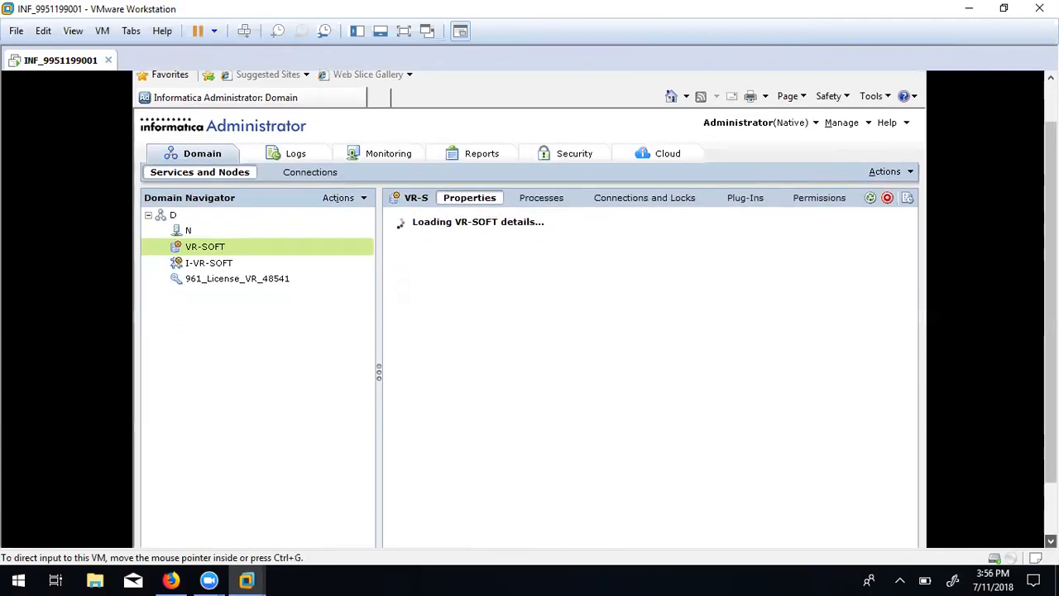
pyautogui.click(1051, 541)
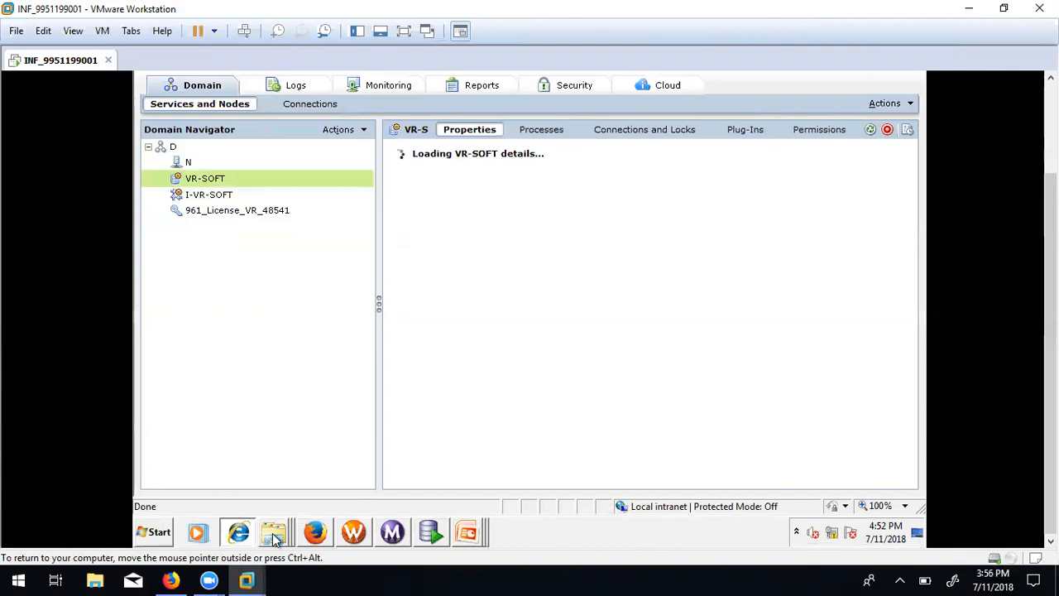
pyautogui.moveTo(275, 538)
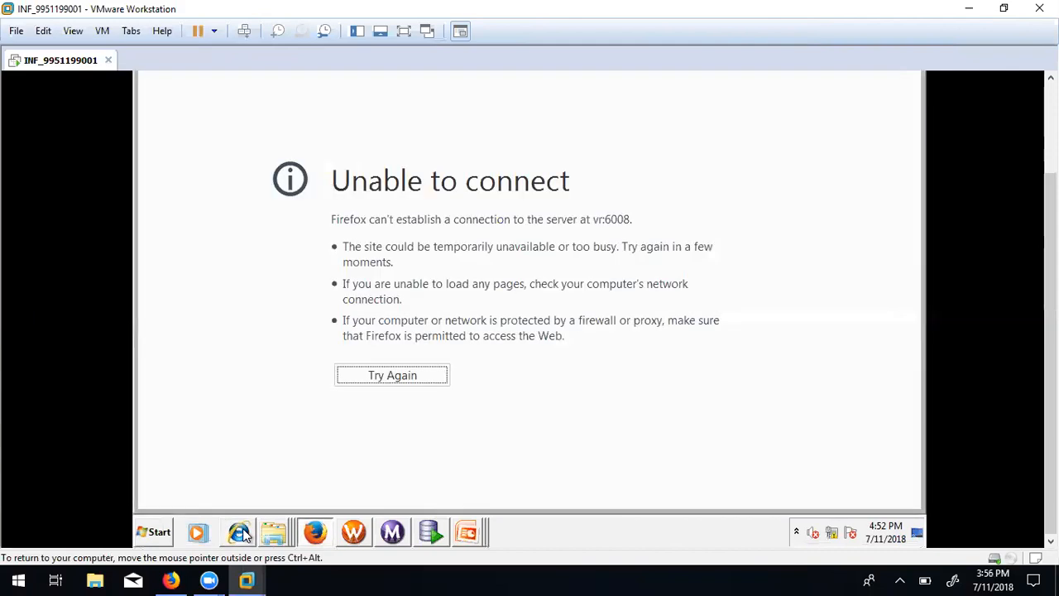
# Retry vr:6008 in Firefox, then switch to the IE console's domain Connections view.
pyautogui.click(373, 375)
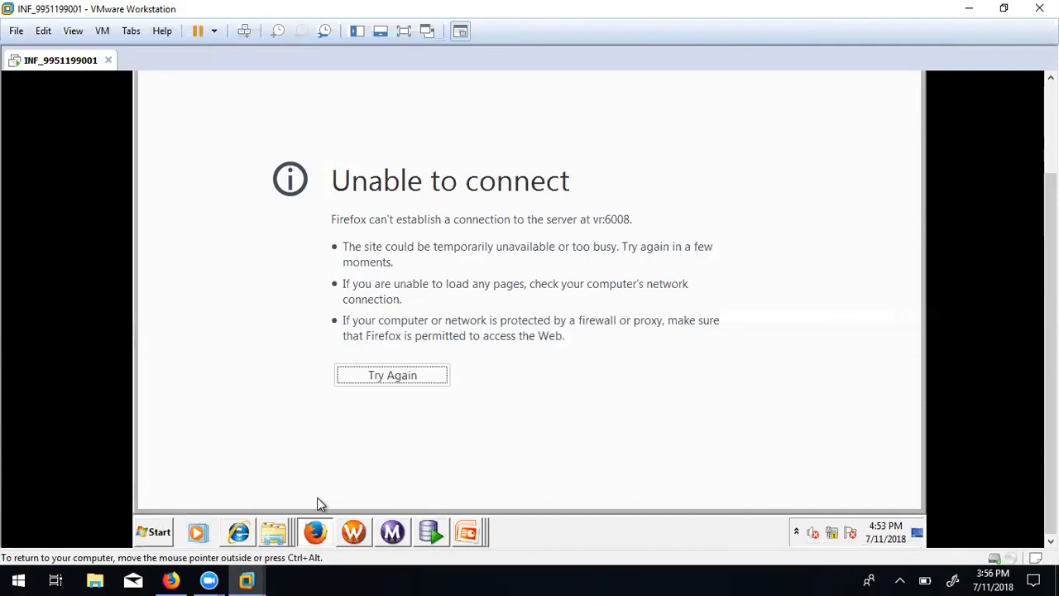
pyautogui.click(238, 534)
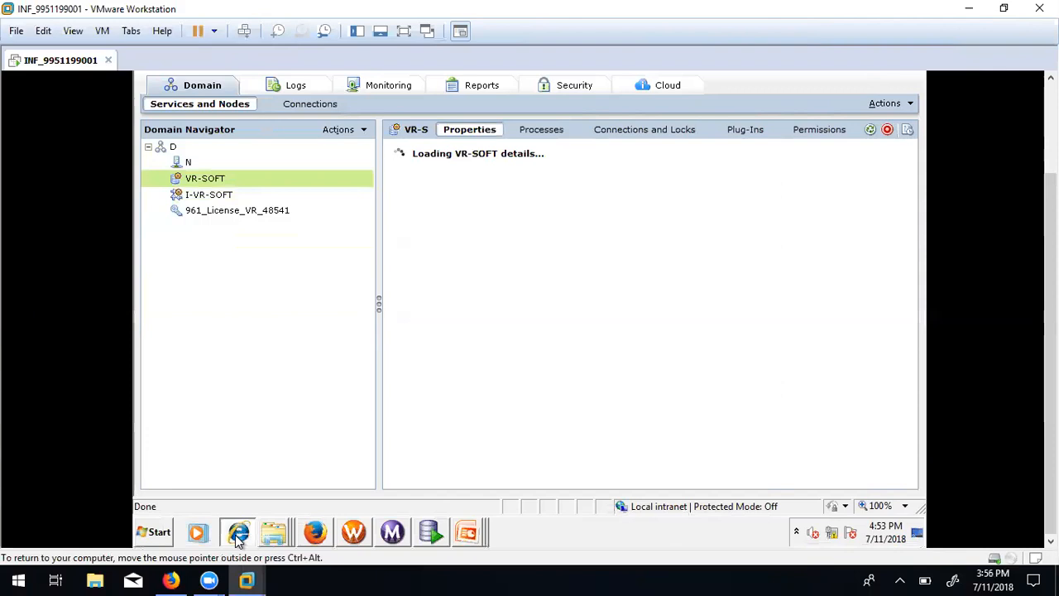
pyautogui.click(306, 107)
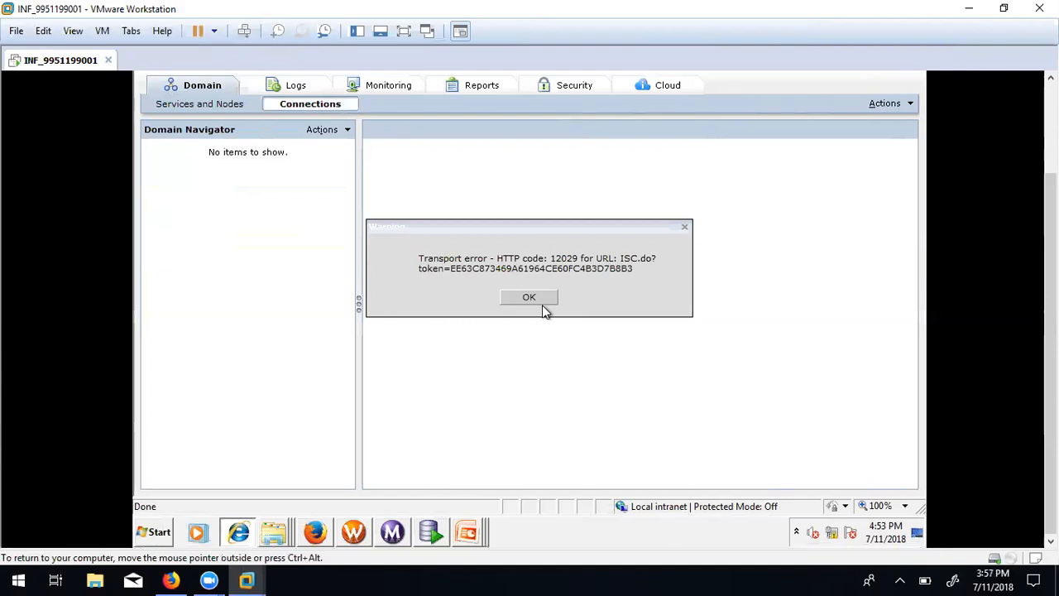
# Dismiss the transport error, return to Services and Nodes, and open the Logs tab.
pyautogui.click(538, 303)
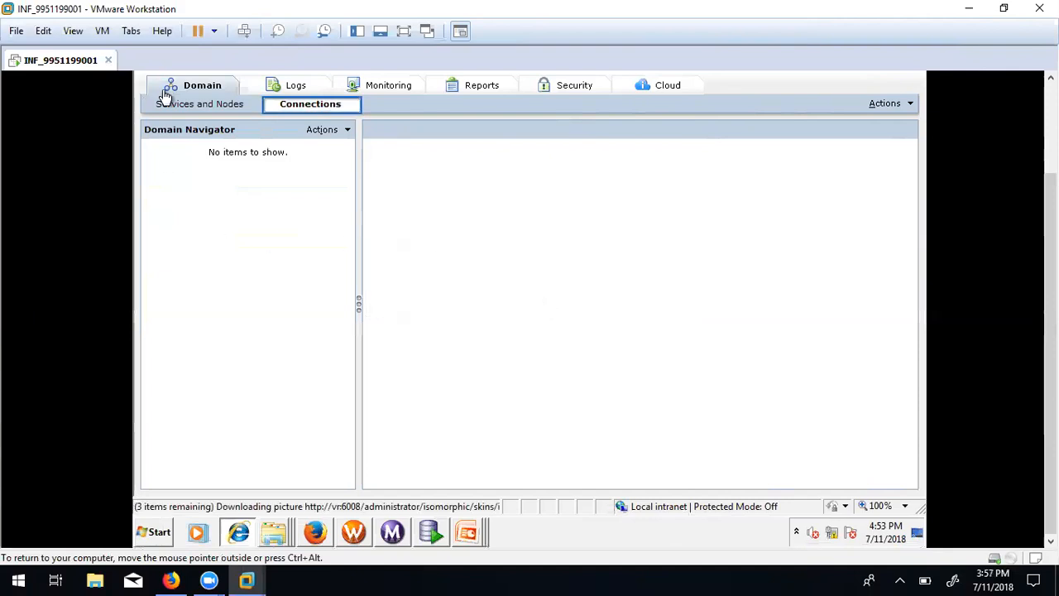
pyautogui.click(186, 110)
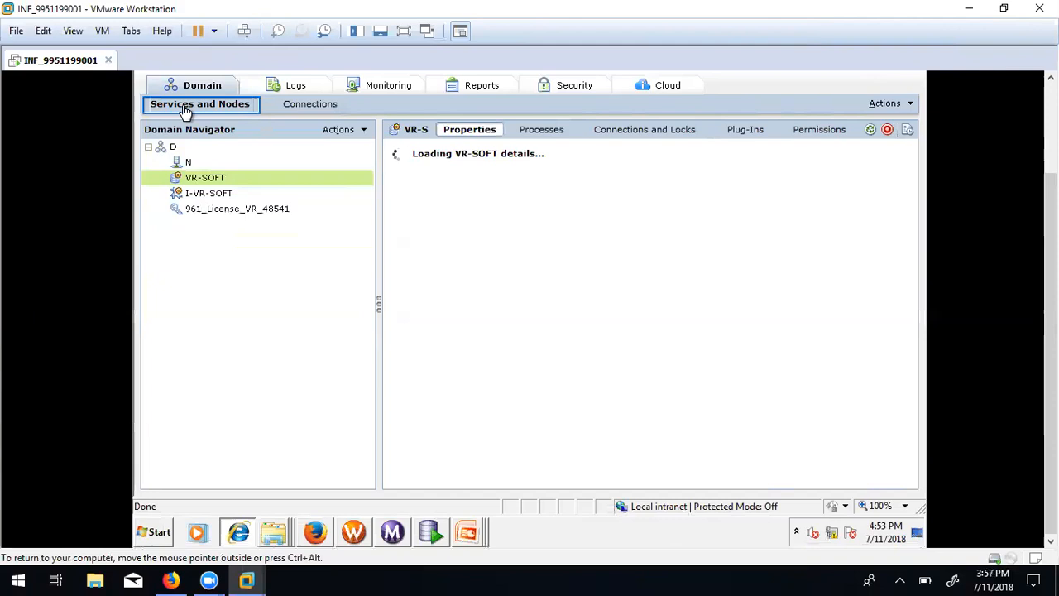
pyautogui.click(290, 88)
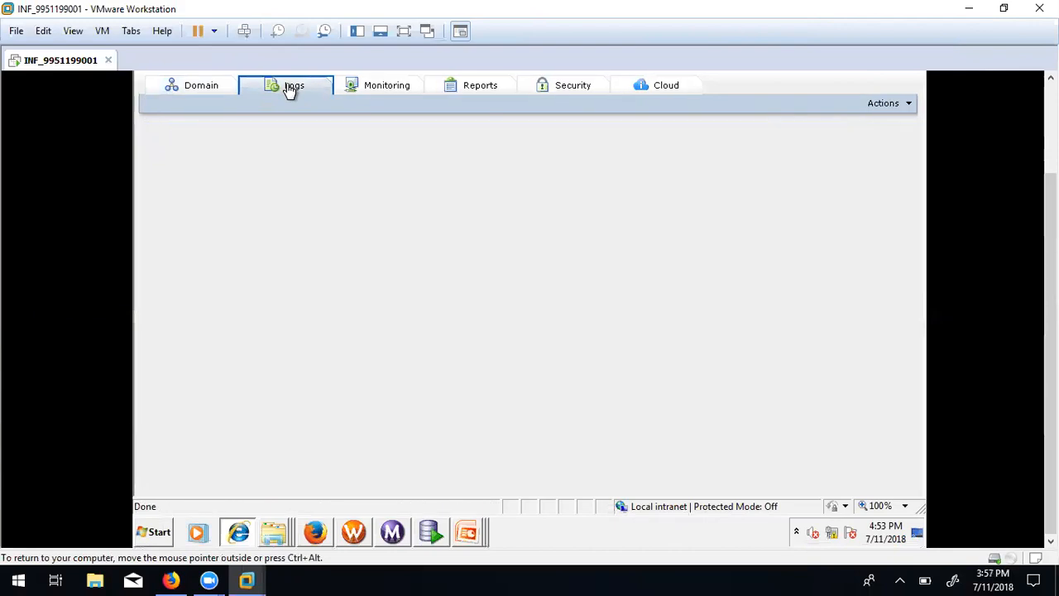
# Try loading the domain logs, dismiss the transport error, and return to the domain services overview.
pyautogui.click(289, 91)
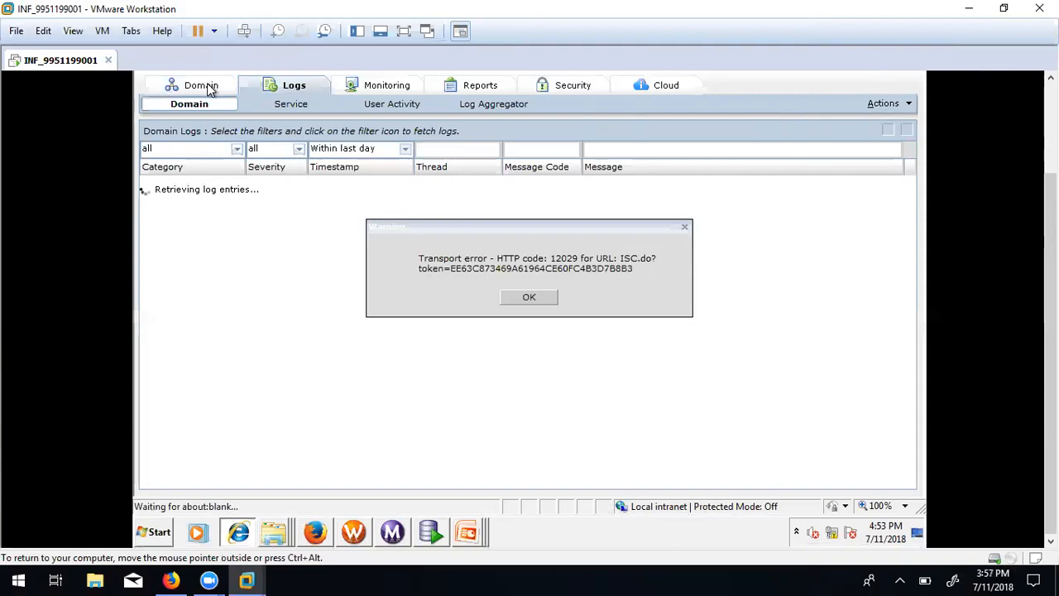
pyautogui.click(521, 299)
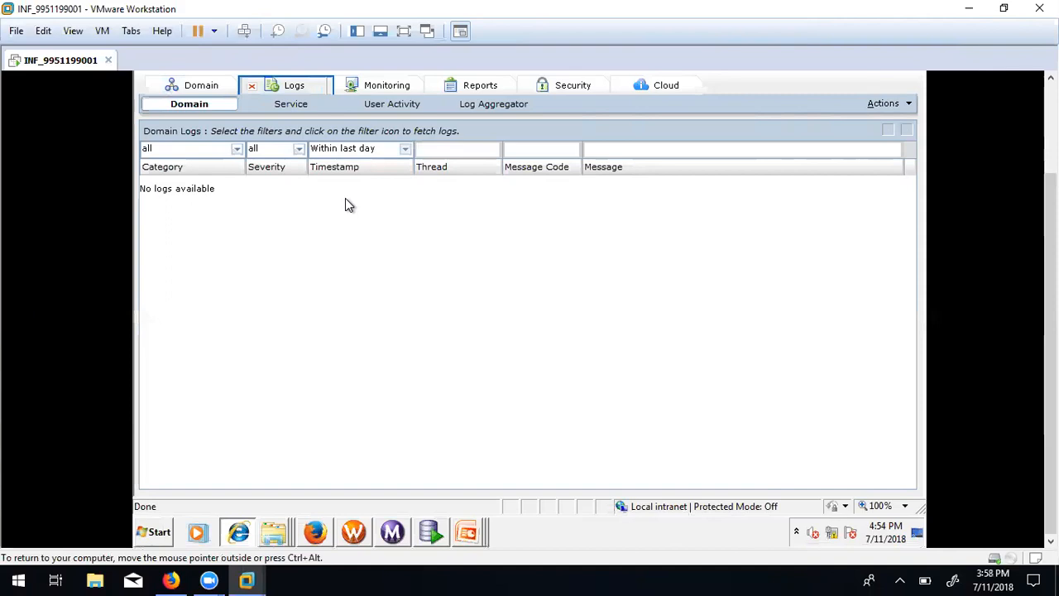
pyautogui.click(185, 105)
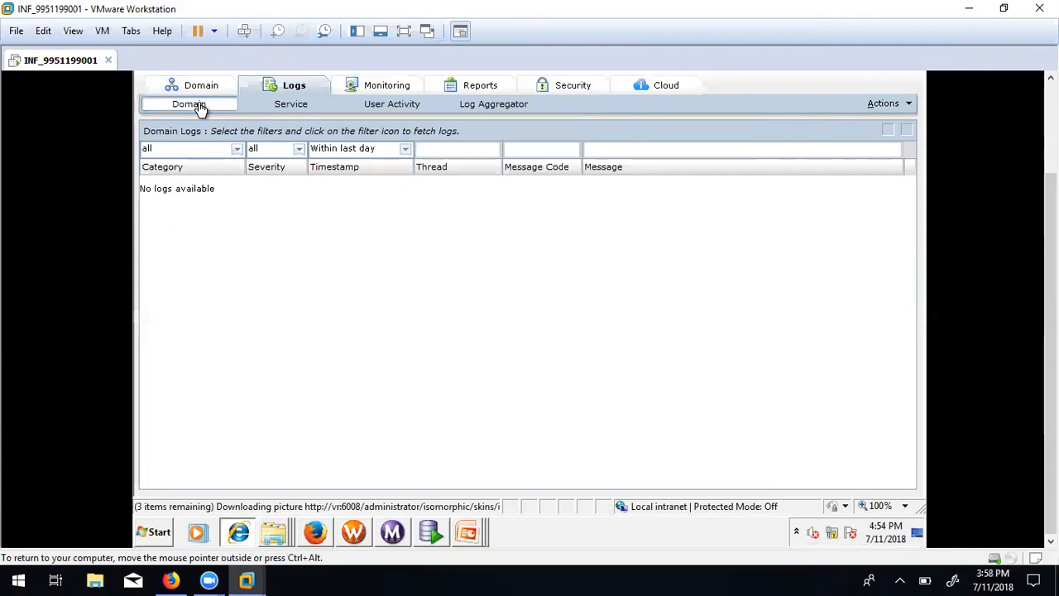
pyautogui.click(197, 85)
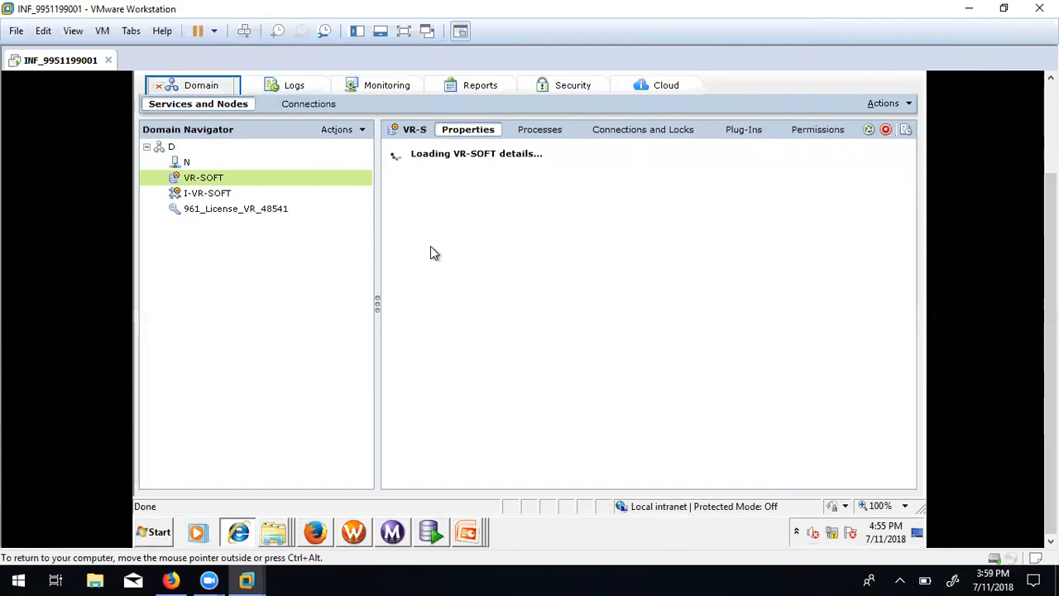
# Select VR-SOFT, node N and domain D in turn, dismissing each transport error warning.
pyautogui.click(468, 132)
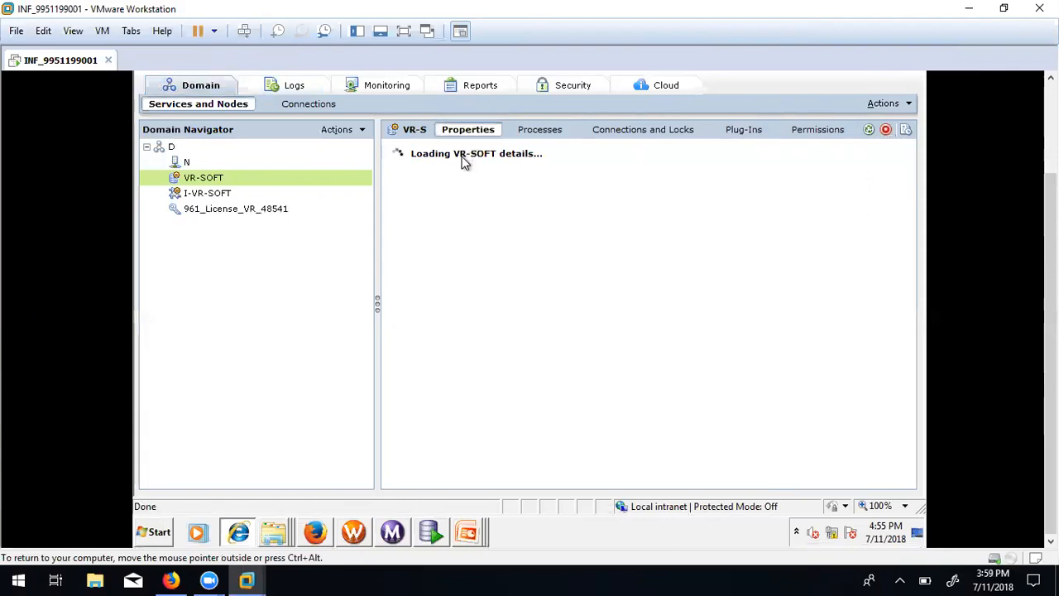
pyautogui.click(188, 164)
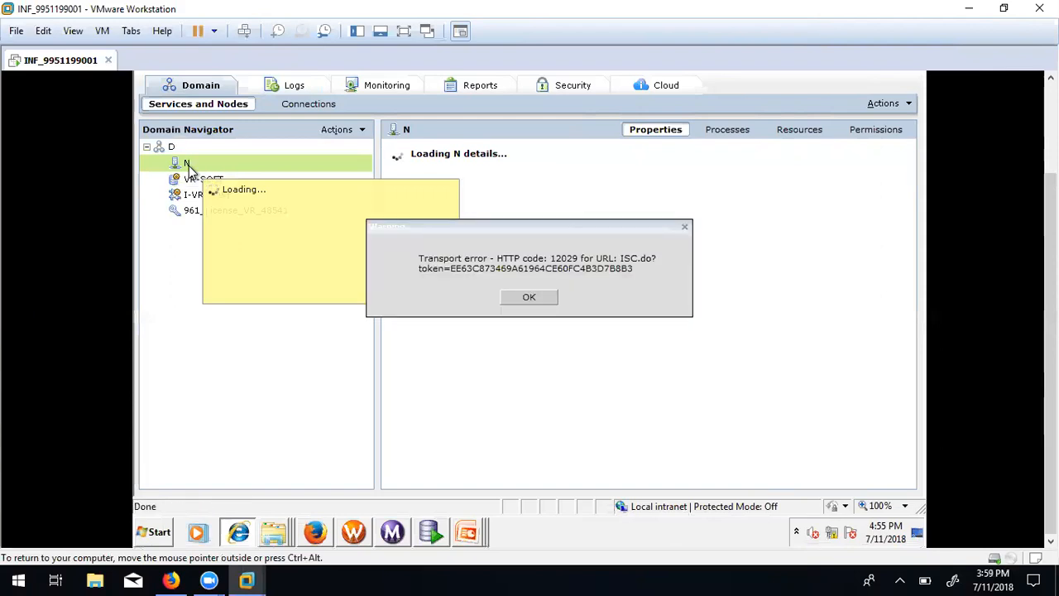
pyautogui.click(519, 300)
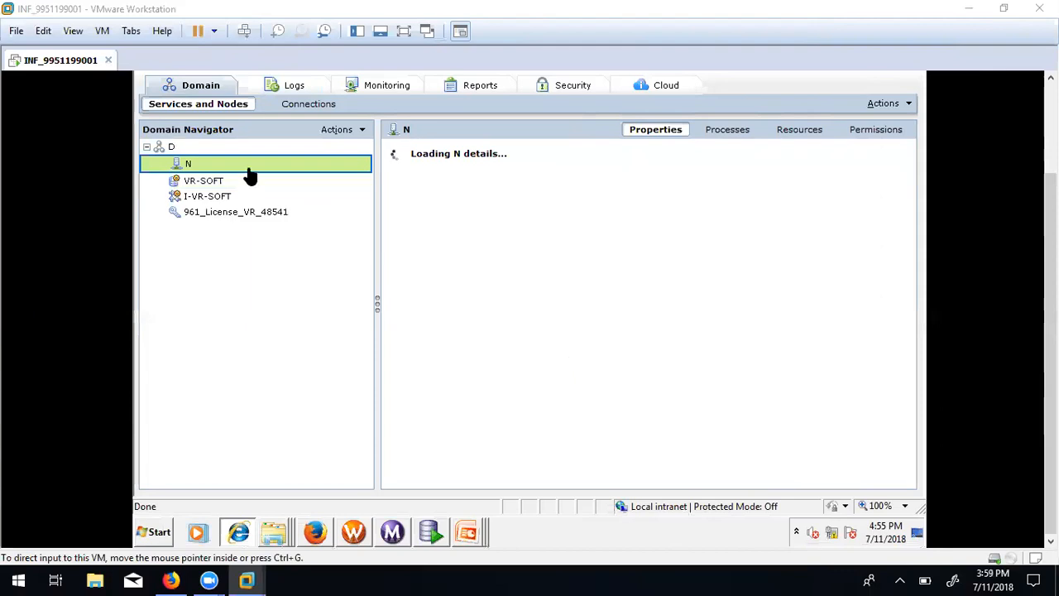
pyautogui.click(162, 146)
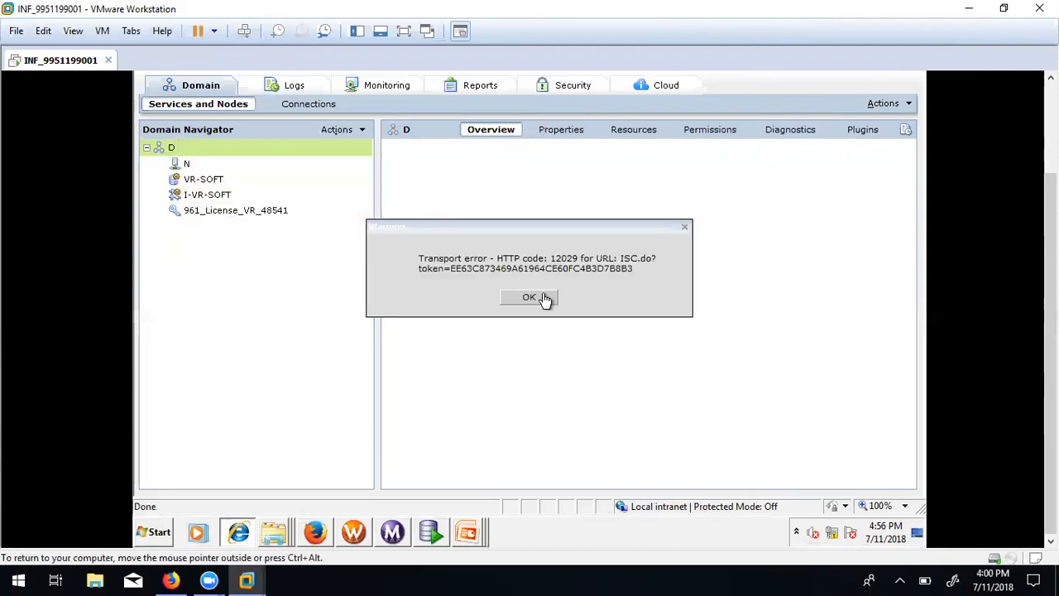
pyautogui.click(544, 299)
pyautogui.click(1038, 8)
pyautogui.click(529, 298)
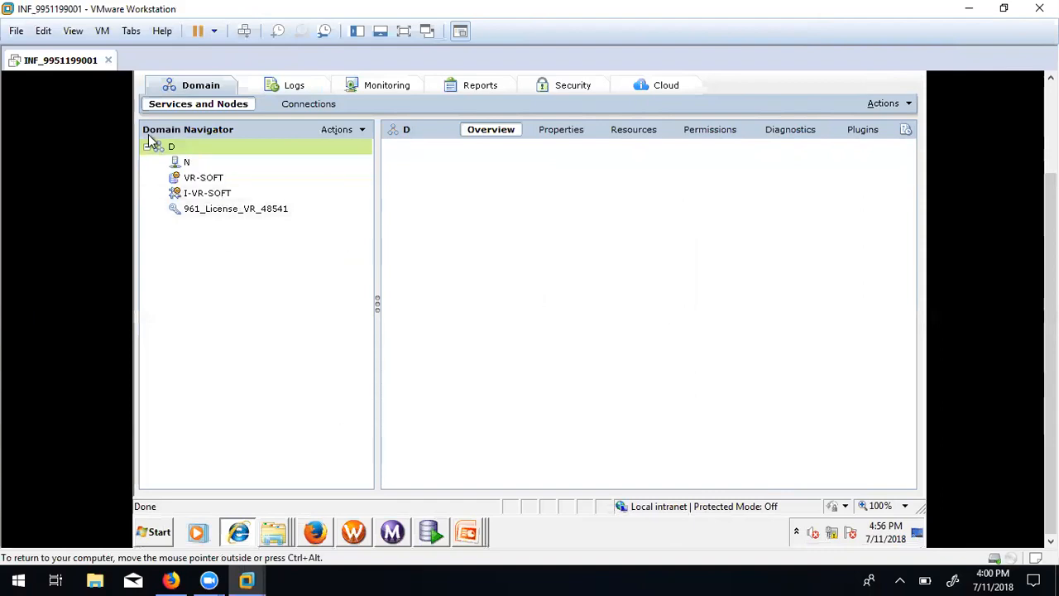
pyautogui.moveTo(185, 147)
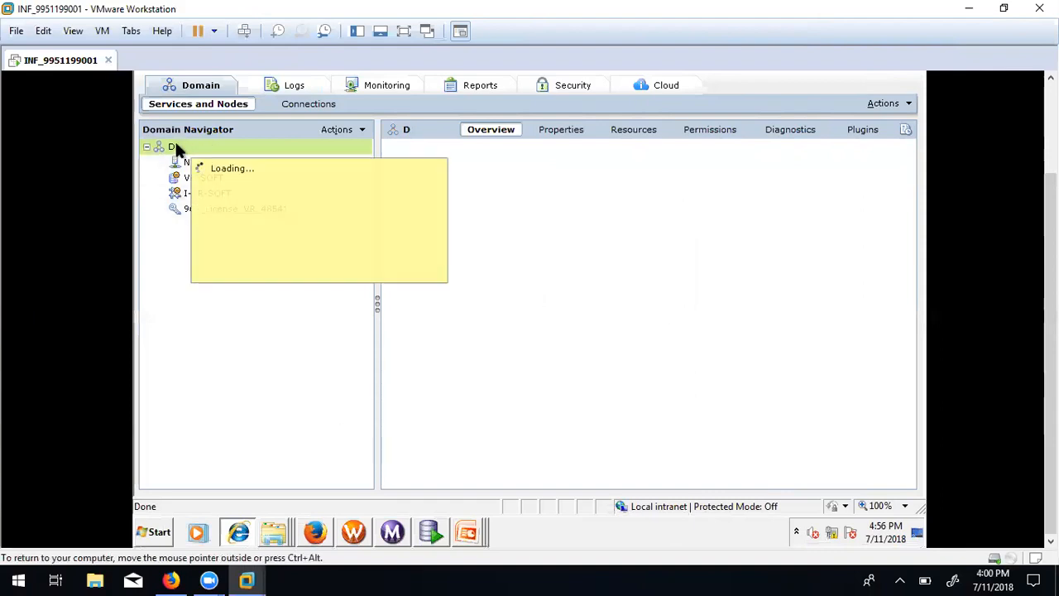
pyautogui.click(515, 300)
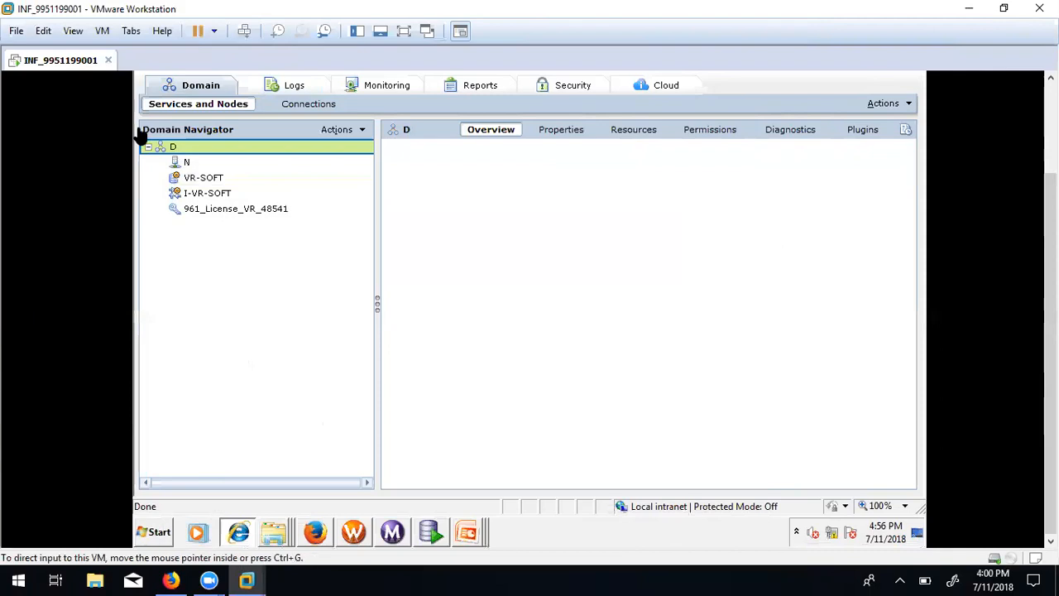
# Keep the virtual machine running, reload the administrator console page, and close Internet Explorer.
pyautogui.click(109, 60)
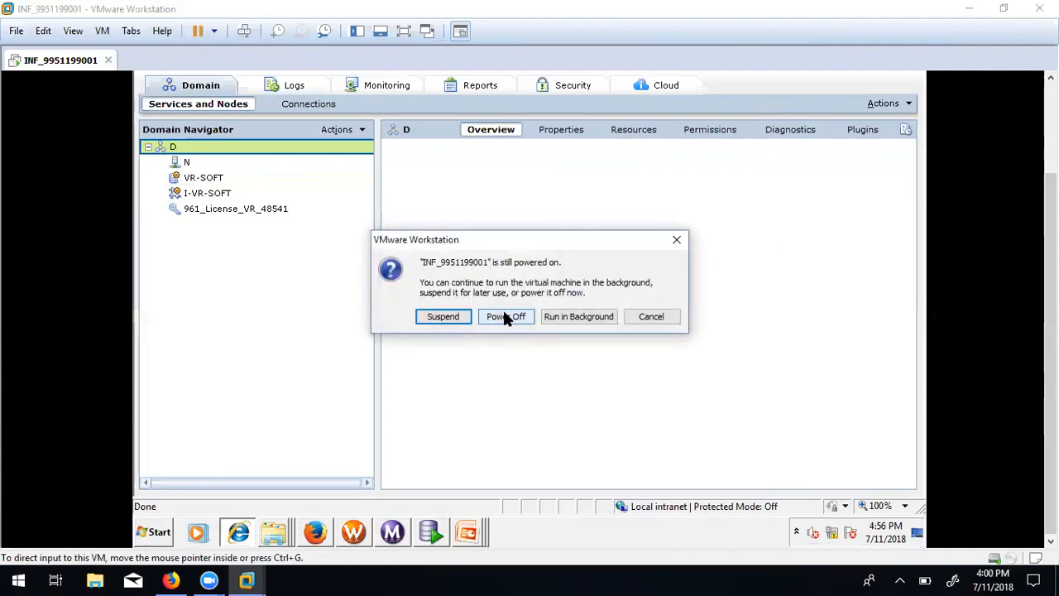
pyautogui.click(650, 321)
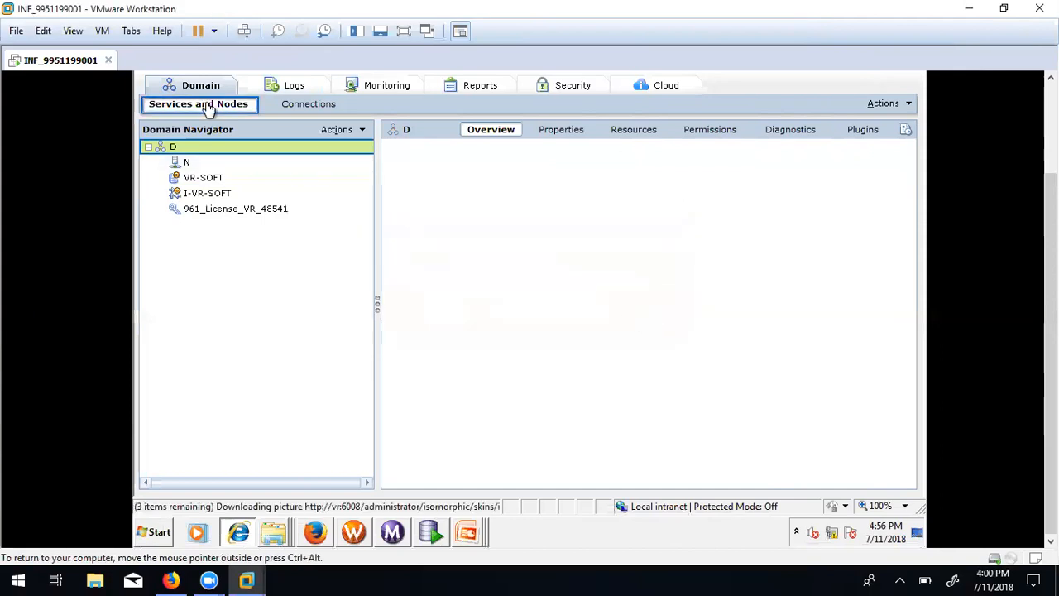
pyautogui.click(1050, 129)
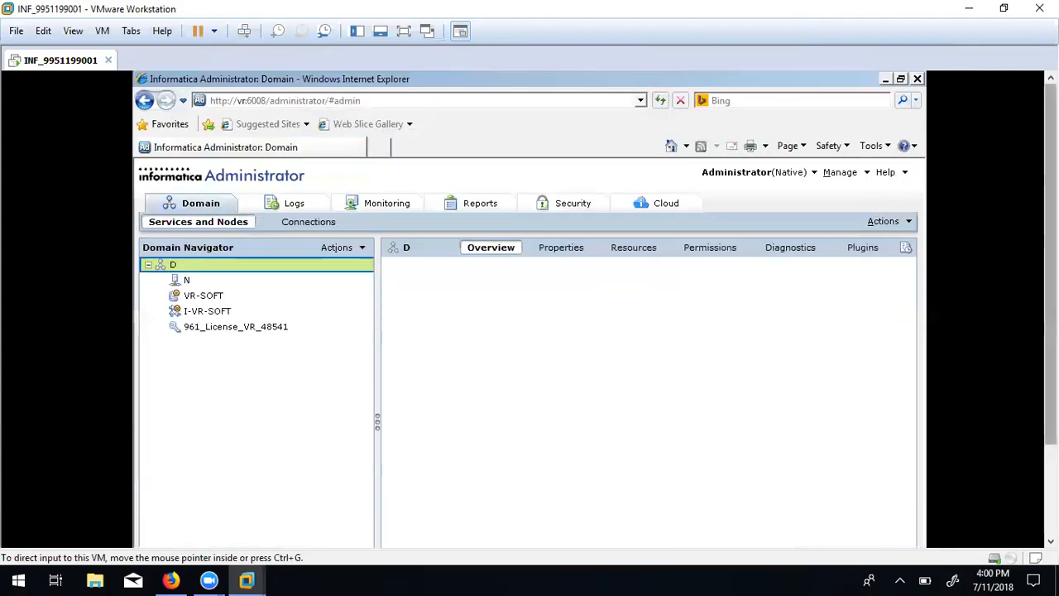
pyautogui.click(593, 100)
pyautogui.press('Return')
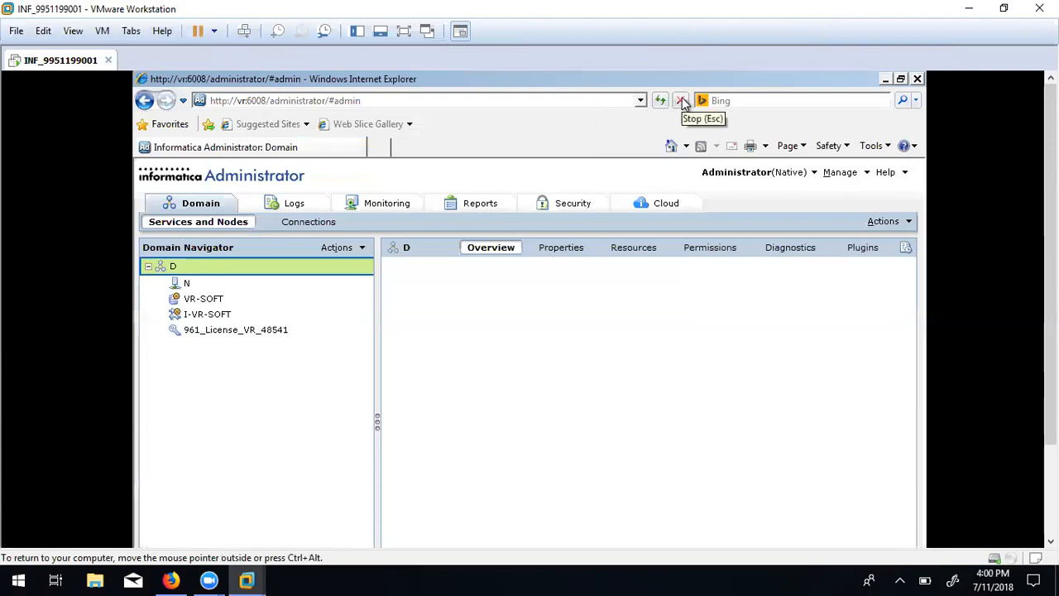
pyautogui.click(916, 78)
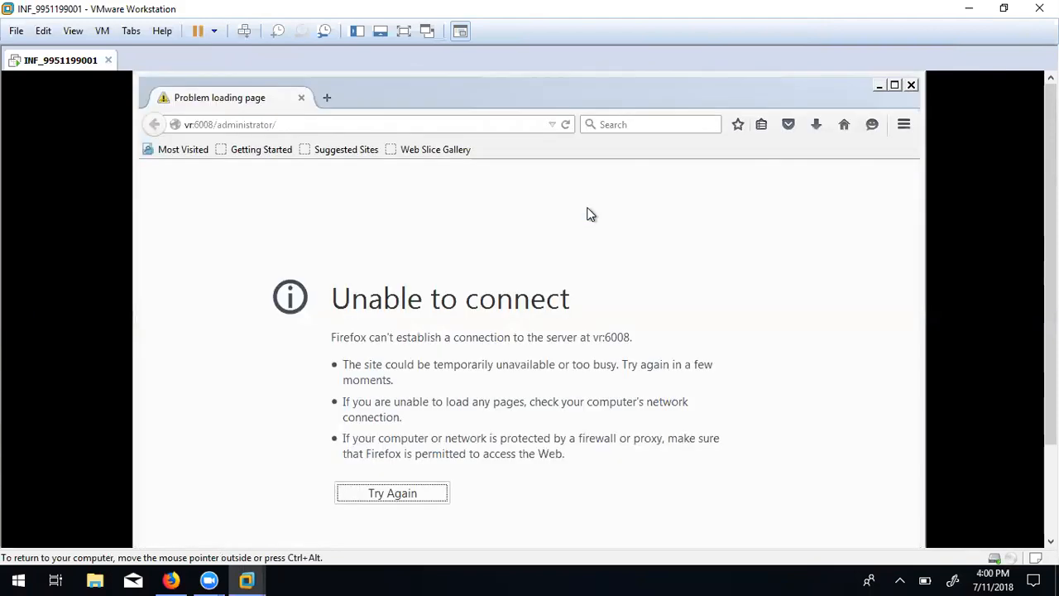
pyautogui.click(300, 124)
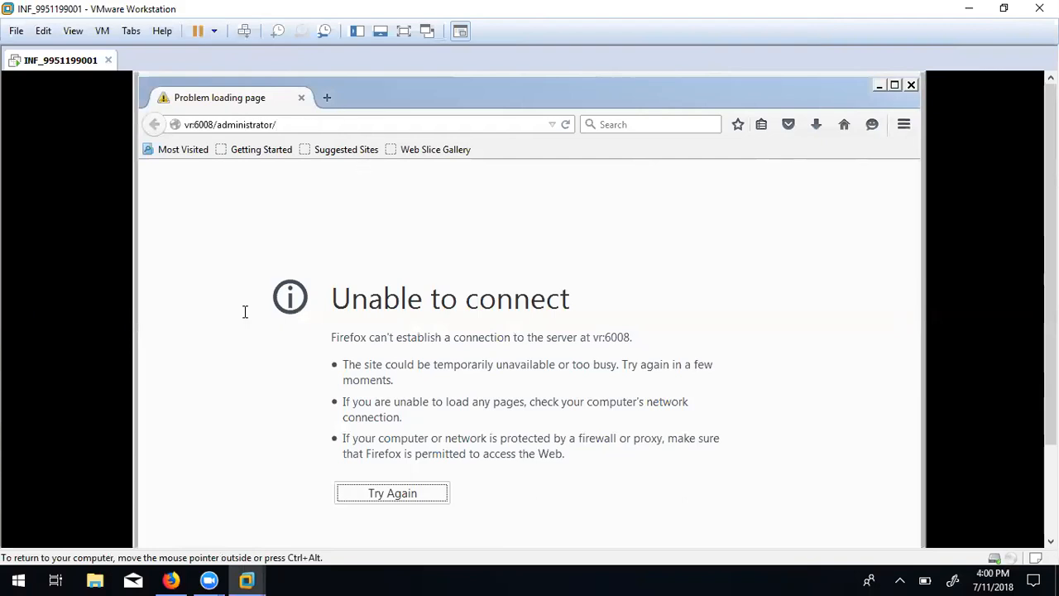
pyautogui.press('Return')
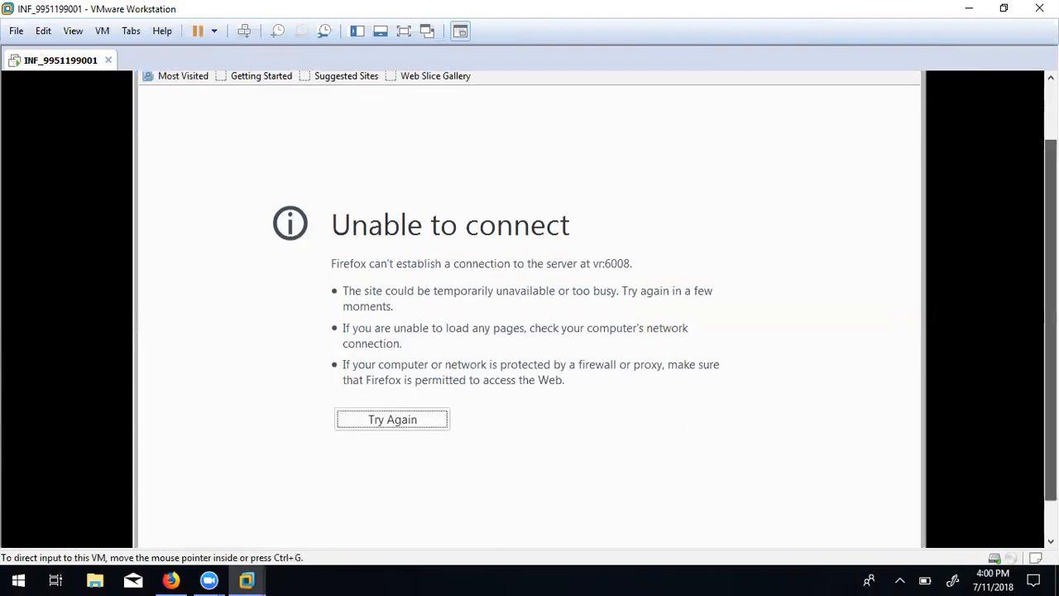
pyautogui.click(154, 533)
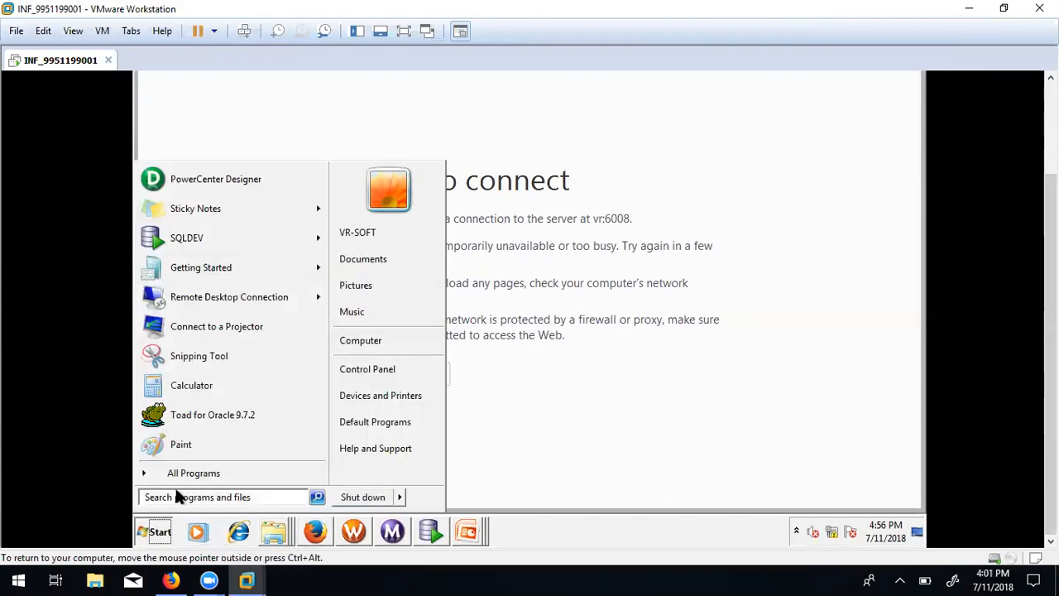
pyautogui.click(228, 472)
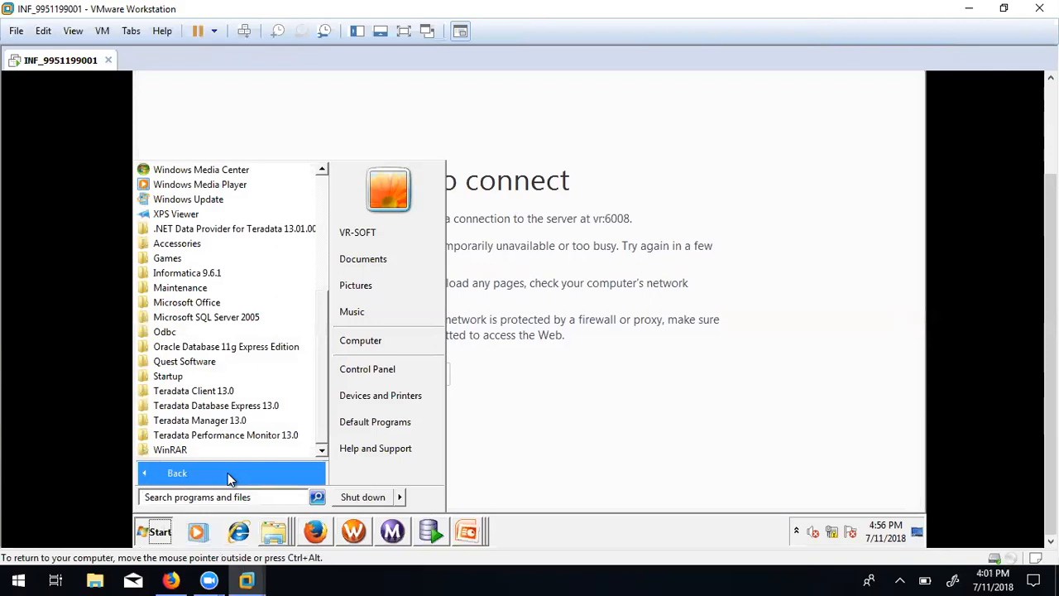
pyautogui.click(208, 276)
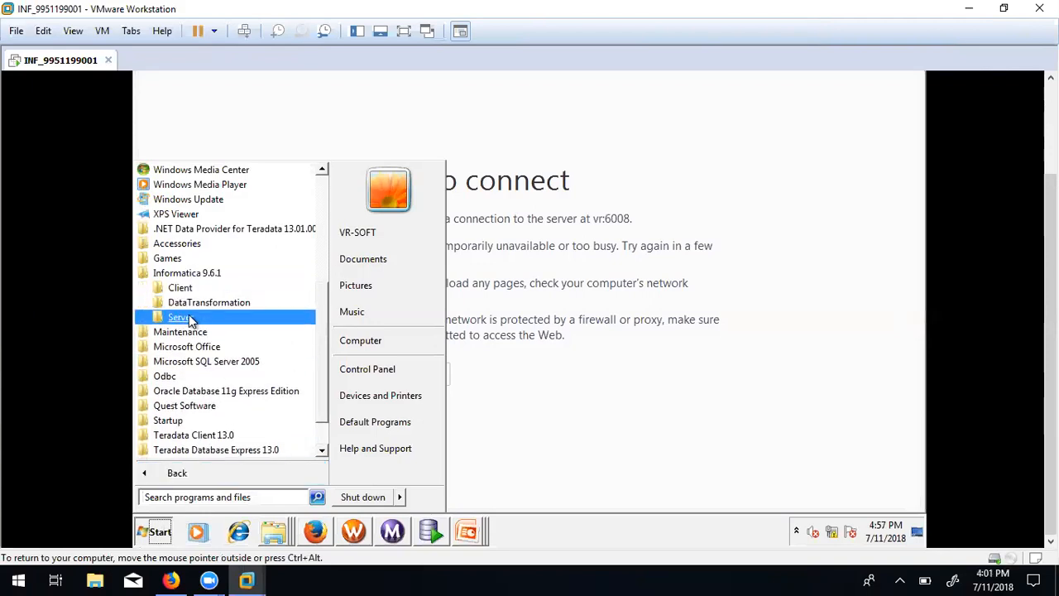
pyautogui.click(190, 318)
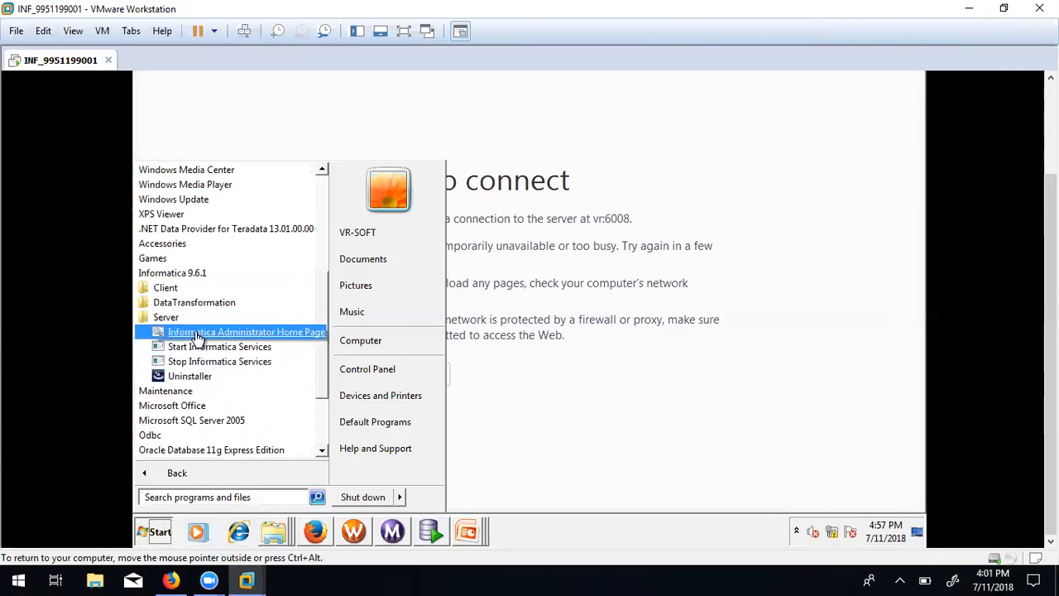
pyautogui.click(199, 333)
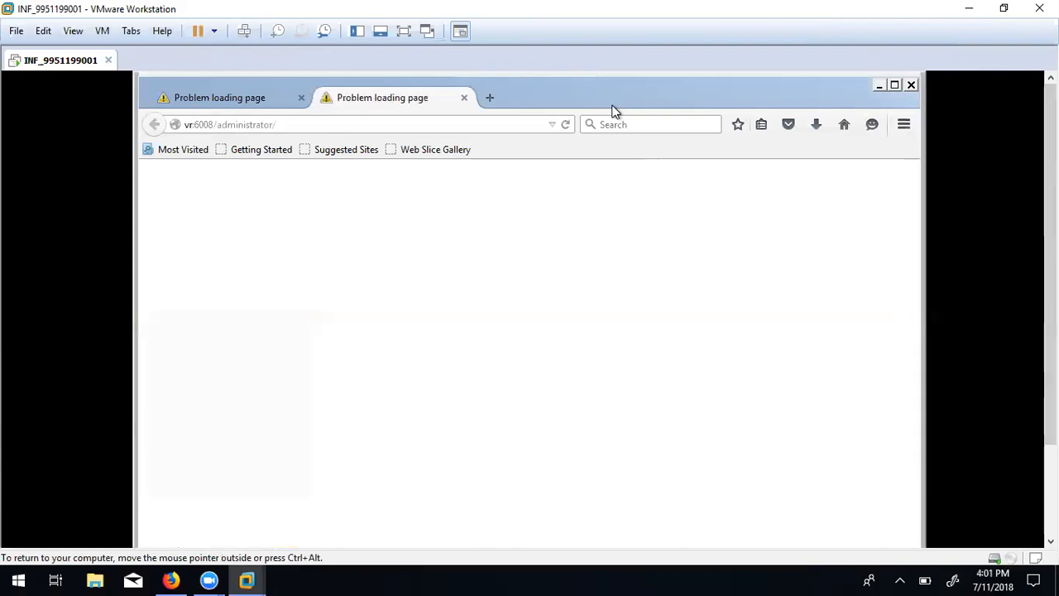
pyautogui.click(301, 99)
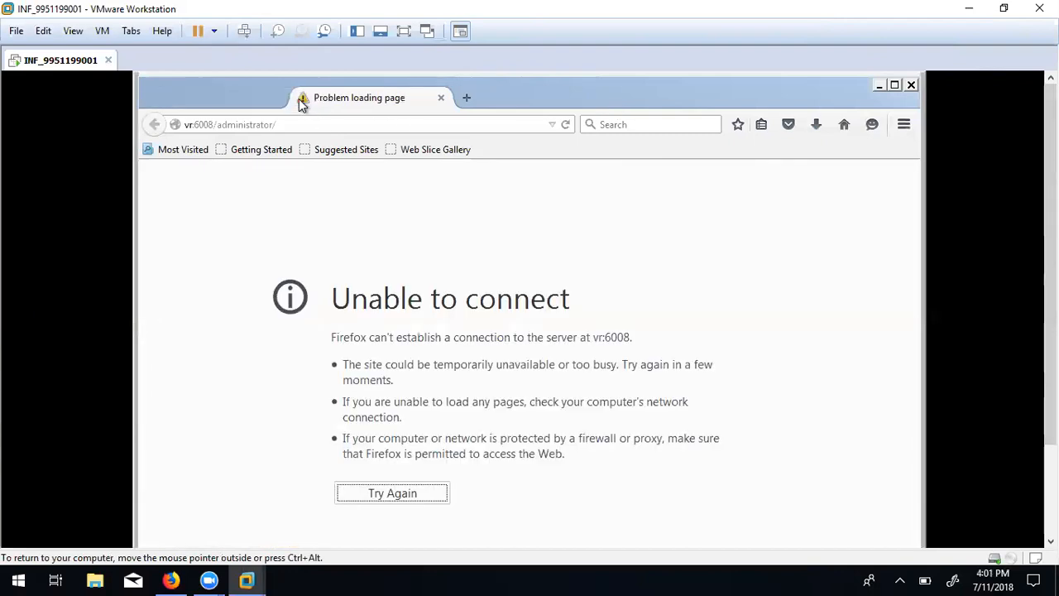
pyautogui.moveTo(281, 124); pyautogui.dragTo(132, 104)
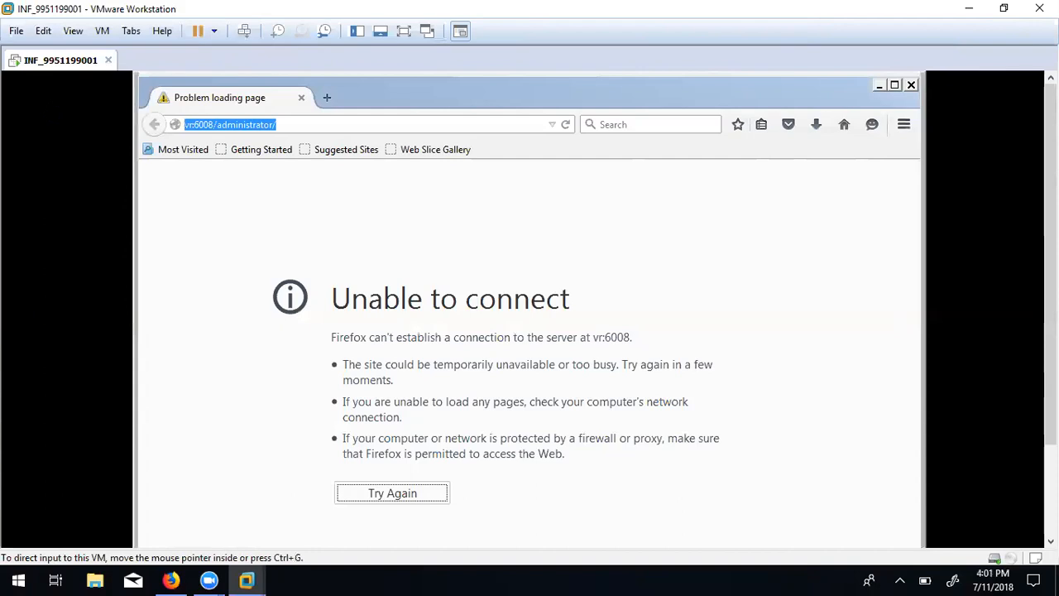
pyautogui.click(295, 125)
pyautogui.moveTo(297, 125); pyautogui.dragTo(134, 124)
pyautogui.hotkey('ctrl', 'c')
pyautogui.moveTo(1049, 240); pyautogui.dragTo(1049, 333)
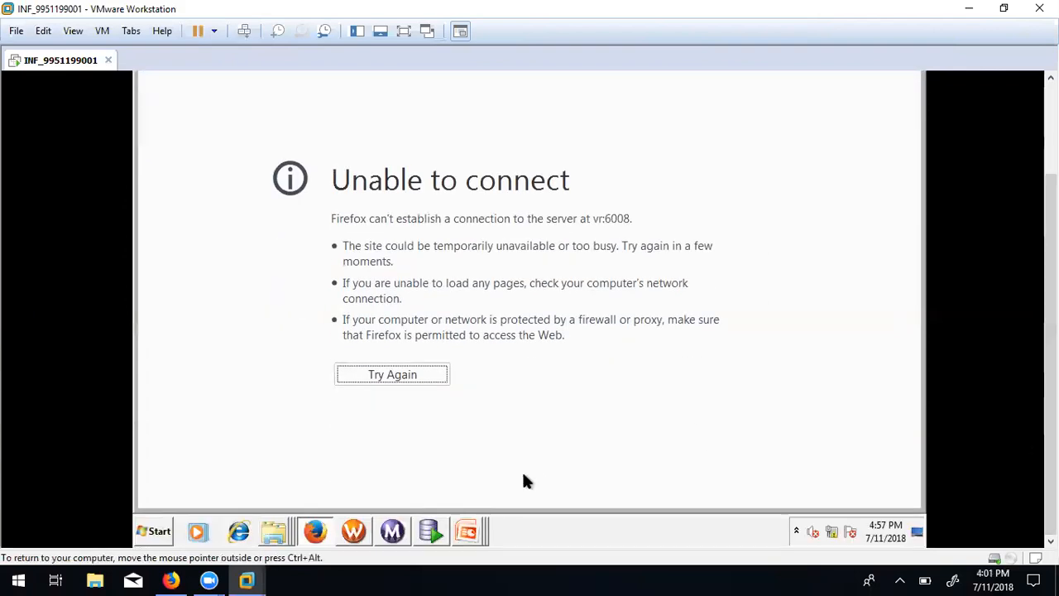
# Open Internet Explorer, choose Ask me later for IE8 setup, and load vr:6008/administrator/ twice.
pyautogui.click(239, 533)
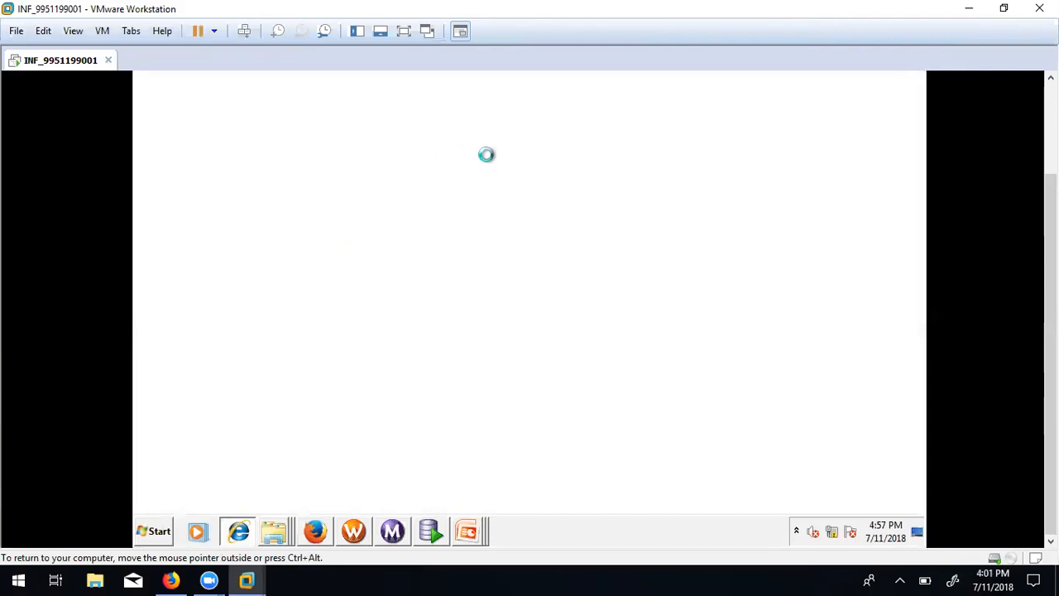
pyautogui.moveTo(1050, 331); pyautogui.dragTo(1049, 233)
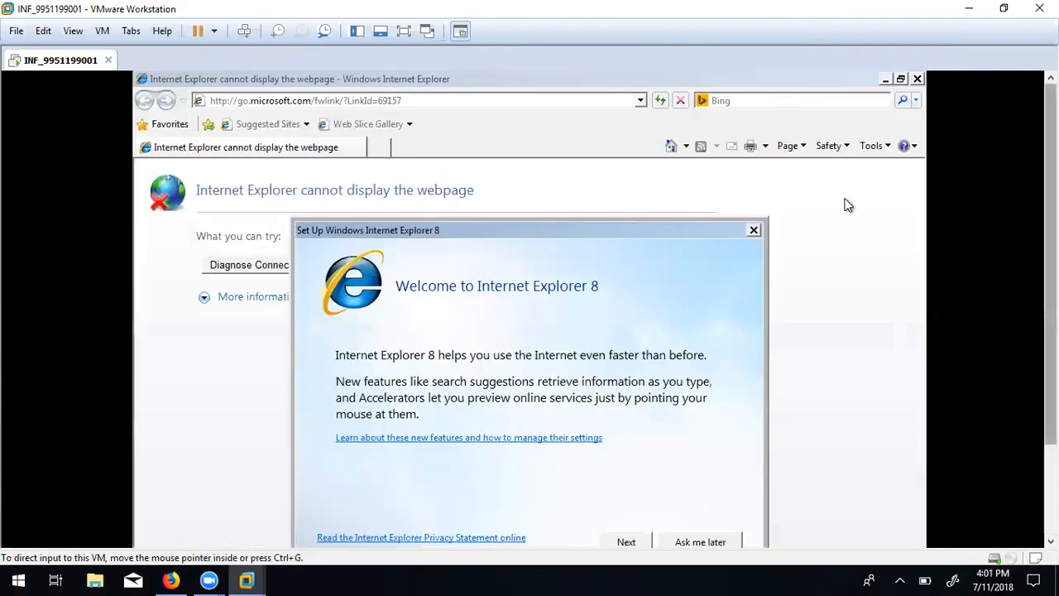
pyautogui.click(683, 541)
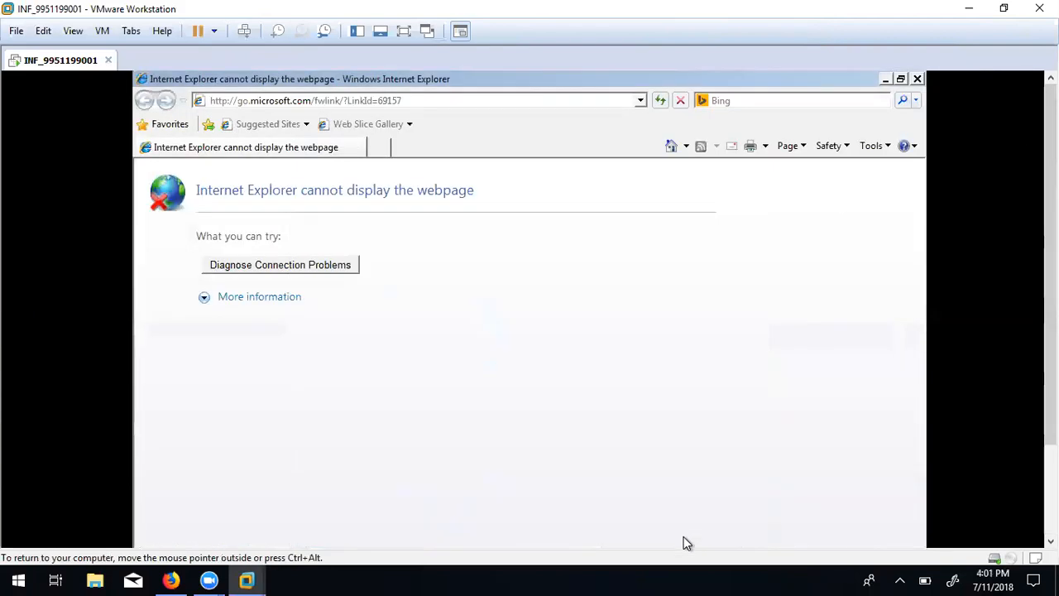
pyautogui.click(410, 100)
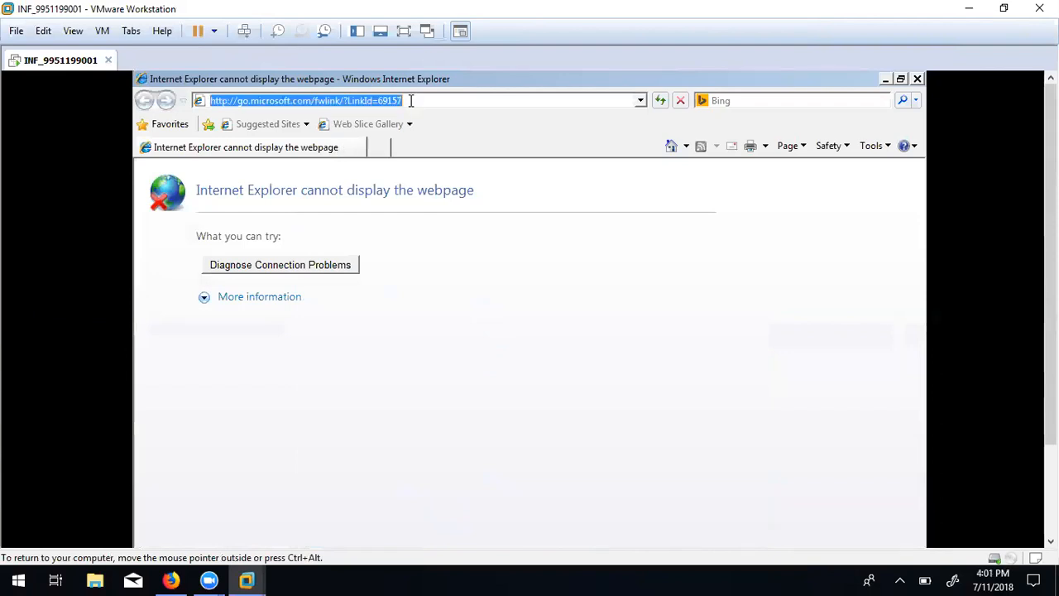
pyautogui.hotkey('ctrl', 'v')
pyautogui.press('Return')
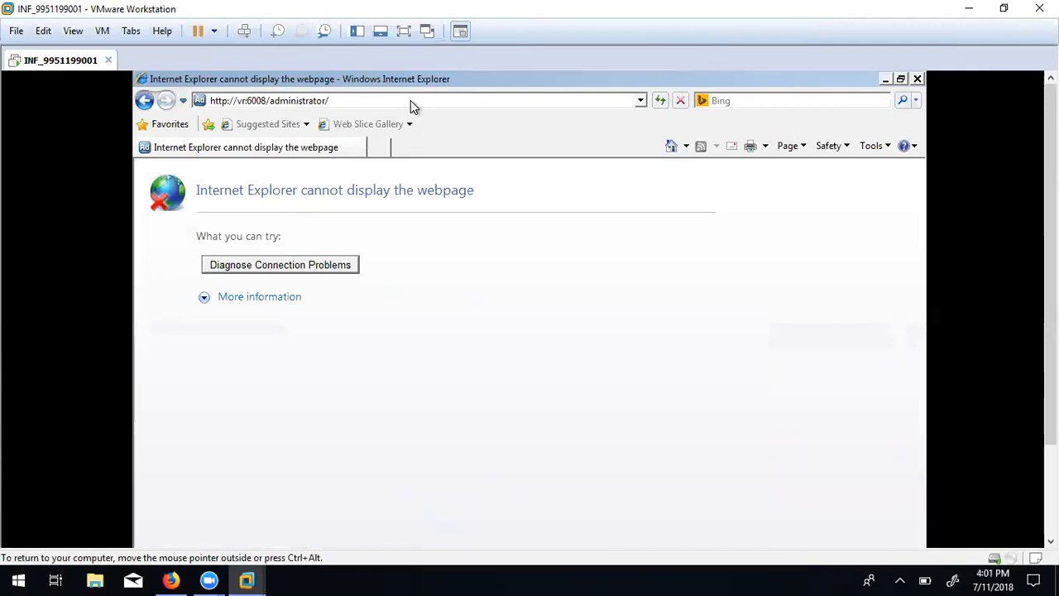
pyautogui.click(291, 100)
pyautogui.press('Return')
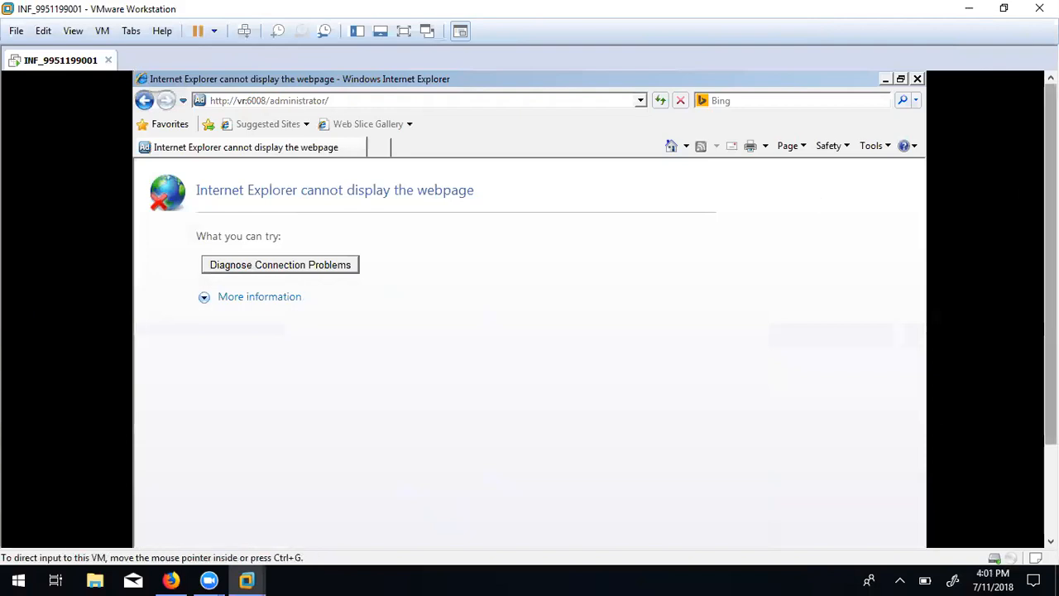
pyautogui.moveTo(1050, 226); pyautogui.dragTo(1050, 315)
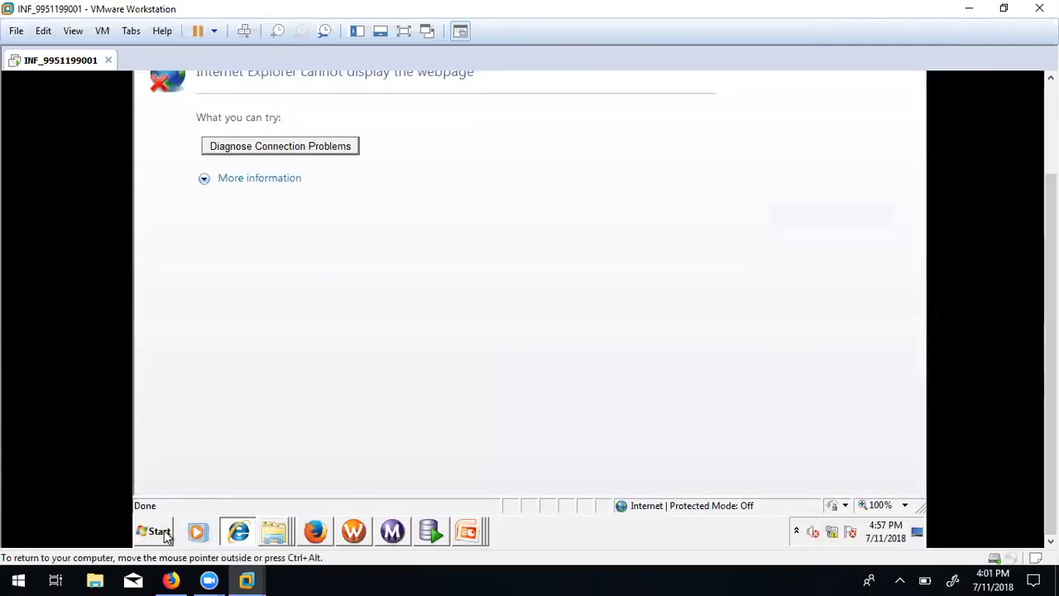
# Launch the Services console by searching 'servi' from the Start menu.
pyautogui.click(161, 533)
pyautogui.click(167, 496)
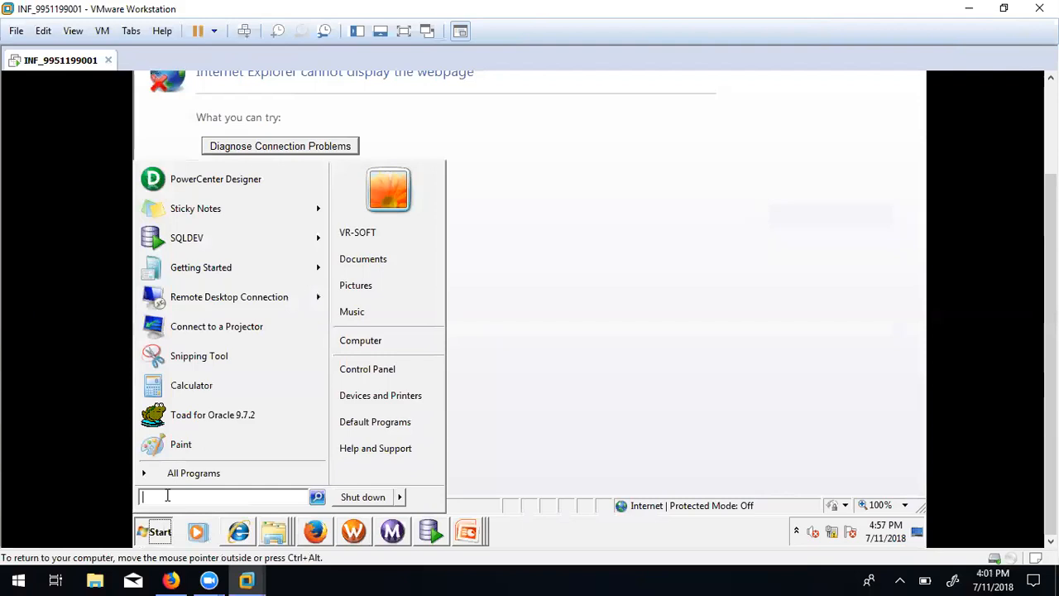
pyautogui.write('servi')
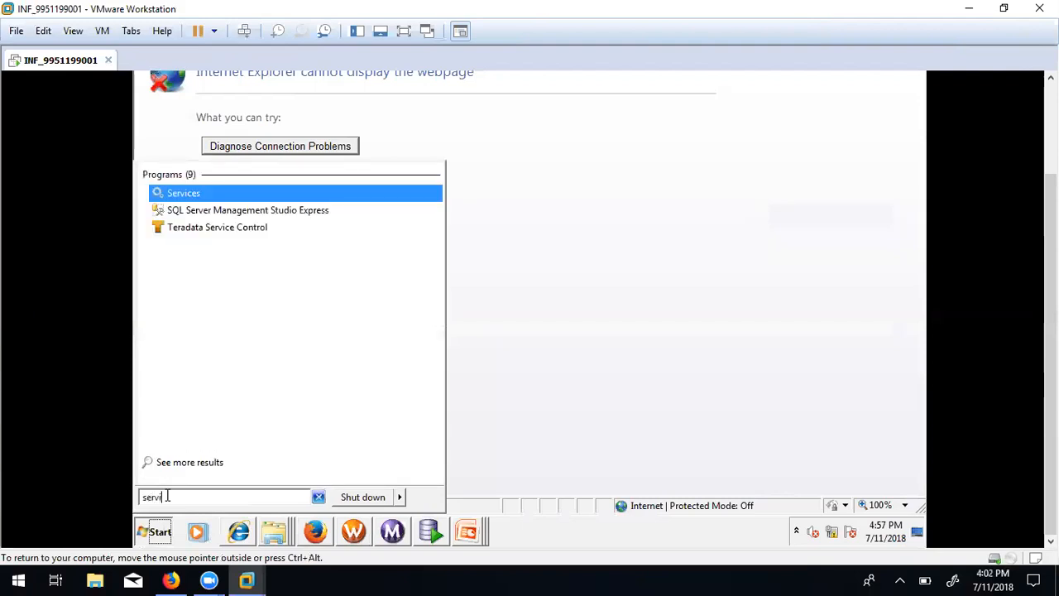
pyautogui.click(190, 196)
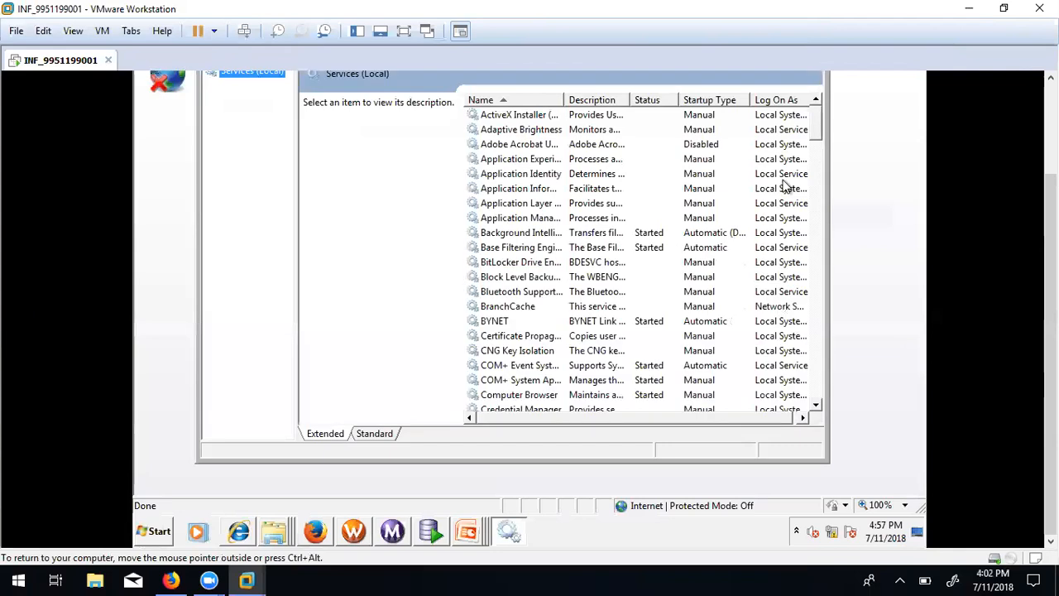
pyautogui.moveTo(1051, 248); pyautogui.dragTo(1050, 199)
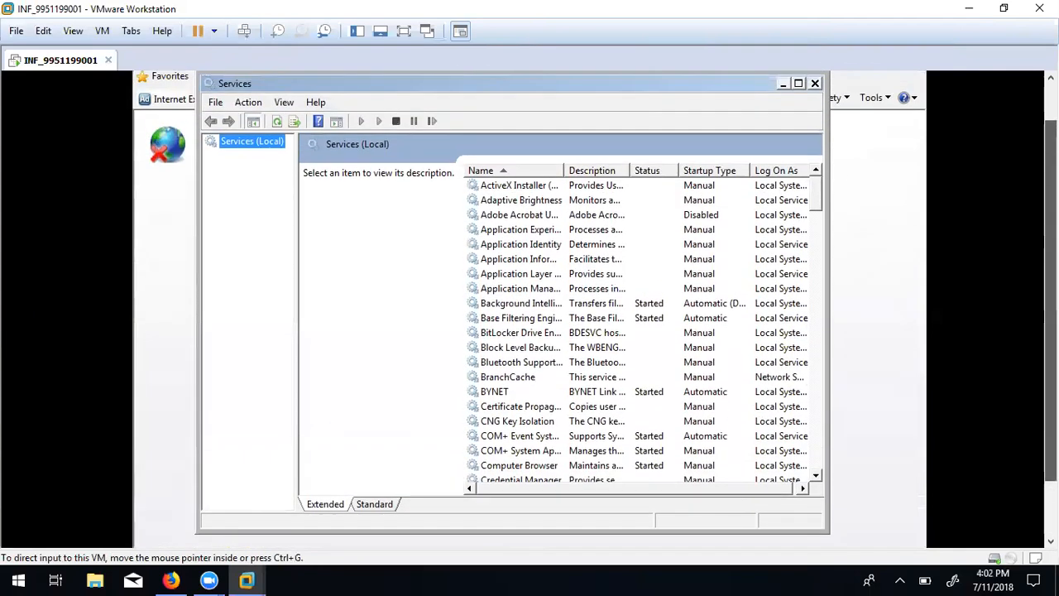
pyautogui.moveTo(815, 191); pyautogui.dragTo(810, 265)
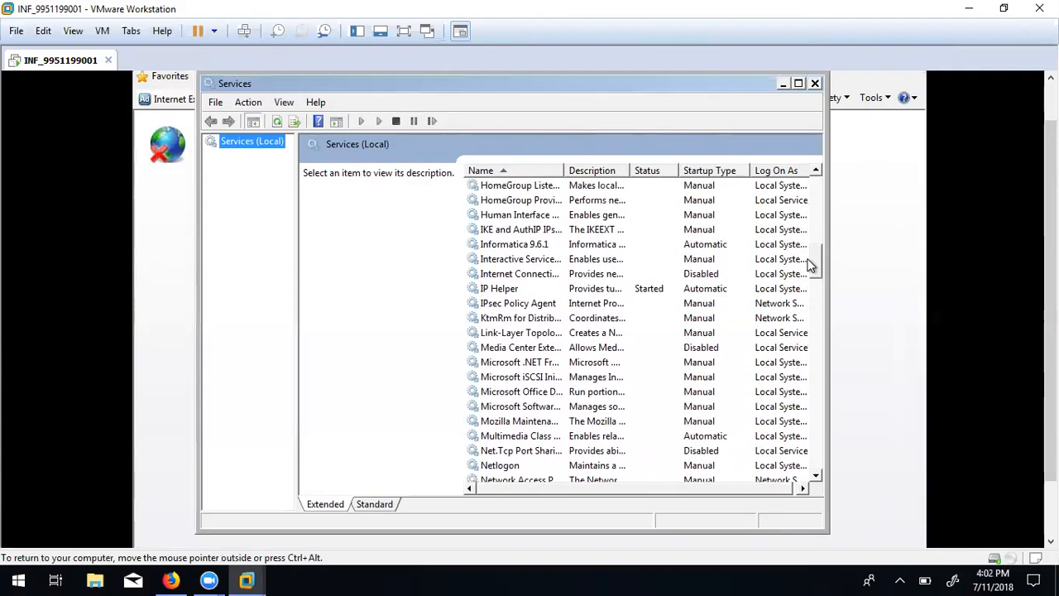
# Start the Informatica 9.6.1 service, then select OracleJobSchedulerXE.
pyautogui.click(521, 248)
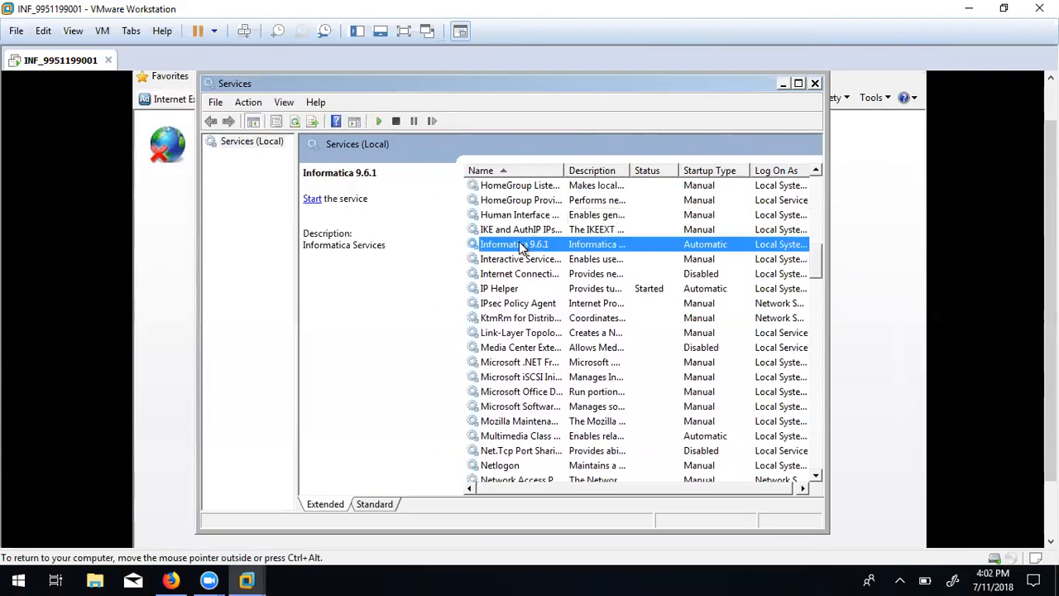
pyautogui.click(319, 201)
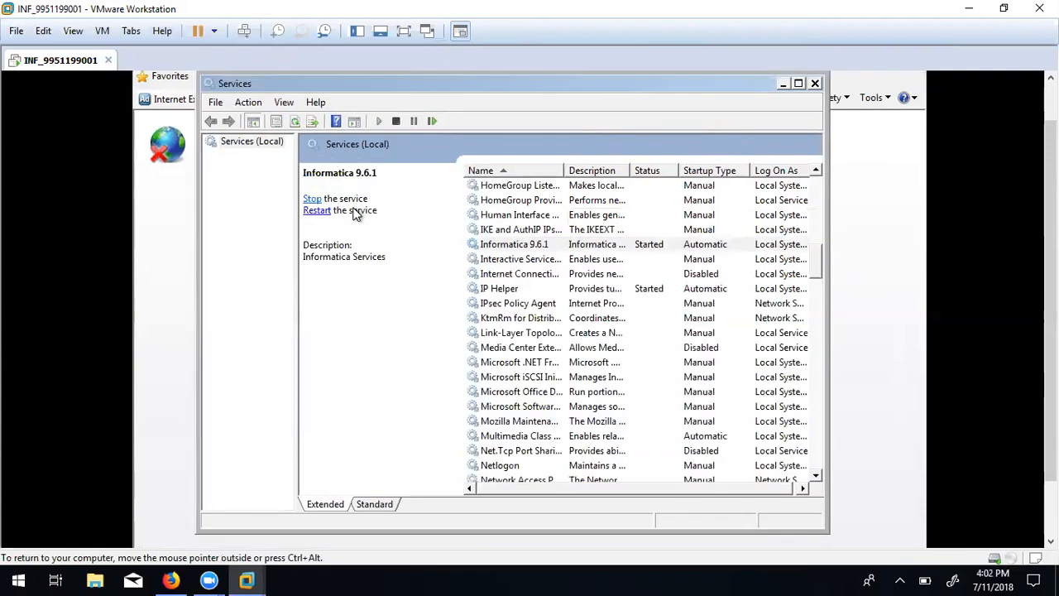
pyautogui.moveTo(813, 257); pyautogui.dragTo(523, 288)
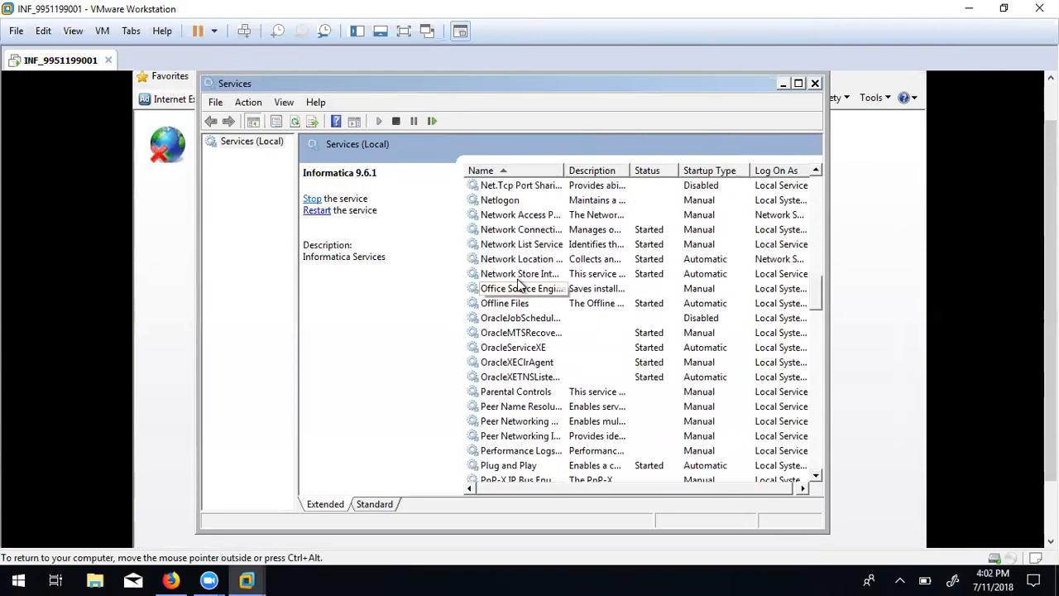
pyautogui.click(521, 320)
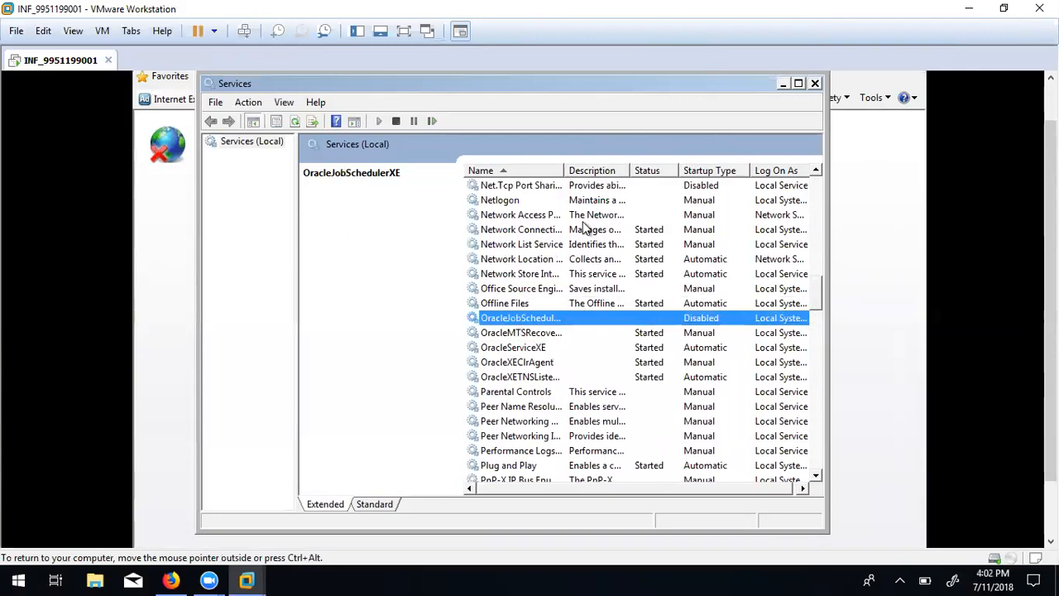
# Reload the administrator console page in Internet Explorer, then close the IE window.
pyautogui.click(157, 284)
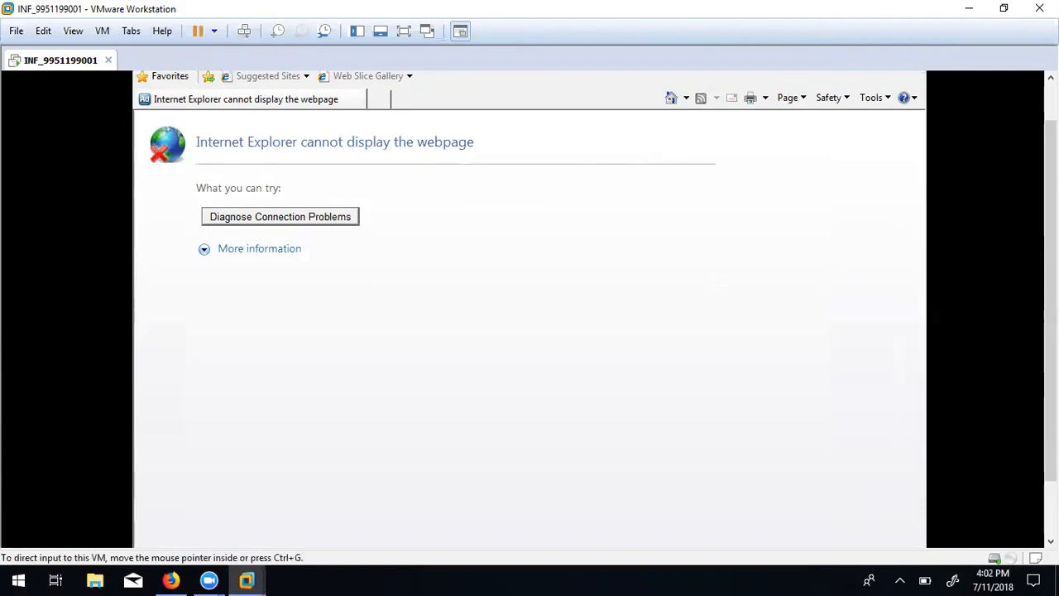
pyautogui.moveTo(1051, 215); pyautogui.dragTo(1051, 173)
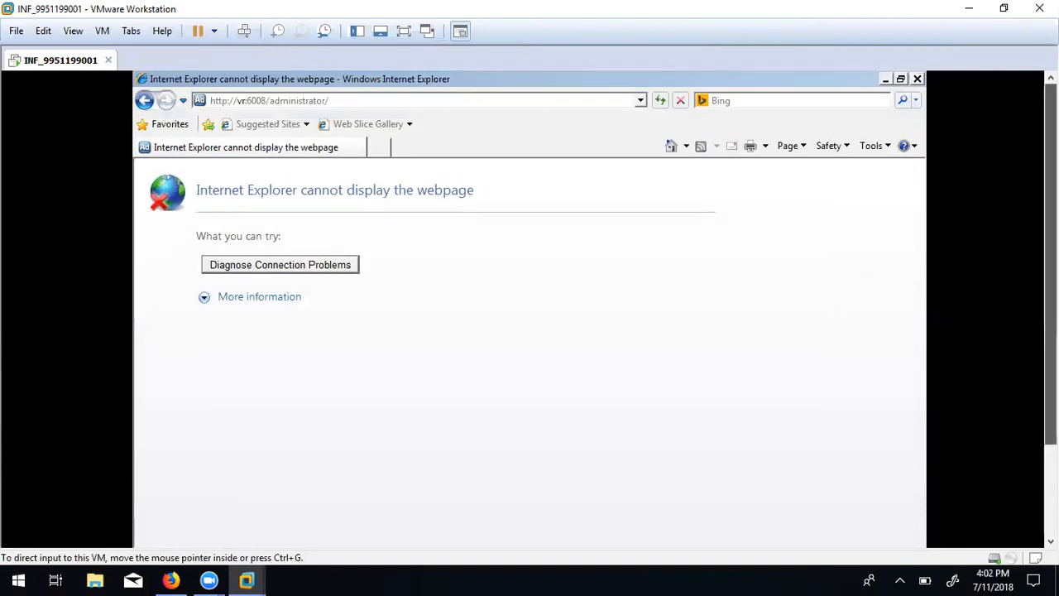
pyautogui.click(403, 100)
pyautogui.press('Return')
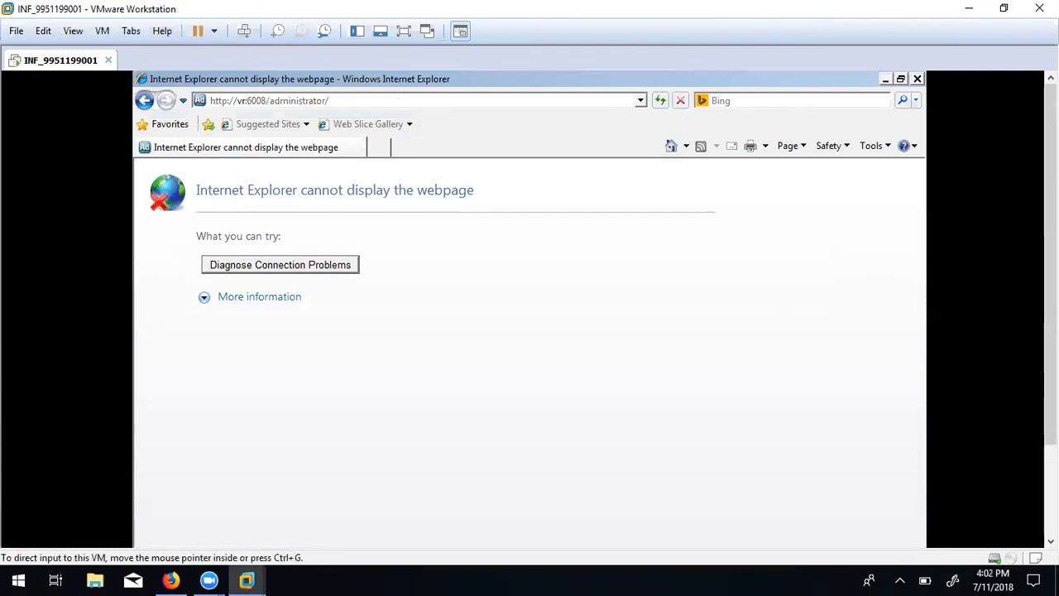
pyautogui.click(917, 79)
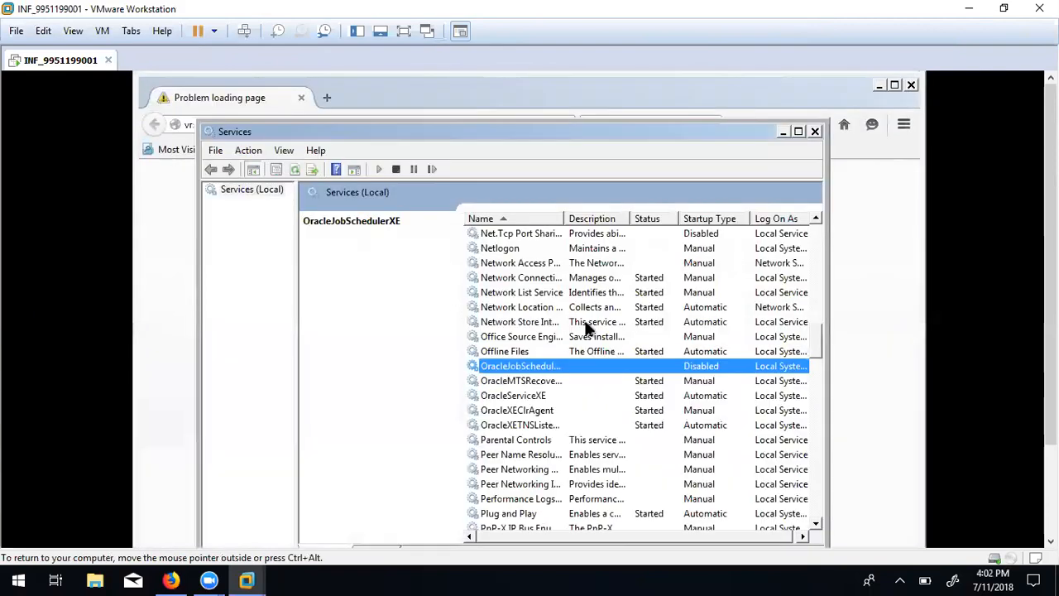
# Refresh the services list and confirm Informatica 9.6.1 shows Started with Automatic startup.
pyautogui.click(295, 169)
pyautogui.moveTo(814, 343); pyautogui.dragTo(814, 303)
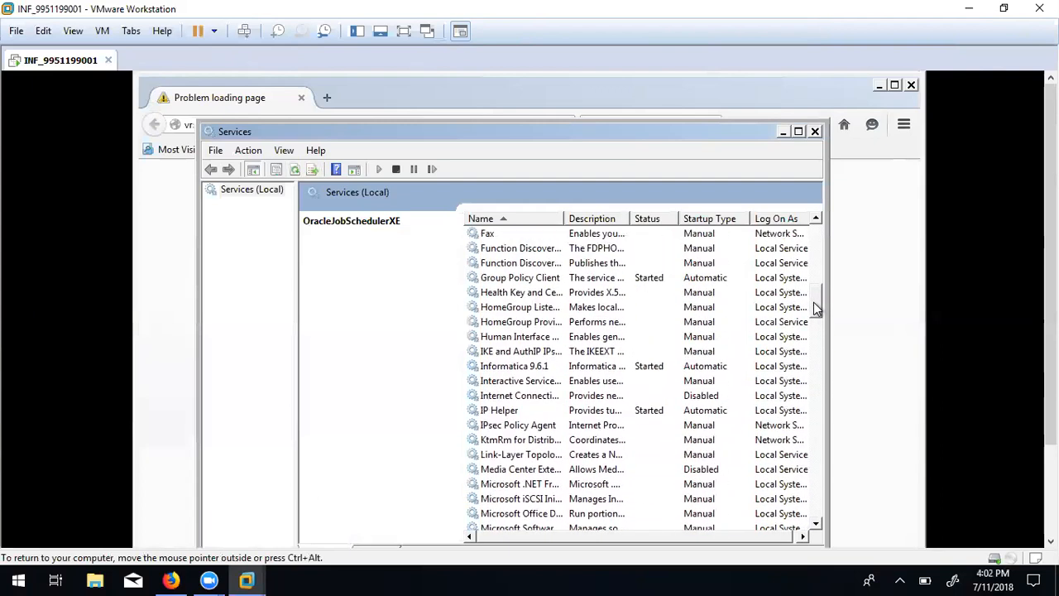
pyautogui.click(561, 368)
pyautogui.moveTo(1051, 273); pyautogui.dragTo(1050, 373)
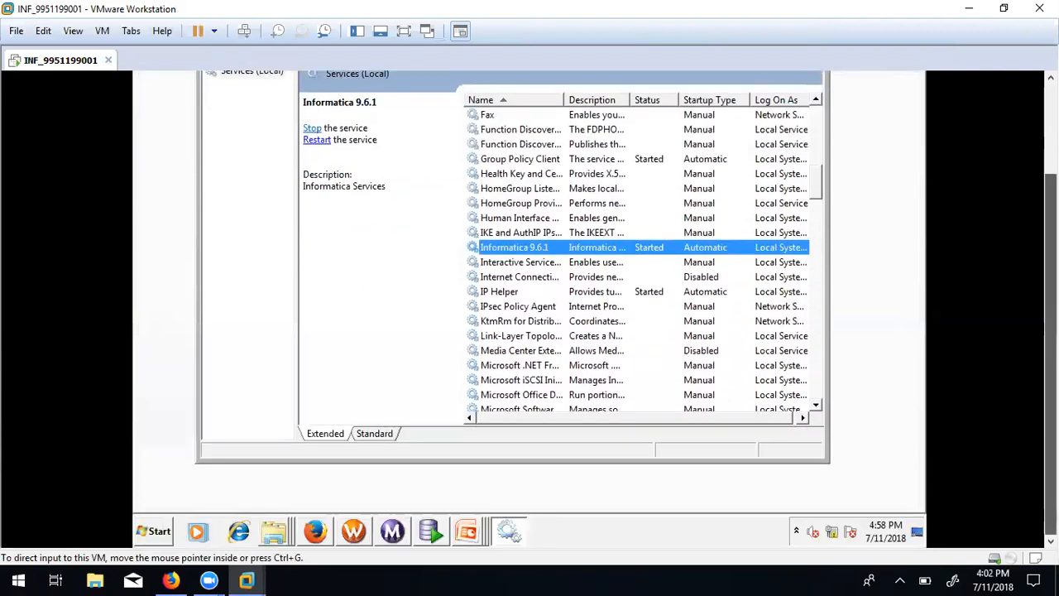
# Launch Informatica Administrator Home from the Start menu's Informatica 9.6.1 > Server folder.
pyautogui.click(153, 533)
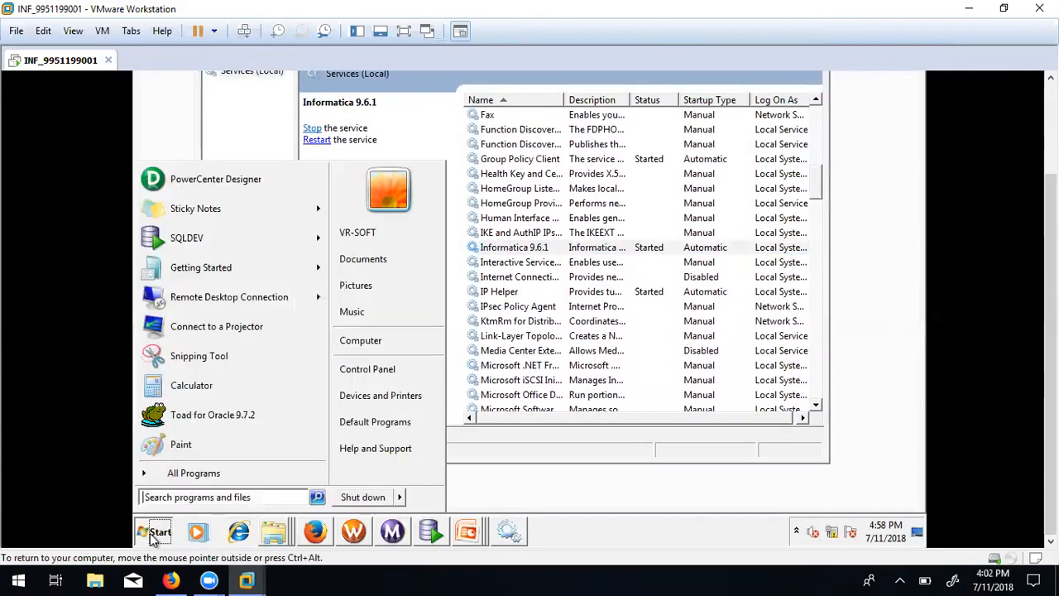
pyautogui.click(173, 478)
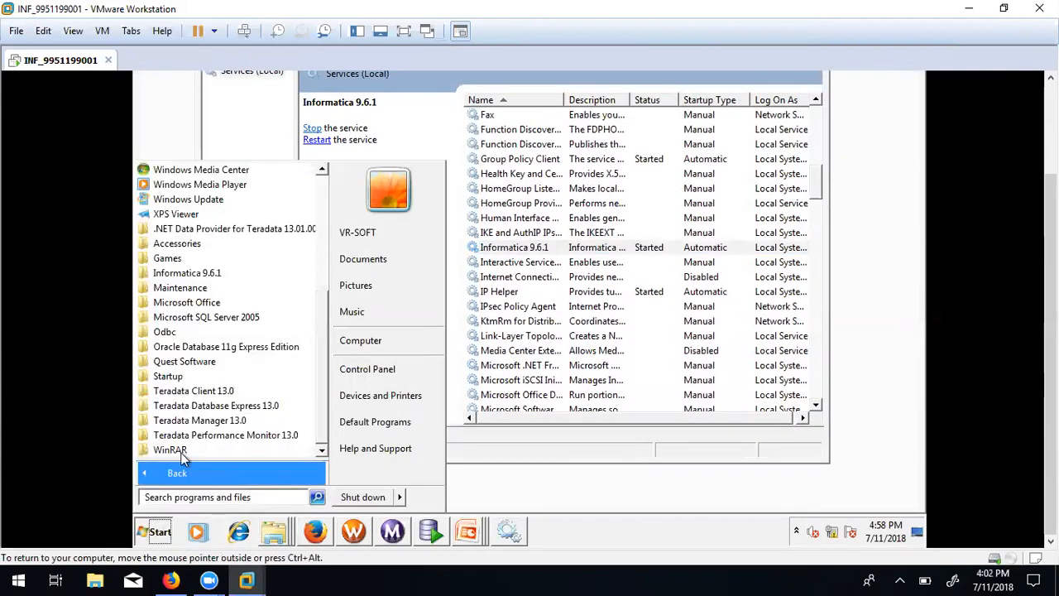
pyautogui.click(201, 273)
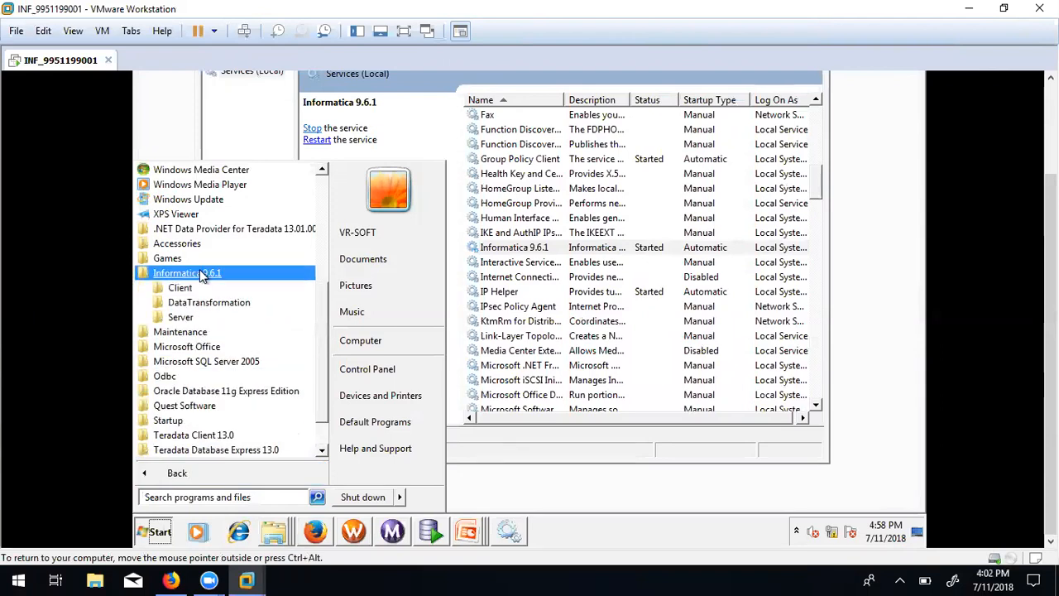
pyautogui.click(181, 318)
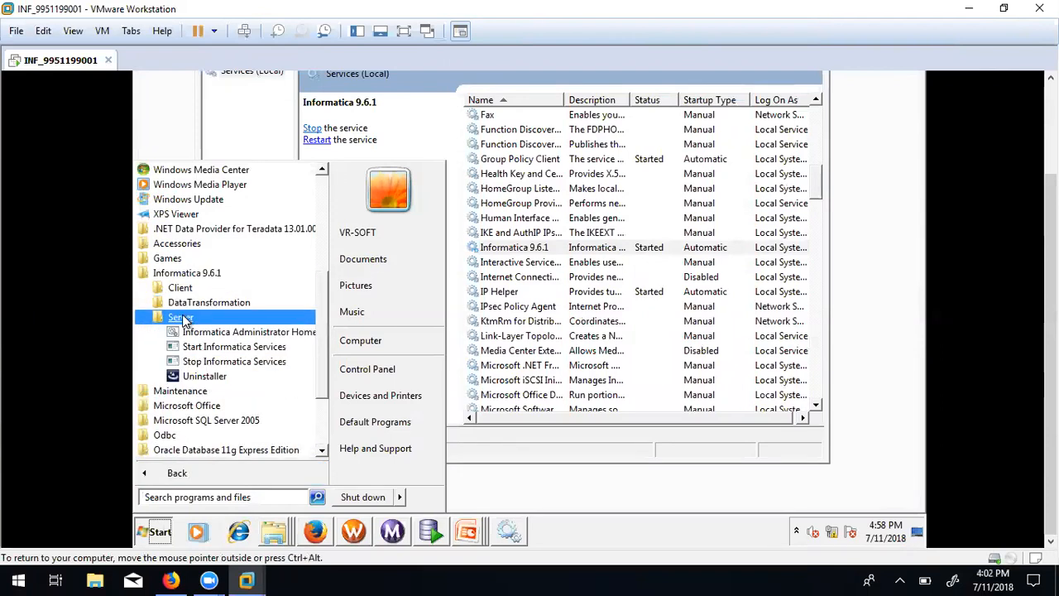
pyautogui.click(224, 334)
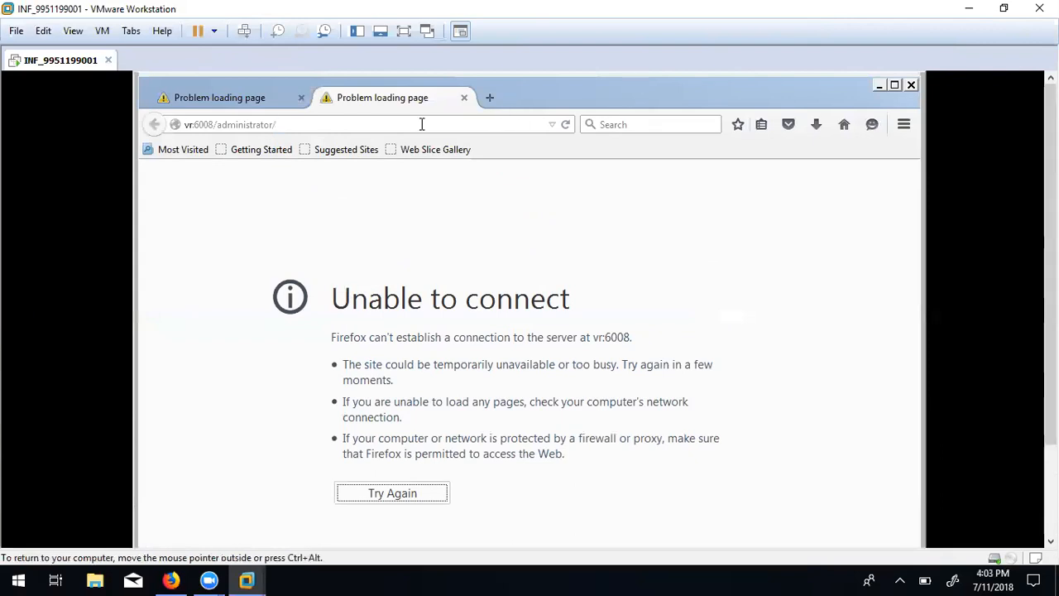
# Load the copied vr:6008 administrator console address in Internet Explorer, declining the default-browser prompt.
pyautogui.click(421, 124)
pyautogui.hotkey('ctrl', 'c')
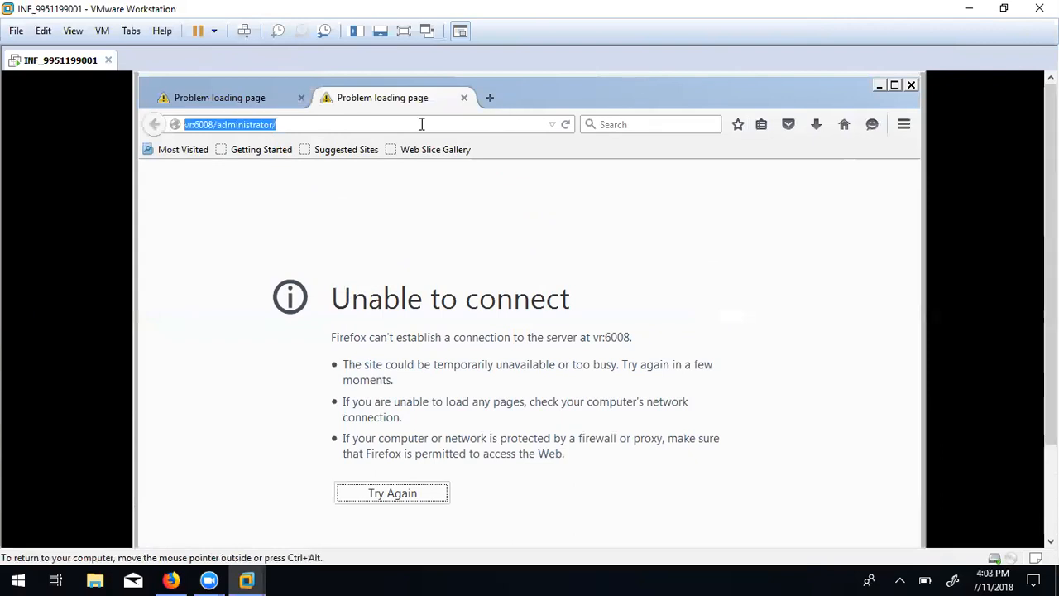
pyautogui.moveTo(1051, 331); pyautogui.dragTo(1050, 424)
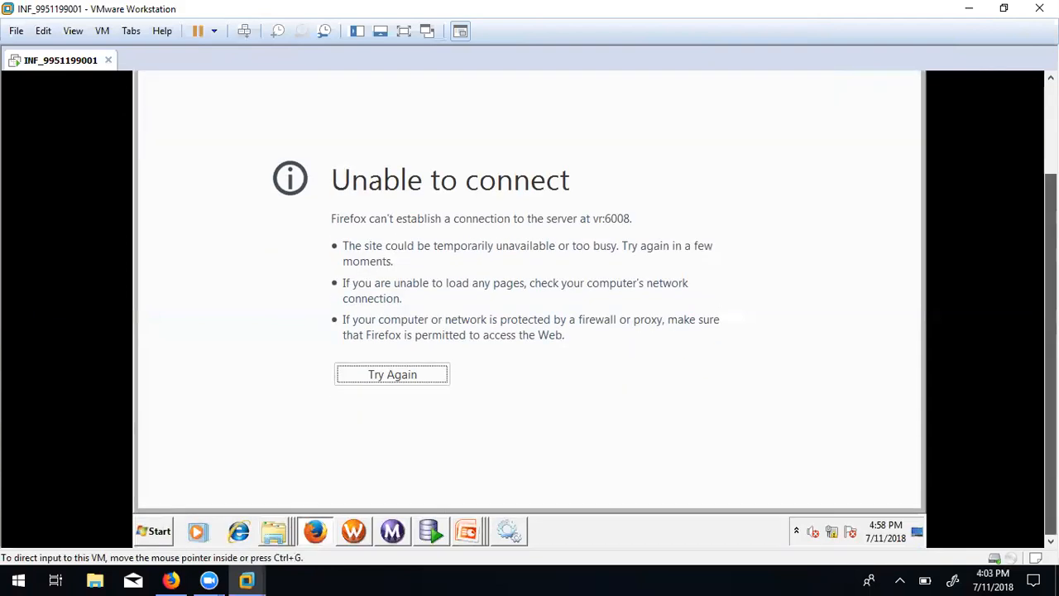
pyautogui.click(242, 532)
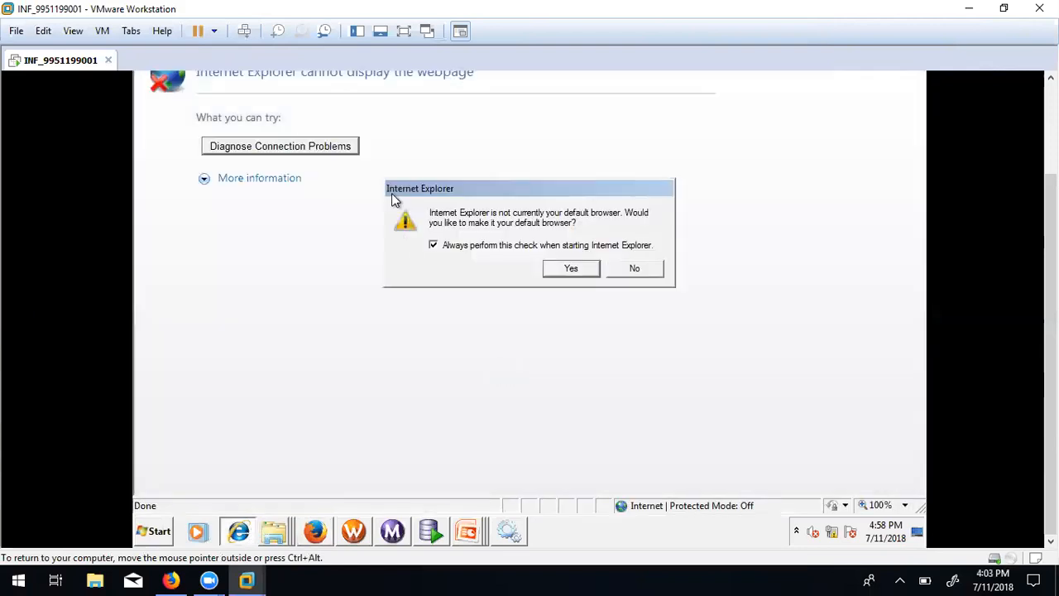
pyautogui.moveTo(1050, 378); pyautogui.dragTo(1050, 281)
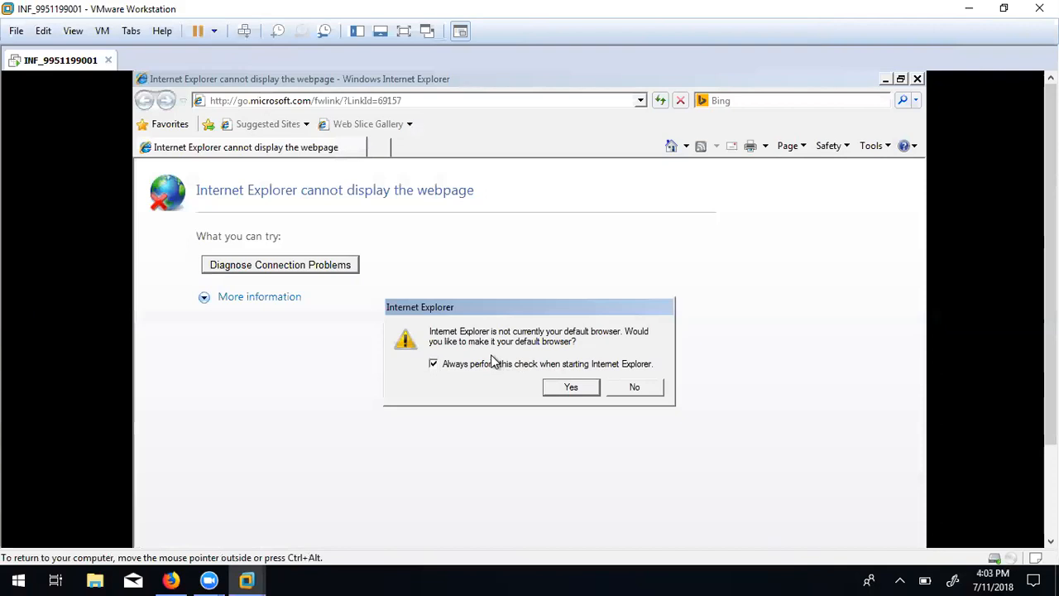
pyautogui.click(631, 386)
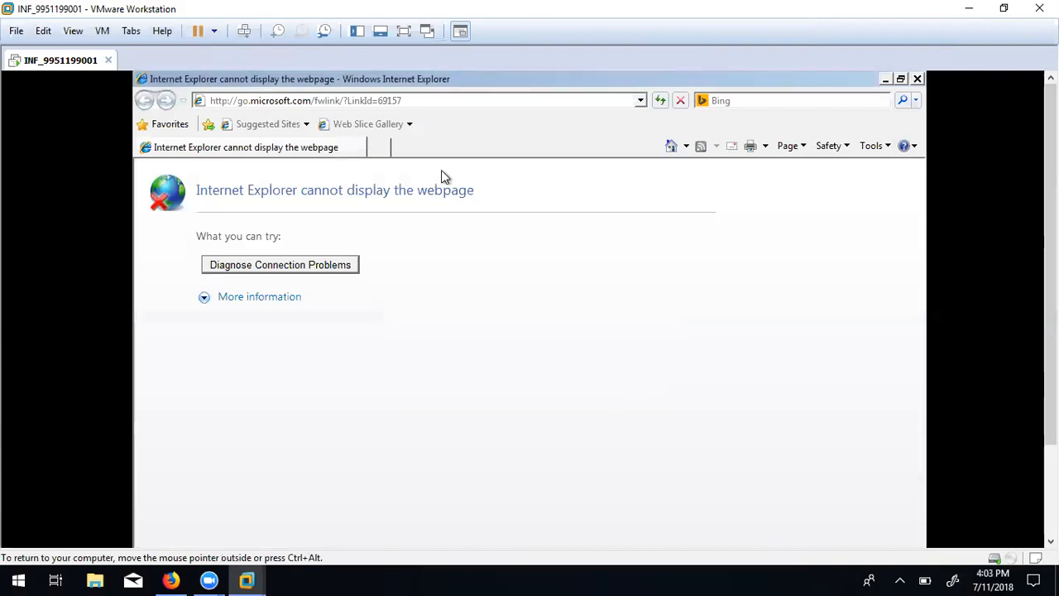
pyautogui.click(422, 102)
pyautogui.hotkey('ctrl', 'v')
pyautogui.press('Return')
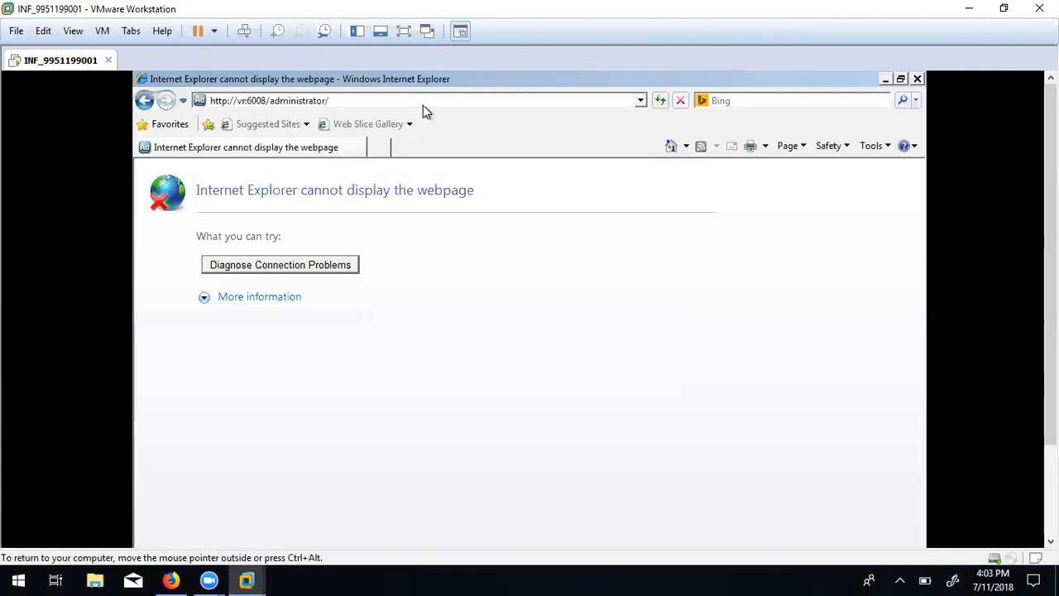
# Close Internet Explorer after the page fails again and switch to Workflow Manager.
pyautogui.click(423, 105)
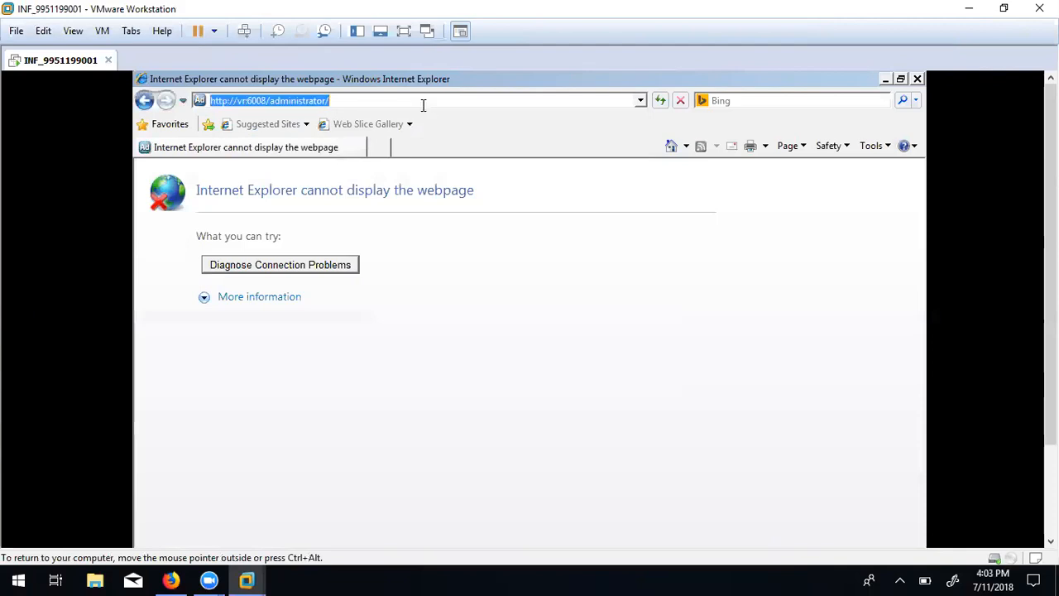
pyautogui.rightClick(202, 105)
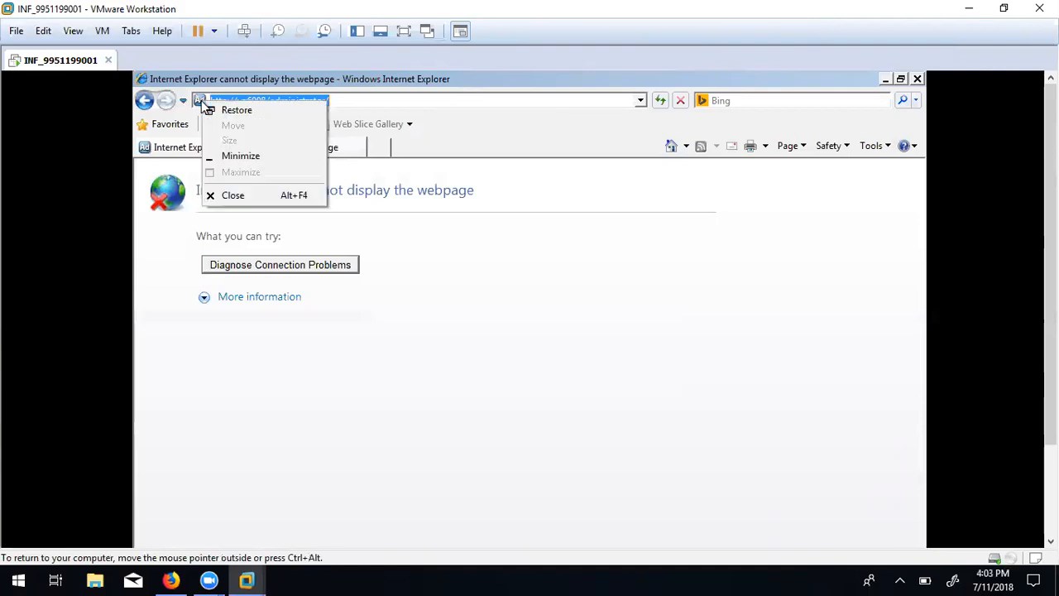
pyautogui.click(423, 100)
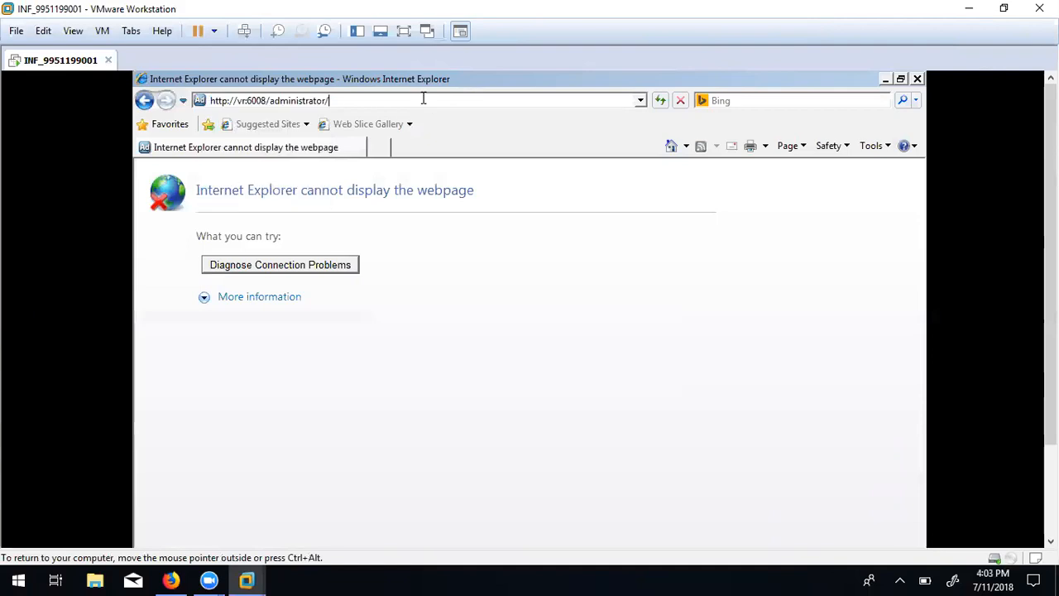
pyautogui.click(916, 81)
pyautogui.moveTo(1051, 314); pyautogui.dragTo(1051, 417)
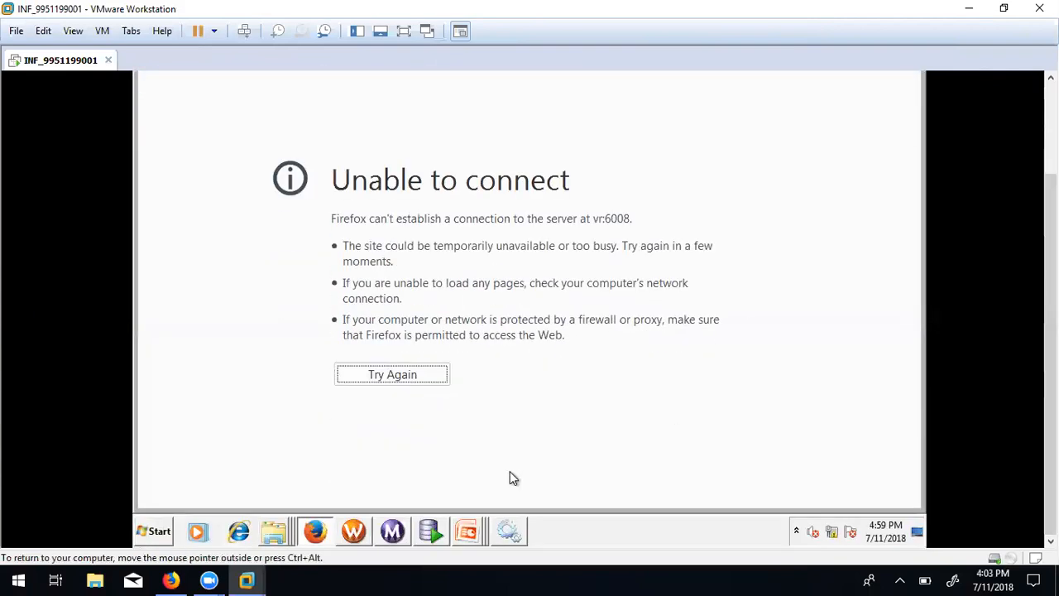
pyautogui.click(355, 532)
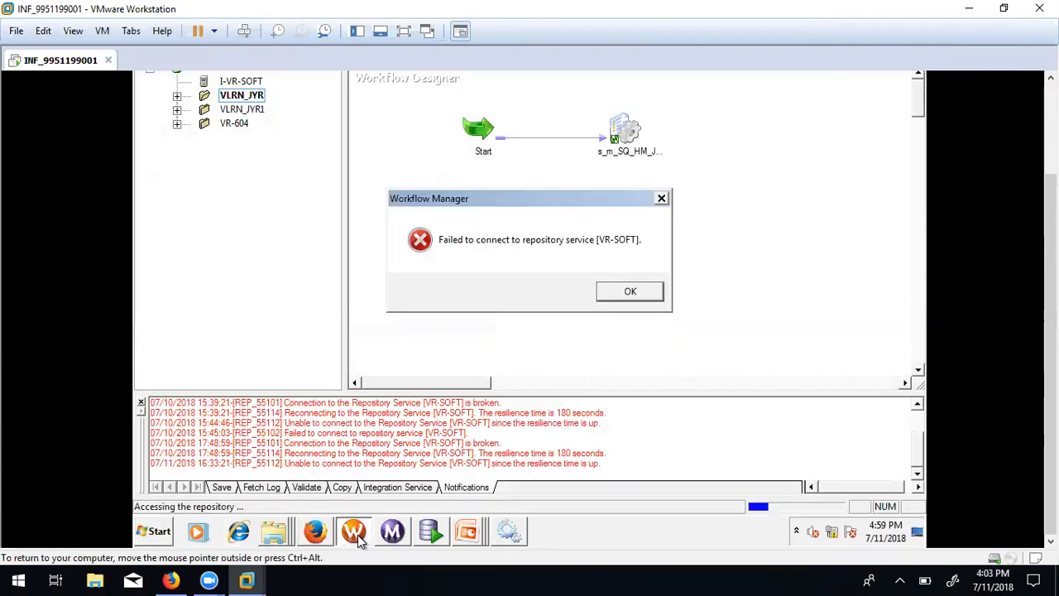
# Dismiss the connection error and retry Connect on the VR-SOFT repository.
pyautogui.click(630, 291)
pyautogui.moveTo(1051, 364); pyautogui.dragTo(1051, 270)
pyautogui.rightClick(203, 187)
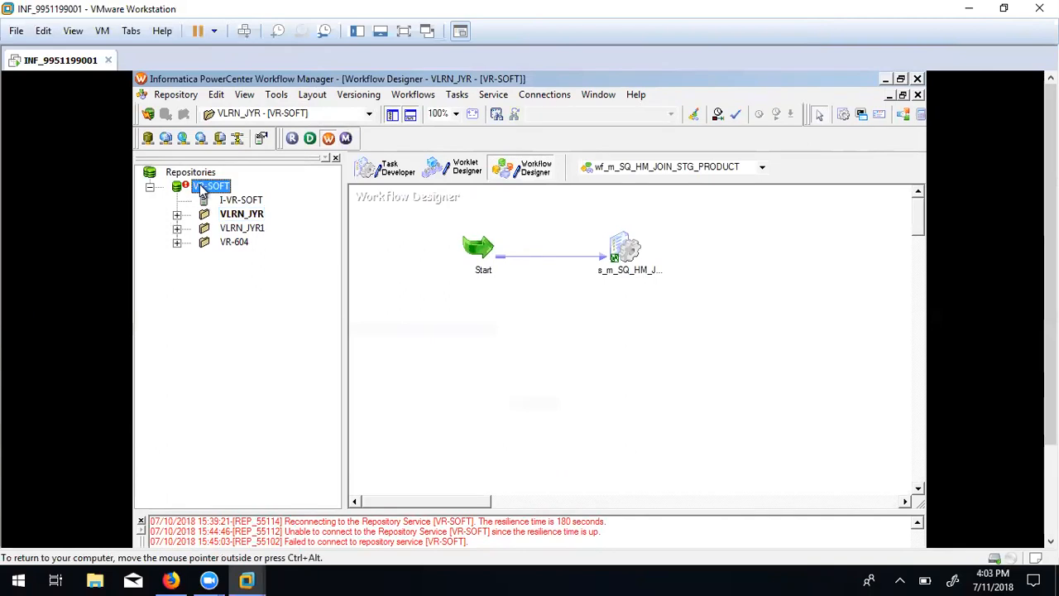
pyautogui.click(239, 231)
pyautogui.moveTo(1050, 248); pyautogui.dragTo(1051, 337)
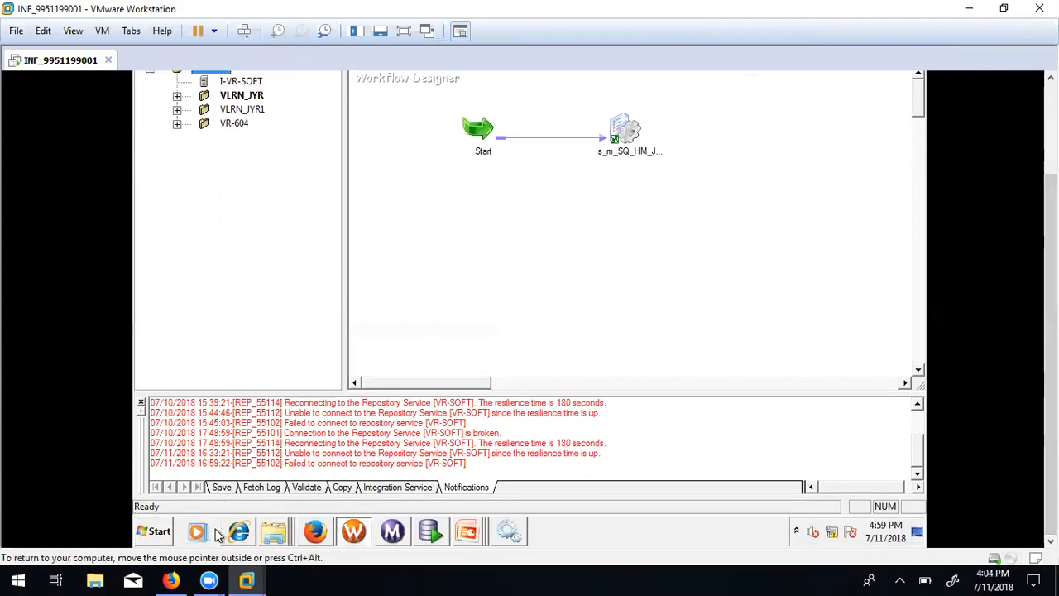
pyautogui.click(157, 531)
# Search the Start menu for Chrome, clear the empty search, and return to Firefox.
pyautogui.click(174, 496)
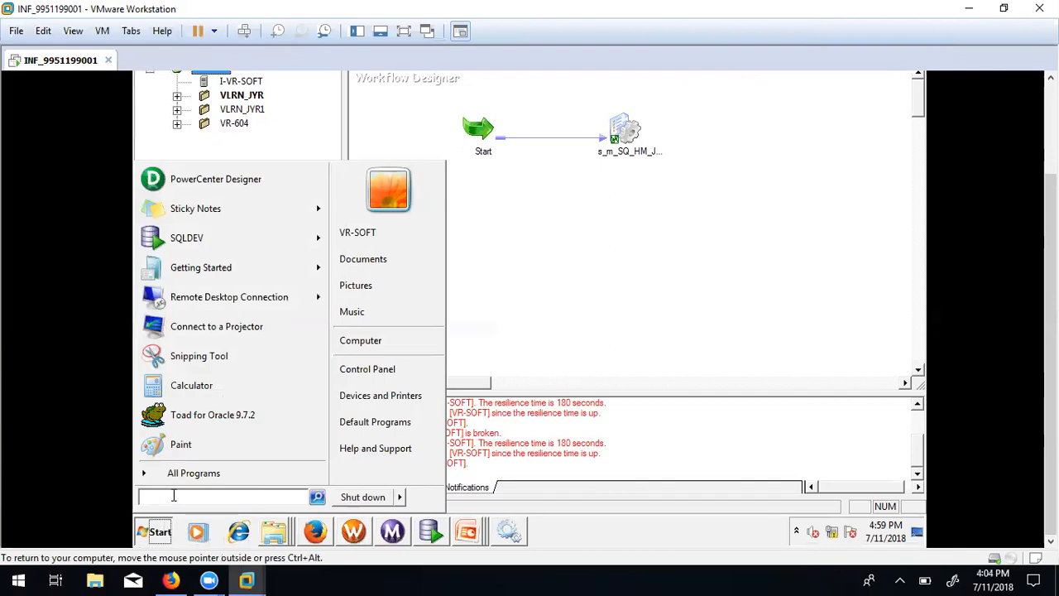
pyautogui.write('Ch')
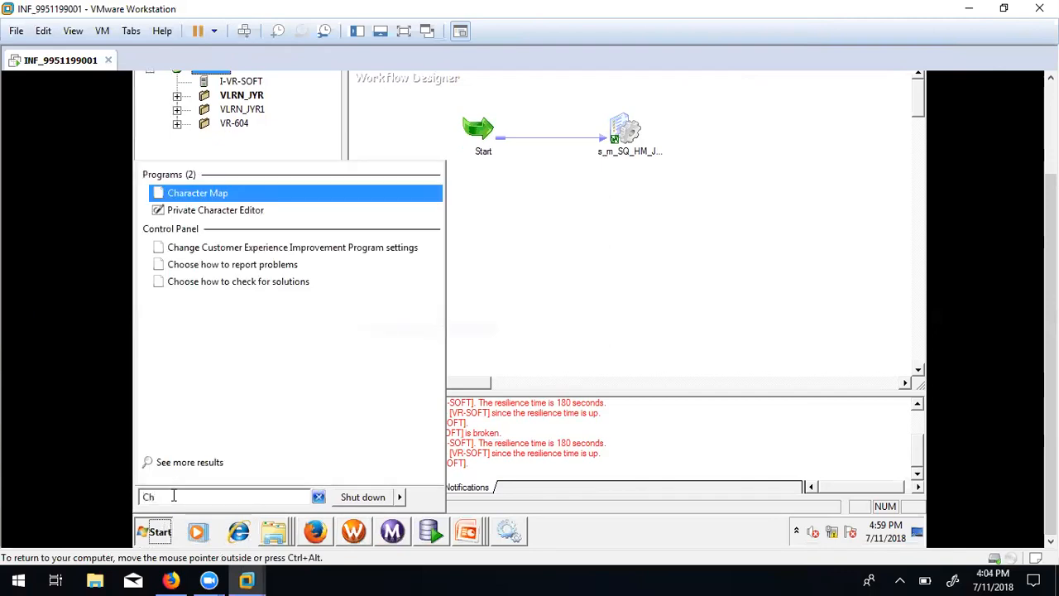
pyautogui.write('ri')
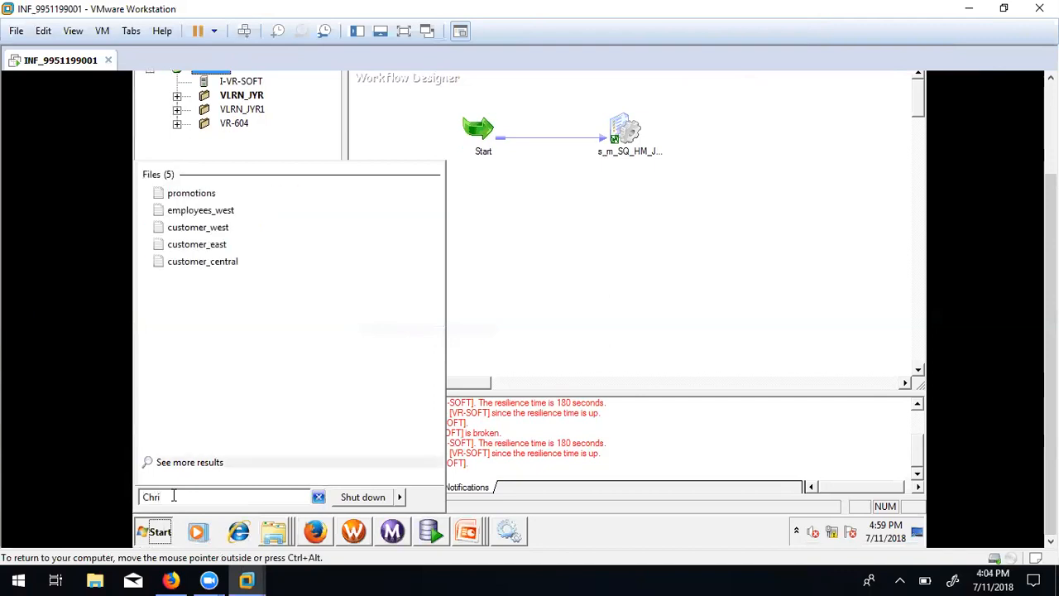
pyautogui.press('BackSpace')
pyautogui.write('ome')
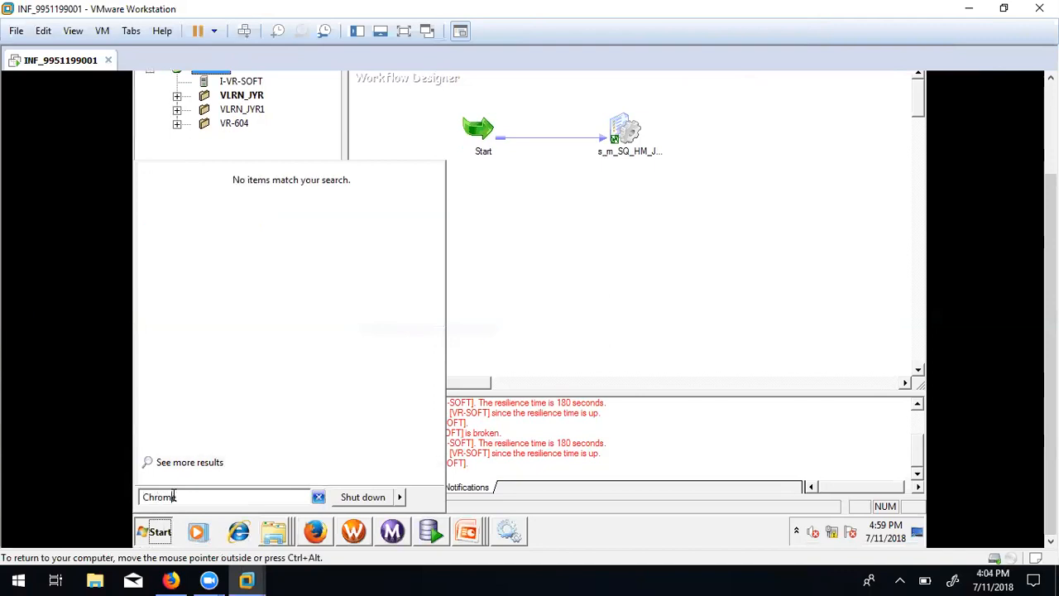
pyautogui.press('BackSpace')
pyautogui.press('BackSpace')
pyautogui.press('BackSpace')
pyautogui.press('BackSpace')
pyautogui.press('BackSpace')
pyautogui.press('BackSpace')
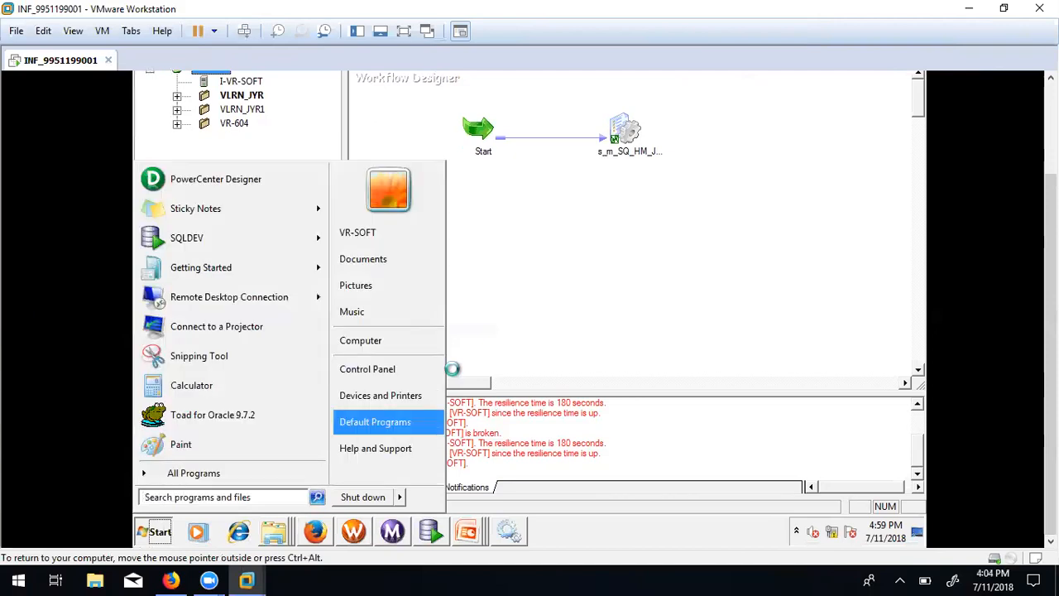
pyautogui.click(535, 322)
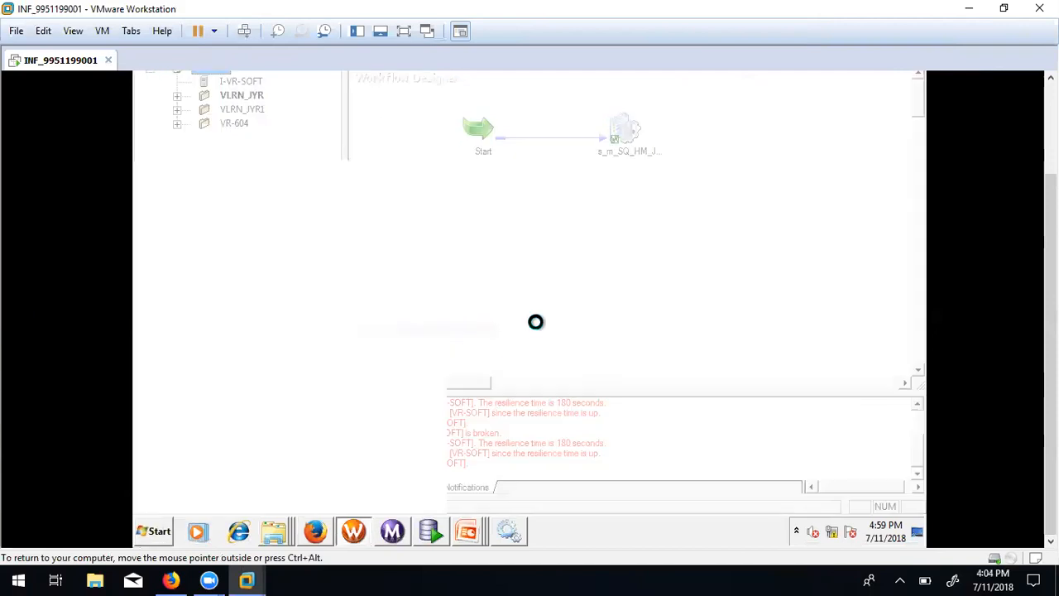
pyautogui.click(316, 530)
pyautogui.click(389, 374)
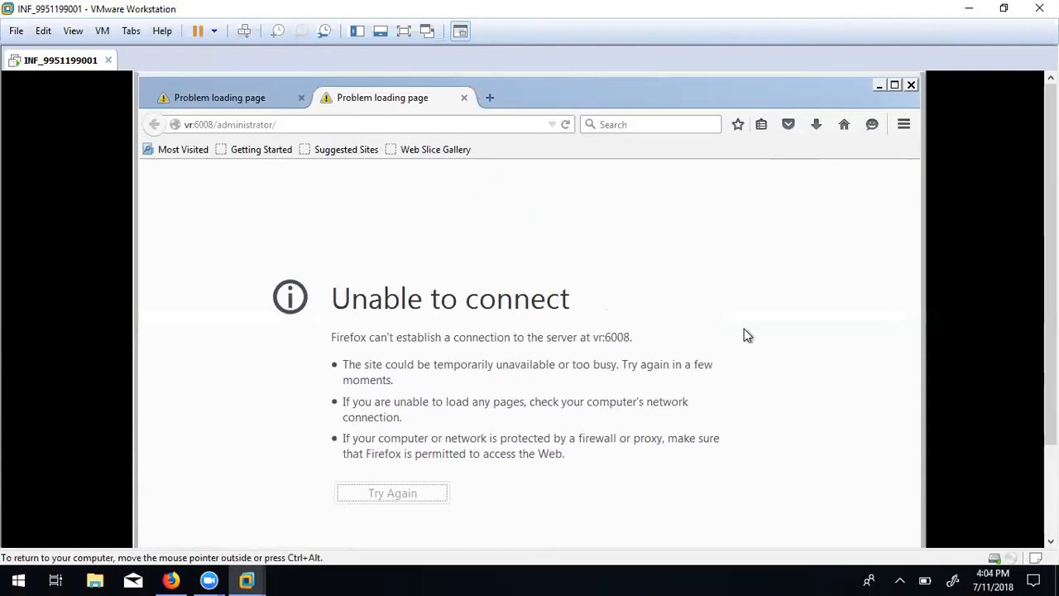
pyautogui.click(291, 126)
pyautogui.write('http://vr:6008/administrator/')
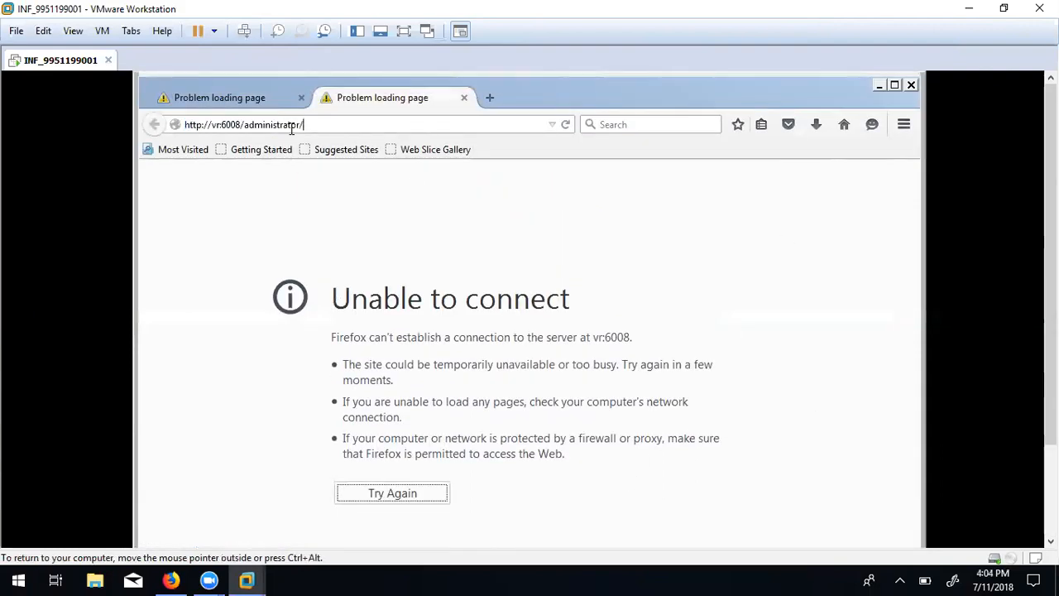
pyautogui.press('Return')
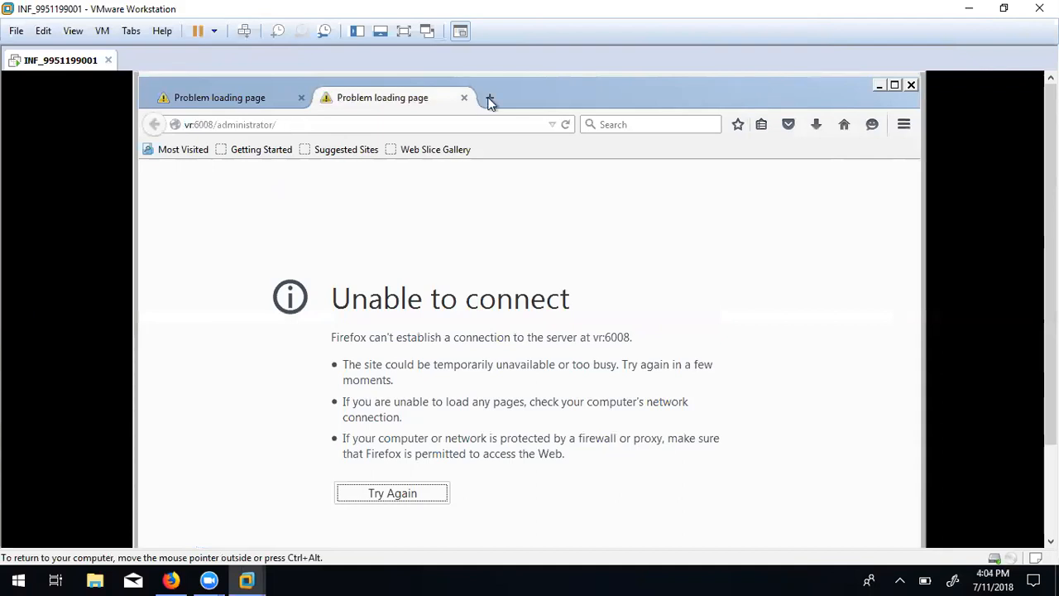
# Review the Security page of Firefox's Options.
pyautogui.click(903, 125)
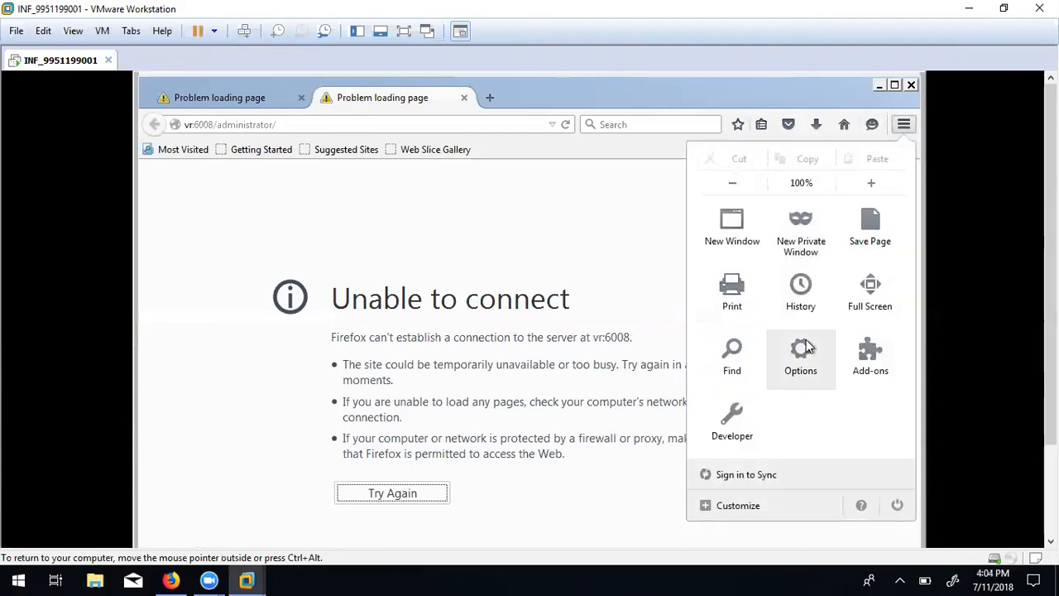
pyautogui.click(806, 350)
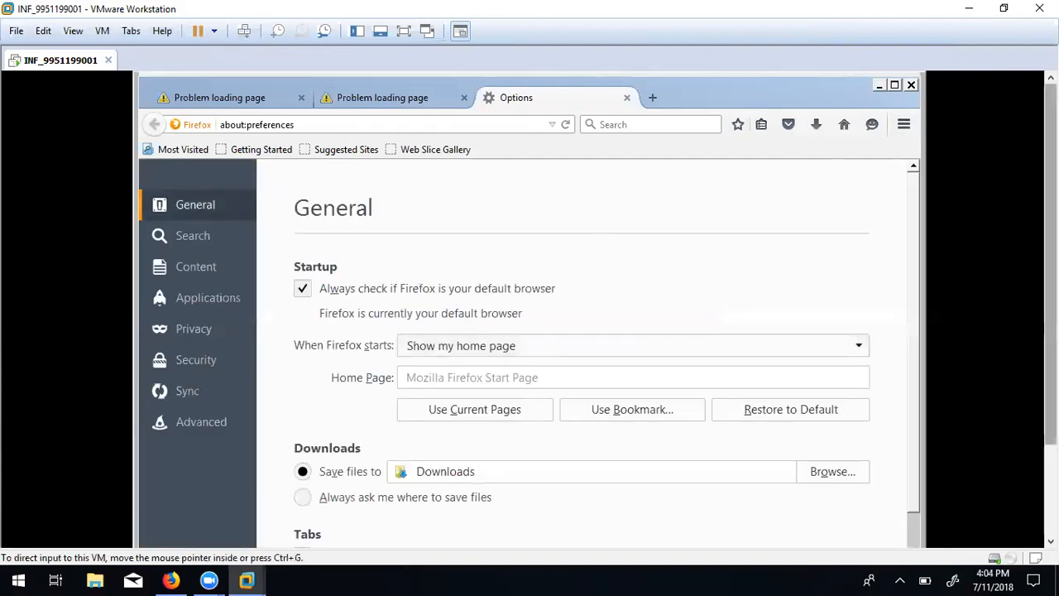
pyautogui.moveTo(1051, 256); pyautogui.dragTo(1050, 349)
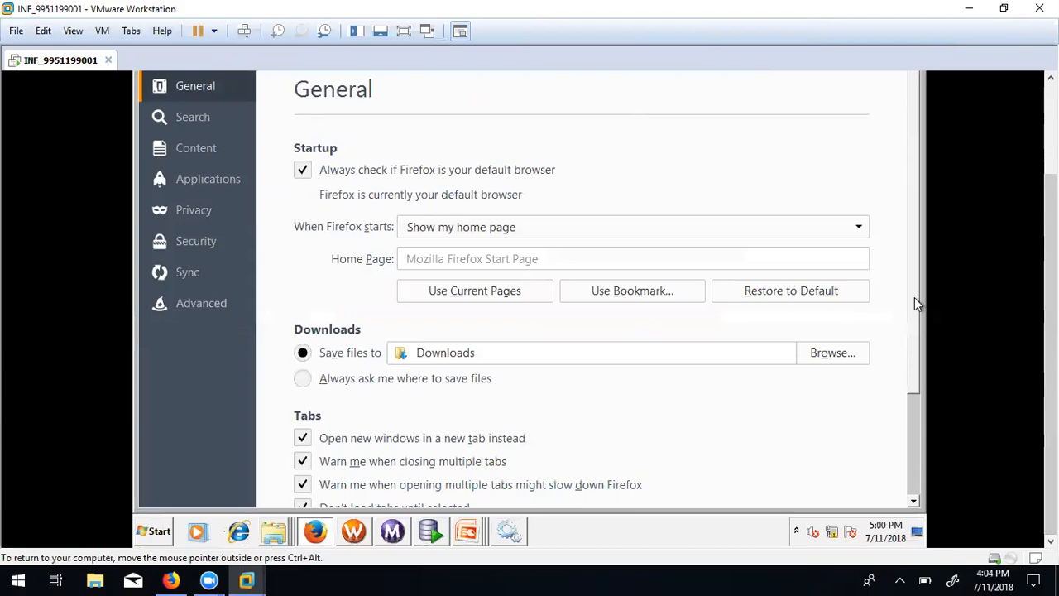
pyautogui.scroll(-3, 917, 339)
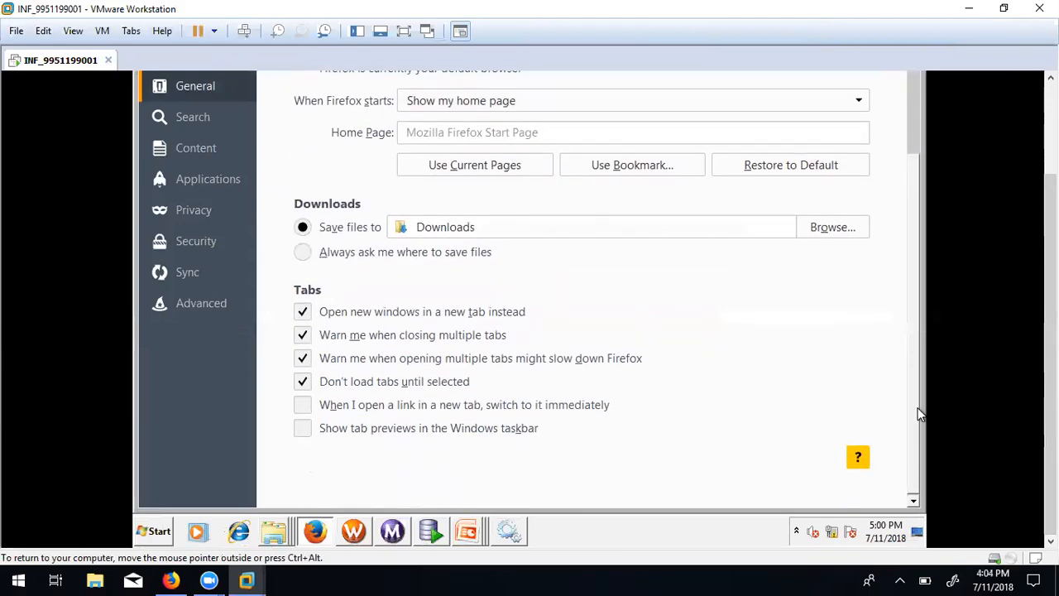
pyautogui.moveTo(917, 411); pyautogui.dragTo(898, 259)
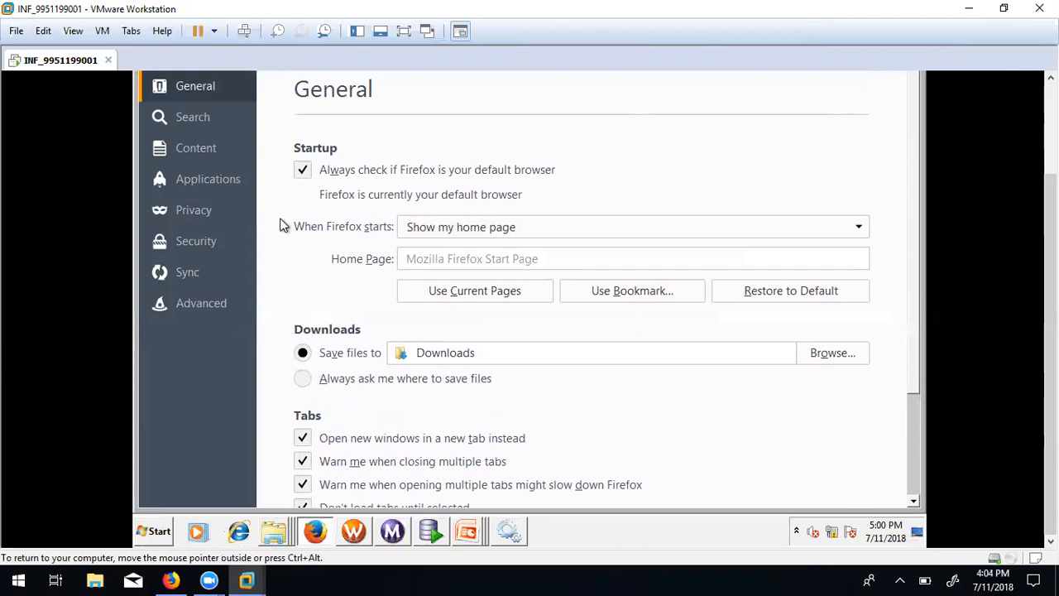
pyautogui.click(183, 242)
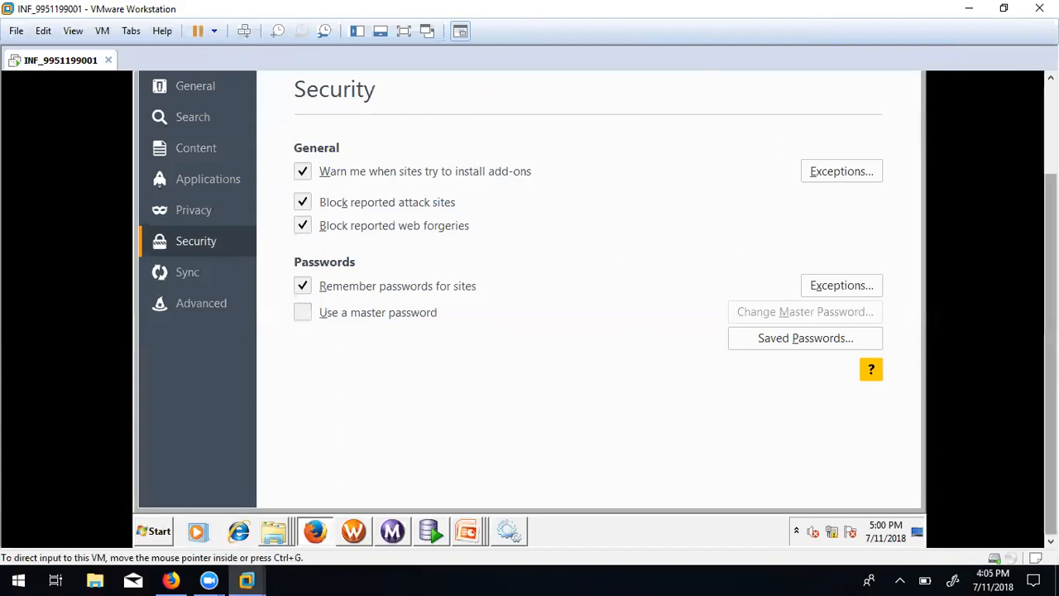
pyautogui.moveTo(1050, 257); pyautogui.dragTo(1050, 149)
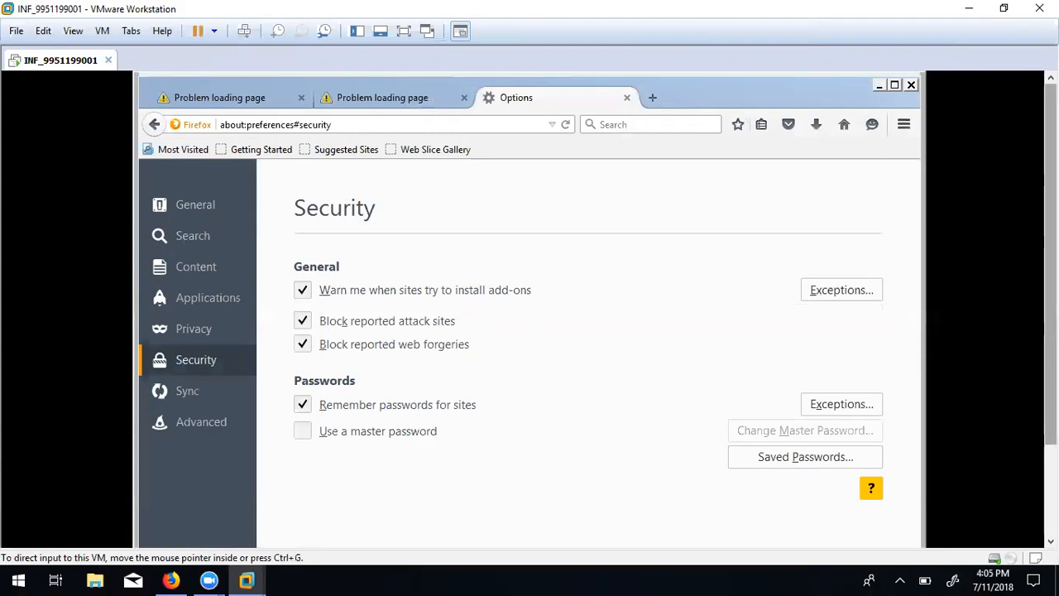
# Close Firefox with all its tabs and start Internet Explorer.
pyautogui.click(912, 86)
pyautogui.click(507, 386)
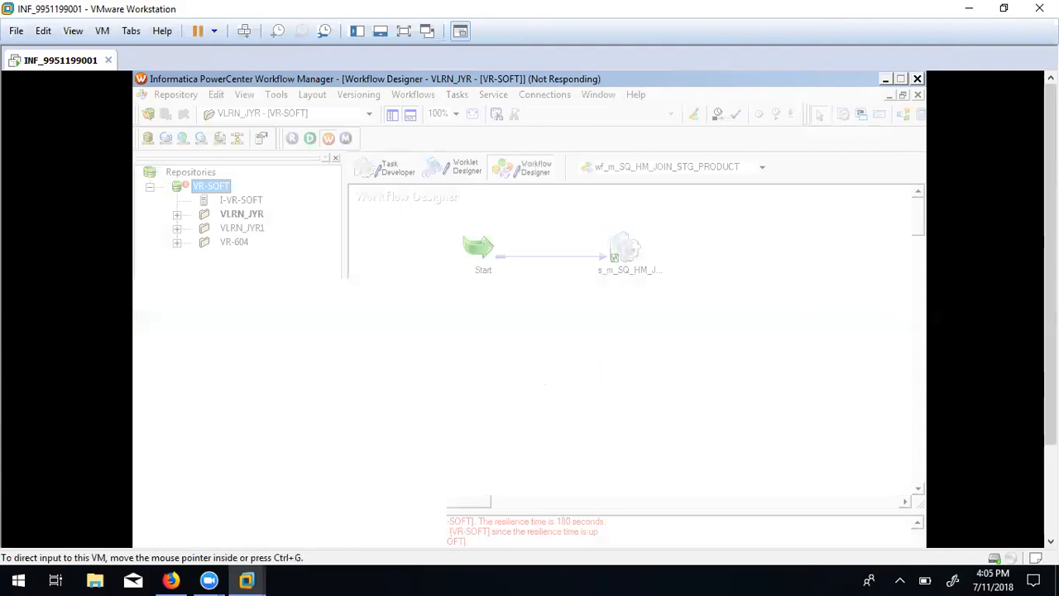
pyautogui.moveTo(1051, 273); pyautogui.dragTo(1051, 372)
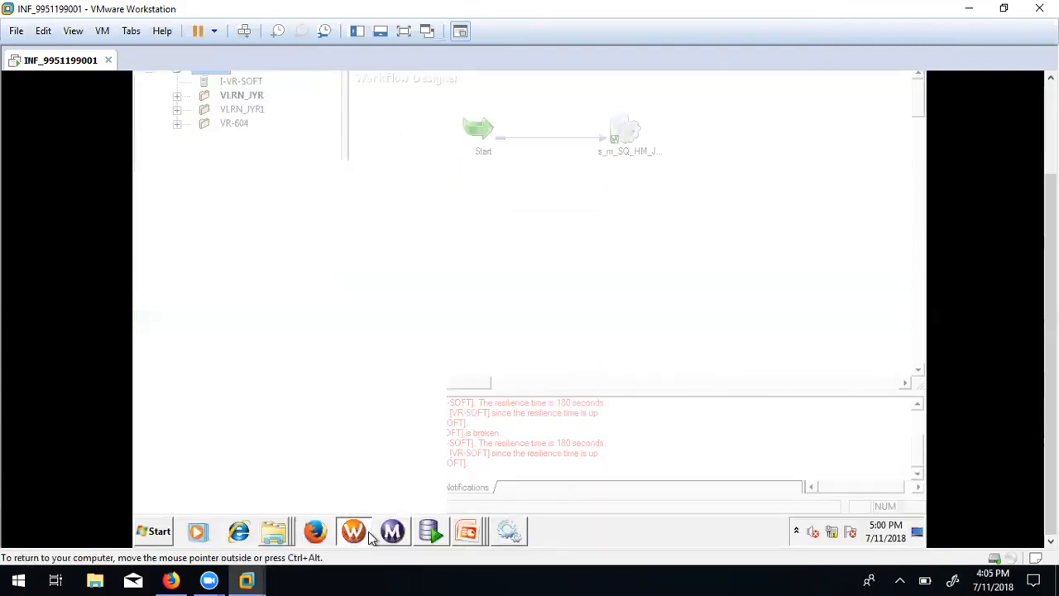
pyautogui.click(236, 533)
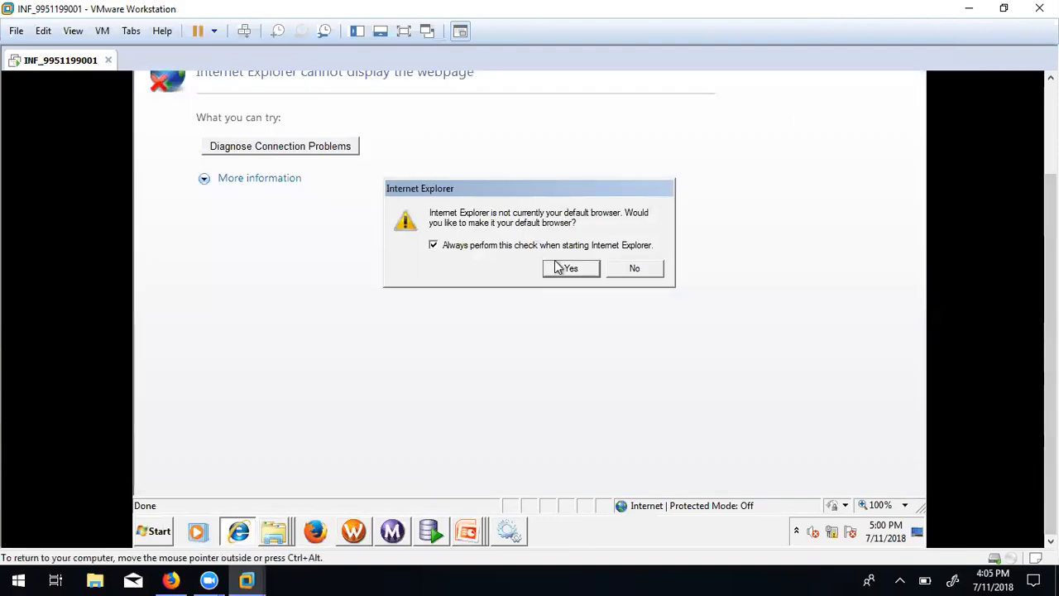
pyautogui.click(523, 245)
pyautogui.click(636, 267)
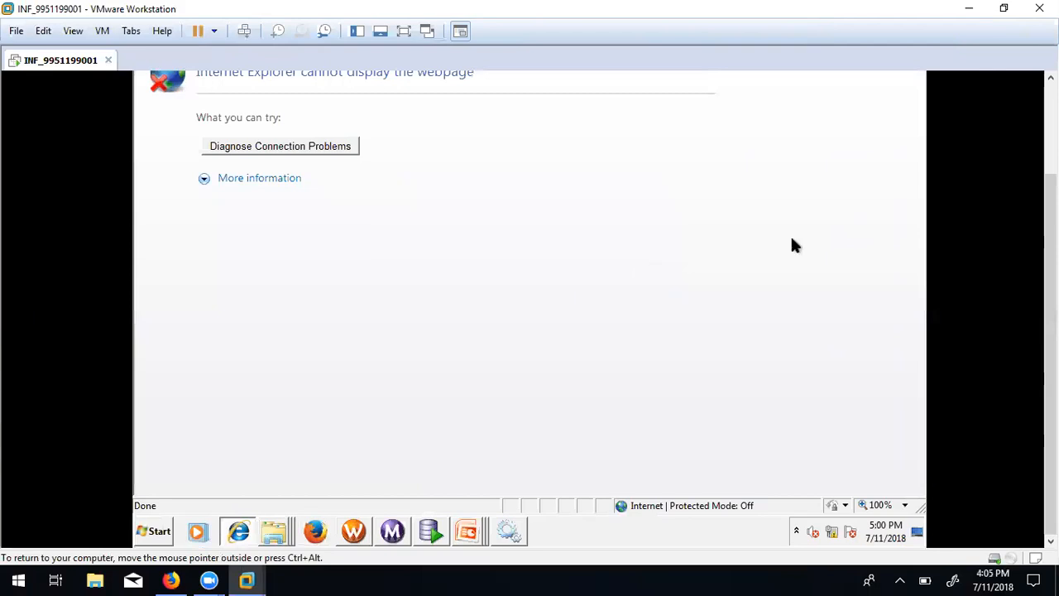
pyautogui.moveTo(1051, 240); pyautogui.dragTo(1051, 145)
pyautogui.click(370, 102)
pyautogui.write('http://vr:6008/administrator/')
pyautogui.press('Return')
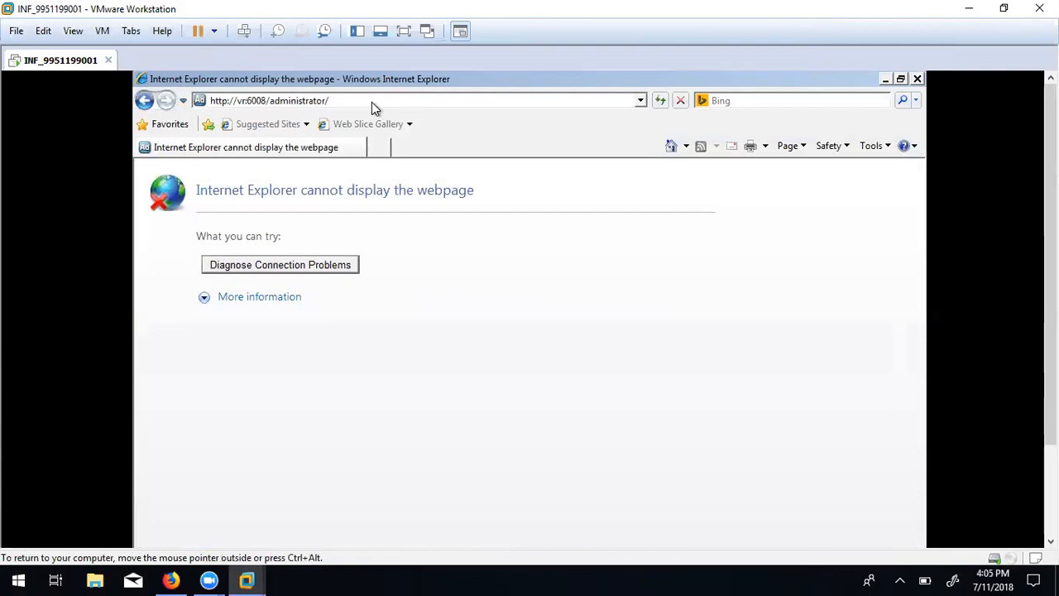
pyautogui.click(251, 305)
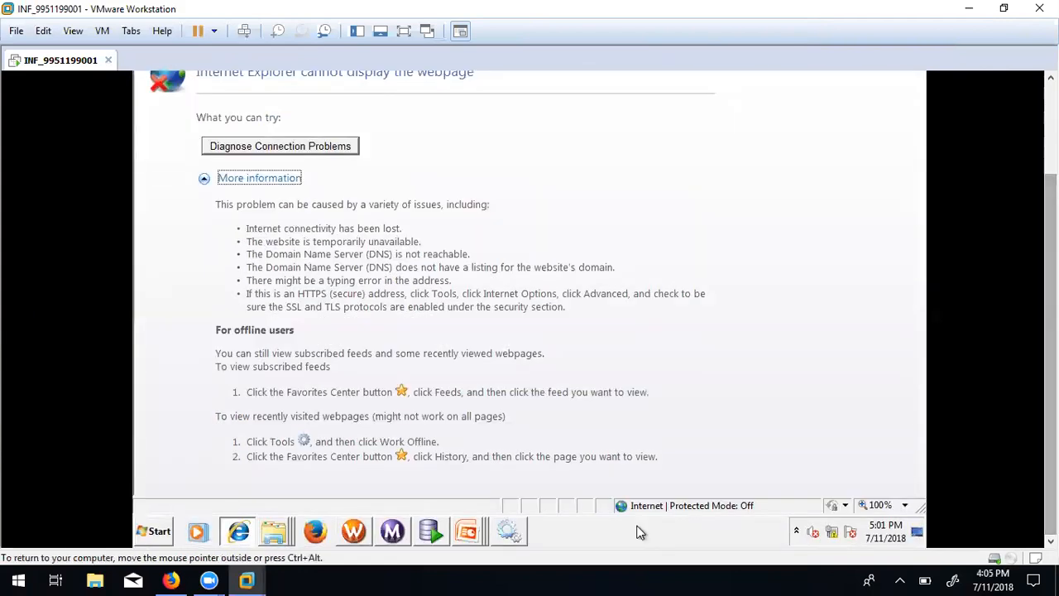
# Stop the Informatica 9.6.1 service in Windows Services.
pyautogui.click(508, 531)
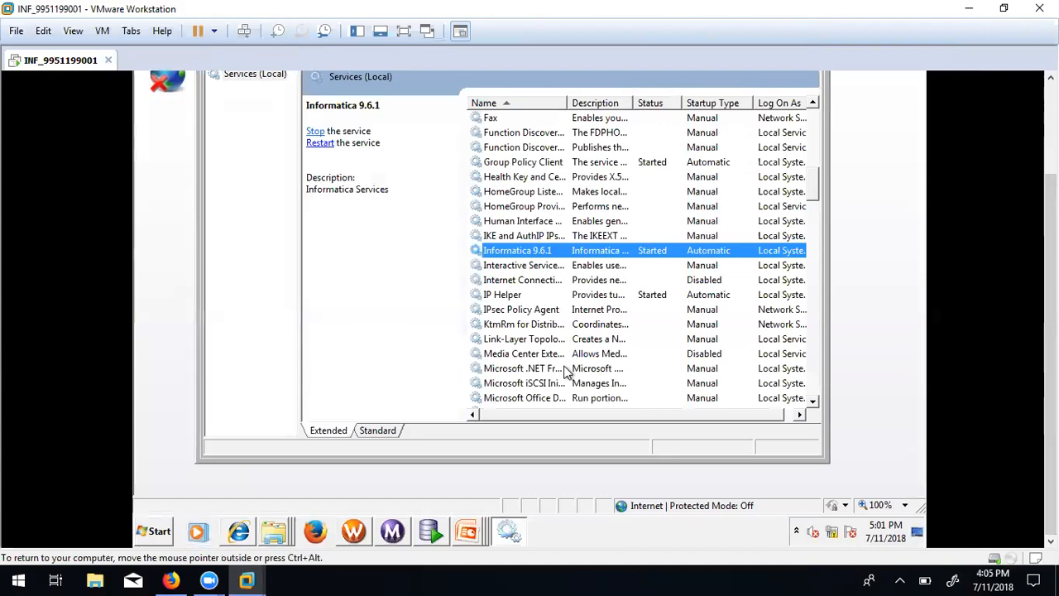
pyautogui.scroll(1, 812, 176)
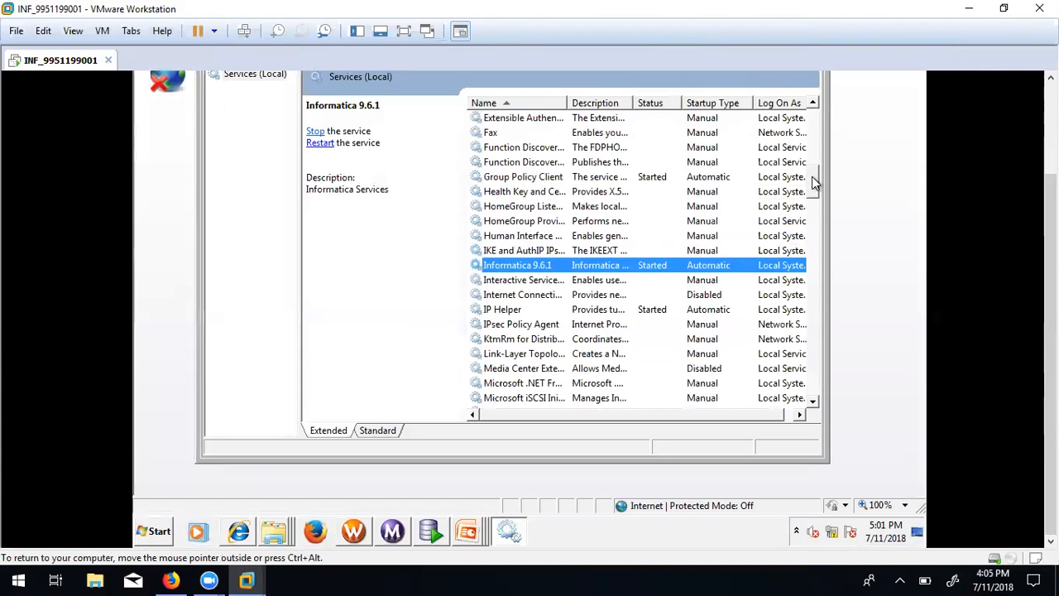
pyautogui.click(315, 132)
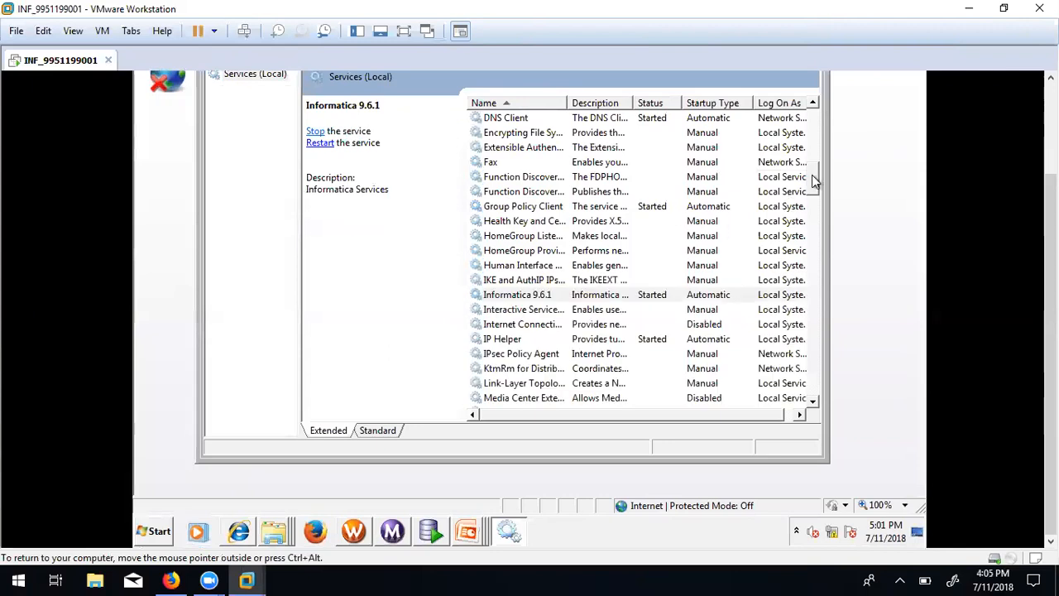
# Check the OracleJobSchedulerXE, MTS recovery, OracleServiceXE and OracleXETNSListener services, then close Services.
pyautogui.moveTo(811, 176); pyautogui.dragTo(817, 222)
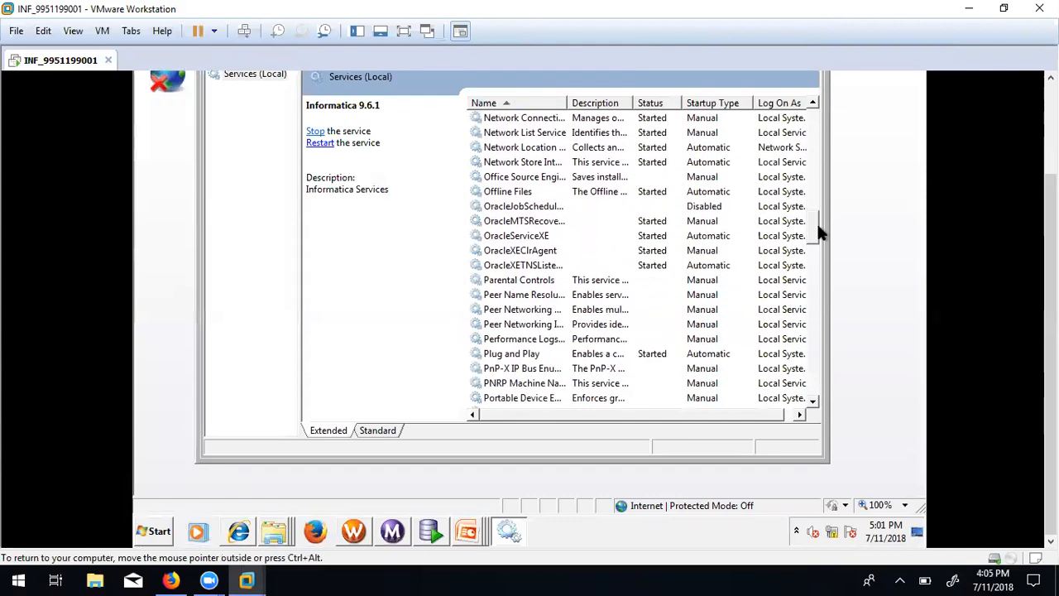
pyautogui.click(526, 207)
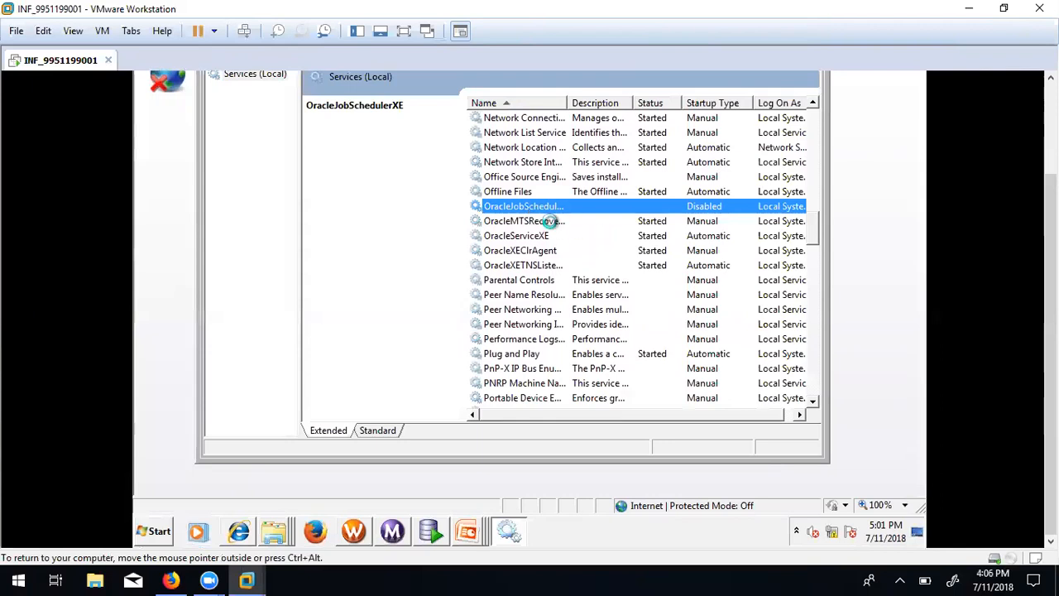
pyautogui.click(553, 222)
pyautogui.click(555, 235)
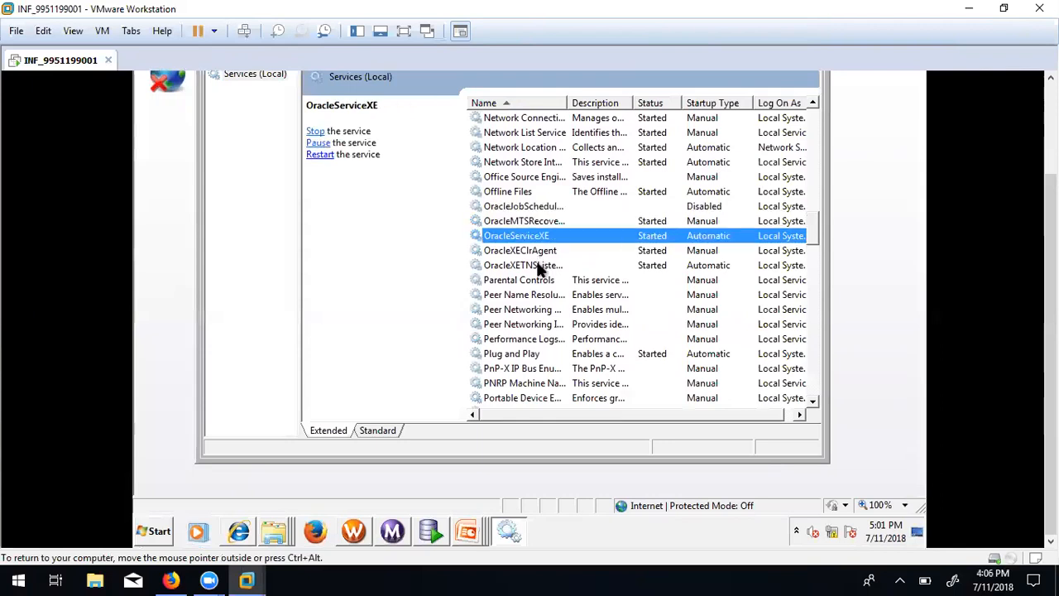
pyautogui.click(537, 265)
pyautogui.moveTo(812, 235); pyautogui.dragTo(811, 107)
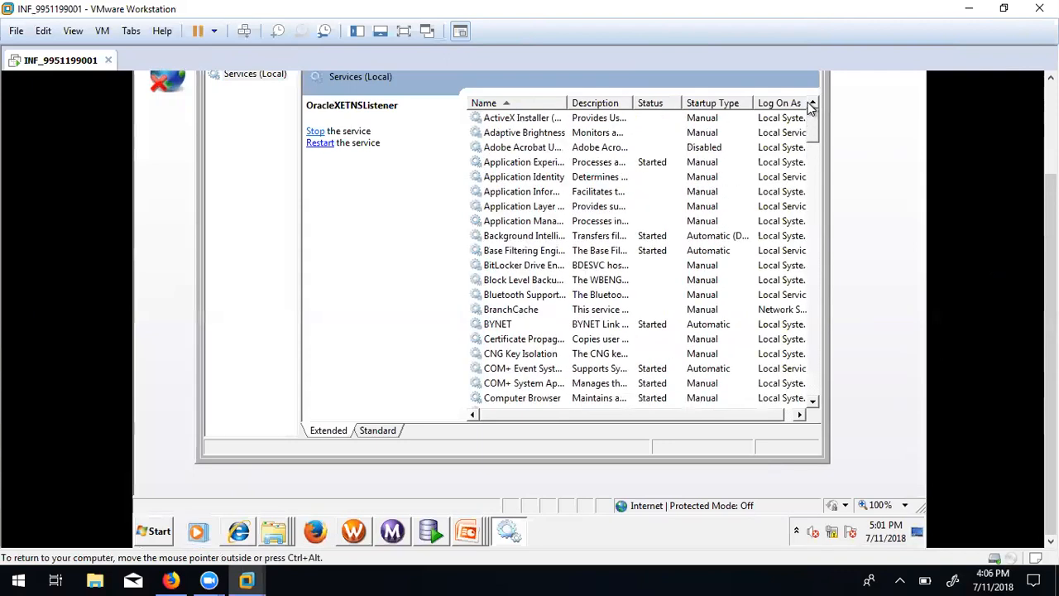
pyautogui.moveTo(1050, 306); pyautogui.dragTo(1050, 205)
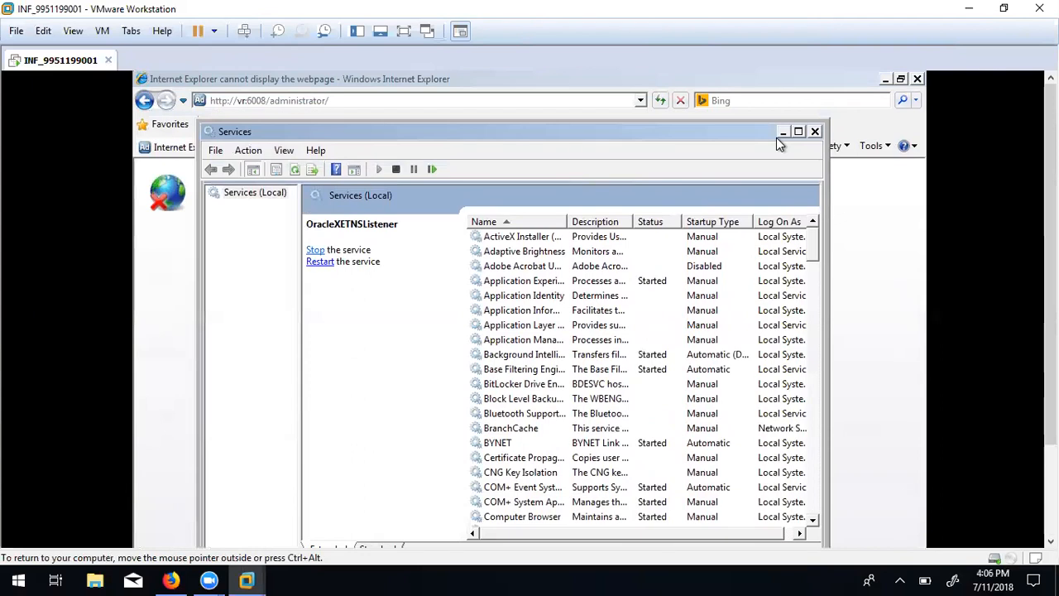
pyautogui.click(814, 133)
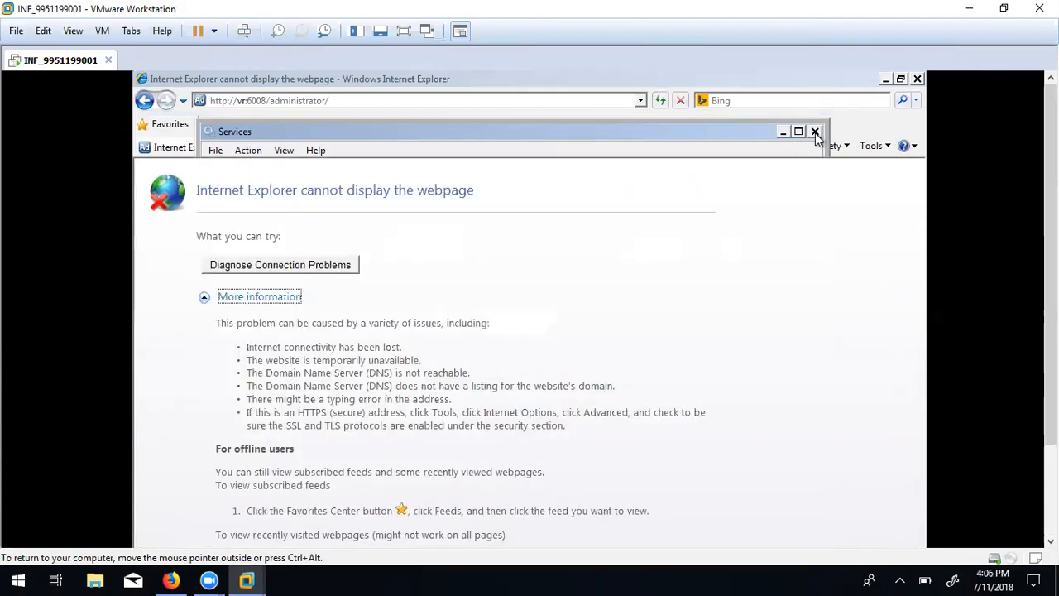
pyautogui.click(421, 100)
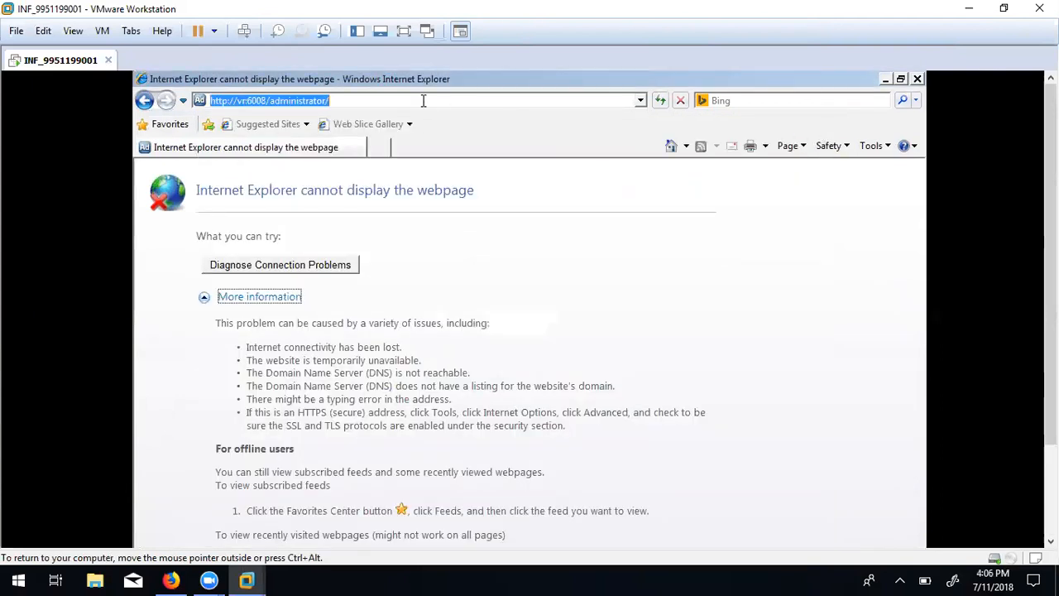
pyautogui.moveTo(1051, 319); pyautogui.dragTo(1051, 410)
# Run Start Informatica Services from the Informatica 9.6.1 > Server Start menu folder.
pyautogui.click(165, 531)
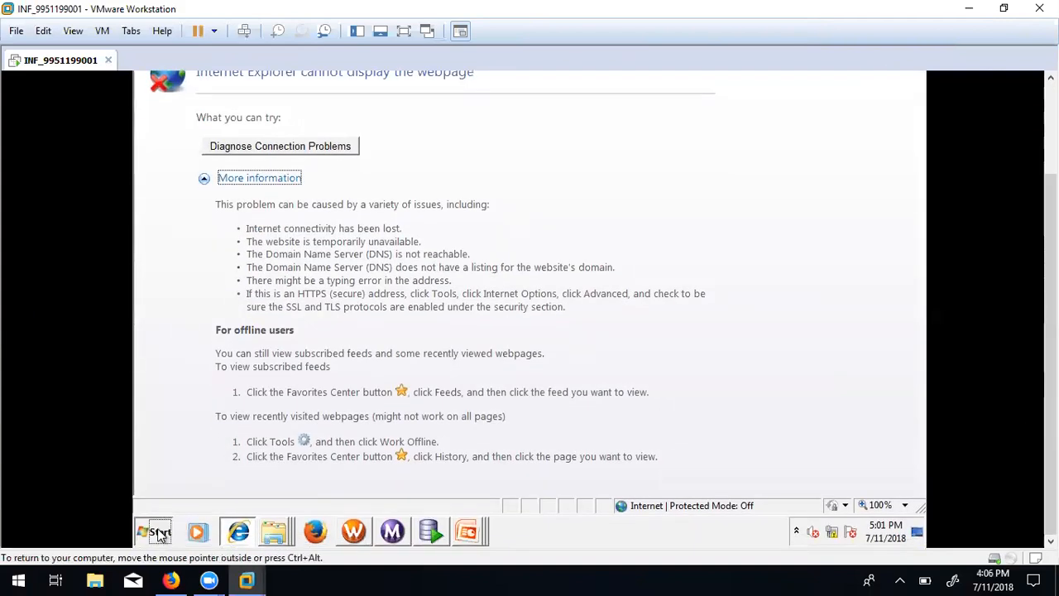
pyautogui.click(190, 474)
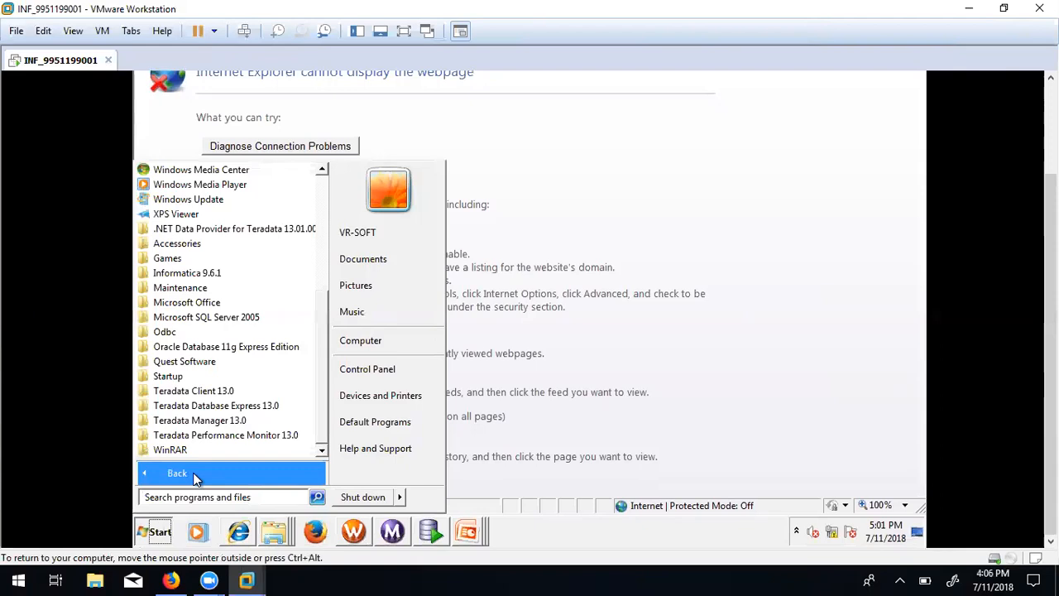
pyautogui.click(209, 279)
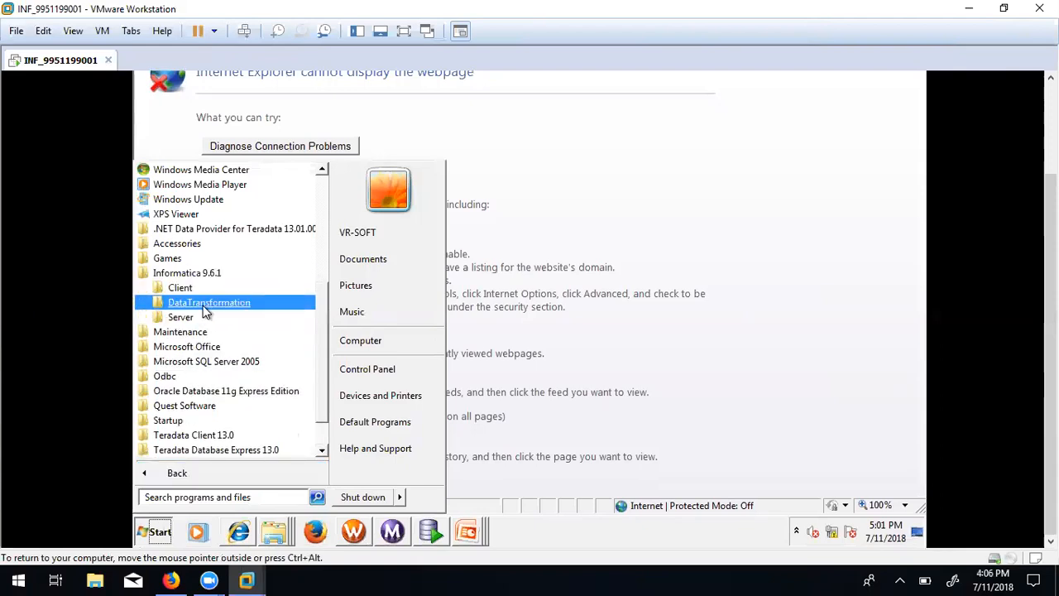
pyautogui.click(183, 318)
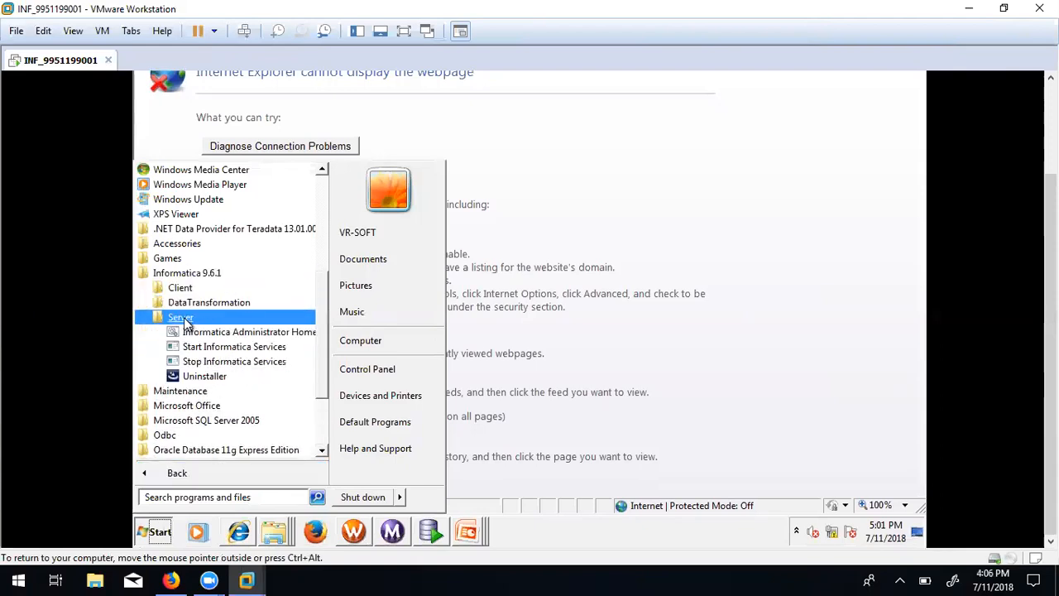
pyautogui.click(228, 346)
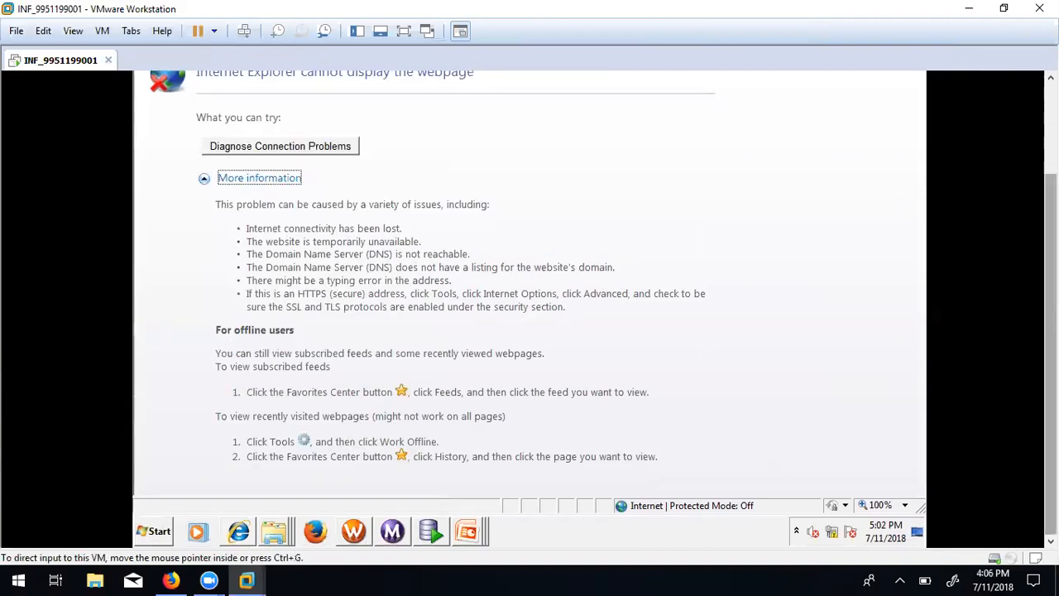
# Open the Informatica Administrator Home Page shortcut from the same Server folder.
pyautogui.click(156, 532)
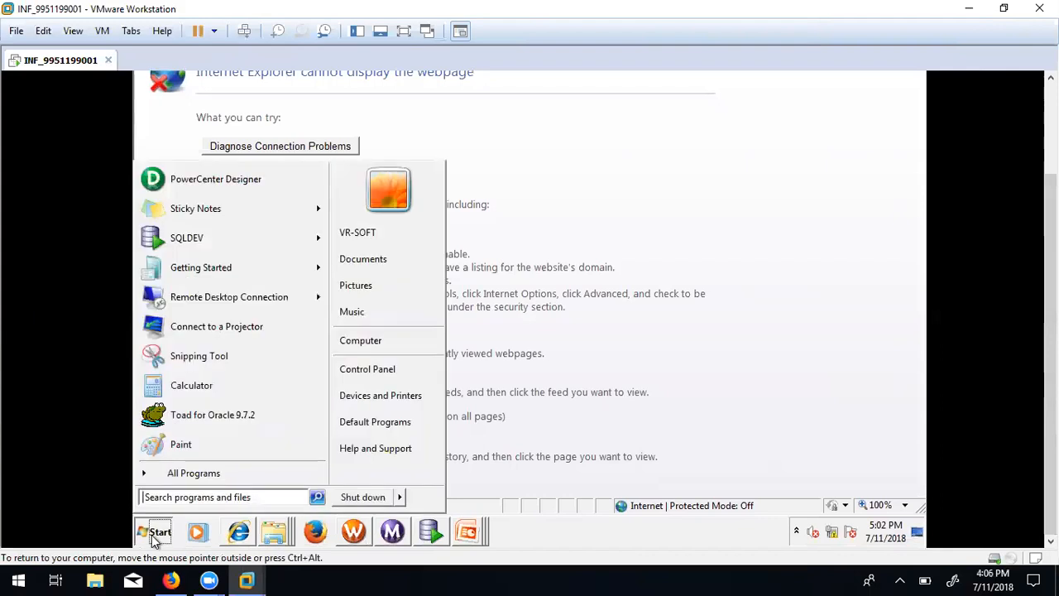
pyautogui.click(170, 478)
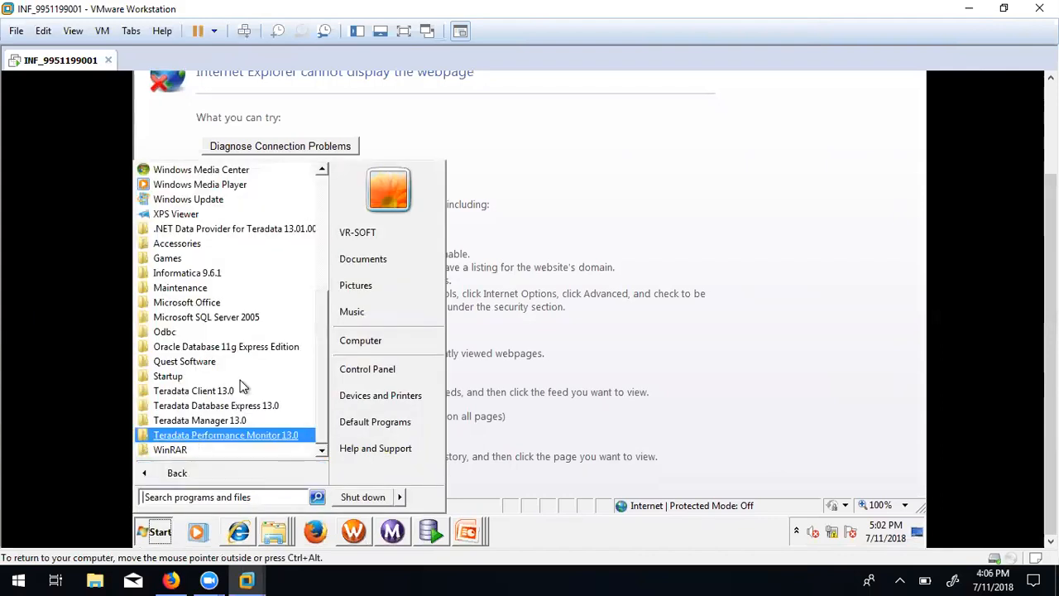
pyautogui.click(220, 272)
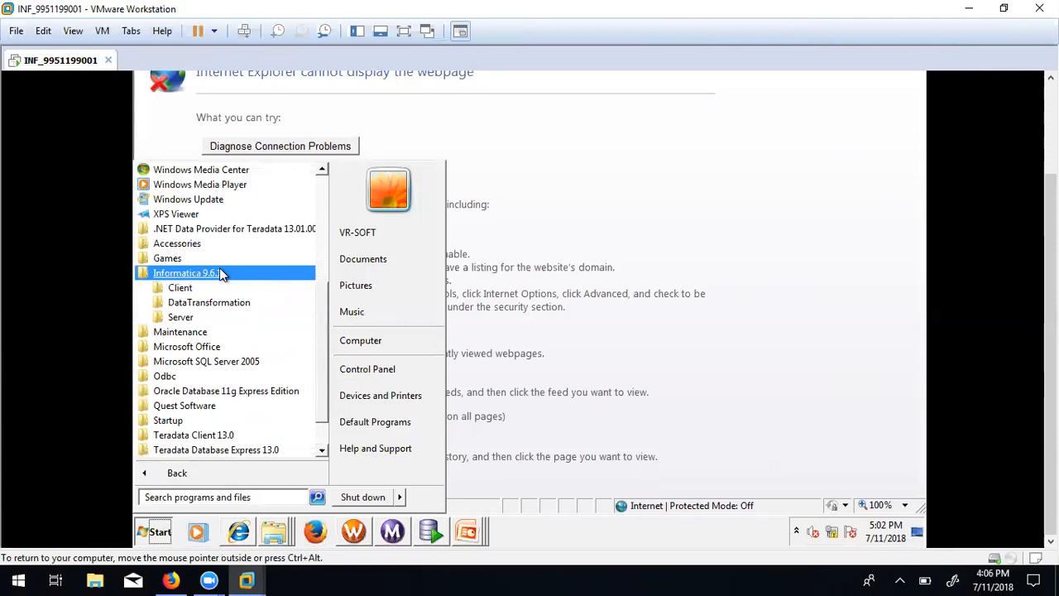
pyautogui.click(182, 317)
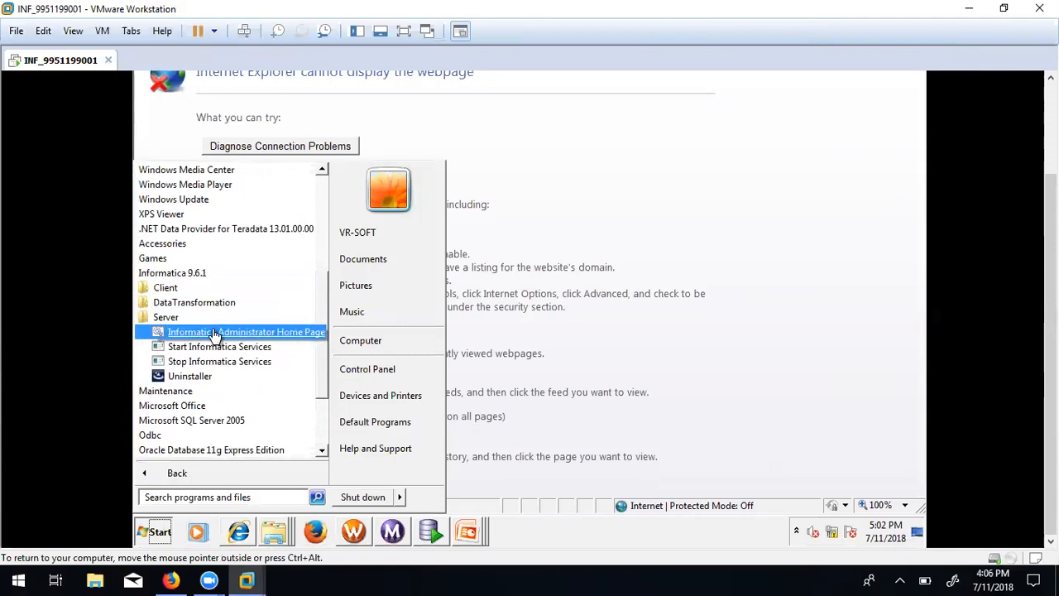
pyautogui.click(212, 331)
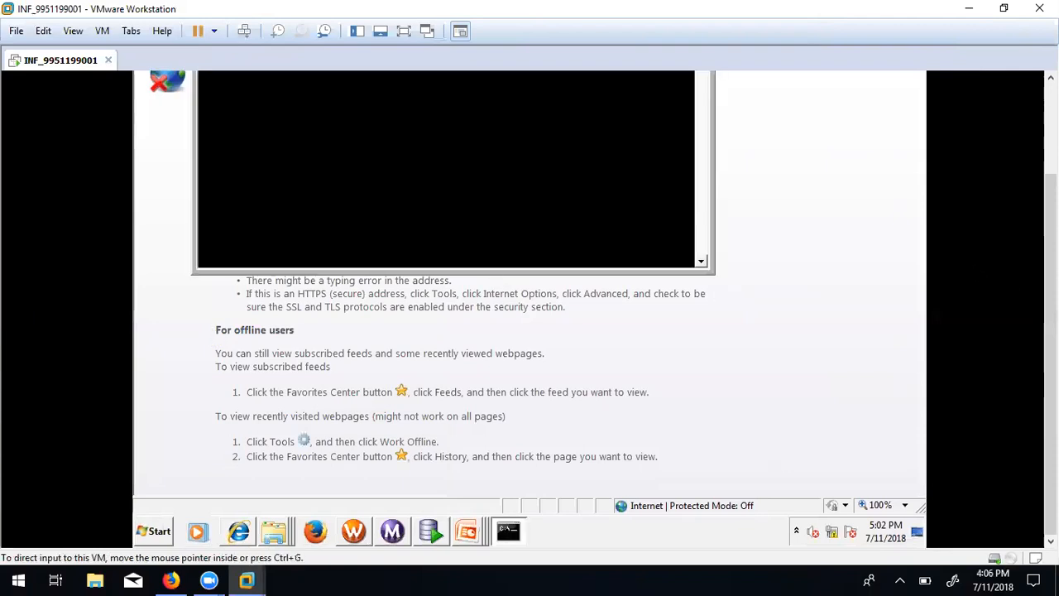
pyautogui.moveTo(1051, 314); pyautogui.dragTo(1050, 219)
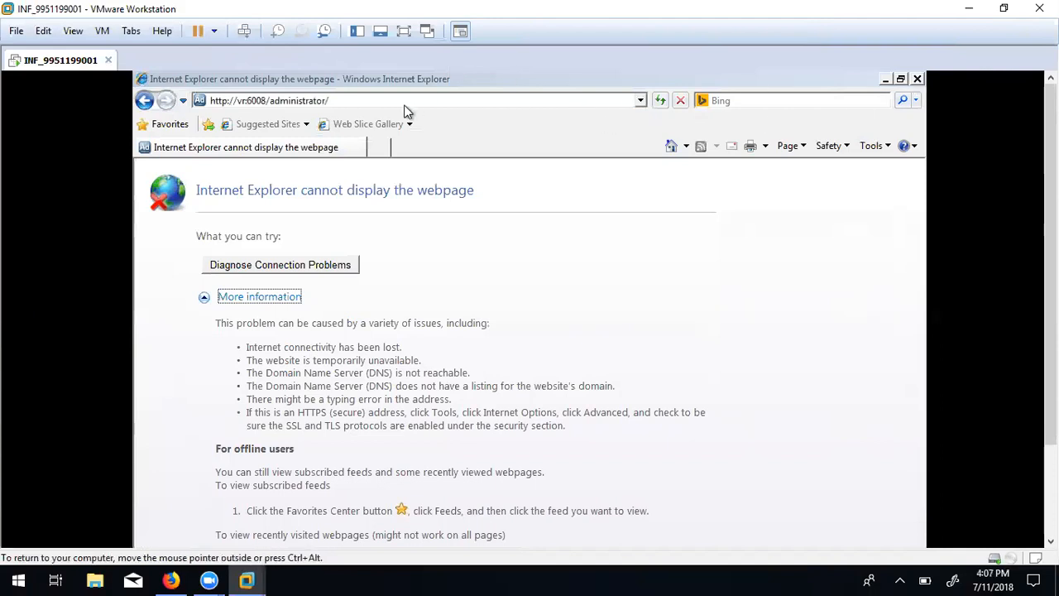
pyautogui.moveTo(1050, 282)
pyautogui.mouseDown()
pyautogui.moveTo(1051, 372)
pyautogui.moveTo(1051, 281)
pyautogui.mouseUp()
pyautogui.click(521, 99)
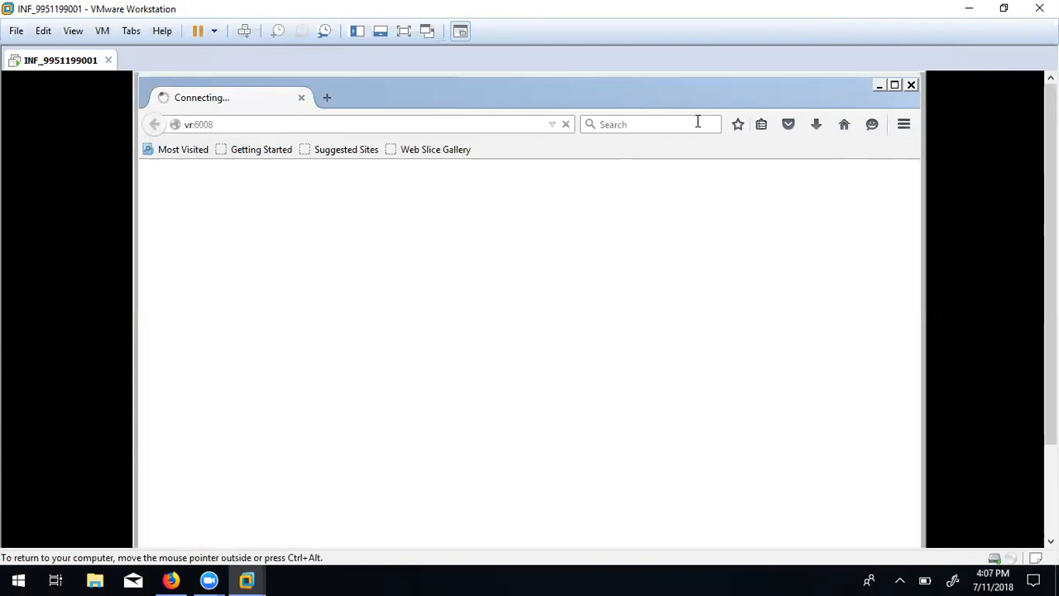
pyautogui.click(391, 125)
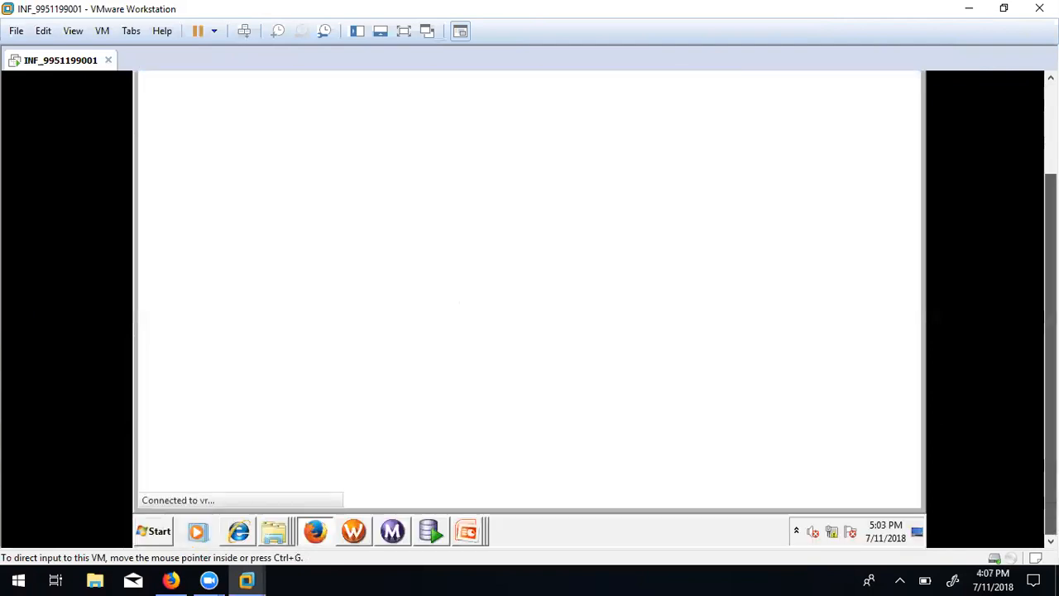
pyautogui.click(237, 531)
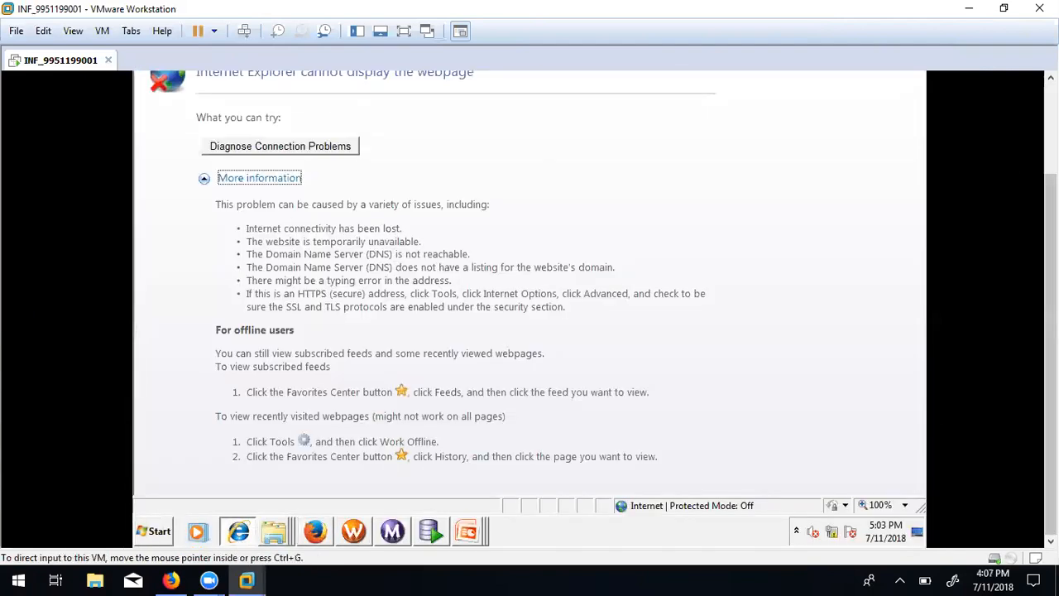
pyautogui.moveTo(1051, 248); pyautogui.dragTo(1050, 153)
pyautogui.press('BackSpace')
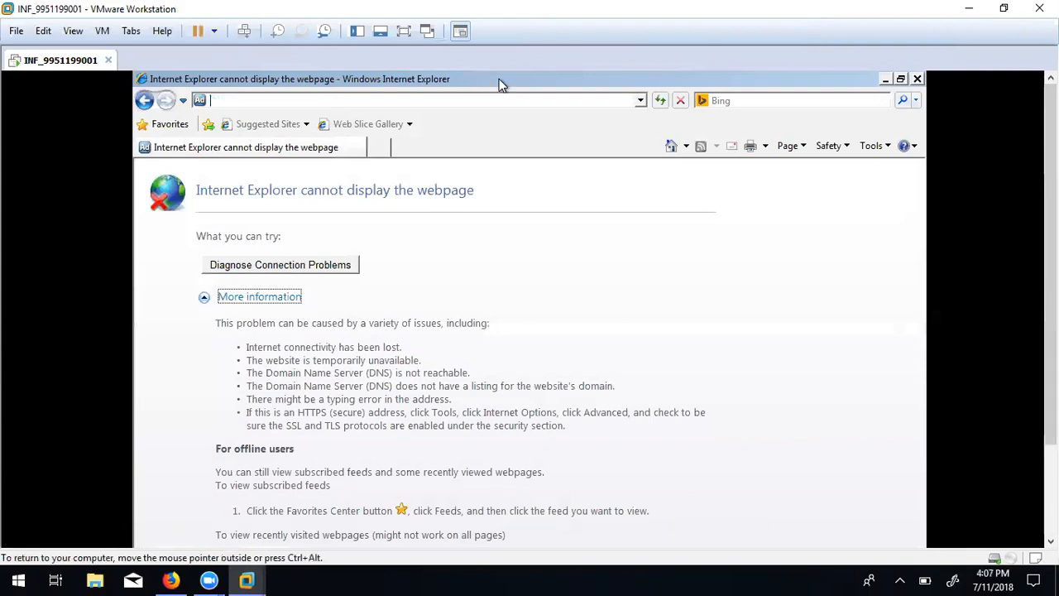
pyautogui.write('http://vr:6008/')
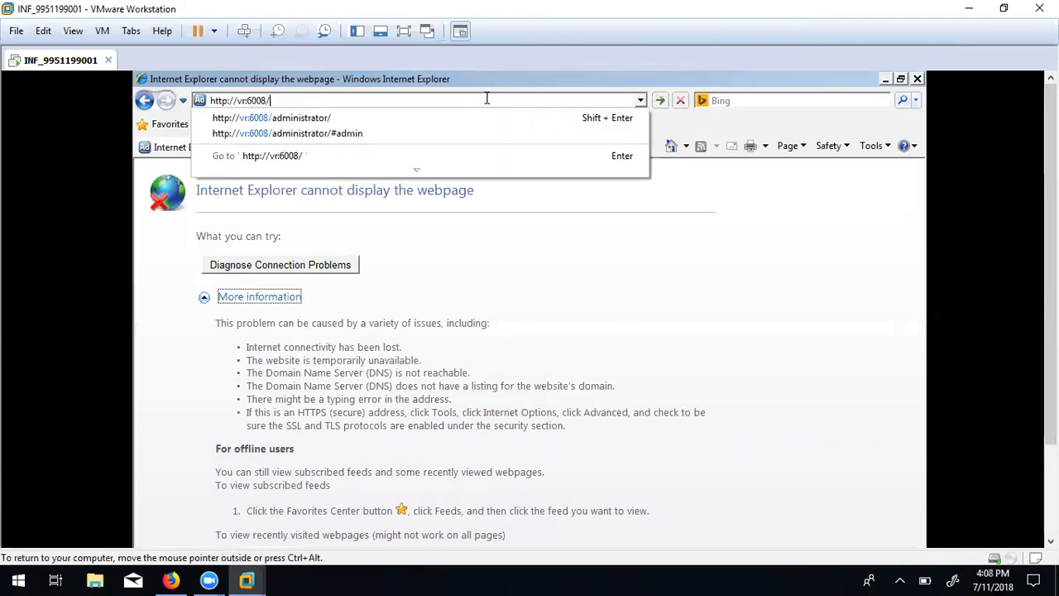
pyautogui.press('Return')
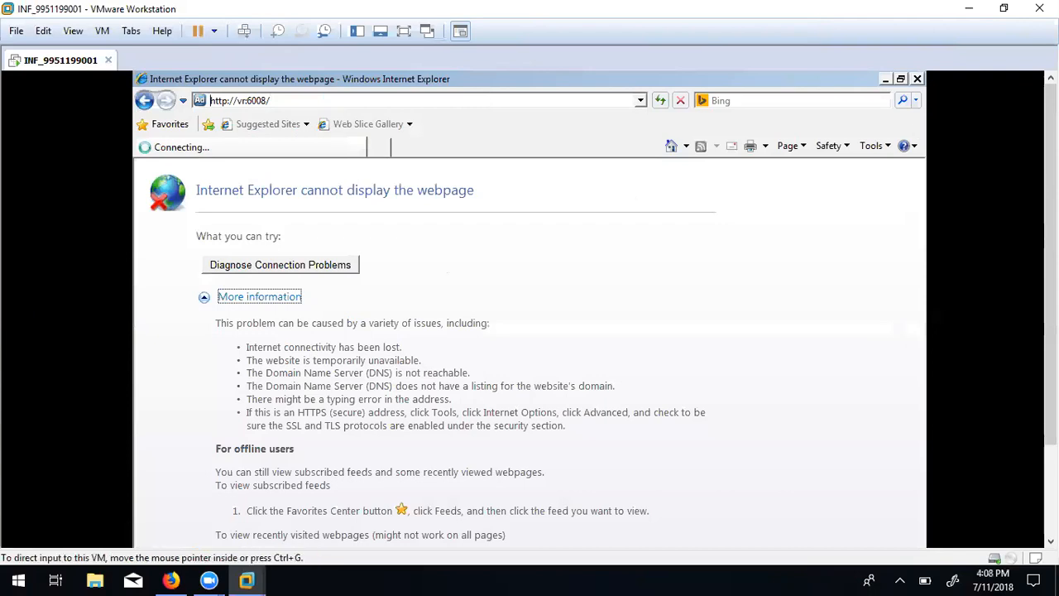
pyautogui.moveTo(1050, 273); pyautogui.dragTo(1051, 364)
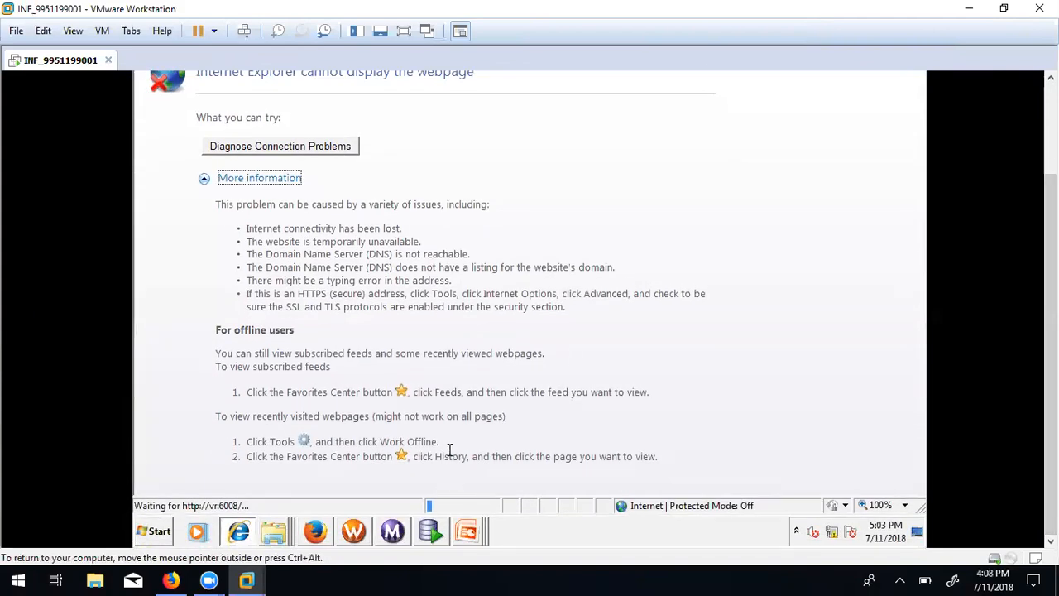
pyautogui.click(318, 533)
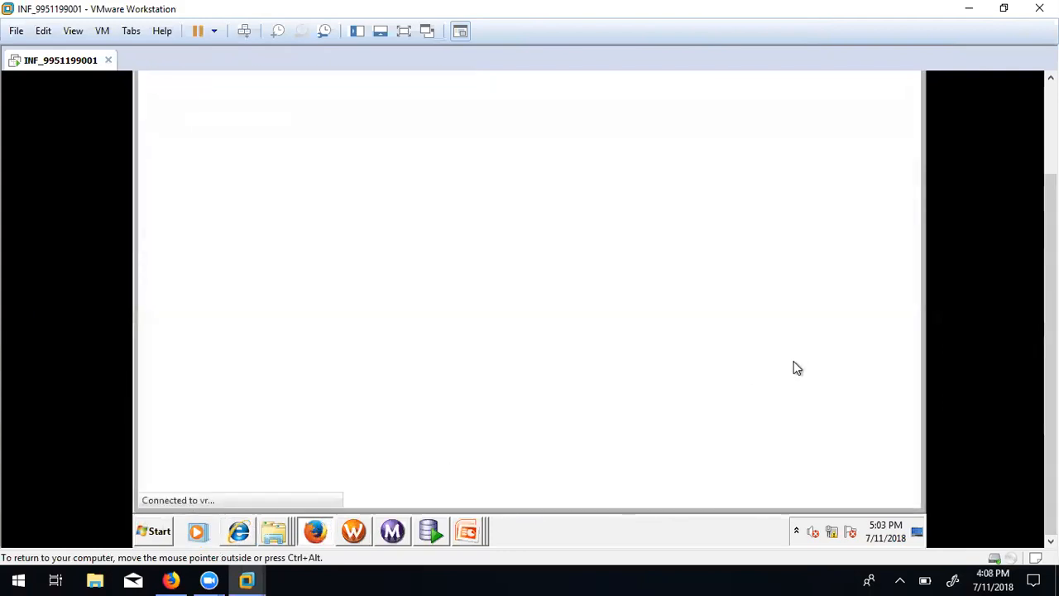
pyautogui.click(240, 538)
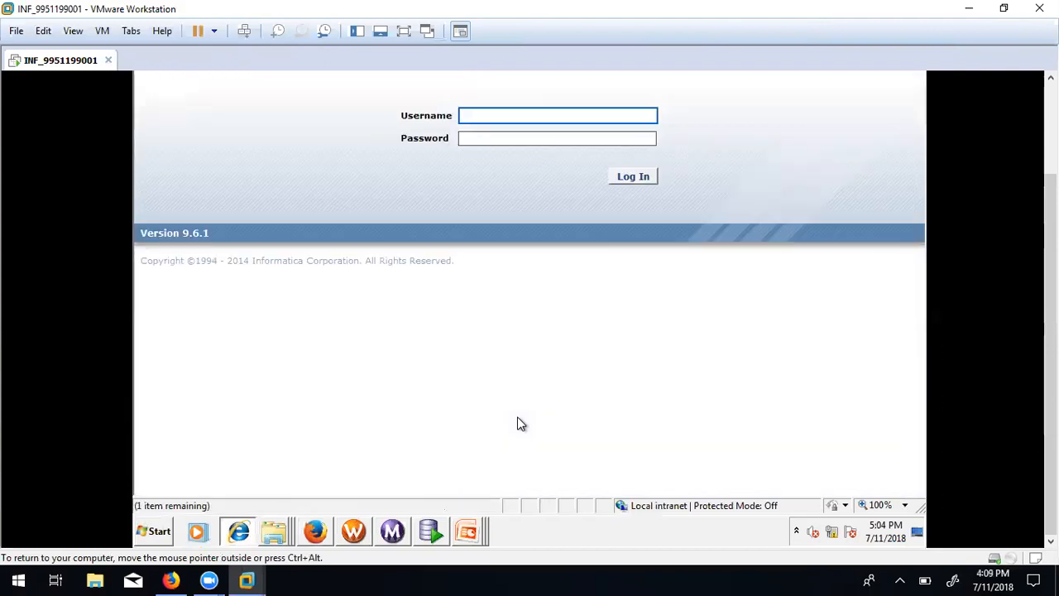
# Log in with the admin username and password, then switch to Workflow Manager's VR-SOFT login.
pyautogui.click(478, 116)
pyautogui.write('Ad')
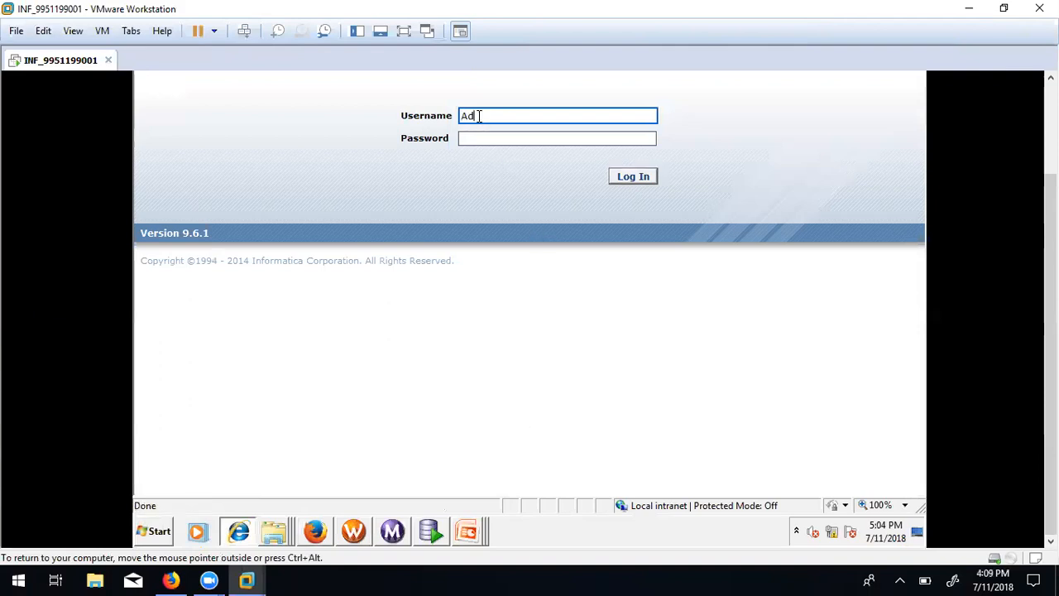
pyautogui.write('ministrator')
pyautogui.doubleClick(479, 116)
pyautogui.press('Tab')
pyautogui.write('Administrator')
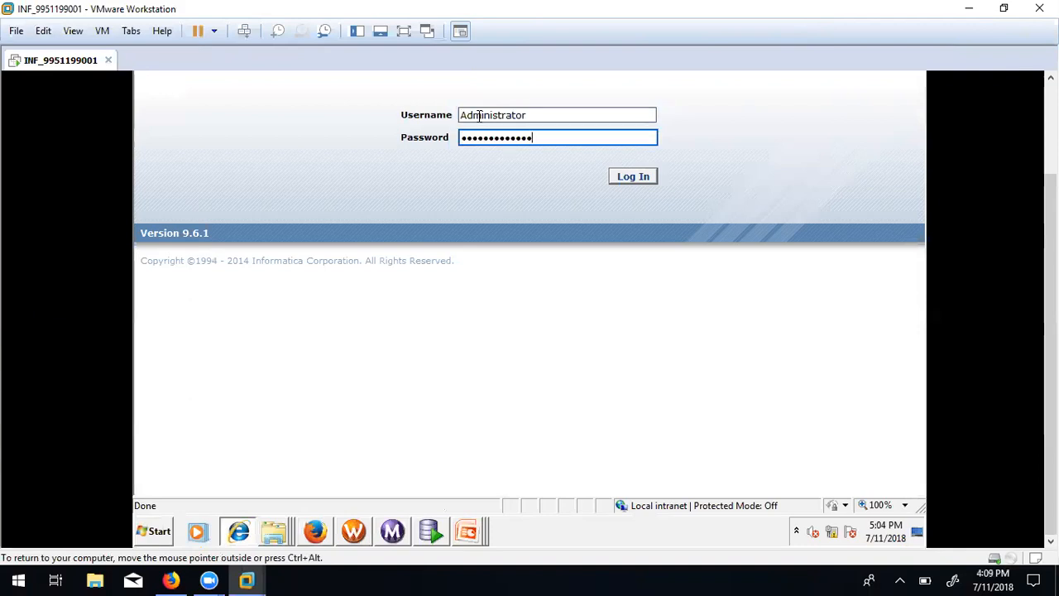
pyautogui.click(631, 176)
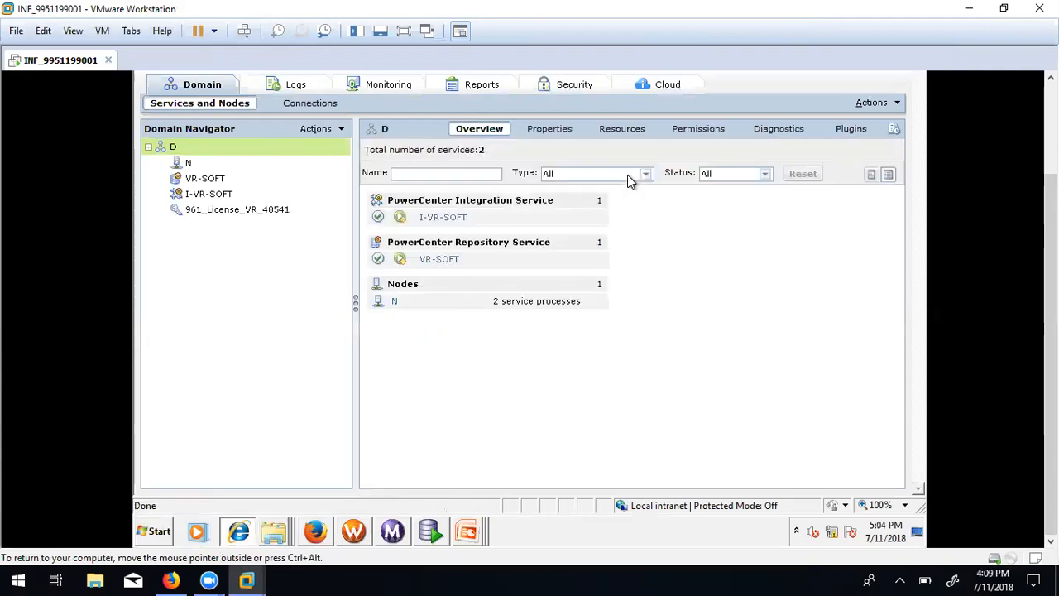
pyautogui.click(353, 533)
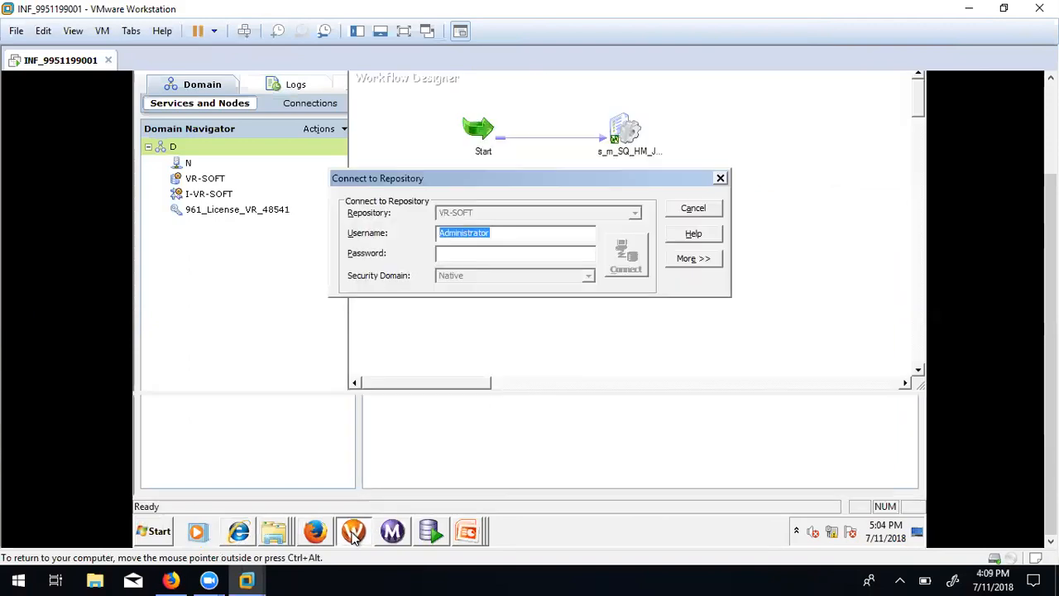
# Paste the repository password and connect Workflow Manager to the VR-SOFT repository.
pyautogui.click(497, 253)
pyautogui.hotkey('ctrl', 'v')
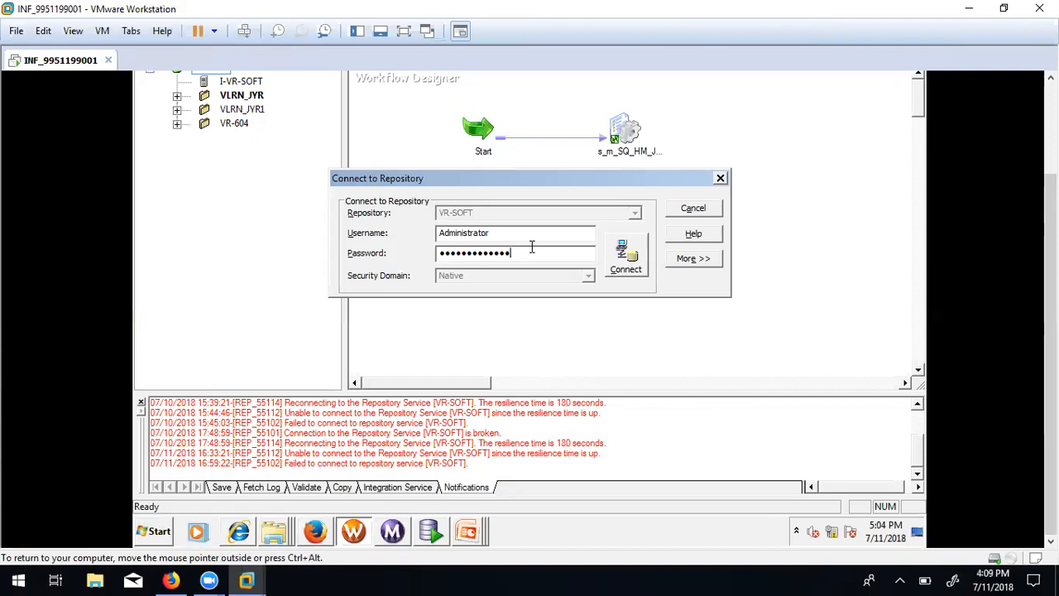
pyautogui.click(620, 264)
pyautogui.moveTo(1050, 330); pyautogui.dragTo(1050, 240)
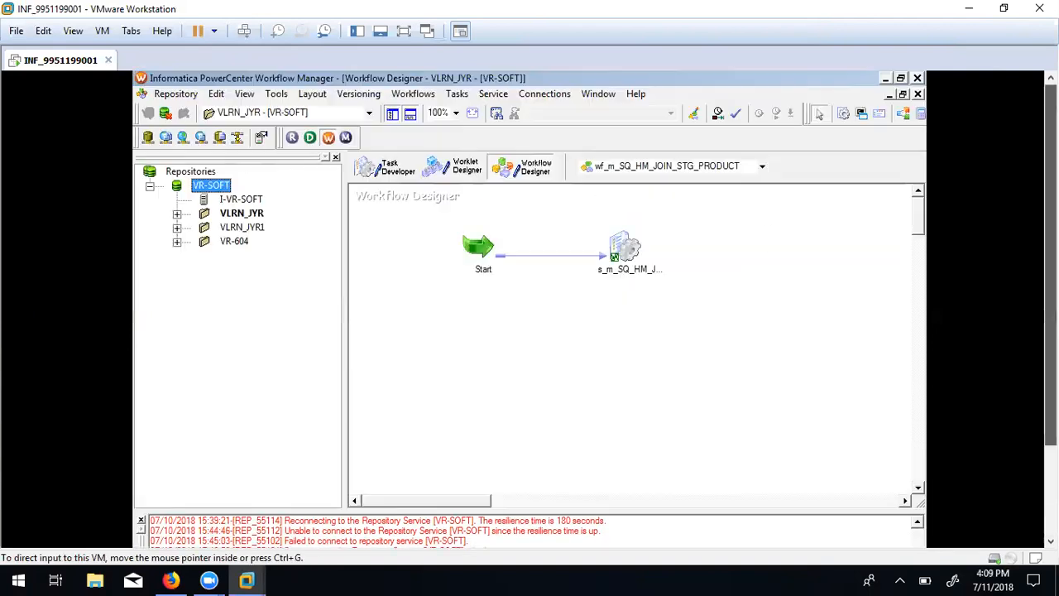
# Launch PowerCenter Designer full-screen and scroll the m_STG_EXP_FIL_FL_CUSTOMERS mapping left.
pyautogui.click(311, 140)
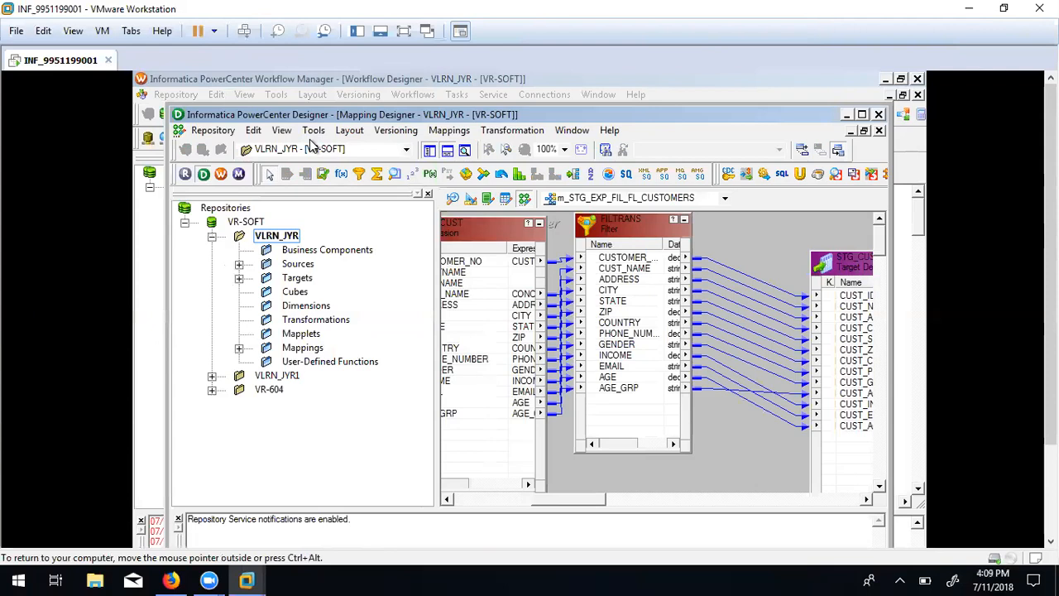
pyautogui.click(861, 115)
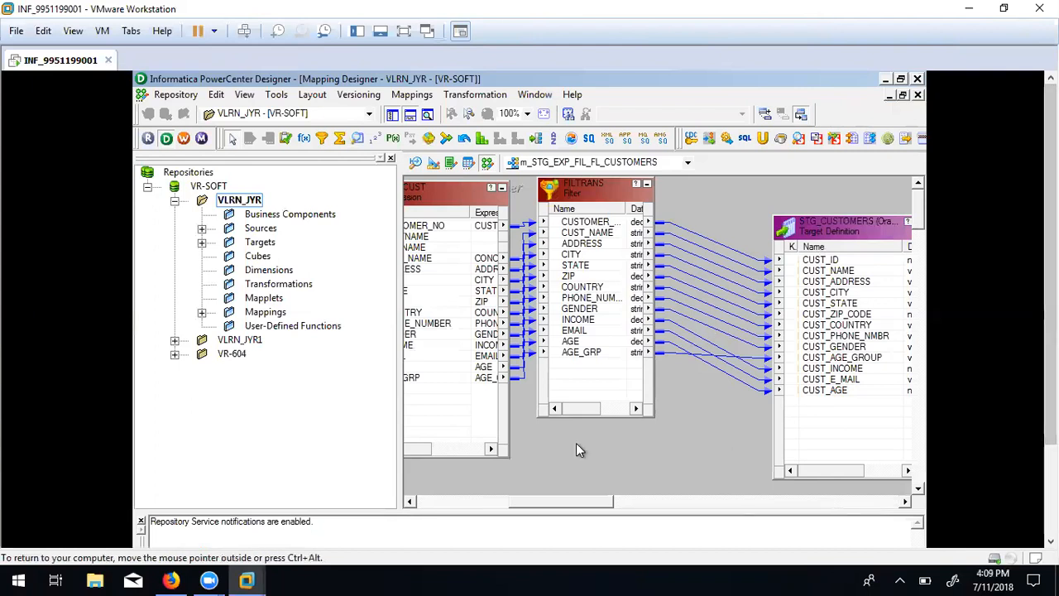
pyautogui.moveTo(560, 502); pyautogui.dragTo(431, 500)
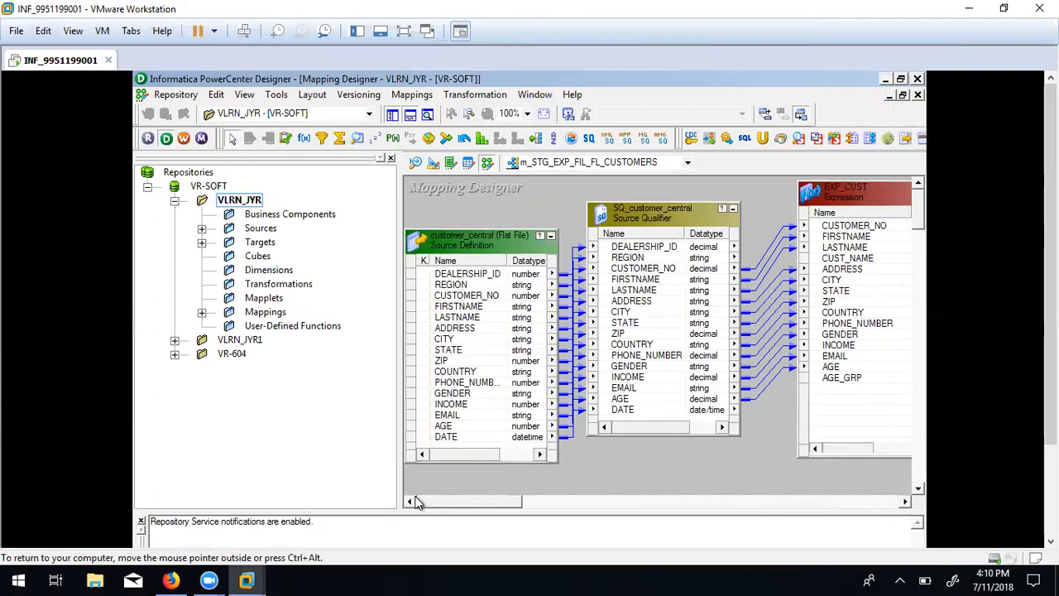
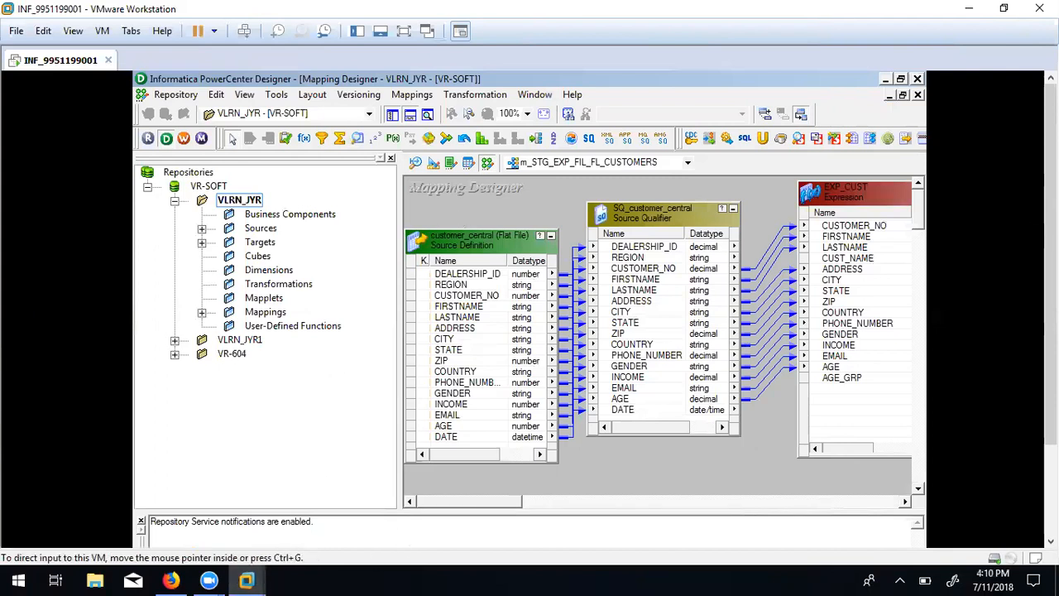
# Bring up the Unit 5 joins presentation, then restore the Designer virtual machine window.
pyautogui.moveTo(1050, 274); pyautogui.dragTo(1051, 379)
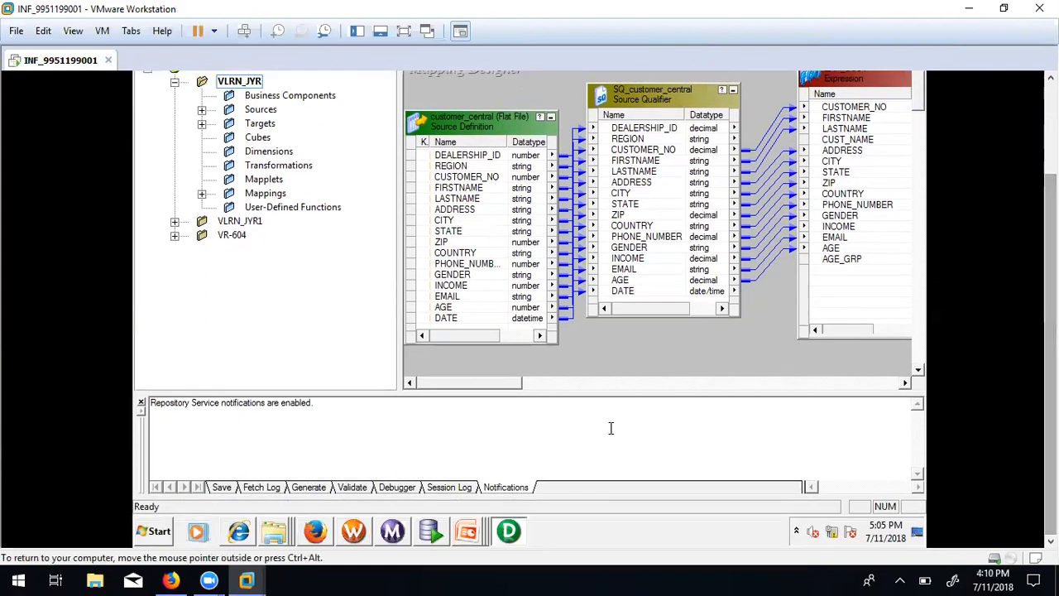
pyautogui.moveTo(470, 536)
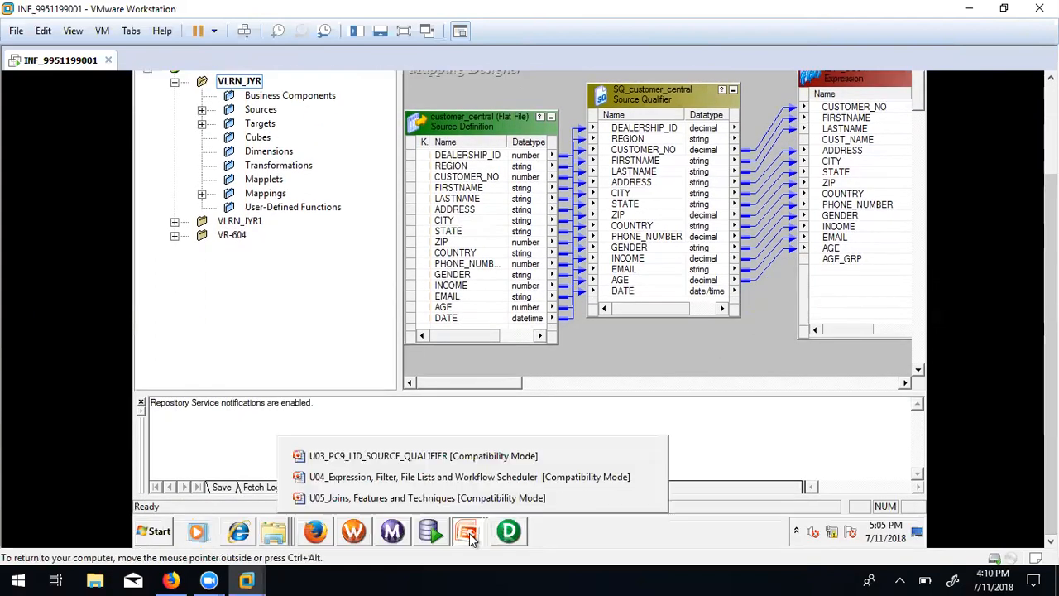
pyautogui.click(382, 501)
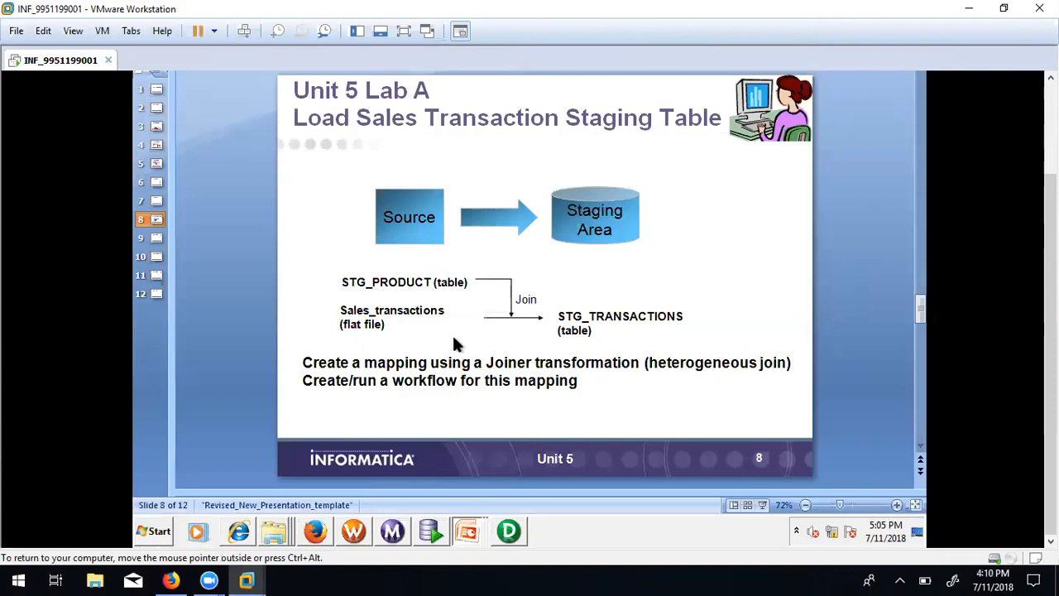
pyautogui.hotkey('alt', 'Tab')
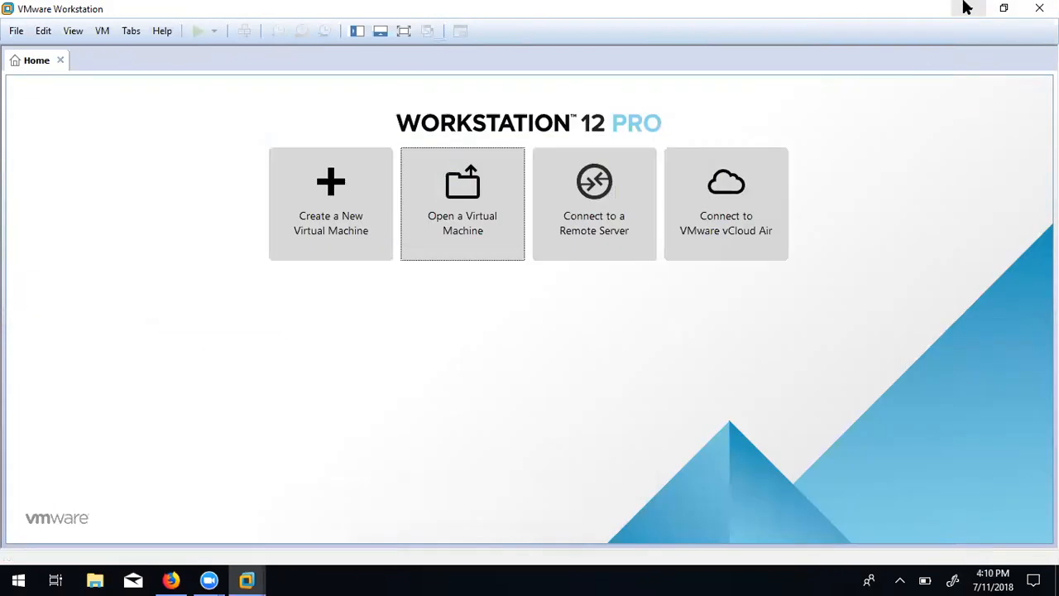
pyautogui.click(964, 5)
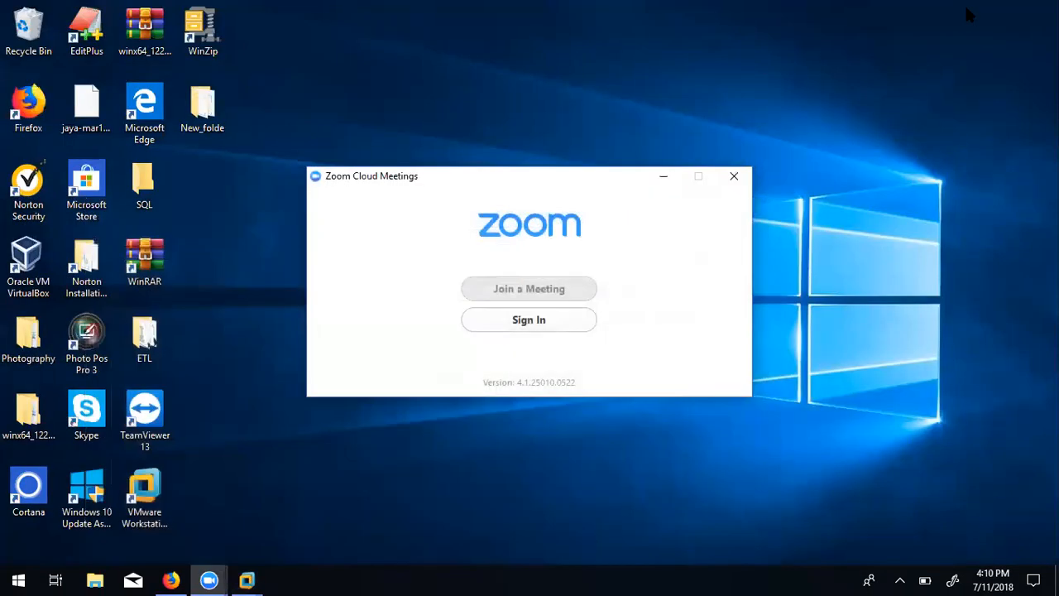
pyautogui.click(664, 176)
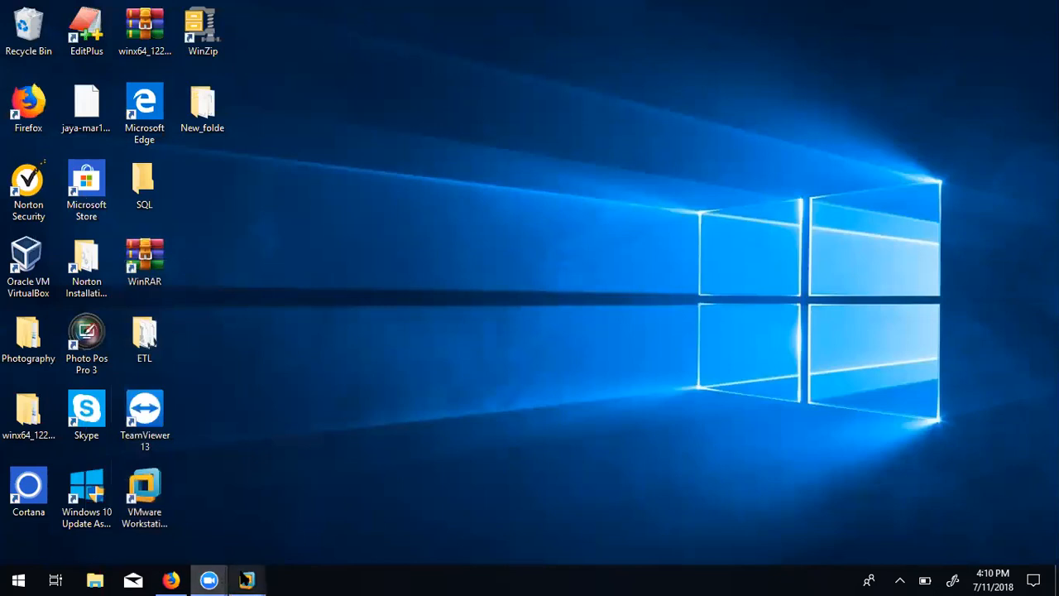
pyautogui.moveTo(246, 579)
pyautogui.click(314, 463)
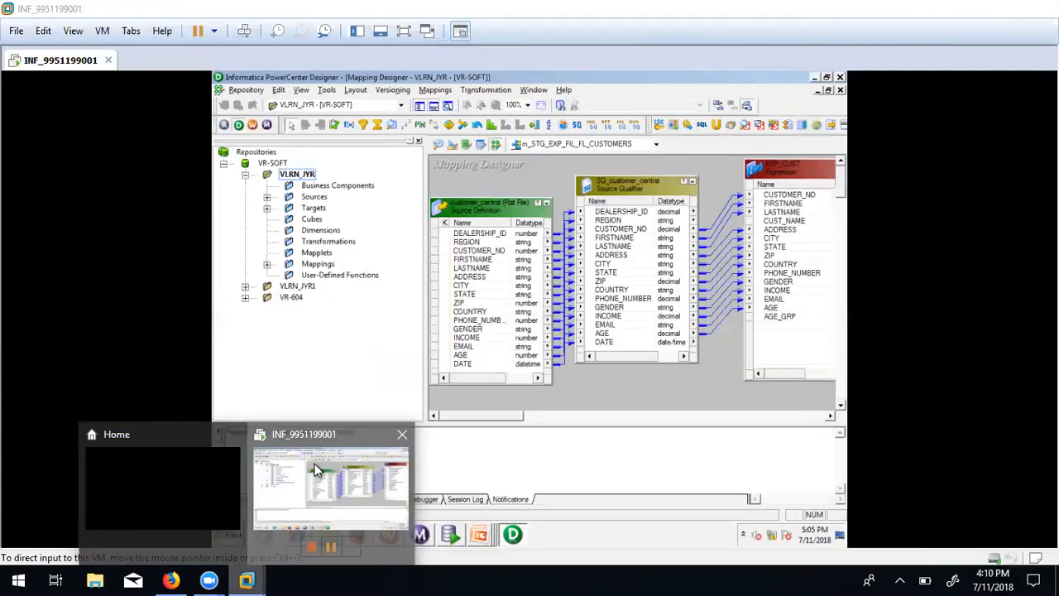
pyautogui.click(1050, 78)
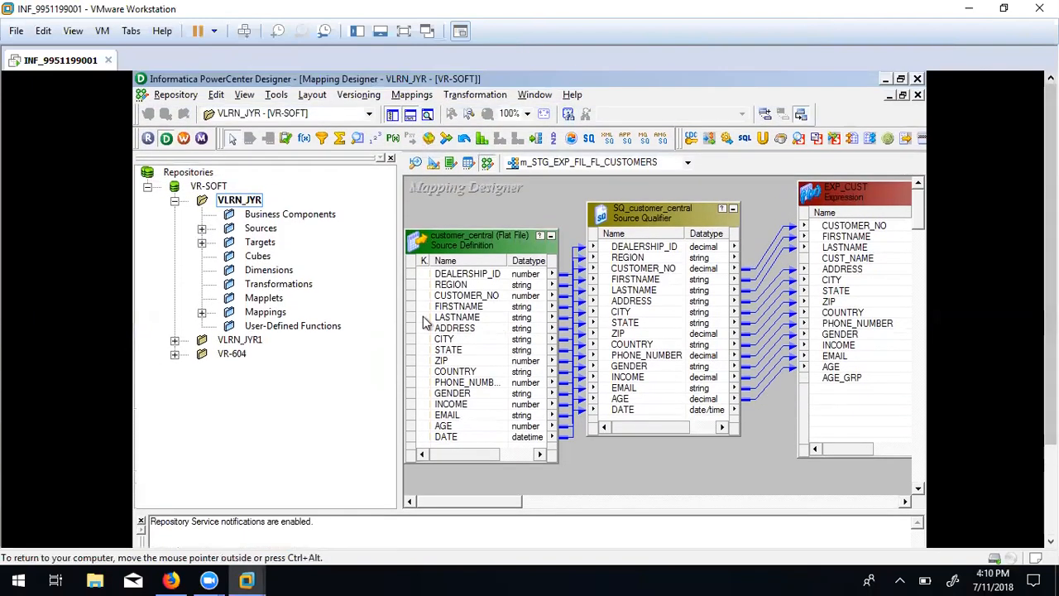
# With Sources selected, create a new mapping named M_sales in place of NEWMAPPING8.
pyautogui.click(230, 230)
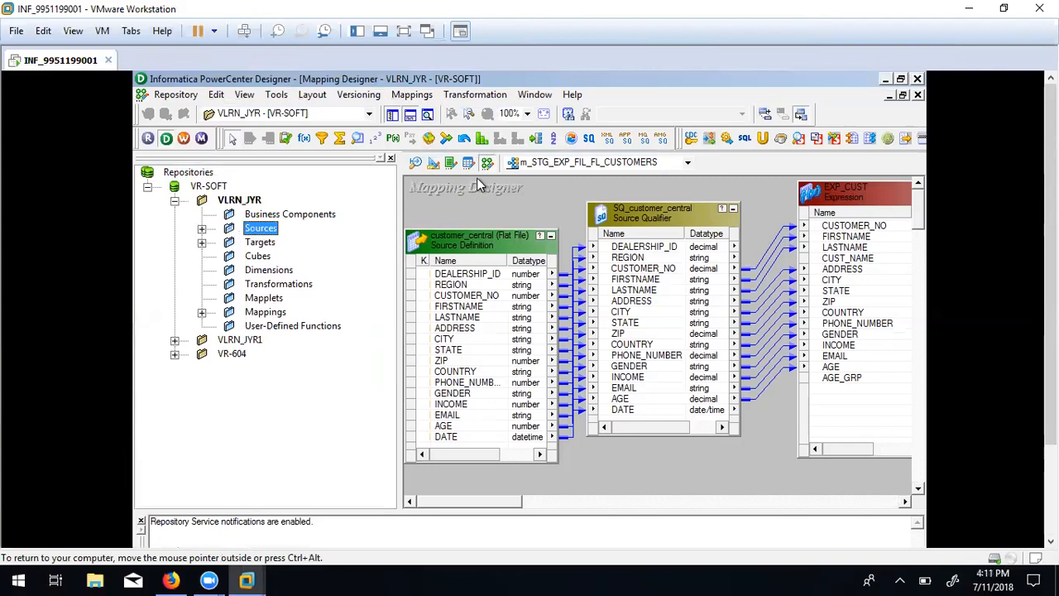
pyautogui.rightClick(681, 463)
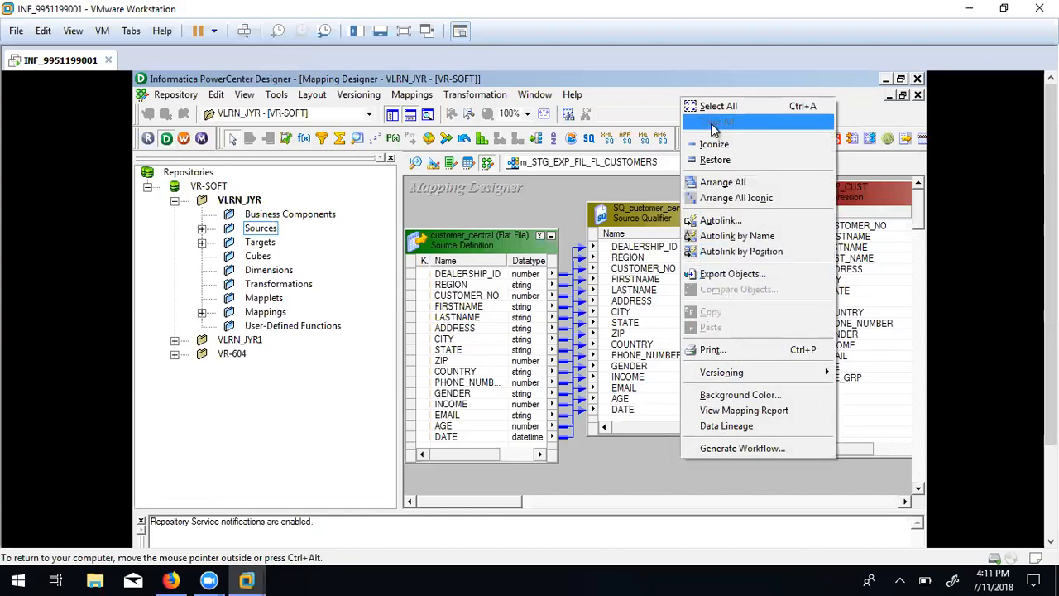
pyautogui.click(577, 201)
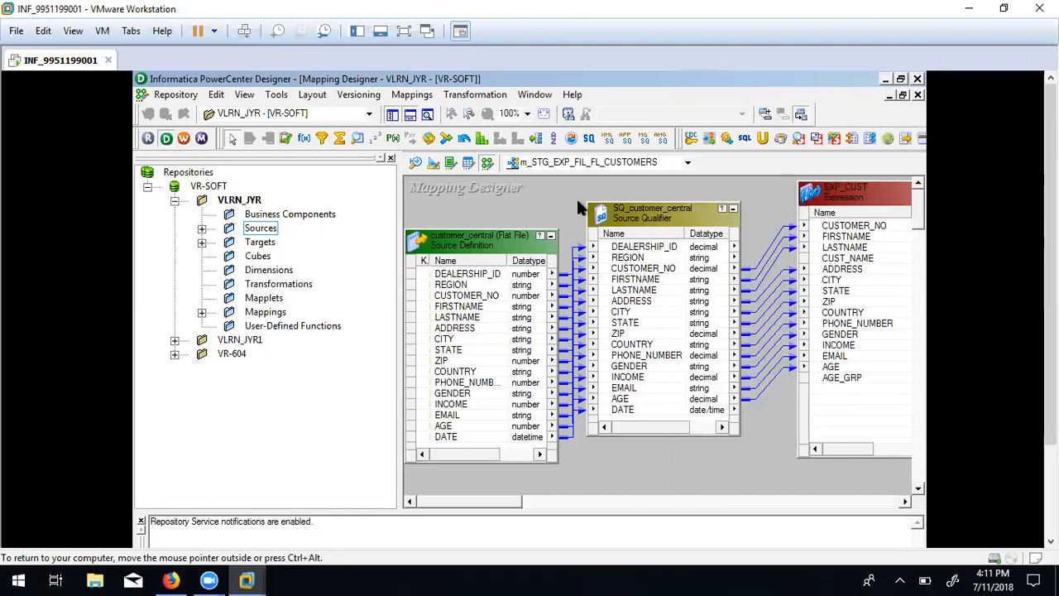
pyautogui.click(411, 94)
pyautogui.click(420, 112)
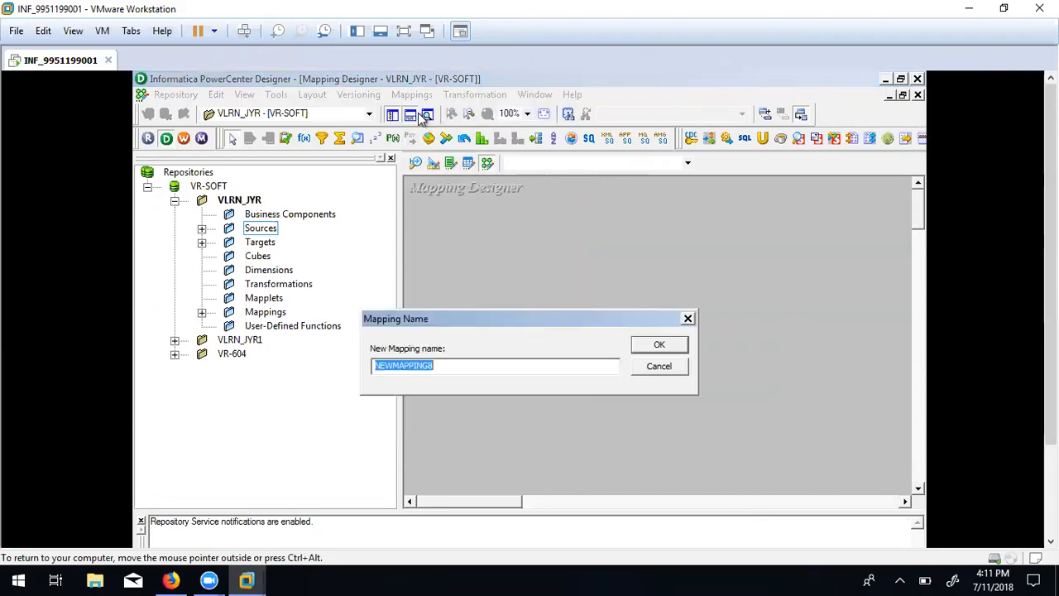
pyautogui.press('BackSpace')
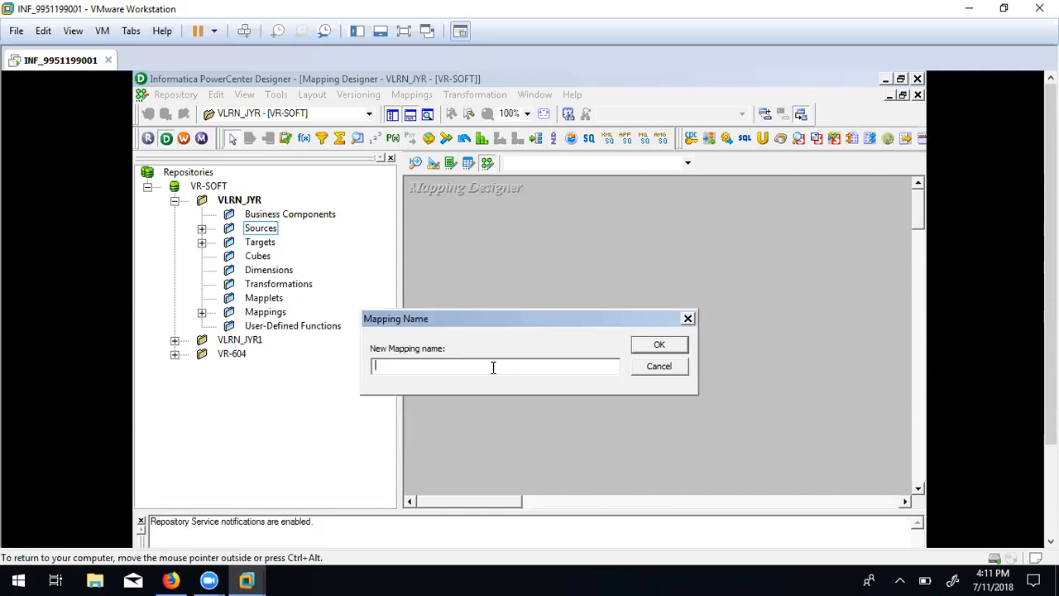
pyautogui.write('M-')
pyautogui.press('BackSpace')
pyautogui.write('_')
pyautogui.write('sales')
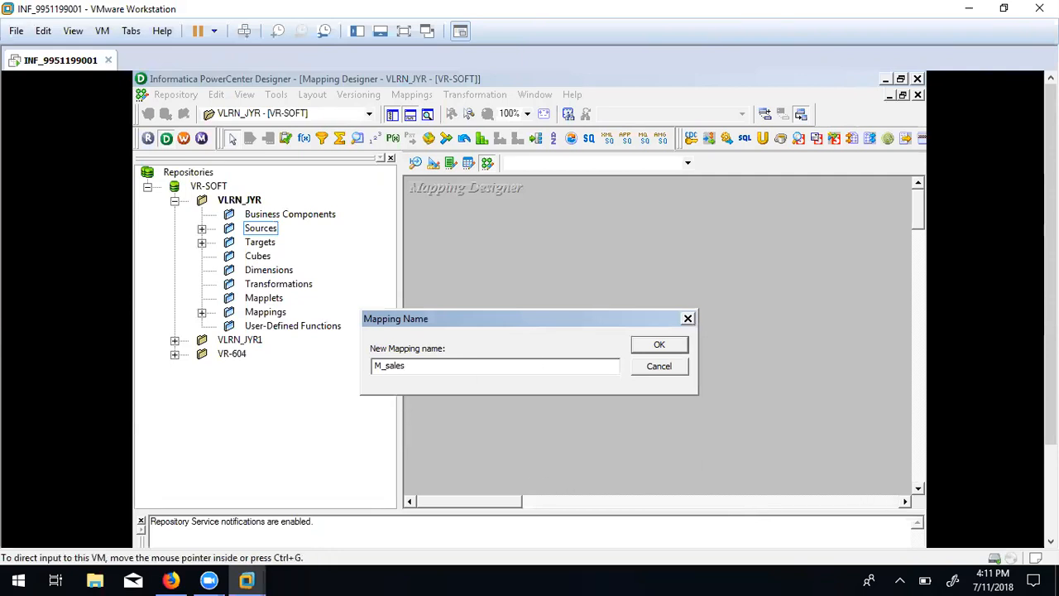
# Show the Unit 5 Lab A joiner slide in PowerPoint.
pyautogui.click(1050, 541)
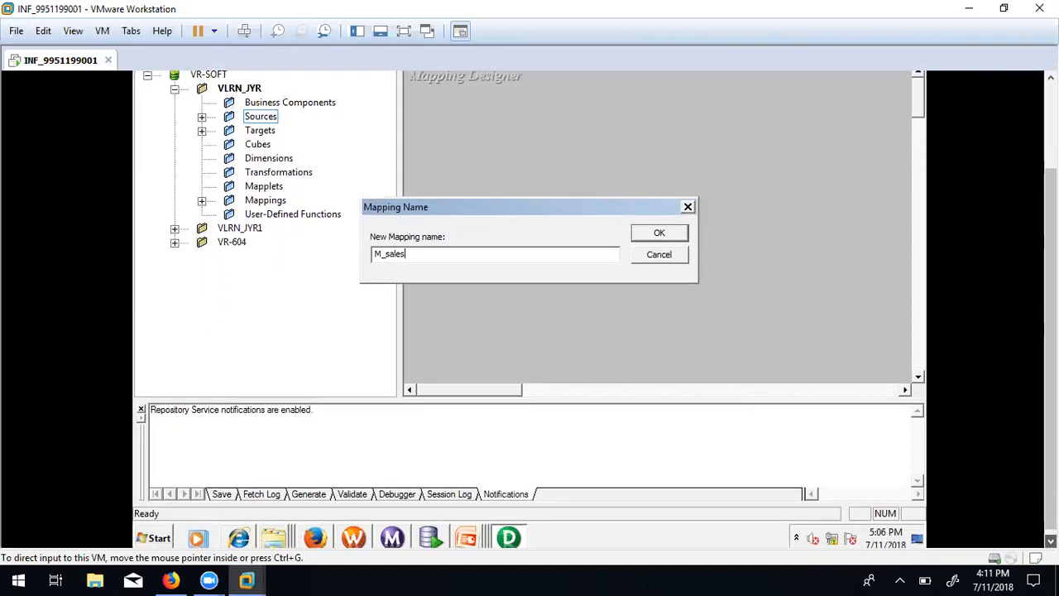
pyautogui.click(460, 540)
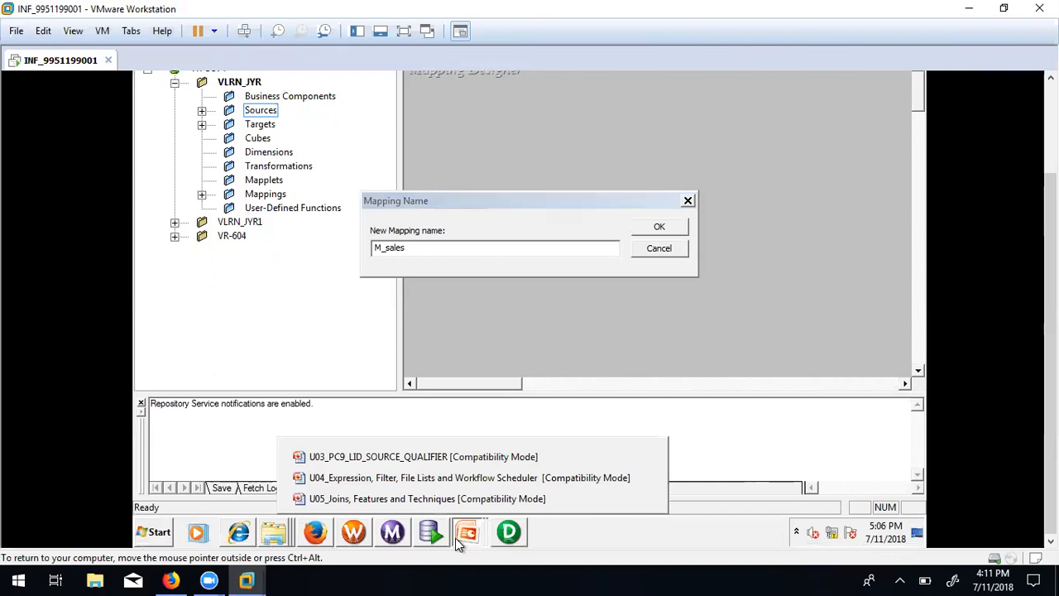
pyautogui.click(469, 534)
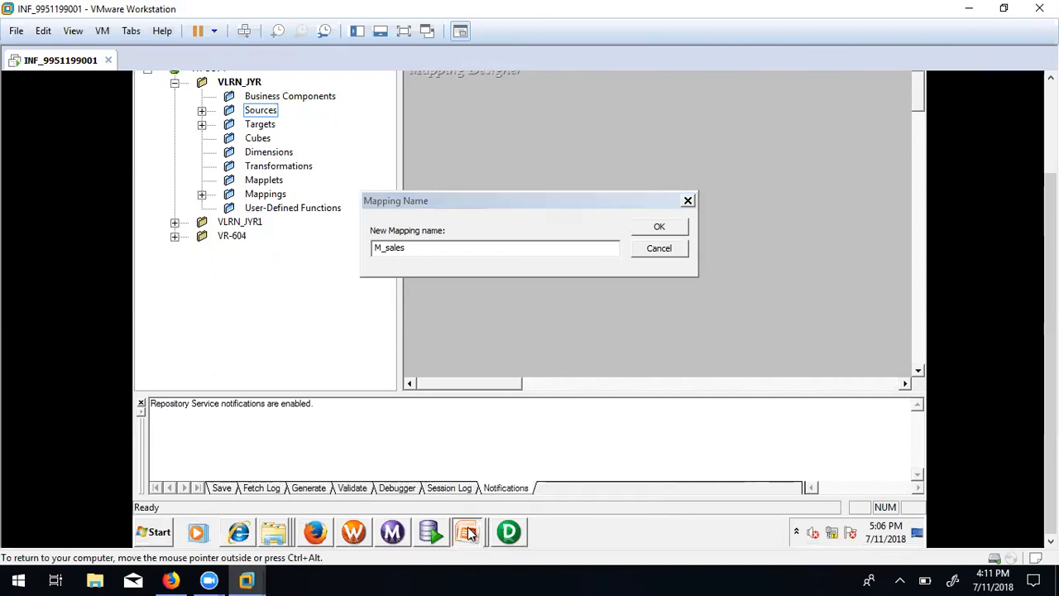
pyautogui.click(269, 521)
pyautogui.moveTo(468, 540)
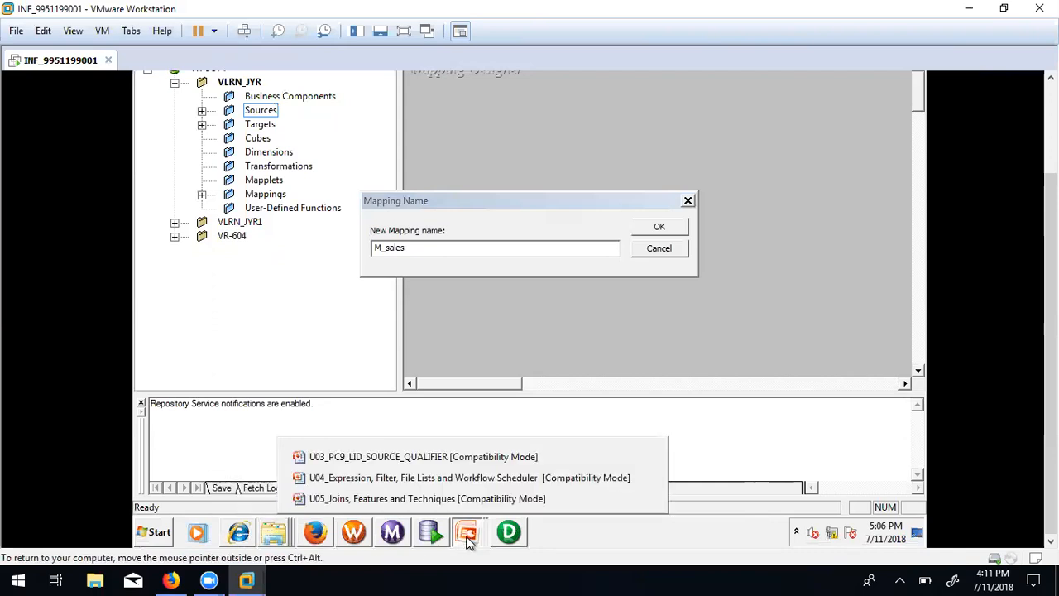
pyautogui.click(579, 498)
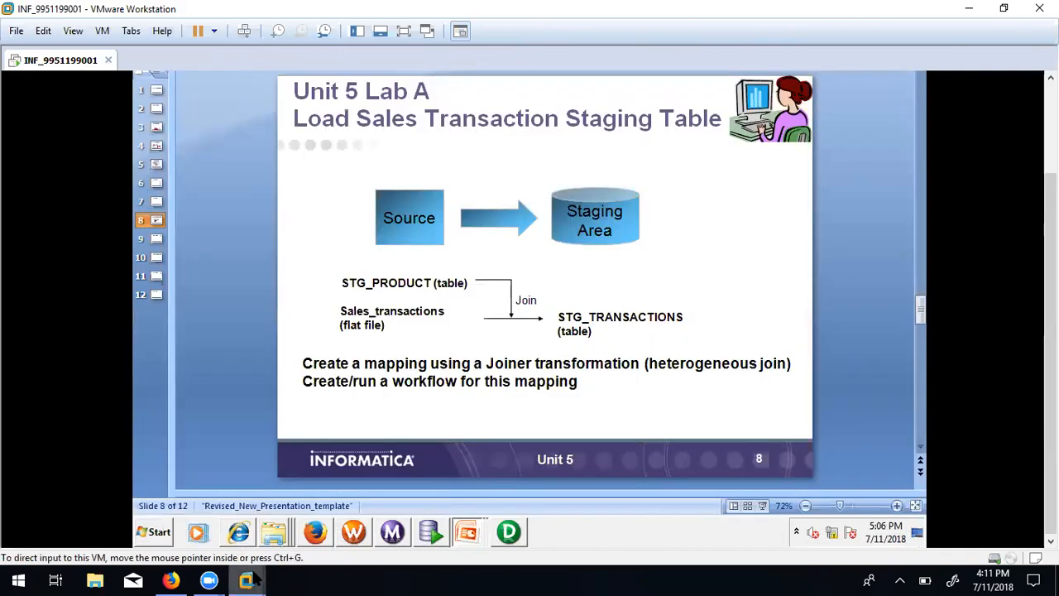
# Back in Designer, rename the mapping to M_STG_TRANSACTIONS and confirm its creation.
pyautogui.moveTo(267, 579)
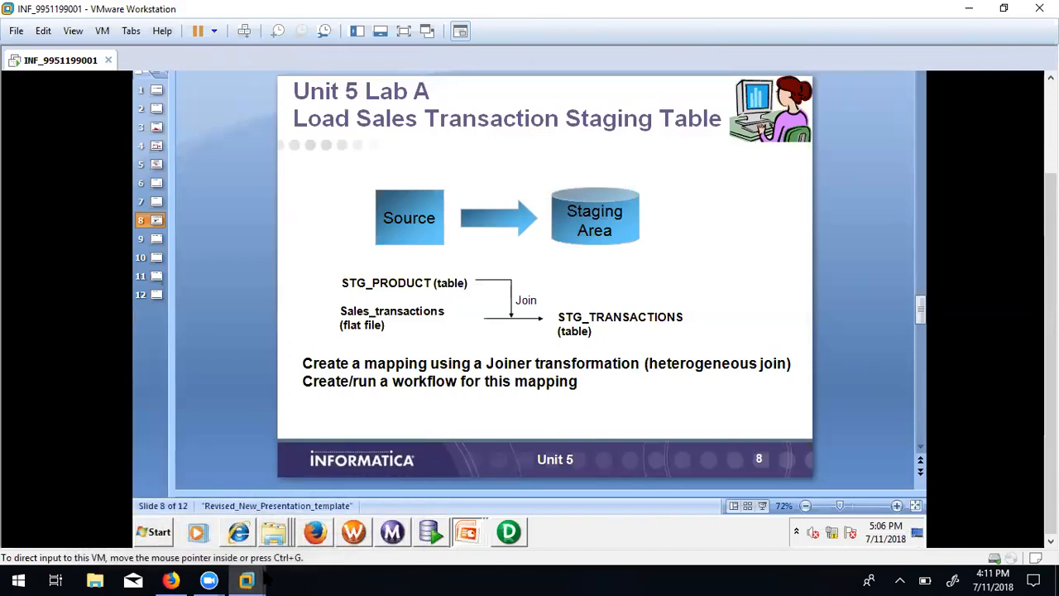
pyautogui.click(259, 579)
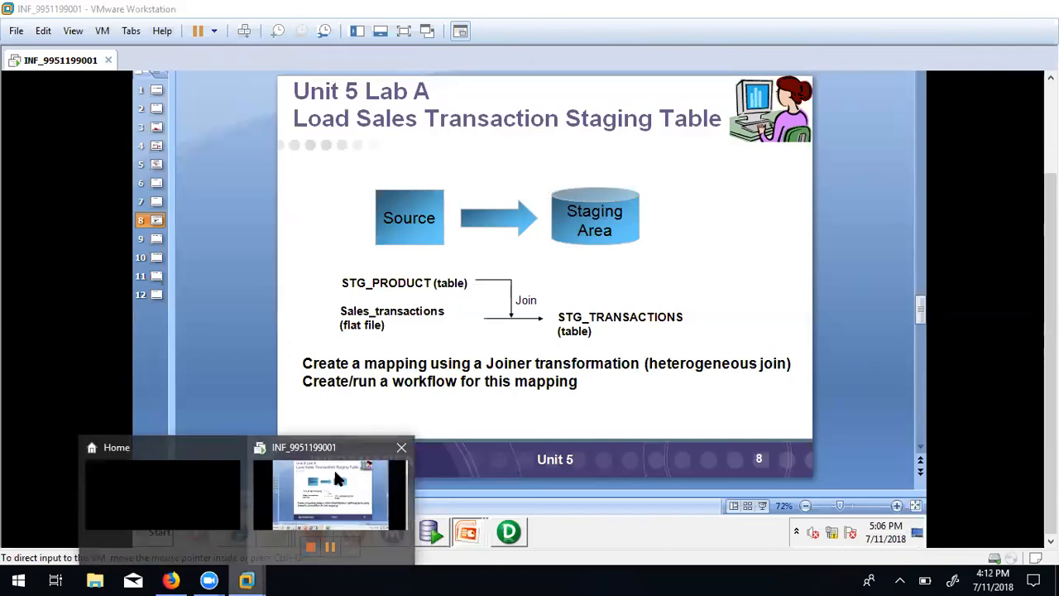
pyautogui.click(333, 469)
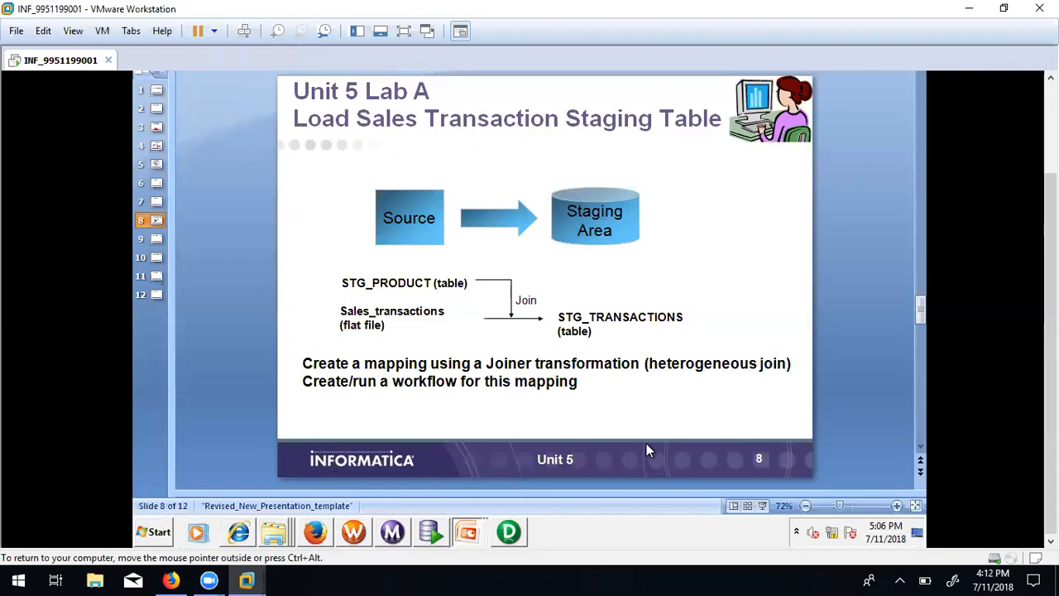
pyautogui.click(508, 532)
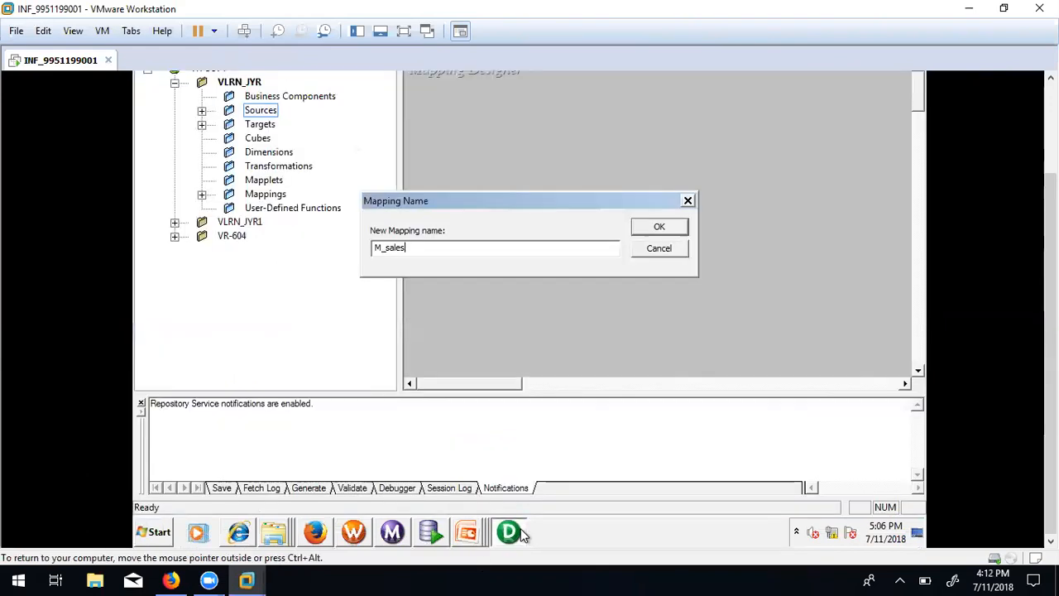
pyautogui.press('BackSpace')
pyautogui.press('BackSpace')
pyautogui.press('BackSpace')
pyautogui.press('BackSpace')
pyautogui.press('BackSpace')
pyautogui.write('STG')
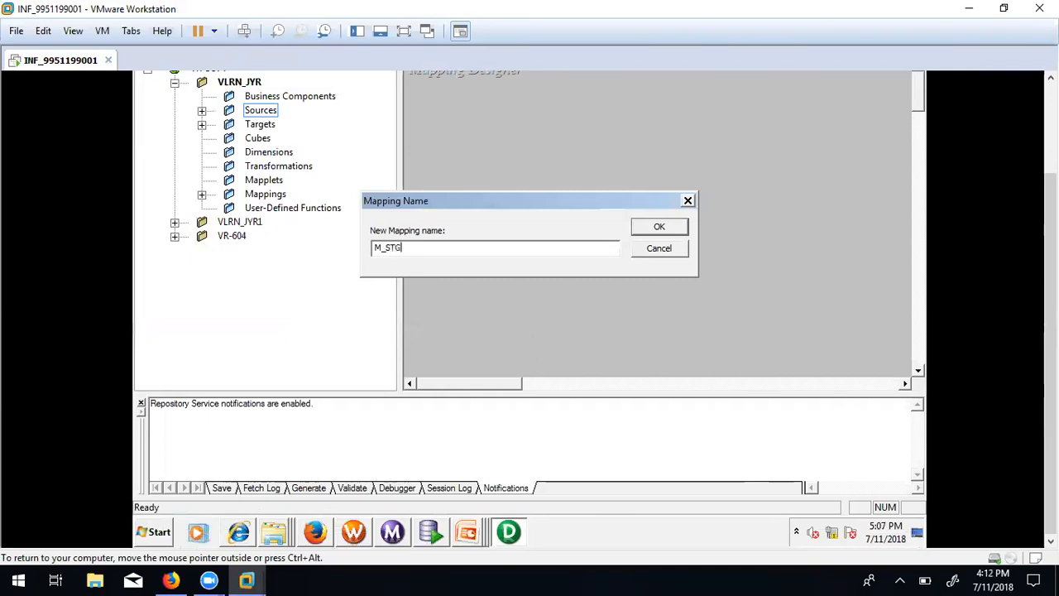
pyautogui.write('_TRANSACTIONS')
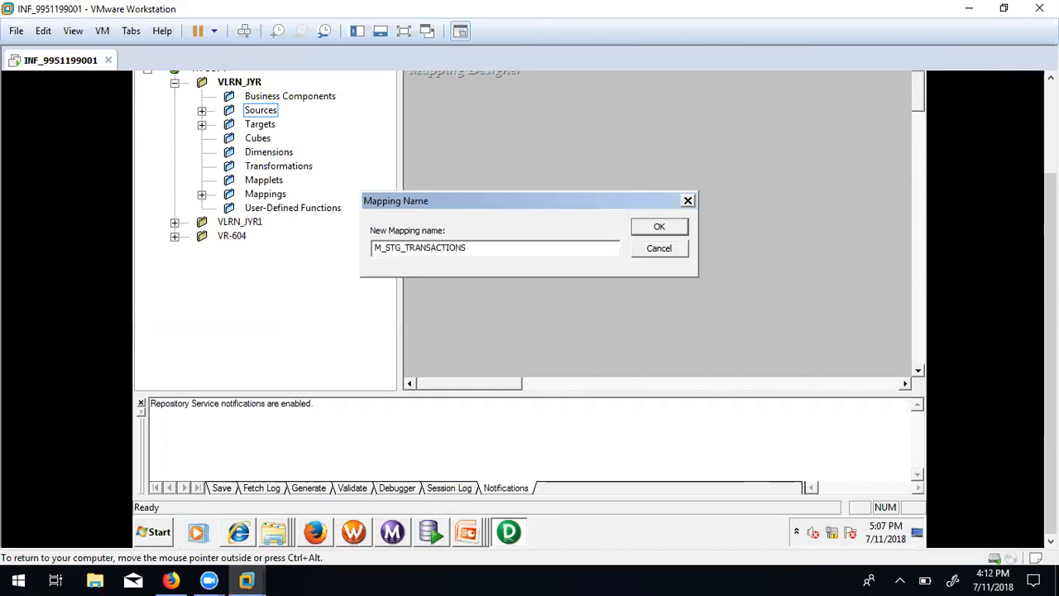
pyautogui.click(658, 225)
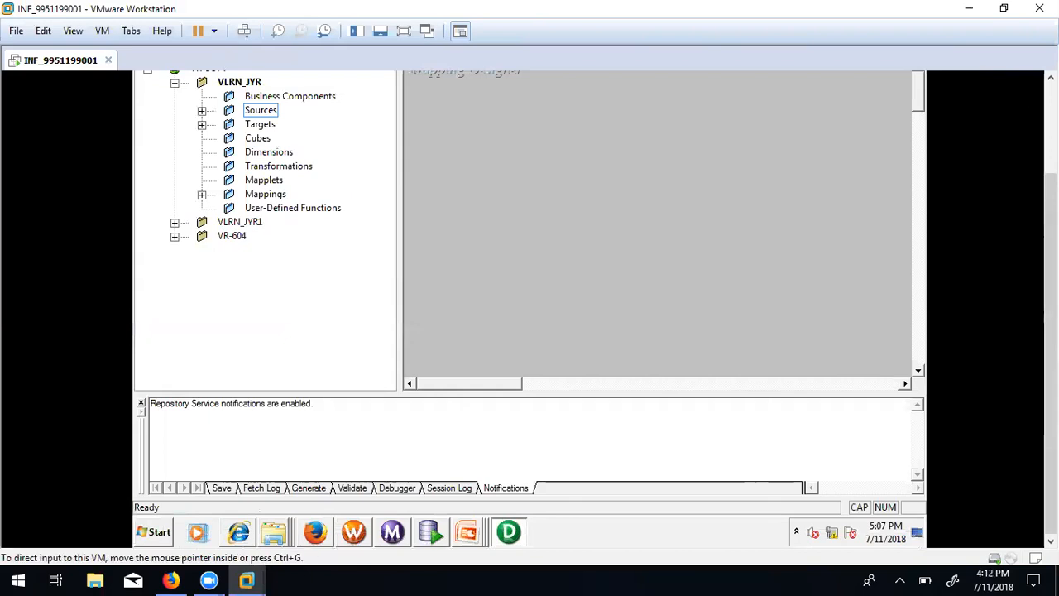
pyautogui.click(1050, 77)
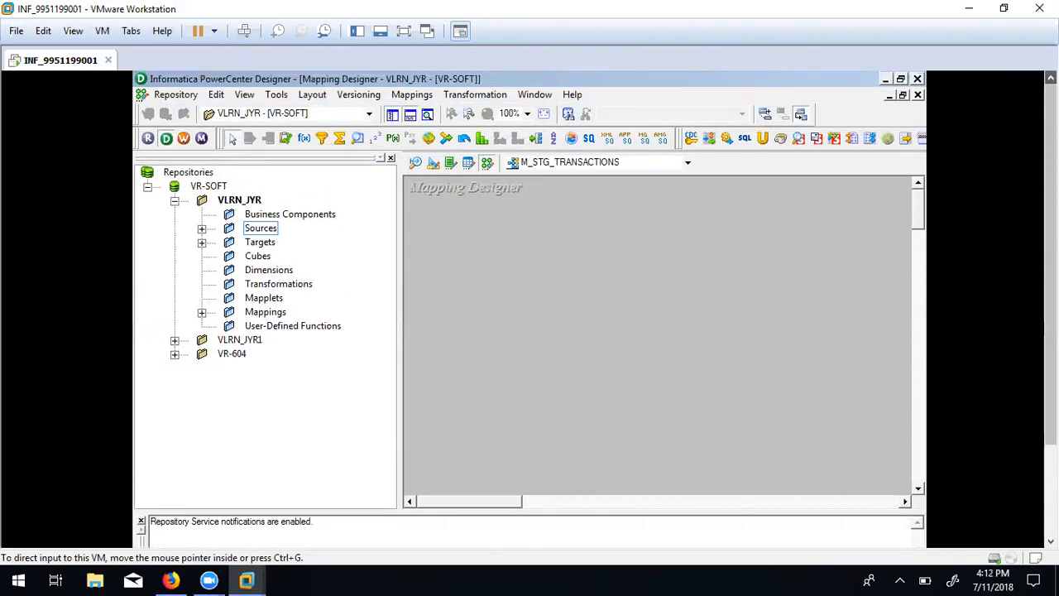
# Expand Sources > FlatFile to list customer_central, PAYMENT and promotions.
pyautogui.rightClick(252, 234)
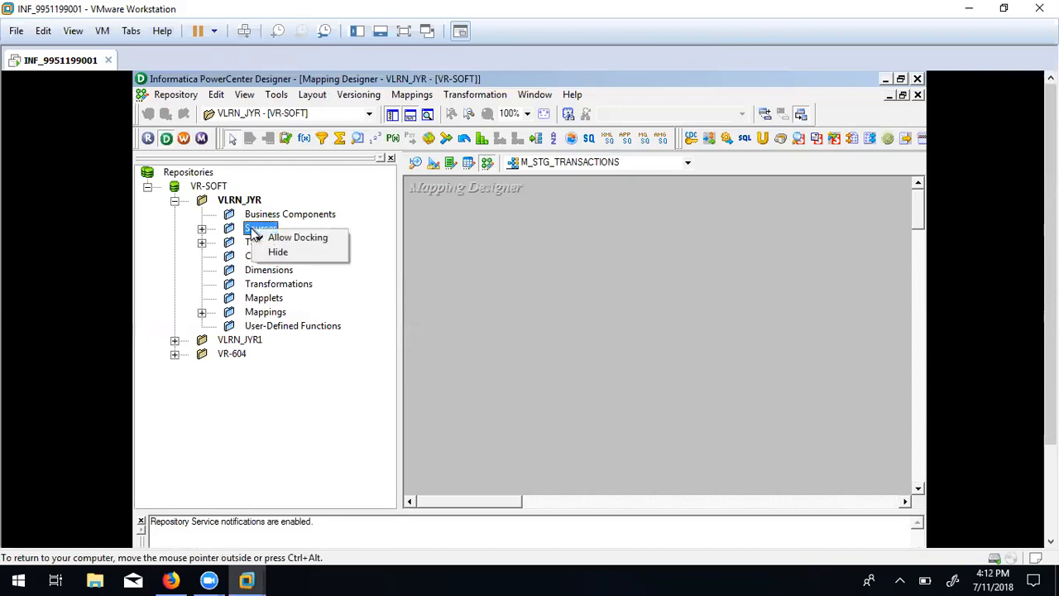
pyautogui.click(202, 230)
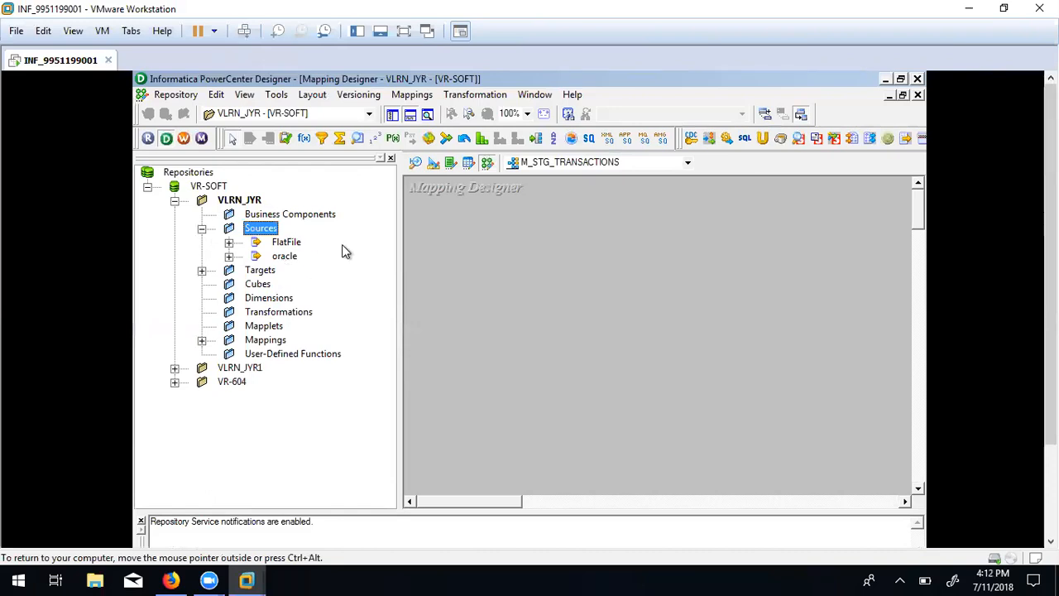
pyautogui.click(229, 243)
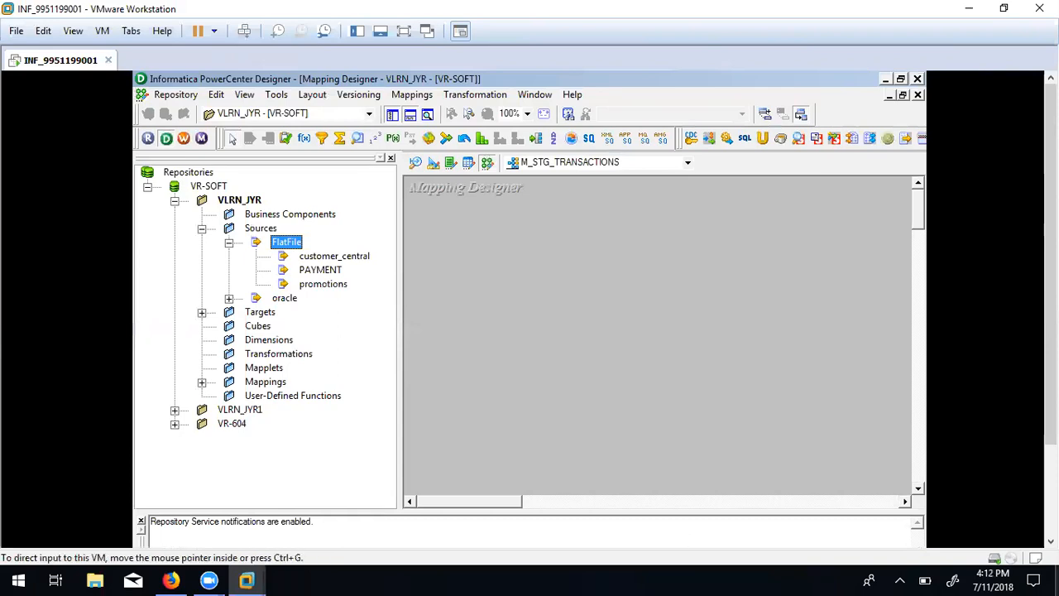
# Review the Unit 5 Lab A slide in PowerPoint, then return to Designer.
pyautogui.click(1050, 541)
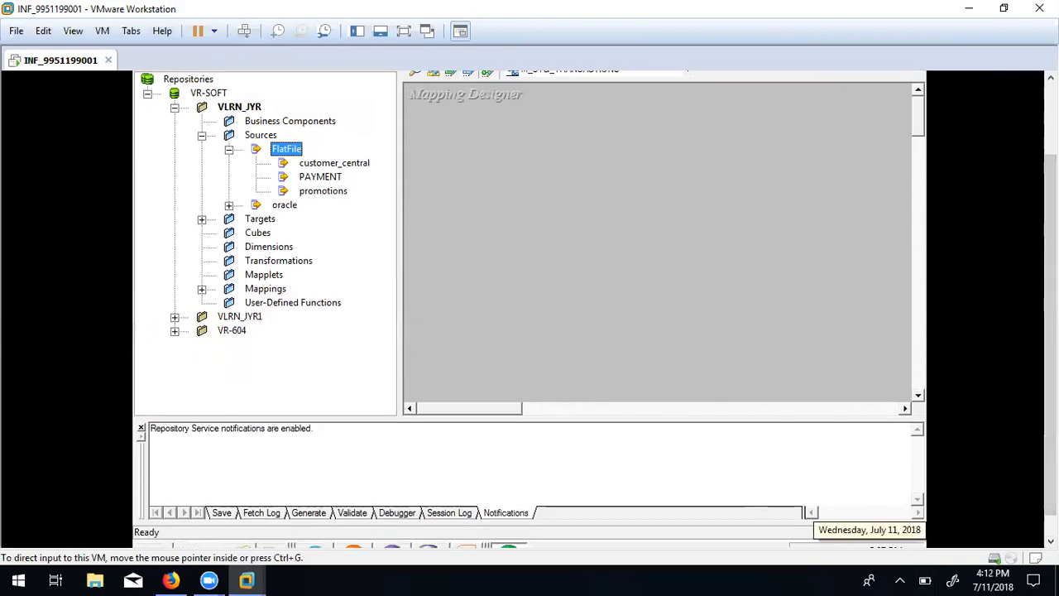
pyautogui.click(1050, 541)
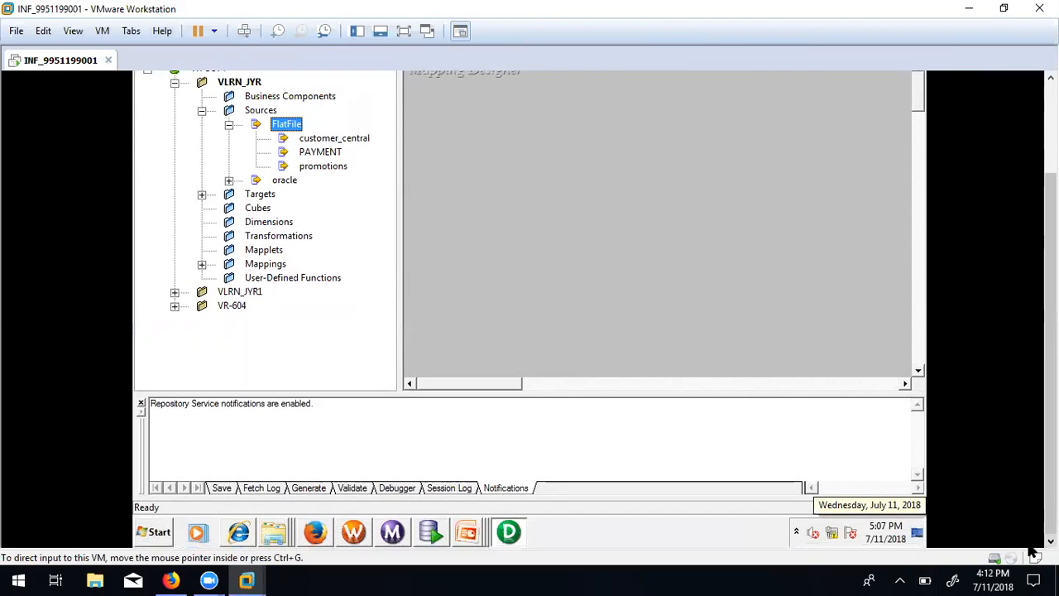
pyautogui.click(464, 532)
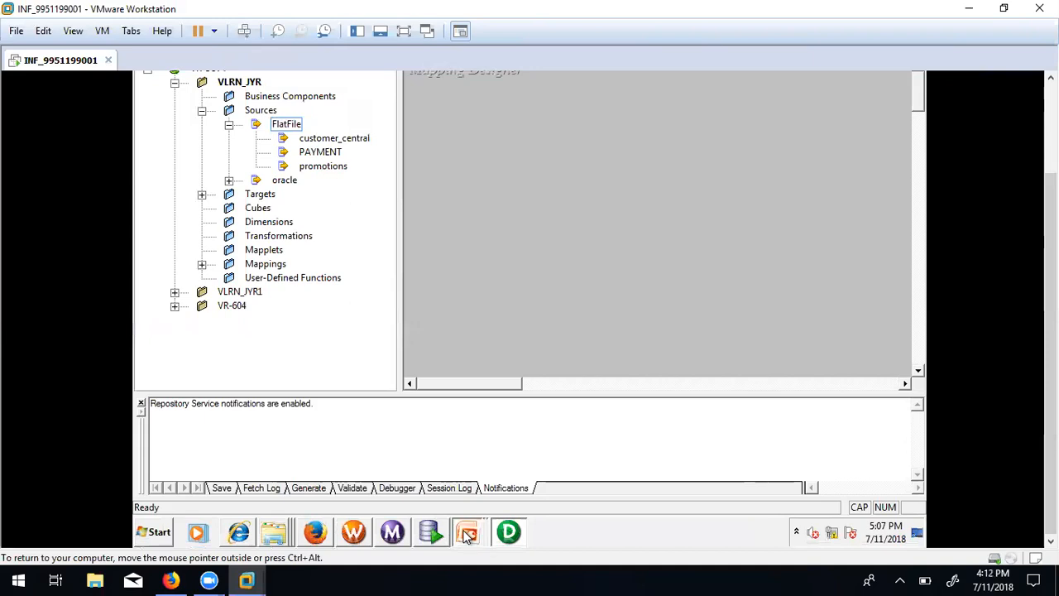
pyautogui.click(471, 505)
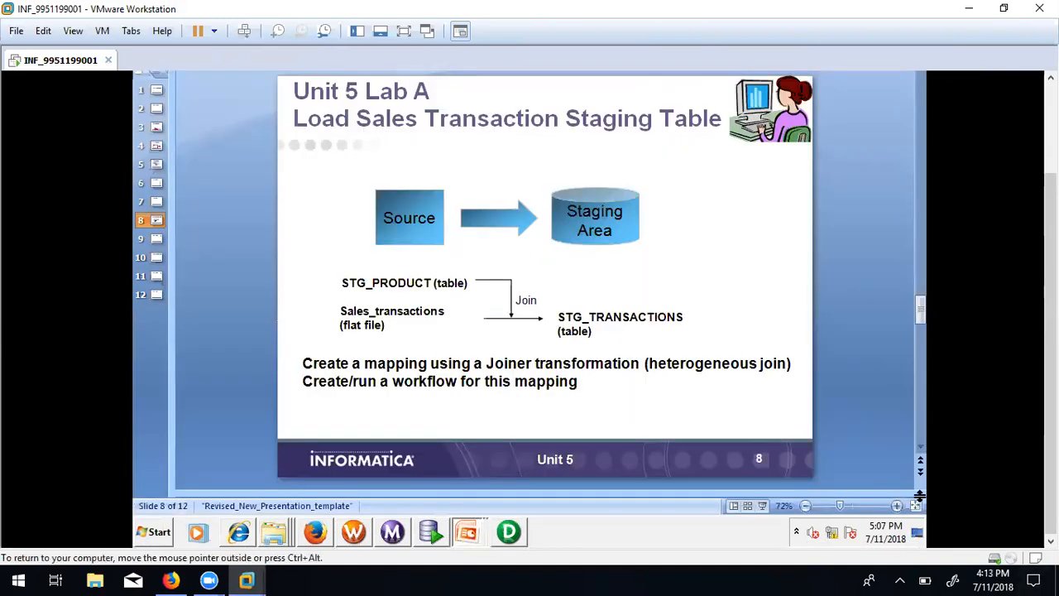
pyautogui.click(507, 533)
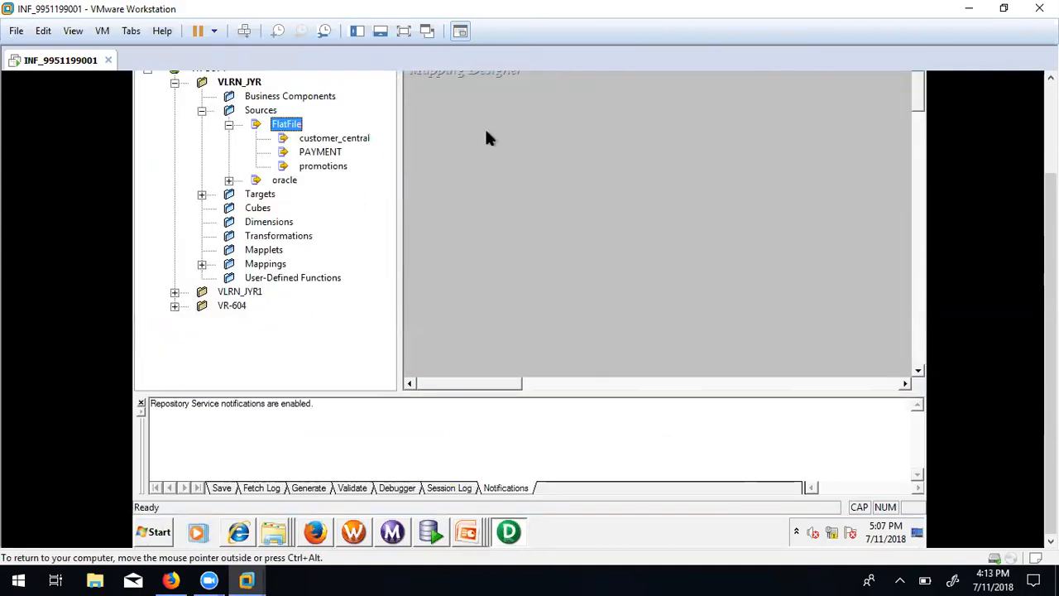
pyautogui.click(1051, 78)
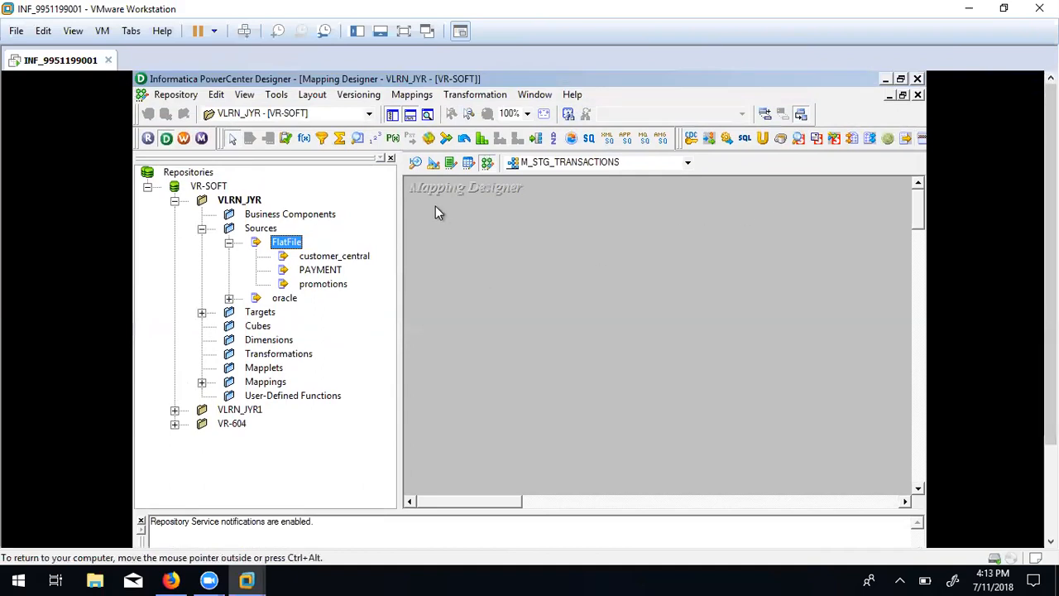
# Clear all sources from the Source Analyzer canvas.
pyautogui.click(414, 165)
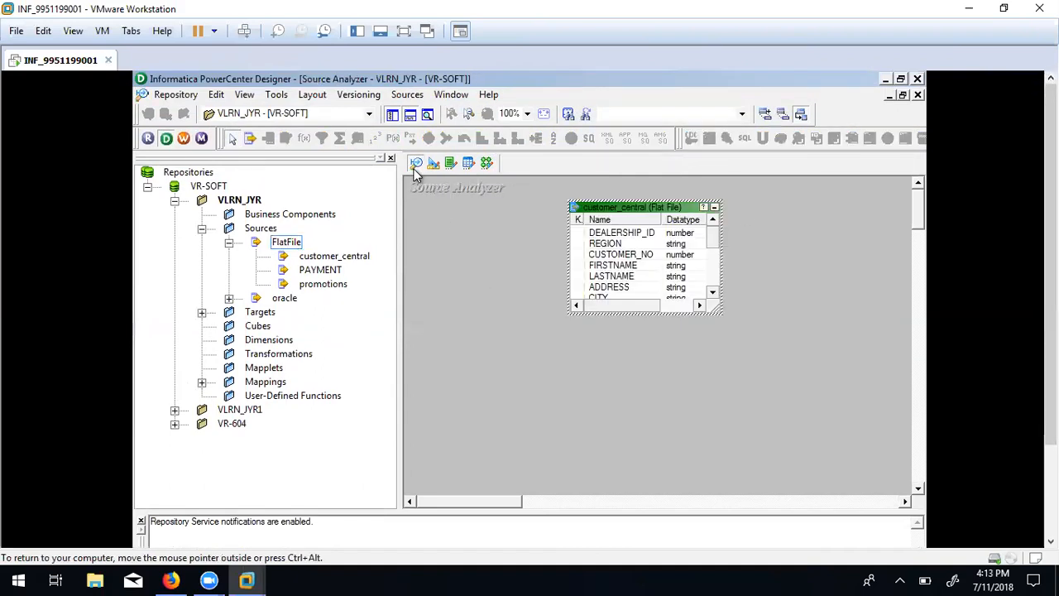
pyautogui.rightClick(487, 248)
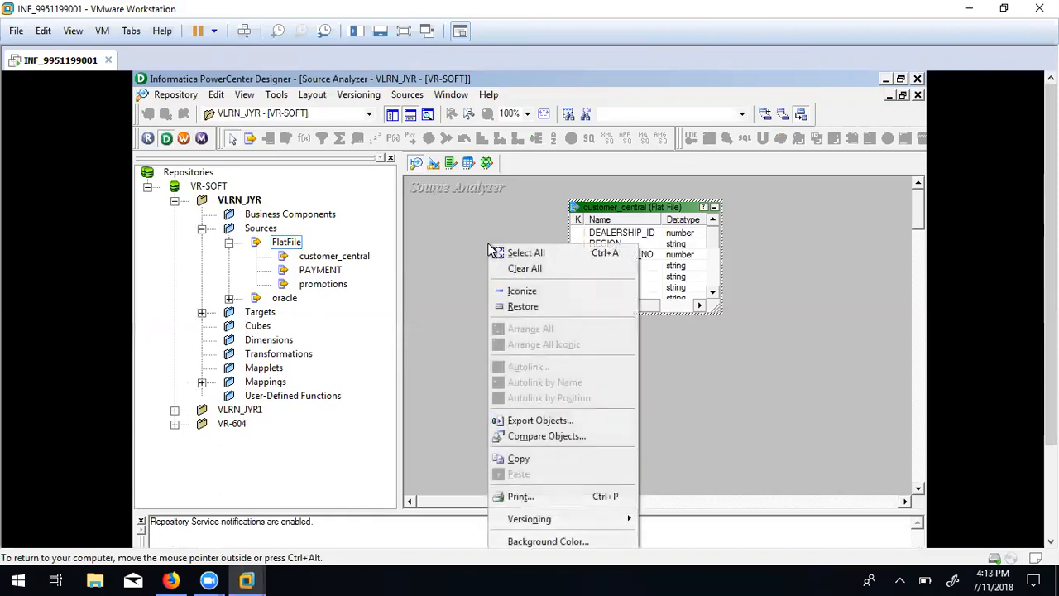
pyautogui.click(511, 269)
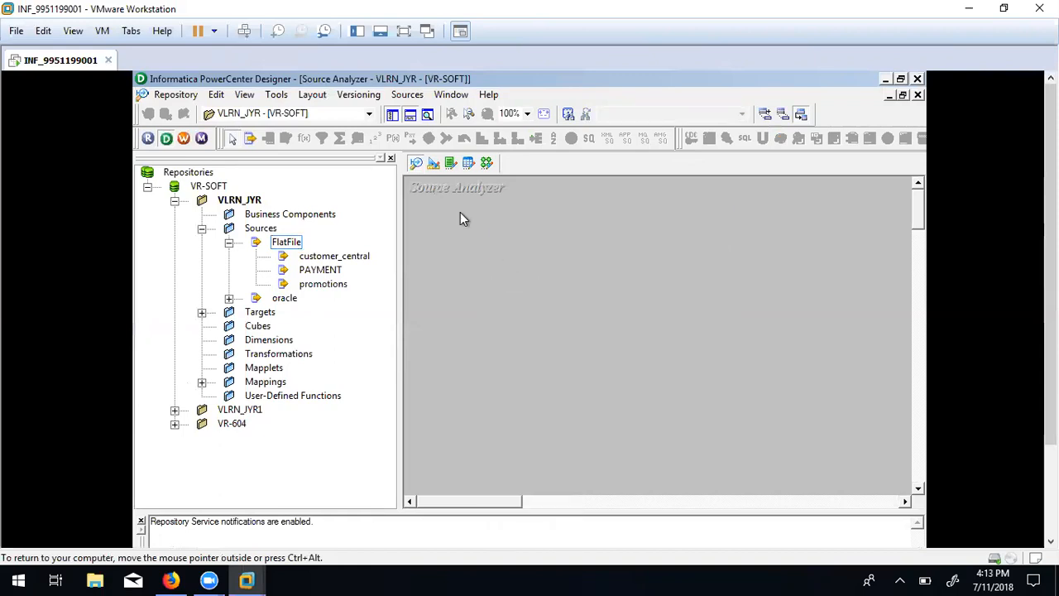
# Import from file, showing All Files, and open sales_transactions.
pyautogui.click(400, 96)
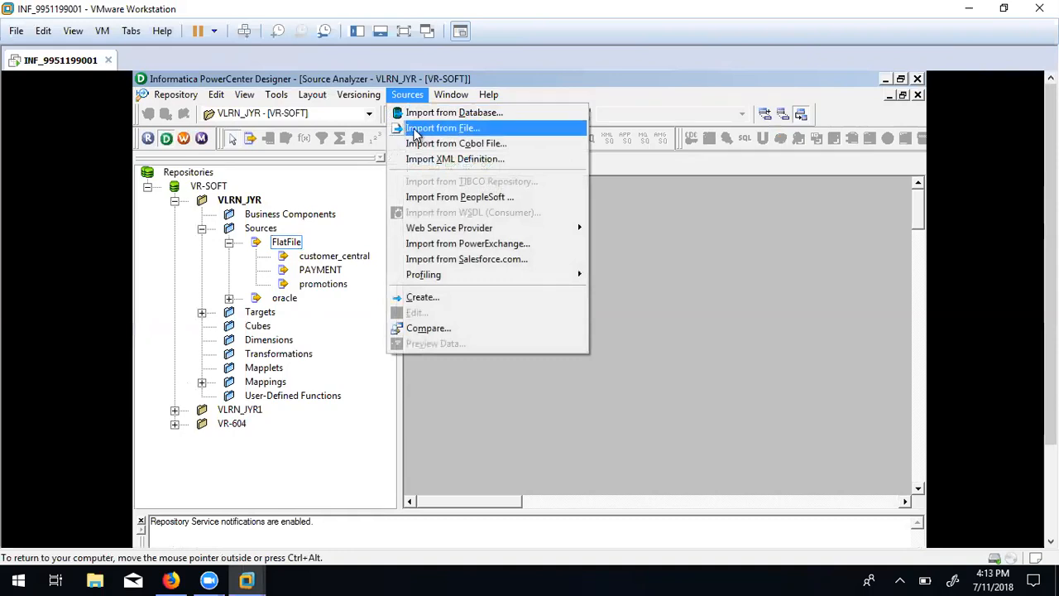
pyautogui.click(410, 133)
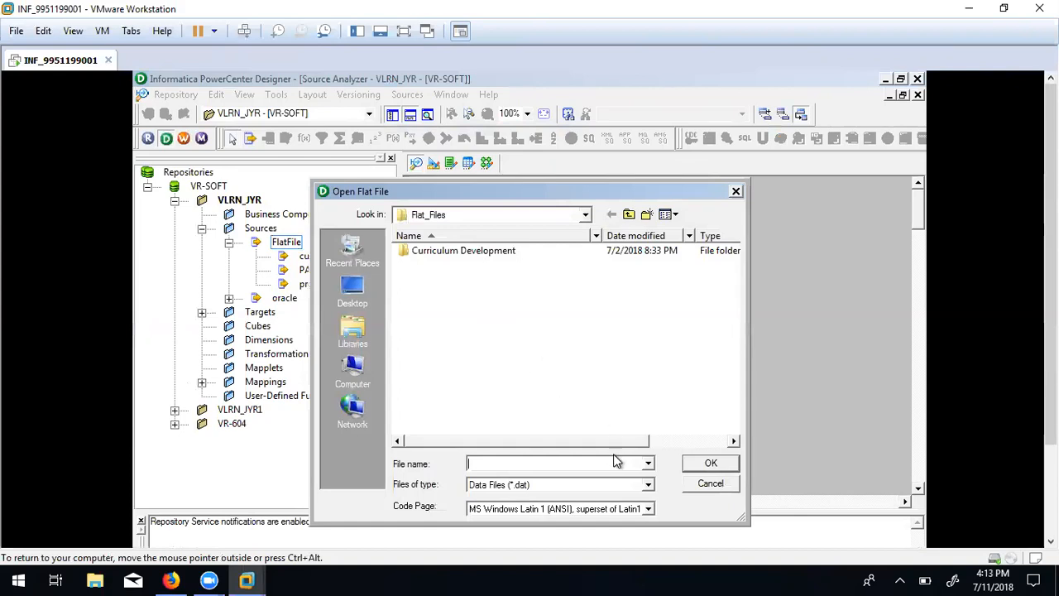
pyautogui.click(648, 484)
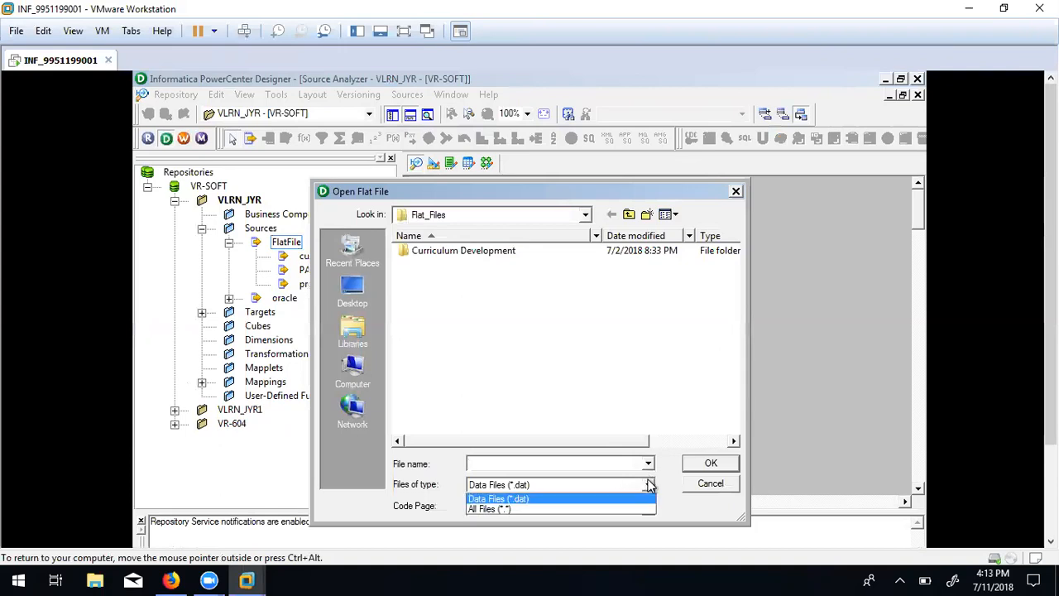
pyautogui.click(588, 509)
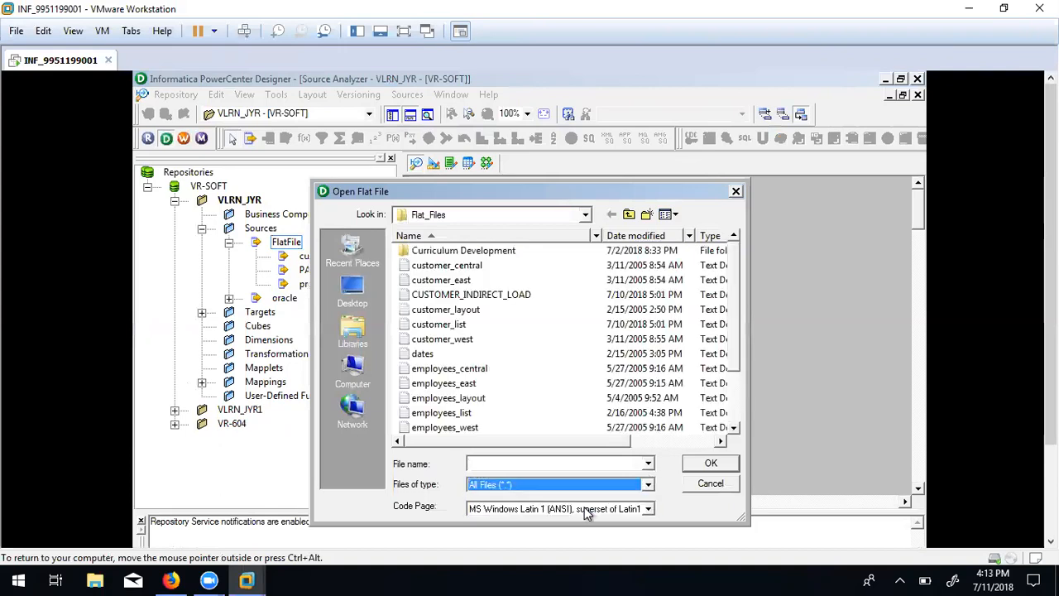
pyautogui.click(733, 427)
pyautogui.doubleClick(734, 428)
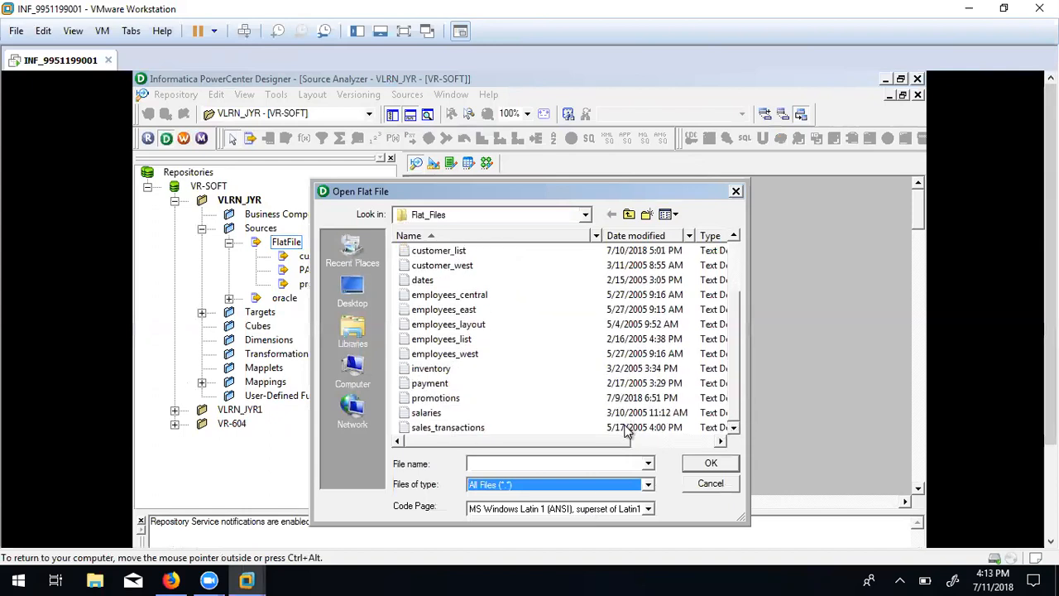
pyautogui.click(628, 427)
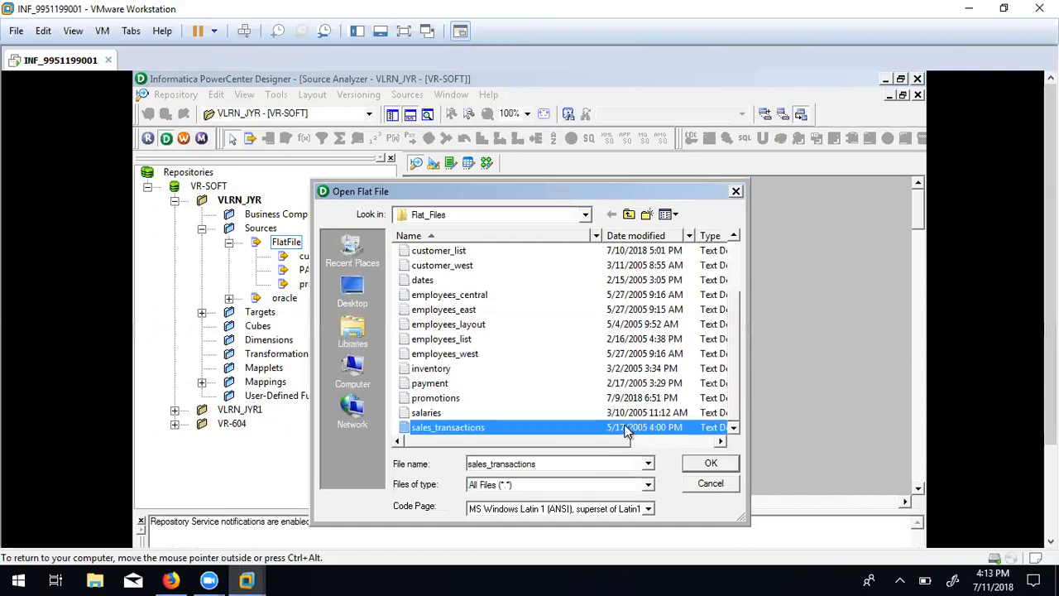
pyautogui.click(701, 466)
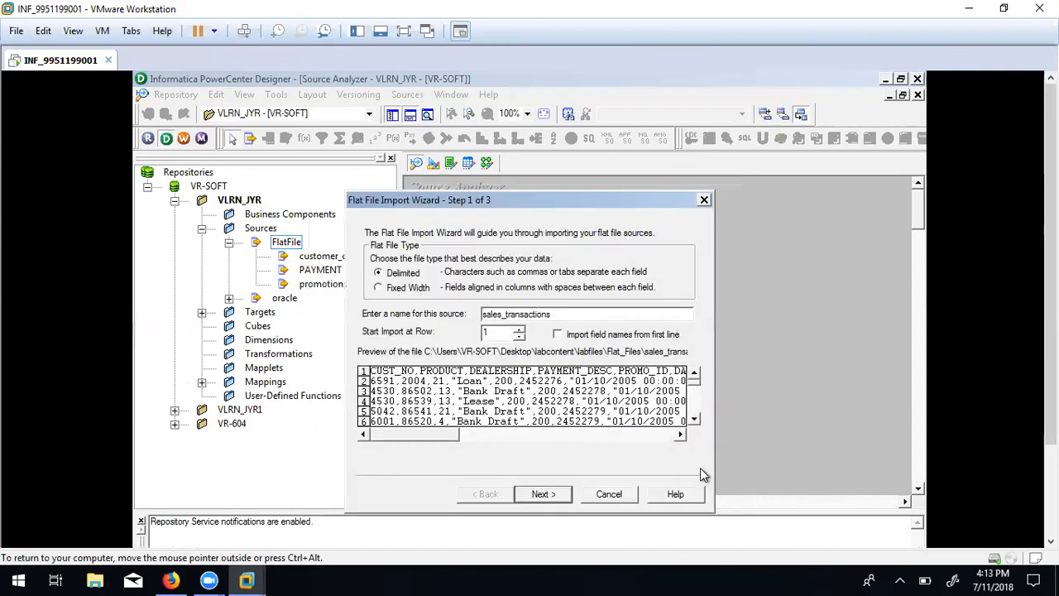
# Use the first line as field names and advance through the comma-delimited settings to column setup.
pyautogui.click(557, 335)
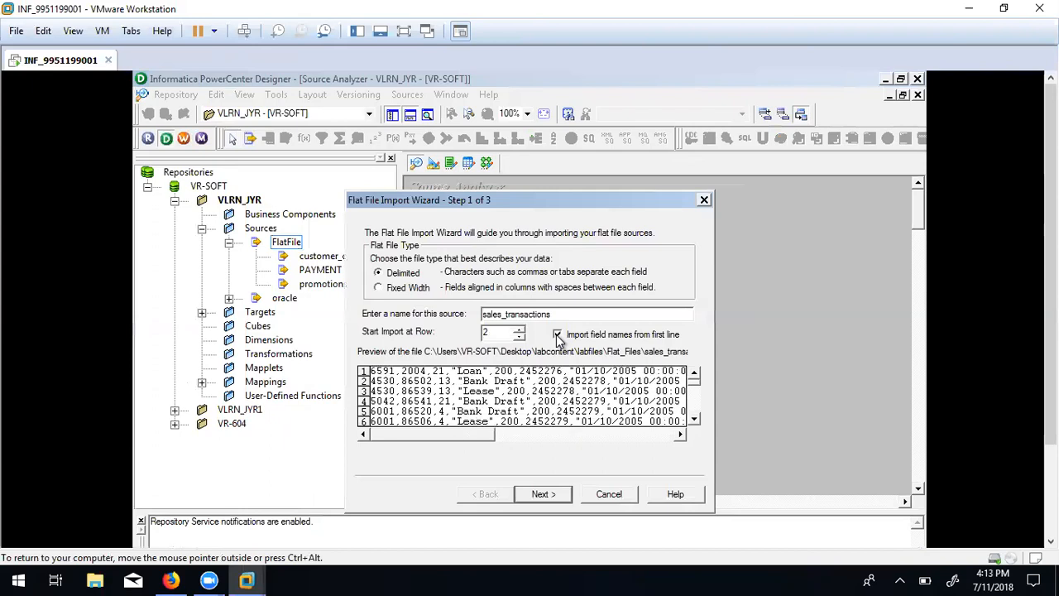
pyautogui.click(542, 494)
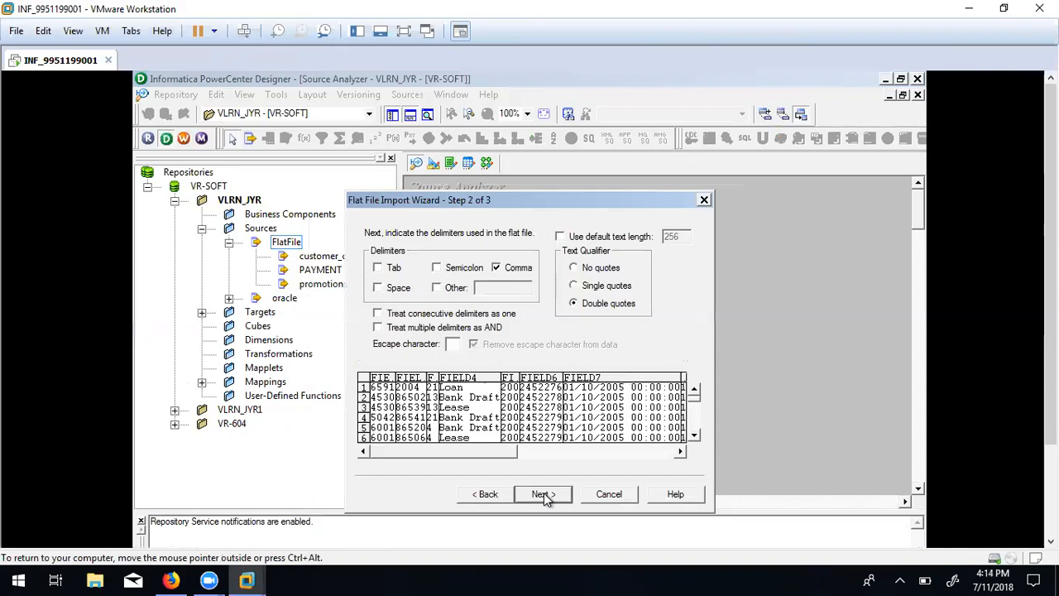
pyautogui.click(678, 454)
pyautogui.click(678, 454)
pyautogui.click(678, 454)
pyautogui.click(678, 454)
pyautogui.click(678, 454)
pyautogui.click(678, 454)
pyautogui.click(678, 454)
pyautogui.click(678, 454)
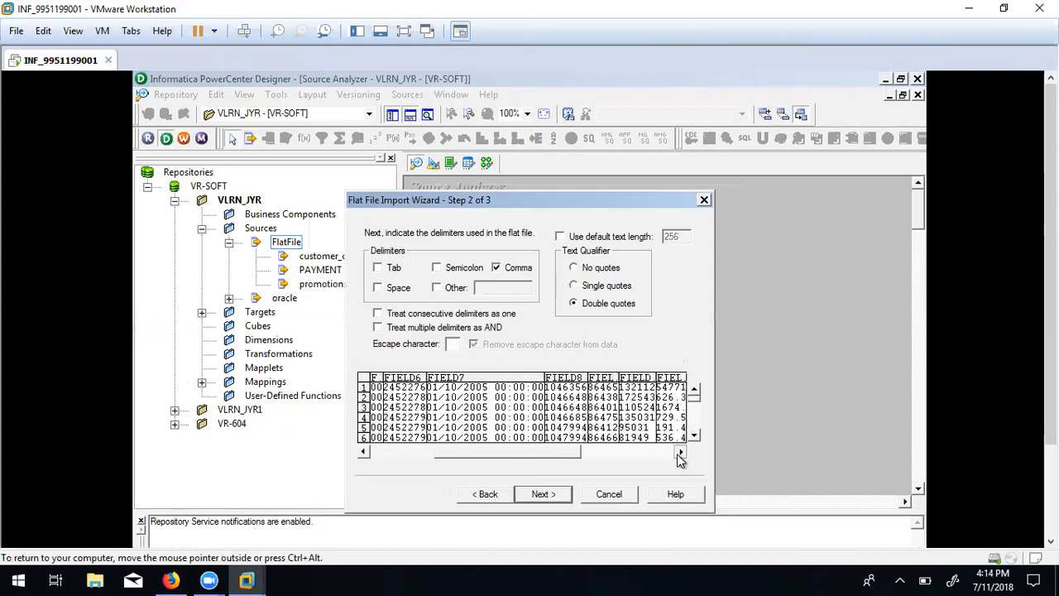
pyautogui.click(678, 454)
pyautogui.click(678, 454)
pyautogui.click(678, 454)
pyautogui.click(678, 455)
pyautogui.click(679, 454)
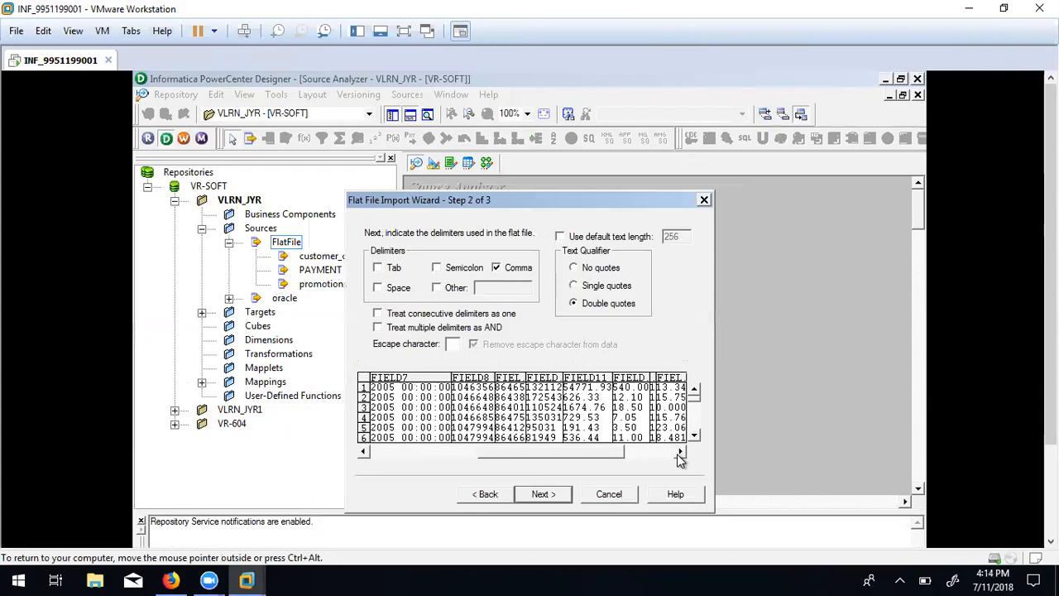
pyautogui.click(678, 454)
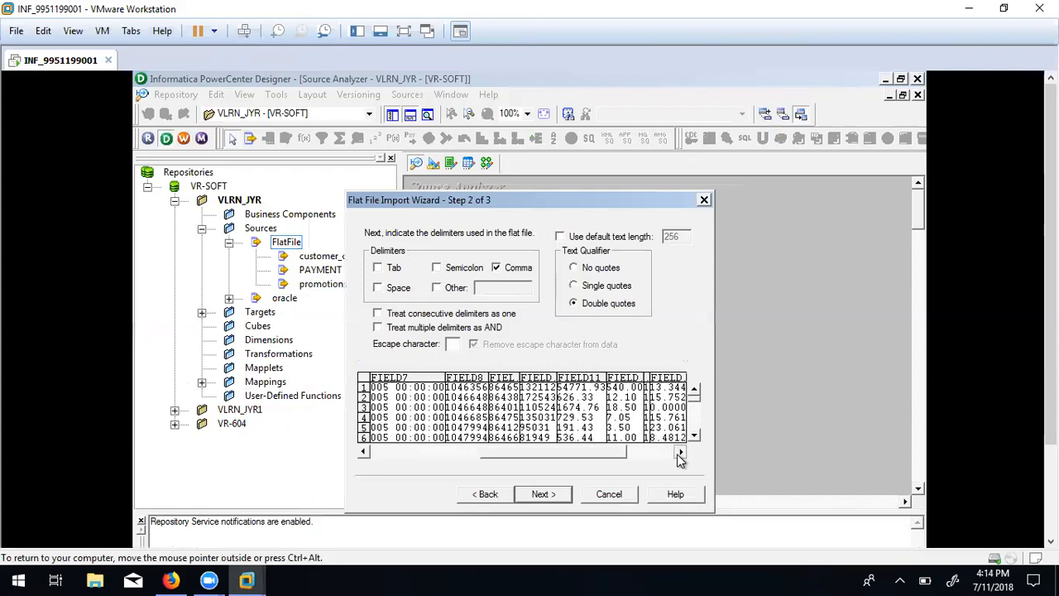
pyautogui.click(539, 494)
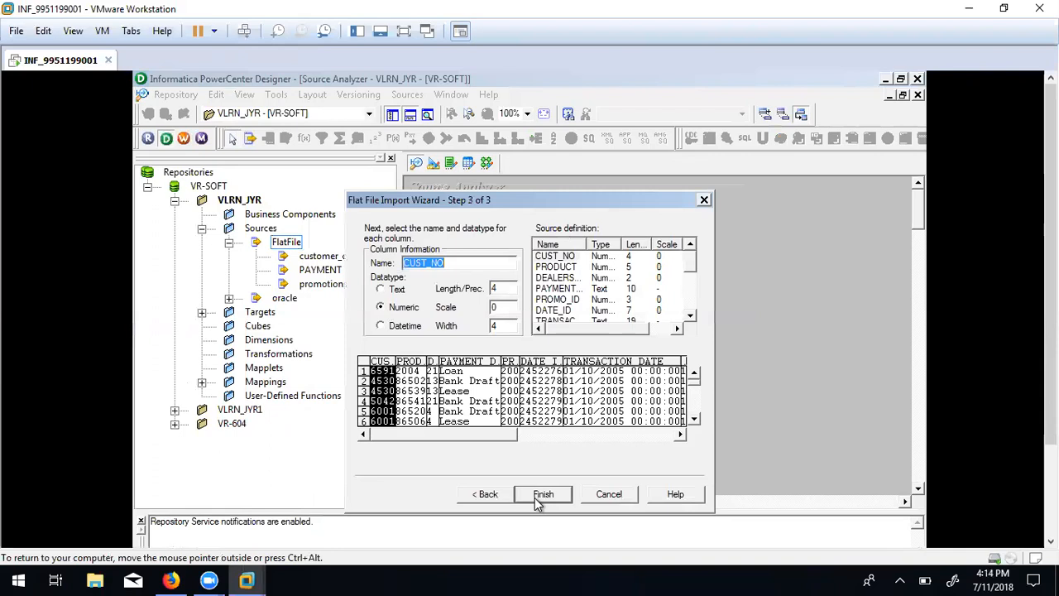
# Set the TRANSACTION_DATE field's datatype to datetime.
pyautogui.click(690, 315)
pyautogui.click(689, 315)
pyautogui.click(690, 315)
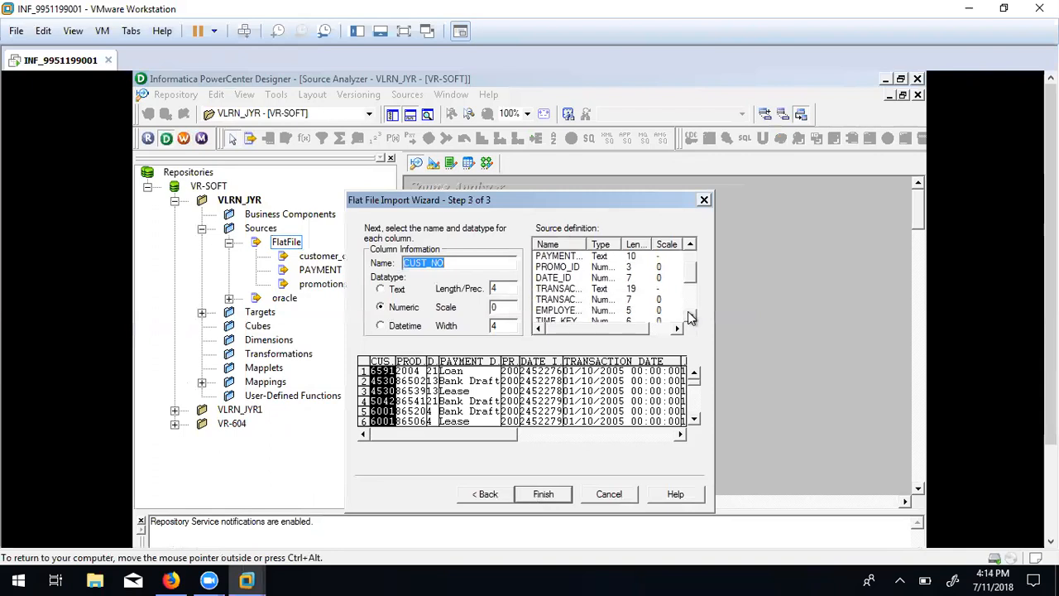
pyautogui.click(607, 287)
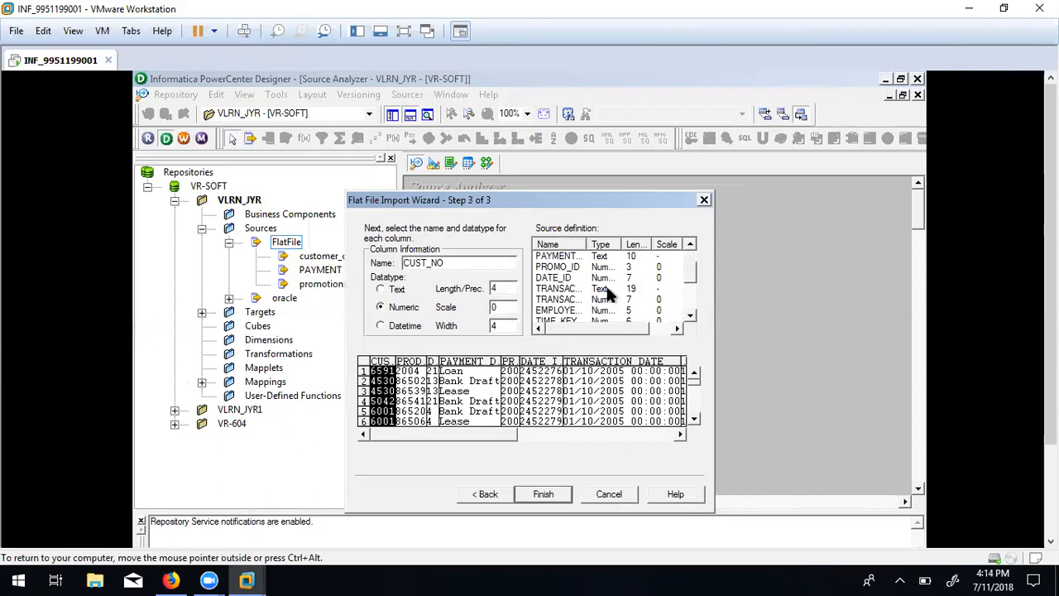
pyautogui.click(545, 288)
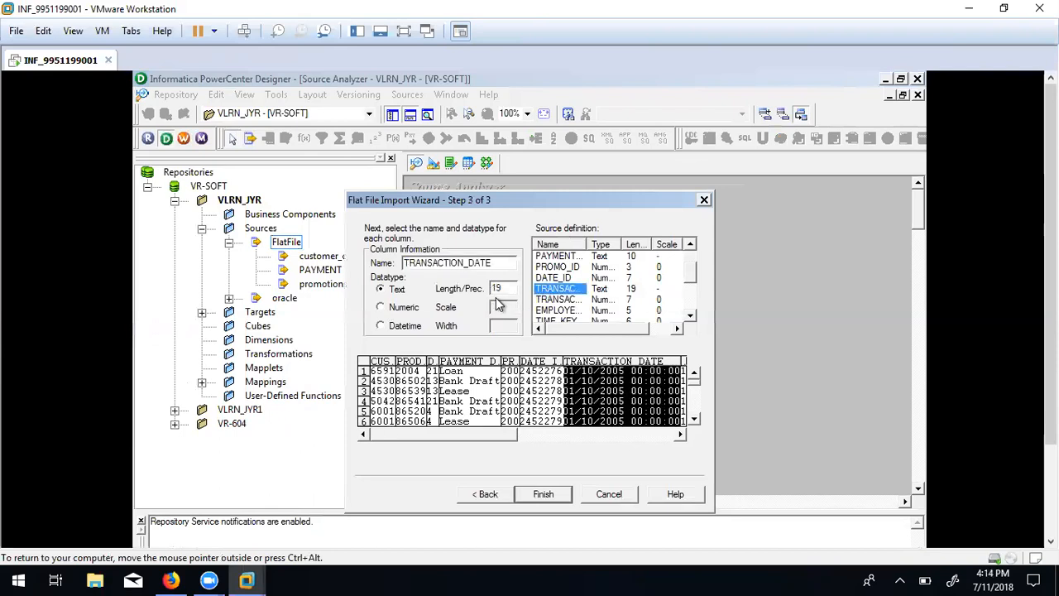
pyautogui.click(381, 326)
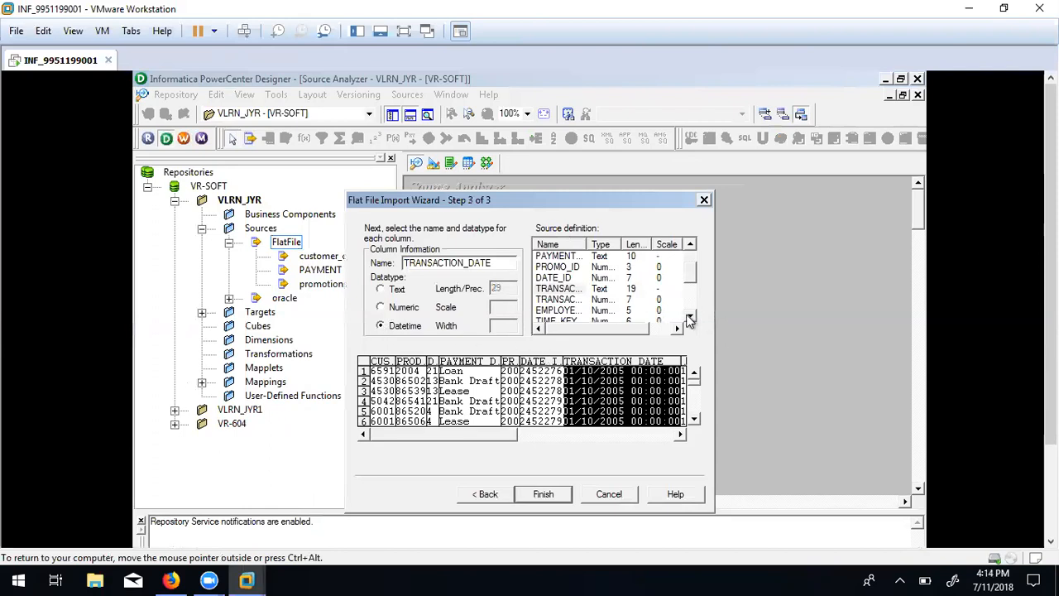
# Review the remaining fields and preview columns, then finish the sales_transactions import.
pyautogui.click(689, 318)
pyautogui.click(690, 317)
pyautogui.click(691, 319)
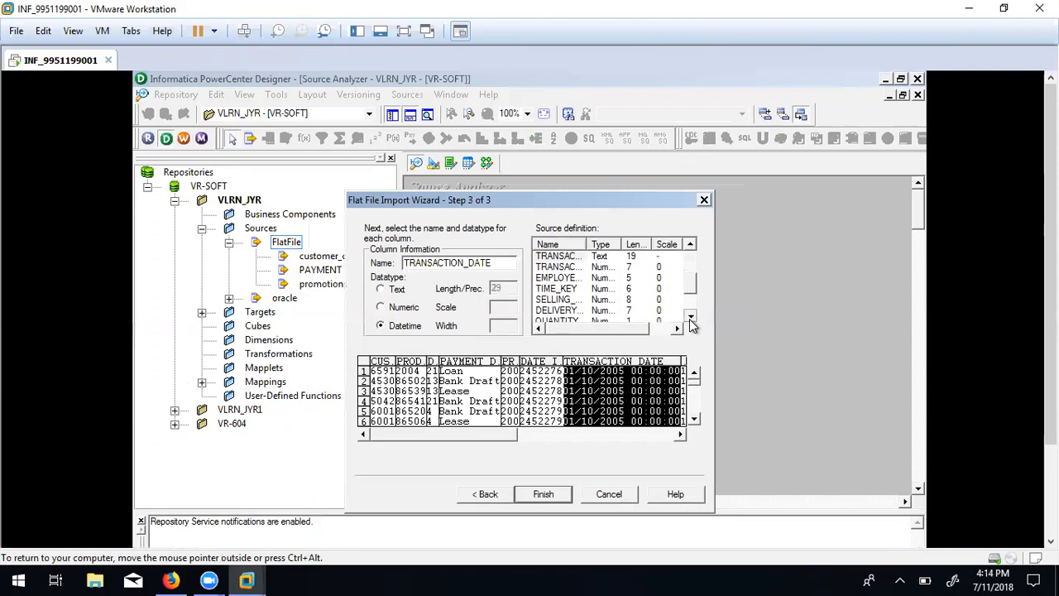
pyautogui.click(678, 435)
pyautogui.click(678, 435)
pyautogui.click(678, 435)
pyautogui.click(678, 435)
pyautogui.click(678, 435)
pyautogui.click(678, 435)
pyautogui.click(679, 435)
pyautogui.click(678, 435)
pyautogui.click(678, 435)
pyautogui.click(678, 435)
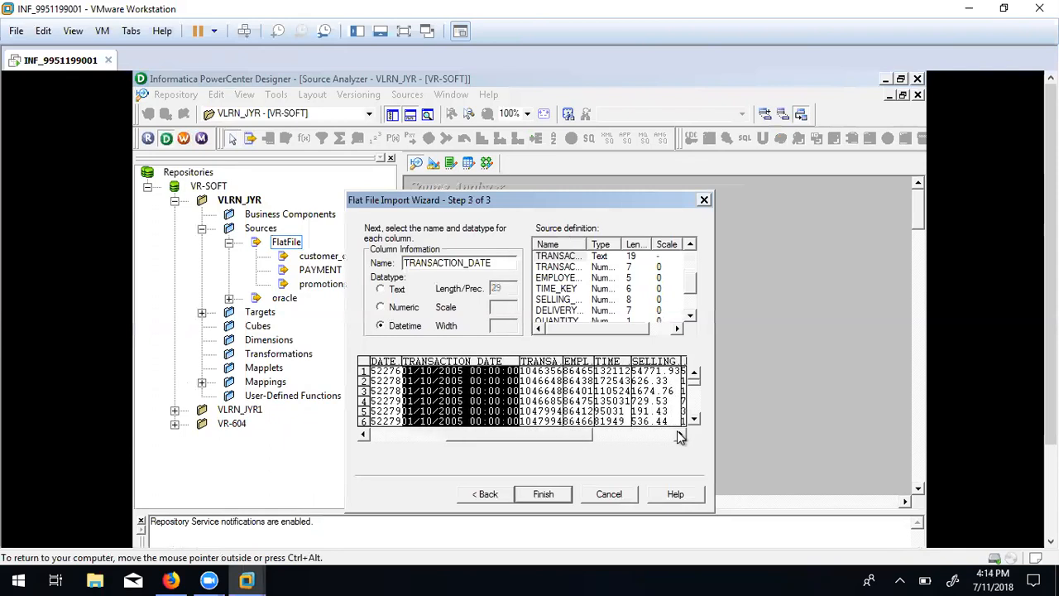
pyautogui.click(678, 435)
pyautogui.click(678, 435)
pyautogui.click(678, 435)
pyautogui.click(678, 435)
pyautogui.click(679, 435)
pyautogui.click(678, 435)
pyautogui.click(678, 435)
pyautogui.click(678, 435)
pyautogui.click(679, 435)
pyautogui.click(679, 435)
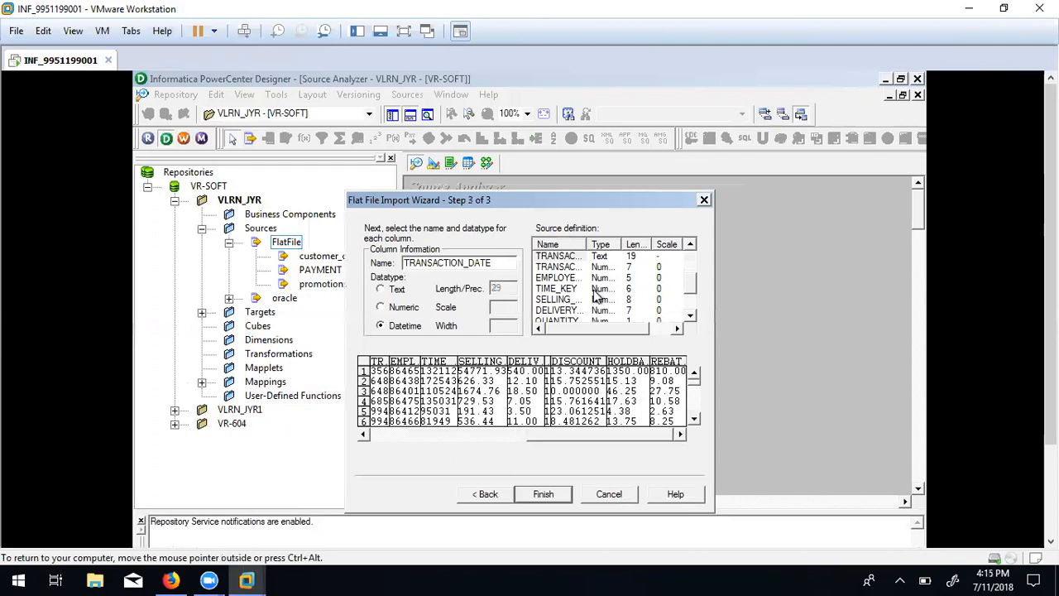
pyautogui.click(543, 494)
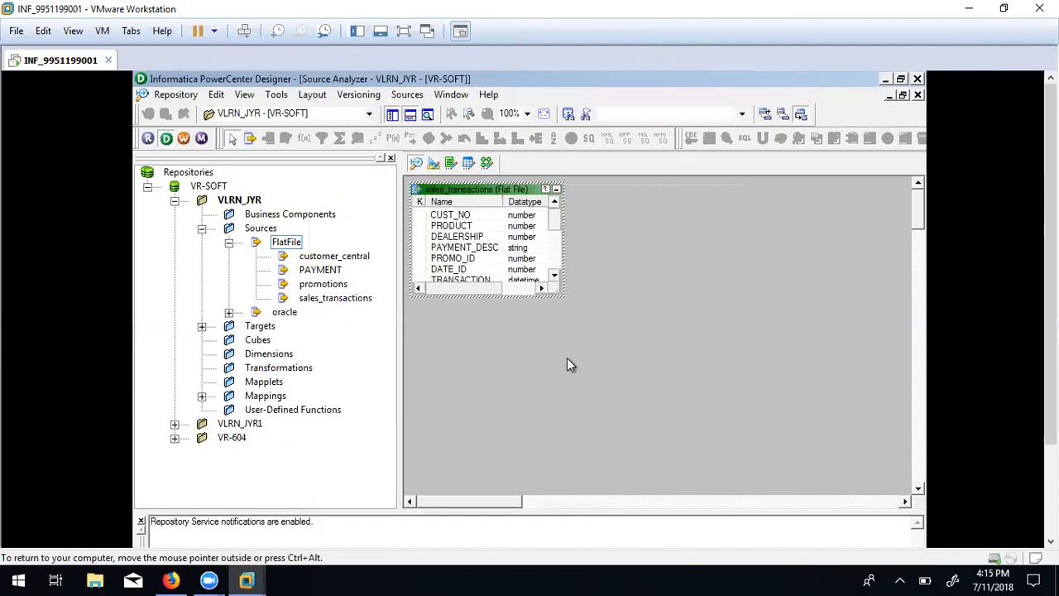
# Scroll the new sales_transactions source's column list, then show the Unit 5 Lab A slide.
pyautogui.click(554, 276)
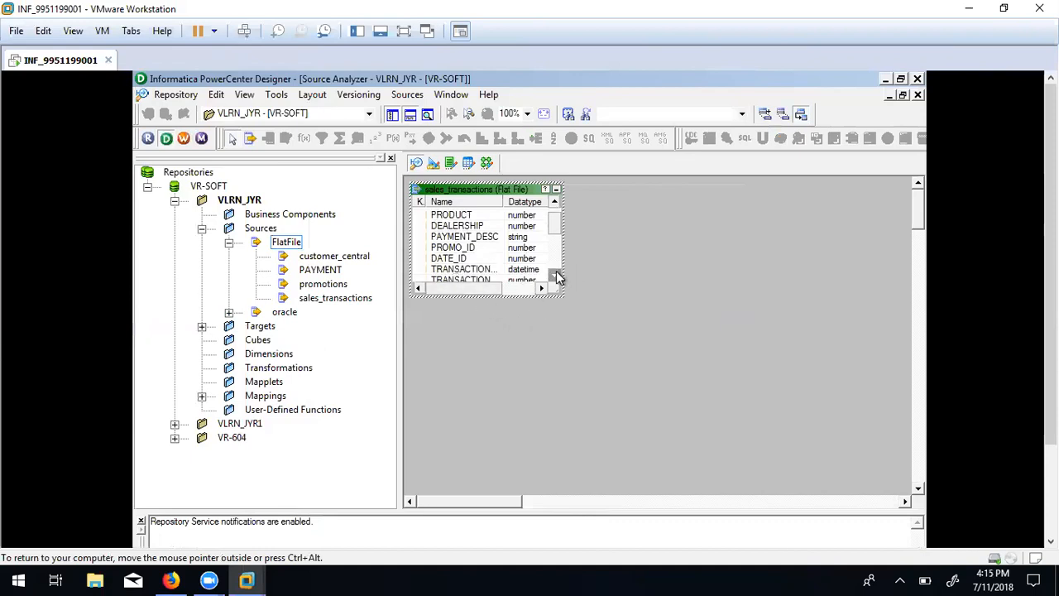
pyautogui.click(554, 275)
pyautogui.click(554, 275)
pyautogui.click(554, 275)
pyautogui.click(554, 276)
pyautogui.click(554, 275)
pyautogui.click(554, 275)
pyautogui.click(554, 275)
pyautogui.click(554, 275)
pyautogui.click(554, 275)
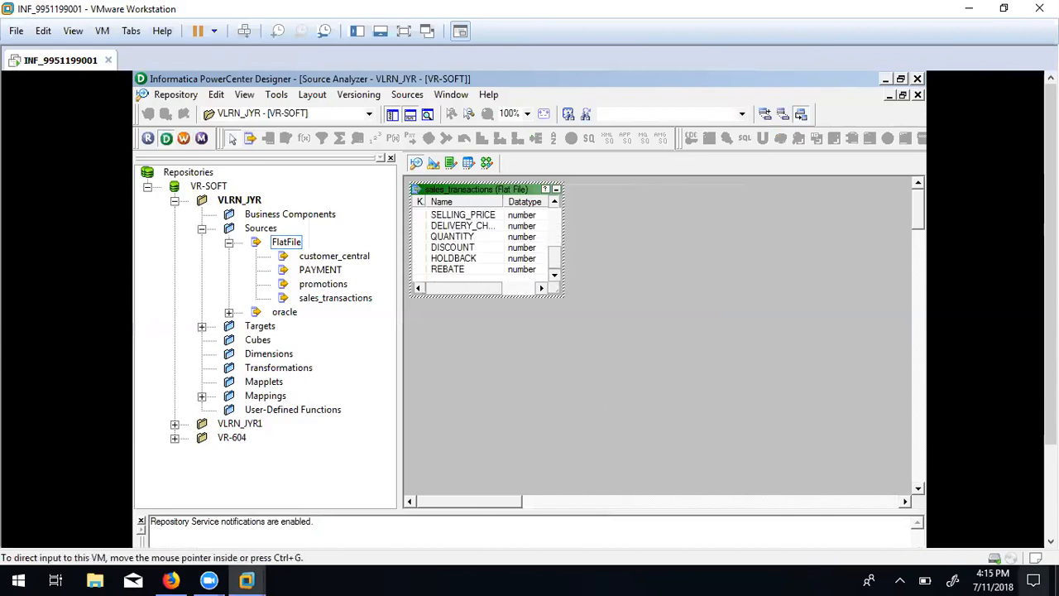
pyautogui.click(1050, 541)
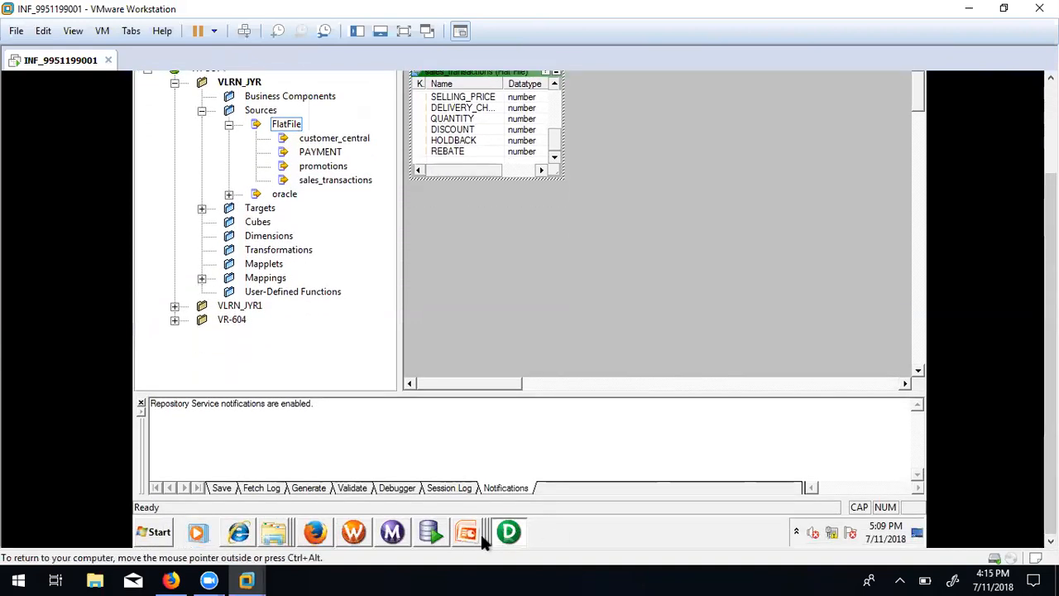
pyautogui.moveTo(478, 533)
pyautogui.click(449, 498)
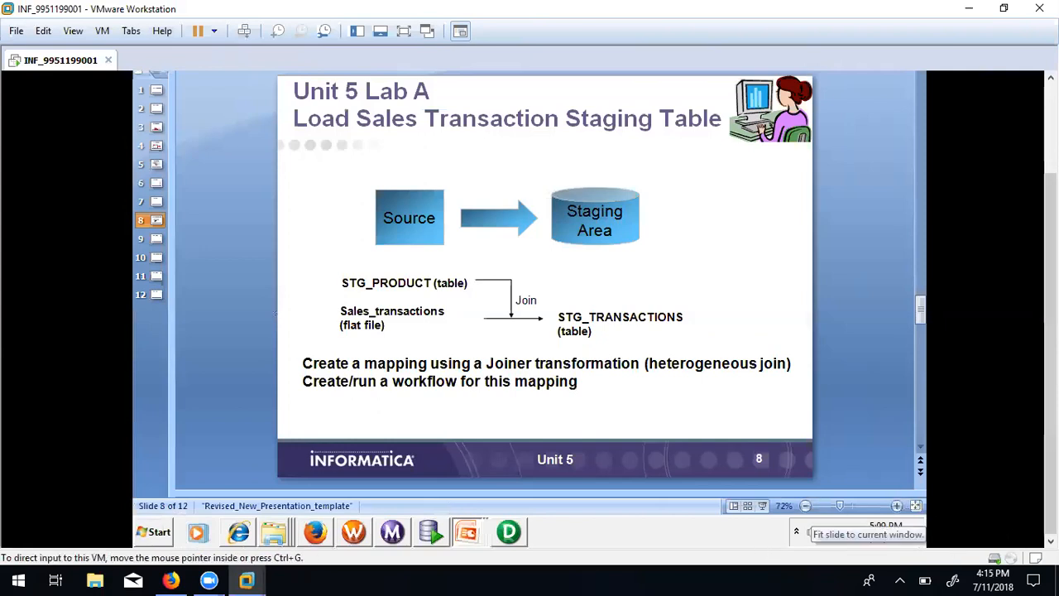
pyautogui.click(510, 534)
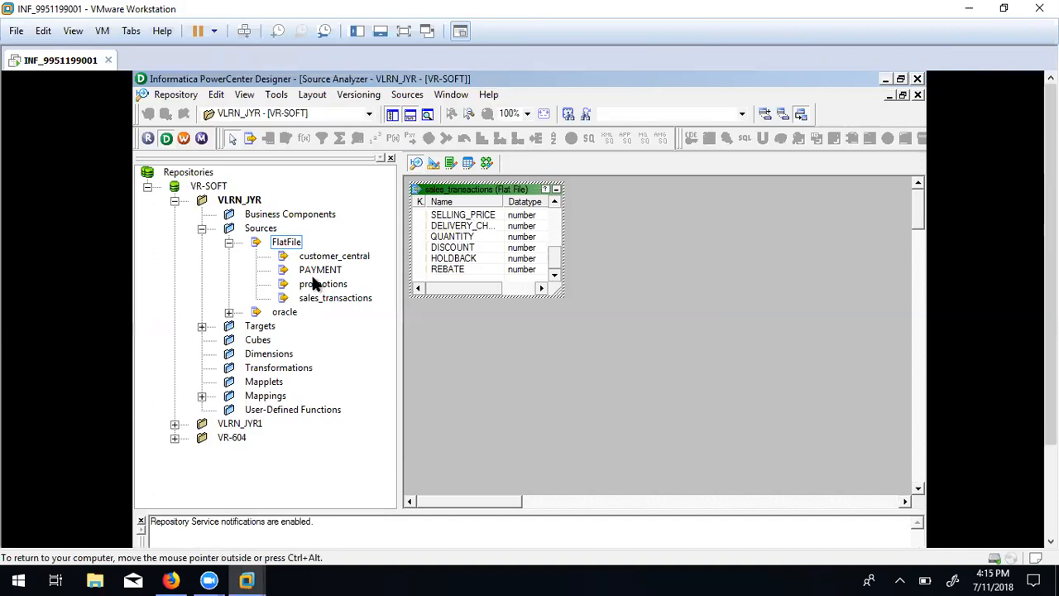
# Expand the oracle source folder to list DEALERSHIP, PRODUCT and PRODUCT_COST, then start Import from Database.
pyautogui.click(229, 314)
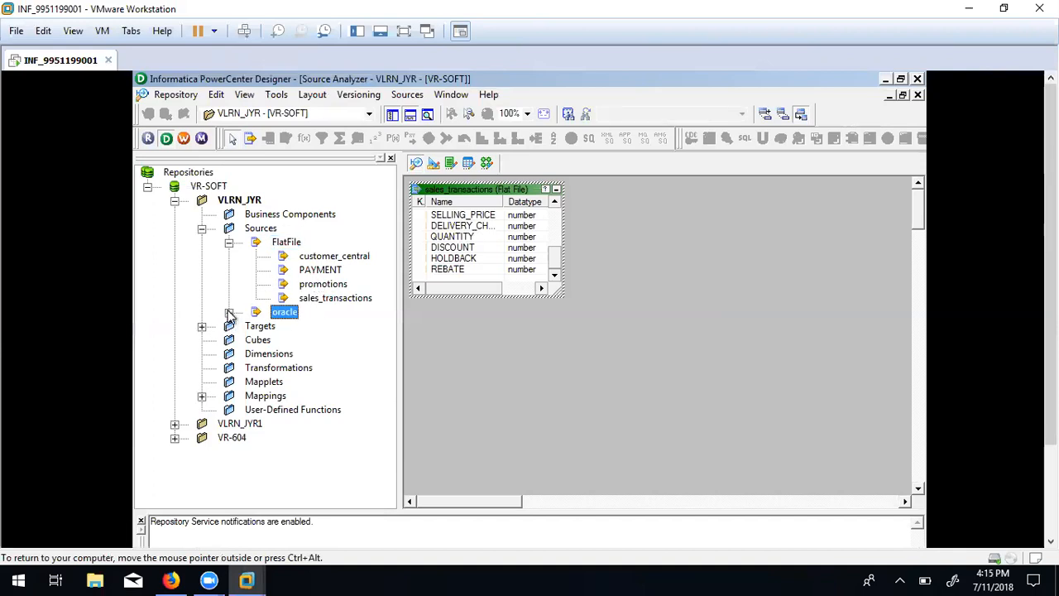
pyautogui.click(230, 313)
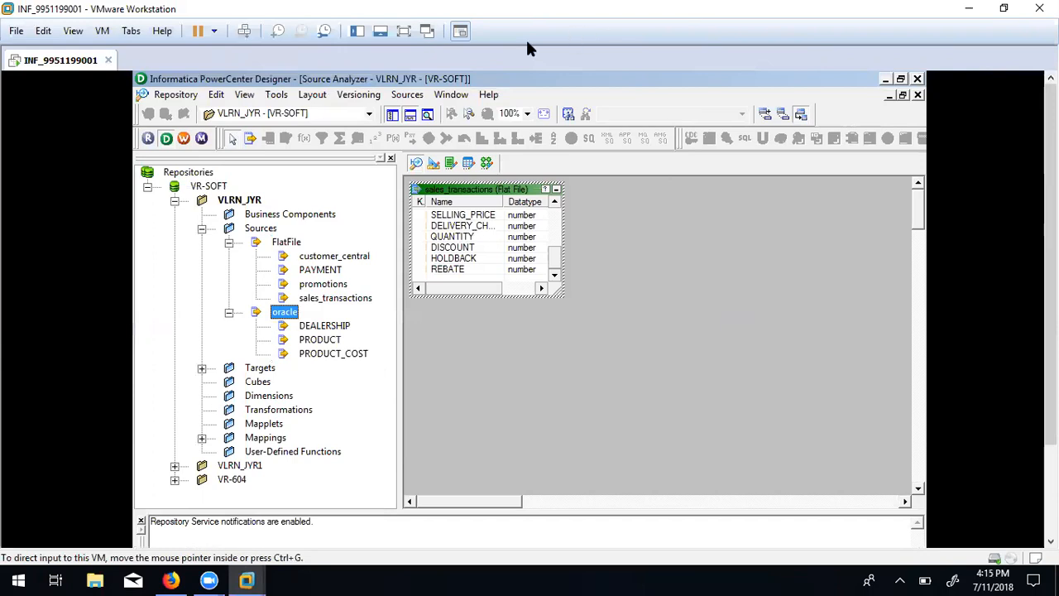
pyautogui.click(405, 97)
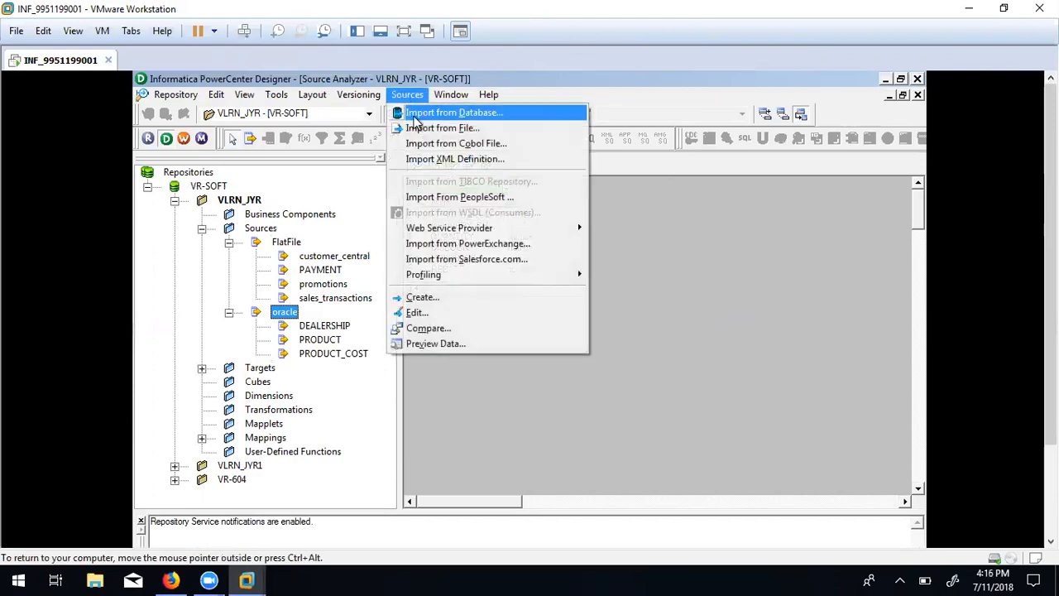
pyautogui.click(415, 117)
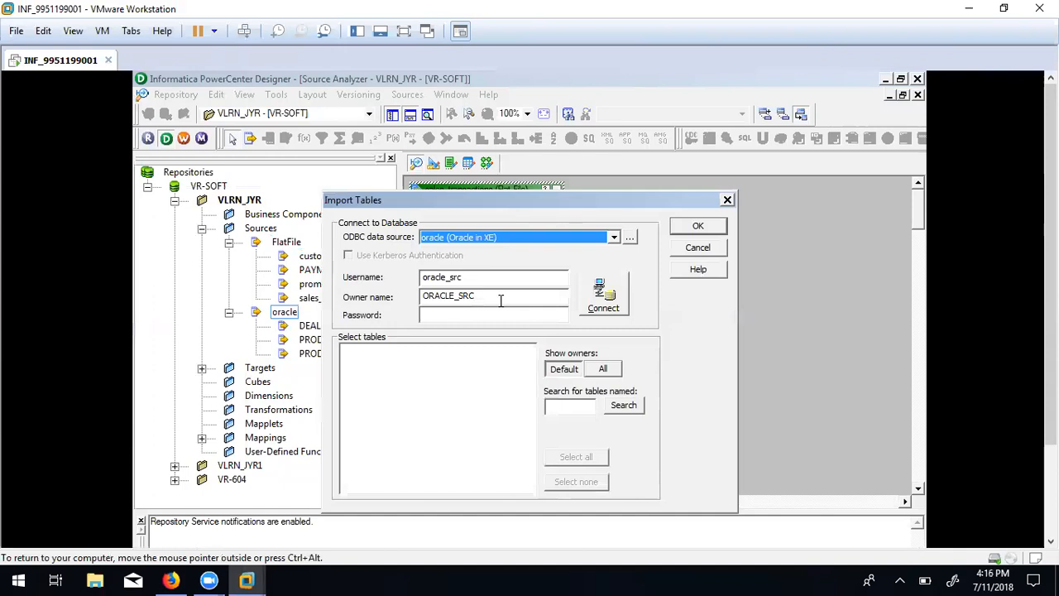
# Connect to the oracle data source as ORACLE_TGT with owner ORACLE_TGT and its password.
pyautogui.click(466, 276)
pyautogui.press('BackSpace')
pyautogui.press('BackSpace')
pyautogui.press('BackSpace')
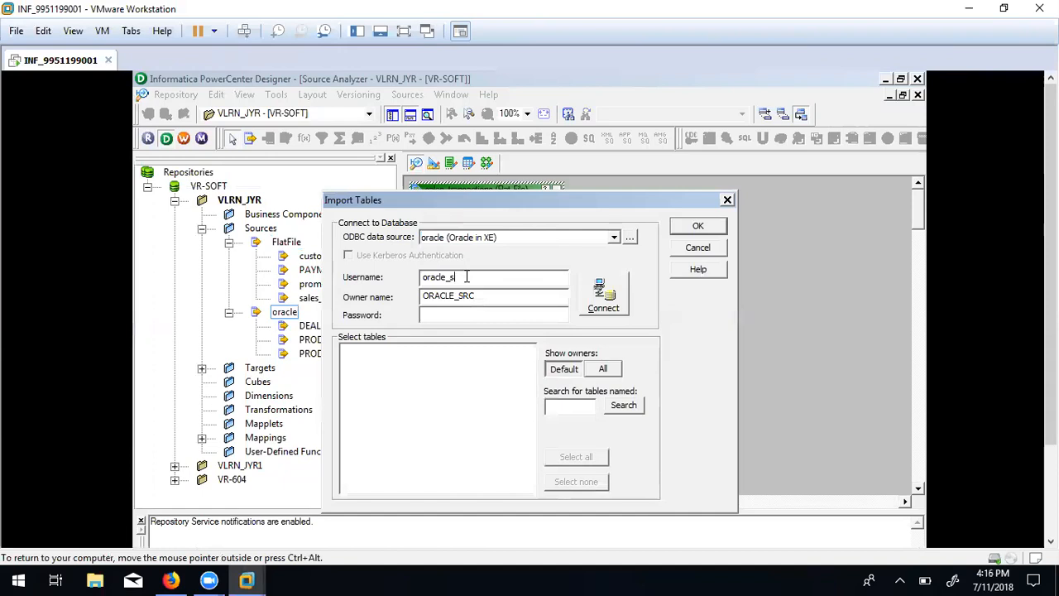
pyautogui.write('TR')
pyautogui.write('G')
pyautogui.click(477, 296)
pyautogui.click(474, 281)
pyautogui.press('BackSpace')
pyautogui.press('BackSpace')
pyautogui.write('GT')
pyautogui.click(482, 296)
pyautogui.click(425, 313)
pyautogui.moveTo(421, 295)
pyautogui.mouseDown()
pyautogui.moveTo(457, 295)
pyautogui.moveTo(427, 295)
pyautogui.mouseUp()
pyautogui.click(426, 314)
pyautogui.write('e')
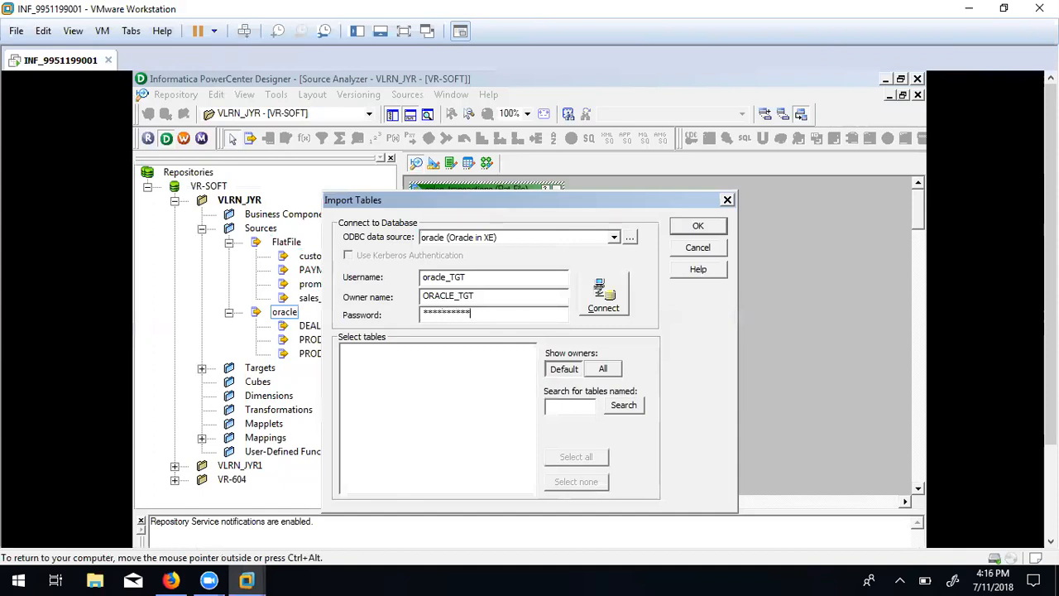
pyautogui.click(603, 306)
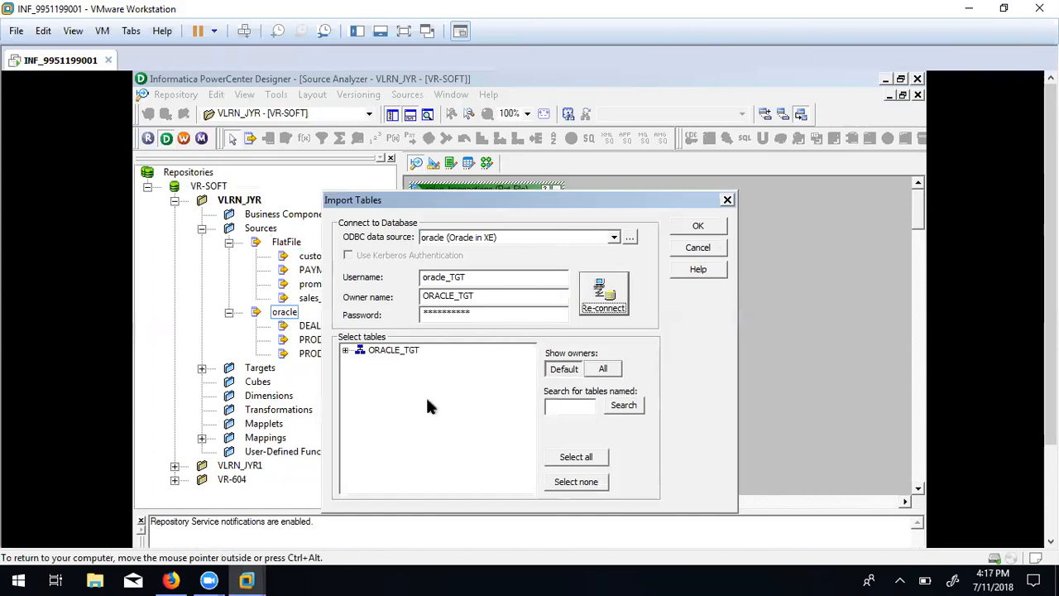
# Expand ORACLE_TGT > TABLES and import the STG_TRANSACTIONS table.
pyautogui.click(345, 350)
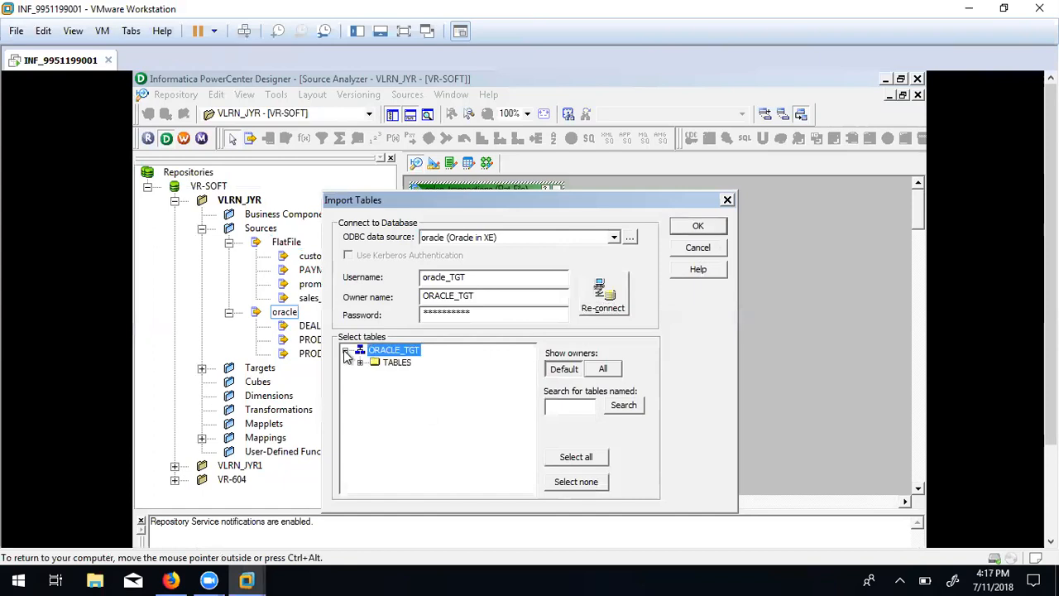
pyautogui.click(359, 362)
pyautogui.moveTo(529, 398); pyautogui.dragTo(529, 454)
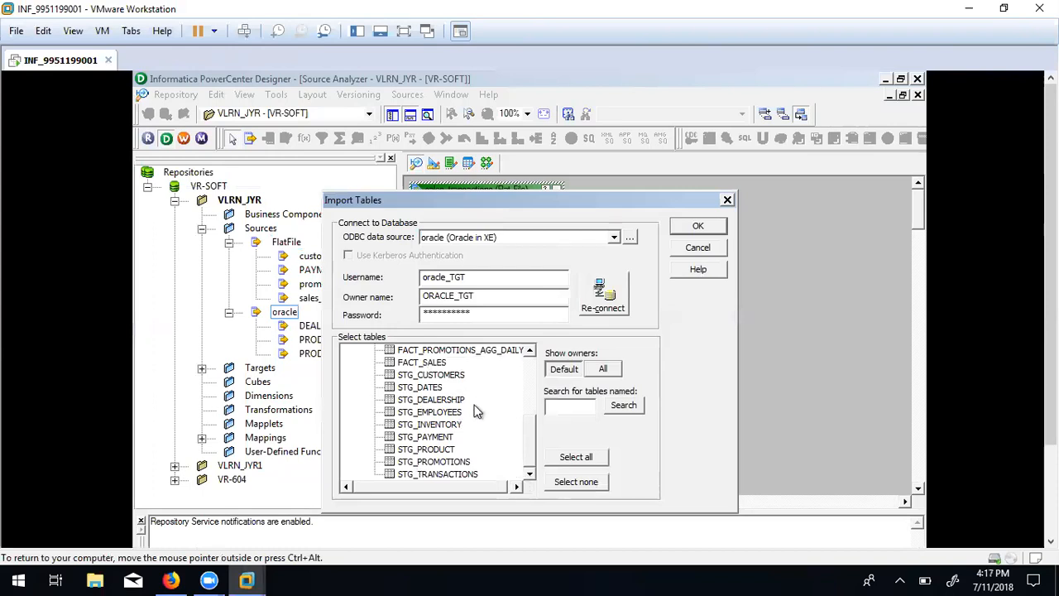
pyautogui.click(409, 475)
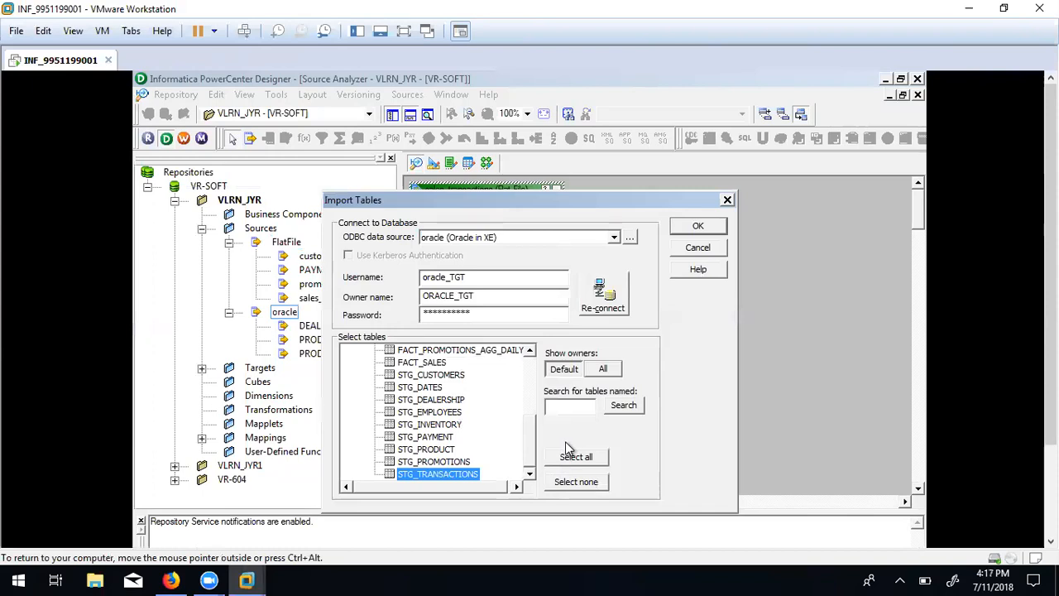
pyautogui.click(699, 227)
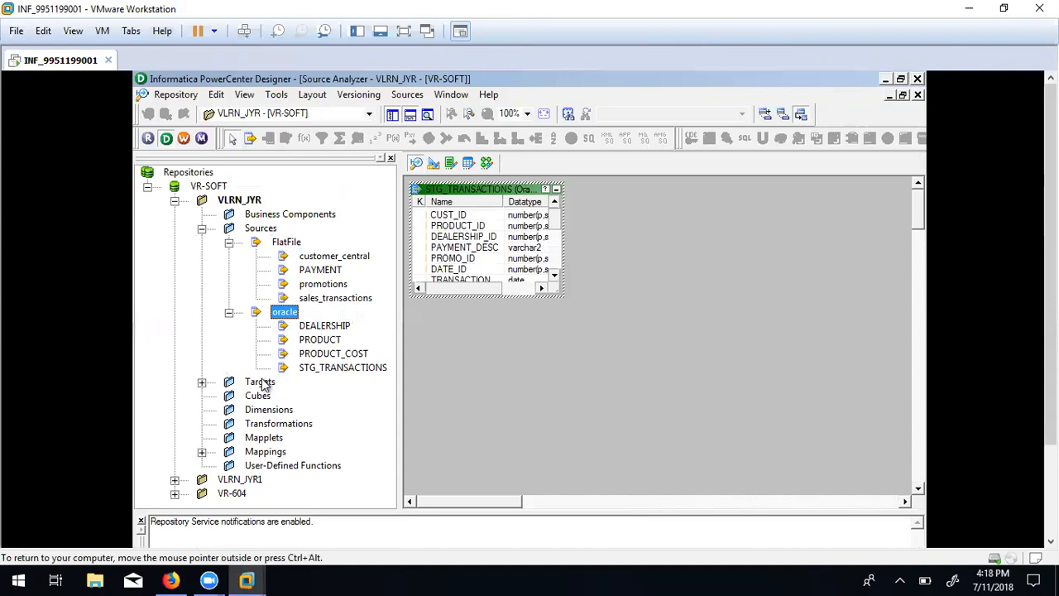
# Expand Targets, restore Designer to full size, and switch to the M_STG_TRANSACTIONS Mapping Designer.
pyautogui.click(233, 387)
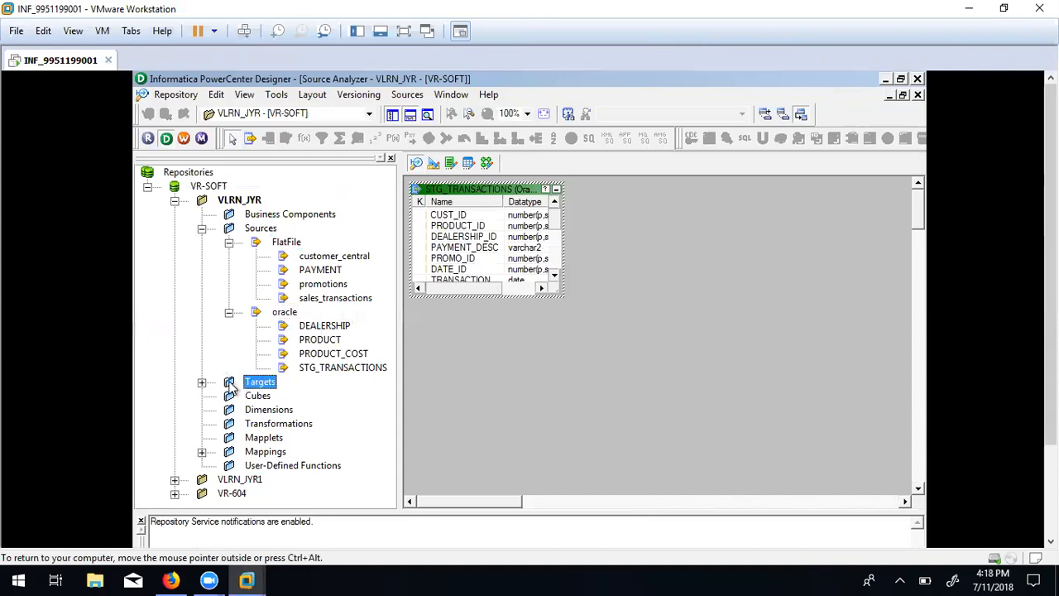
pyautogui.doubleClick(233, 387)
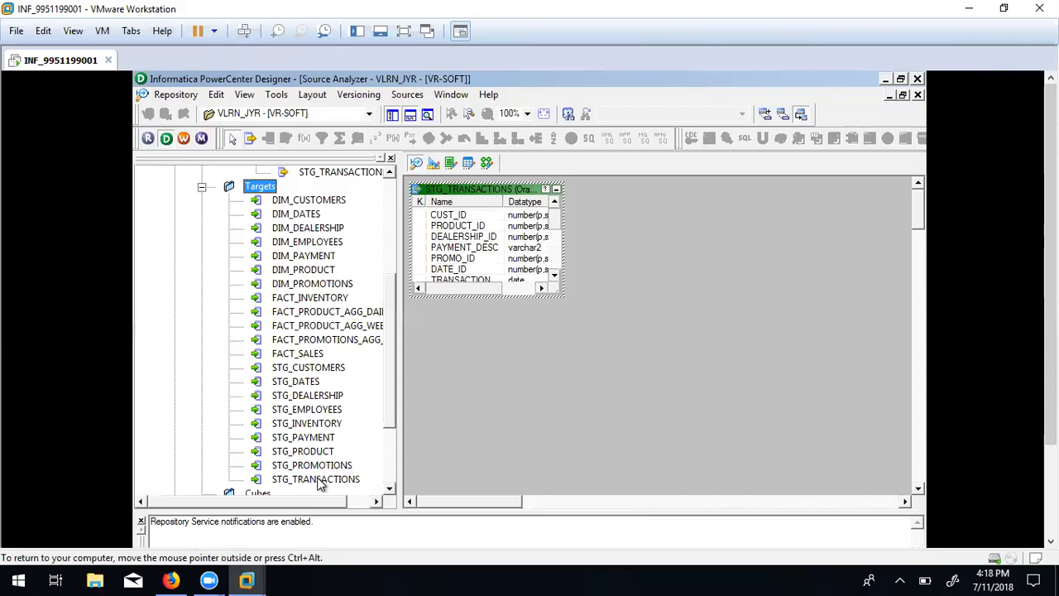
pyautogui.click(388, 488)
pyautogui.click(388, 489)
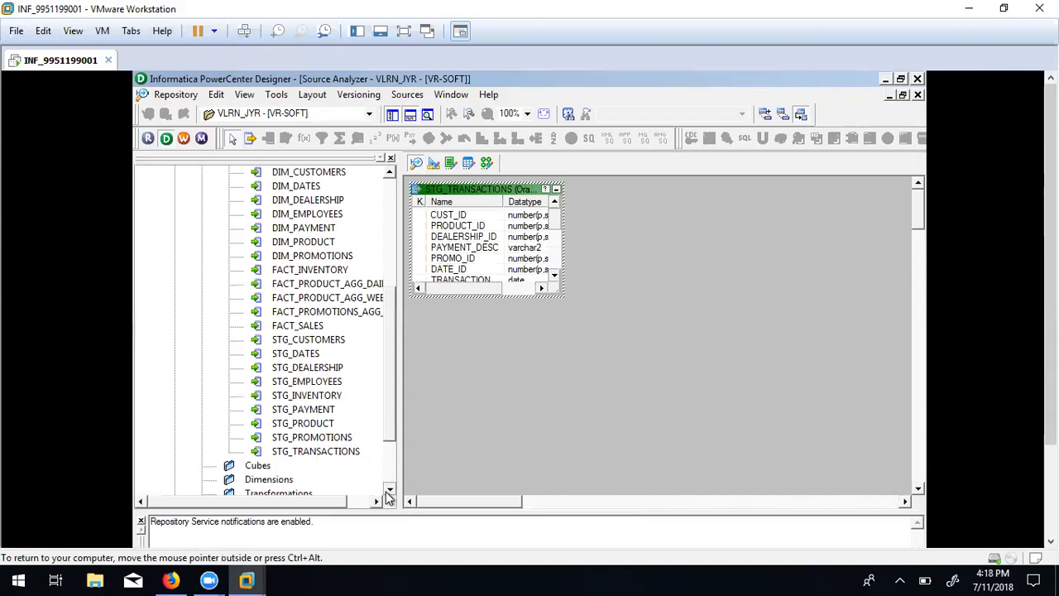
pyautogui.moveTo(389, 175); pyautogui.dragTo(389, 175)
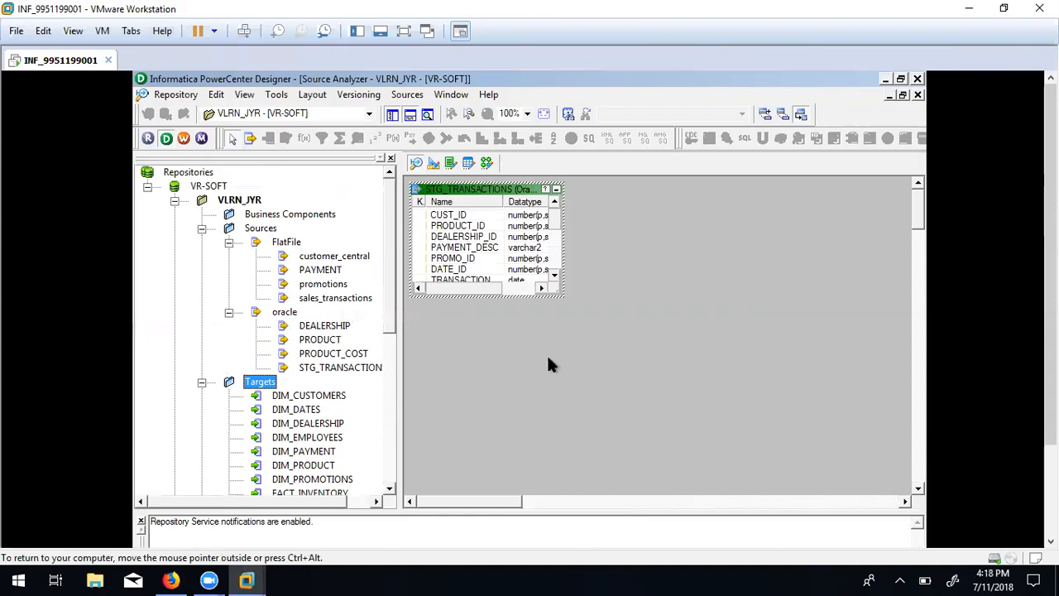
pyautogui.click(900, 79)
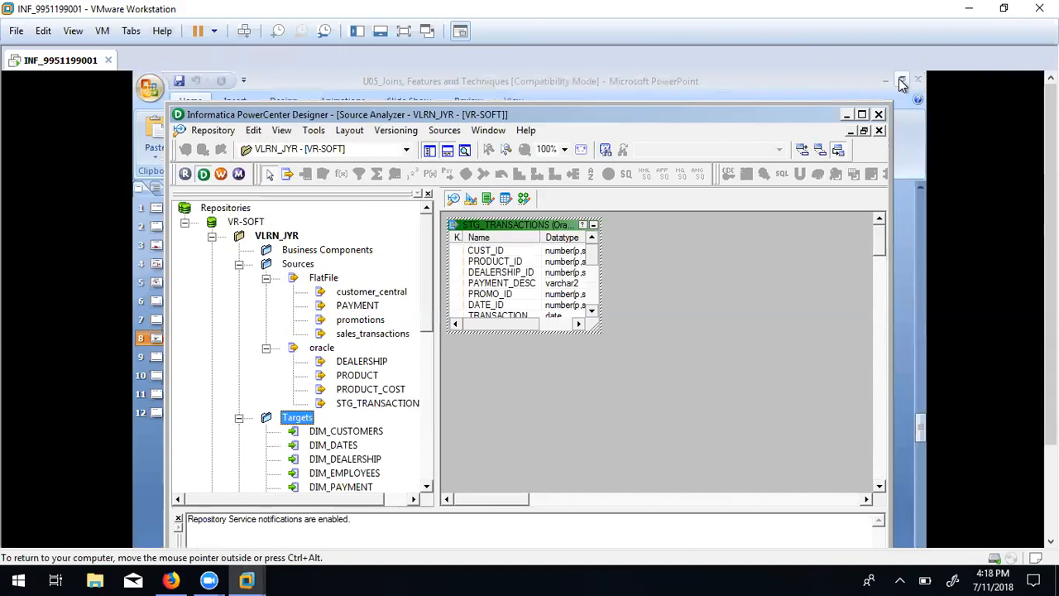
pyautogui.click(861, 117)
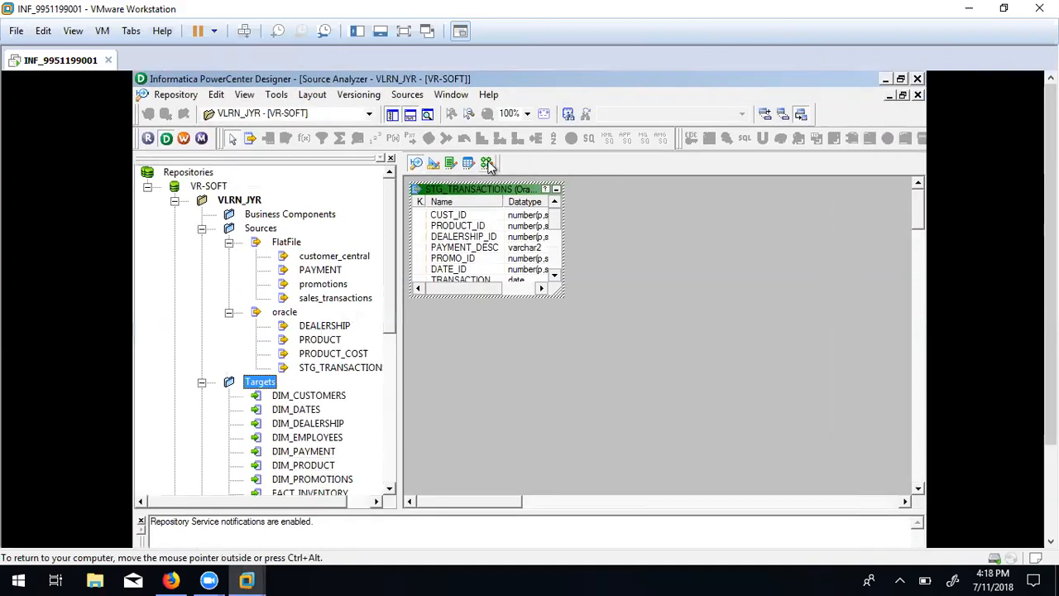
pyautogui.click(522, 198)
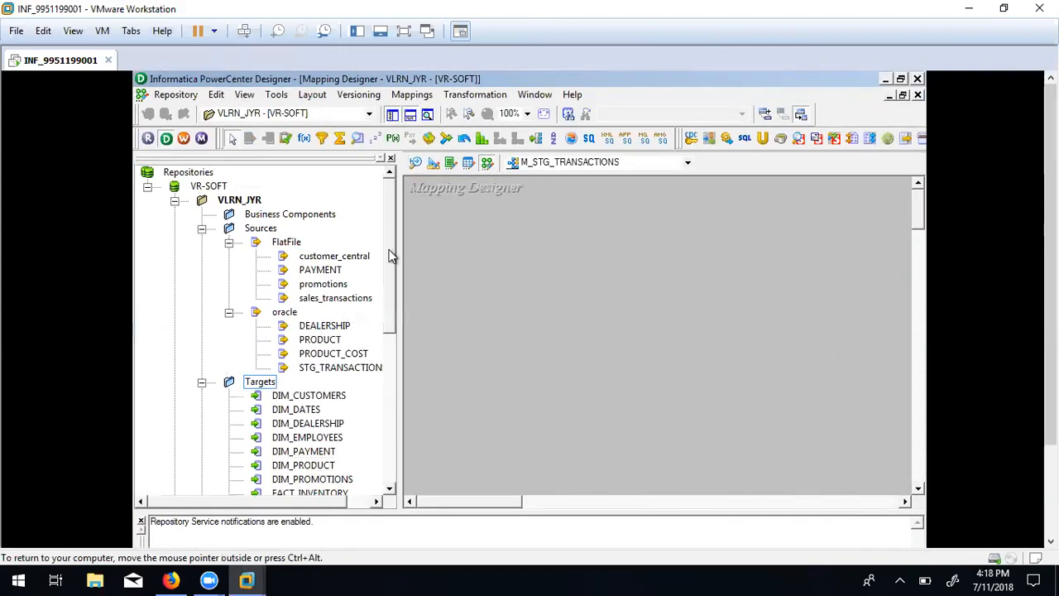
# Drag sales_transactions and STG_TRANSACTIONS onto the mapping canvas.
pyautogui.click(341, 300)
pyautogui.moveTo(331, 304); pyautogui.dragTo(498, 252)
pyautogui.moveTo(337, 372); pyautogui.dragTo(535, 453)
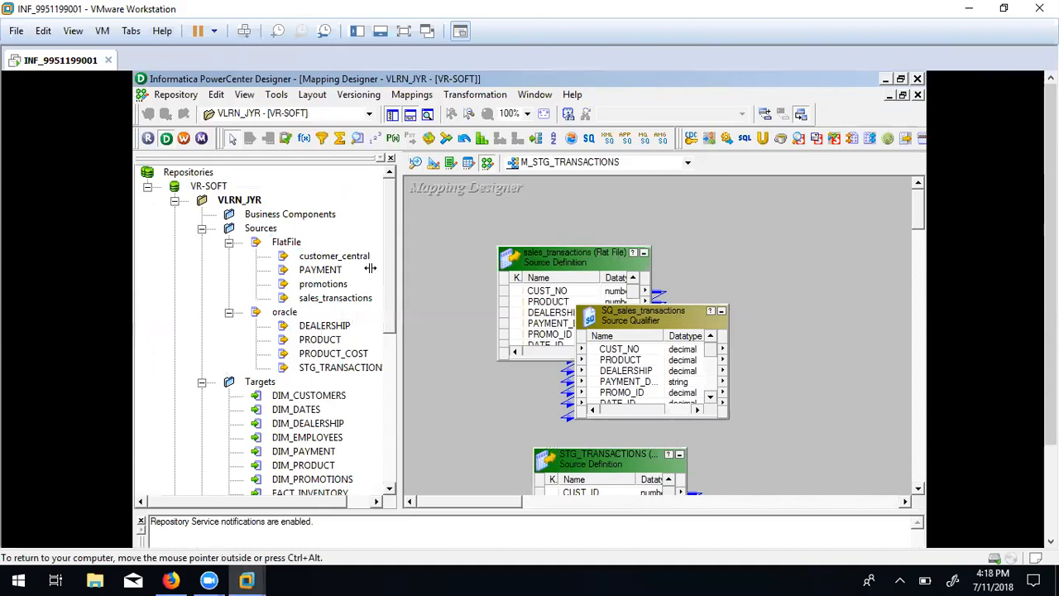
pyautogui.moveTo(392, 271); pyautogui.dragTo(394, 420)
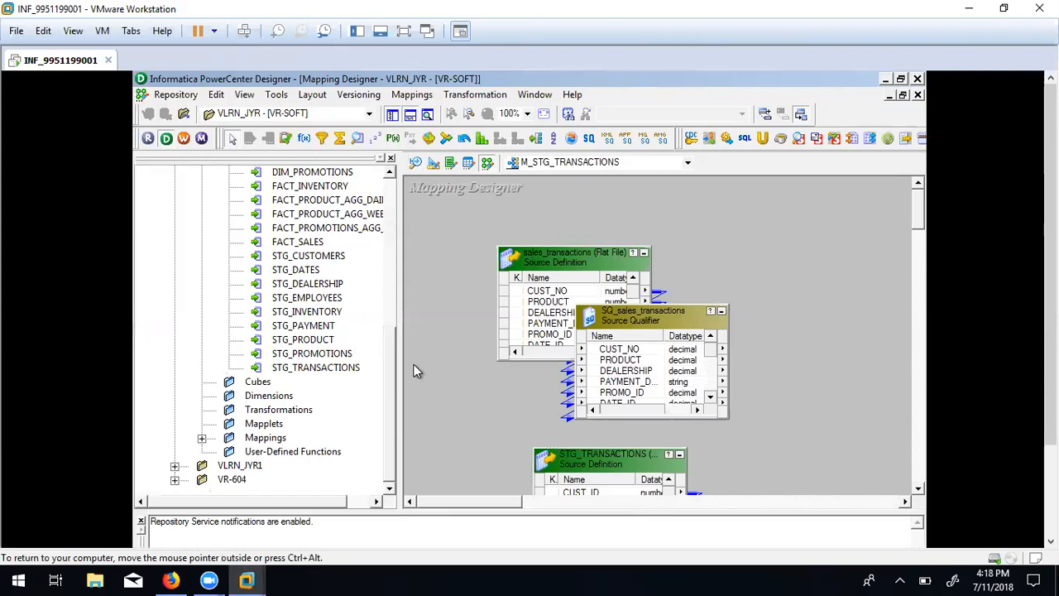
pyautogui.moveTo(1050, 306); pyautogui.dragTo(1050, 401)
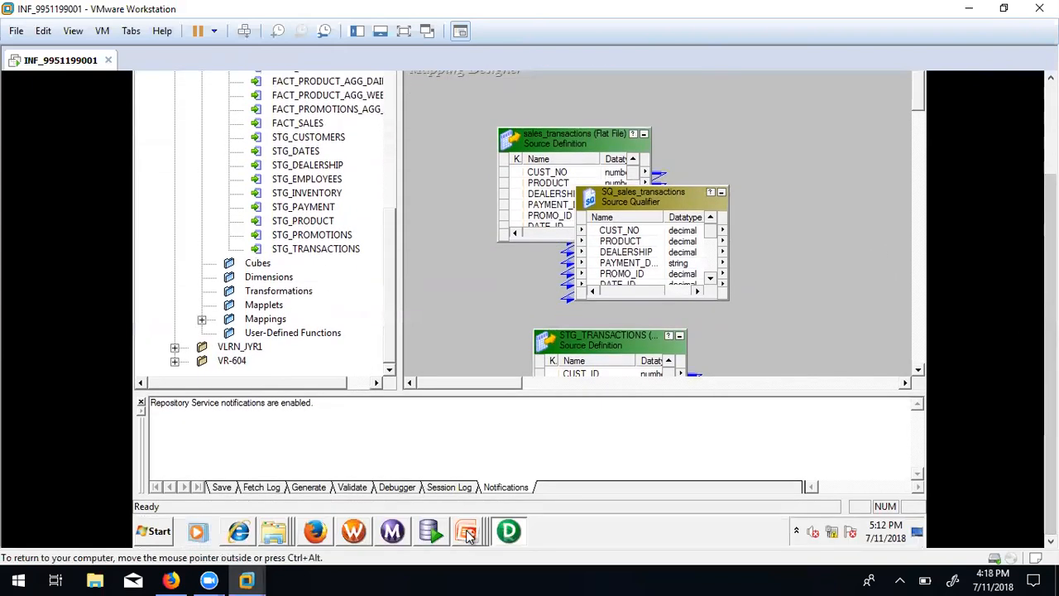
# Review slide 8 of the Unit 5 Lab A presentation, then minimize PowerPoint to reveal Designer.
pyautogui.moveTo(465, 531)
pyautogui.click(432, 497)
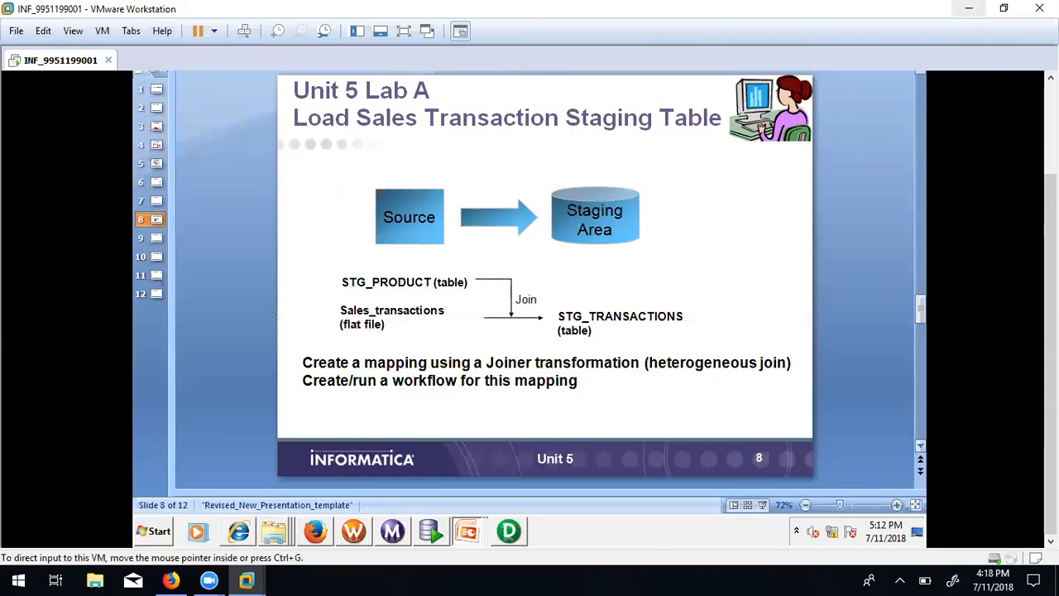
pyautogui.click(972, 13)
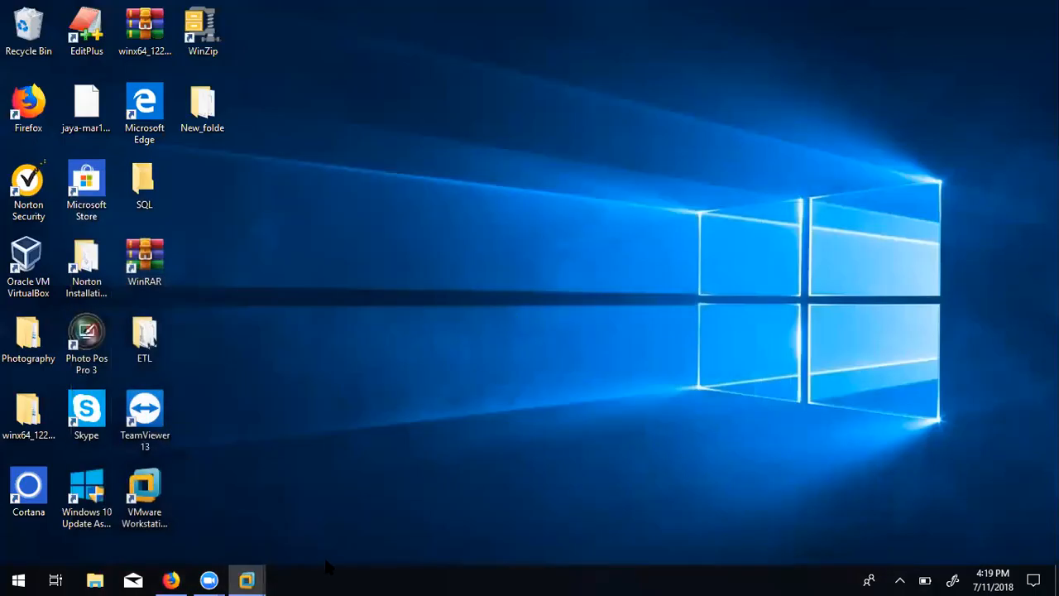
pyautogui.moveTo(247, 579)
pyautogui.click(320, 488)
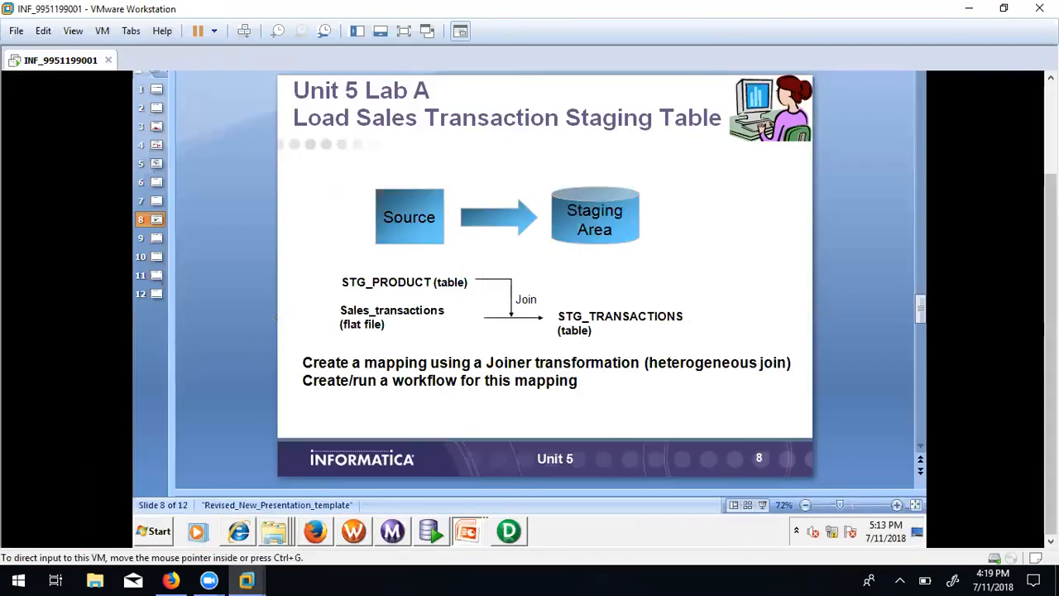
pyautogui.moveTo(1050, 248); pyautogui.dragTo(1050, 157)
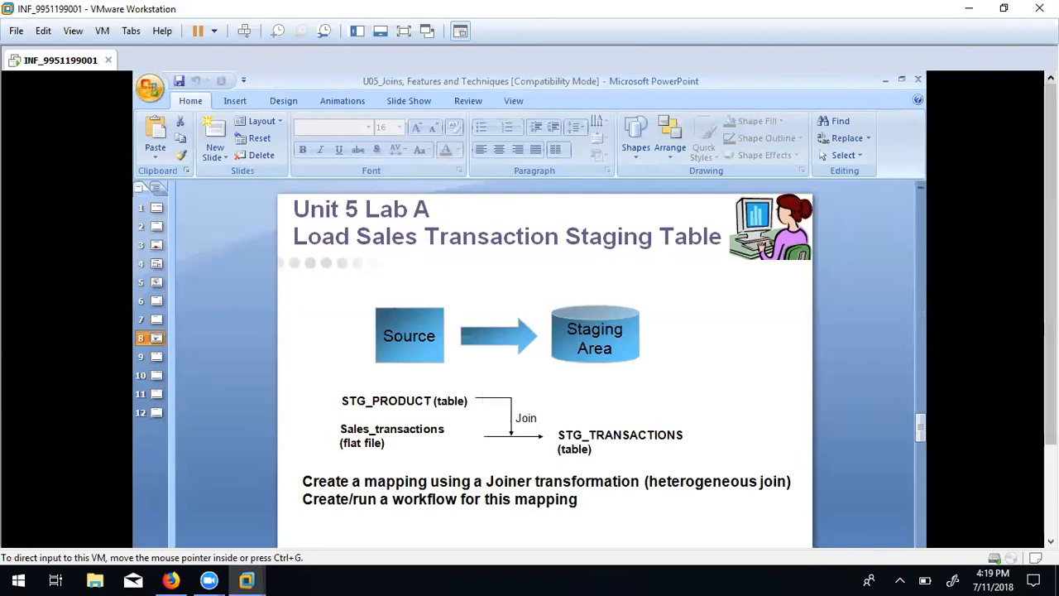
pyautogui.click(884, 84)
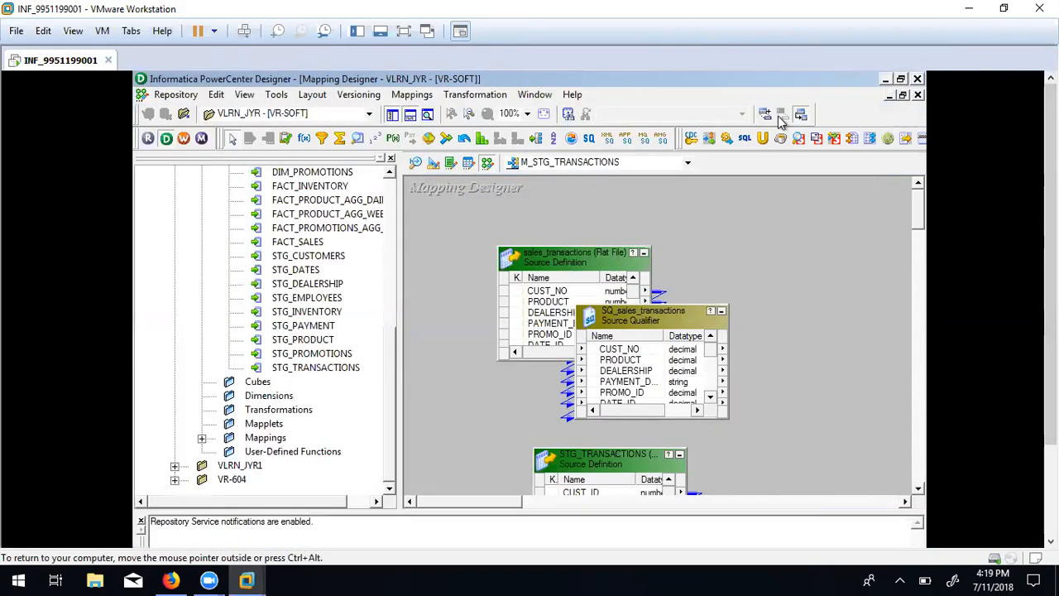
# Delete the STG_TRANSACTIONS source and its SQ_STG_TRANSACTIONS qualifier from the mapping.
pyautogui.click(602, 460)
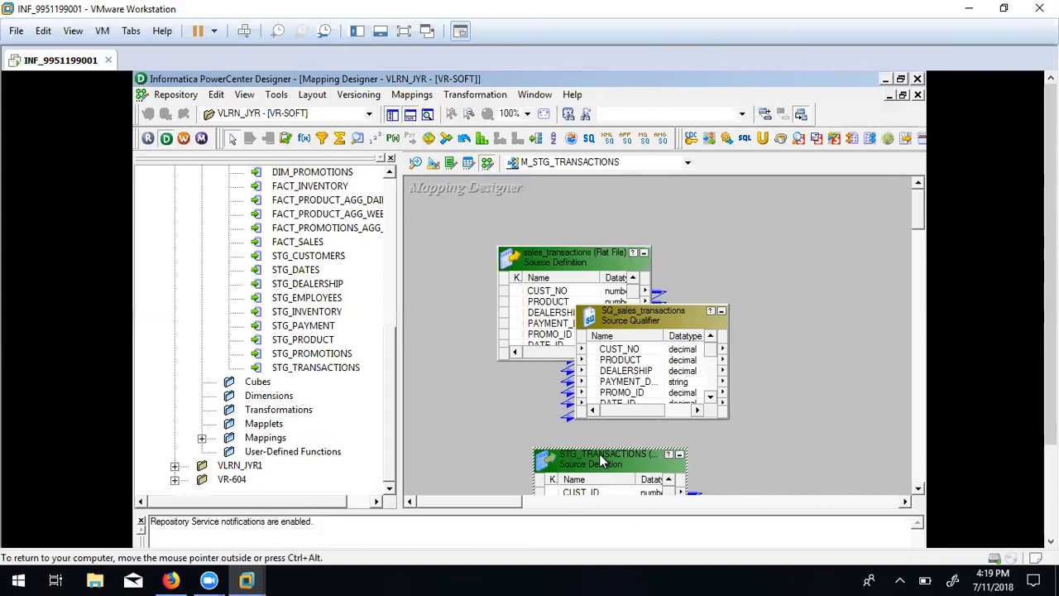
pyautogui.moveTo(916, 220); pyautogui.dragTo(900, 246)
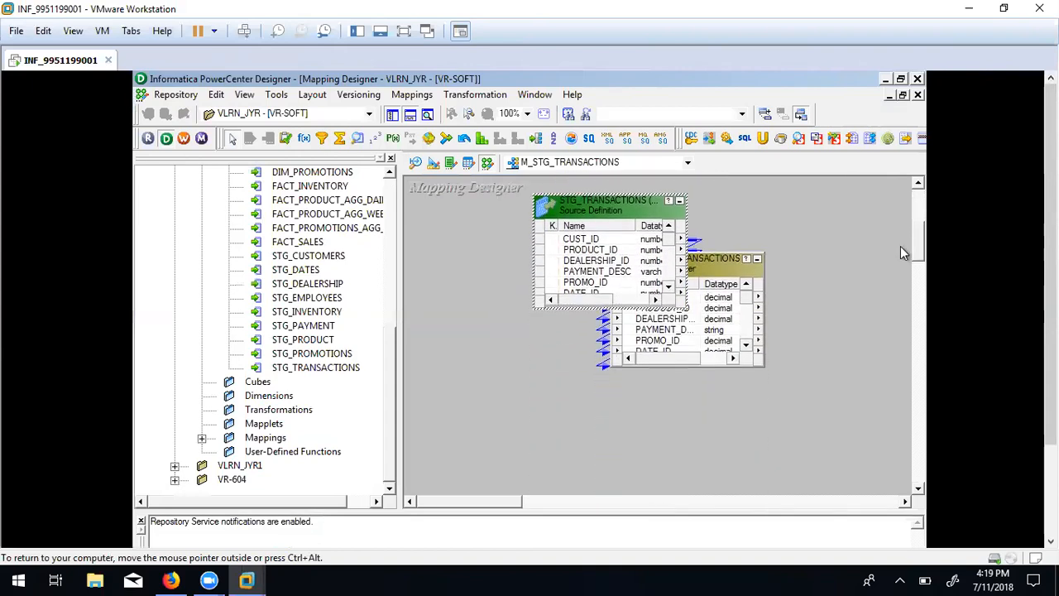
pyautogui.keyDown('ctrl'); pyautogui.click(699, 269); pyautogui.keyUp('ctrl')
pyautogui.press('Delete')
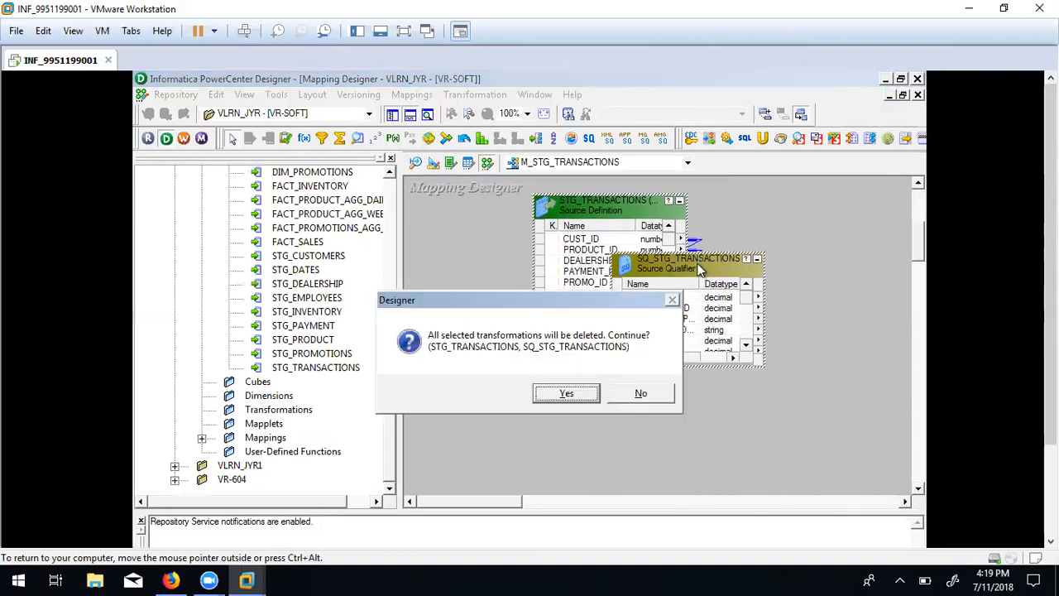
pyautogui.click(559, 400)
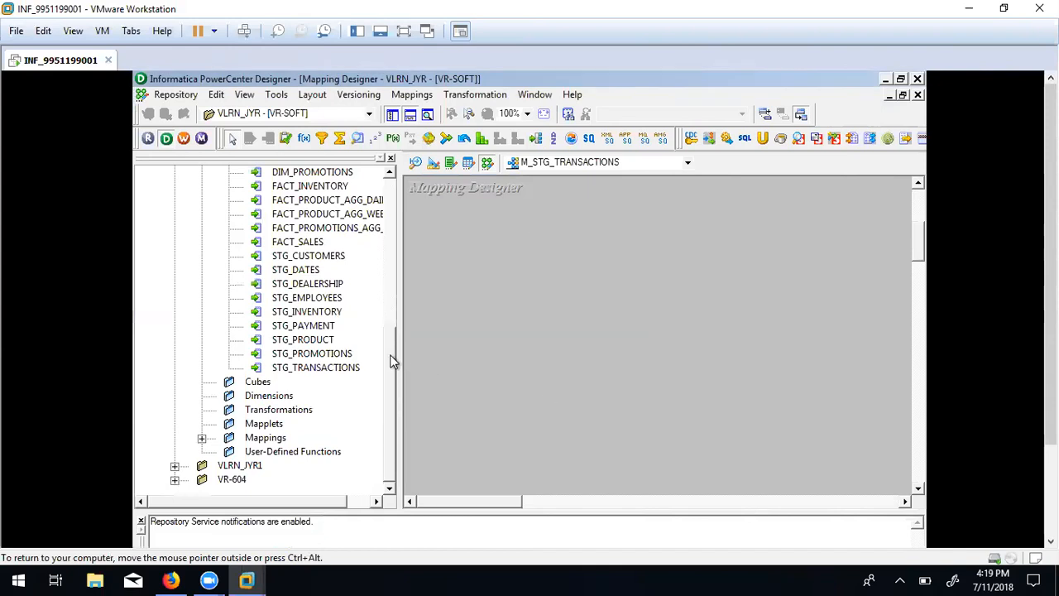
# Drag the STG_TRANSACTIONS target from the Navigator onto the mapping canvas.
pyautogui.moveTo(393, 361); pyautogui.dragTo(388, 323)
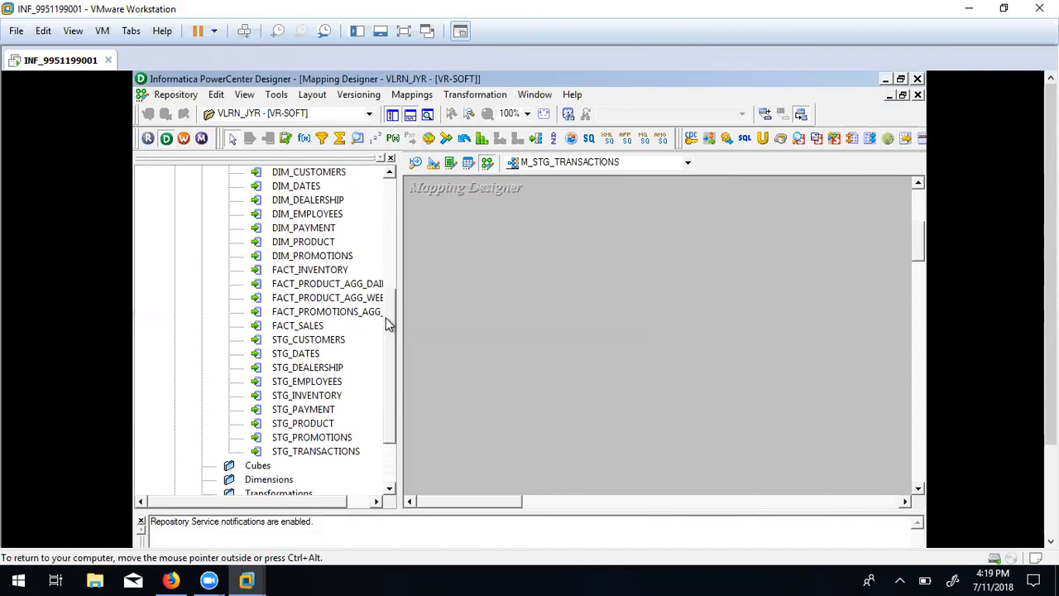
pyautogui.click(314, 453)
pyautogui.moveTo(315, 452); pyautogui.dragTo(820, 339)
pyautogui.click(813, 298)
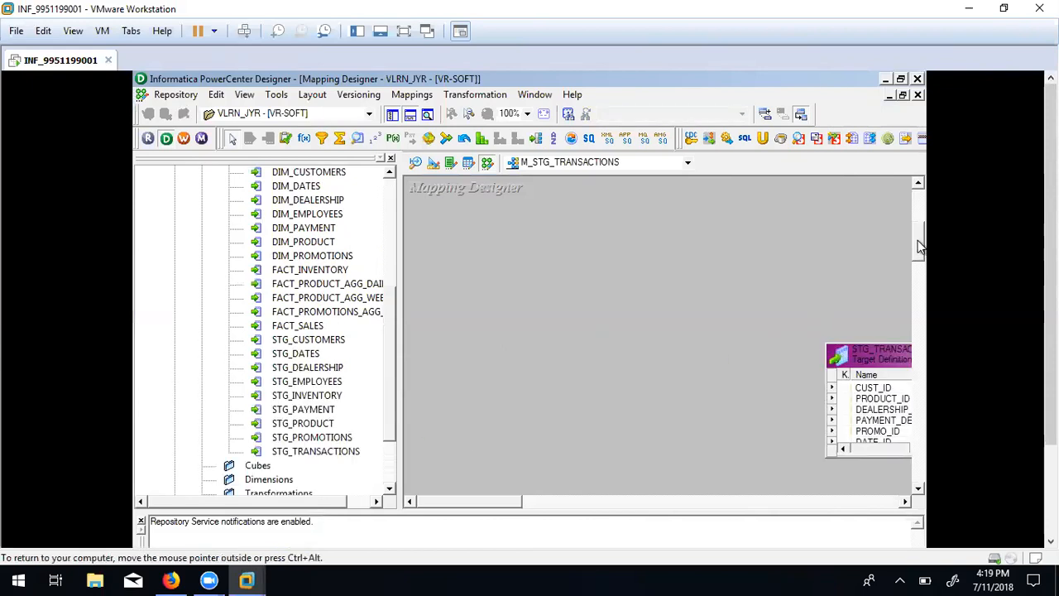
pyautogui.moveTo(919, 243); pyautogui.dragTo(917, 225)
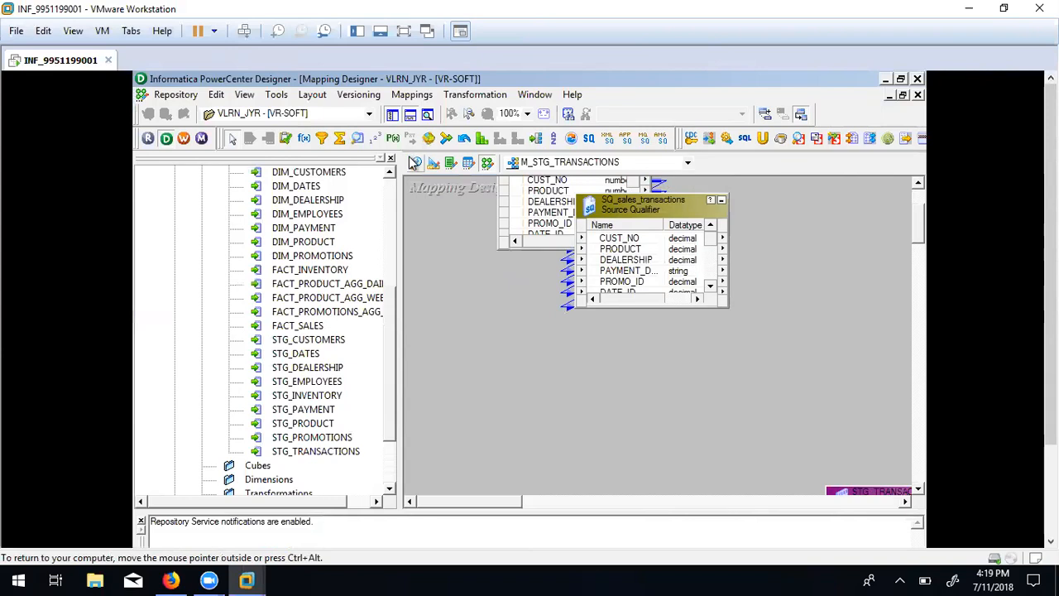
pyautogui.click(415, 163)
# Import the STG_PRODUCT table from ORACLE_TGT as a source, then return to M_STG_TRANSACTIONS.
pyautogui.click(407, 95)
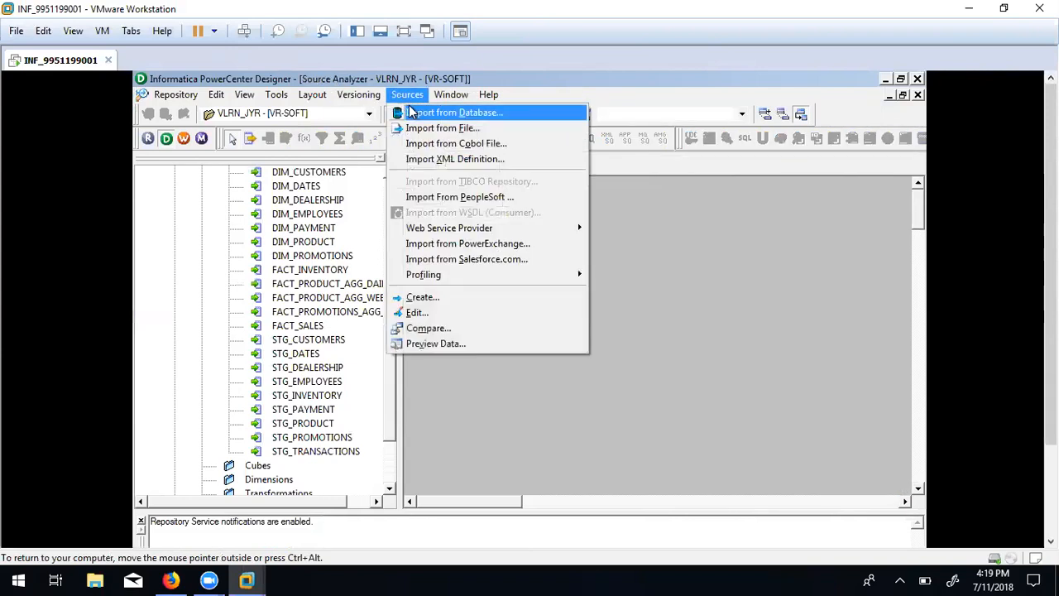
pyautogui.click(437, 118)
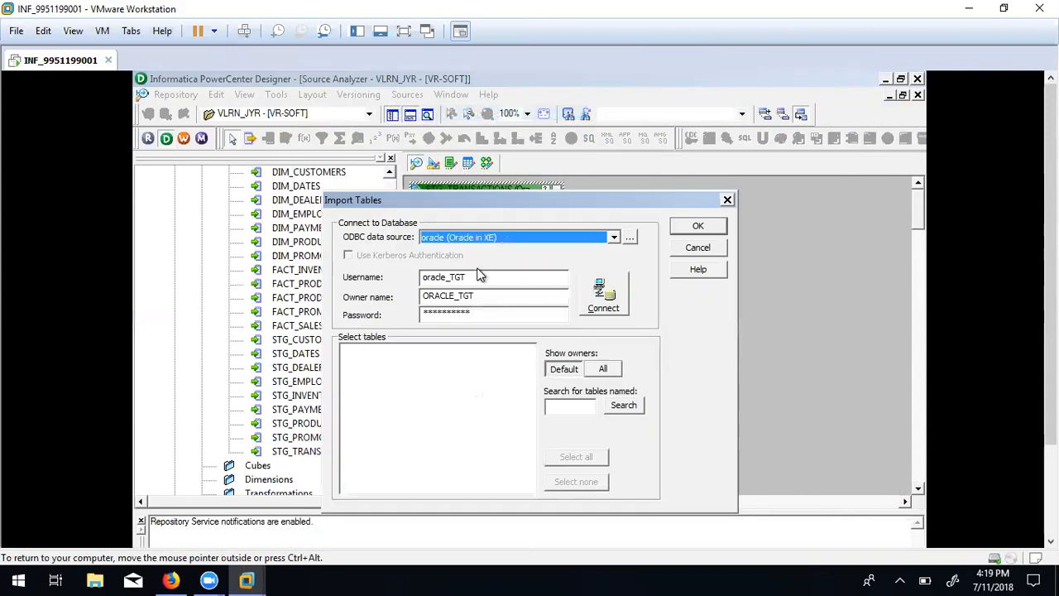
pyautogui.click(599, 293)
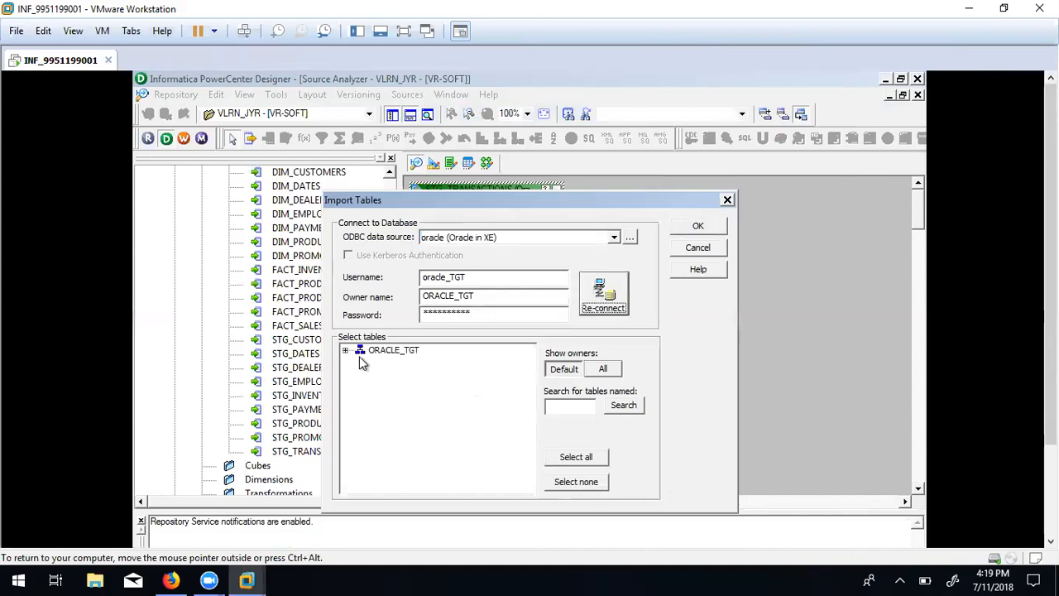
pyautogui.click(346, 351)
pyautogui.click(360, 362)
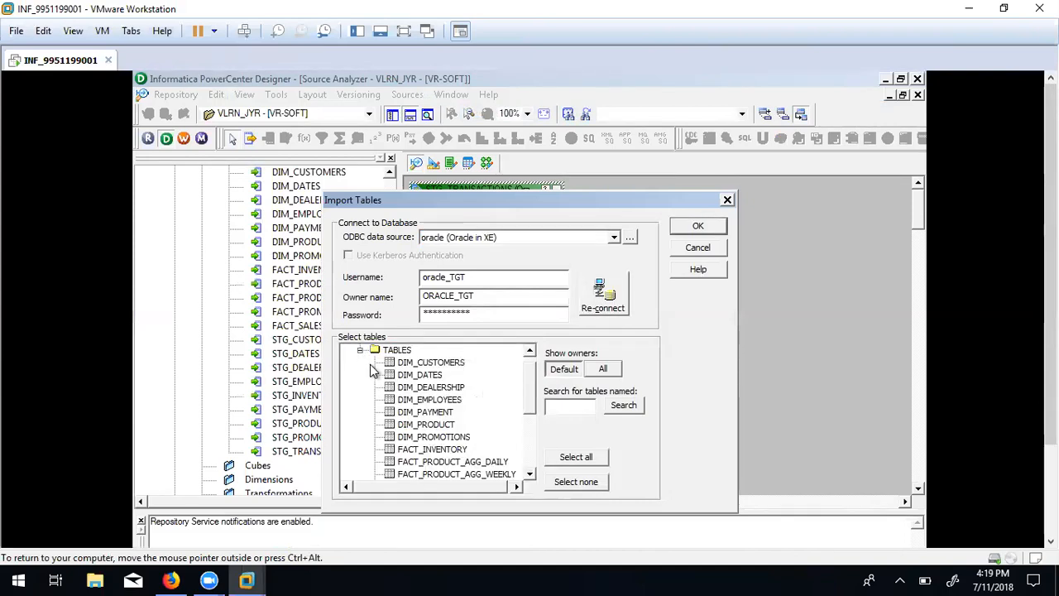
pyautogui.moveTo(530, 382); pyautogui.dragTo(525, 480)
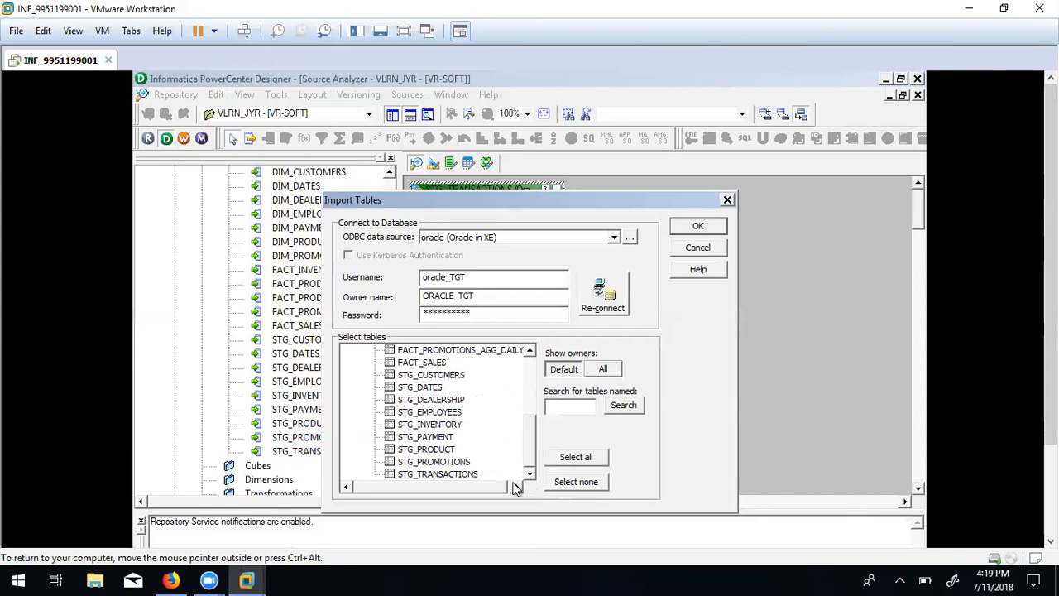
pyautogui.click(448, 449)
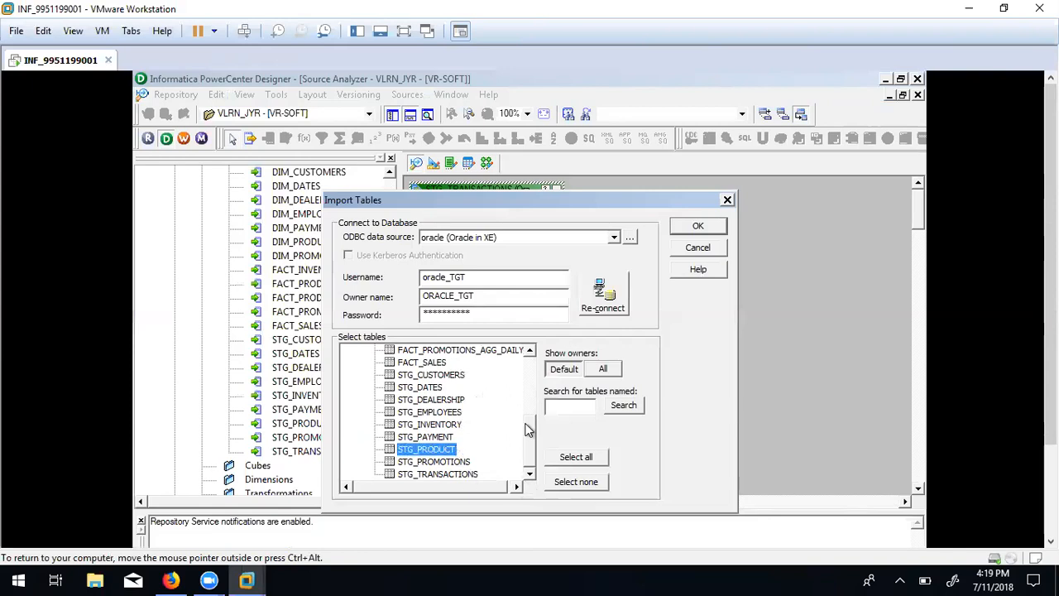
pyautogui.click(687, 227)
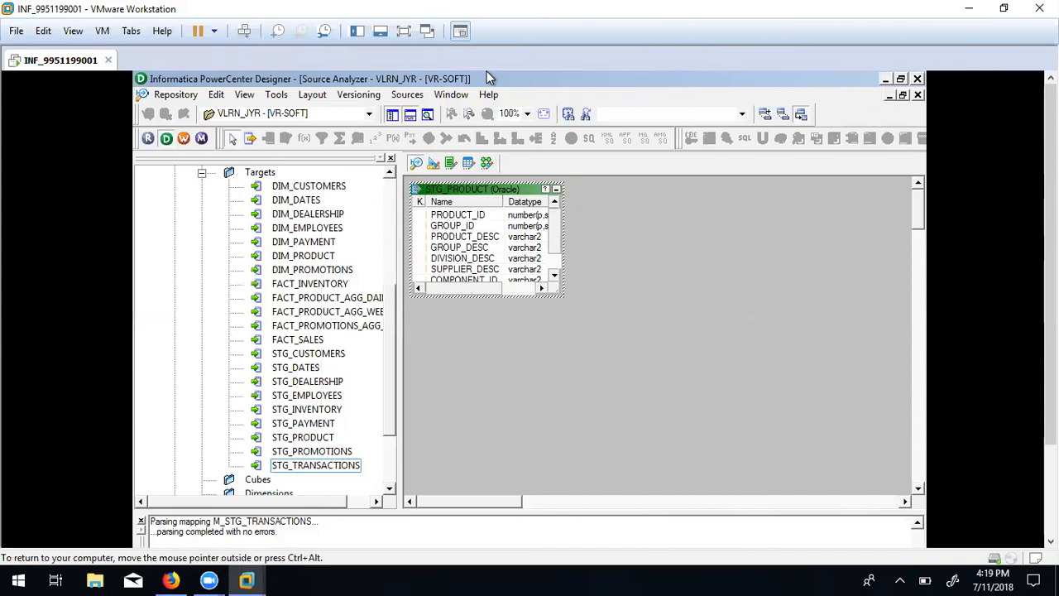
pyautogui.click(486, 163)
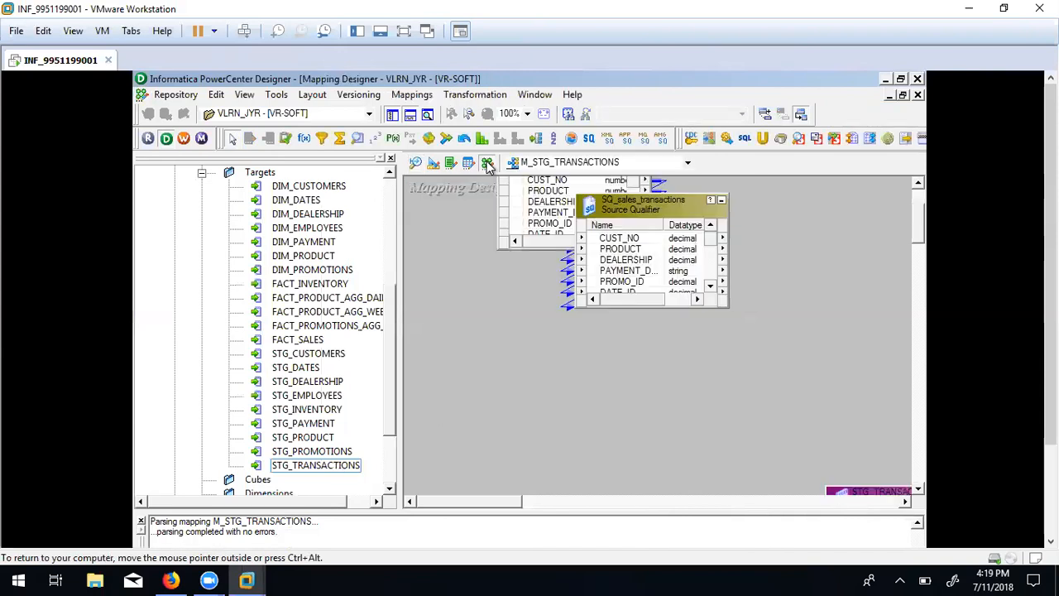
# Drag STG_PRODUCT onto the canvas and delete the oracle STG_TRANSACTIONS source from the Navigator.
pyautogui.moveTo(386, 319); pyautogui.dragTo(382, 197)
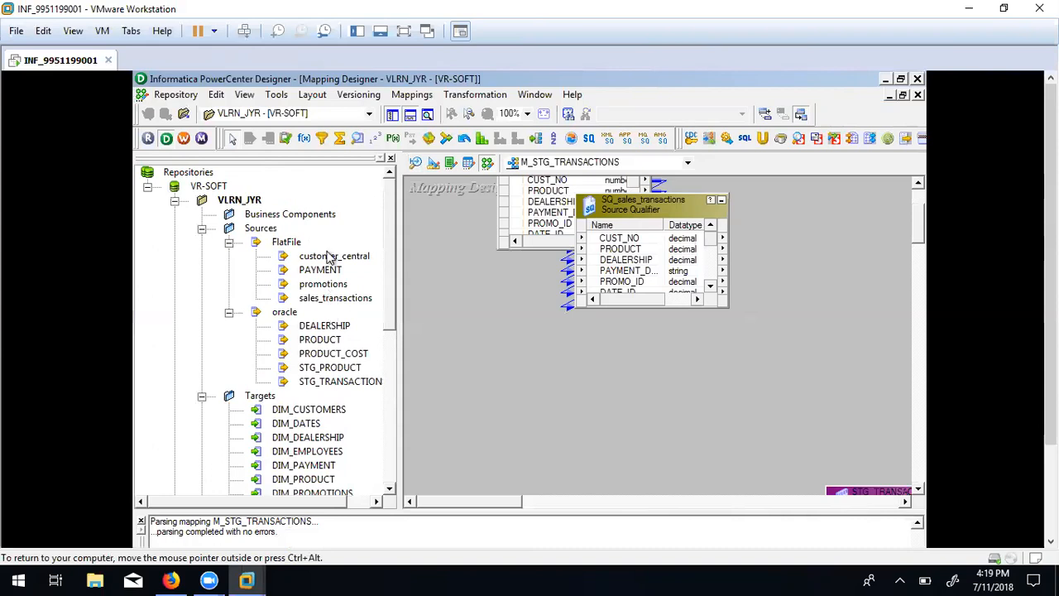
pyautogui.moveTo(335, 368); pyautogui.dragTo(588, 372)
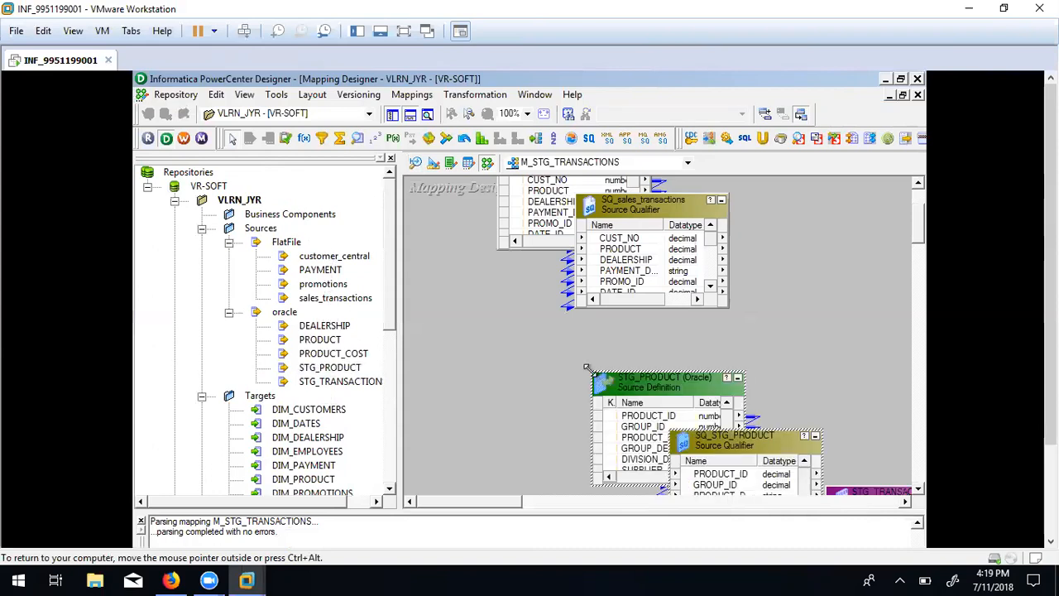
pyautogui.click(358, 387)
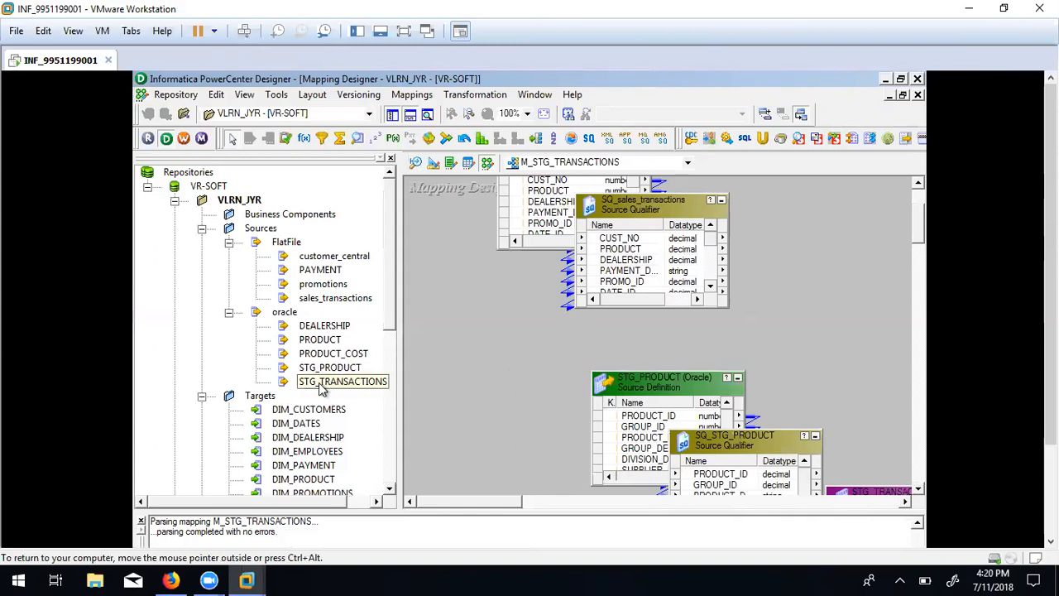
pyautogui.press('Delete')
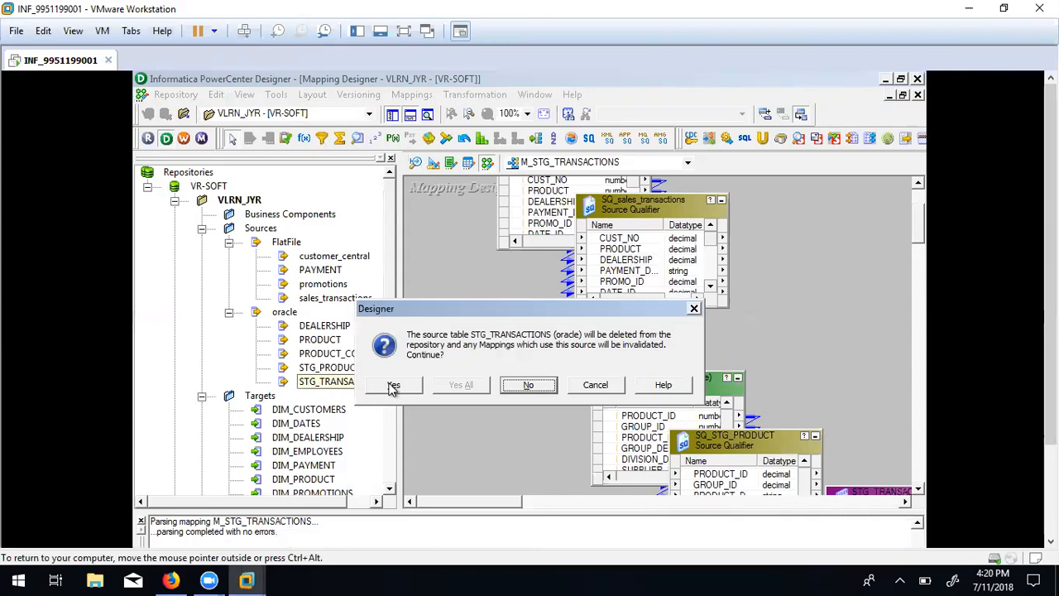
pyautogui.press('Return')
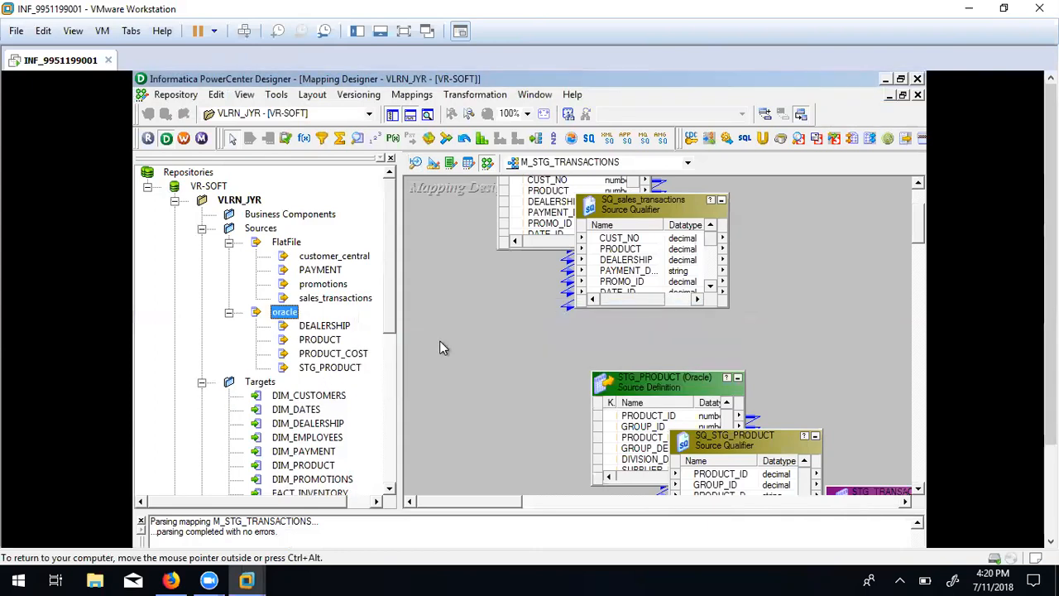
pyautogui.click(526, 335)
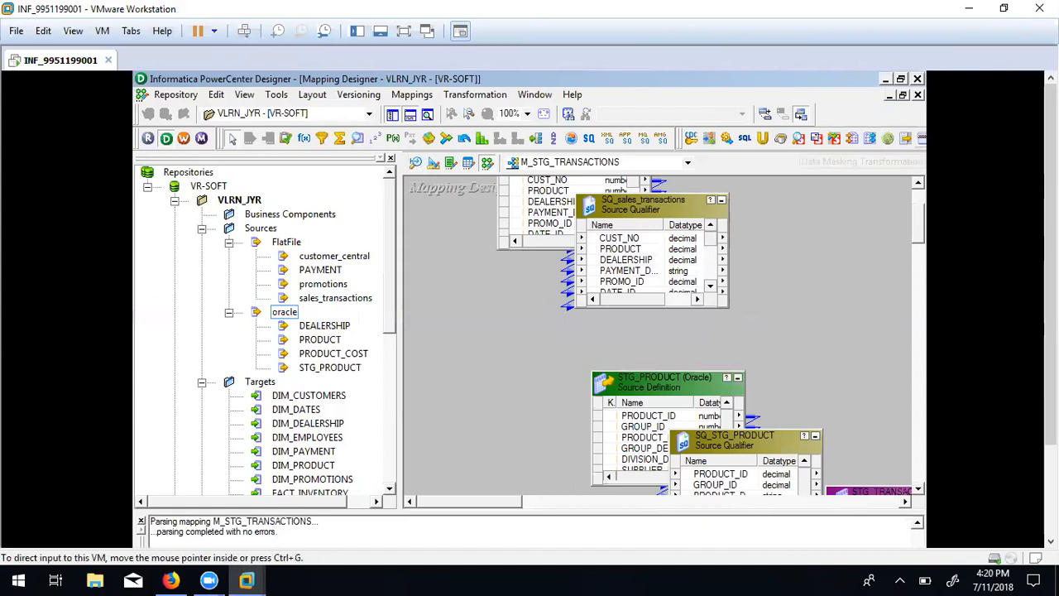
# Arrange all mapping objects as icons and reposition the sources, qualifiers and STG_TRANSACTIONS target.
pyautogui.rightClick(447, 281)
pyautogui.click(509, 370)
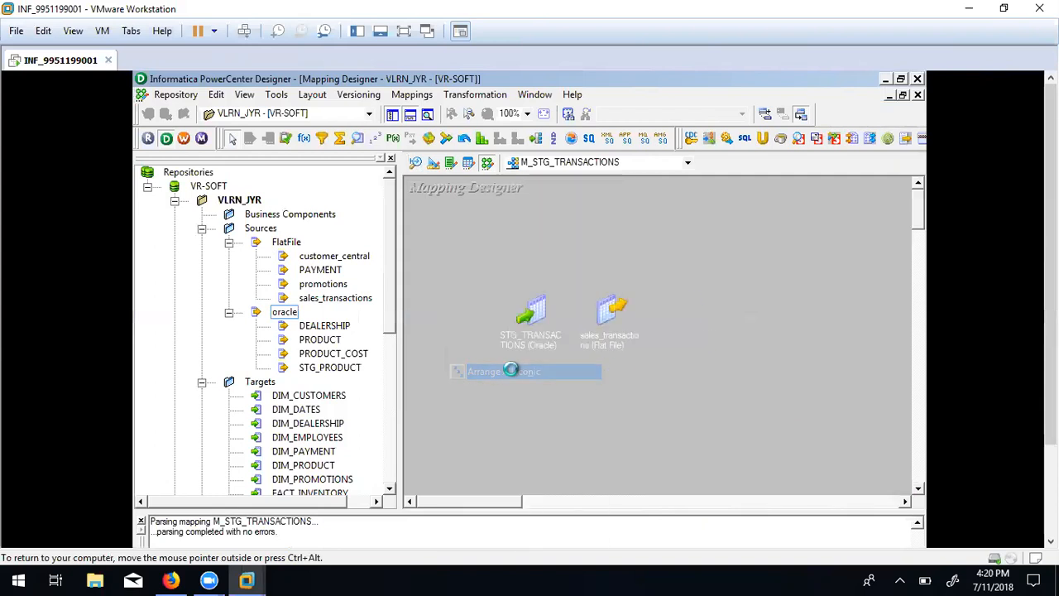
pyautogui.click(535, 306)
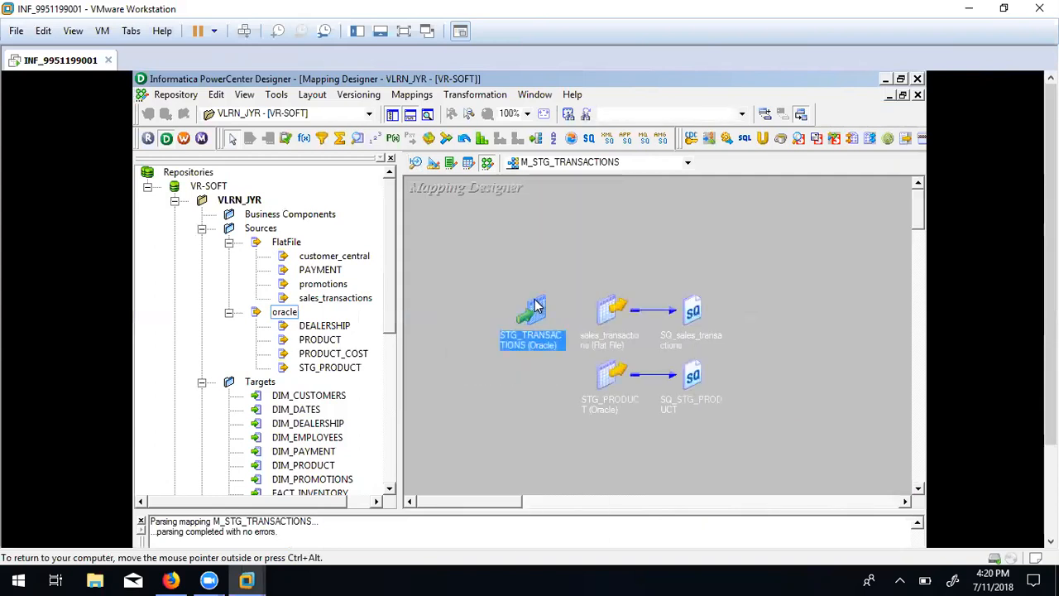
pyautogui.moveTo(534, 303); pyautogui.dragTo(838, 331)
pyautogui.click(804, 400)
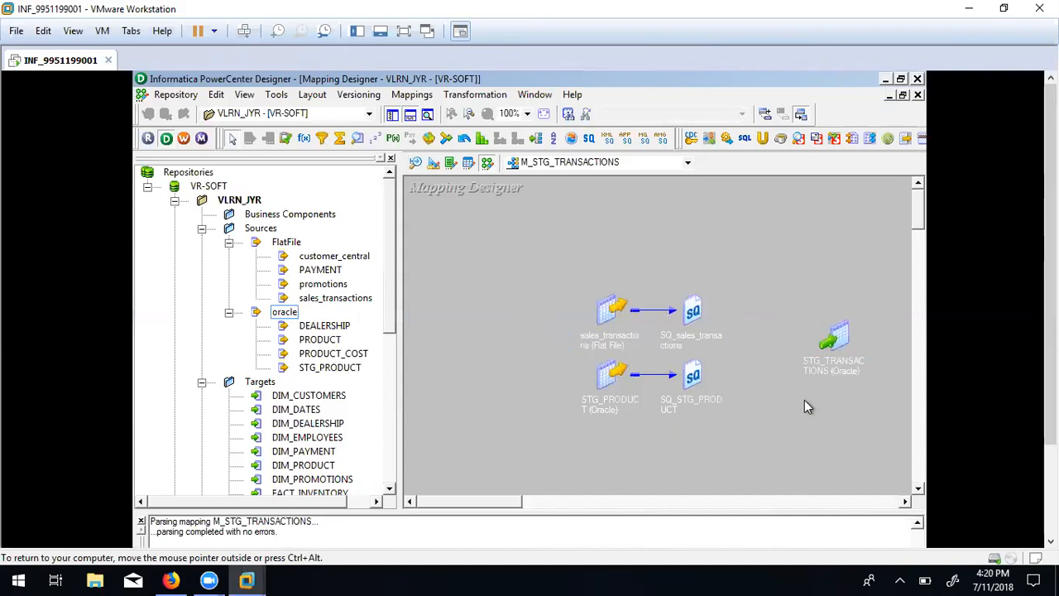
pyautogui.moveTo(608, 312); pyautogui.dragTo(560, 276)
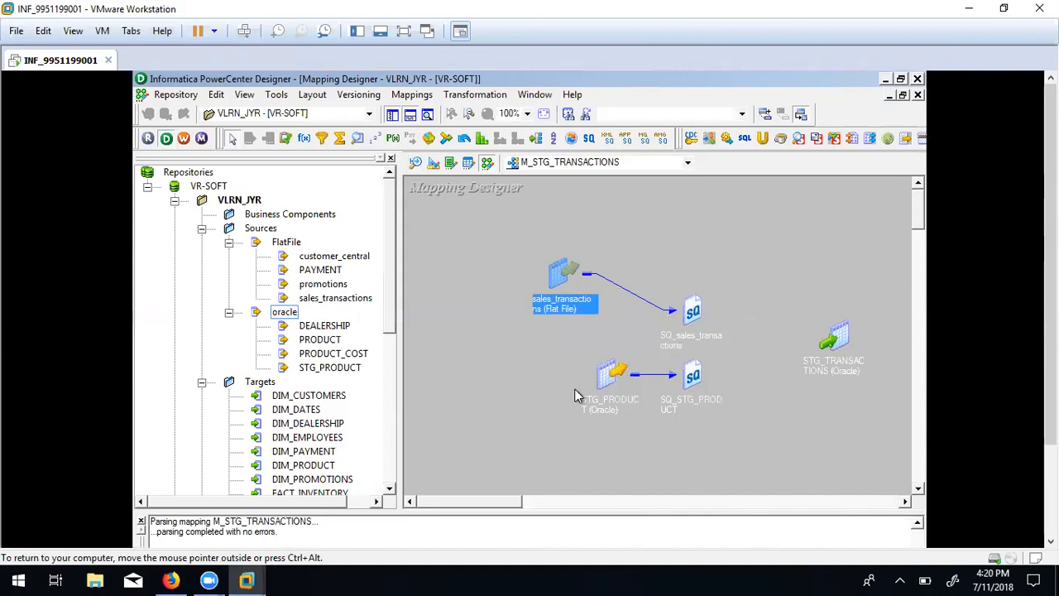
pyautogui.moveTo(609, 376); pyautogui.dragTo(555, 402)
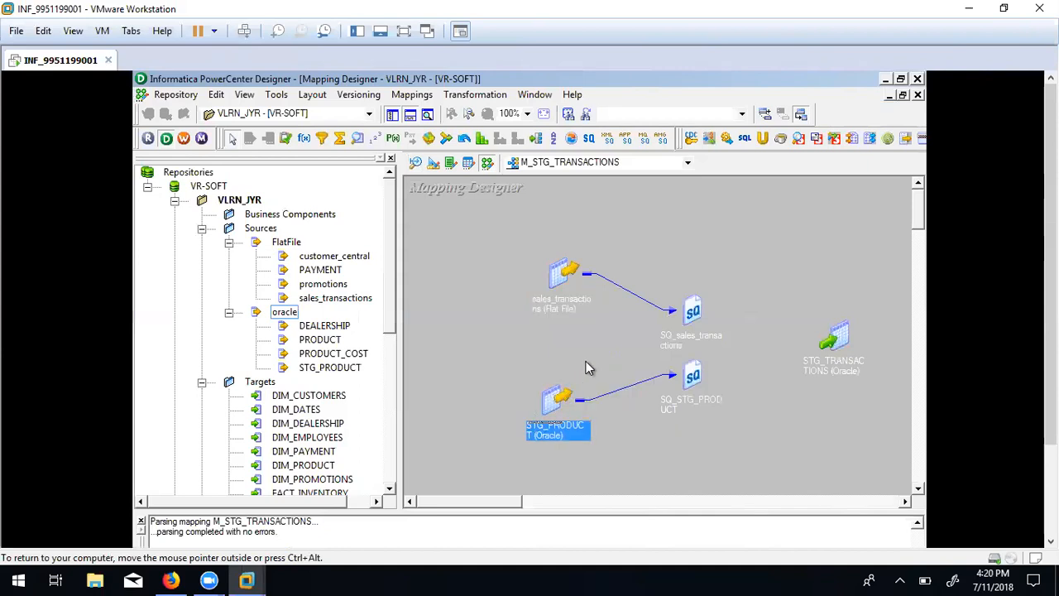
pyautogui.click(585, 360)
pyautogui.moveTo(694, 317); pyautogui.dragTo(696, 279)
pyautogui.moveTo(693, 377); pyautogui.dragTo(702, 433)
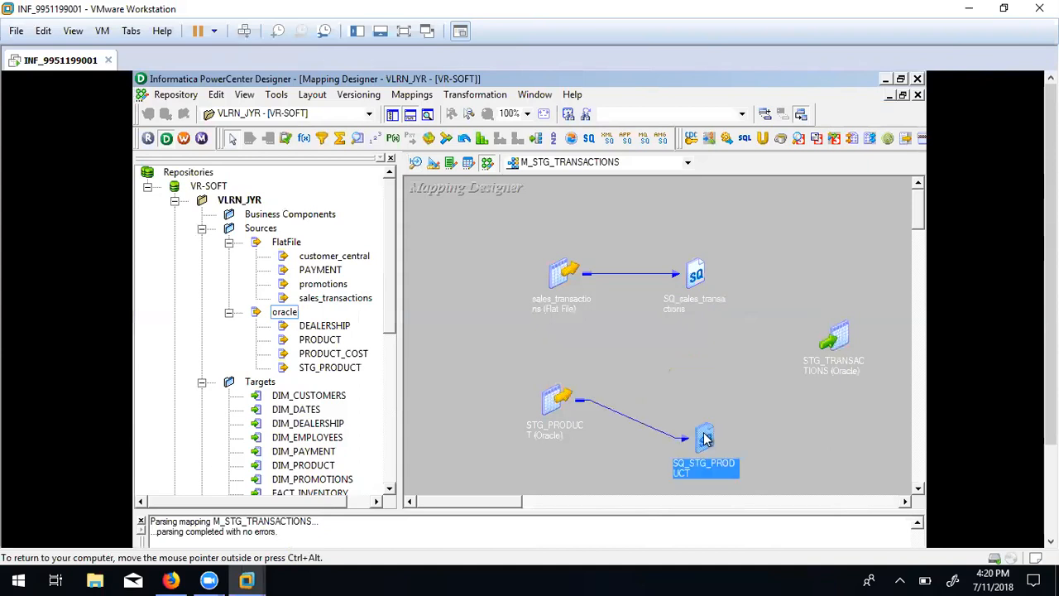
pyautogui.click(676, 376)
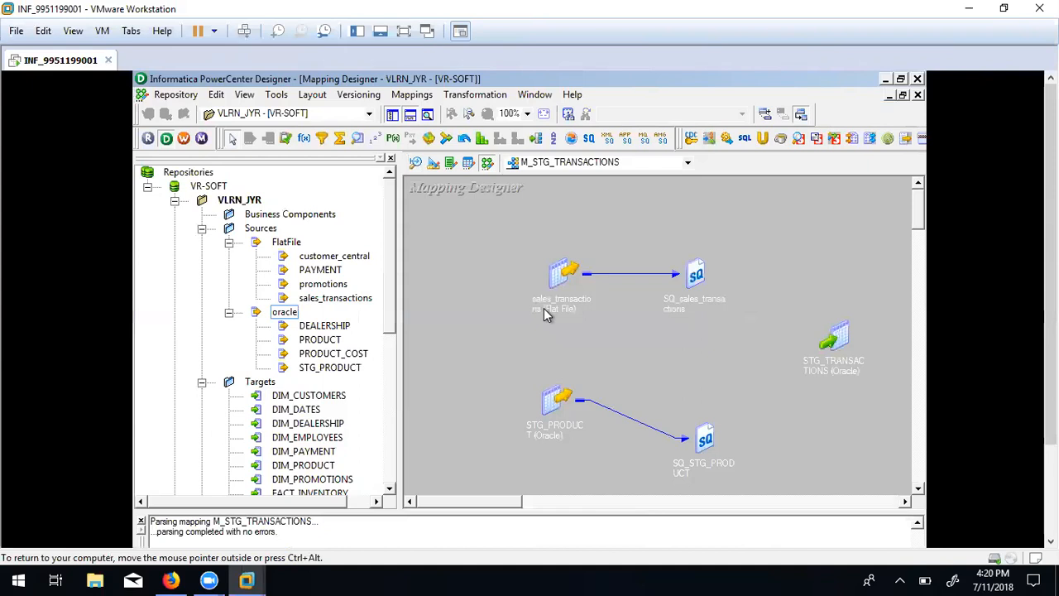
pyautogui.moveTo(699, 422); pyautogui.dragTo(695, 387)
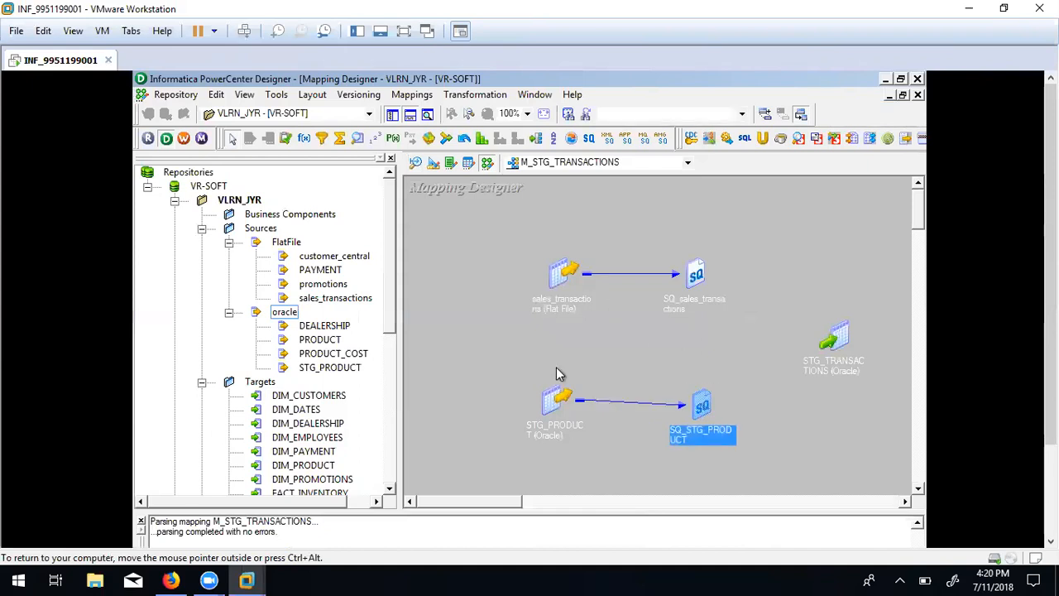
# Expand the STG_TRANSACTIONS target to show its columns and move it up-left.
pyautogui.click(560, 278)
pyautogui.click(552, 402)
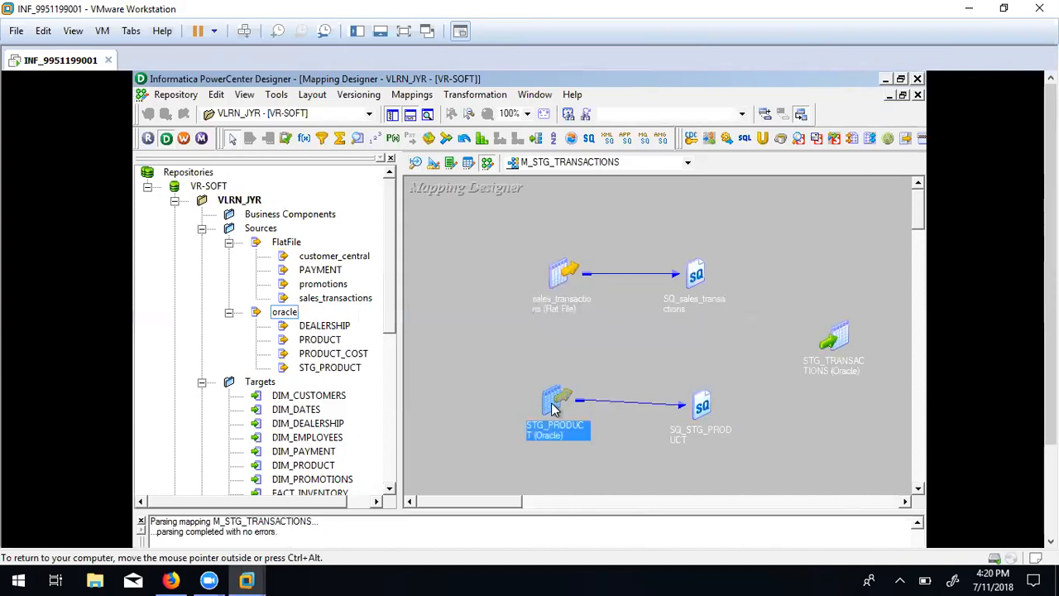
pyautogui.click(838, 335)
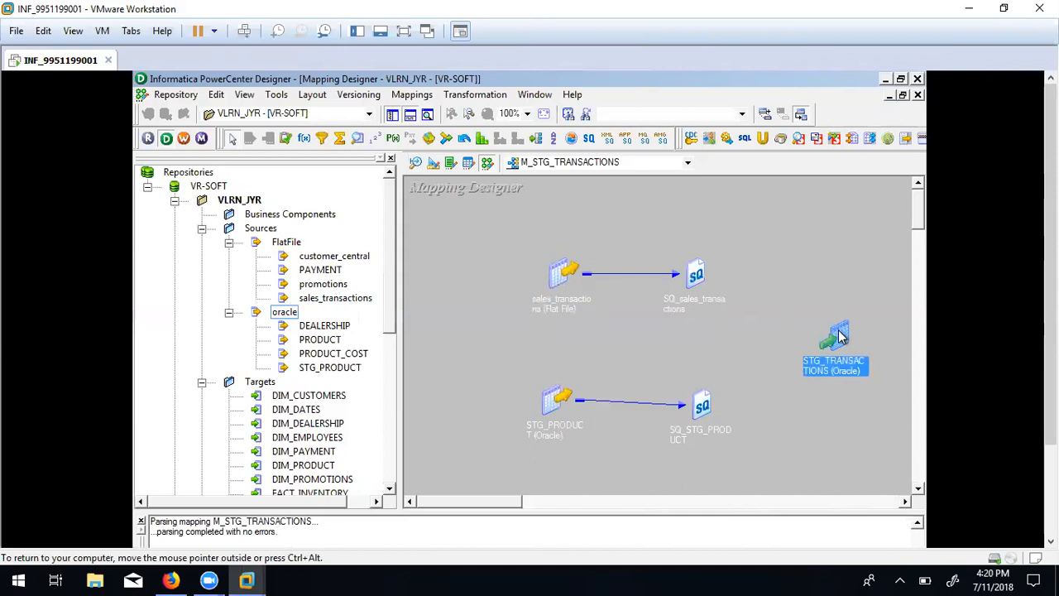
pyautogui.doubleClick(839, 335)
pyautogui.moveTo(874, 343); pyautogui.dragTo(831, 322)
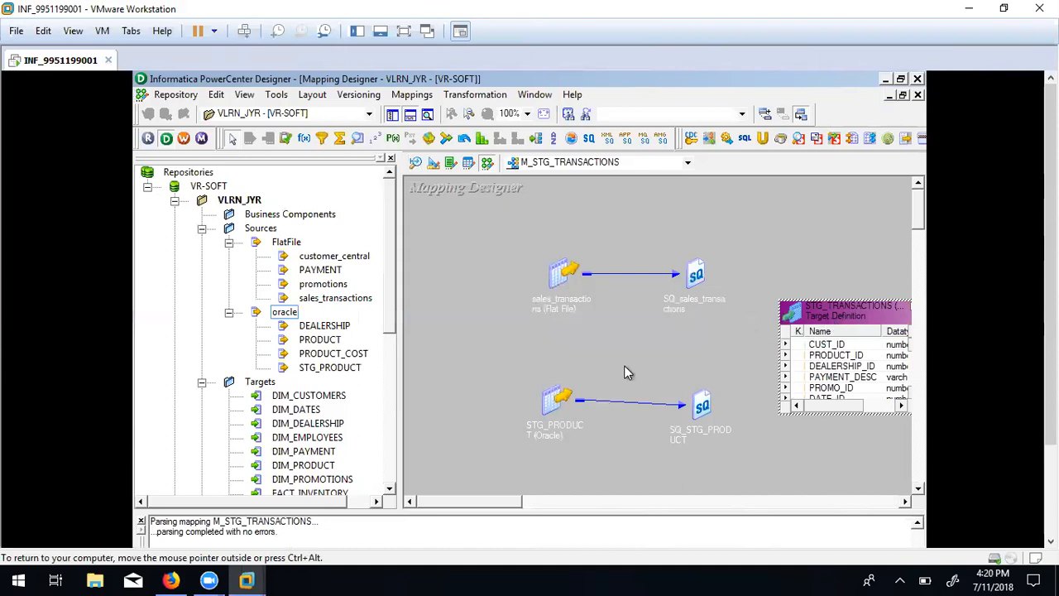
# Move the sources and qualifiers up-left, make STG_TRANSACTIONS taller, and hide the Output window.
pyautogui.click(556, 397)
pyautogui.moveTo(554, 398); pyautogui.dragTo(521, 347)
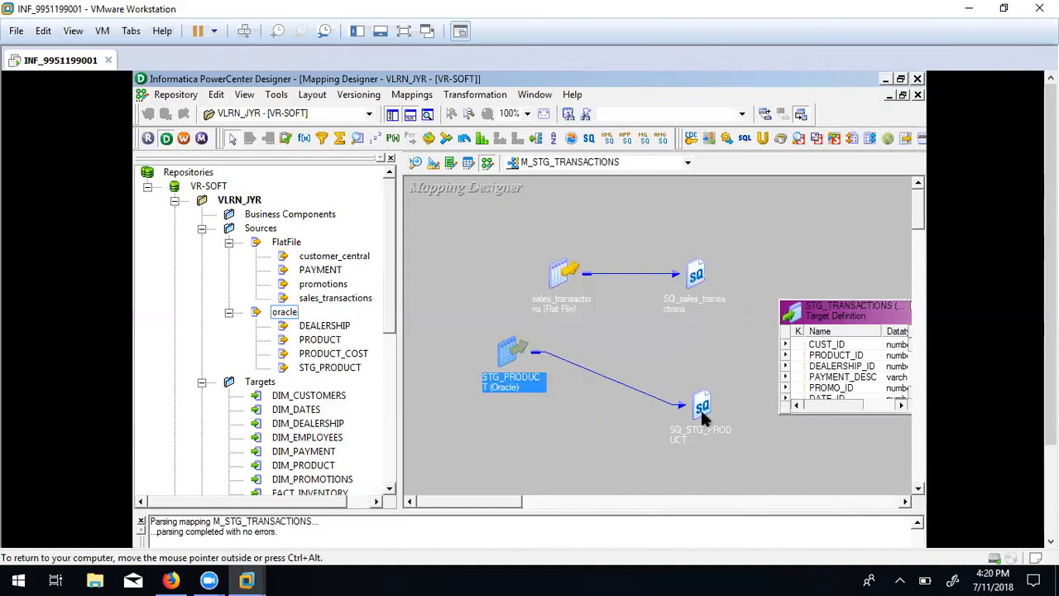
pyautogui.moveTo(702, 407); pyautogui.dragTo(665, 370)
pyautogui.moveTo(559, 273); pyautogui.dragTo(494, 268)
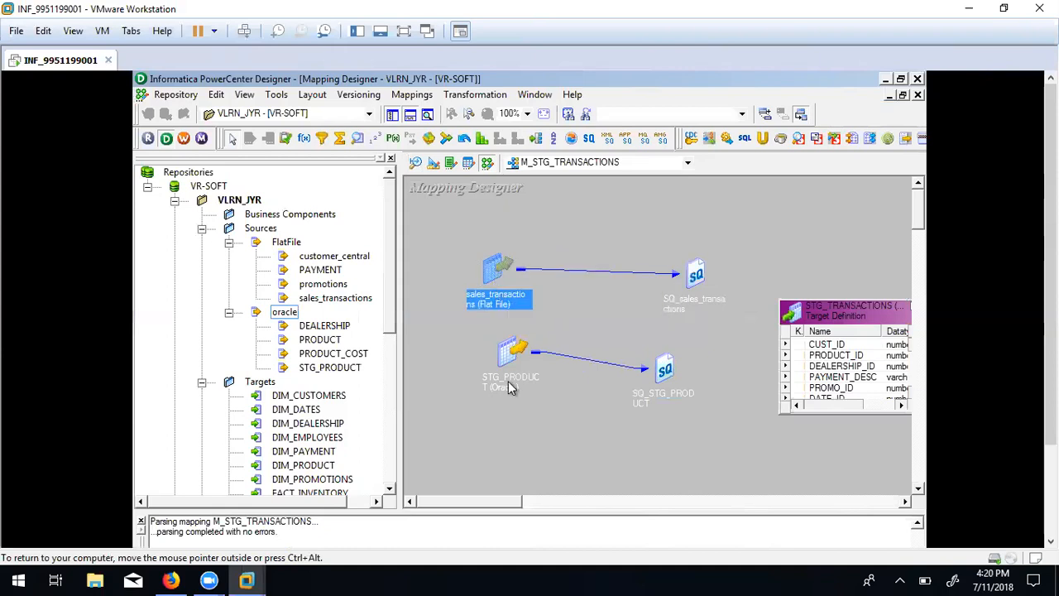
pyautogui.click(508, 353)
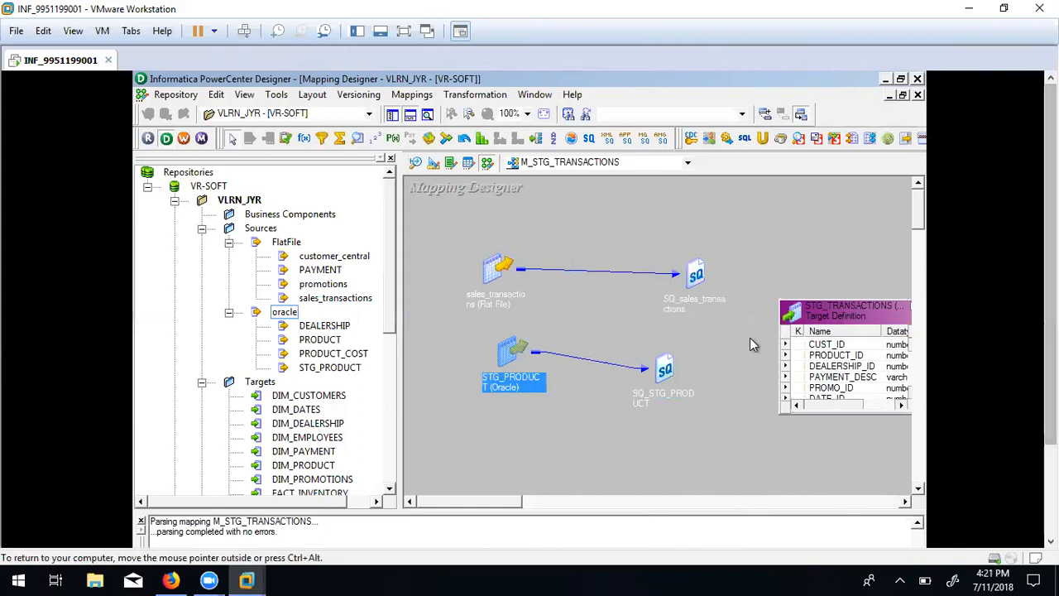
pyautogui.click(493, 280)
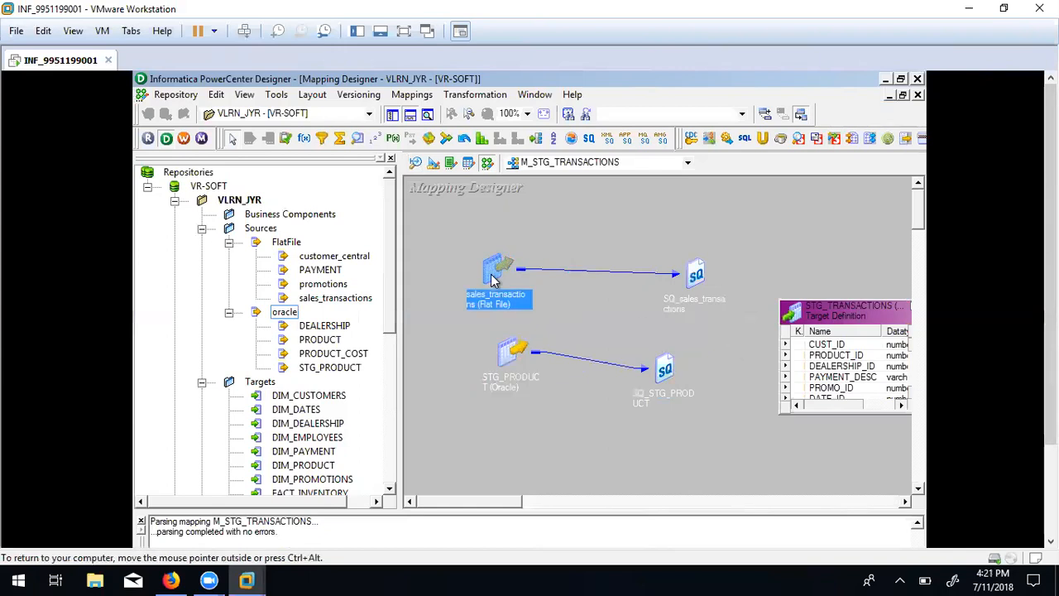
pyautogui.moveTo(694, 273); pyautogui.dragTo(638, 260)
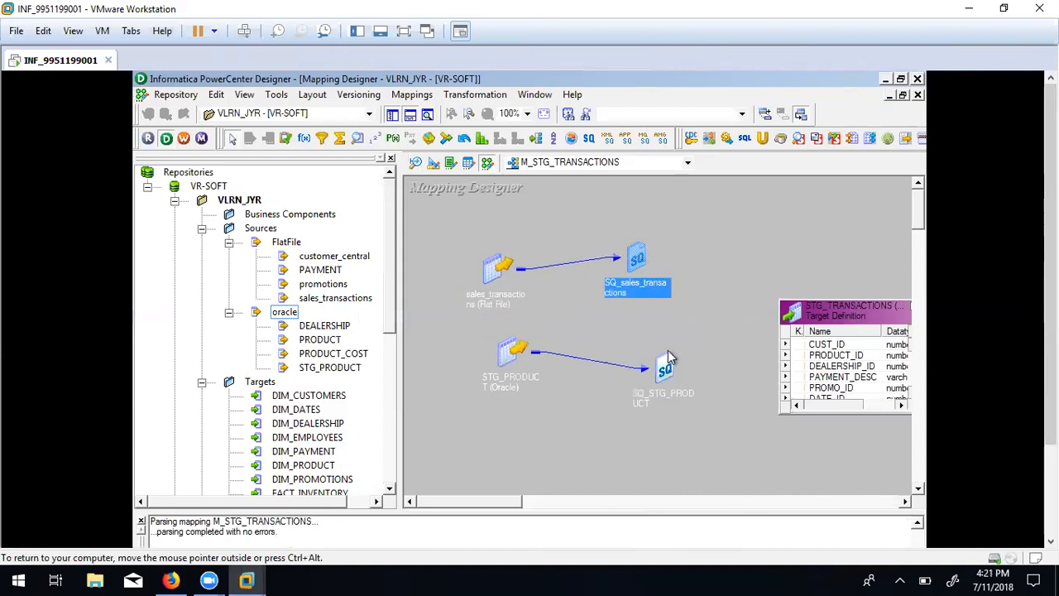
pyautogui.moveTo(823, 301); pyautogui.dragTo(815, 145)
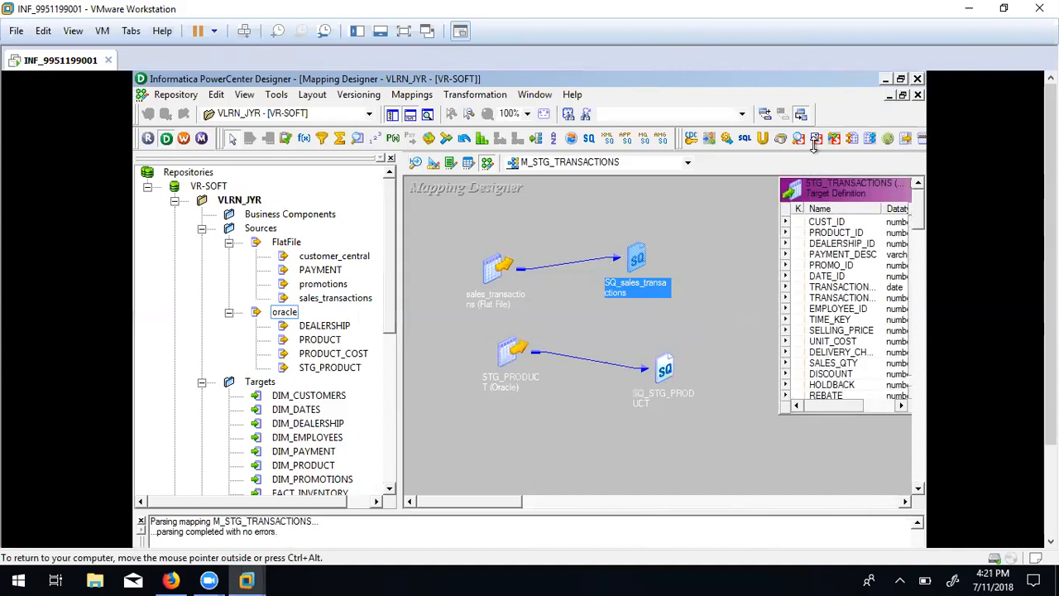
pyautogui.click(410, 114)
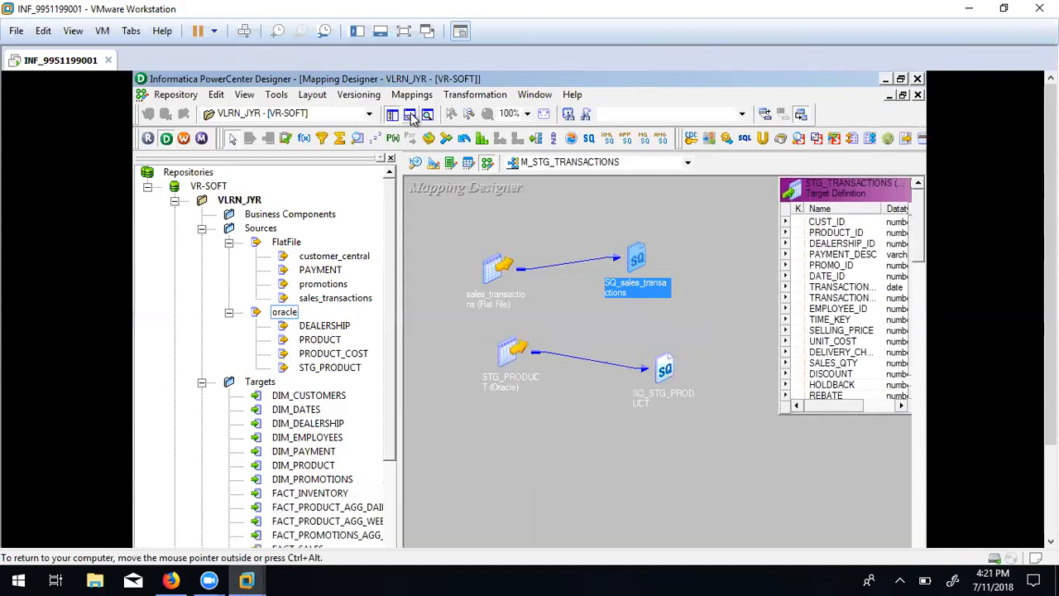
# Enlarge STG_TRANSACTIONS and expand SQ_STG_PRODUCT and SQ_sales_transactions to show their ports.
pyautogui.moveTo(1051, 136); pyautogui.dragTo(1050, 215)
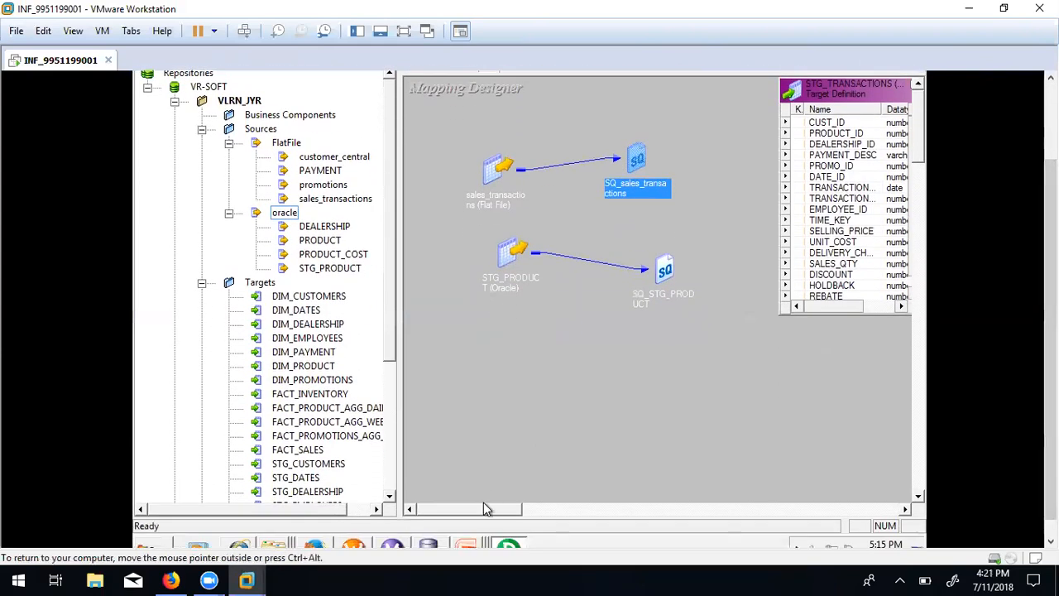
pyautogui.moveTo(487, 514); pyautogui.dragTo(523, 511)
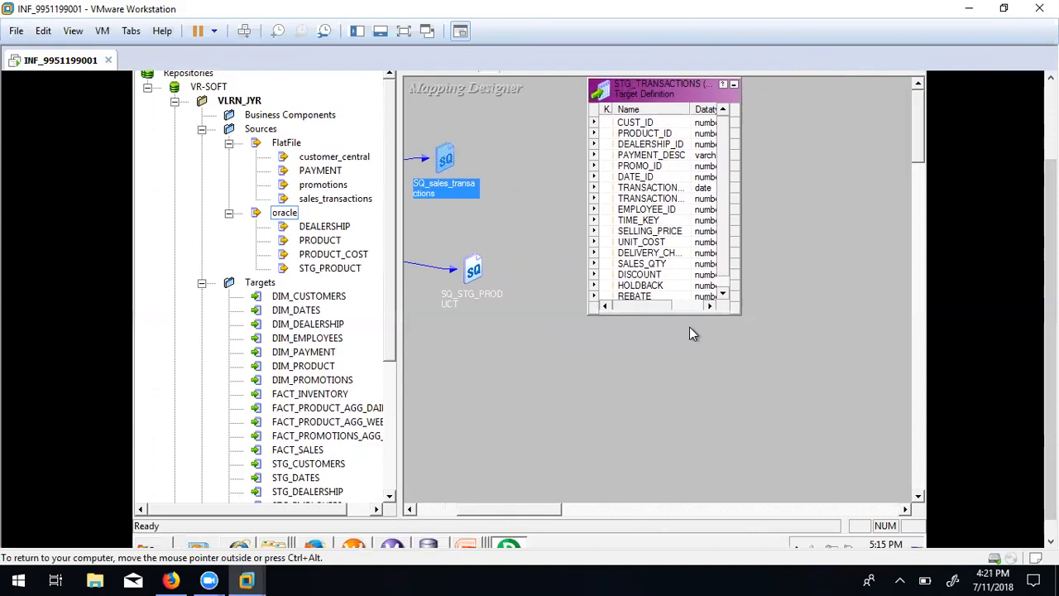
pyautogui.moveTo(691, 315); pyautogui.dragTo(691, 405)
pyautogui.moveTo(677, 91); pyautogui.dragTo(791, 121)
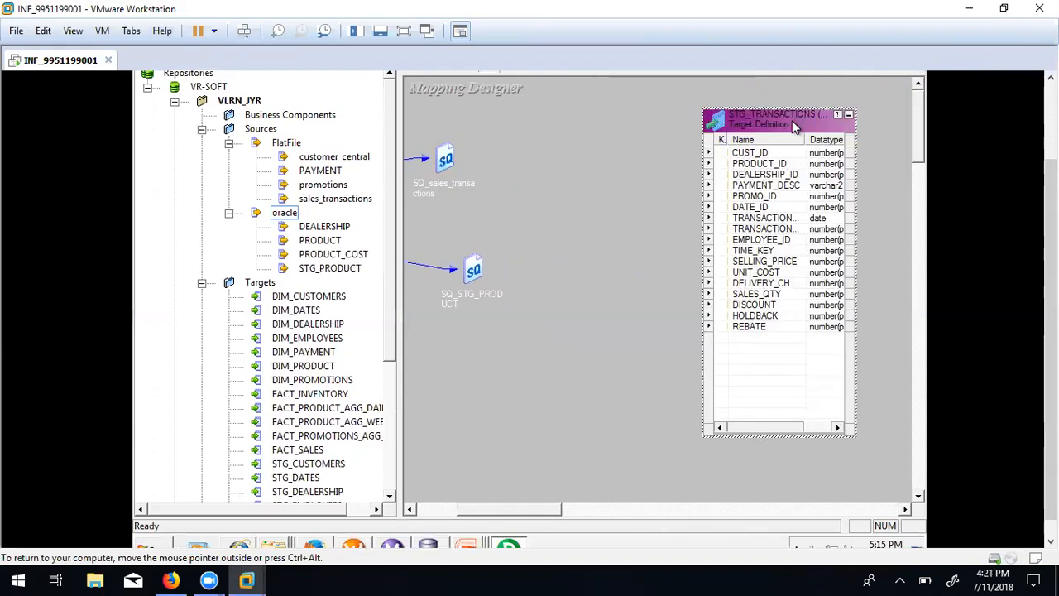
pyautogui.doubleClick(473, 270)
pyautogui.moveTo(503, 266); pyautogui.dragTo(478, 243)
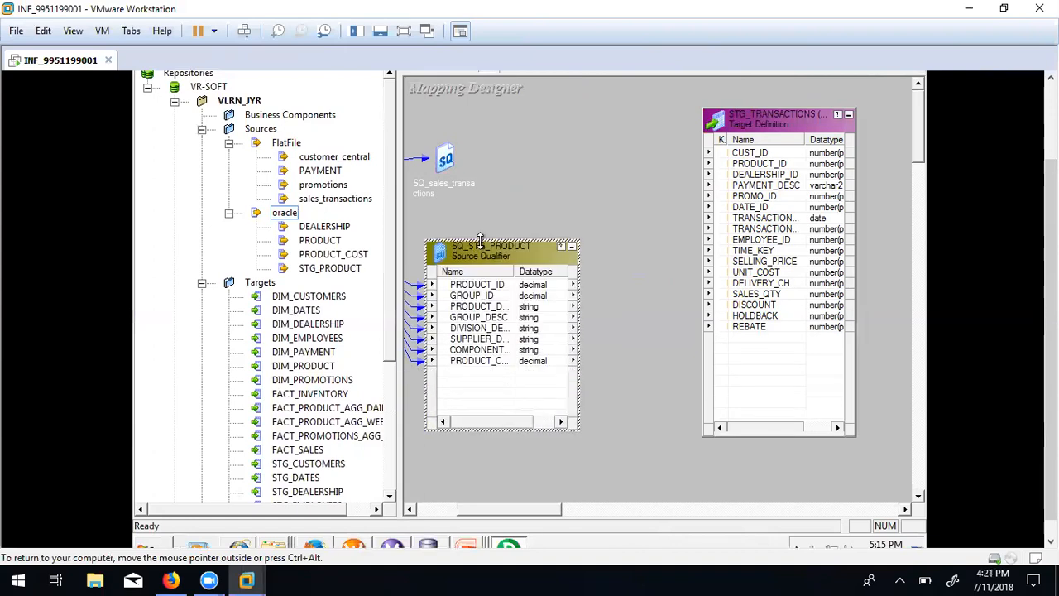
pyautogui.doubleClick(445, 158)
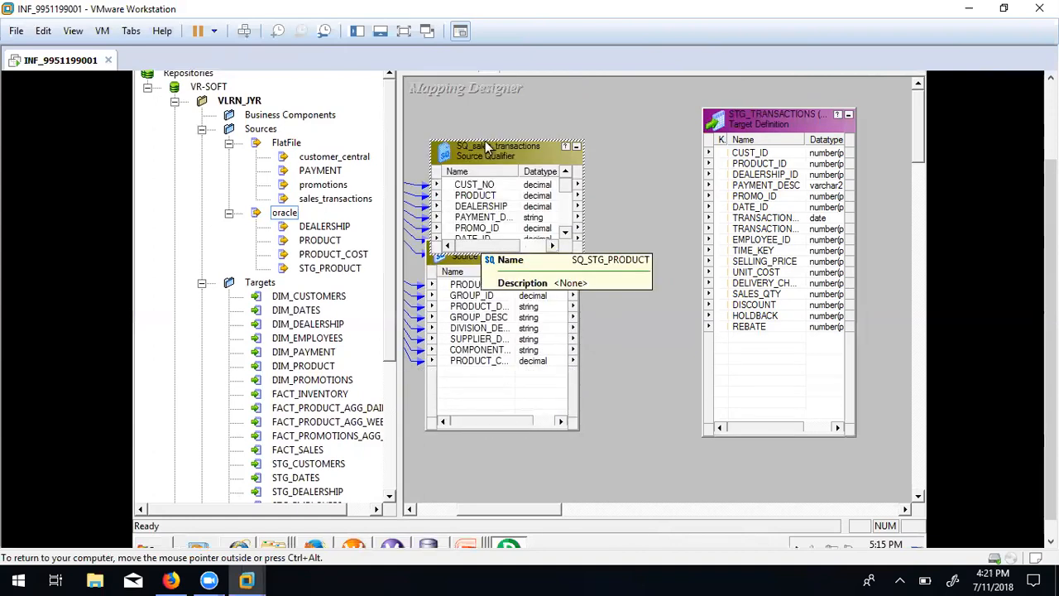
pyautogui.moveTo(487, 142); pyautogui.dragTo(488, 79)
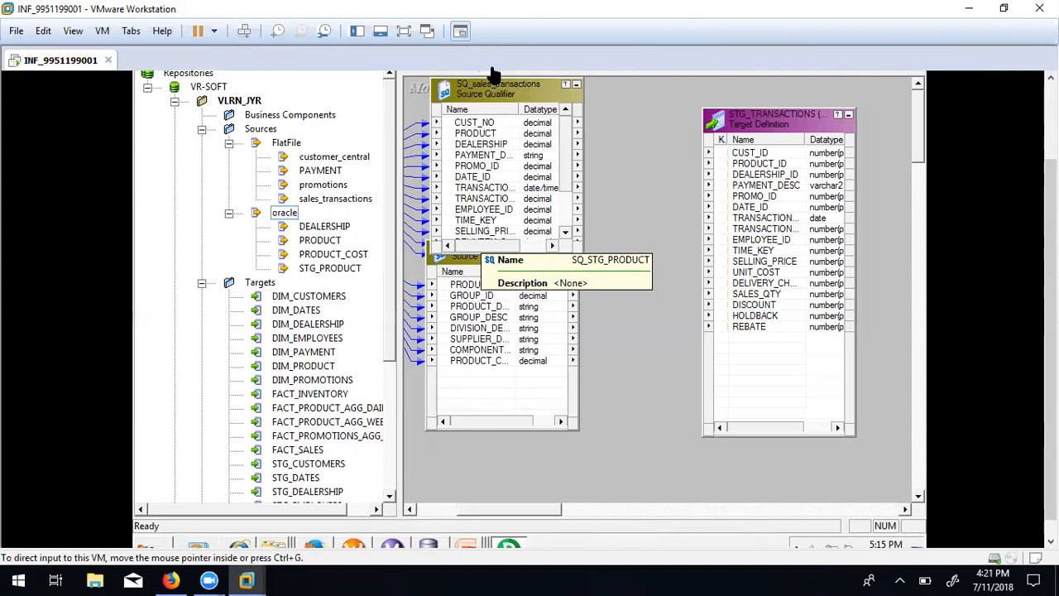
pyautogui.moveTo(468, 258); pyautogui.dragTo(460, 336)
pyautogui.moveTo(497, 255); pyautogui.dragTo(494, 287)
# Lengthen SQ_sales_transactions through REBATE and autofit both qualifiers' name columns.
pyautogui.doubleClick(494, 285)
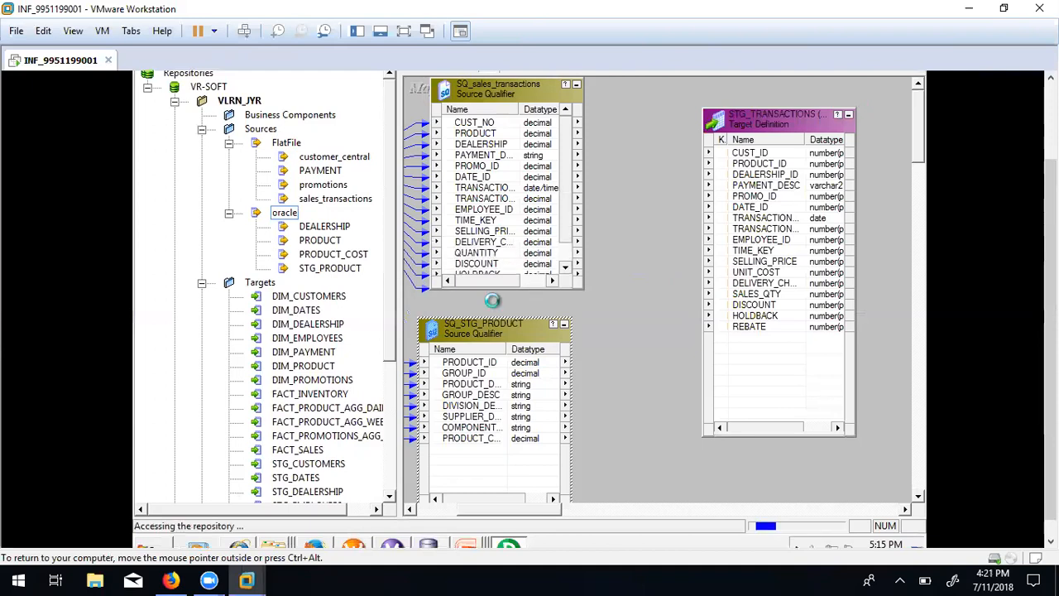
pyautogui.click(579, 391)
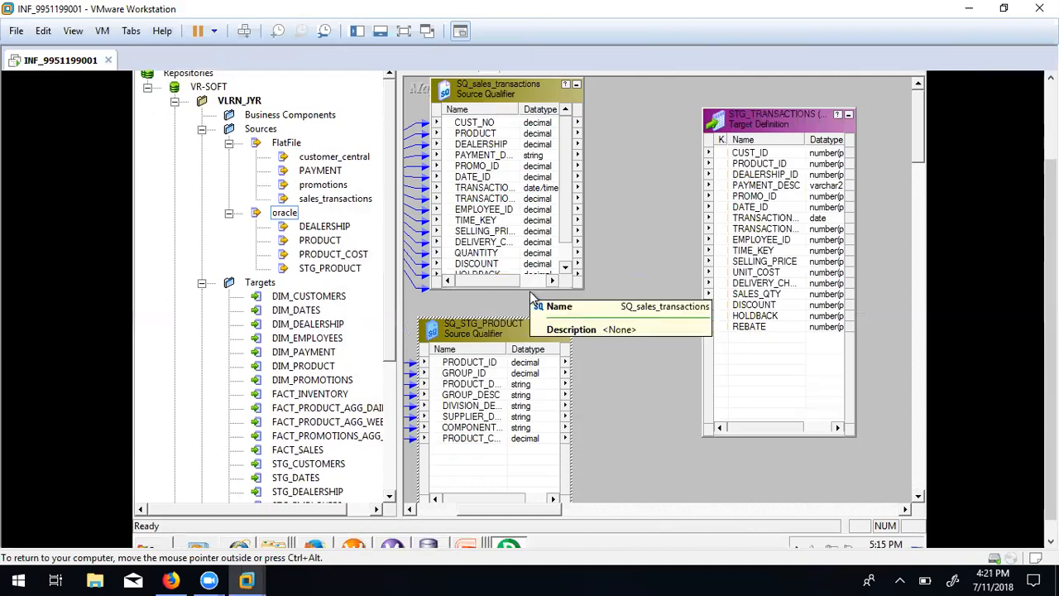
pyautogui.moveTo(529, 288); pyautogui.dragTo(506, 354)
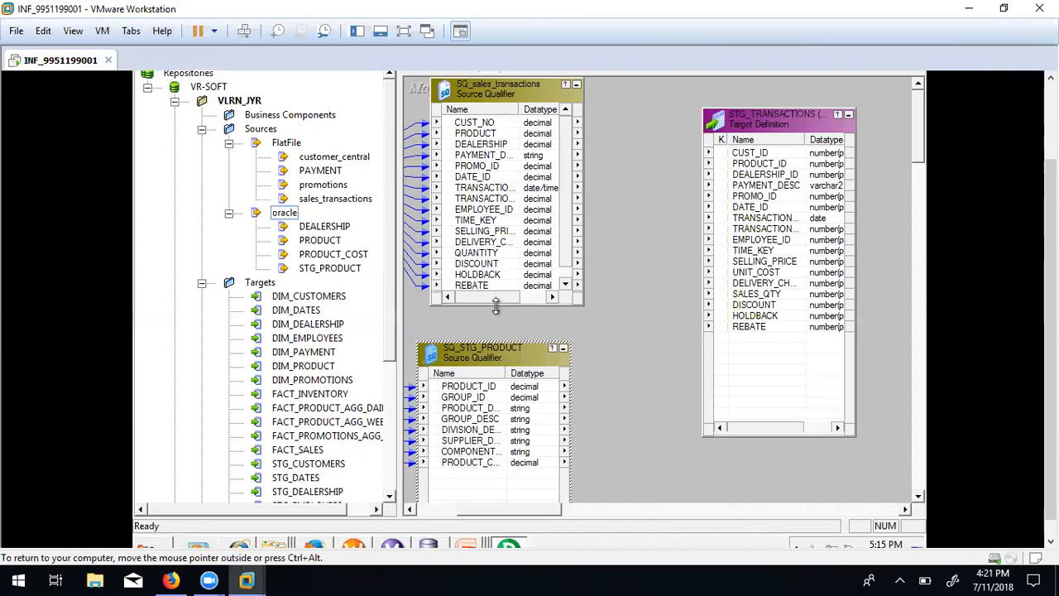
pyautogui.moveTo(495, 306); pyautogui.dragTo(490, 325)
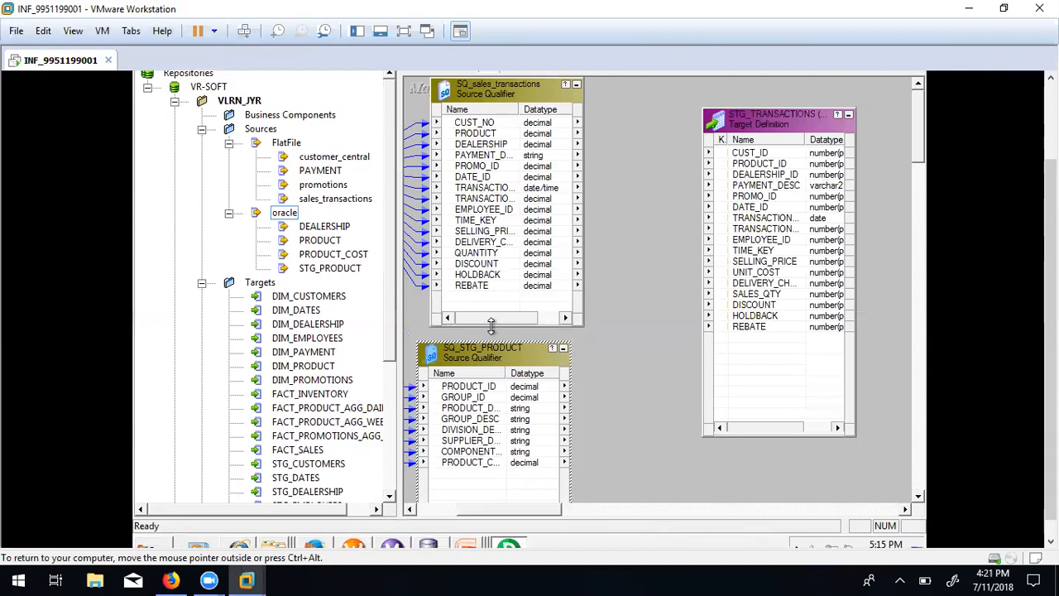
pyautogui.click(761, 155)
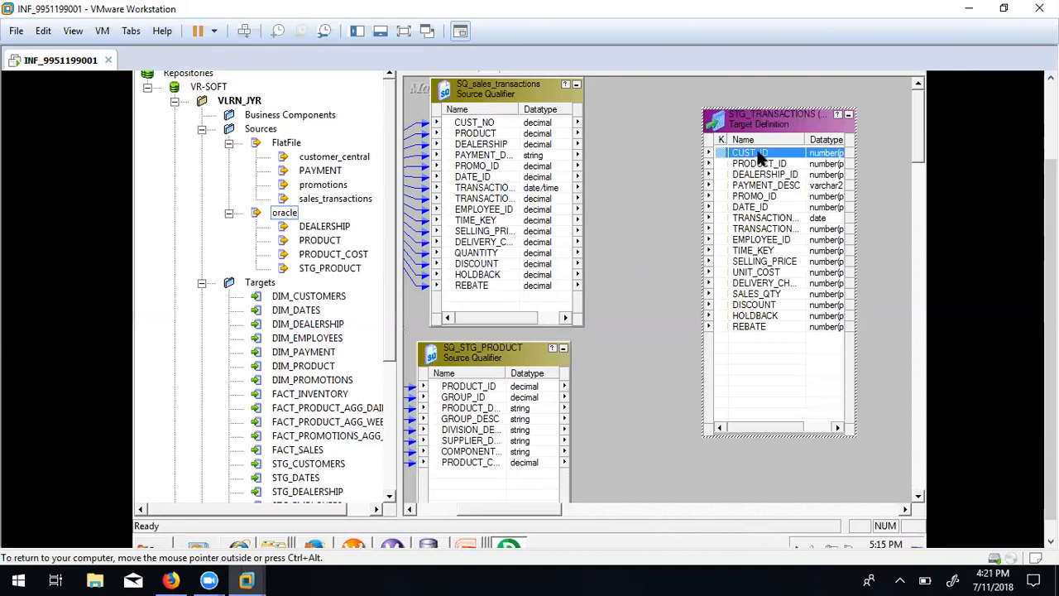
pyautogui.click(500, 123)
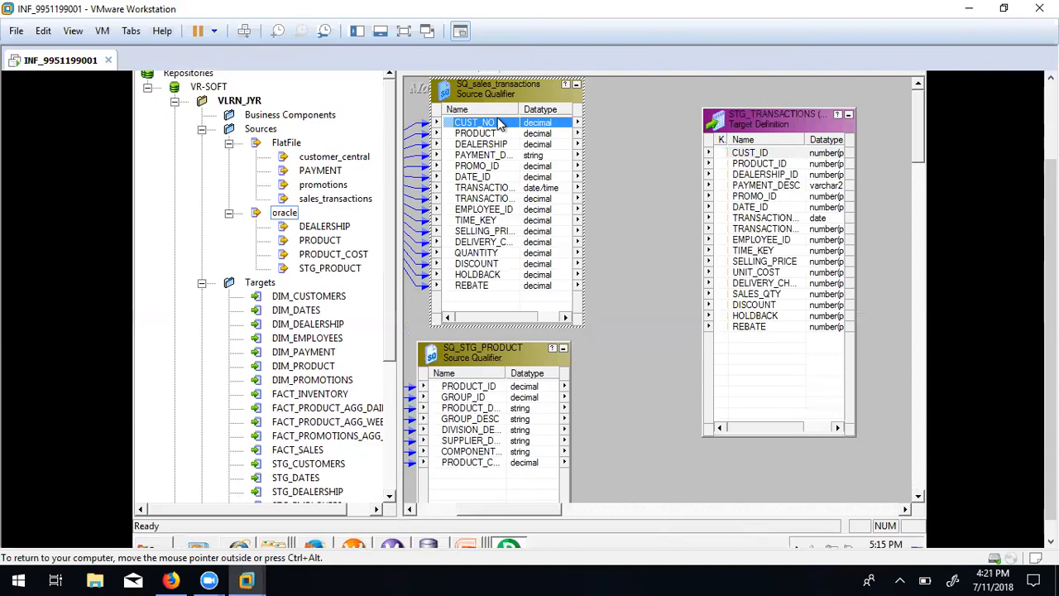
pyautogui.doubleClick(505, 370)
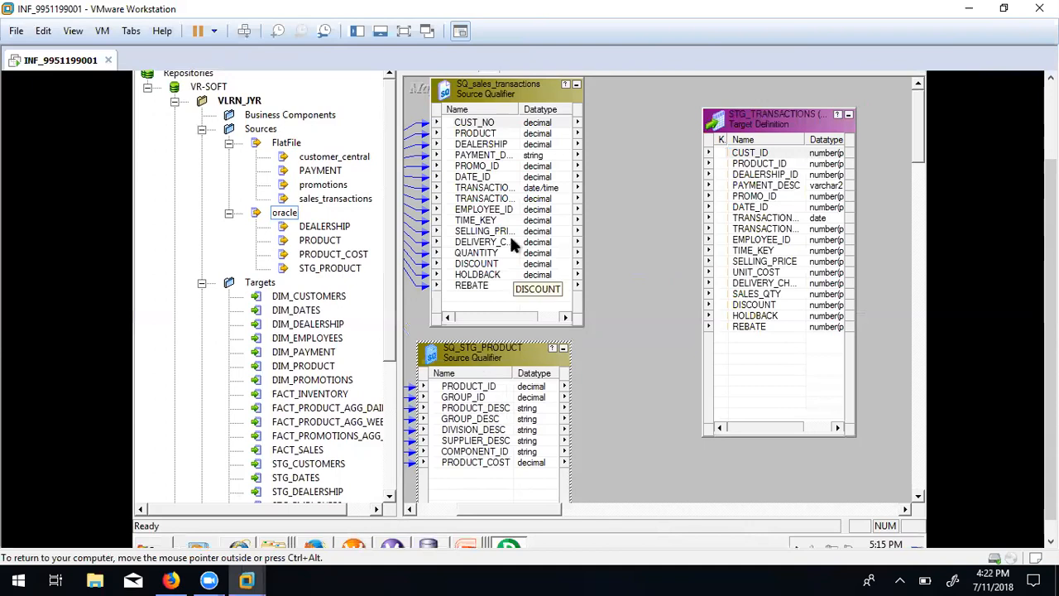
pyautogui.doubleClick(518, 109)
# Review the PRODUCT, PRODUCT_ID, DEALERSHIP, PAYMENT_DESC, PROMO_ID, DATE_ID and TRANSACTION ports.
pyautogui.click(499, 135)
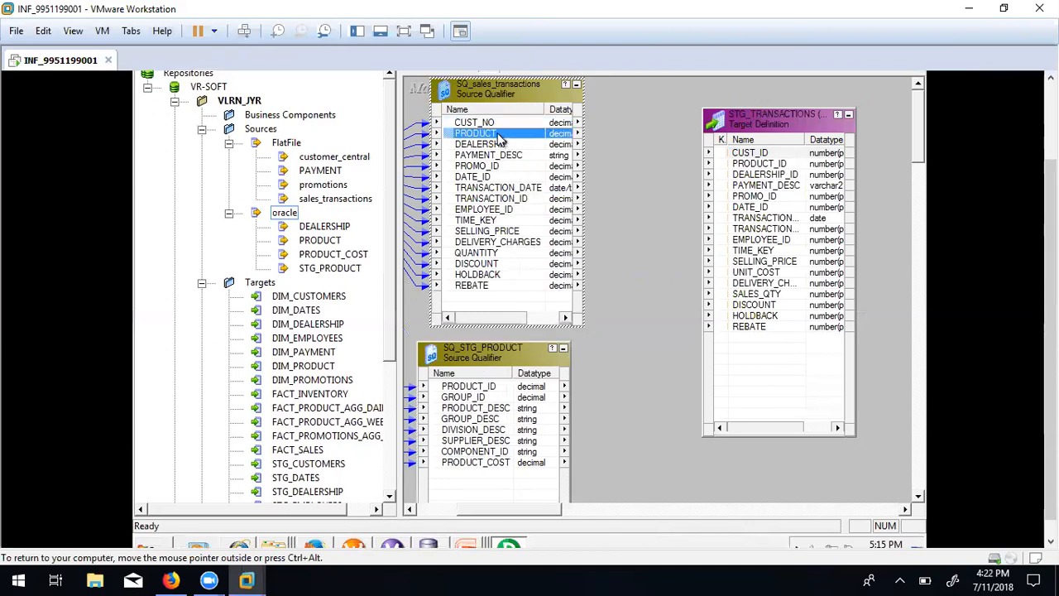
pyautogui.click(468, 388)
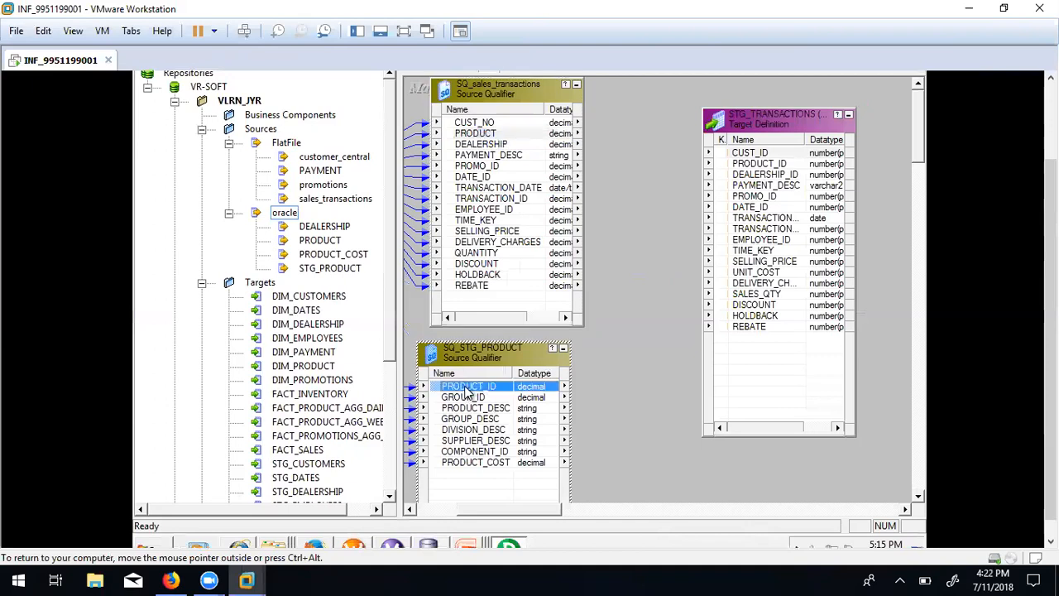
pyautogui.click(496, 136)
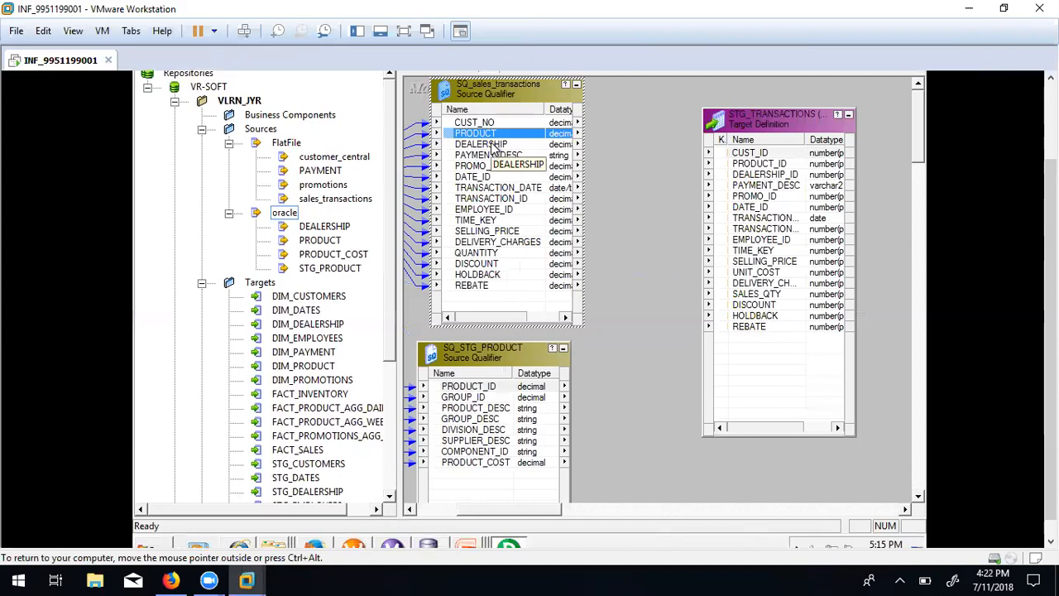
pyautogui.click(494, 146)
pyautogui.click(490, 155)
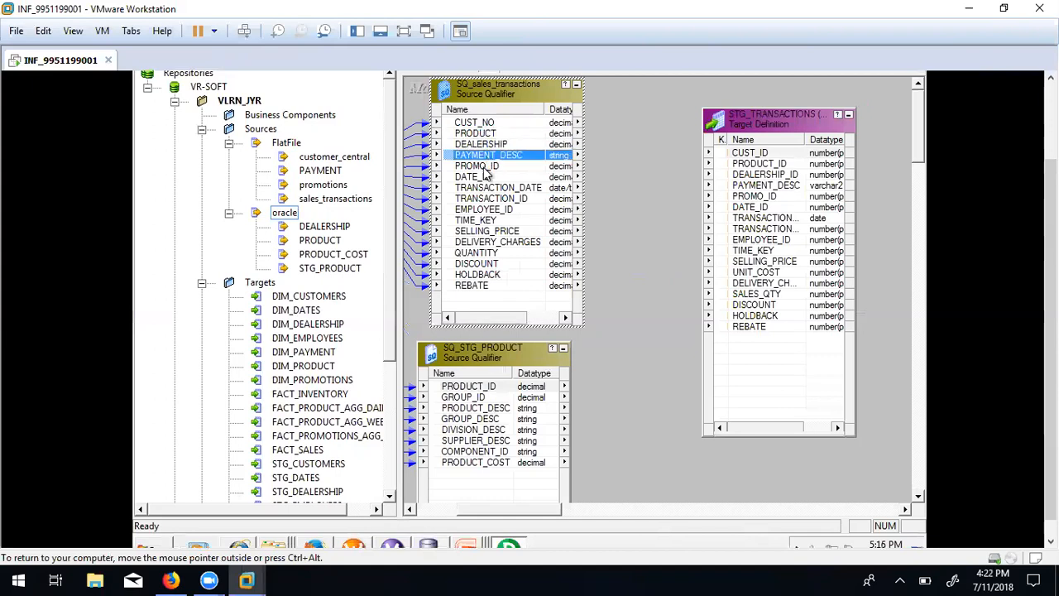
pyautogui.click(482, 167)
pyautogui.click(485, 179)
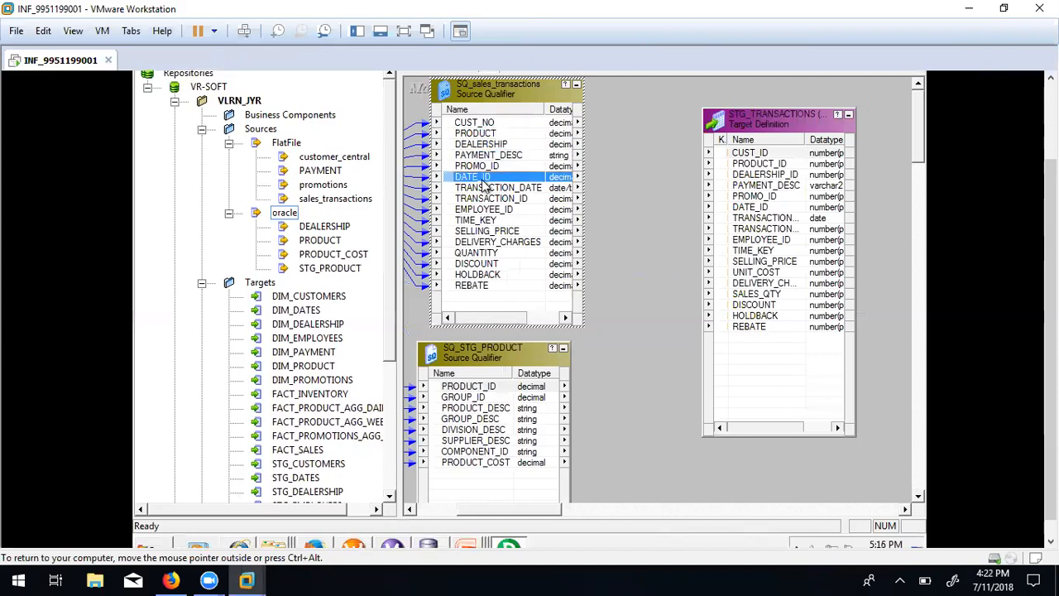
pyautogui.click(487, 189)
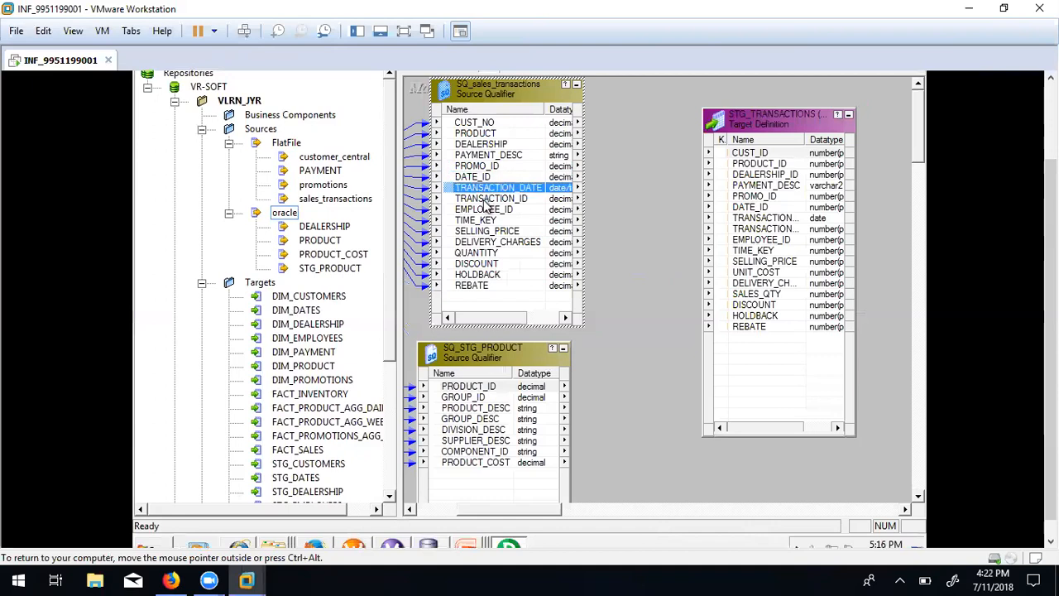
pyautogui.click(485, 196)
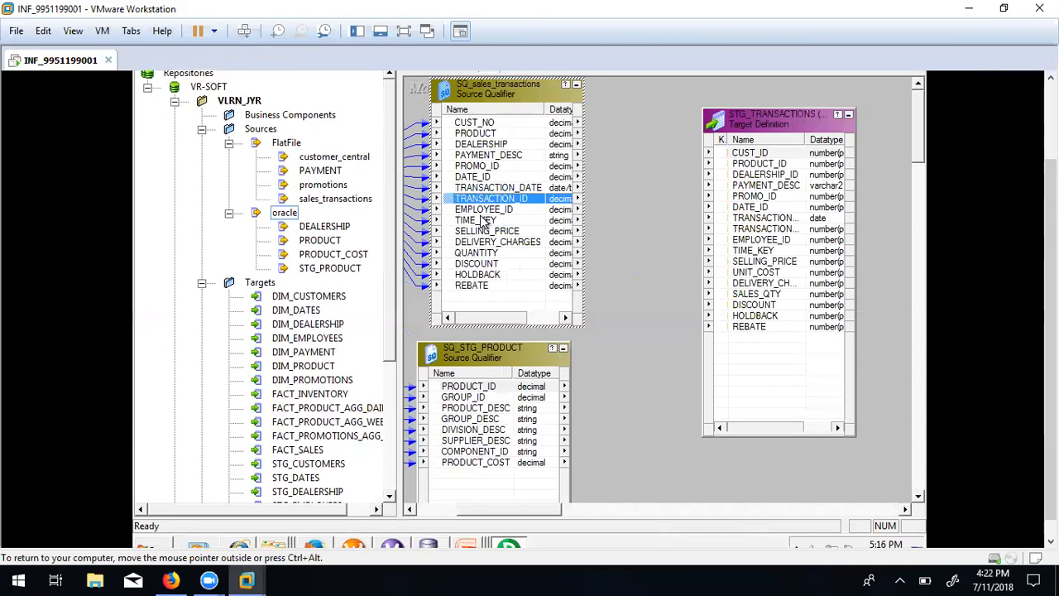
# Autofit the STG_TRANSACTIONS name column and review ports EMPLOYEE_ID through REBATE and UNIT_COST.
pyautogui.doubleClick(808, 140)
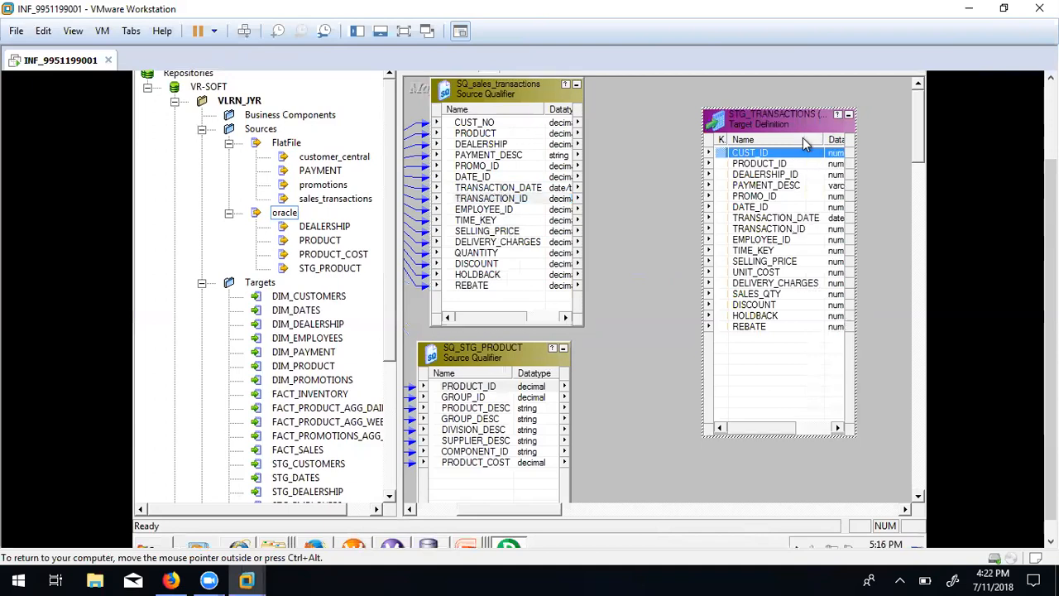
pyautogui.click(500, 211)
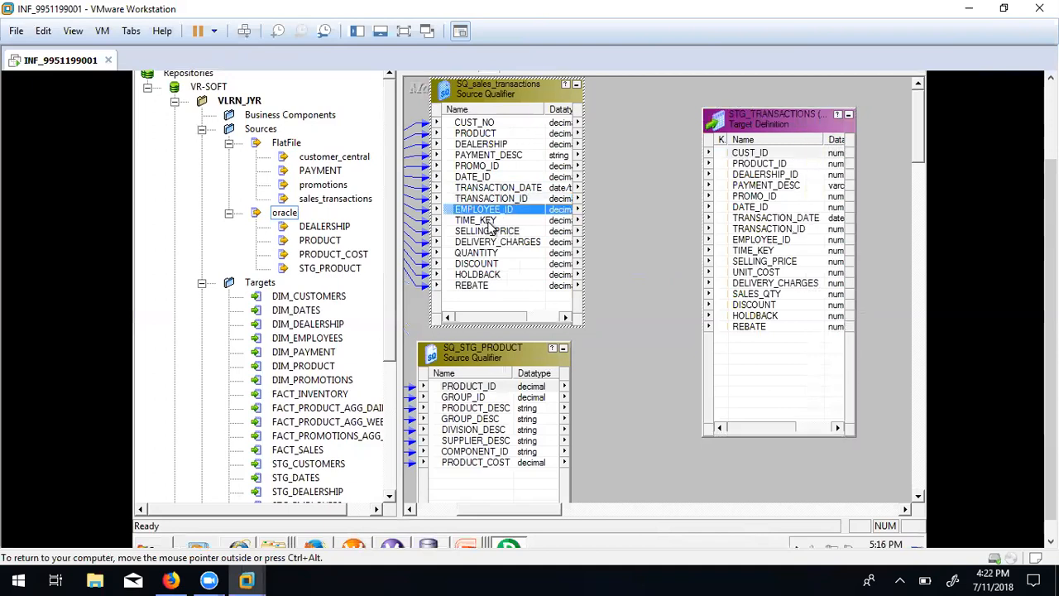
pyautogui.click(488, 222)
pyautogui.click(486, 233)
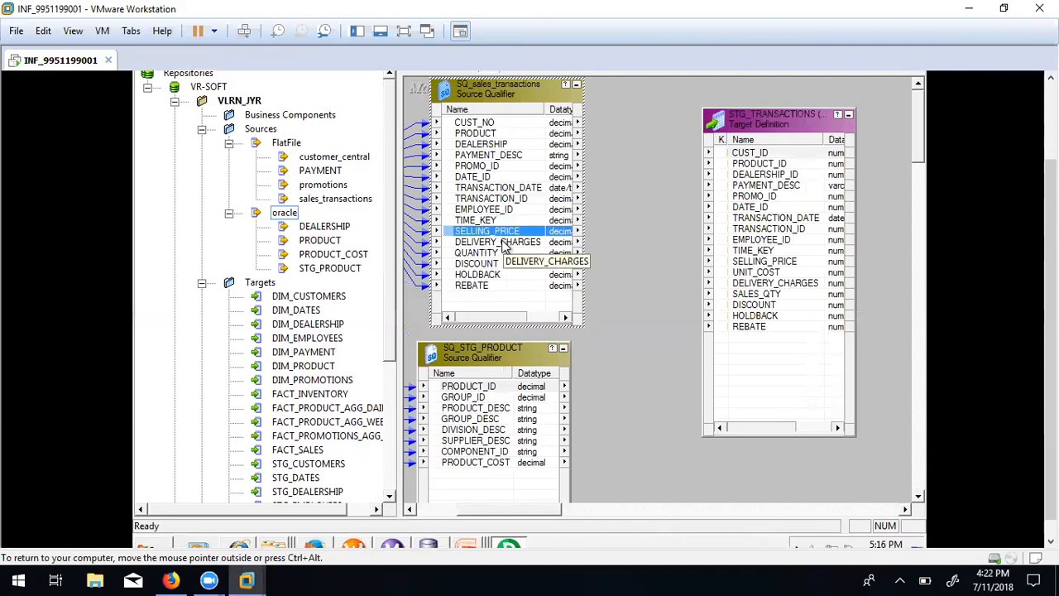
pyautogui.click(498, 243)
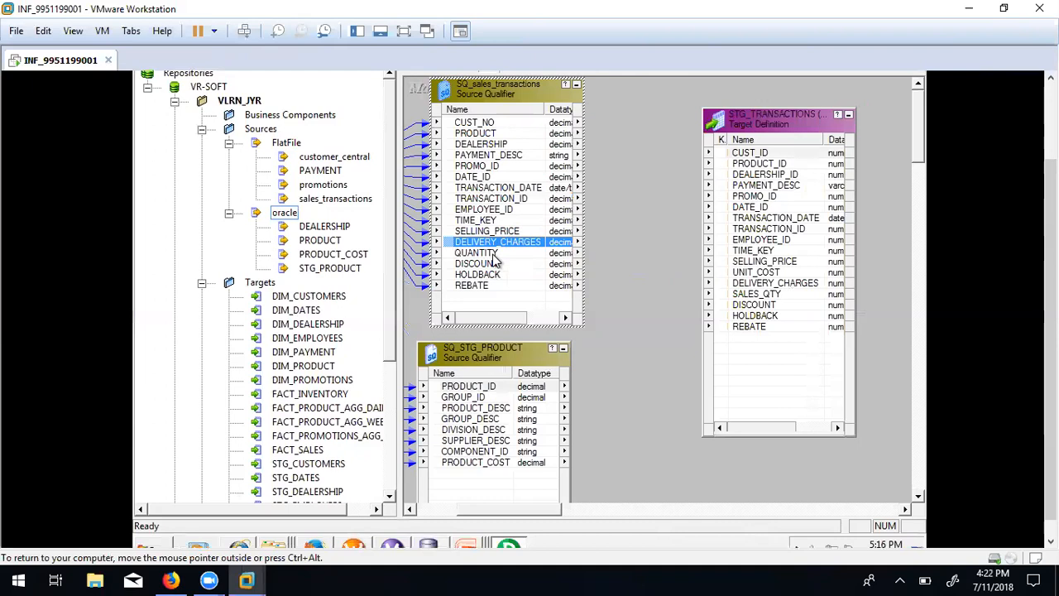
pyautogui.click(492, 254)
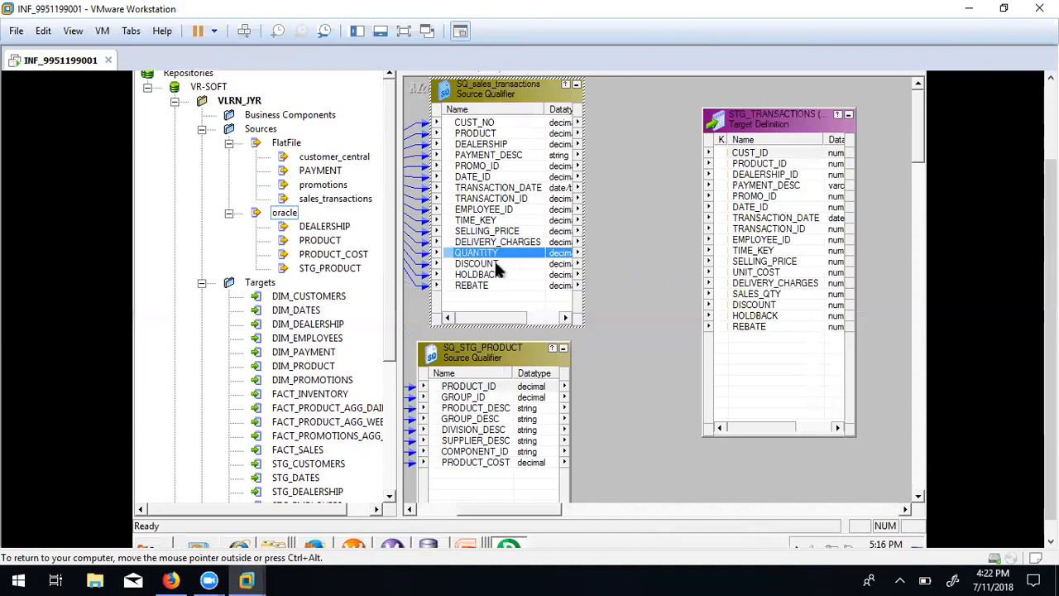
pyautogui.click(495, 264)
pyautogui.click(488, 274)
pyautogui.click(486, 285)
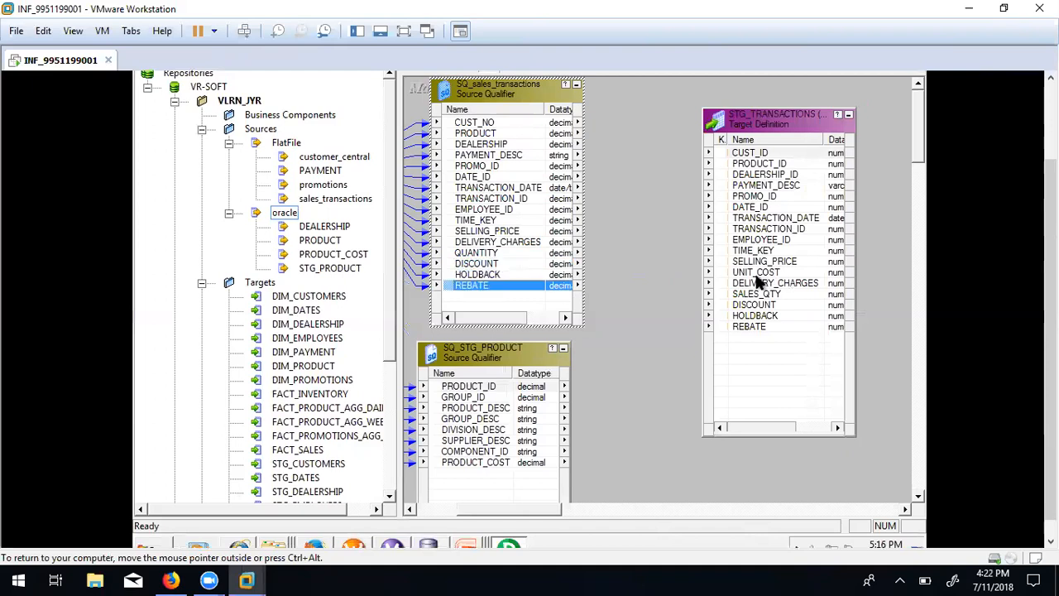
pyautogui.click(756, 274)
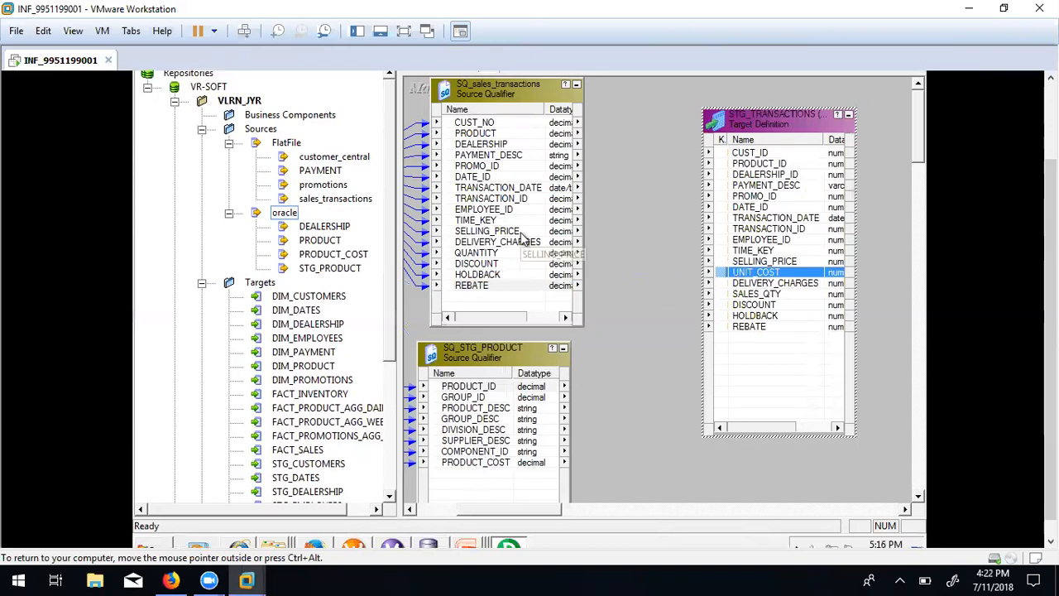
# Move STG_TRANSACTIONS further right and nudge SQ_STG_PRODUCT and SQ_sales_transactions slightly.
pyautogui.moveTo(773, 131); pyautogui.dragTo(835, 121)
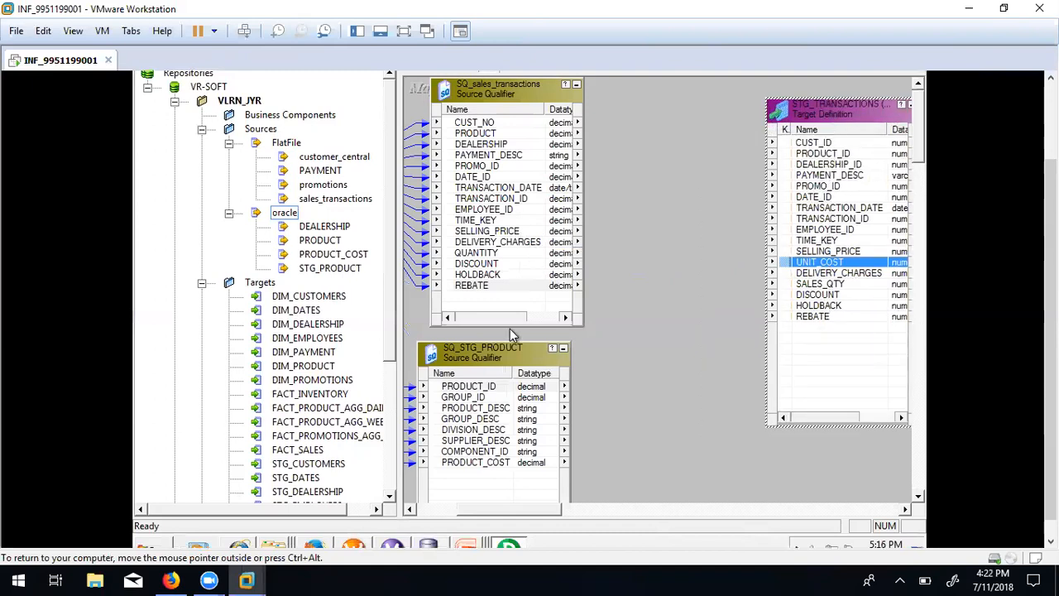
pyautogui.moveTo(499, 358); pyautogui.dragTo(521, 365)
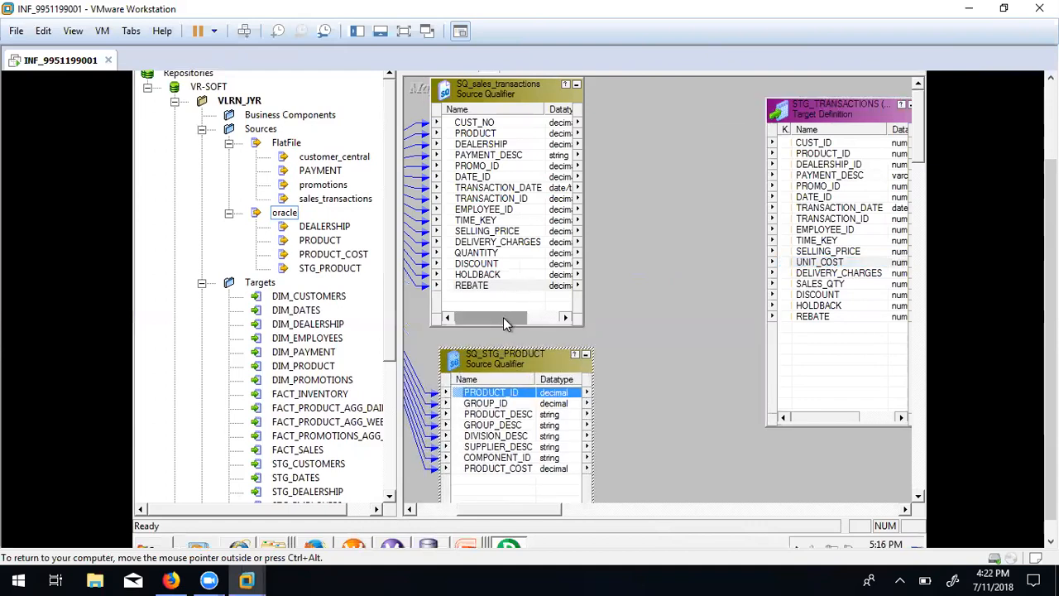
pyautogui.moveTo(511, 77); pyautogui.dragTo(510, 92)
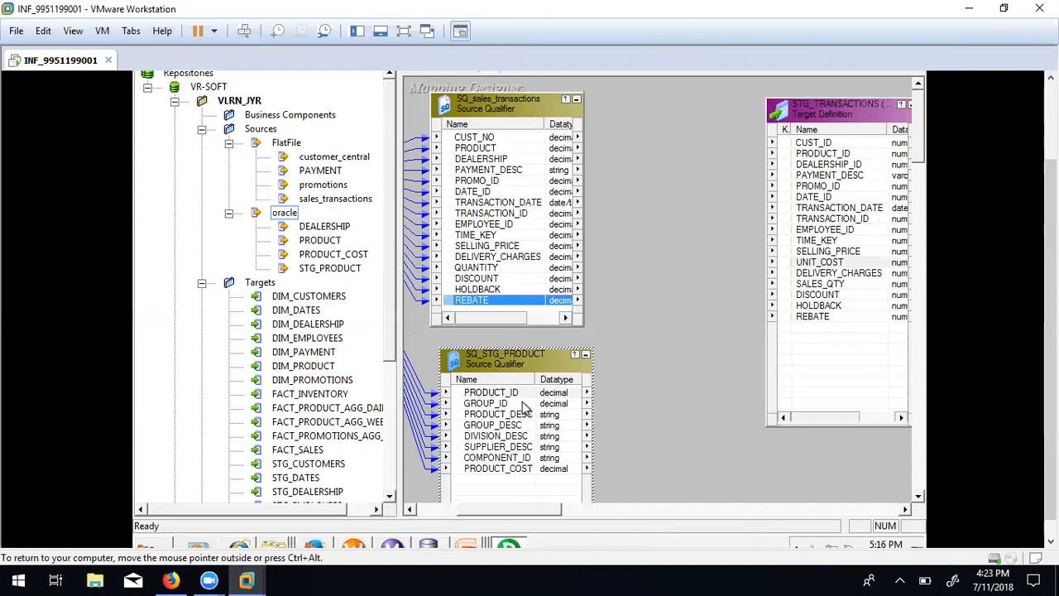
pyautogui.moveTo(511, 517); pyautogui.dragTo(496, 514)
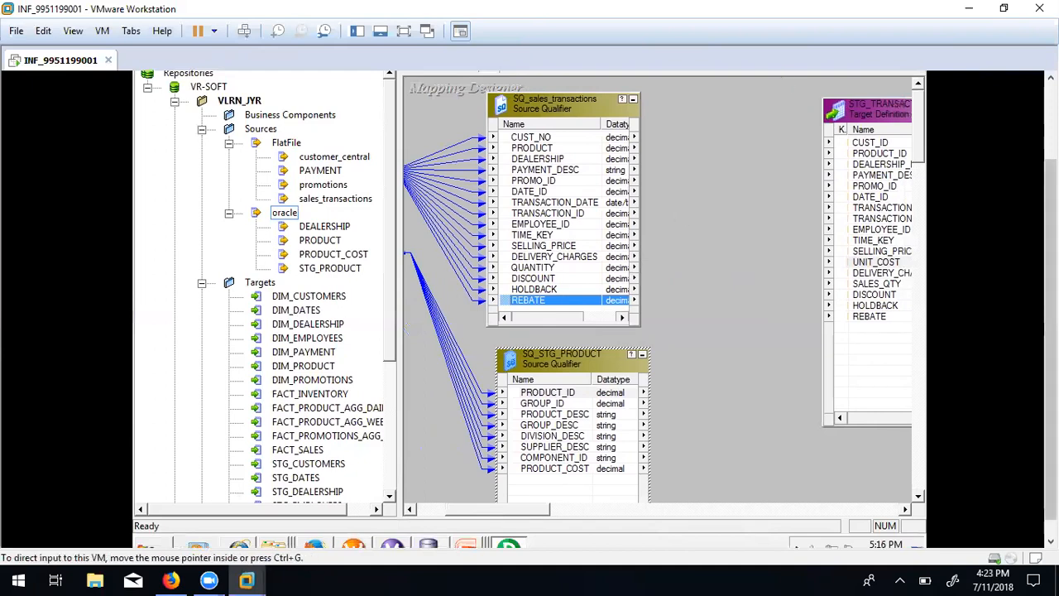
pyautogui.moveTo(1051, 356); pyautogui.dragTo(1051, 280)
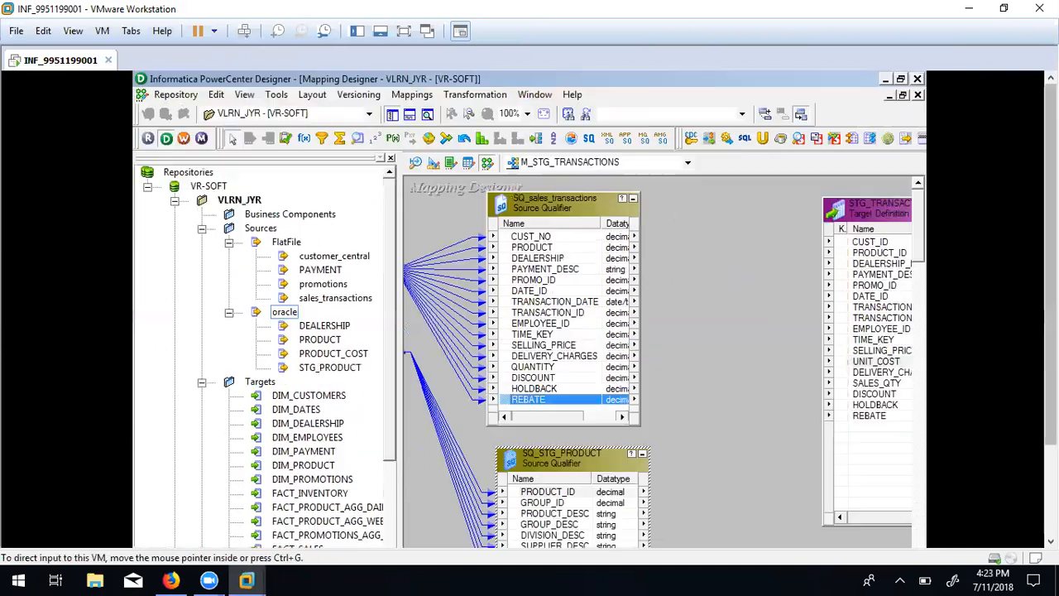
# Shift STG_TRANSACTIONS right and SQ_STG_PRODUCT slightly left to open space for a joiner.
pyautogui.click(902, 79)
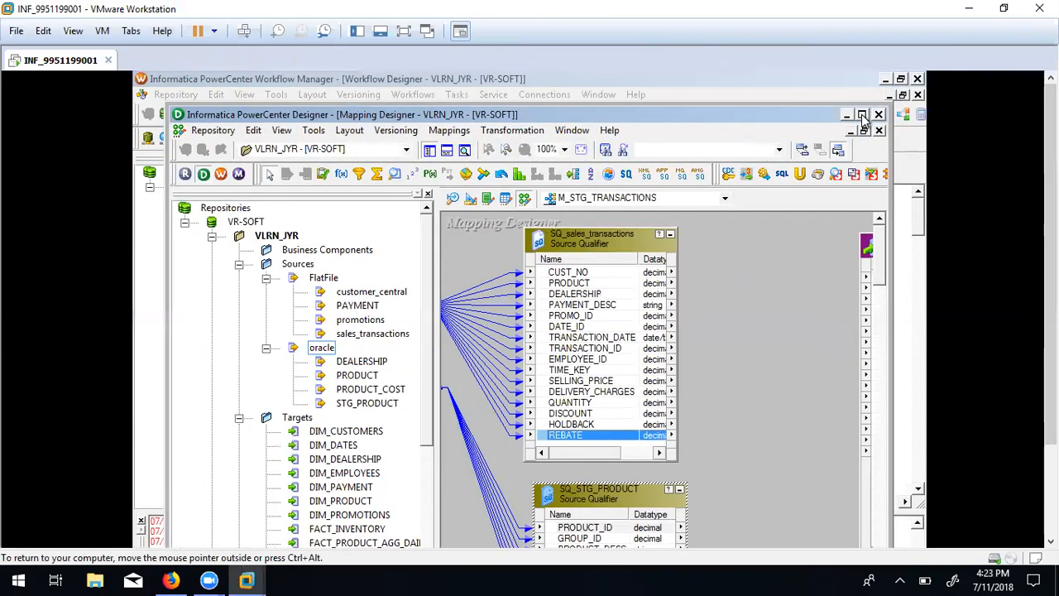
pyautogui.doubleClick(864, 120)
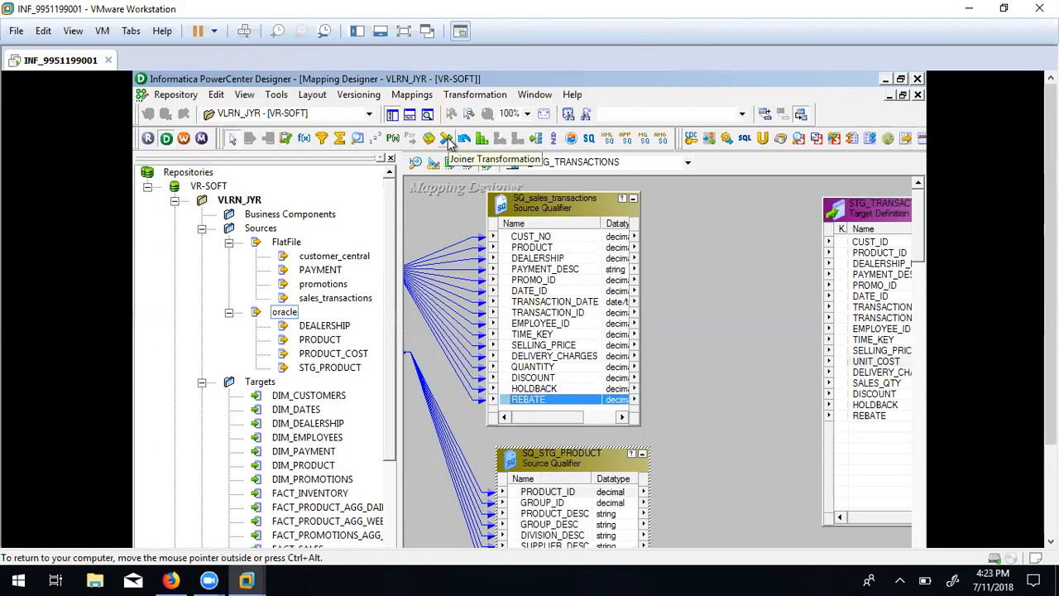
pyautogui.moveTo(877, 212); pyautogui.dragTo(787, 214)
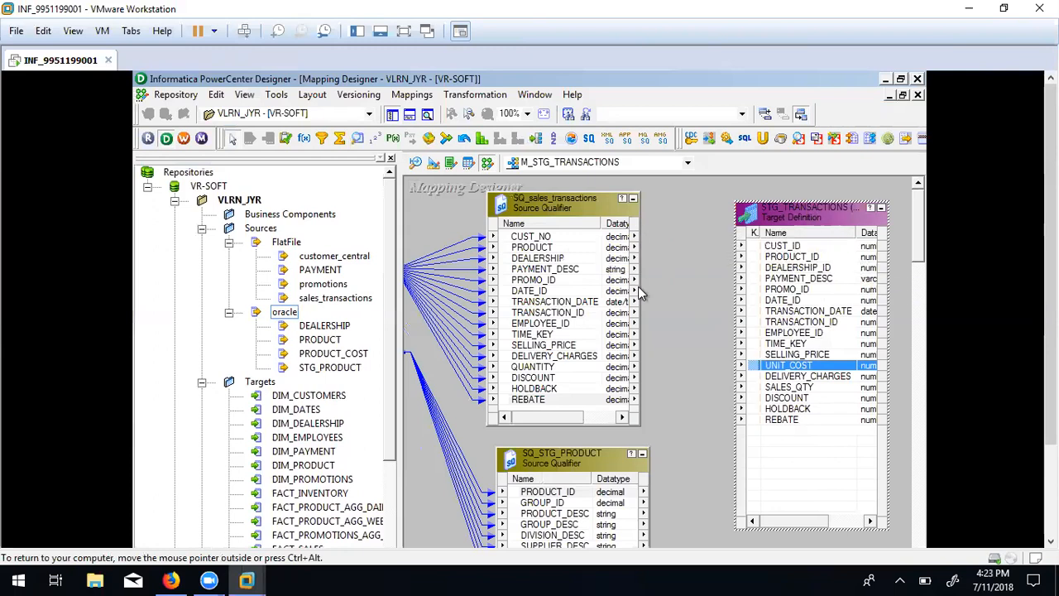
pyautogui.click(581, 240)
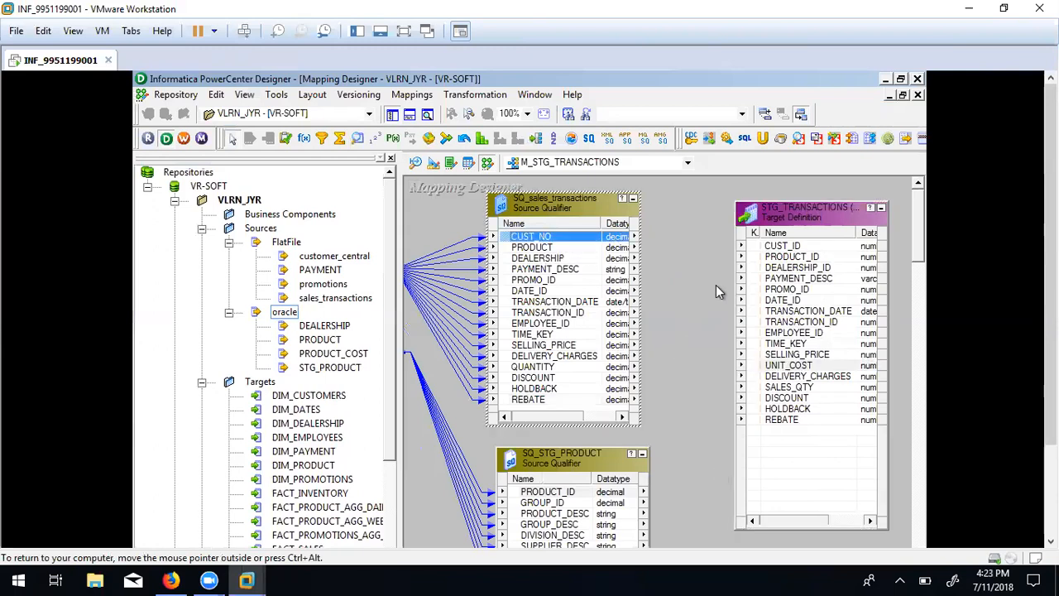
pyautogui.moveTo(794, 223); pyautogui.dragTo(842, 228)
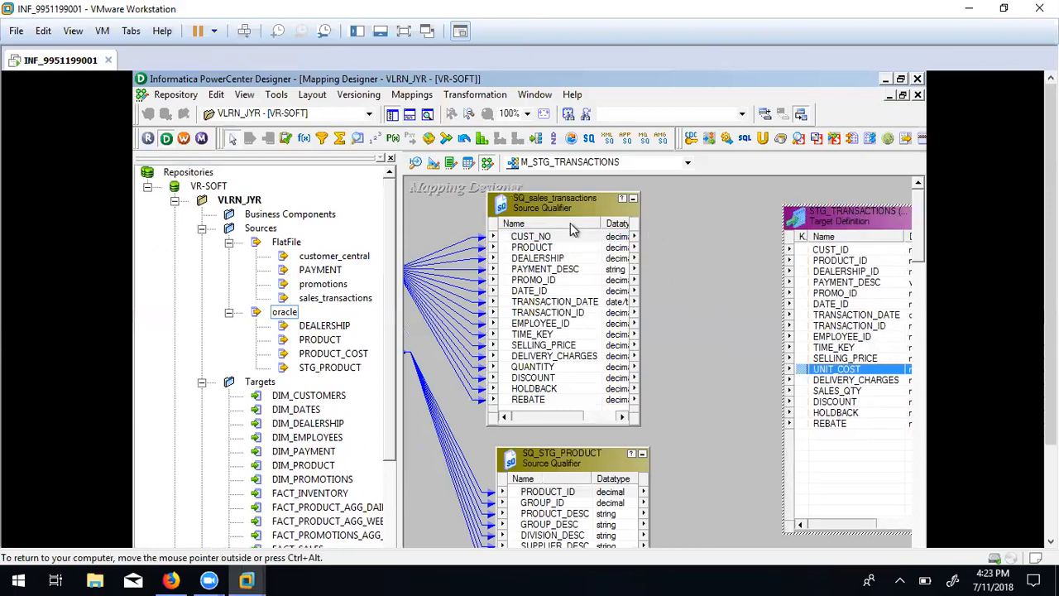
pyautogui.click(552, 471)
pyautogui.moveTo(552, 471); pyautogui.dragTo(537, 473)
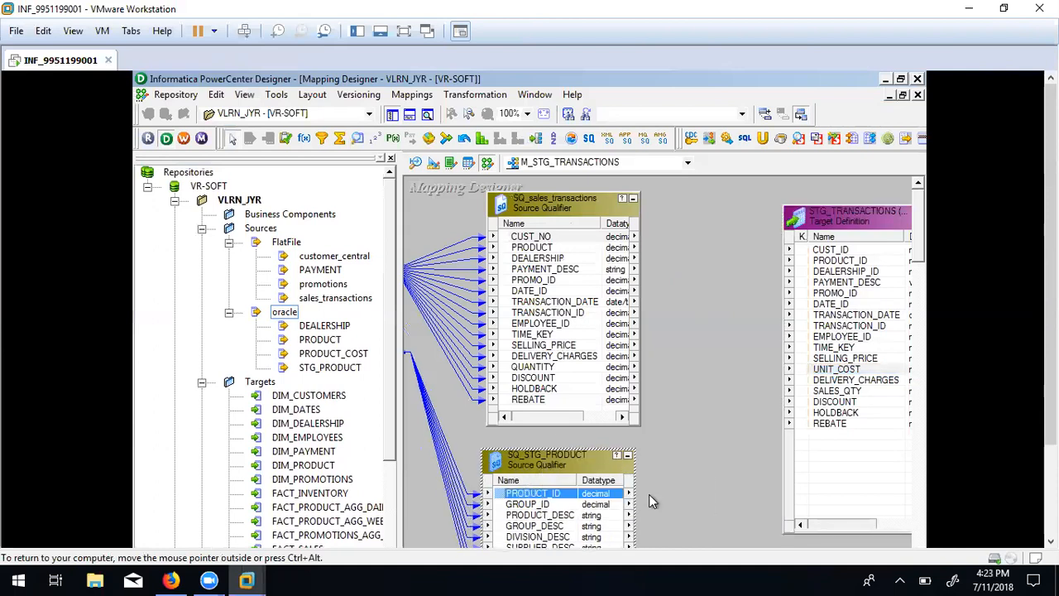
pyautogui.moveTo(1050, 248); pyautogui.dragTo(1050, 322)
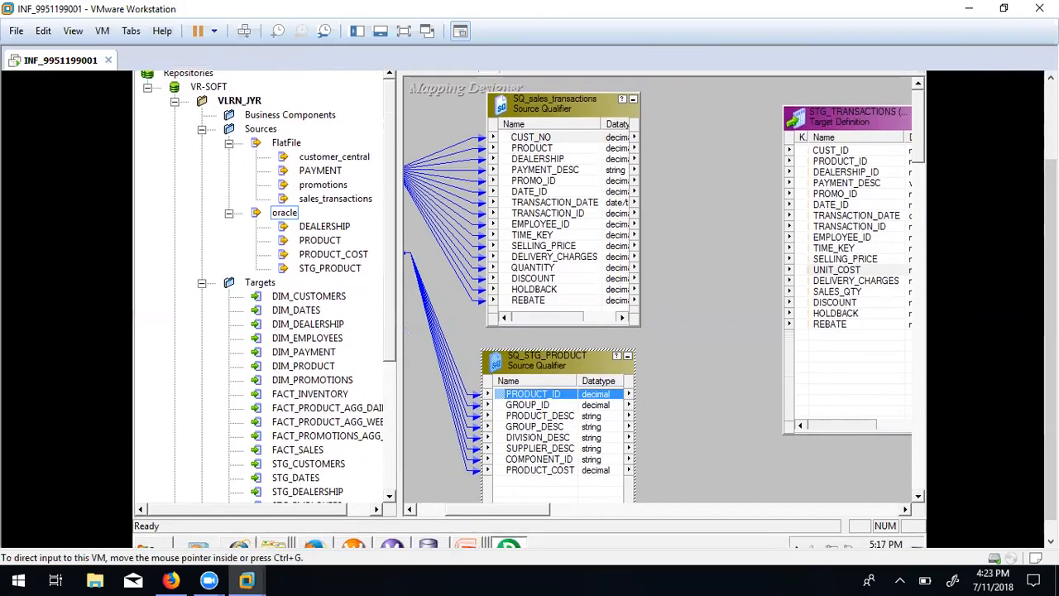
pyautogui.moveTo(1051, 322); pyautogui.dragTo(1051, 299)
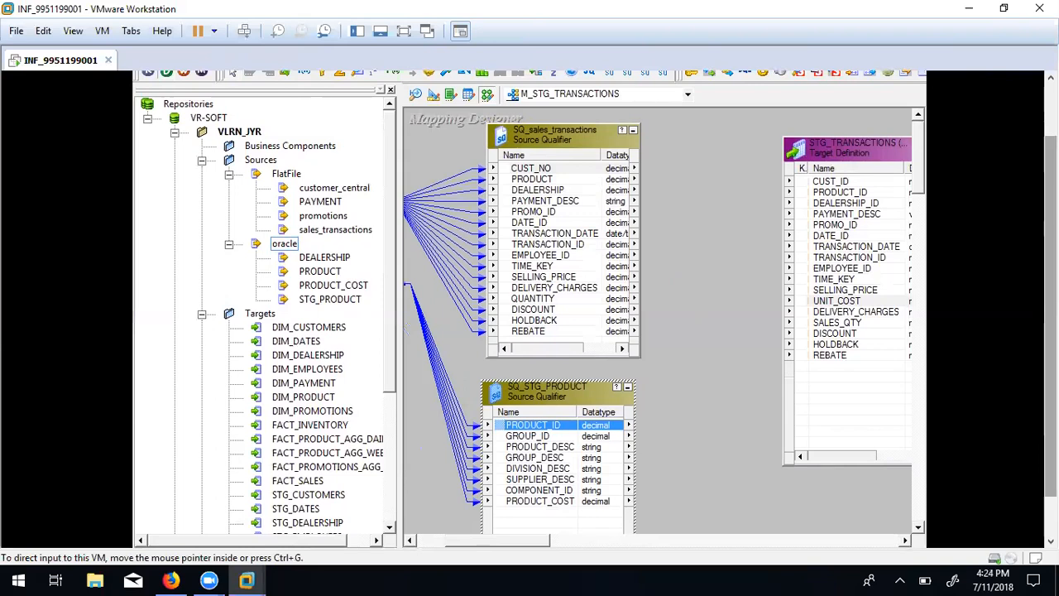
pyautogui.moveTo(1050, 306); pyautogui.dragTo(1051, 255)
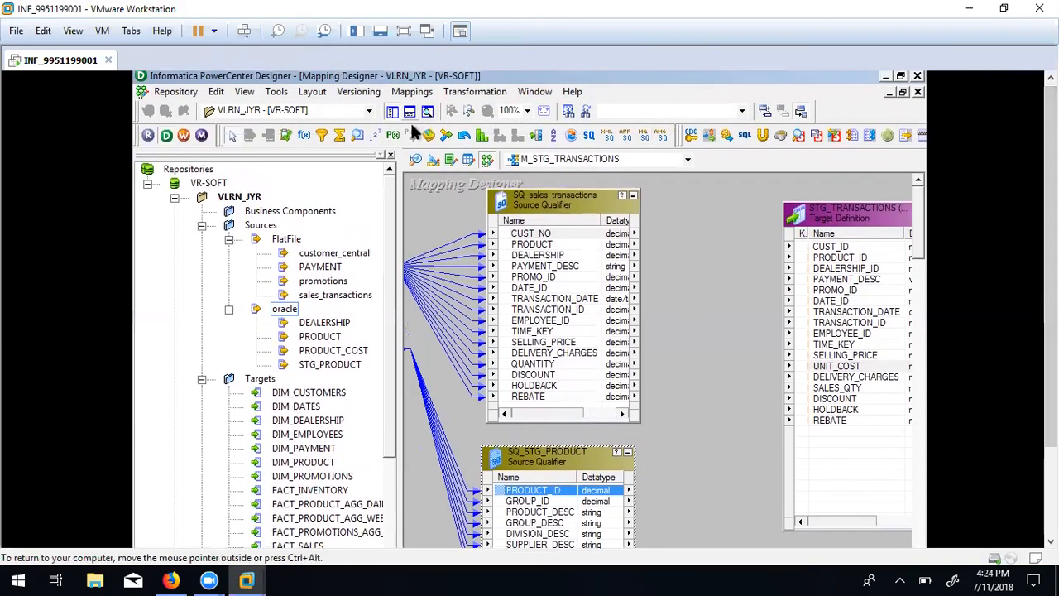
pyautogui.click(445, 135)
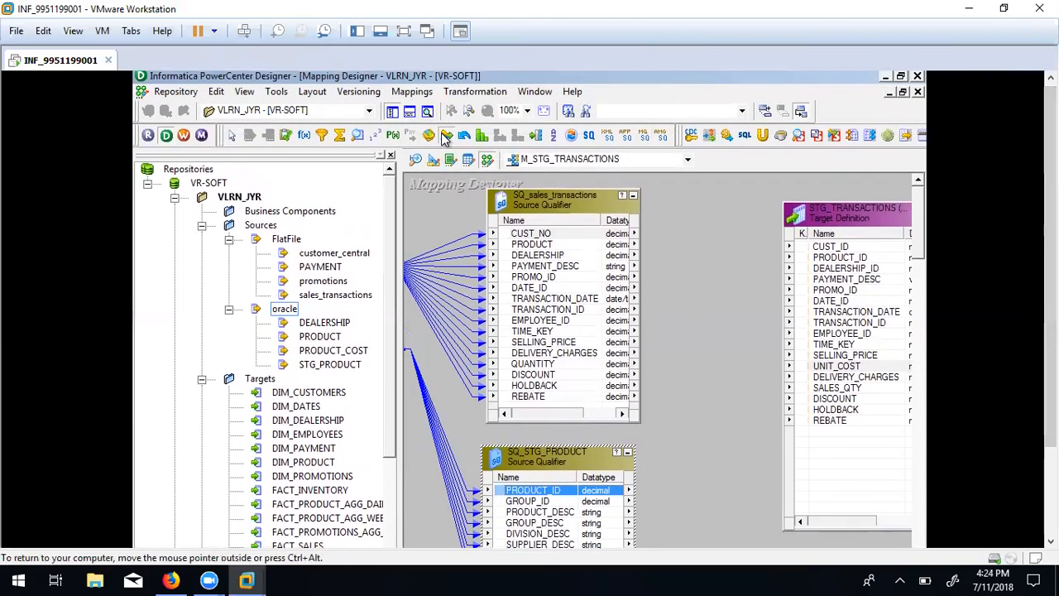
# Place the JNRTRANS joiner and copy sales transaction ports CUST_NO through REBATE into it.
pyautogui.moveTo(667, 201); pyautogui.dragTo(753, 536)
pyautogui.moveTo(1050, 278); pyautogui.dragTo(1051, 329)
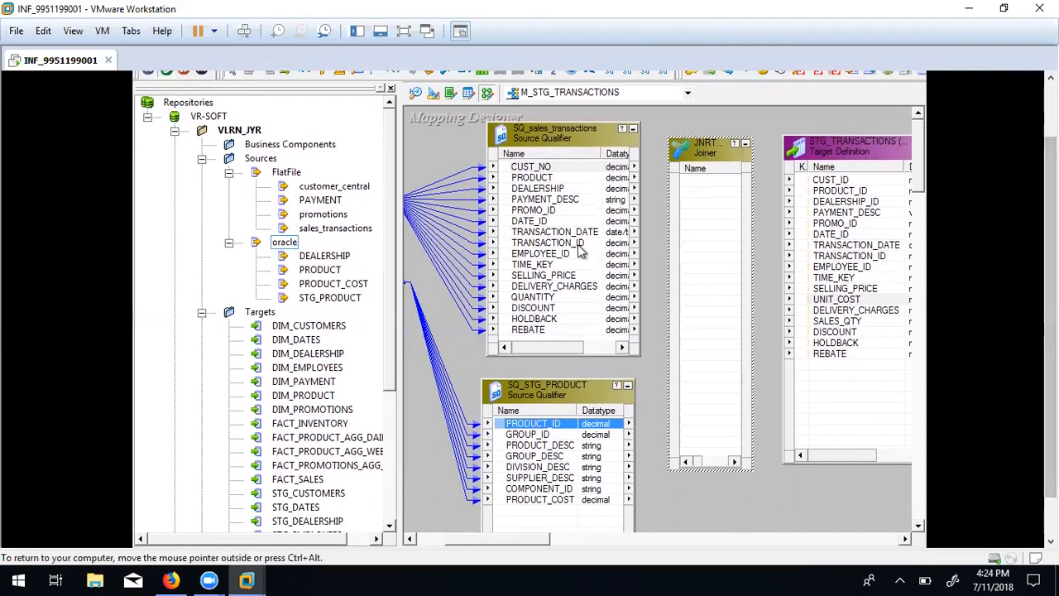
pyautogui.click(543, 168)
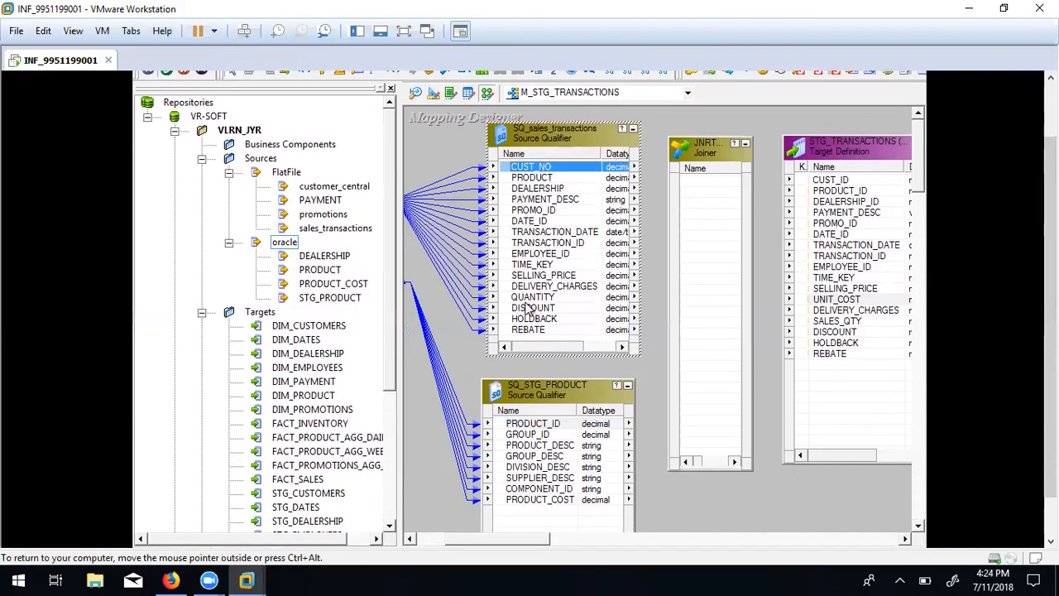
pyautogui.keyDown('shift'); pyautogui.click(528, 331); pyautogui.keyUp('shift')
pyautogui.moveTo(509, 169); pyautogui.dragTo(713, 222)
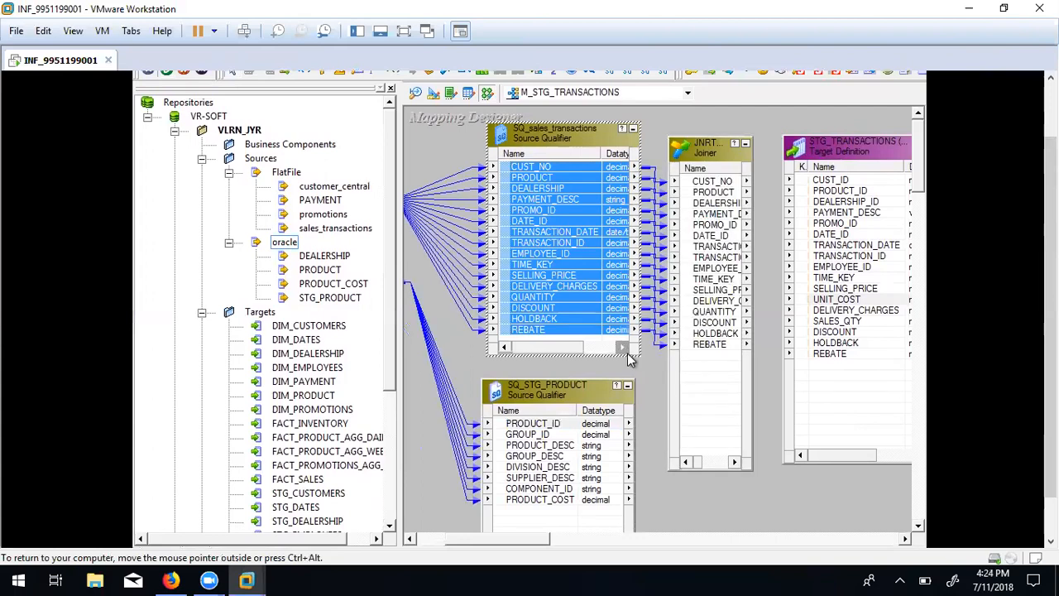
# Copy the SQ_STG_PRODUCT ports through PRODUCT_COST into the joiner and open it for editing.
pyautogui.click(562, 423)
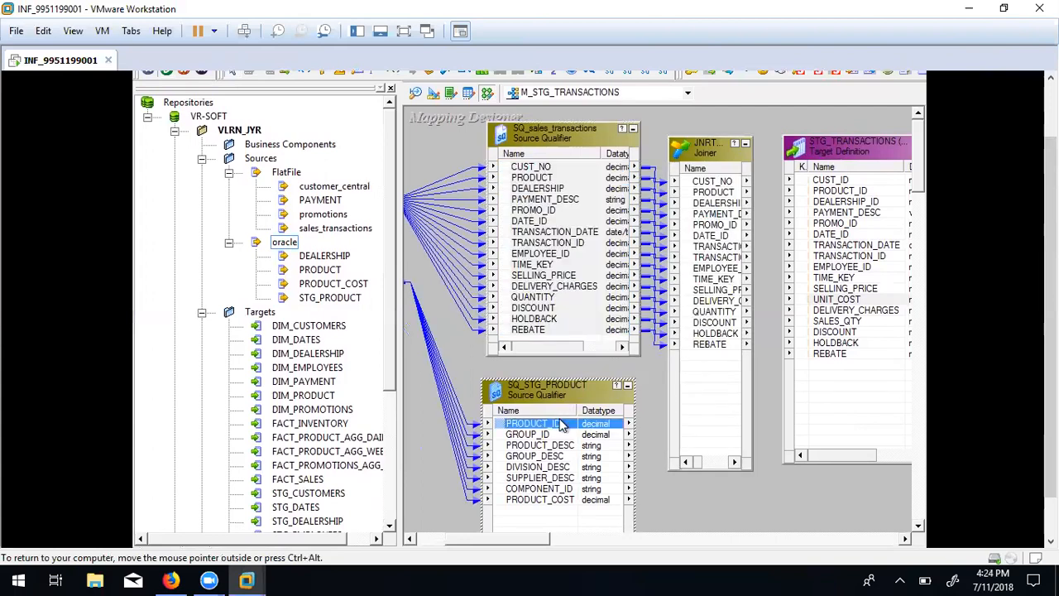
pyautogui.keyDown('shift'); pyautogui.click(538, 499); pyautogui.keyUp('shift')
pyautogui.moveTo(509, 431); pyautogui.dragTo(701, 395)
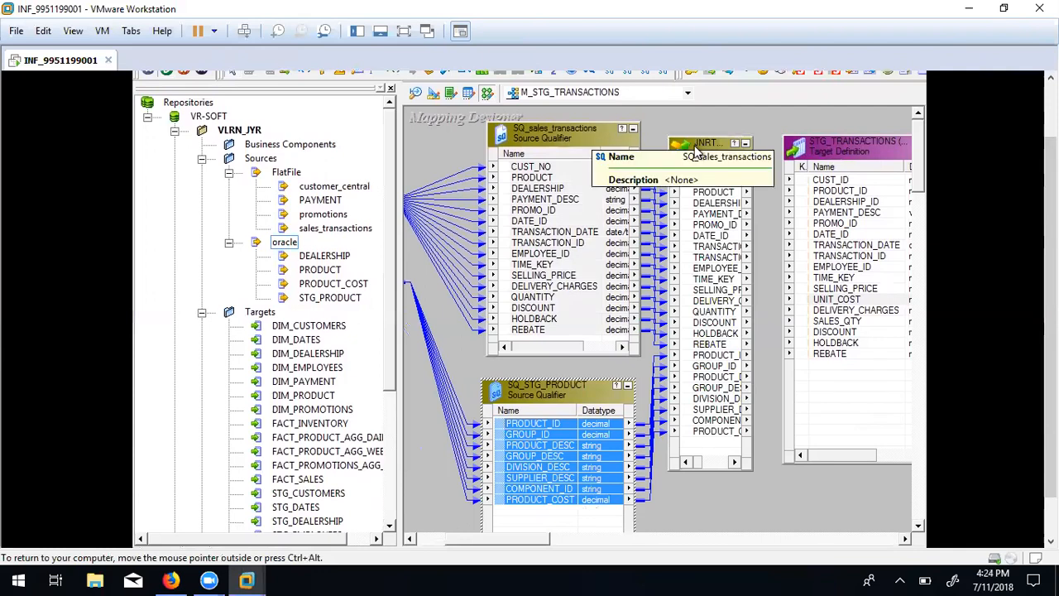
pyautogui.doubleClick(695, 146)
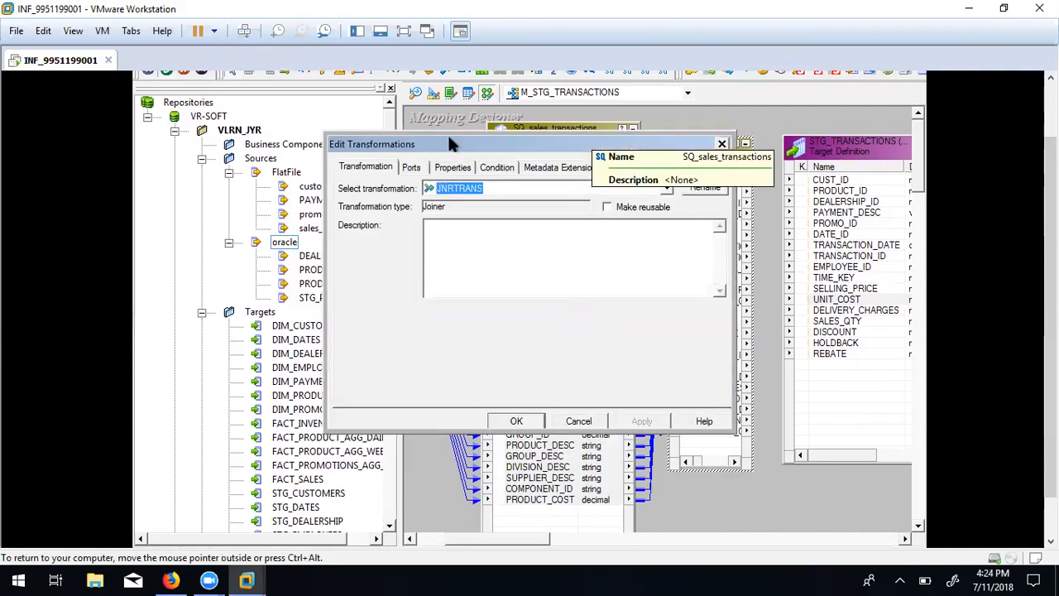
# On the joiner's Ports tab, keep the product ports flagged as the master side.
pyautogui.click(416, 168)
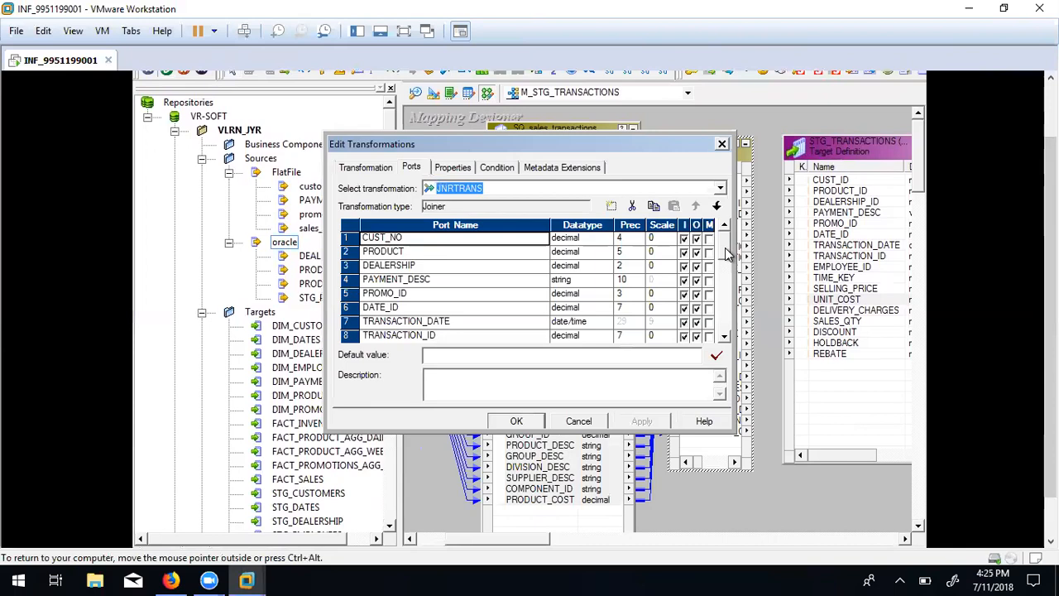
pyautogui.scroll(-6, 725, 255)
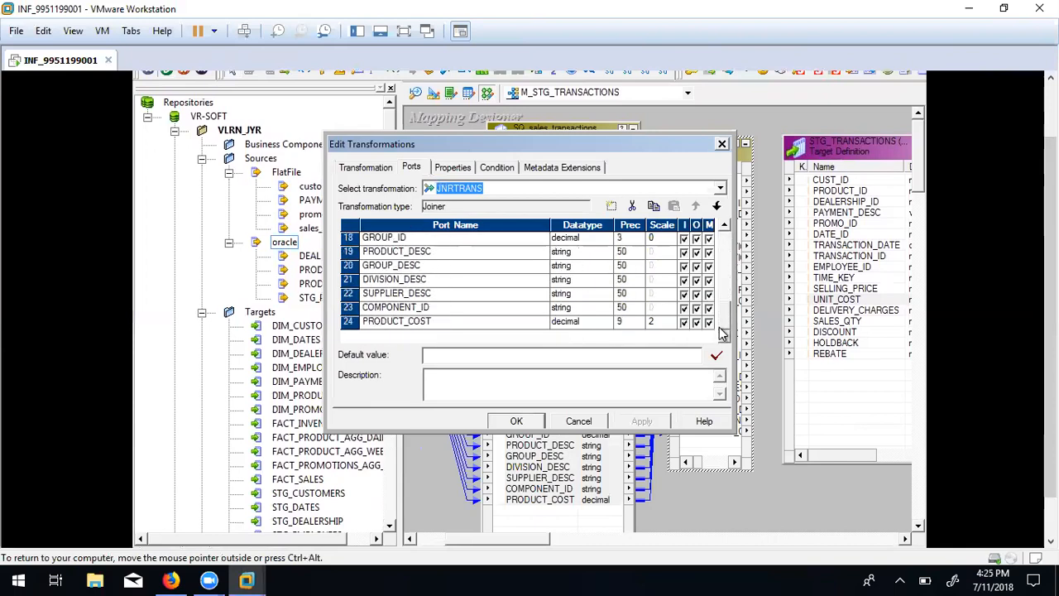
pyautogui.scroll(1, 719, 331)
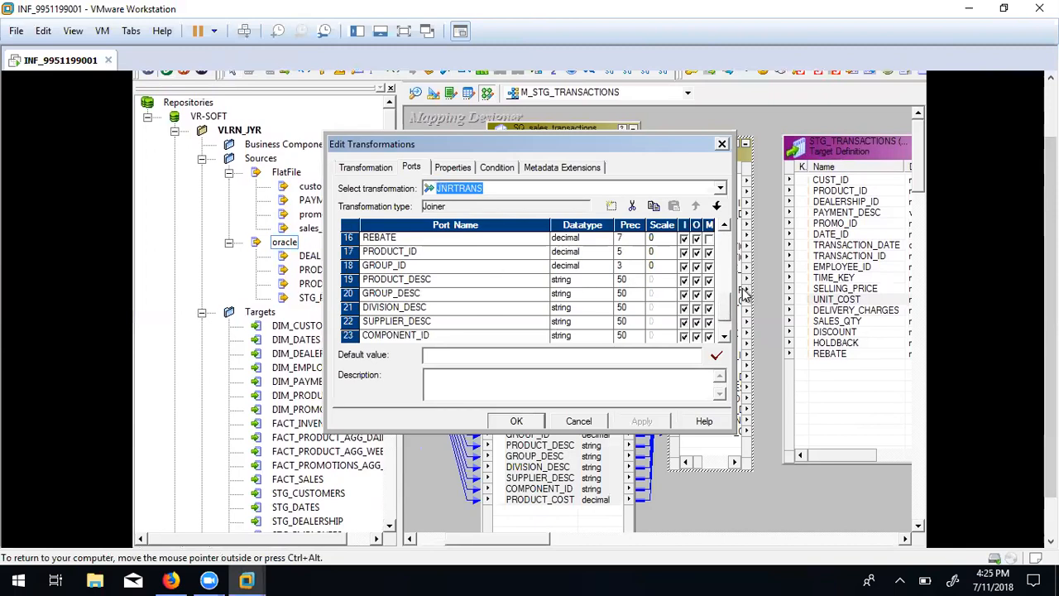
pyautogui.moveTo(726, 310); pyautogui.dragTo(731, 222)
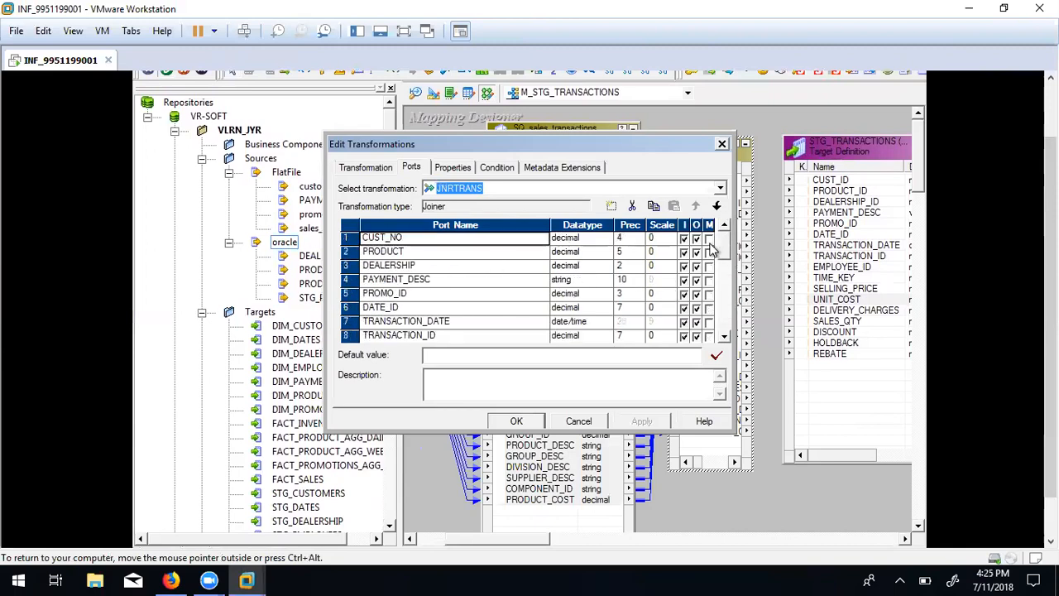
pyautogui.click(709, 239)
pyautogui.moveTo(724, 248)
pyautogui.mouseDown()
pyautogui.moveTo(720, 326)
pyautogui.moveTo(730, 238)
pyautogui.mouseUp()
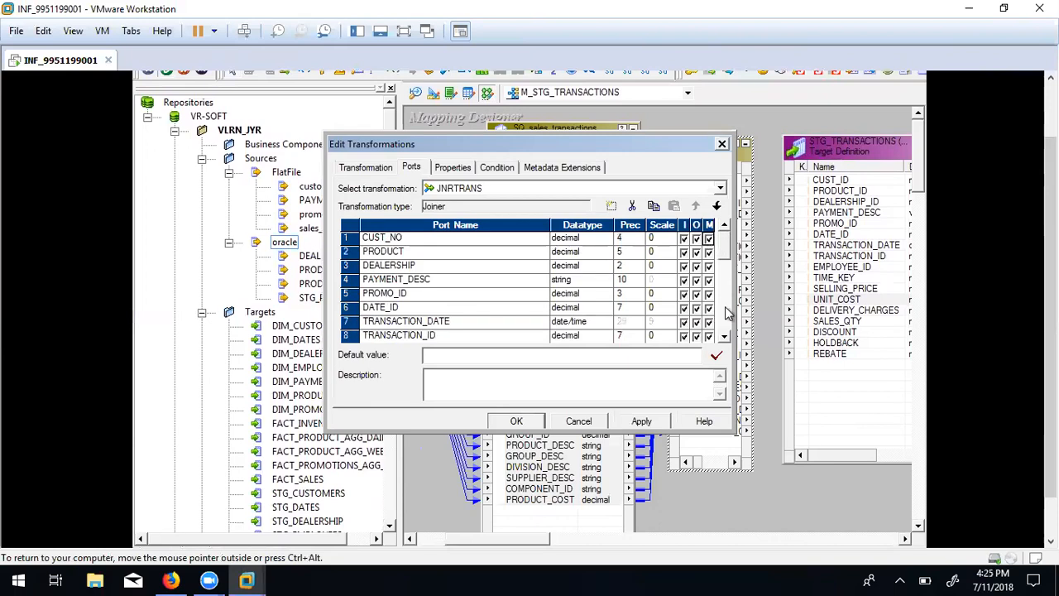
pyautogui.click(709, 240)
pyautogui.moveTo(724, 246)
pyautogui.mouseDown()
pyautogui.moveTo(721, 328)
pyautogui.moveTo(724, 238)
pyautogui.mouseUp()
# Add and apply the join condition PRODUCT_ID = PRODUCT.
pyautogui.click(498, 168)
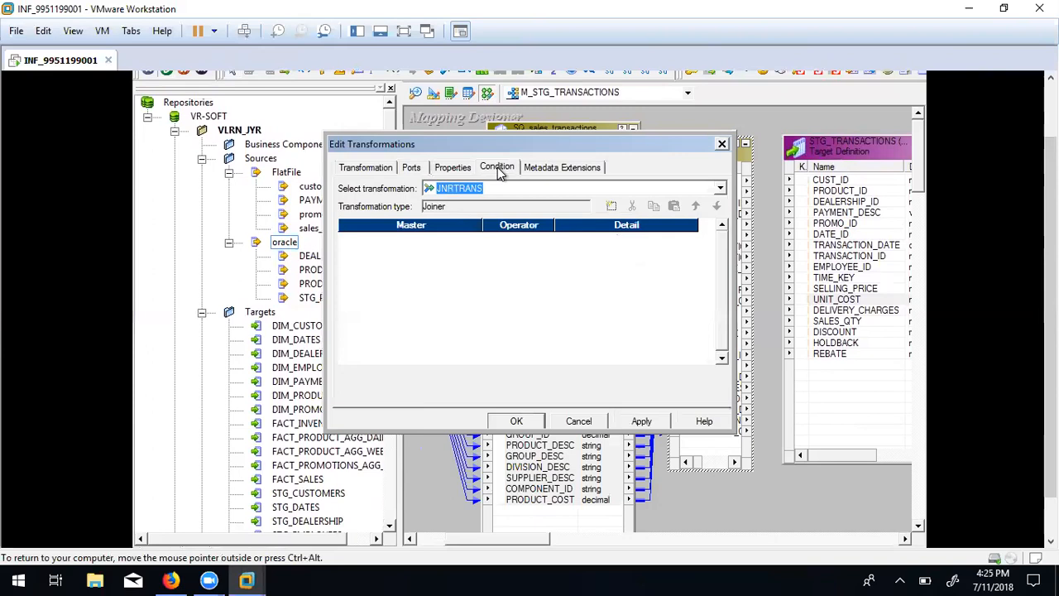
pyautogui.click(611, 207)
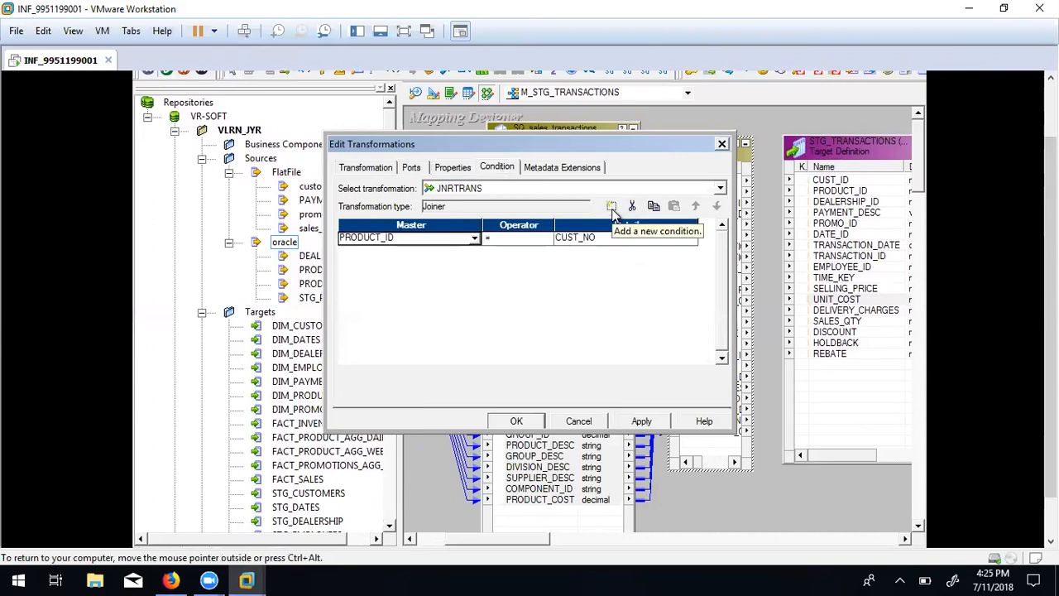
pyautogui.click(642, 240)
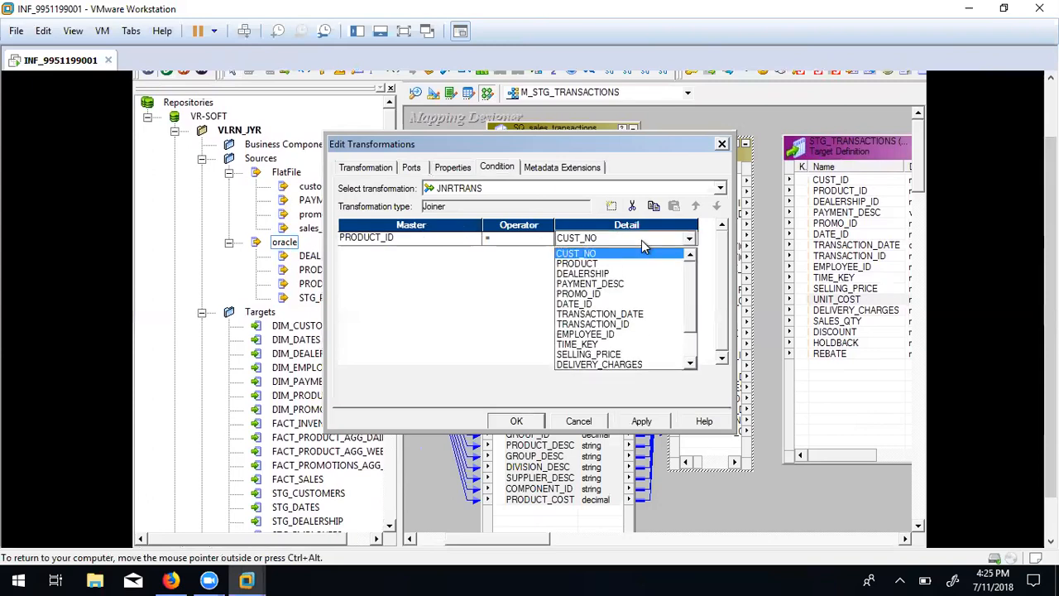
pyautogui.click(609, 264)
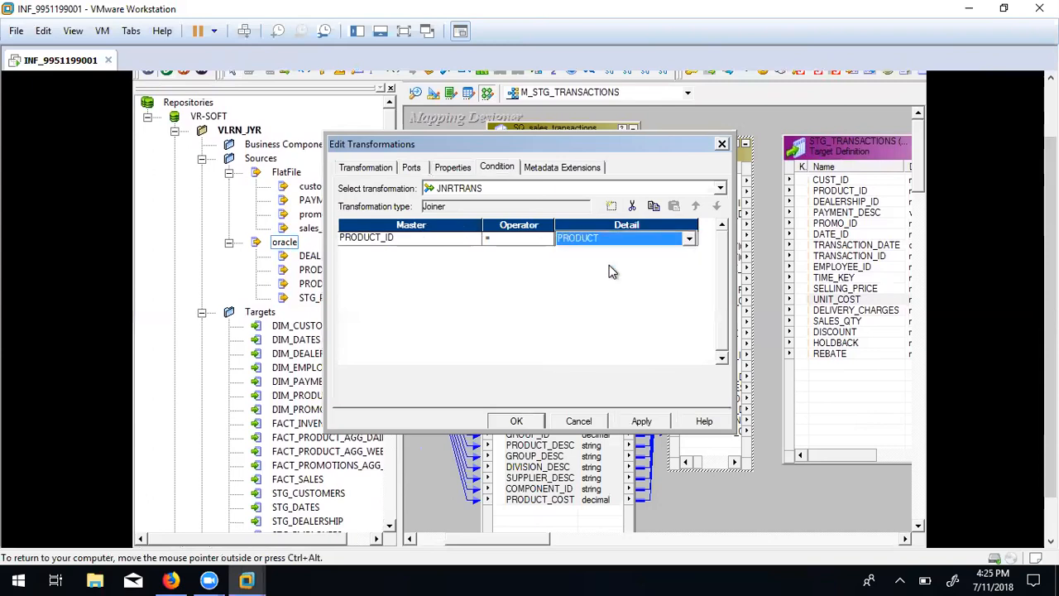
pyautogui.click(634, 421)
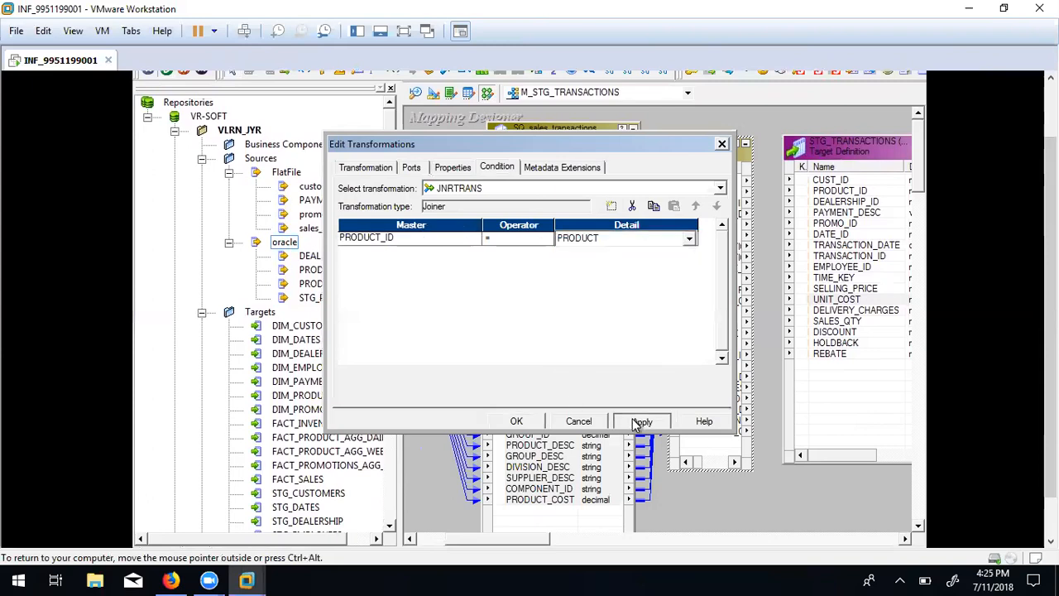
pyautogui.click(452, 167)
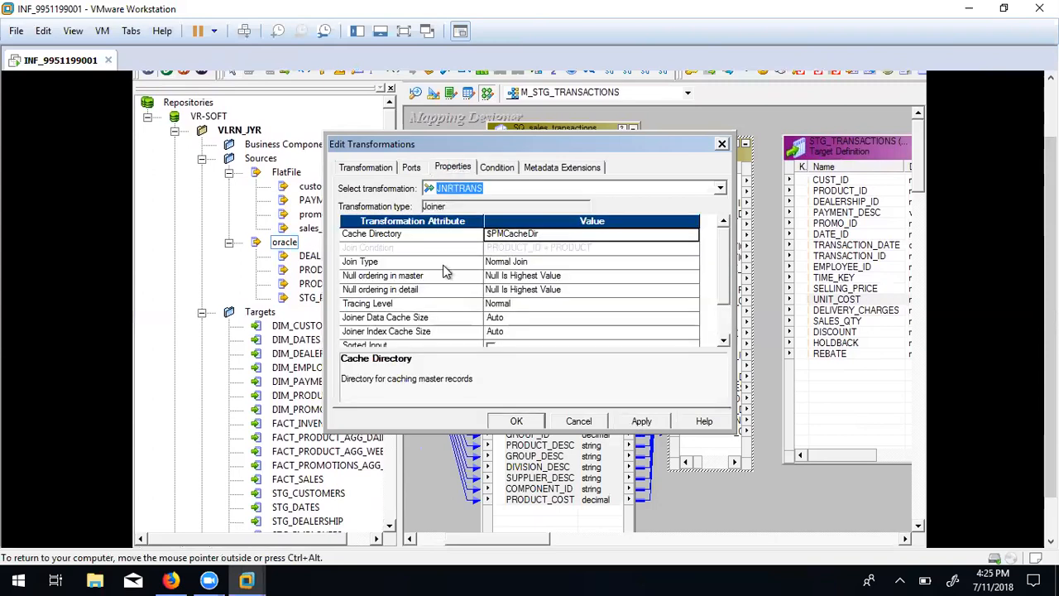
pyautogui.click(557, 262)
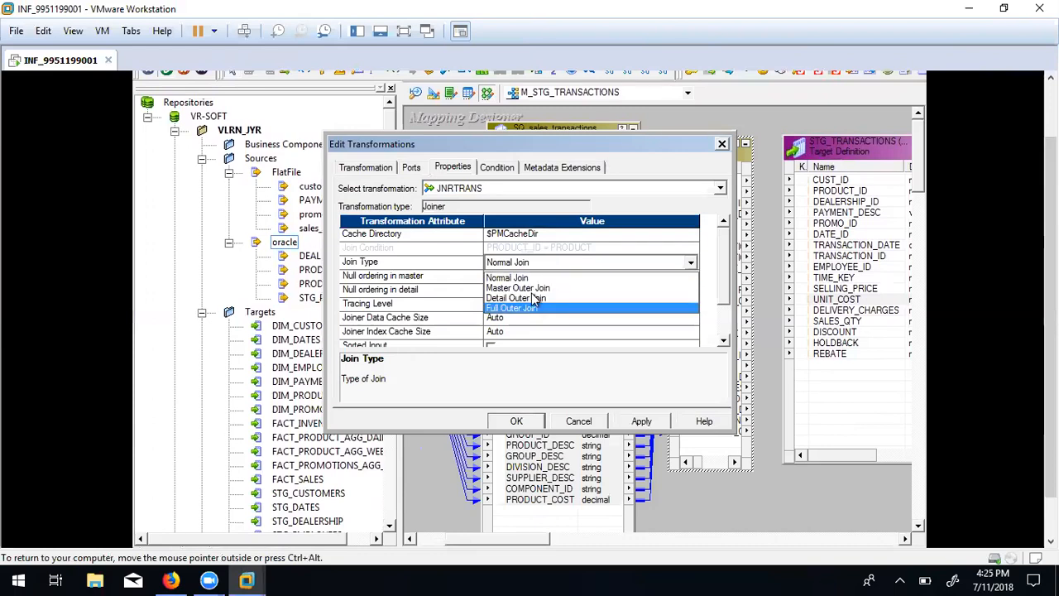
pyautogui.click(533, 279)
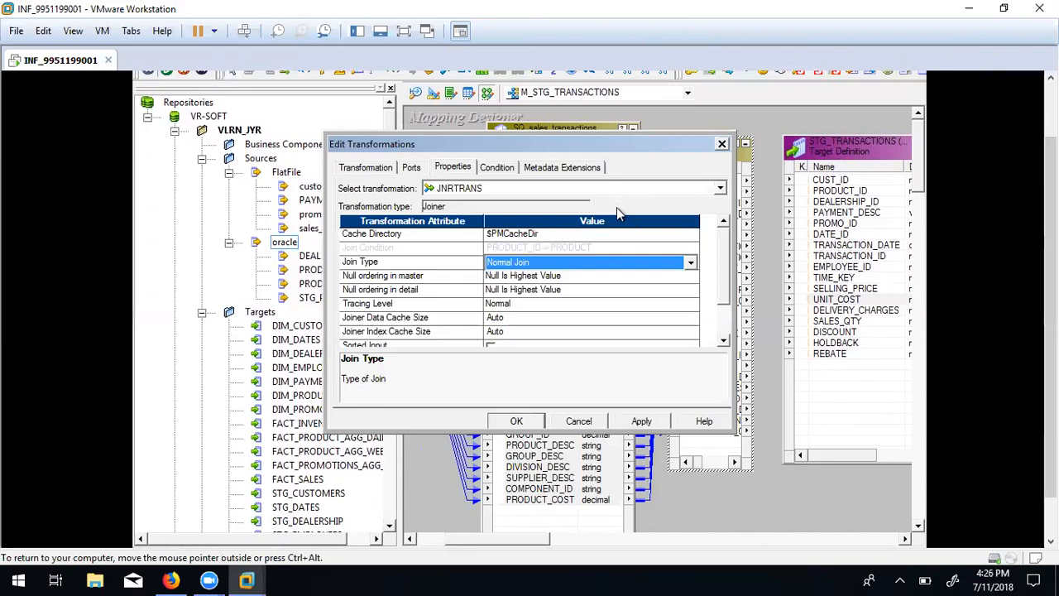
pyautogui.click(556, 235)
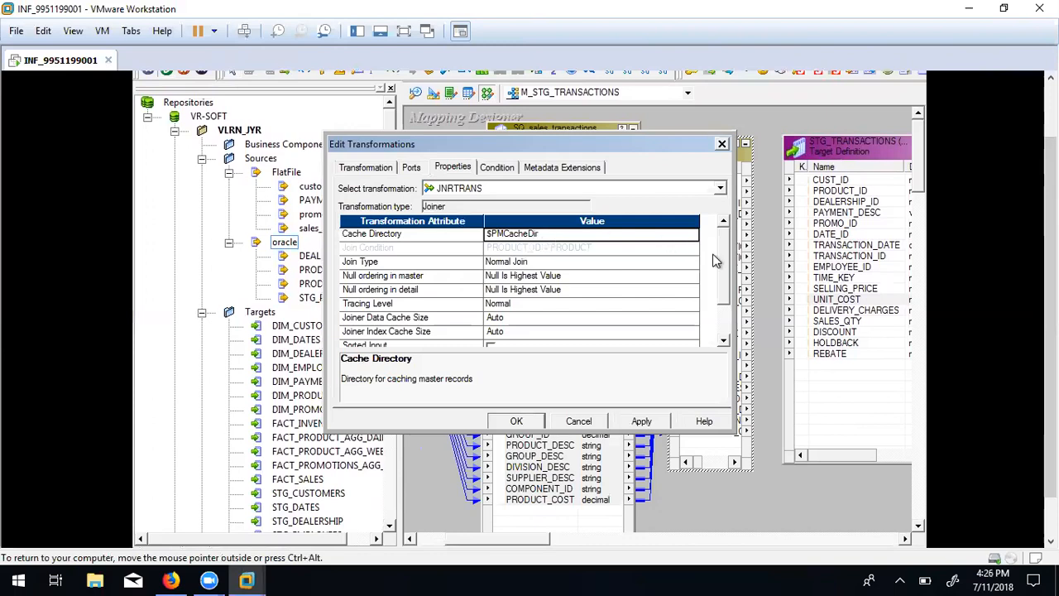
pyautogui.moveTo(720, 258); pyautogui.dragTo(725, 277)
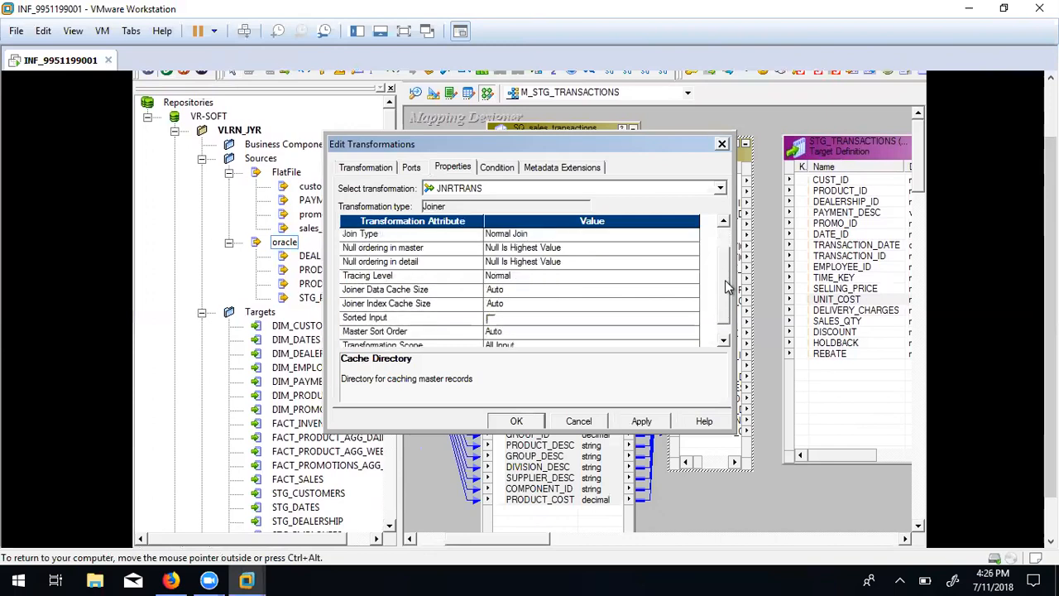
pyautogui.click(490, 319)
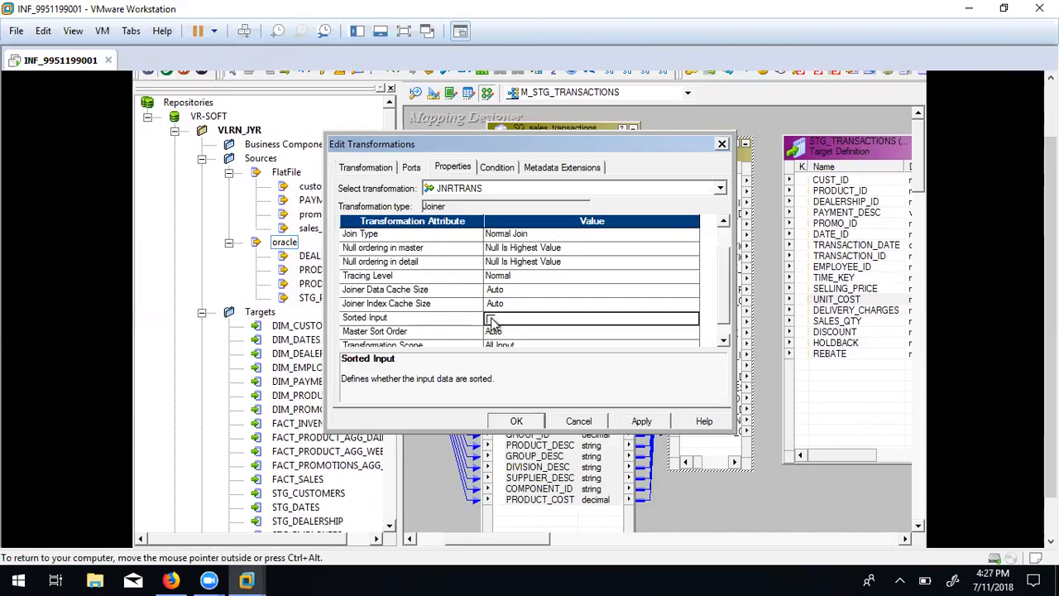
pyautogui.moveTo(720, 296); pyautogui.dragTo(720, 274)
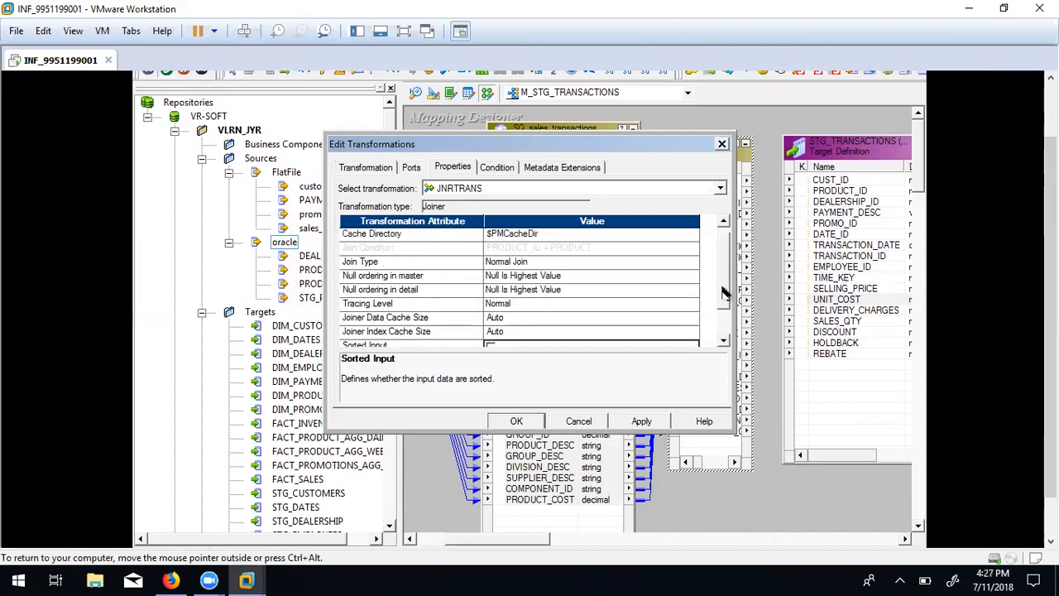
# Review the Cache Directory and Sorted Input settings, keeping the join type at Normal Join.
pyautogui.click(555, 238)
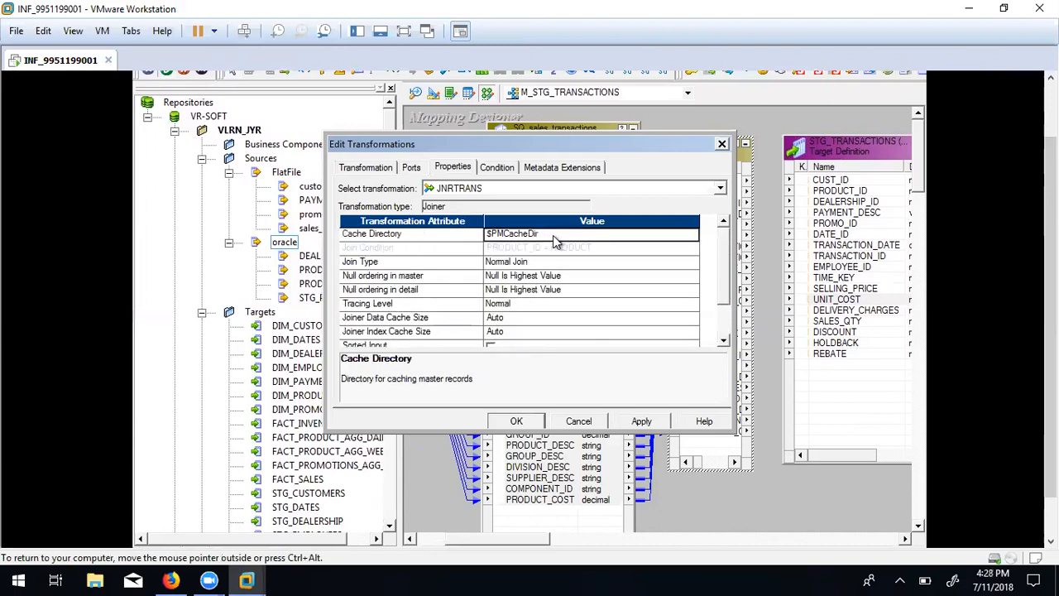
pyautogui.click(511, 346)
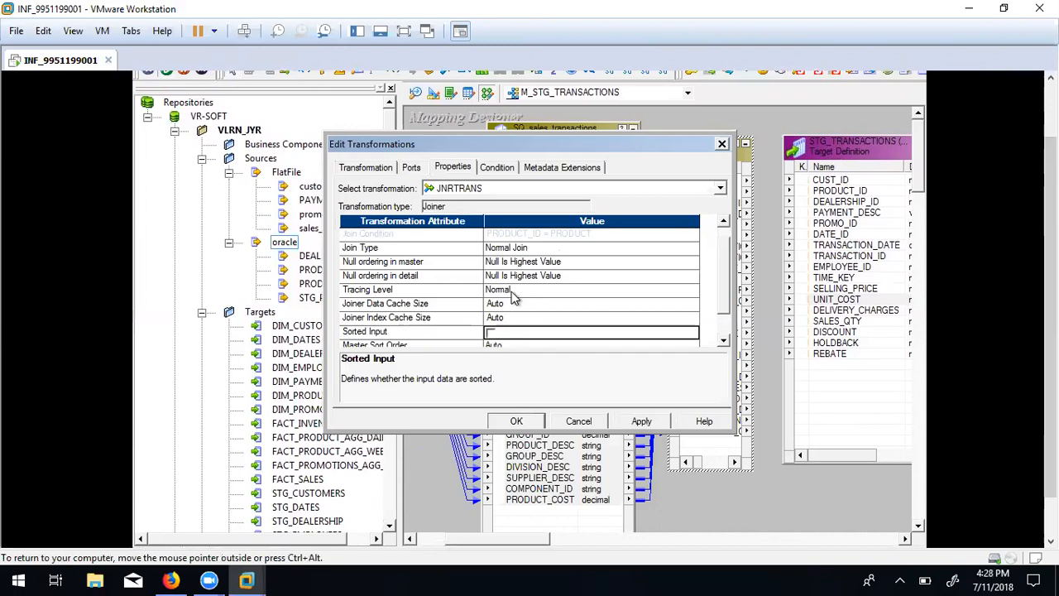
pyautogui.click(511, 292)
pyautogui.click(513, 289)
pyautogui.click(513, 289)
pyautogui.click(528, 252)
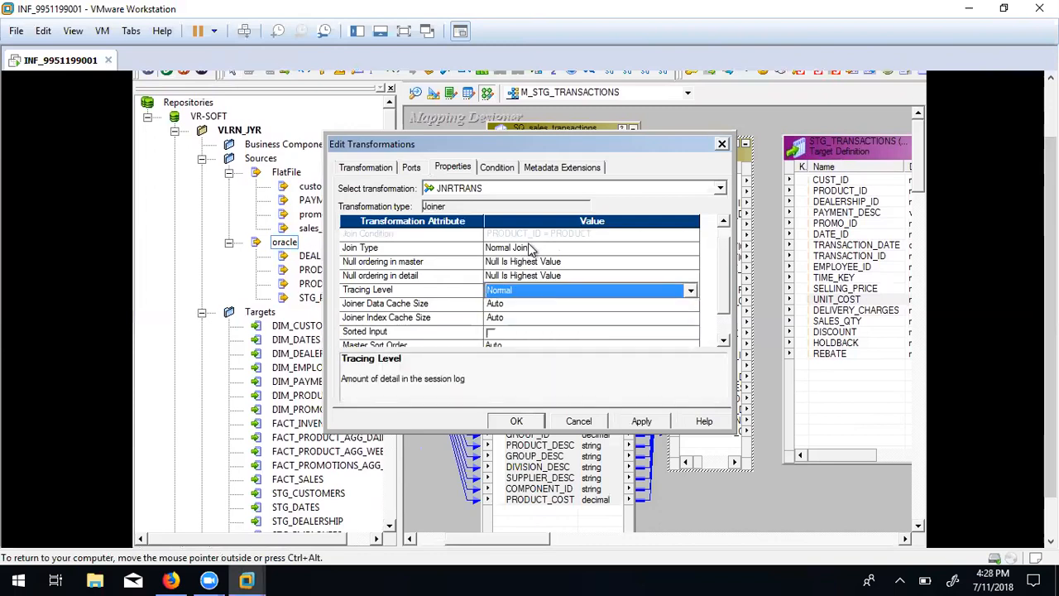
pyautogui.click(529, 248)
pyautogui.click(531, 249)
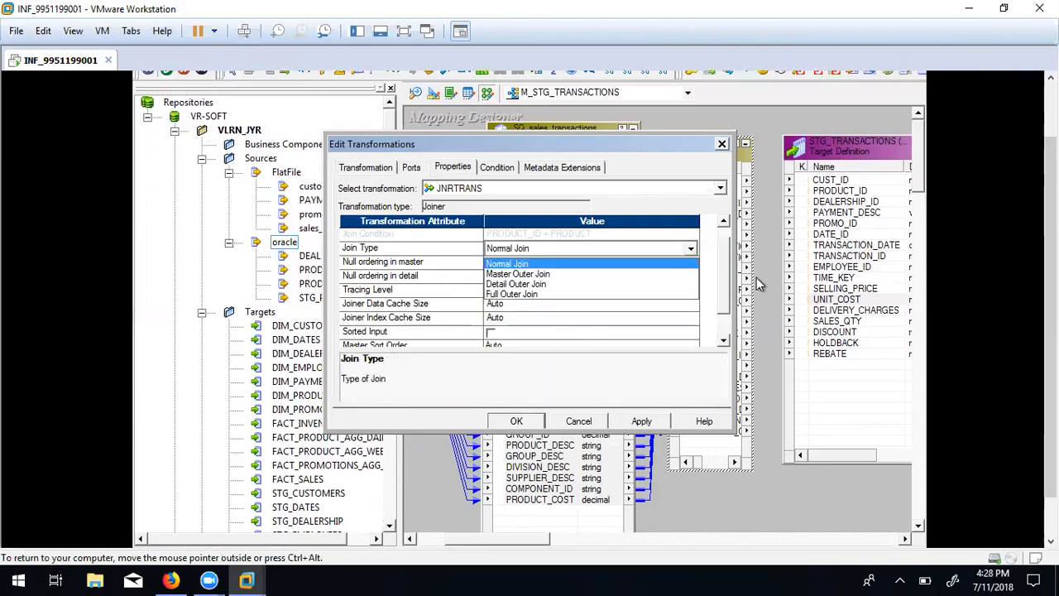
pyautogui.click(722, 271)
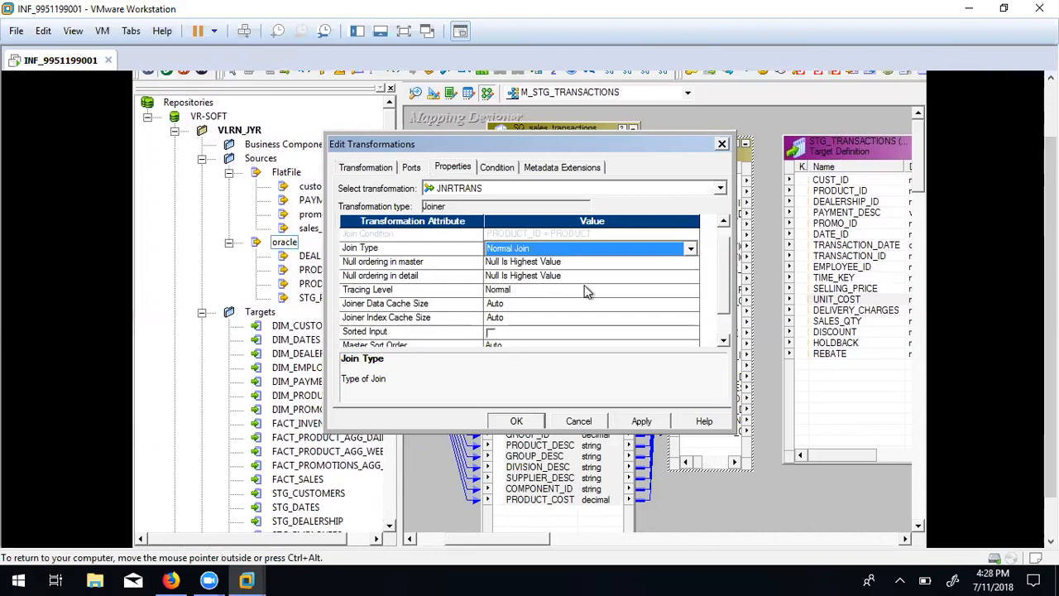
# Leave the joiner's Tracing Level at Normal.
pyautogui.click(521, 291)
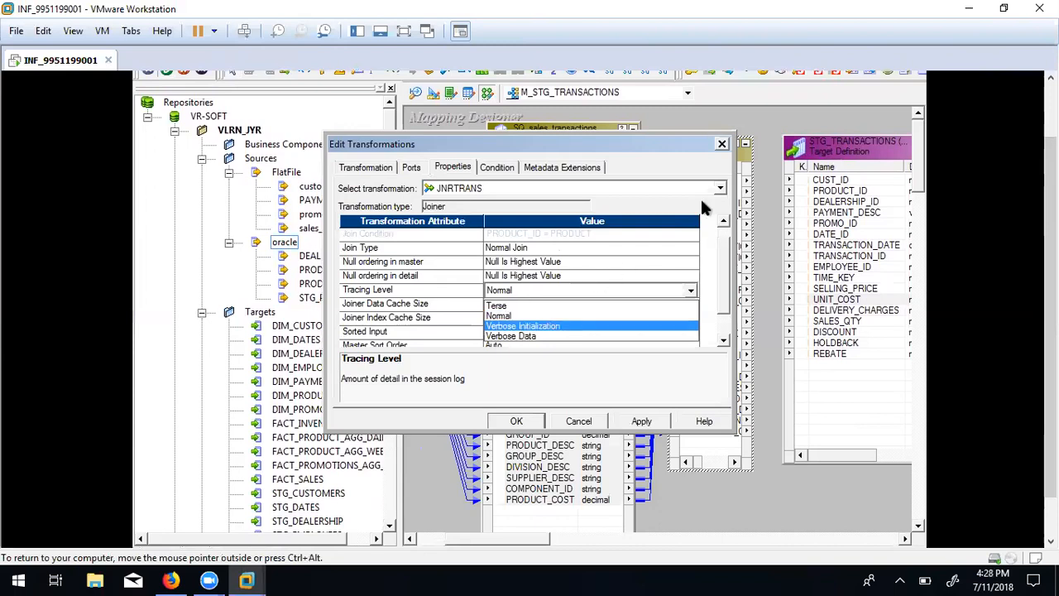
pyautogui.click(677, 161)
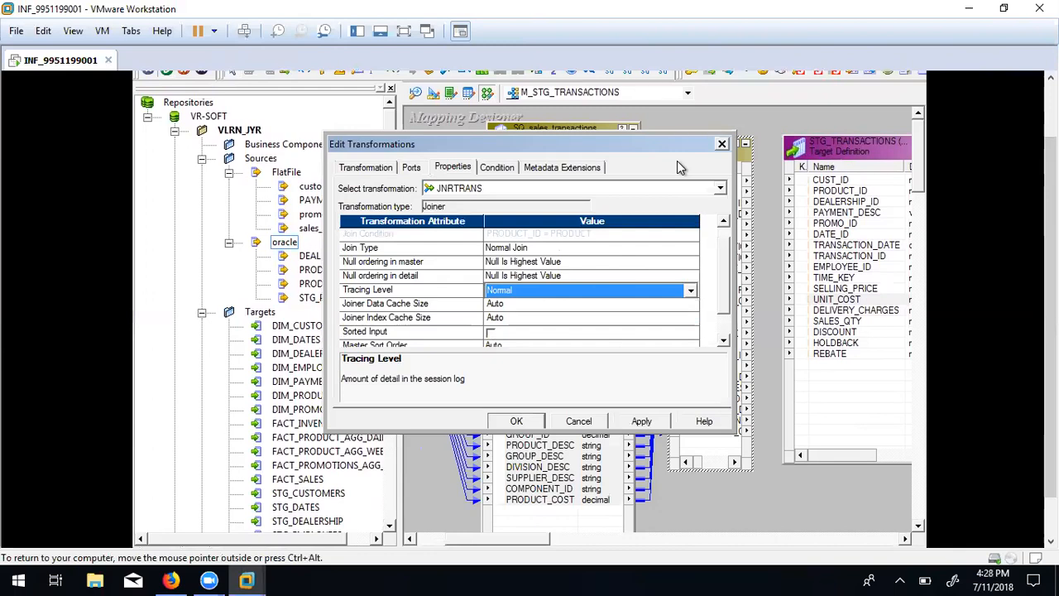
pyautogui.click(690, 291)
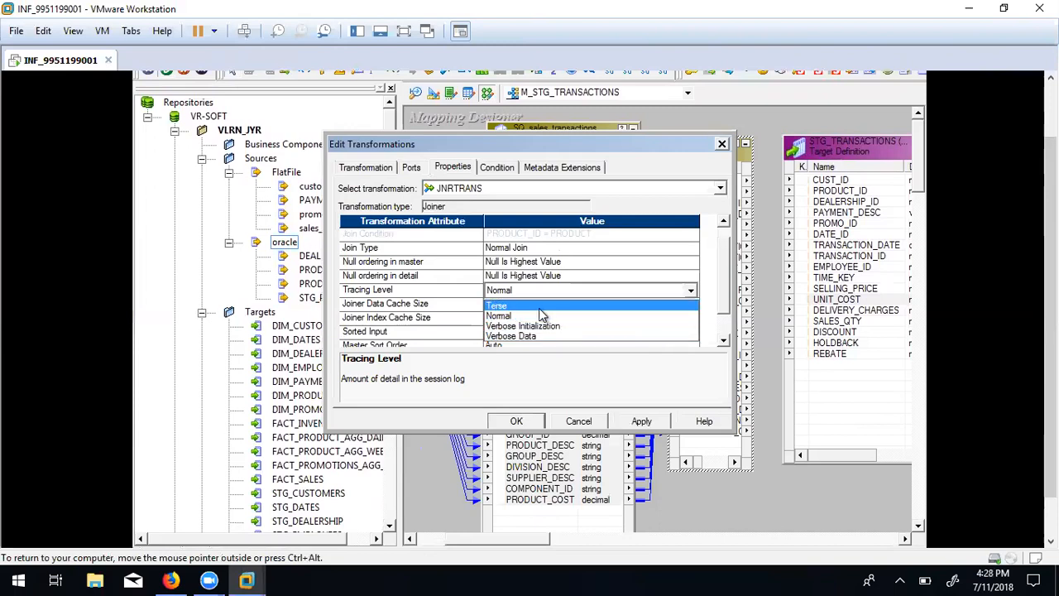
pyautogui.click(720, 279)
pyautogui.moveTo(721, 276); pyautogui.dragTo(726, 317)
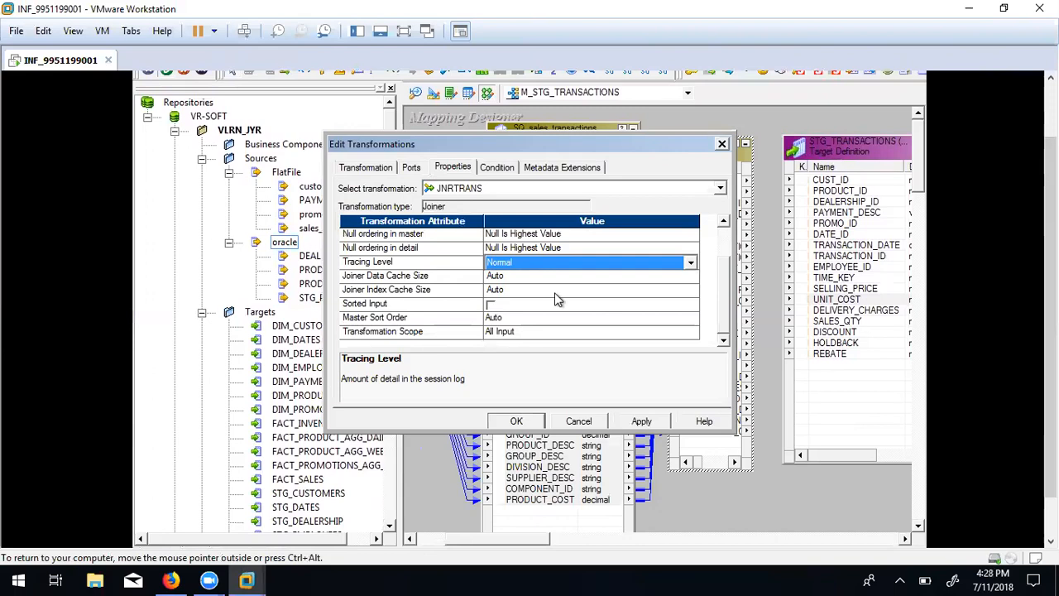
# Turn Sorted Input off, verify the PRODUCT_ID = PRODUCT condition, and apply and confirm the changes.
pyautogui.click(489, 305)
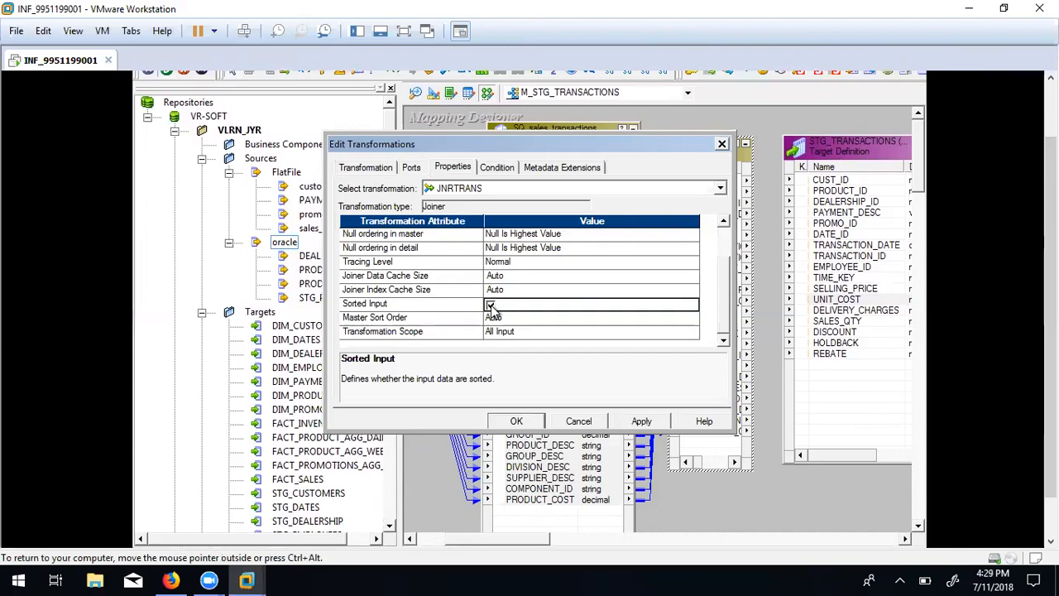
pyautogui.click(489, 305)
pyautogui.click(493, 168)
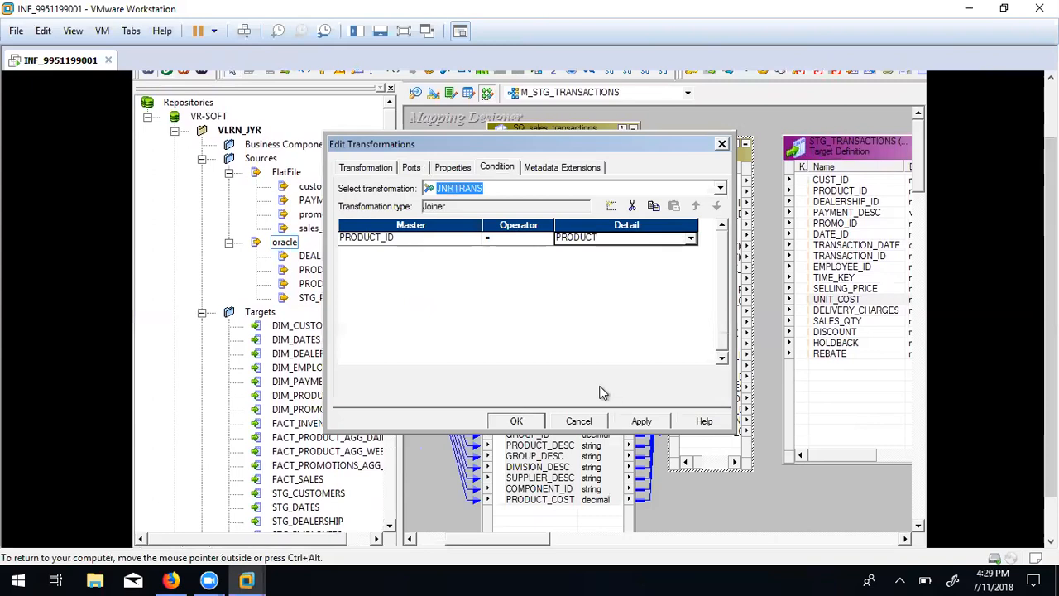
pyautogui.click(642, 421)
pyautogui.click(516, 421)
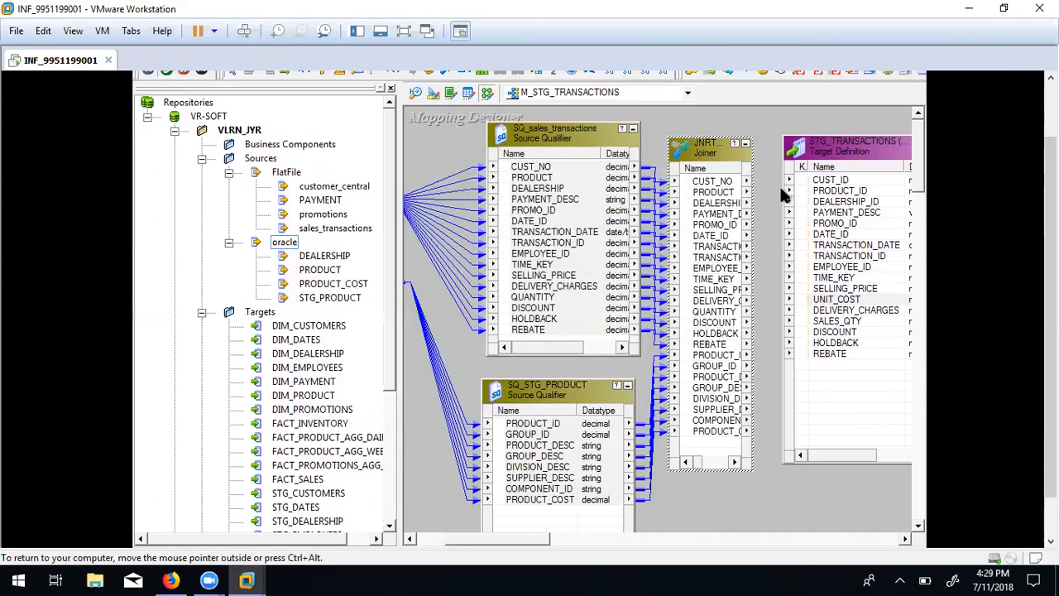
# Widen JNRTRANS so its port names show and shift the STG_TRANSACTIONS target right.
pyautogui.click(744, 183)
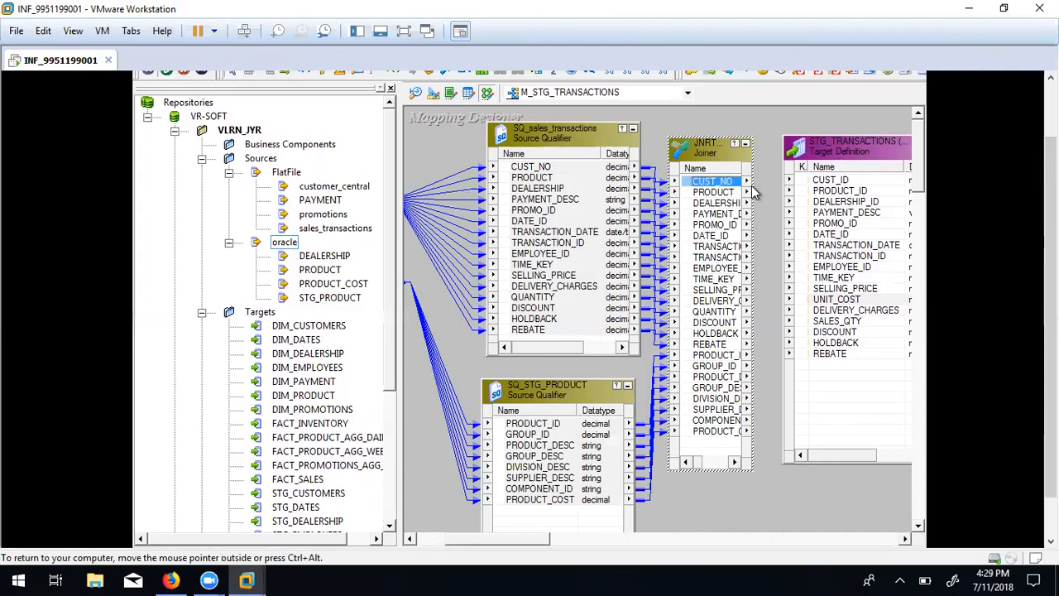
pyautogui.moveTo(752, 189); pyautogui.dragTo(769, 188)
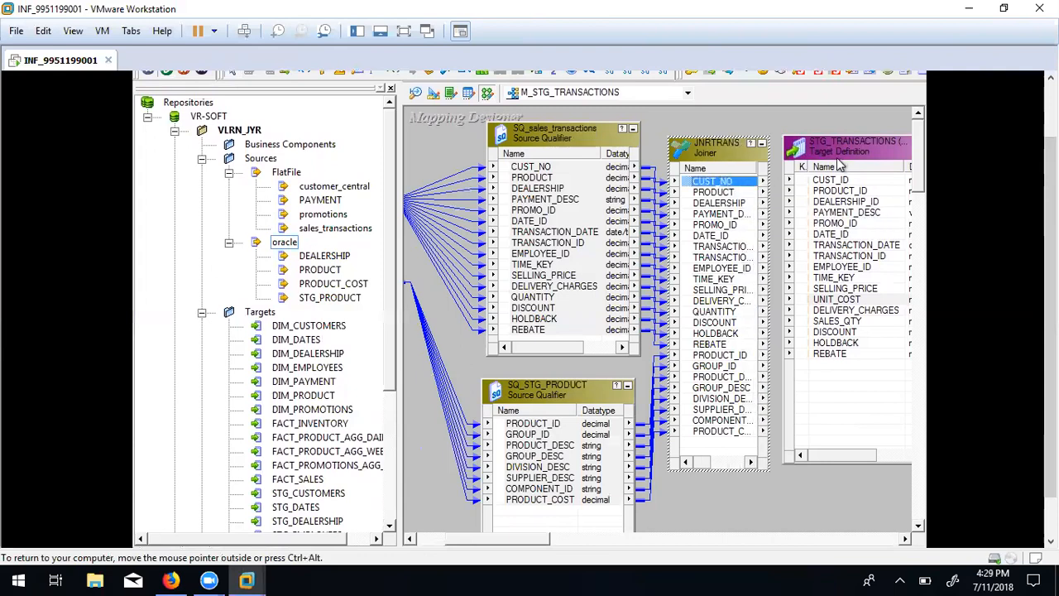
pyautogui.moveTo(837, 154); pyautogui.dragTo(871, 155)
pyautogui.moveTo(693, 182); pyautogui.dragTo(791, 173)
pyautogui.moveTo(856, 154); pyautogui.dragTo(883, 154)
pyautogui.moveTo(1050, 220); pyautogui.dragTo(1050, 161)
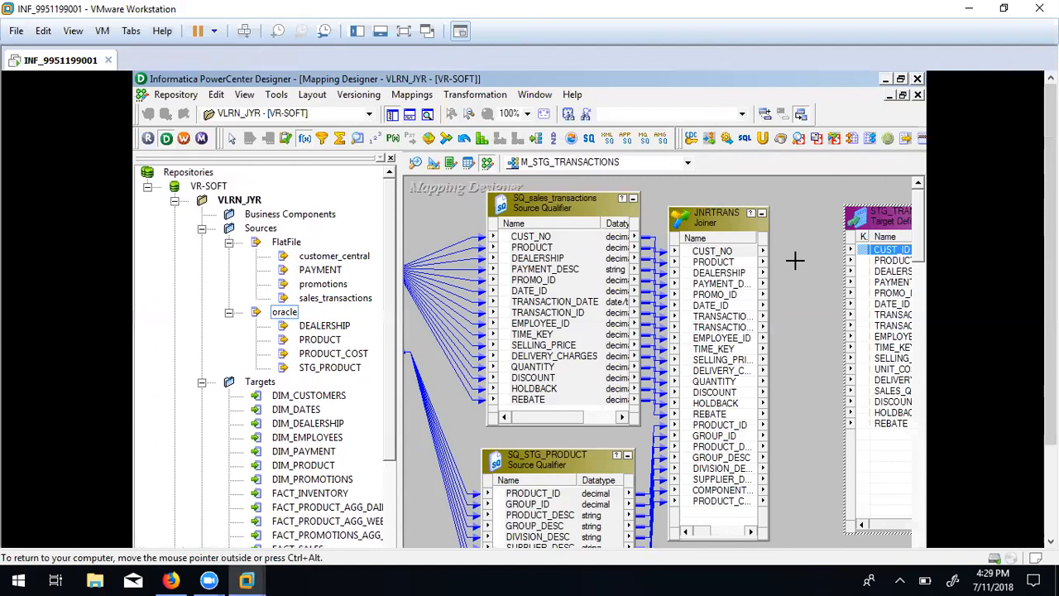
# Place a new transformation between JNRTRANS and STG_TRANSACTIONS, moving the target further right.
pyautogui.moveTo(790, 213); pyautogui.dragTo(834, 529)
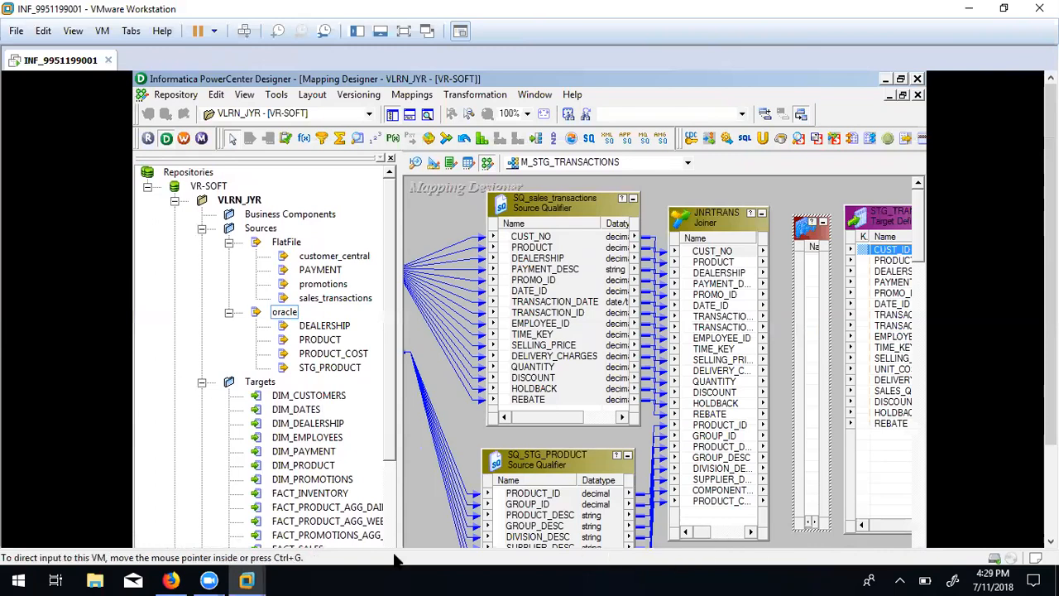
pyautogui.moveTo(1049, 322); pyautogui.dragTo(1050, 379)
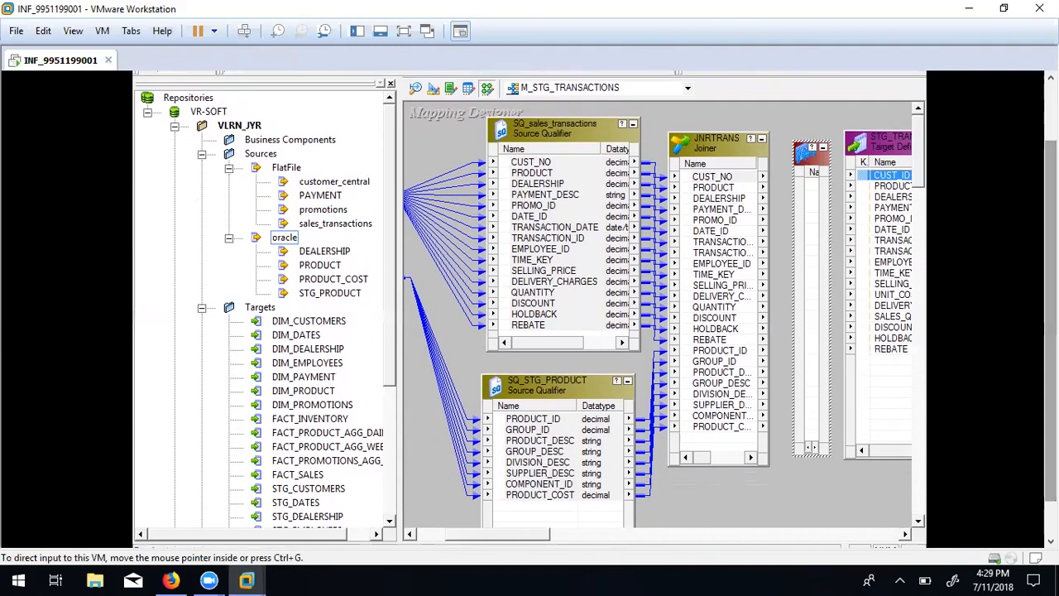
pyautogui.moveTo(483, 533); pyautogui.dragTo(536, 533)
pyautogui.moveTo(681, 139); pyautogui.dragTo(789, 144)
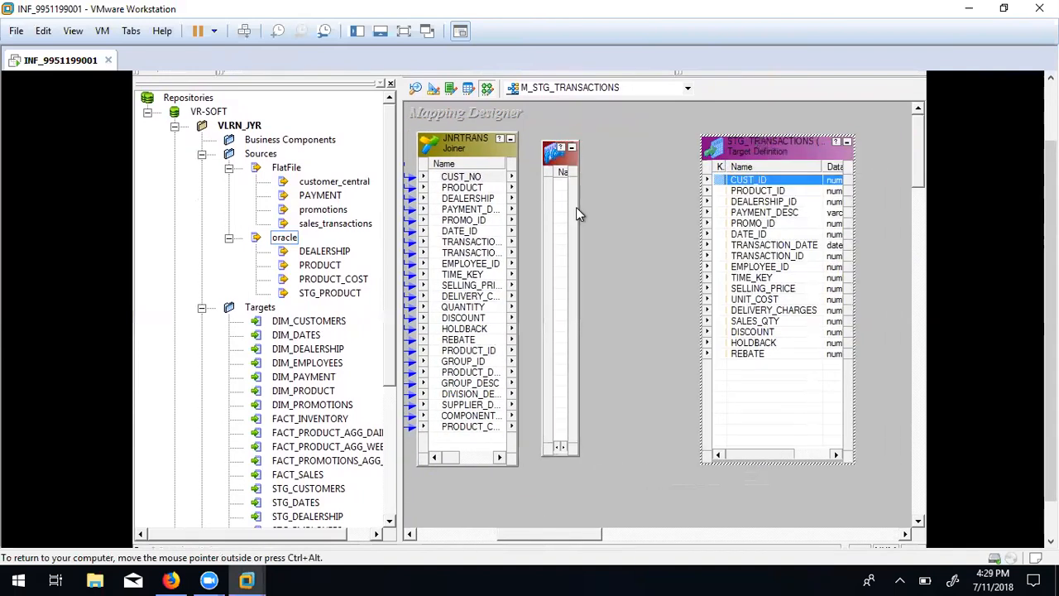
pyautogui.click(577, 208)
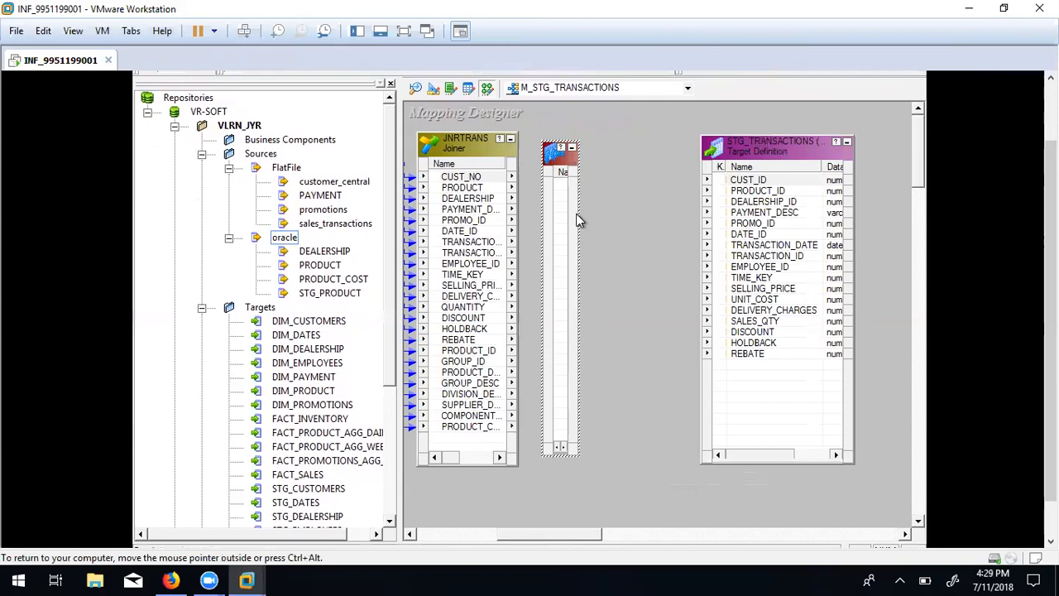
# Widen EXPTRANS and link CUST_NO, PRODUCT and DEALERSHIP from JNRTRANS into it.
pyautogui.moveTo(578, 215); pyautogui.dragTo(637, 214)
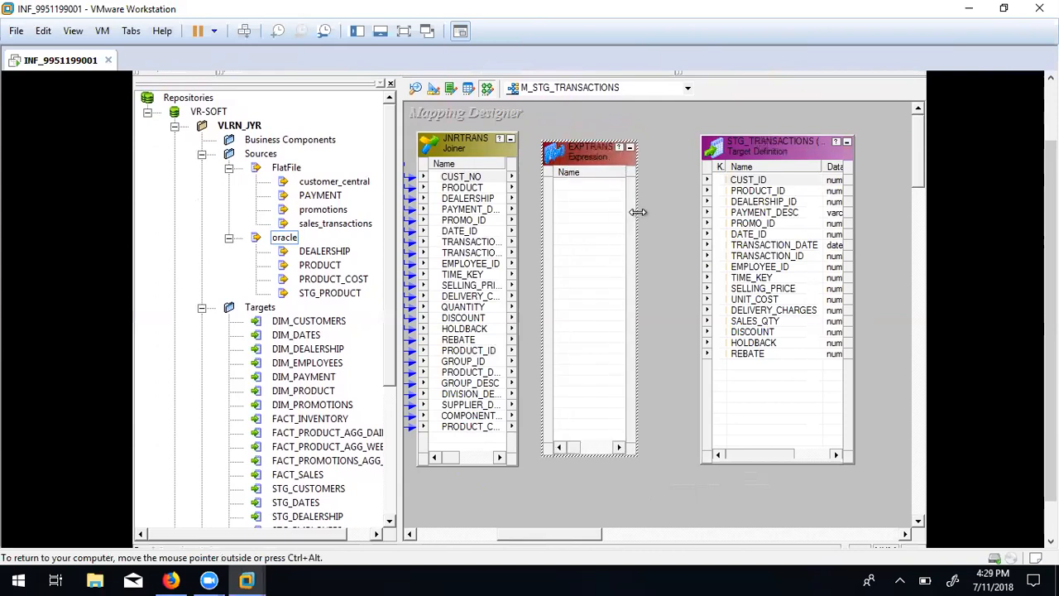
pyautogui.click(454, 179)
pyautogui.moveTo(454, 179); pyautogui.dragTo(584, 185)
pyautogui.click(482, 188)
pyautogui.moveTo(443, 196); pyautogui.dragTo(583, 205)
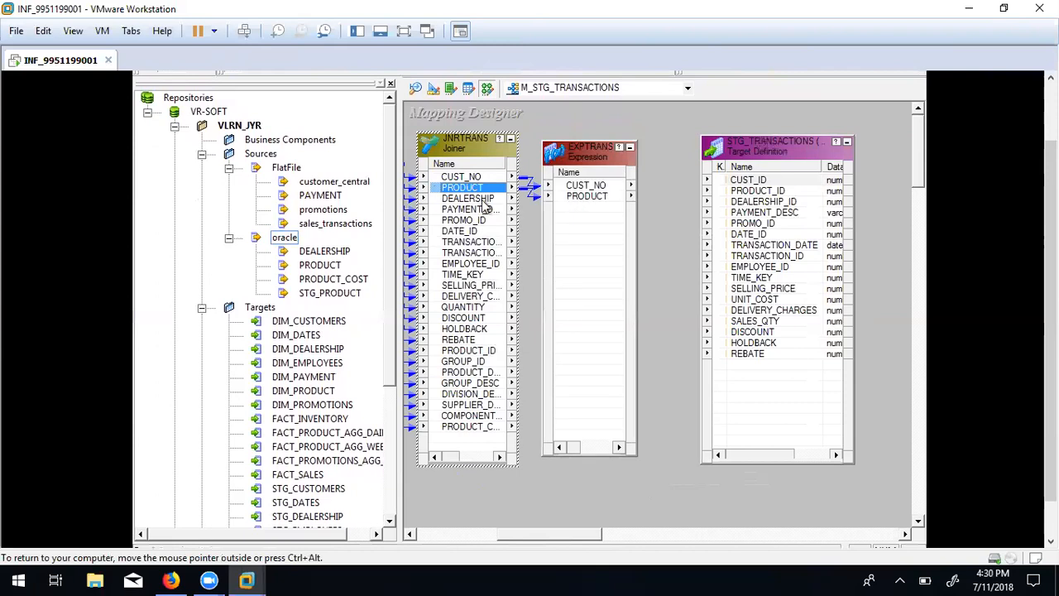
pyautogui.click(447, 200)
pyautogui.moveTo(443, 204); pyautogui.dragTo(579, 214)
# Reposition EXPTRANS, widen JNRTRANS, and link PAYMENT_DESC into EXPTRANS.
pyautogui.moveTo(582, 157); pyautogui.dragTo(625, 151)
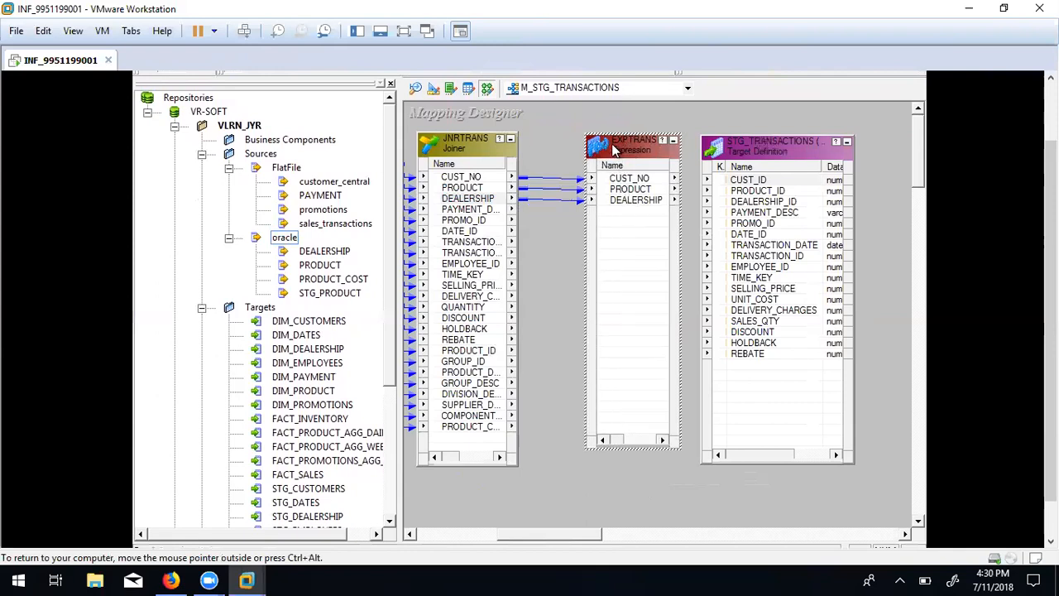
pyautogui.click(519, 153)
pyautogui.moveTo(517, 160)
pyautogui.mouseDown()
pyautogui.moveTo(567, 159)
pyautogui.moveTo(535, 163)
pyautogui.mouseUp()
pyautogui.click(488, 209)
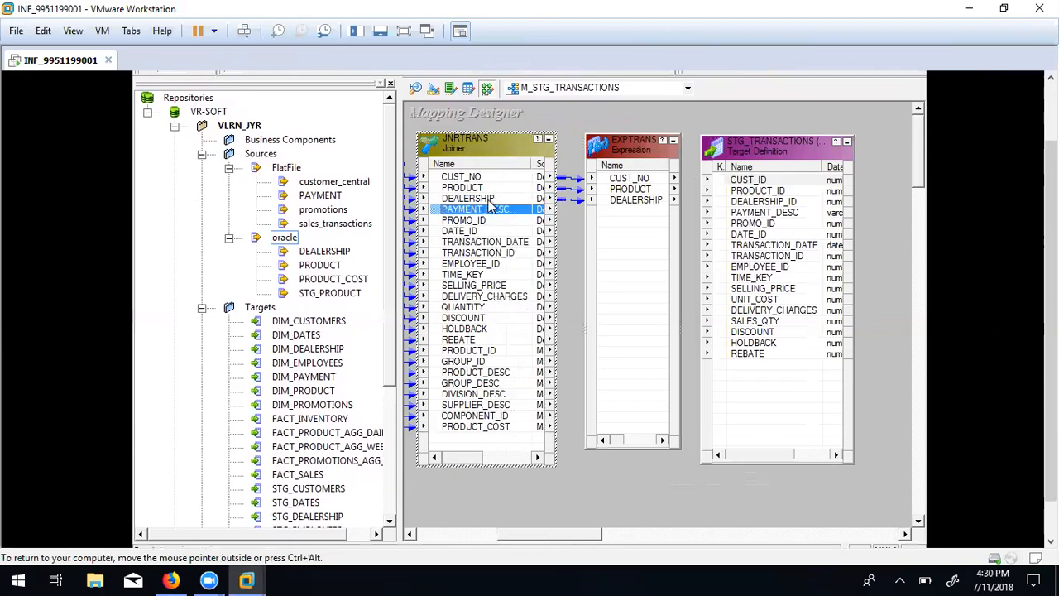
pyautogui.moveTo(557, 231); pyautogui.dragTo(616, 214)
# Link PROMO_ID, DATE_ID, TRANSACTION_DATE, TRANSACTION_ID, EMPLOYEE_ID, TIME_KEY and SELLING_PRICE into EXPTRANS.
pyautogui.click(482, 224)
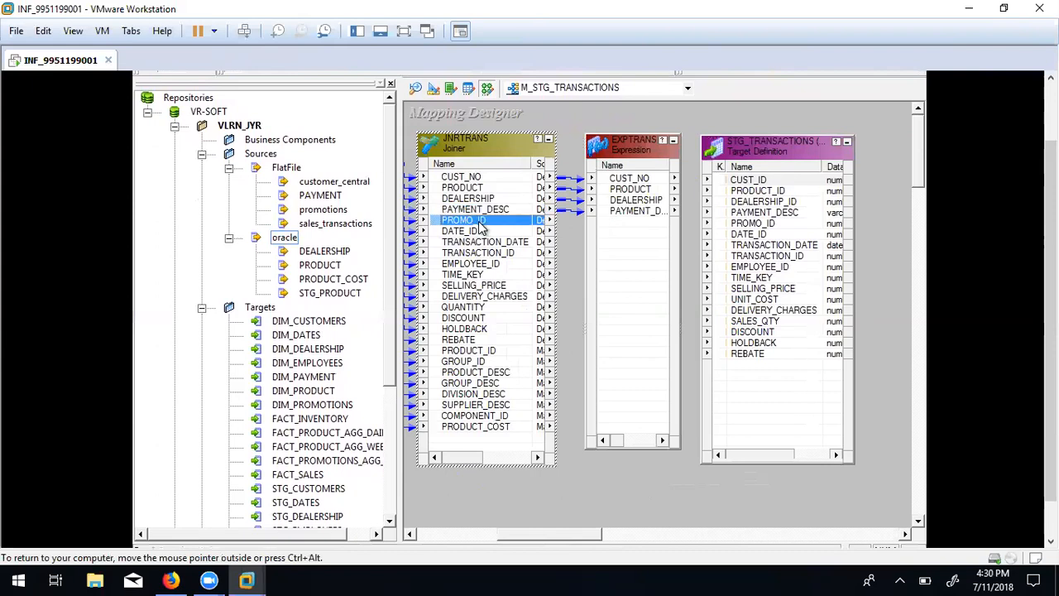
pyautogui.keyDown('shift'); pyautogui.click(473, 235); pyautogui.keyUp('shift')
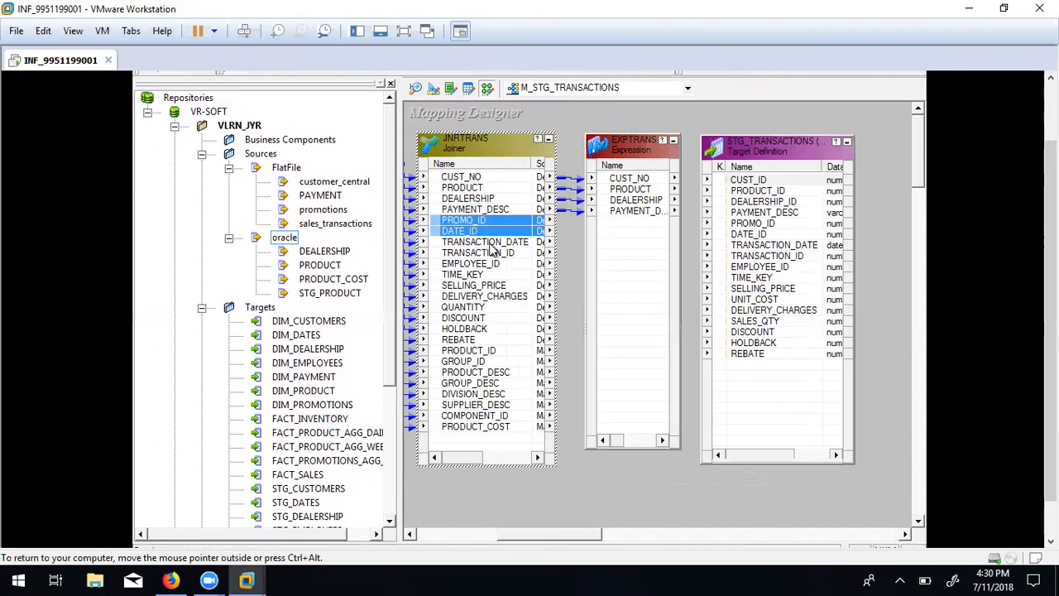
pyautogui.keyDown('shift'); pyautogui.click(490, 243); pyautogui.keyUp('shift')
pyautogui.keyDown('shift'); pyautogui.click(492, 253); pyautogui.keyUp('shift')
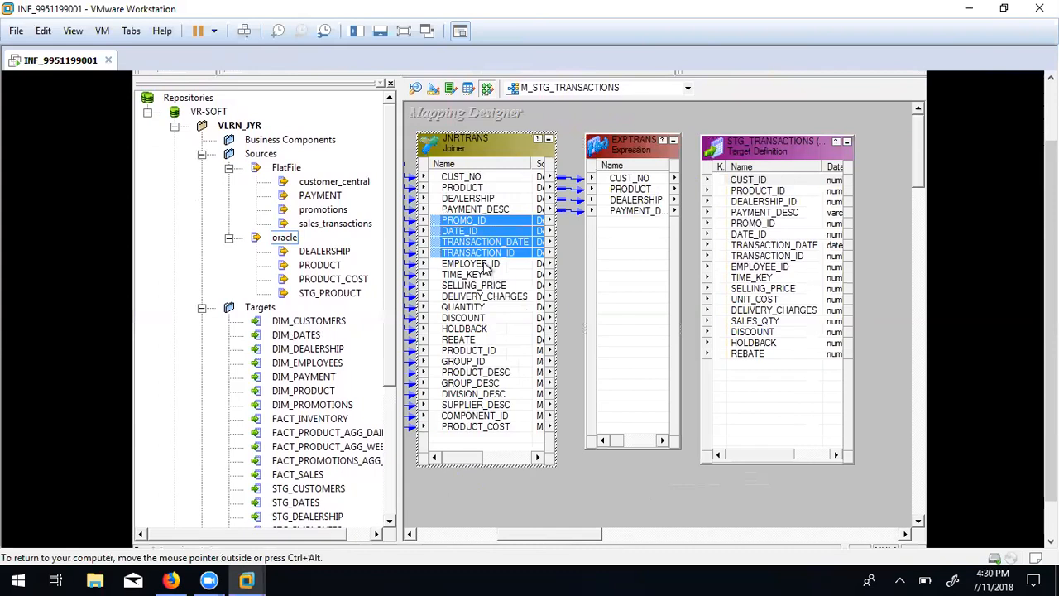
pyautogui.keyDown('shift'); pyautogui.click(485, 264); pyautogui.keyUp('shift')
pyautogui.keyDown('shift'); pyautogui.click(482, 275); pyautogui.keyUp('shift')
pyautogui.keyDown('shift'); pyautogui.click(486, 285); pyautogui.keyUp('shift')
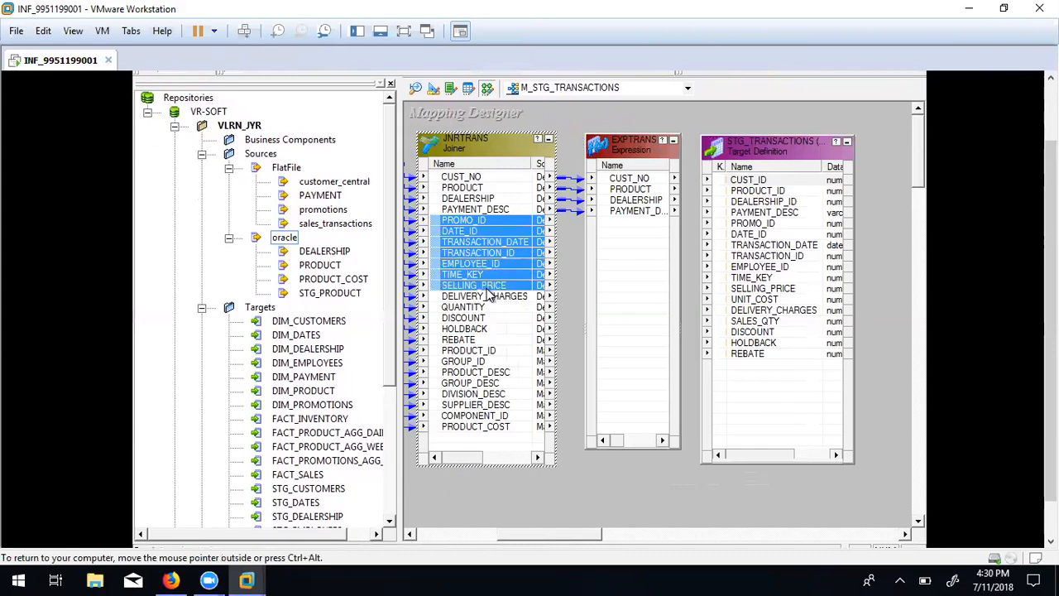
pyautogui.moveTo(436, 225); pyautogui.dragTo(621, 225)
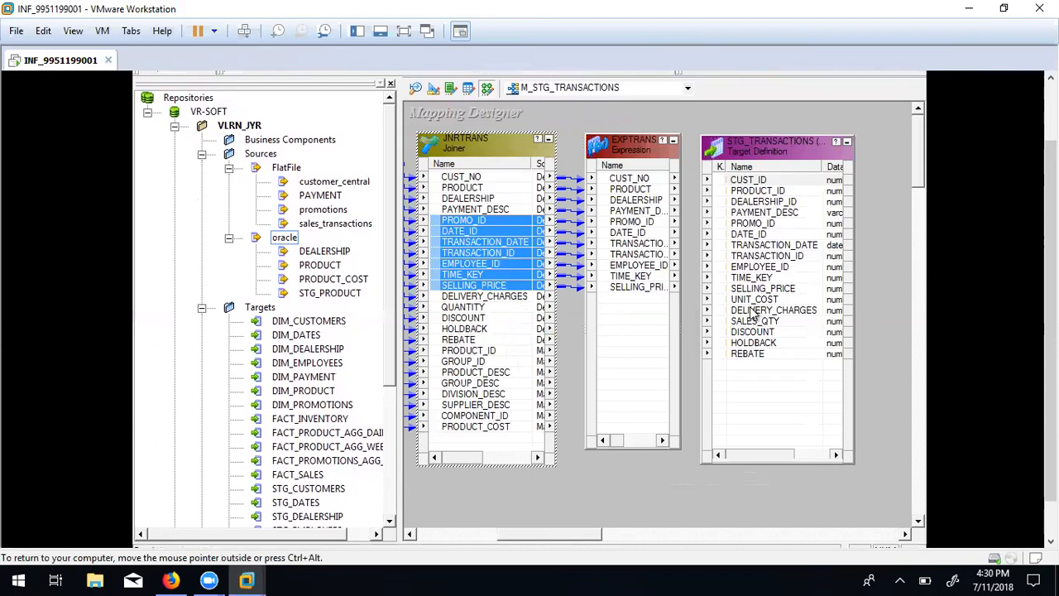
# Link DELIVERY_CHARGES, QUANTITY, DISCOUNT, HOLDBACK and REBATE into EXPTRANS.
pyautogui.click(468, 297)
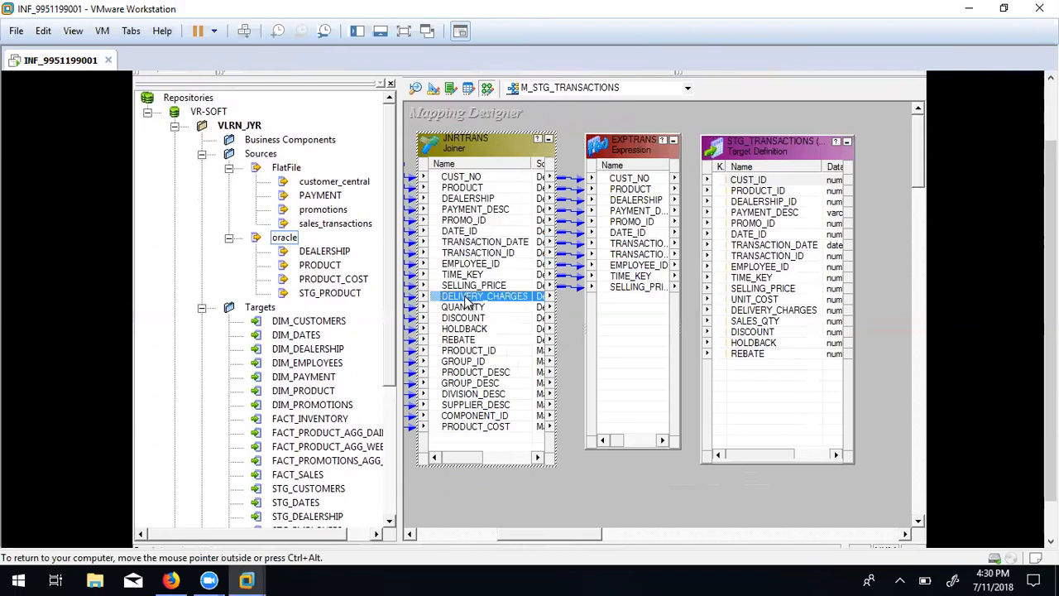
pyautogui.keyDown('shift'); pyautogui.click(470, 308); pyautogui.keyUp('shift')
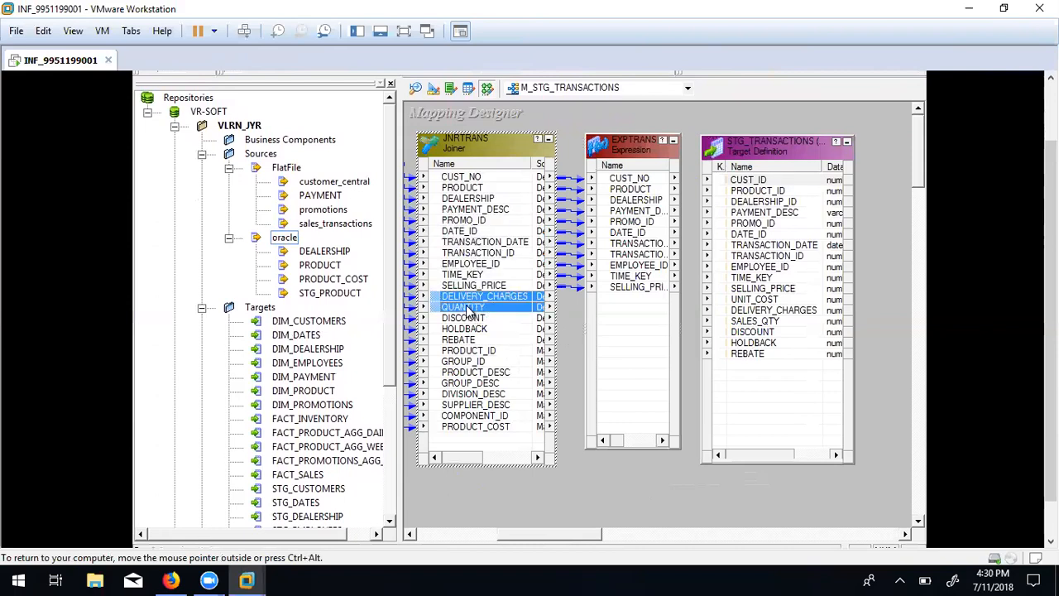
pyautogui.keyDown('shift'); pyautogui.click(471, 318); pyautogui.keyUp('shift')
pyautogui.keyDown('shift'); pyautogui.click(473, 330); pyautogui.keyUp('shift')
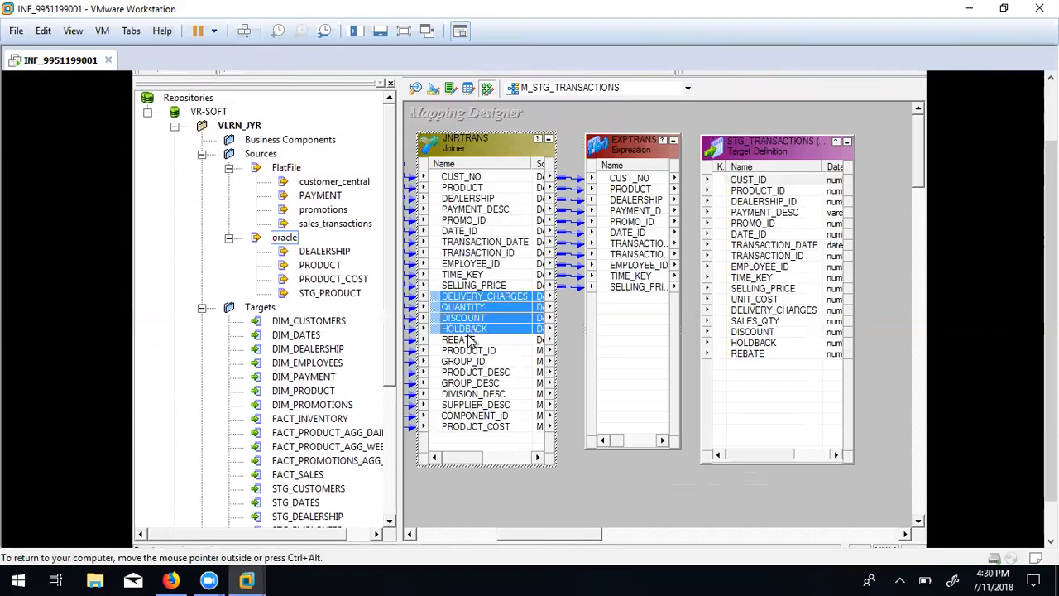
pyautogui.keyDown('shift'); pyautogui.click(470, 340); pyautogui.keyUp('shift')
pyautogui.moveTo(439, 298); pyautogui.dragTo(617, 306)
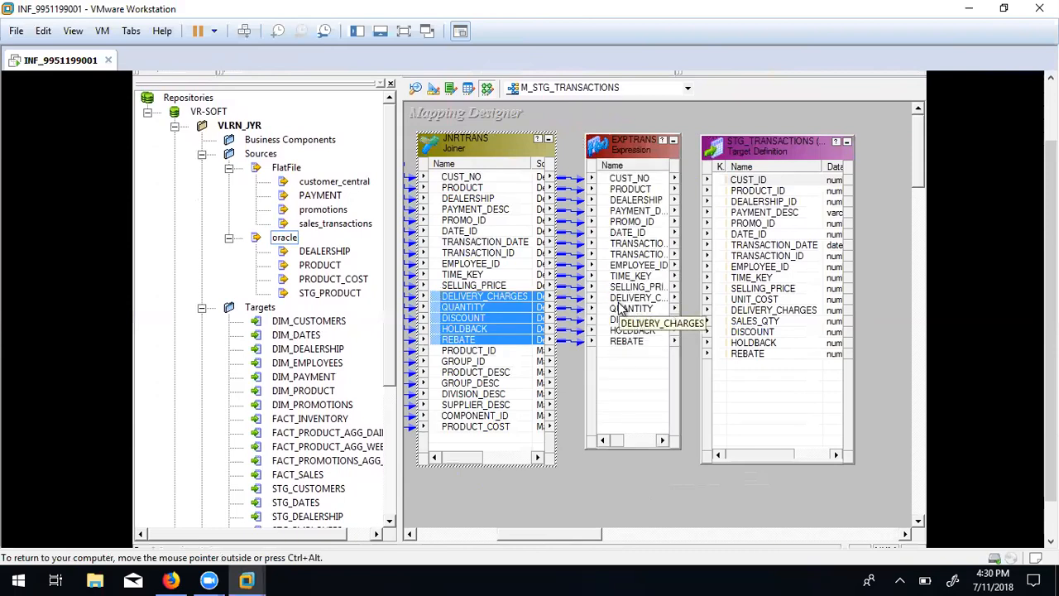
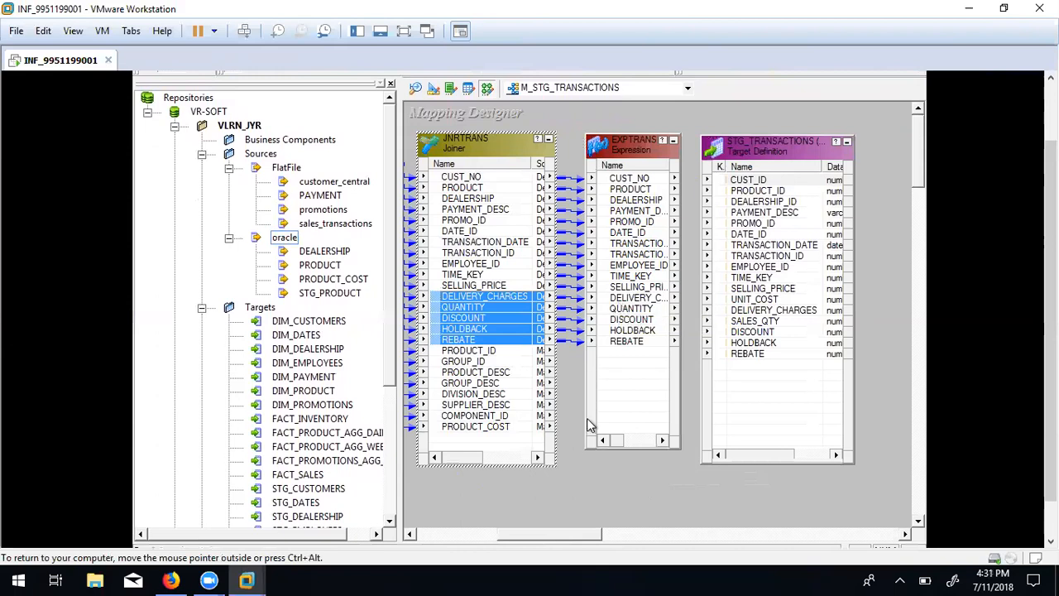
# Link PRODUCT_COST from JNRTRANS into EXPTRANS and shift the STG_TRANSACTIONS target to the right.
pyautogui.click(758, 301)
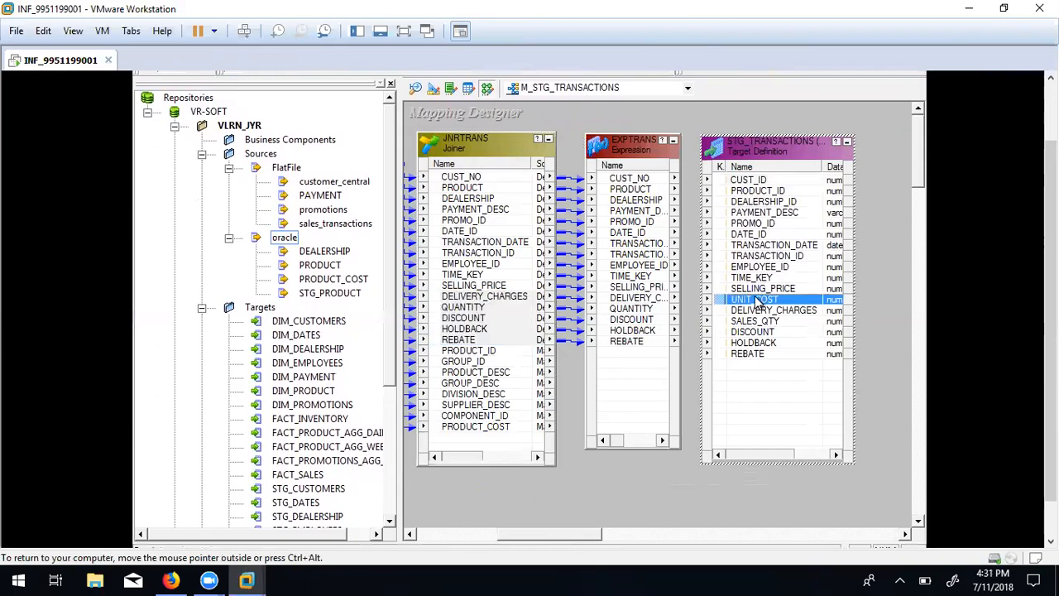
pyautogui.click(459, 426)
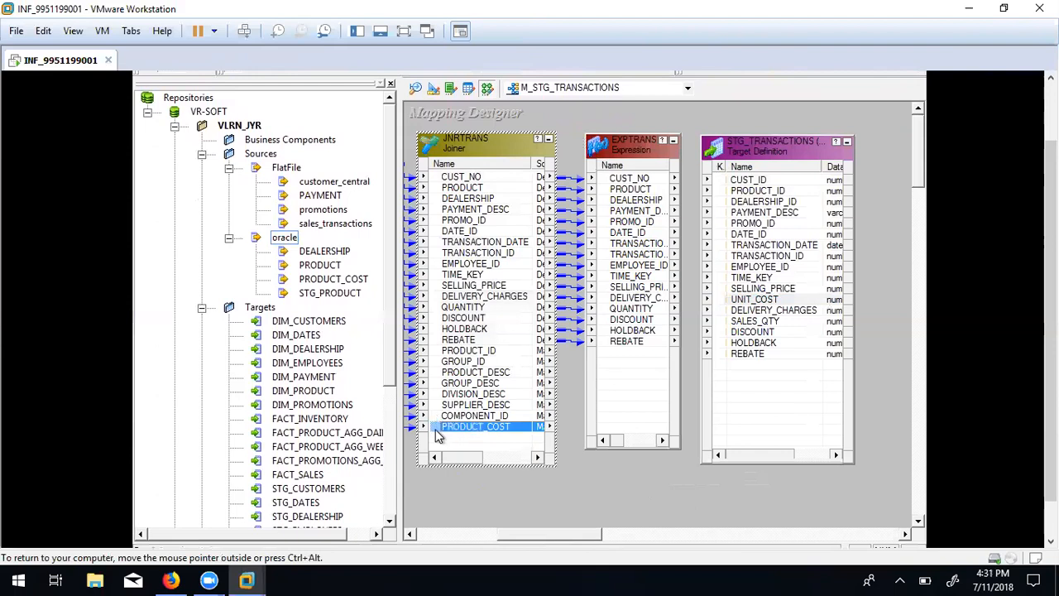
pyautogui.moveTo(440, 426); pyautogui.dragTo(617, 368)
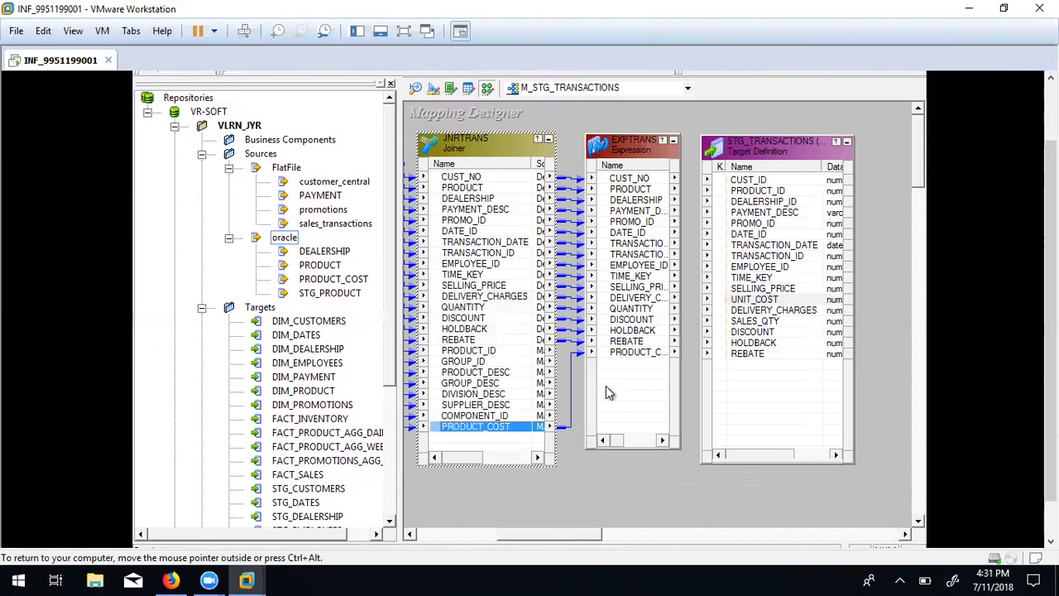
pyautogui.click(755, 298)
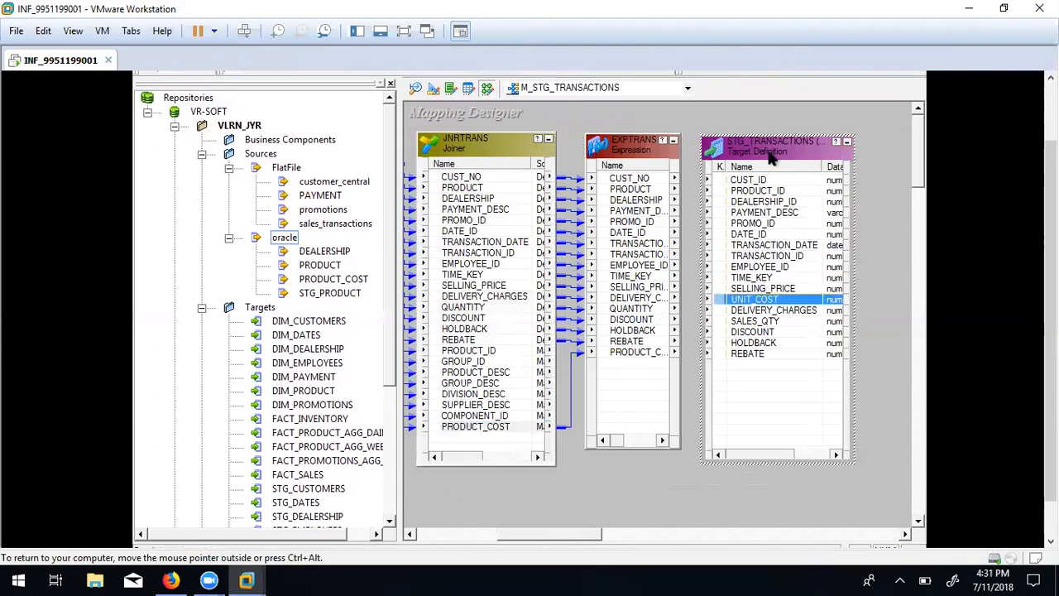
pyautogui.moveTo(767, 150); pyautogui.dragTo(813, 148)
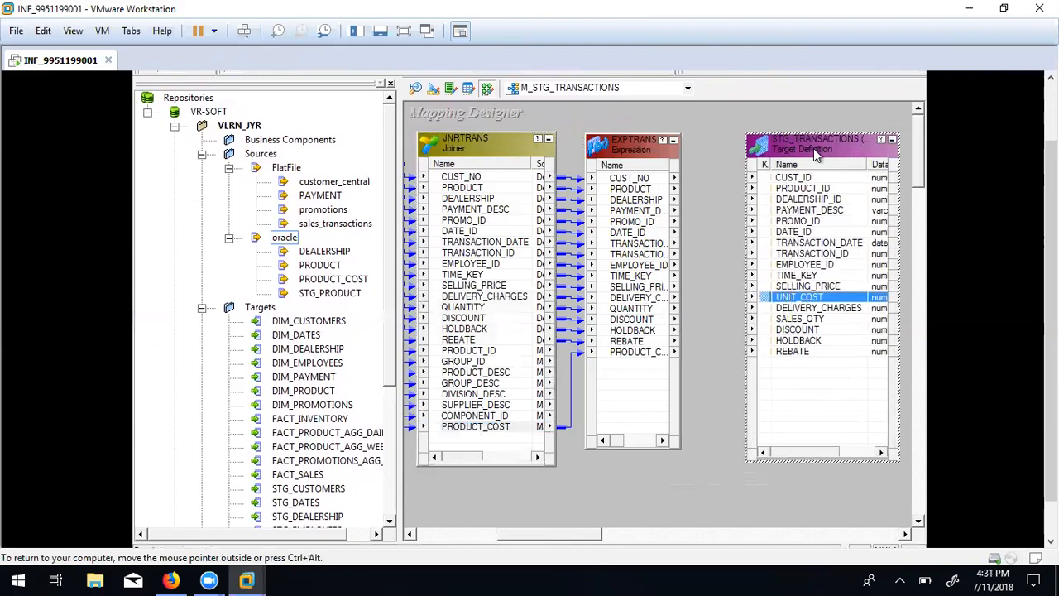
# Open the EXPTRANS port list and add a new port below PRODUCT_COST.
pyautogui.click(622, 154)
pyautogui.doubleClick(622, 154)
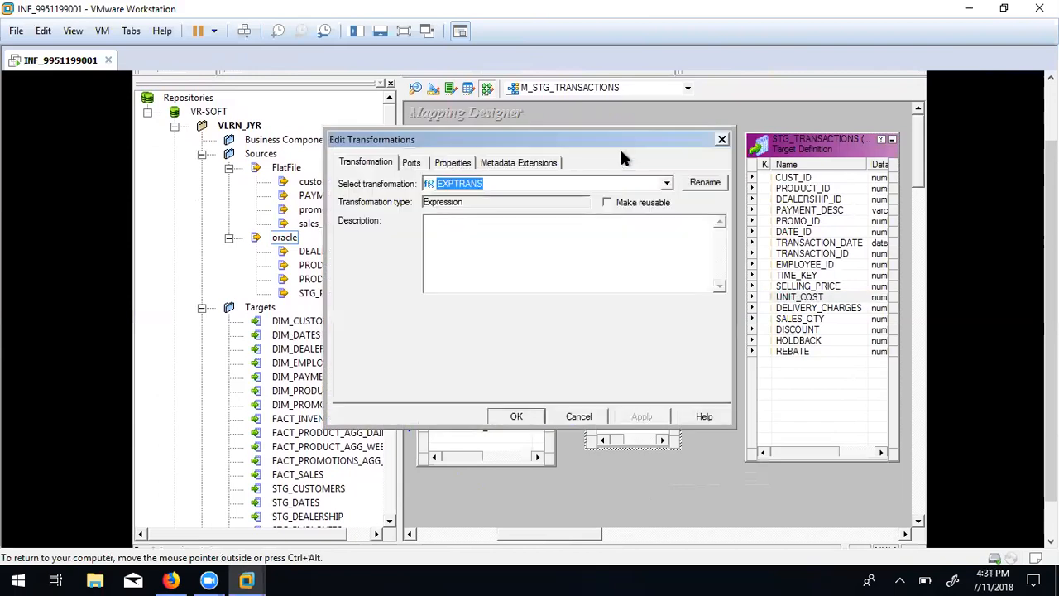
pyautogui.click(411, 163)
pyautogui.moveTo(724, 249); pyautogui.dragTo(725, 335)
pyautogui.click(352, 316)
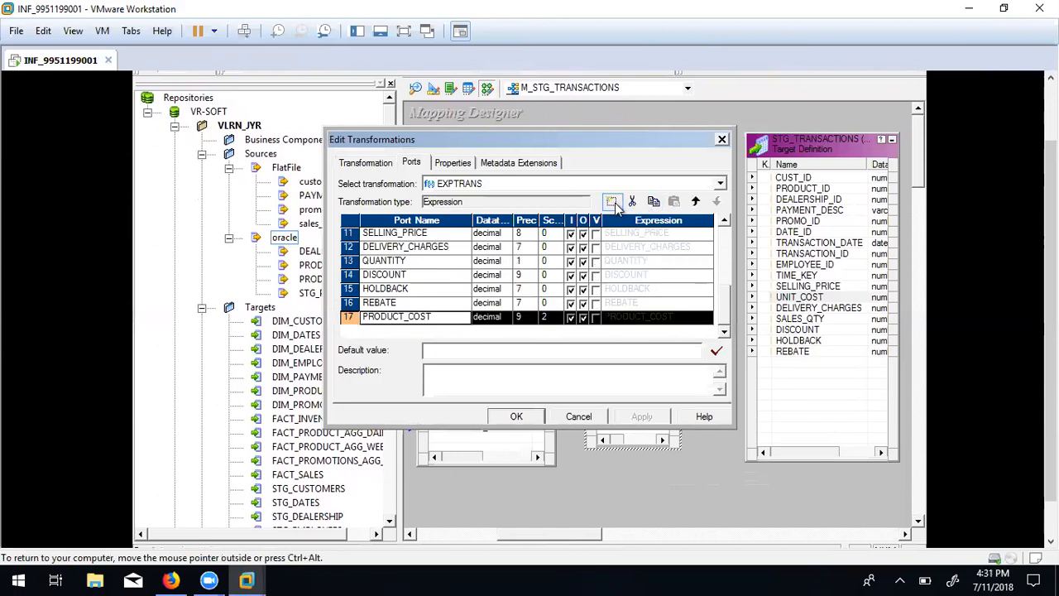
pyautogui.click(612, 203)
# Name the new port UNIT_COST, make it a decimal output-only port, and edit its expression.
pyautogui.click(404, 317)
pyautogui.doubleClick(406, 318)
pyautogui.click(411, 317)
pyautogui.moveTo(411, 317); pyautogui.dragTo(237, 303)
pyautogui.write('UNIT_COST')
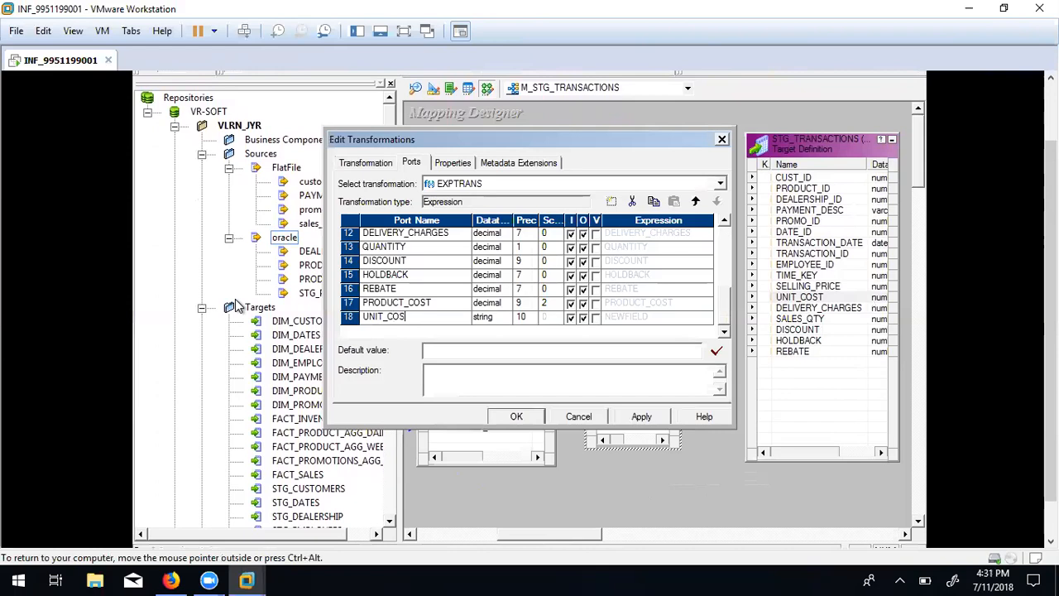
pyautogui.click(569, 319)
pyautogui.click(569, 320)
pyautogui.click(569, 319)
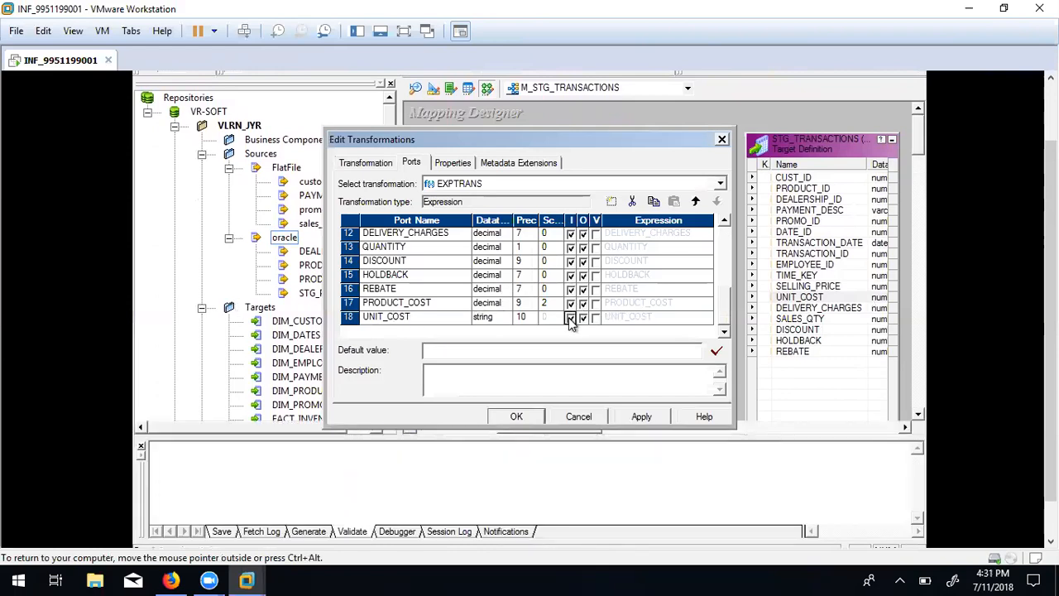
pyautogui.click(497, 318)
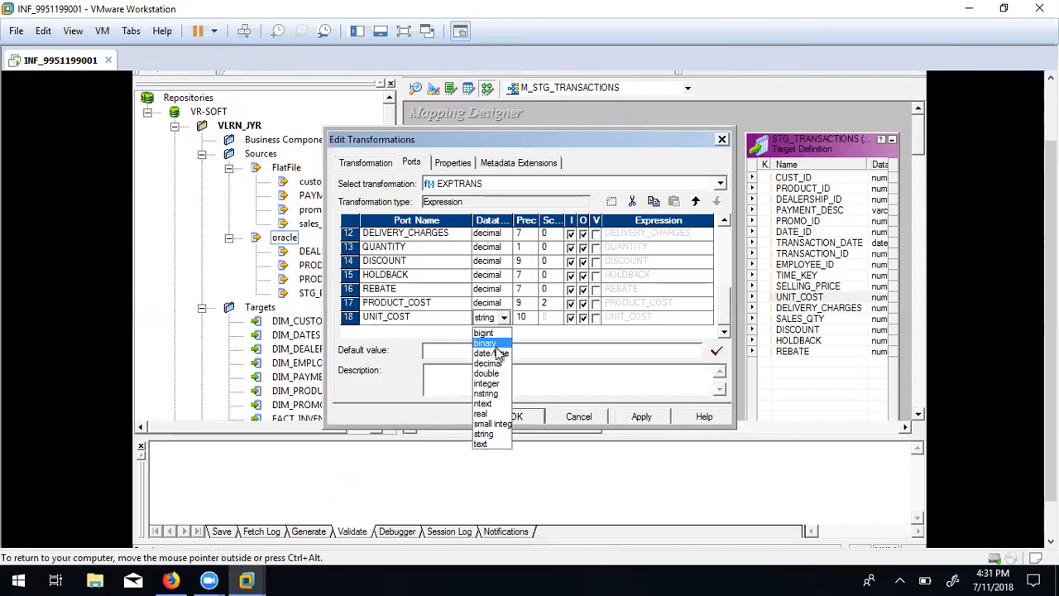
pyautogui.click(493, 362)
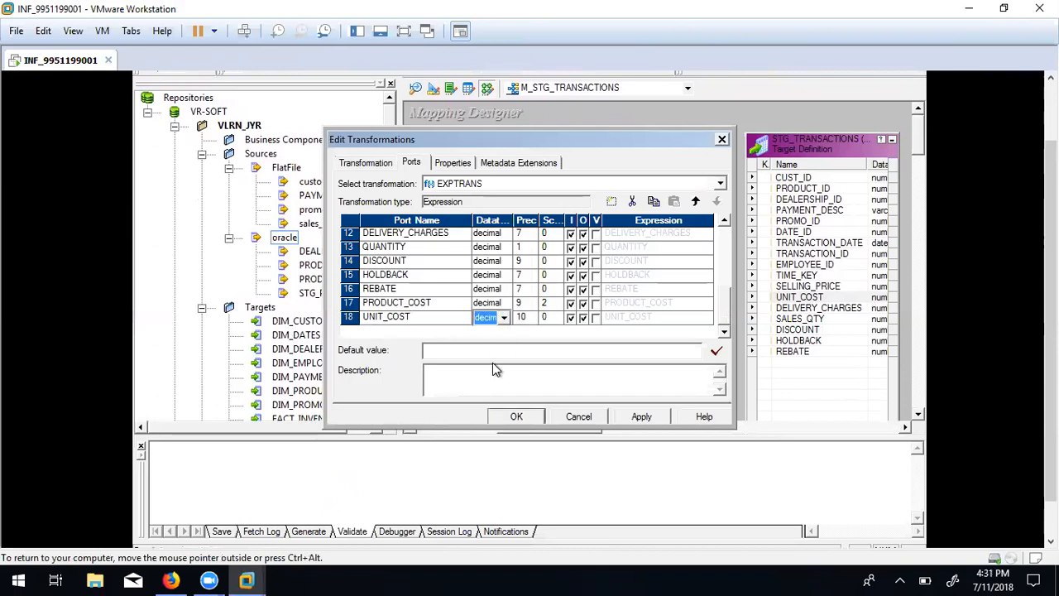
pyautogui.click(570, 319)
pyautogui.click(700, 315)
pyautogui.click(703, 317)
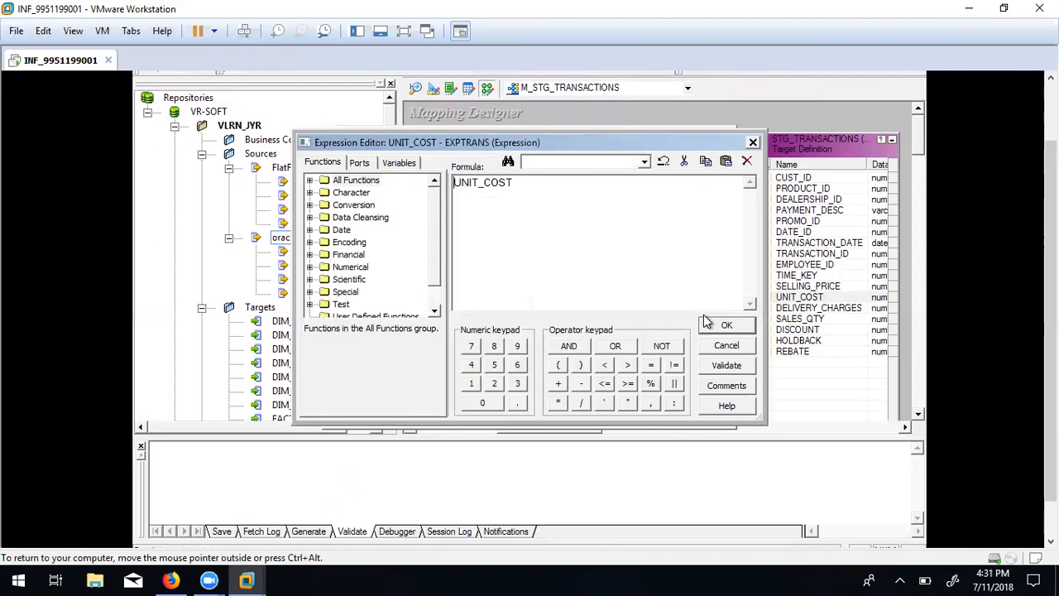
# Clear the UNIT_COST formula and build PRODUCT_COST-DISCOUNT from the port list.
pyautogui.hotkey('ctrl', 'a')
pyautogui.press('Delete')
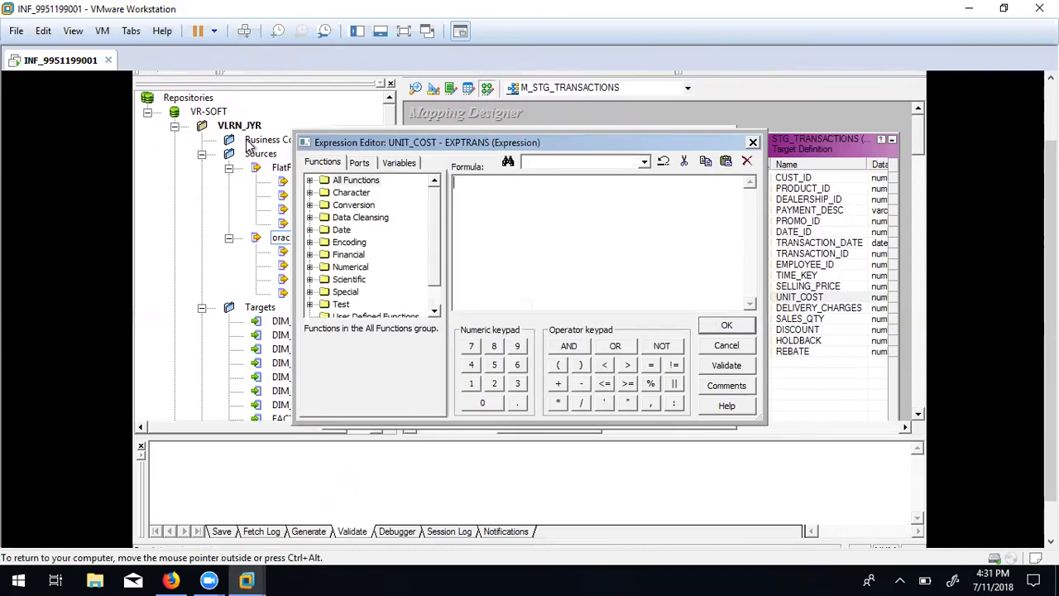
pyautogui.click(359, 163)
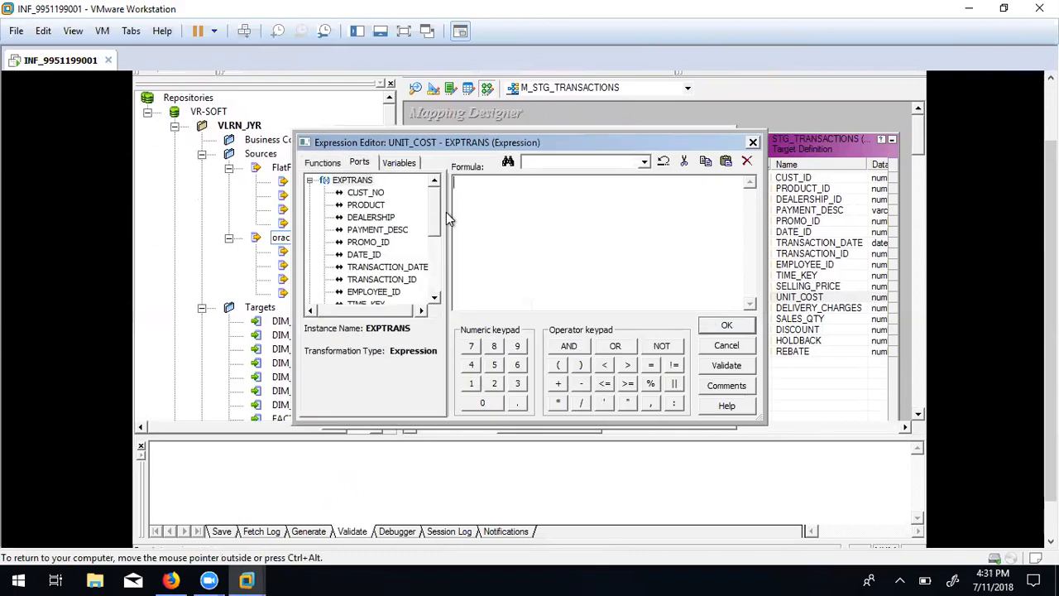
pyautogui.moveTo(436, 223); pyautogui.dragTo(436, 242)
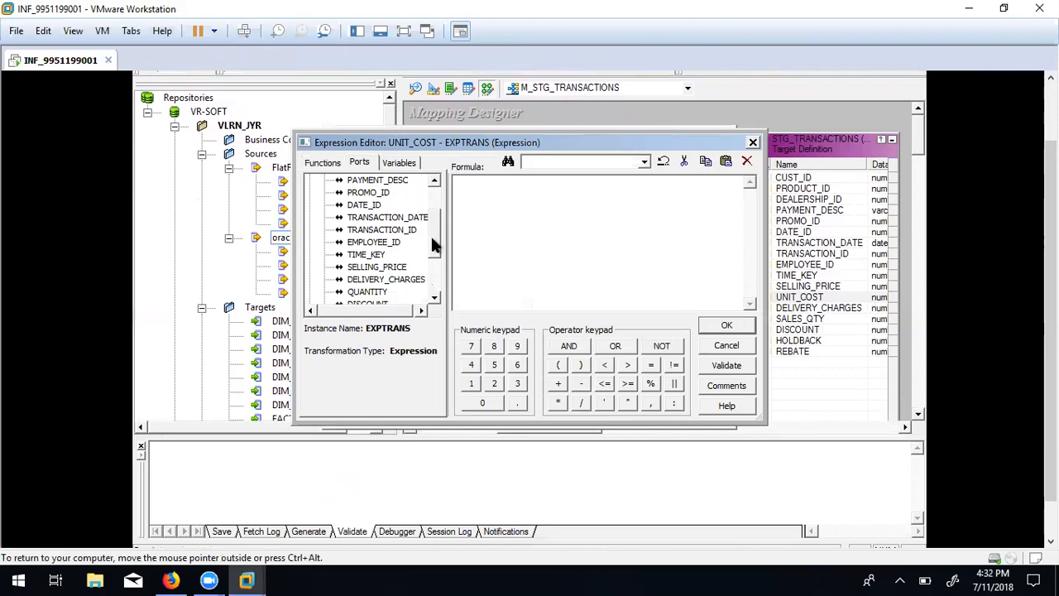
pyautogui.moveTo(430, 234); pyautogui.dragTo(435, 254)
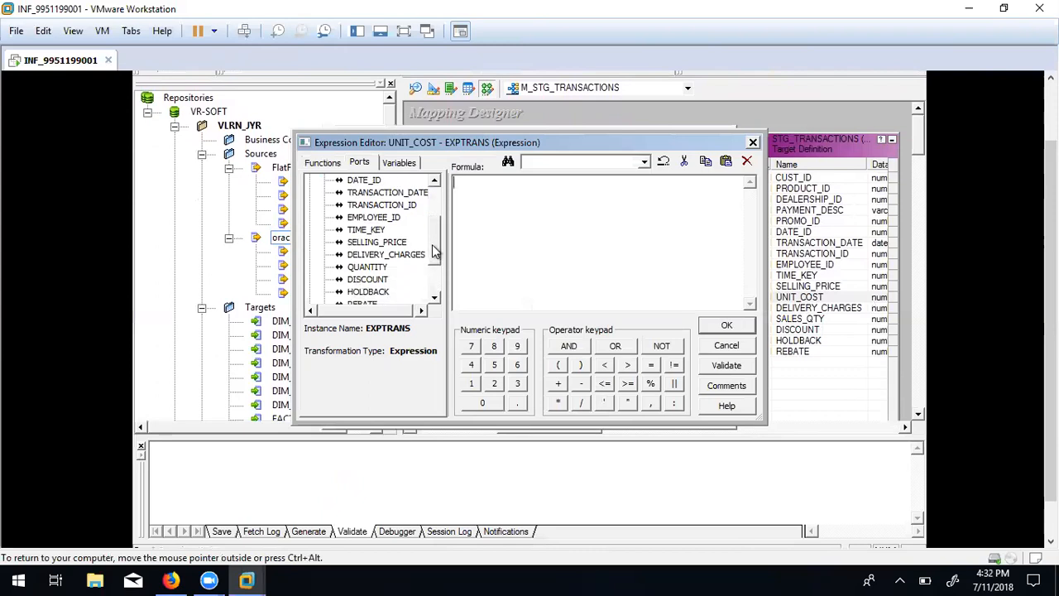
pyautogui.moveTo(436, 252)
pyautogui.mouseDown()
pyautogui.moveTo(434, 271)
pyautogui.moveTo(434, 262)
pyautogui.mouseUp()
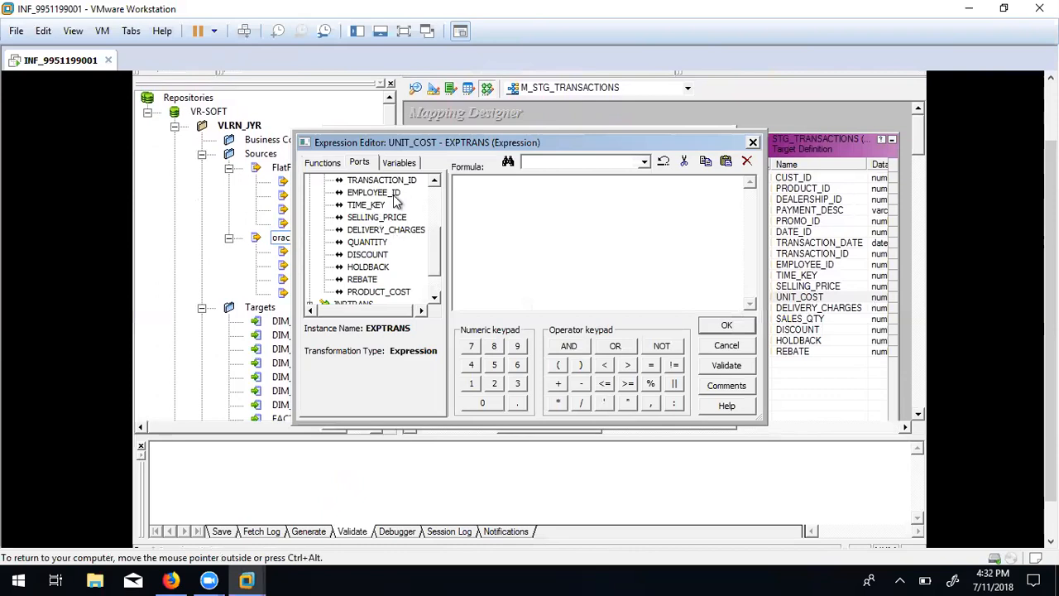
pyautogui.moveTo(429, 259)
pyautogui.mouseDown()
pyautogui.moveTo(434, 247)
pyautogui.moveTo(434, 270)
pyautogui.mouseUp()
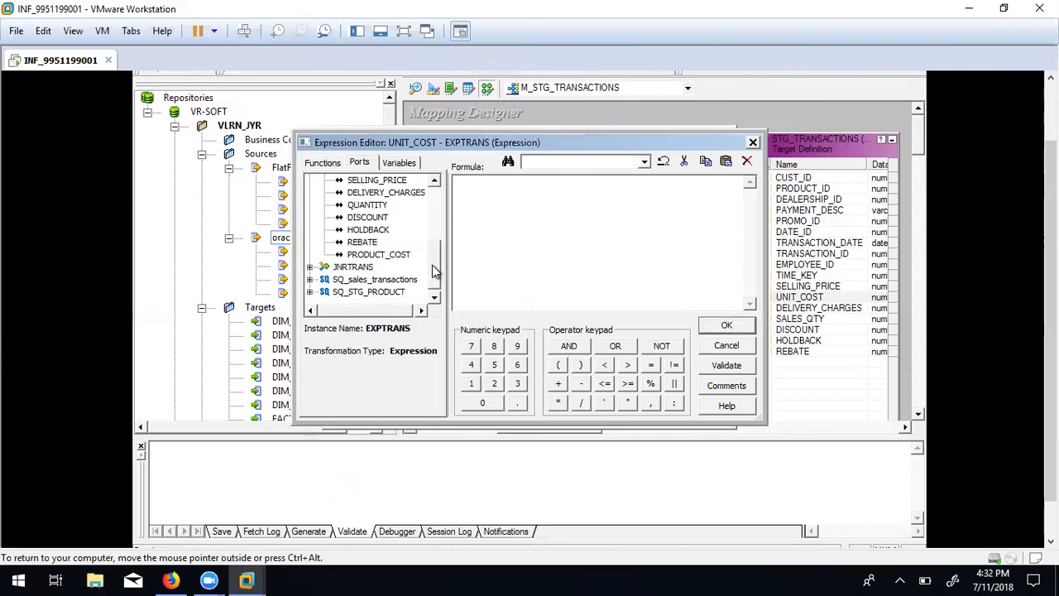
pyautogui.doubleClick(385, 255)
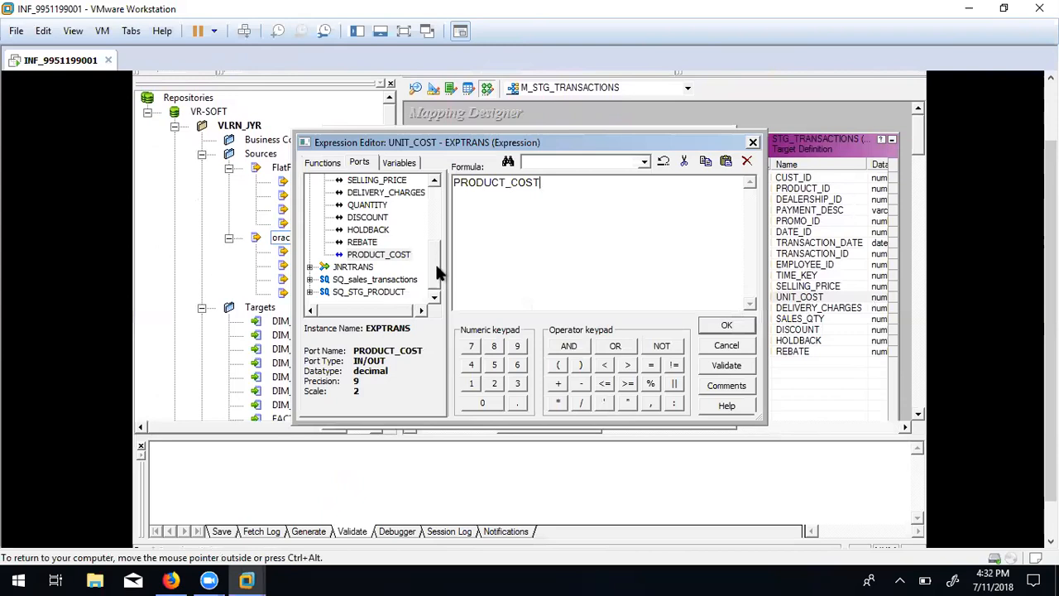
pyautogui.scroll(2, 435, 261)
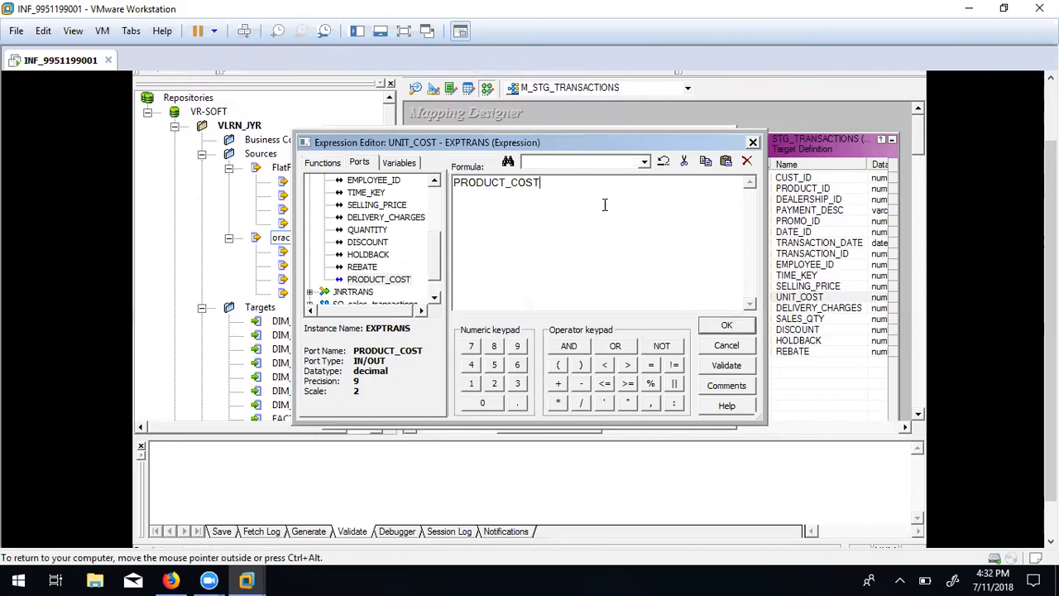
pyautogui.doubleClick(373, 242)
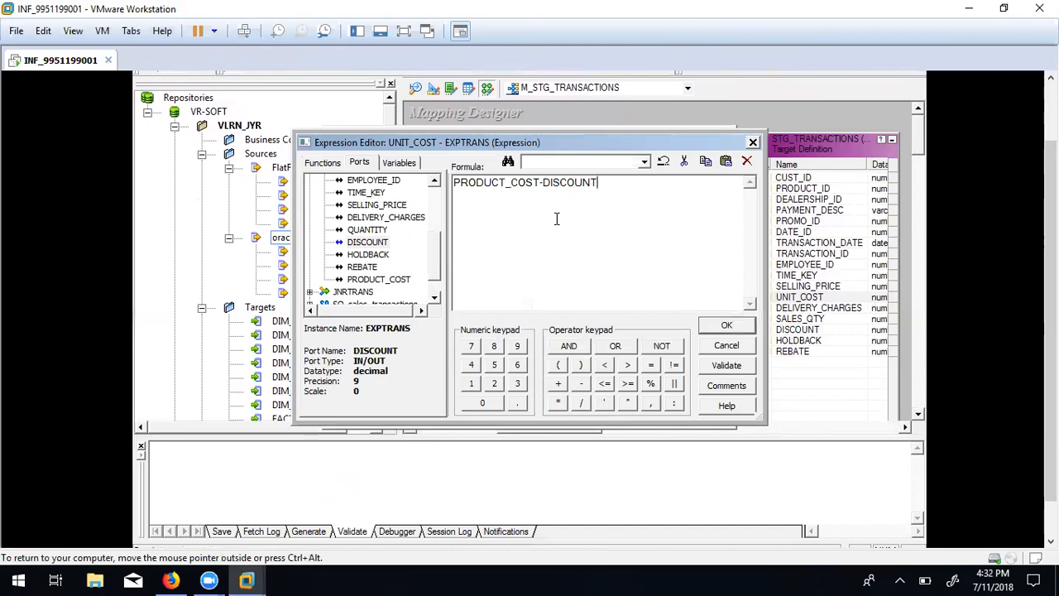
# Extend the formula with +HOLDBACK-REBATE, correcting a misplaced REBATE along the way.
pyautogui.write('+')
pyautogui.doubleClick(362, 268)
pyautogui.press('BackSpace')
pyautogui.press('BackSpace')
pyautogui.press('BackSpace')
pyautogui.press('BackSpace')
pyautogui.press('BackSpace')
pyautogui.press('BackSpace')
pyautogui.press('BackSpace')
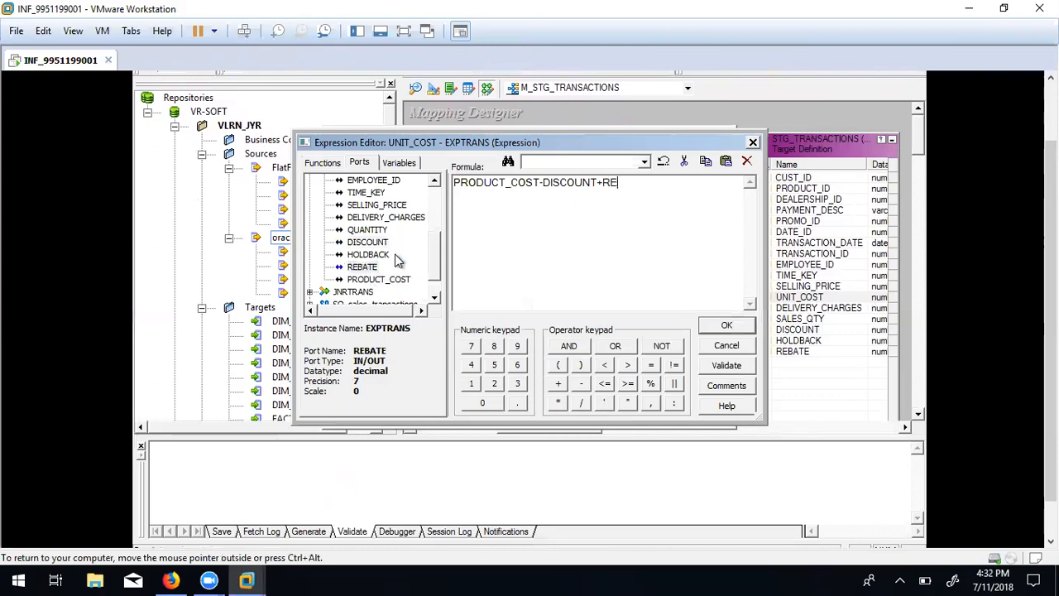
pyautogui.write('+')
pyautogui.doubleClick(369, 254)
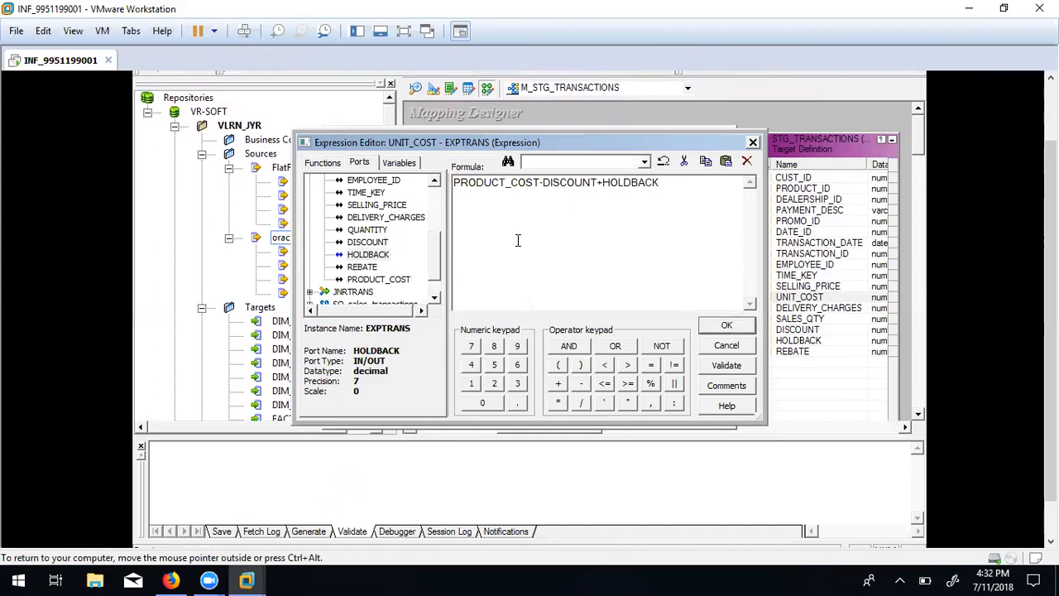
pyautogui.doubleClick(363, 267)
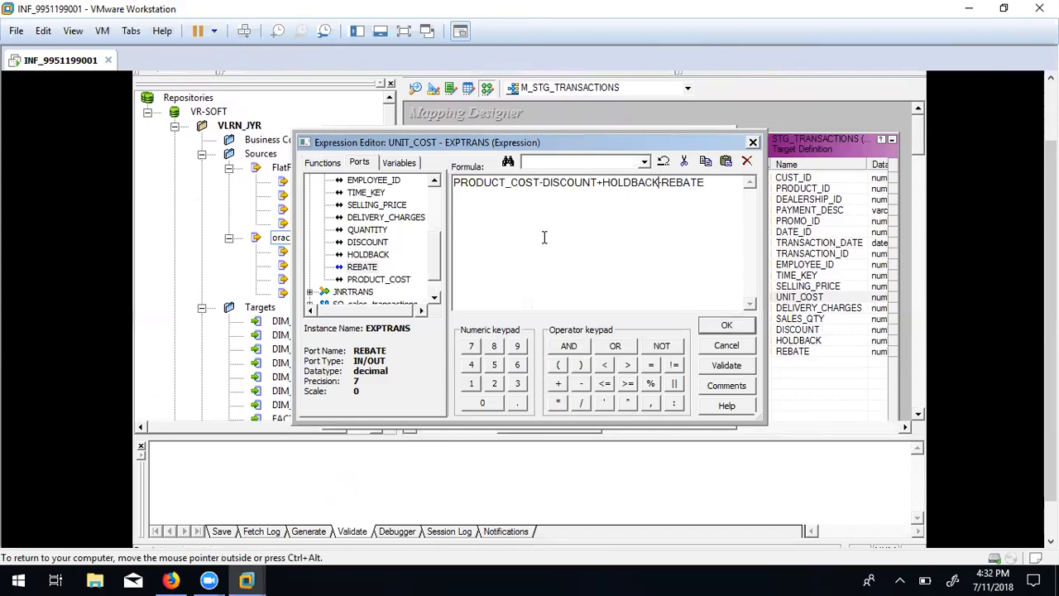
# Validate PRODUCT_COST-DISCOUNT+HOLDBACK-REBATE and apply the new UNIT_COST port to EXPTRANS.
pyautogui.click(729, 365)
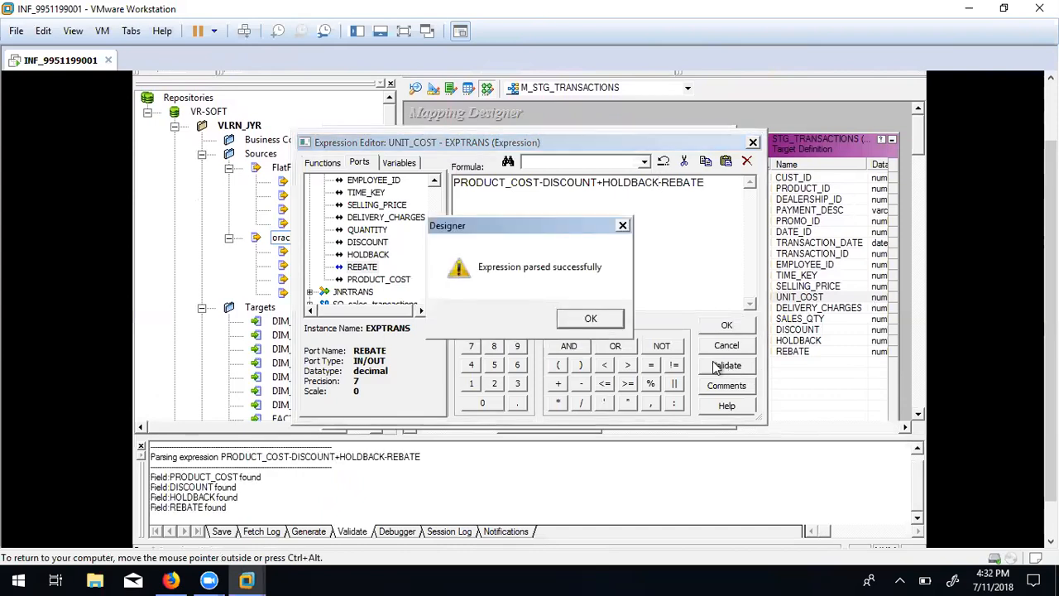
pyautogui.click(590, 319)
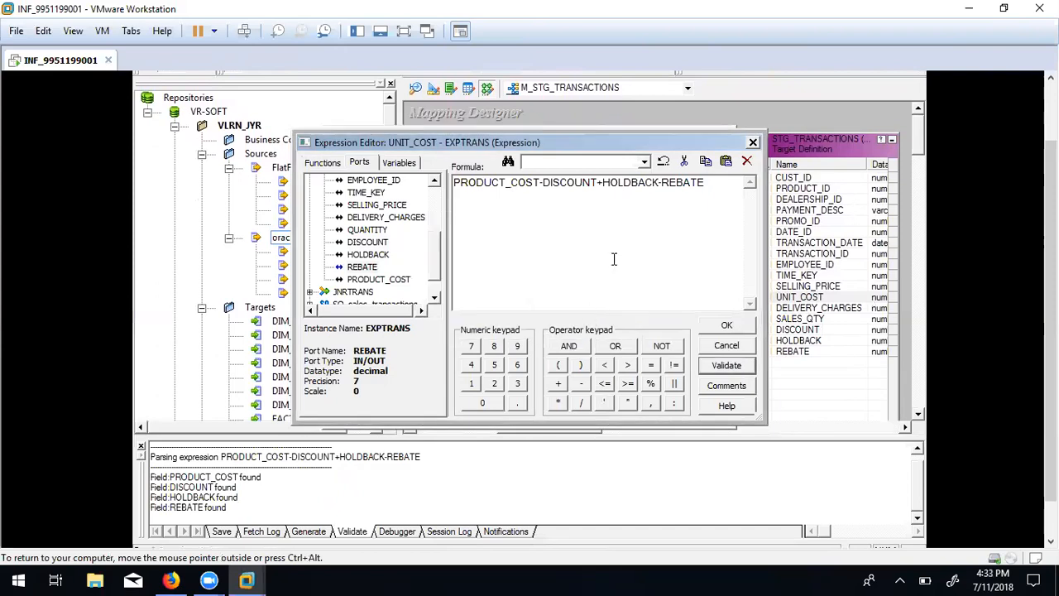
pyautogui.click(726, 325)
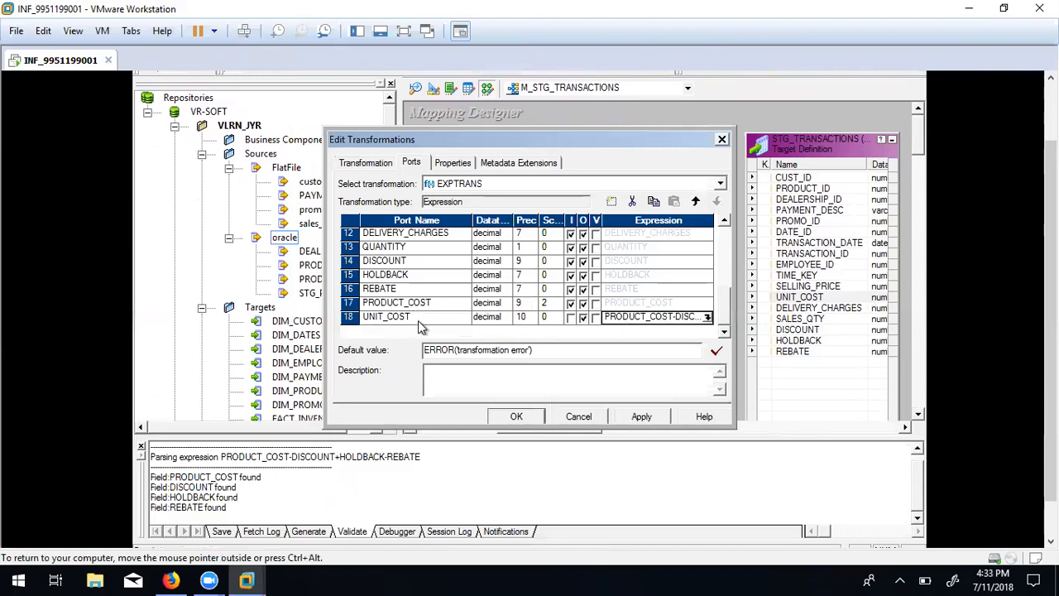
pyautogui.click(452, 299)
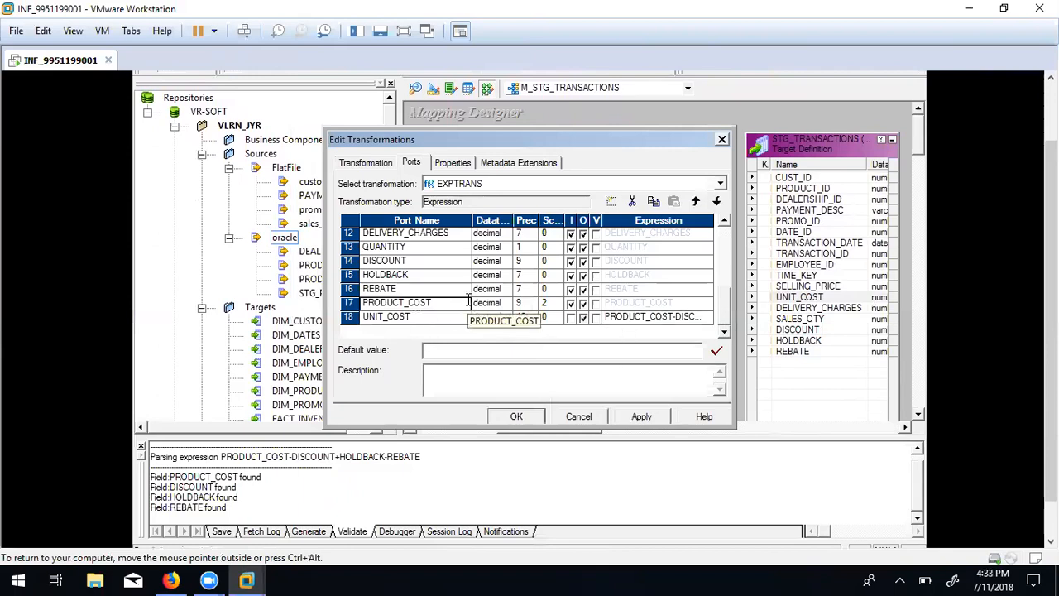
pyautogui.click(640, 418)
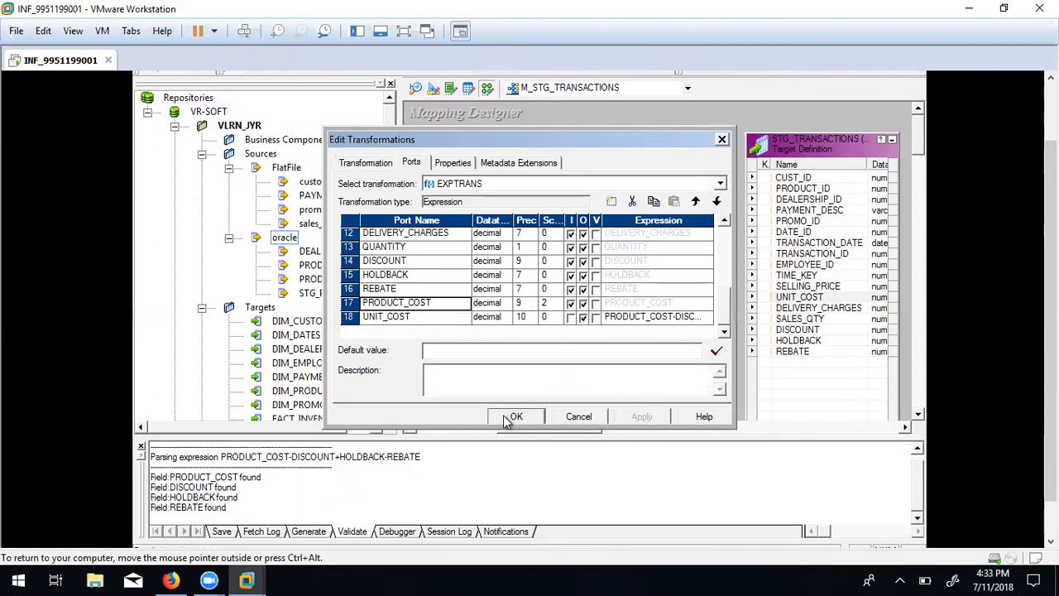
pyautogui.click(509, 418)
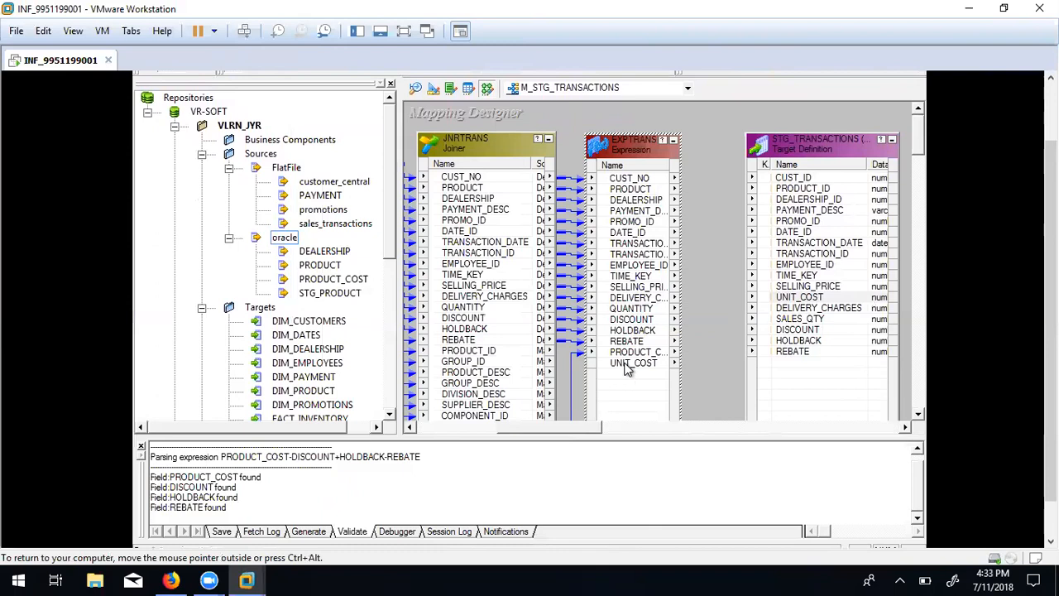
# Link UNIT_COST, CUST_NO through SELLING_PRICE, and DELIVERY_CHARGES from EXPTRANS to STG_TRANSACTIONS.
pyautogui.click(614, 366)
pyautogui.moveTo(604, 363); pyautogui.dragTo(784, 303)
pyautogui.click(637, 181)
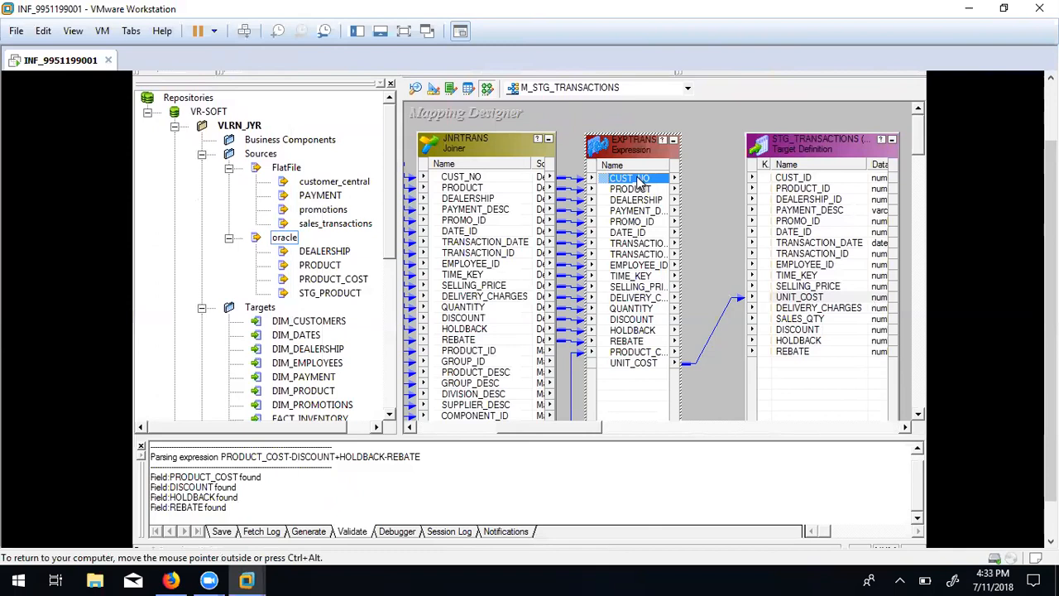
pyautogui.keyDown('shift'); pyautogui.click(646, 286); pyautogui.keyUp('shift')
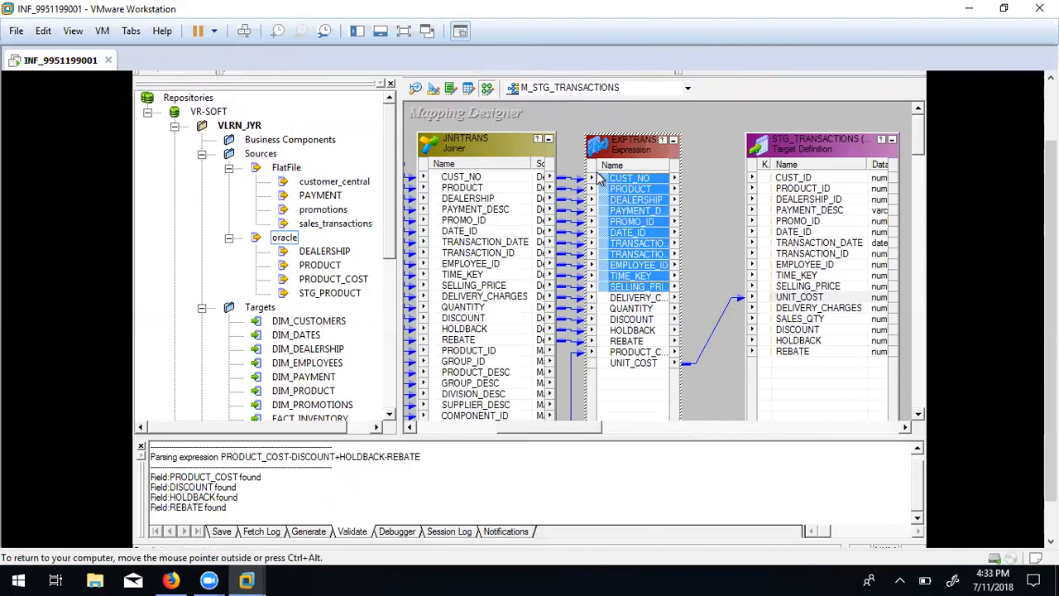
pyautogui.moveTo(609, 179); pyautogui.dragTo(784, 182)
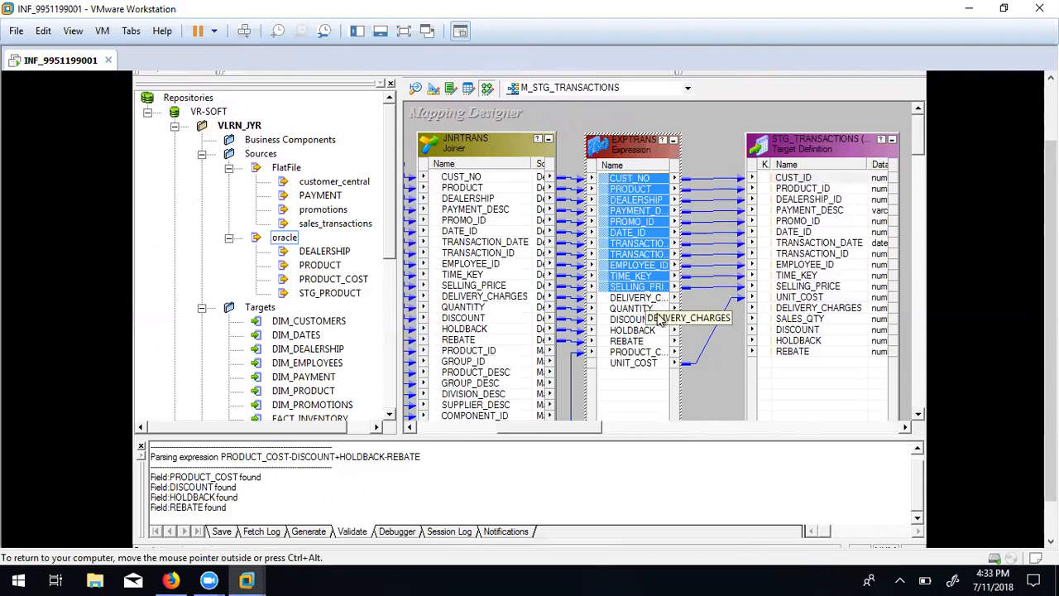
pyautogui.moveTo(634, 305); pyautogui.dragTo(796, 312)
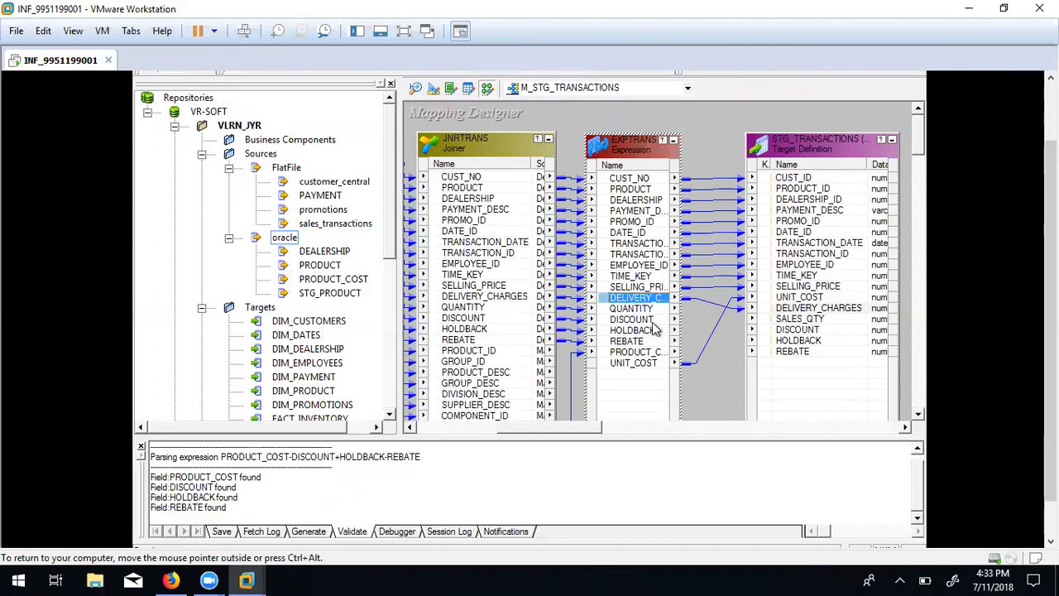
# Link QUANTITY, DISCOUNT, HOLDBACK and REBATE to the target from SALES_QTY, then save the mapping.
pyautogui.click(635, 308)
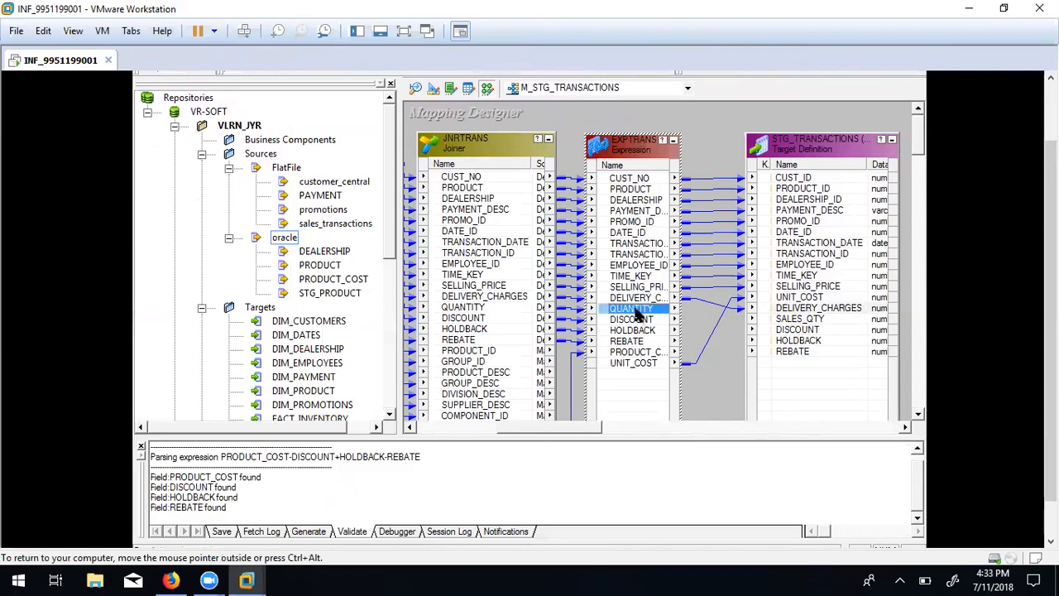
pyautogui.keyDown('ctrl'); pyautogui.click(636, 332); pyautogui.keyUp('ctrl')
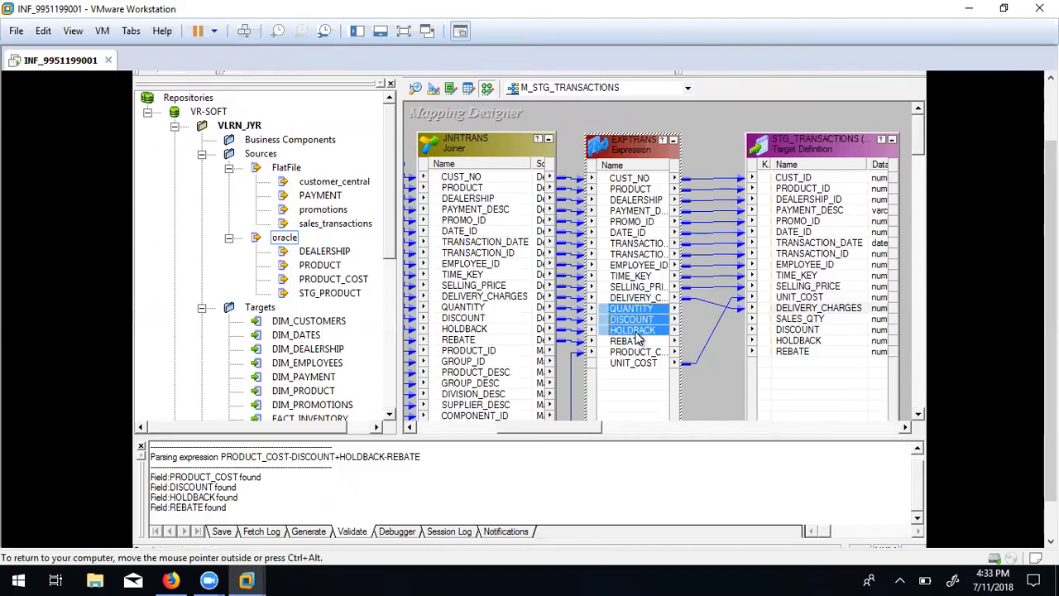
pyautogui.keyDown('ctrl'); pyautogui.click(635, 341); pyautogui.keyUp('ctrl')
pyautogui.moveTo(608, 313); pyautogui.dragTo(801, 320)
pyautogui.click(721, 372)
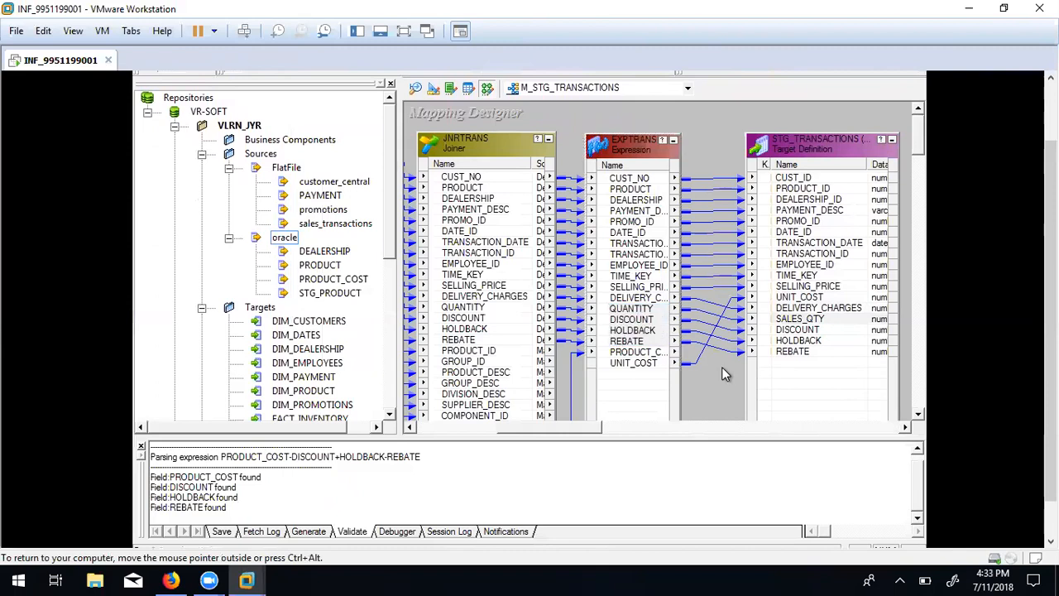
pyautogui.hotkey('ctrl', 's')
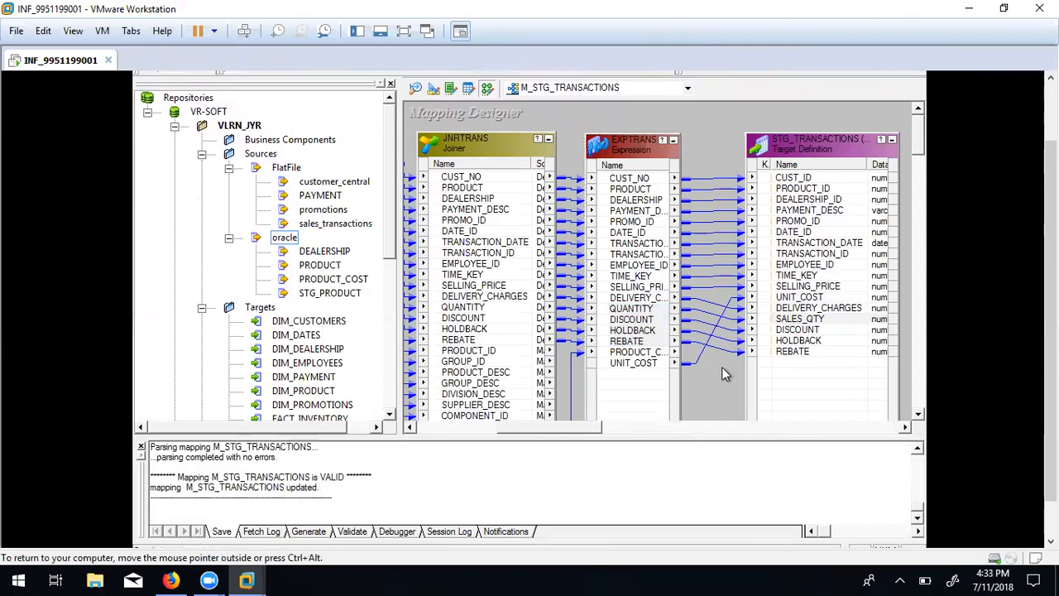
pyautogui.moveTo(1050, 224); pyautogui.dragTo(1051, 157)
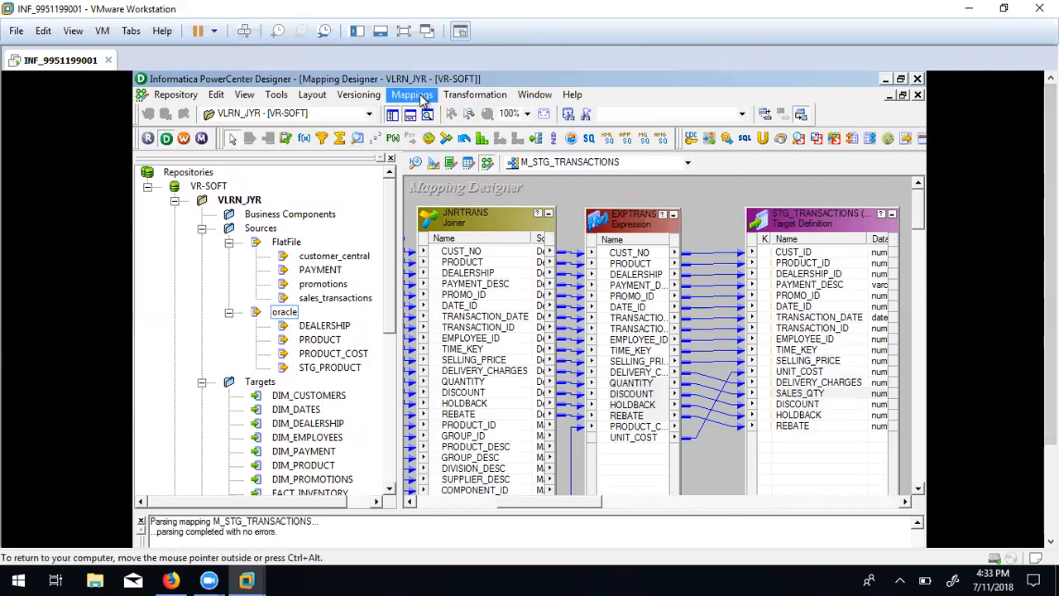
# Generate the reusable session s_M_STG_TRANSACTIONS with the Generate Workflow wizard.
pyautogui.click(423, 98)
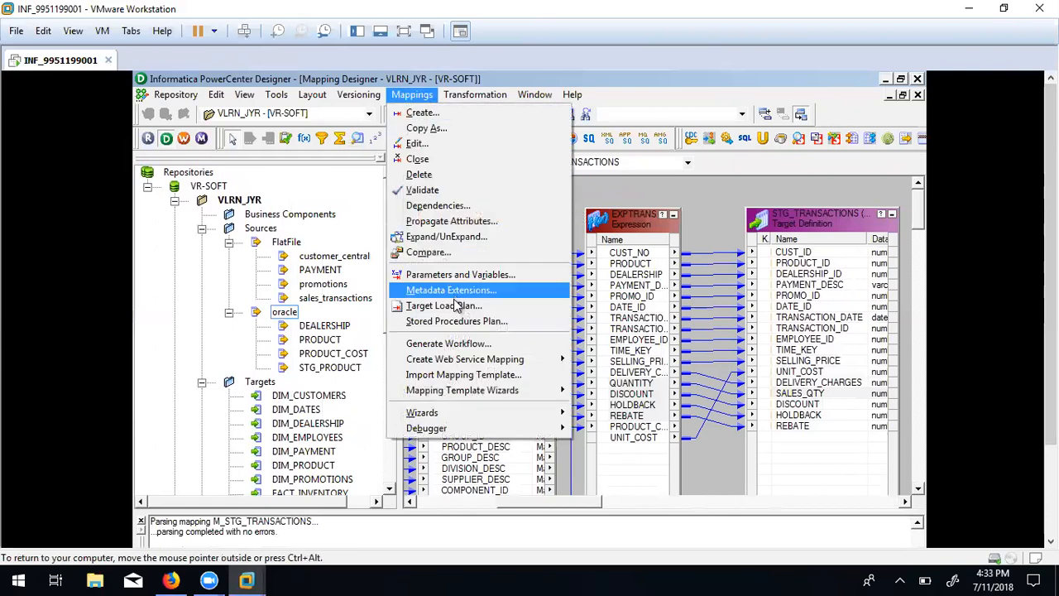
pyautogui.click(452, 343)
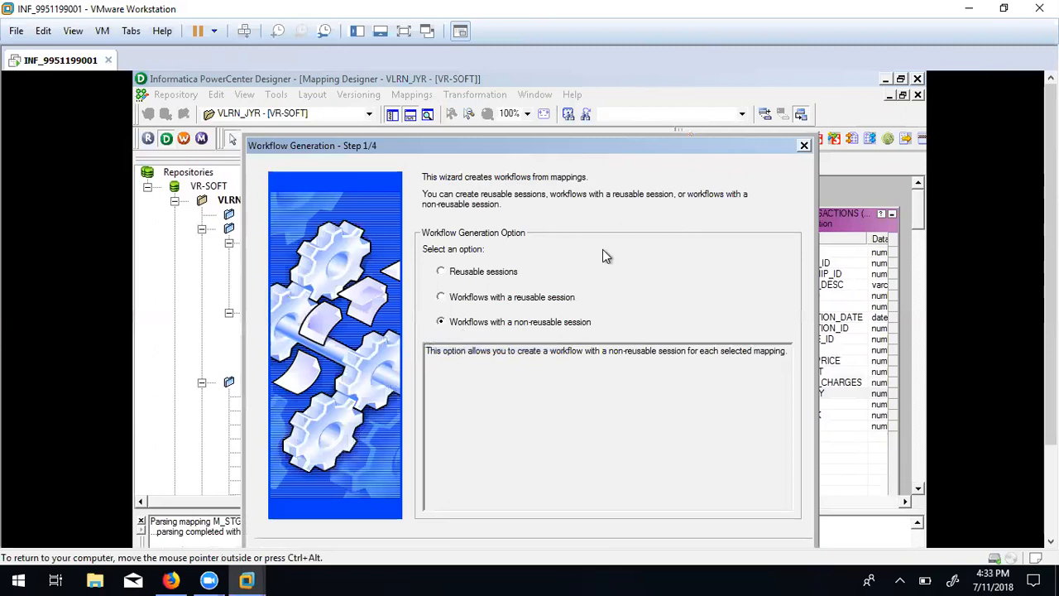
pyautogui.click(466, 275)
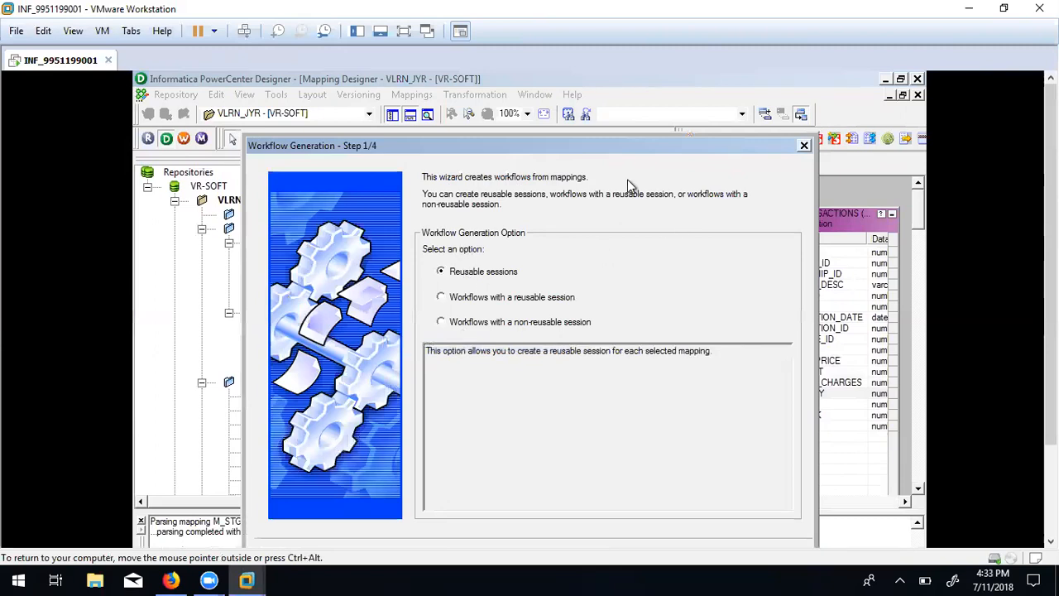
pyautogui.moveTo(632, 153); pyautogui.dragTo(624, 82)
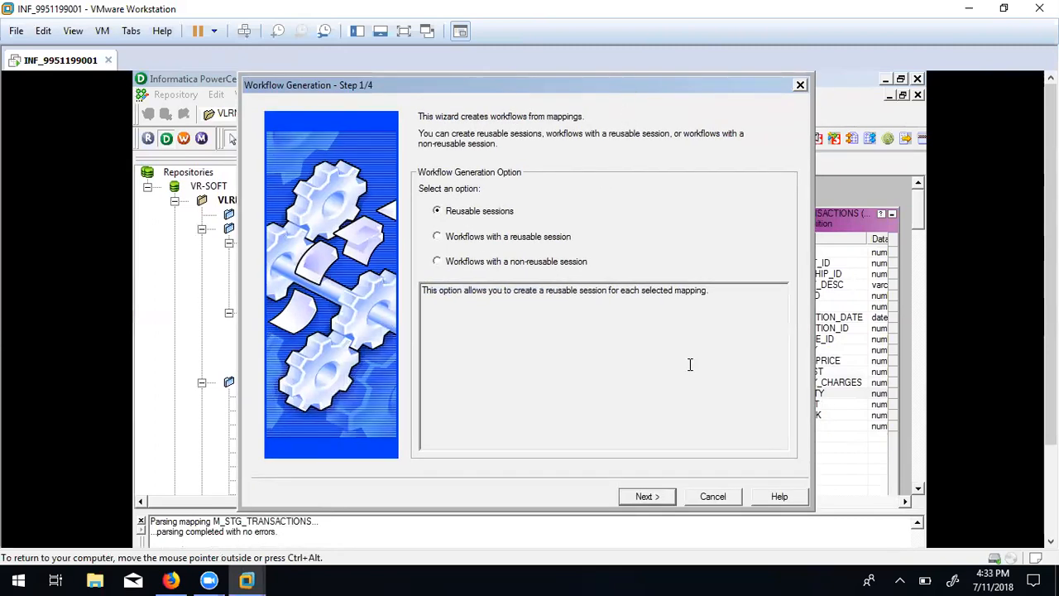
pyautogui.click(653, 497)
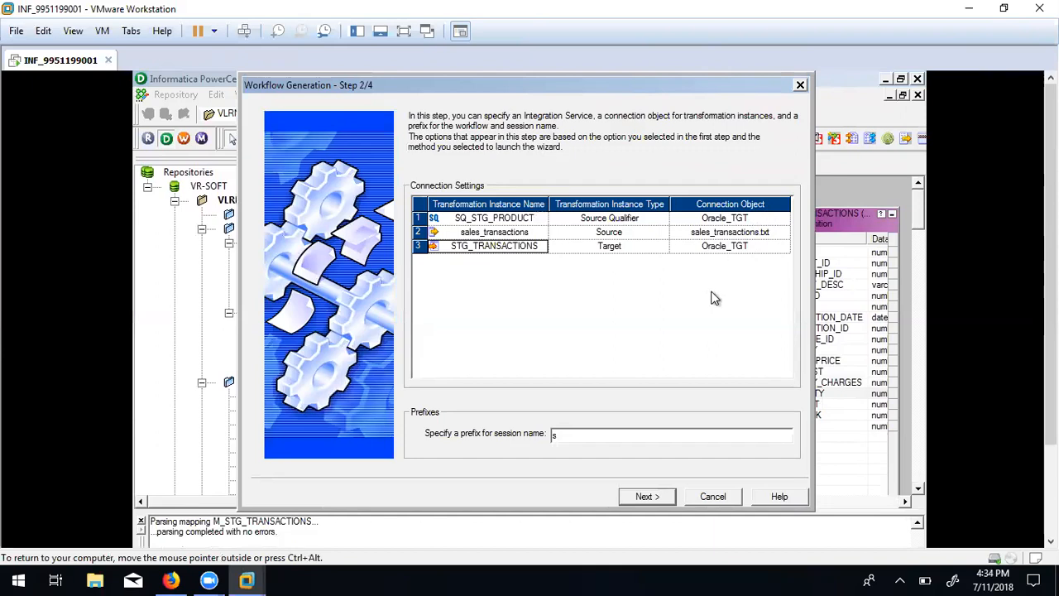
pyautogui.click(651, 500)
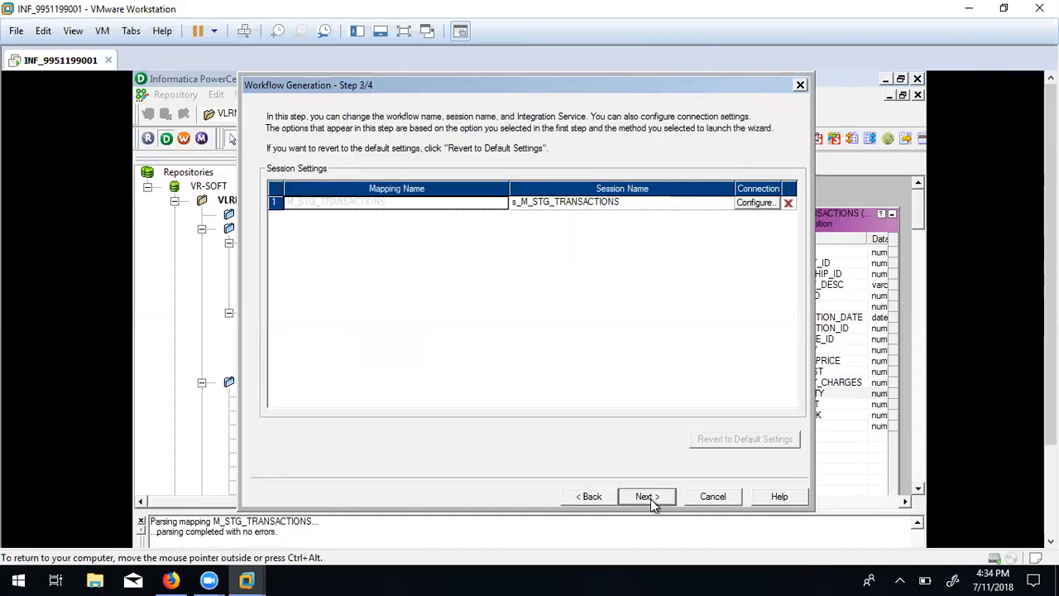
pyautogui.click(647, 496)
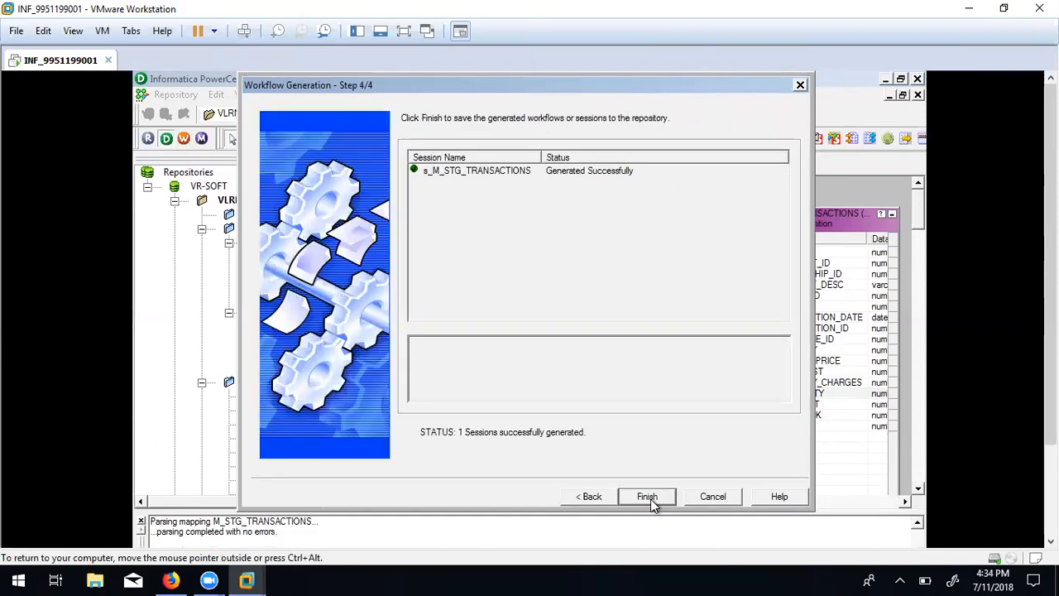
pyautogui.click(648, 498)
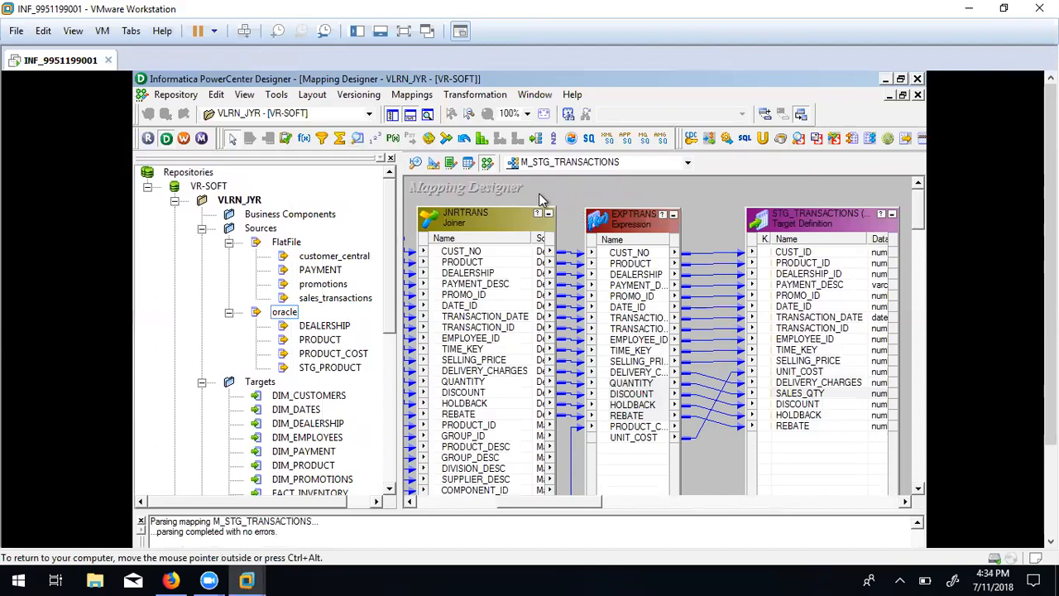
# Save the repository folder and switch over to Workflow Manager.
pyautogui.click(191, 141)
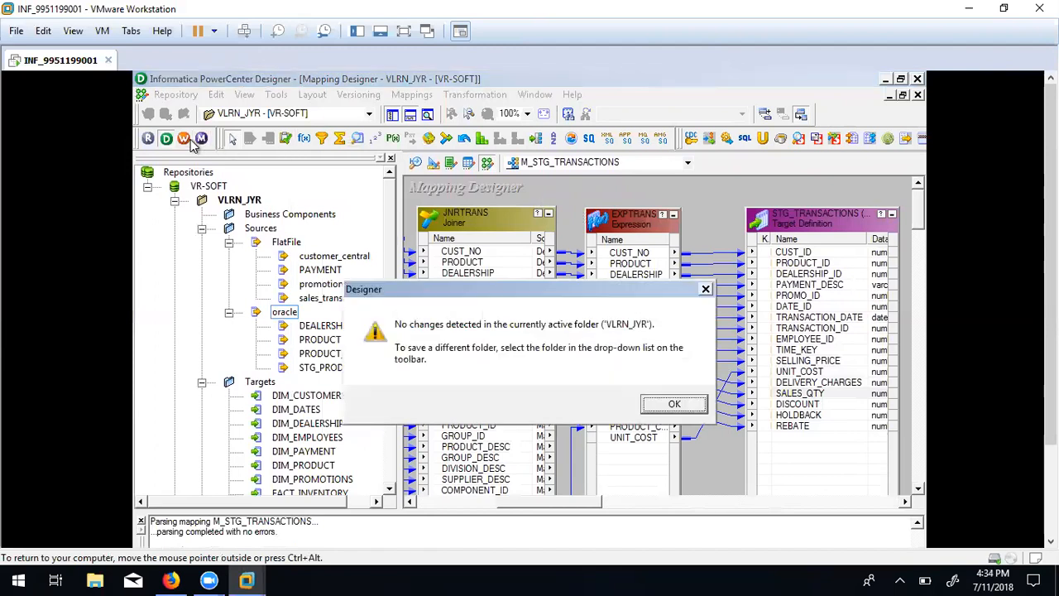
pyautogui.click(675, 406)
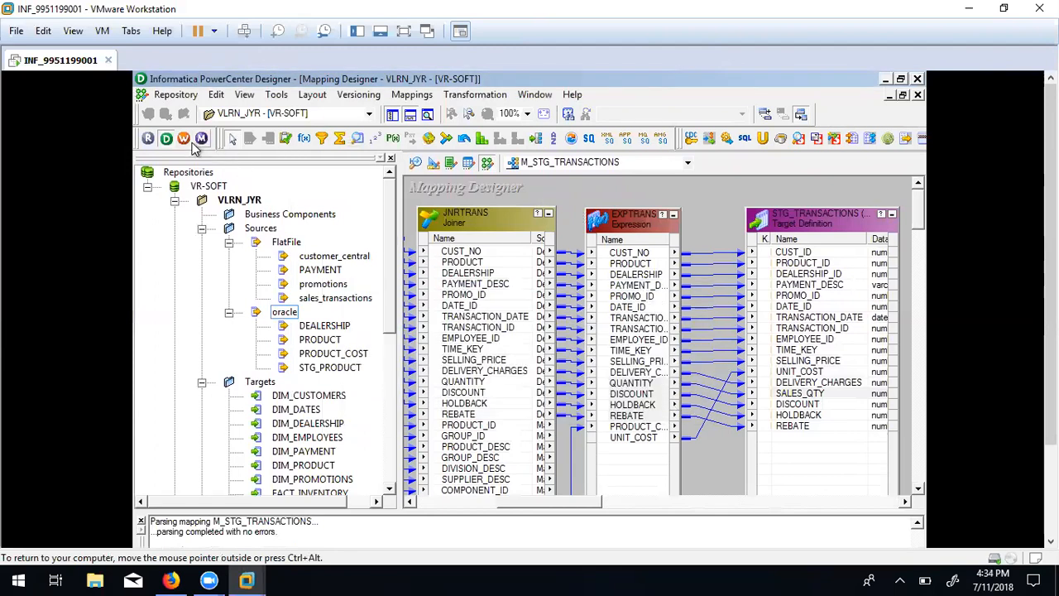
pyautogui.click(183, 138)
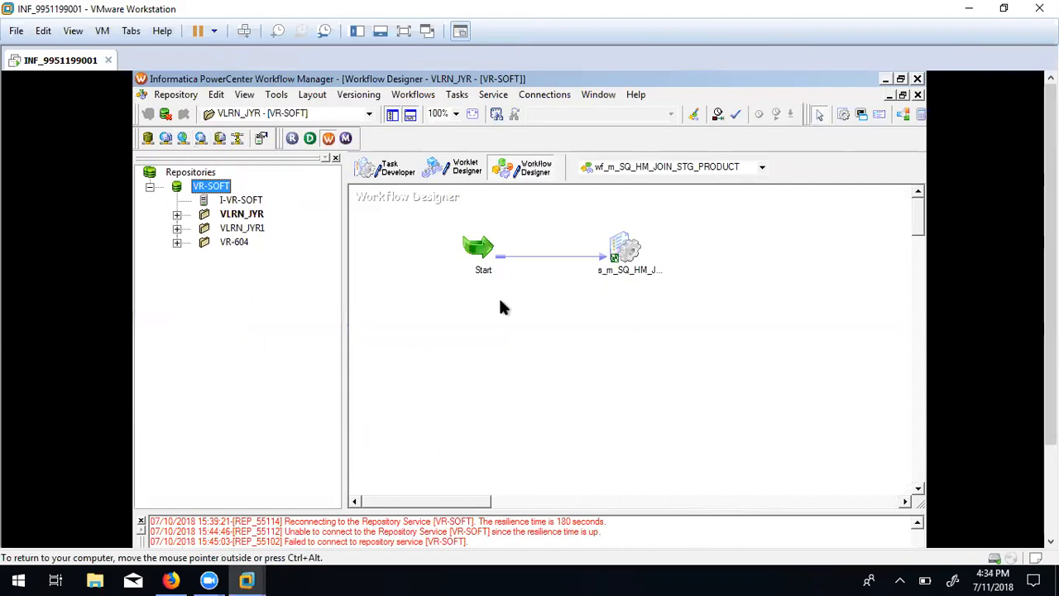
# Refresh the VLRN_JYR folder and locate s_M_STG_TRANSACTIONS under Sessions.
pyautogui.click(177, 215)
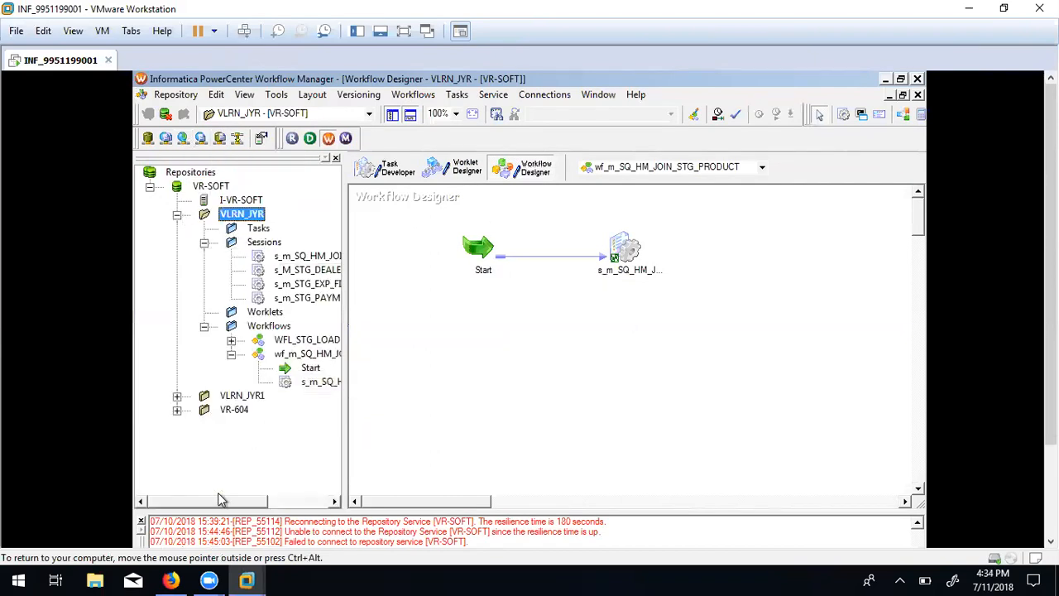
pyautogui.moveTo(225, 501)
pyautogui.mouseDown()
pyautogui.moveTo(296, 506)
pyautogui.moveTo(228, 502)
pyautogui.mouseUp()
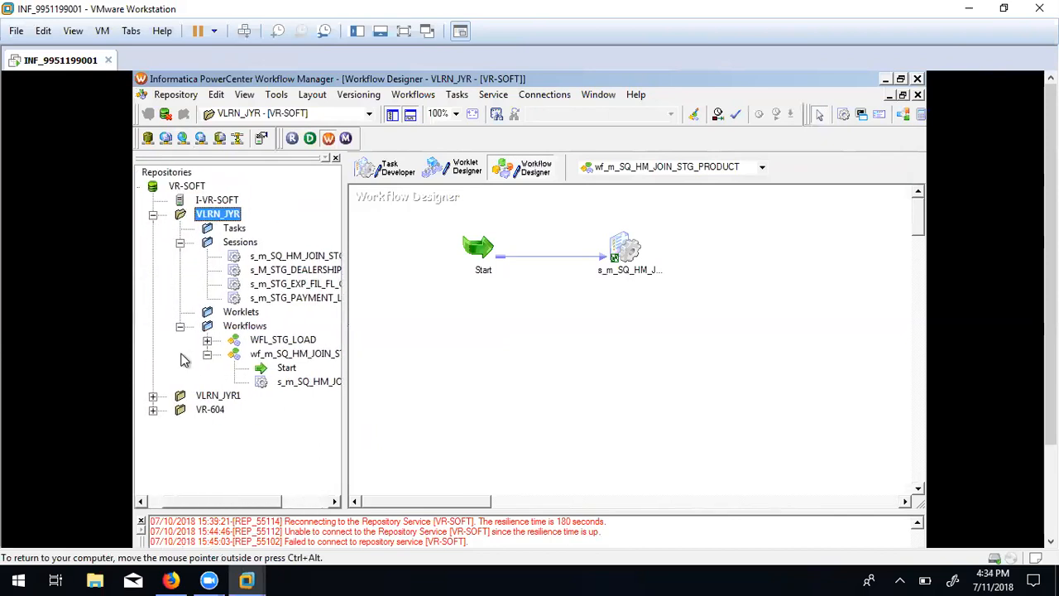
pyautogui.rightClick(220, 215)
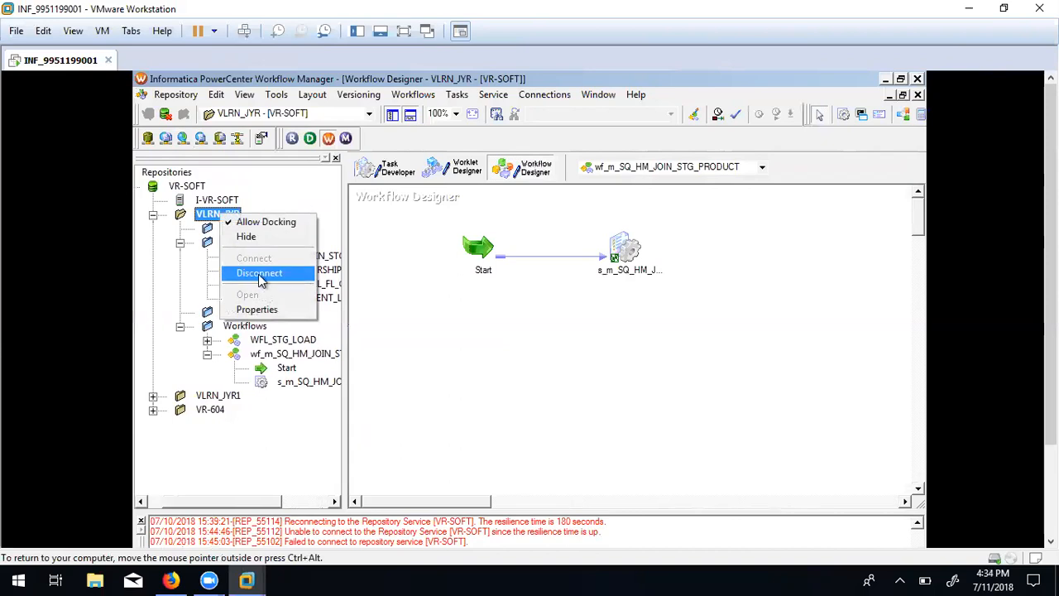
pyautogui.click(255, 272)
pyautogui.doubleClick(232, 215)
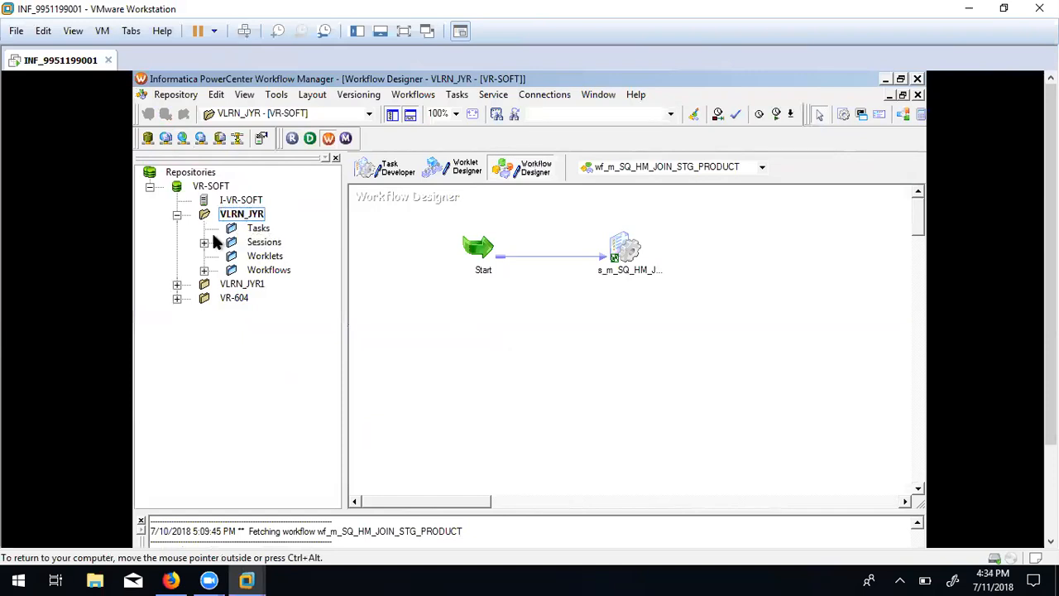
pyautogui.click(204, 243)
pyautogui.moveTo(237, 503); pyautogui.dragTo(296, 506)
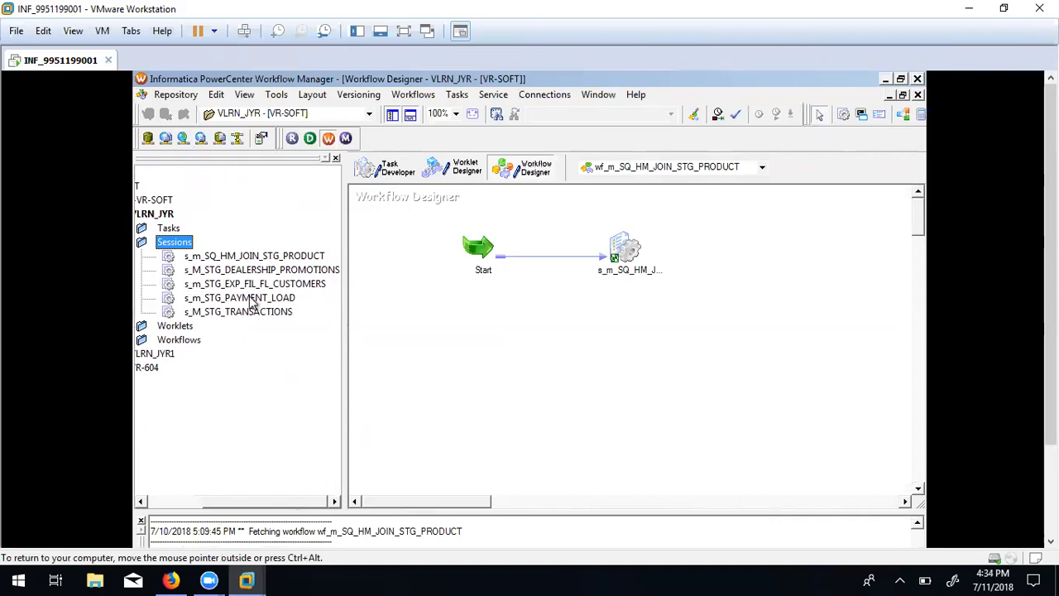
pyautogui.click(238, 312)
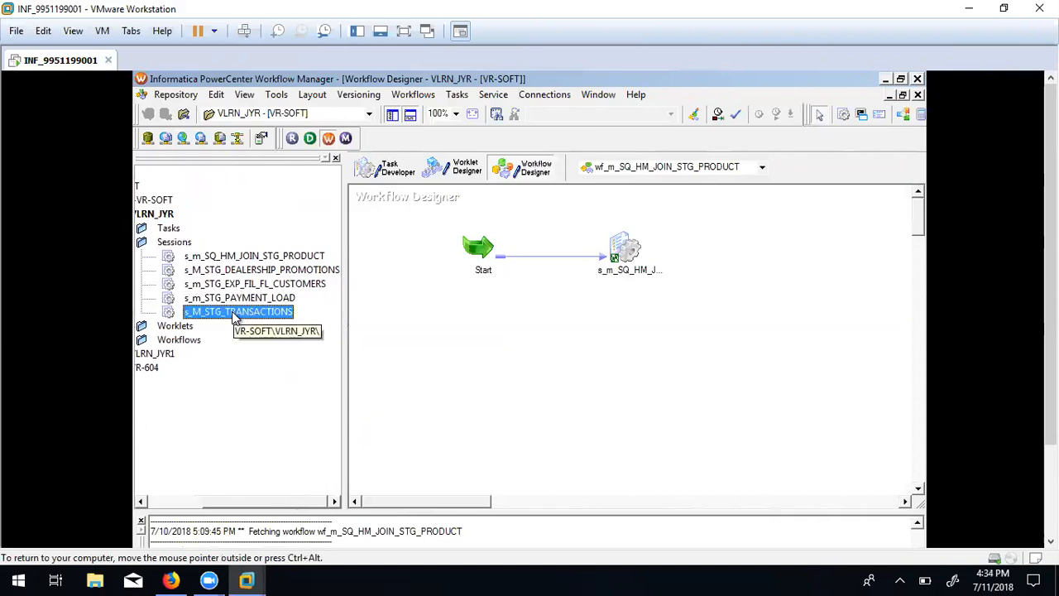
pyautogui.click(606, 169)
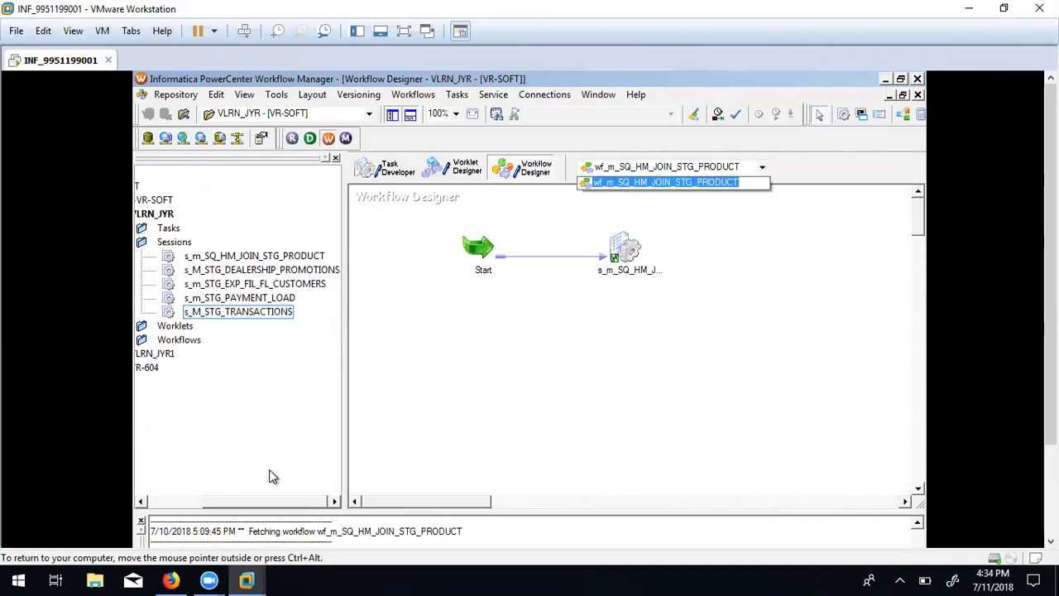
pyautogui.click(277, 505)
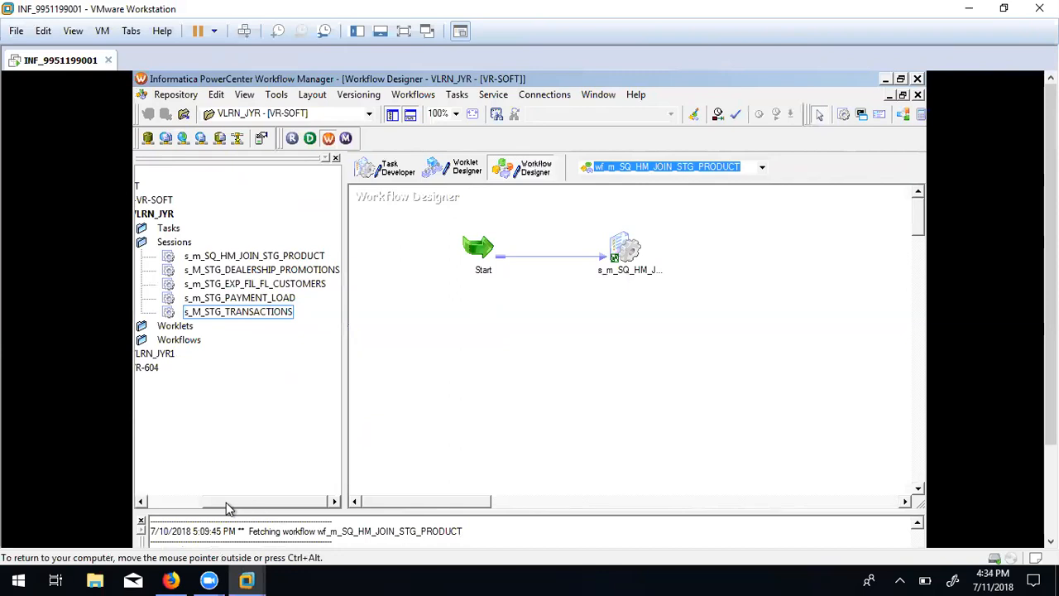
# Open the WFL_STG_LOAD workflow from the Workflows folder.
pyautogui.click(184, 500)
pyautogui.click(203, 340)
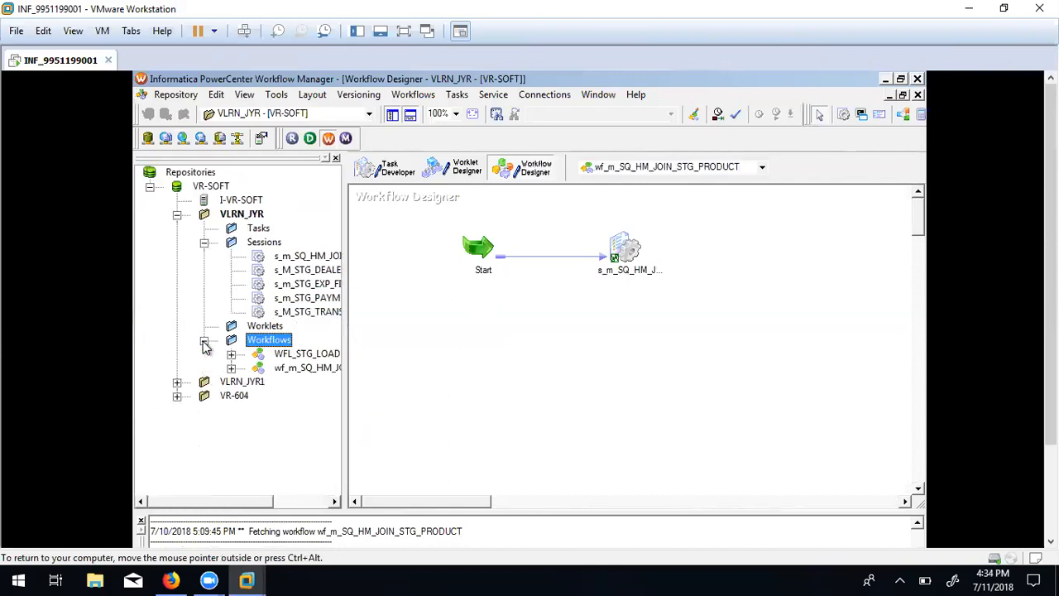
pyautogui.click(306, 353)
pyautogui.rightClick(310, 355)
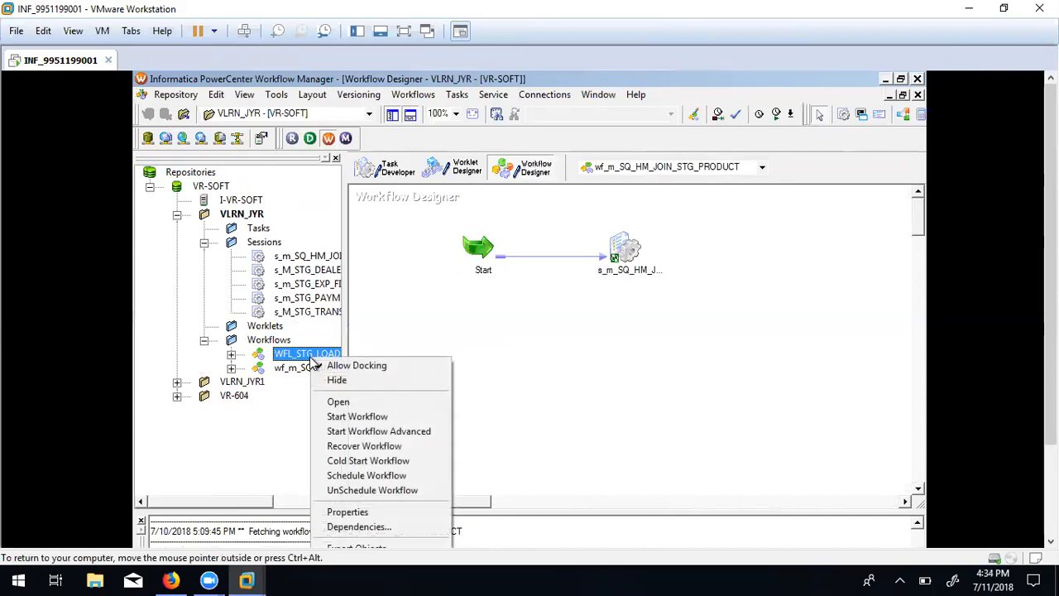
pyautogui.click(366, 405)
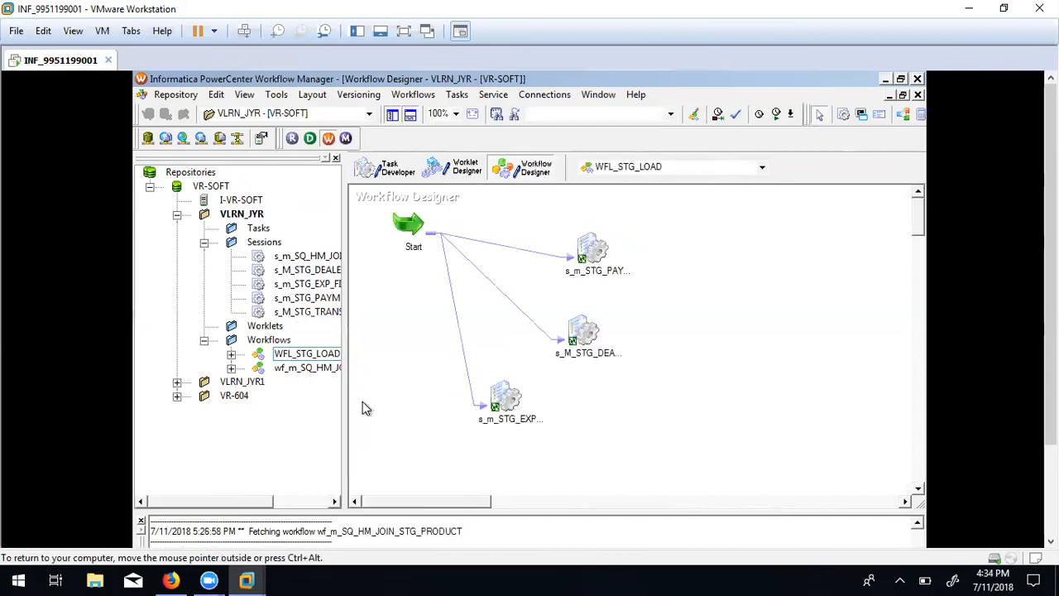
# Place s_M_STG_TRANSACTIONS on the WFL_STG_LOAD canvas beside the other sessions.
pyautogui.click(307, 311)
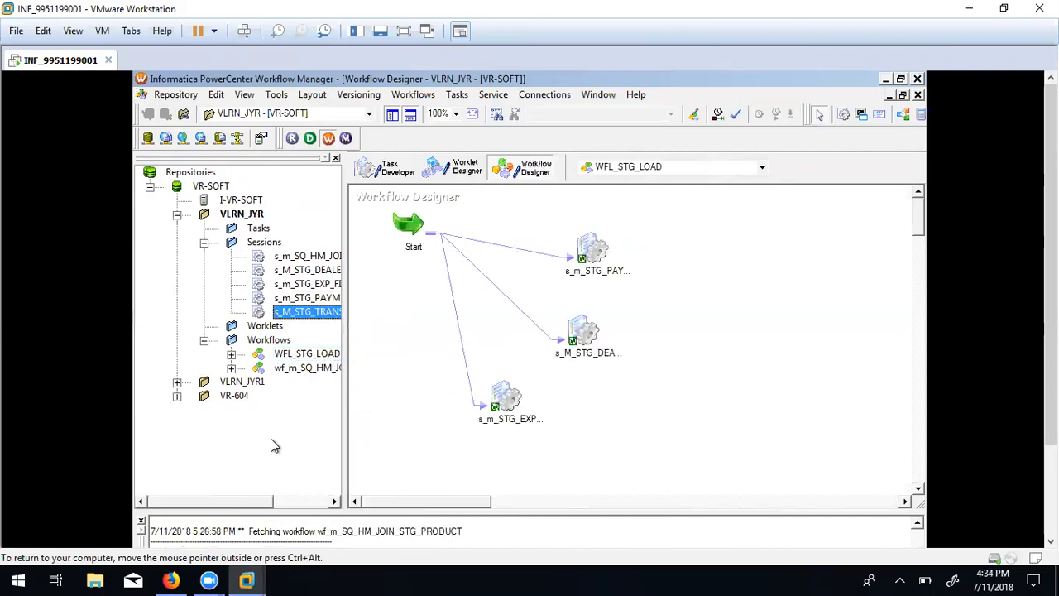
pyautogui.moveTo(307, 312); pyautogui.dragTo(726, 347)
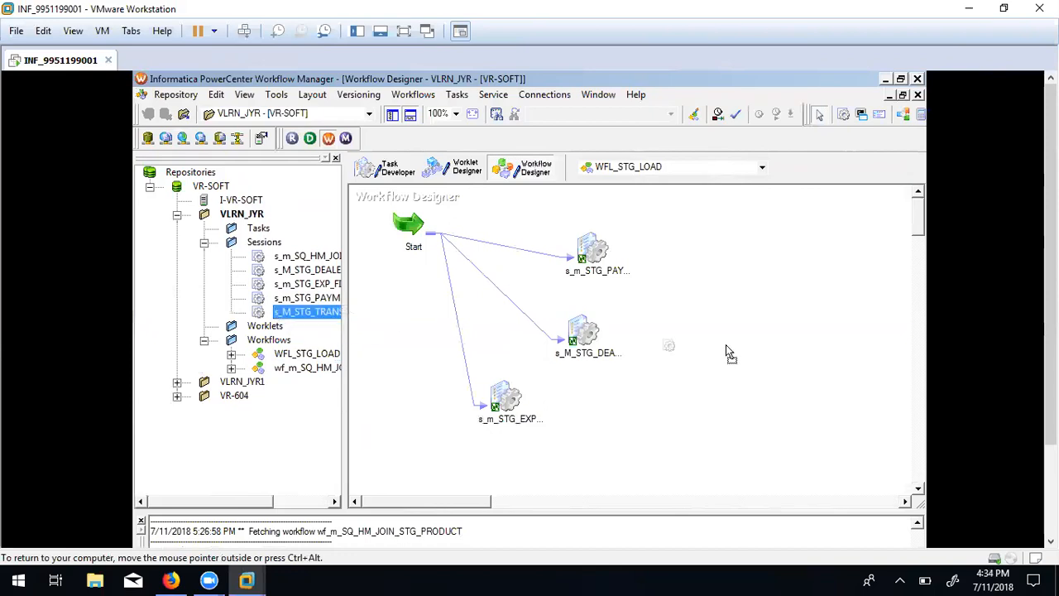
pyautogui.moveTo(794, 309); pyautogui.dragTo(799, 308)
pyautogui.click(717, 359)
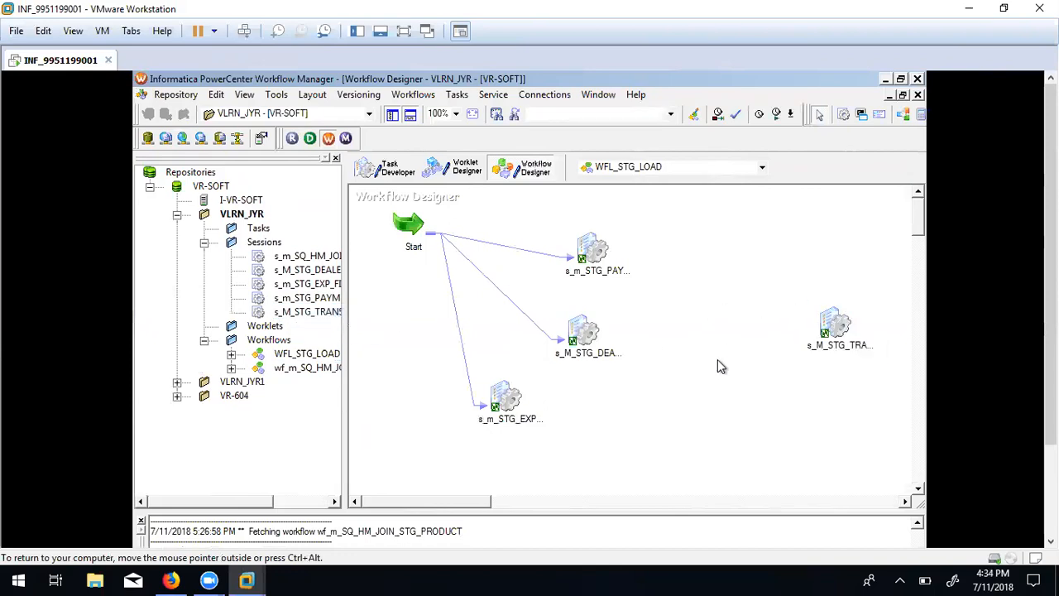
pyautogui.click(839, 325)
pyautogui.click(586, 248)
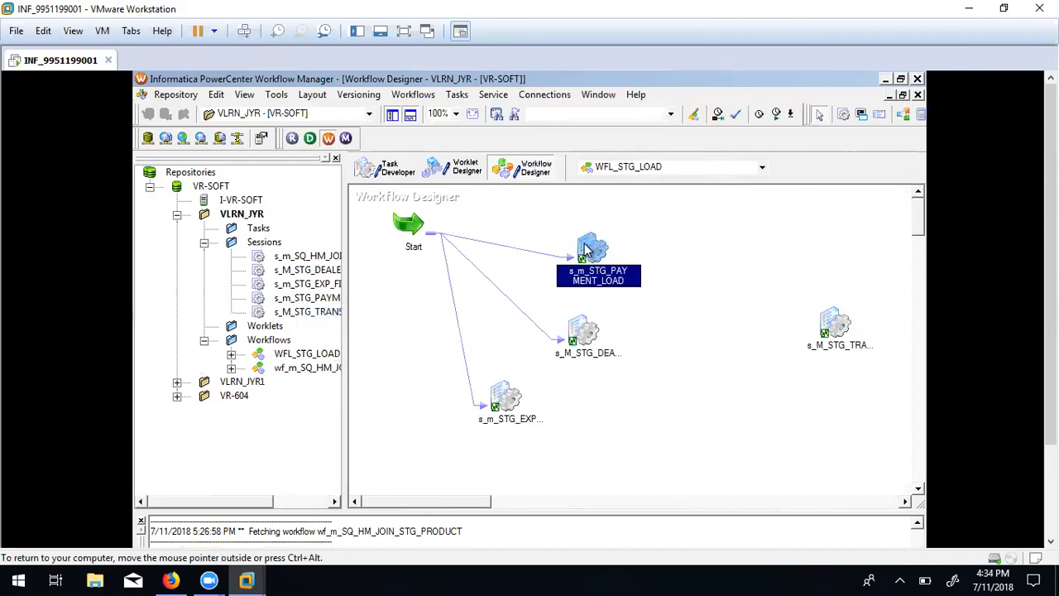
pyautogui.click(582, 333)
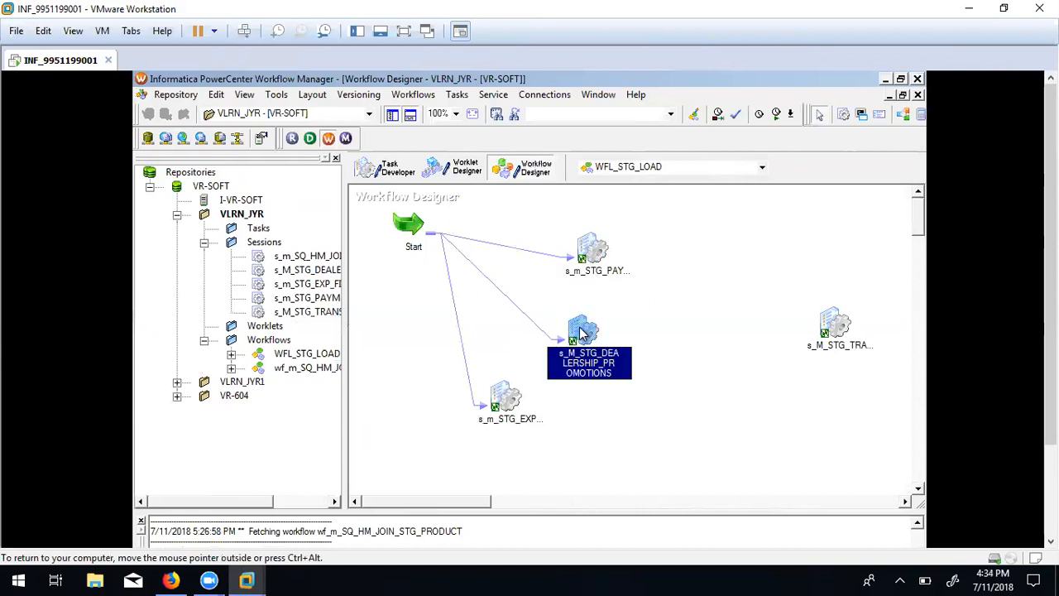
pyautogui.click(520, 397)
pyautogui.click(508, 347)
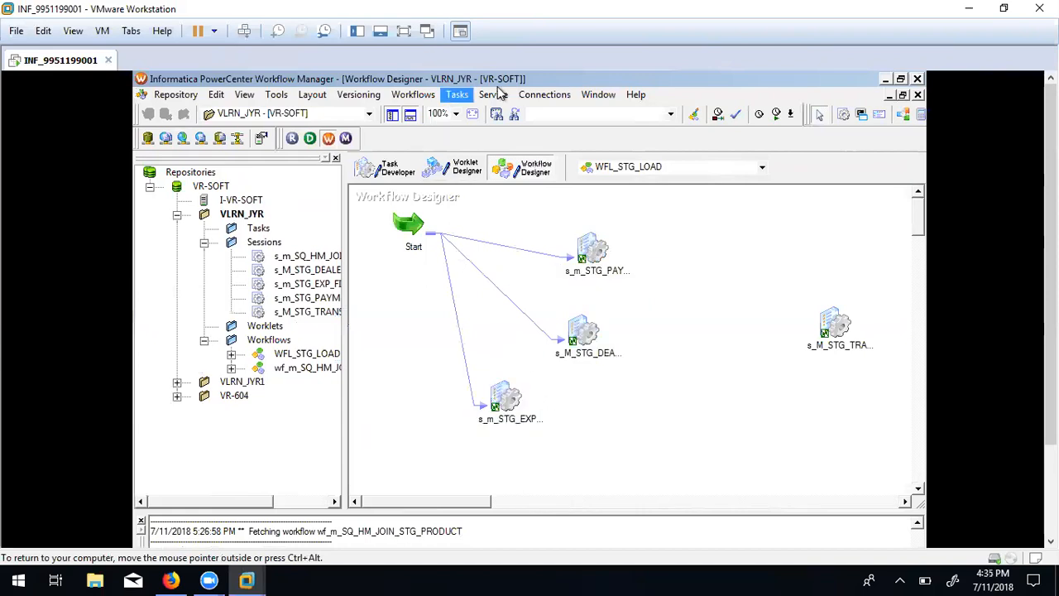
# Link Start to s_M_STG_TRANSACTIONS and run that task.
pyautogui.click(456, 97)
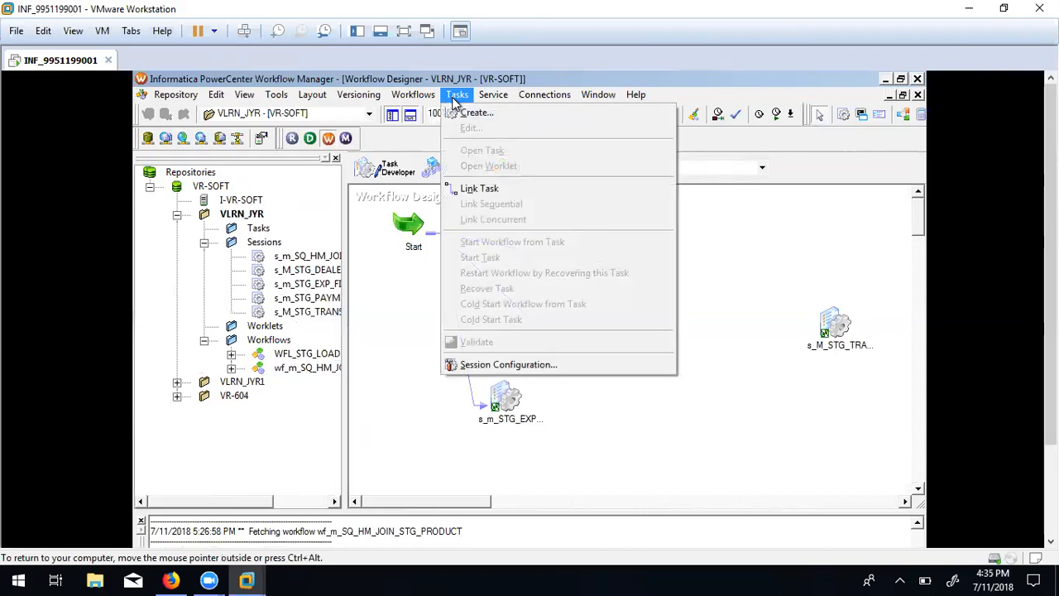
pyautogui.click(477, 189)
pyautogui.moveTo(409, 220); pyautogui.dragTo(823, 331)
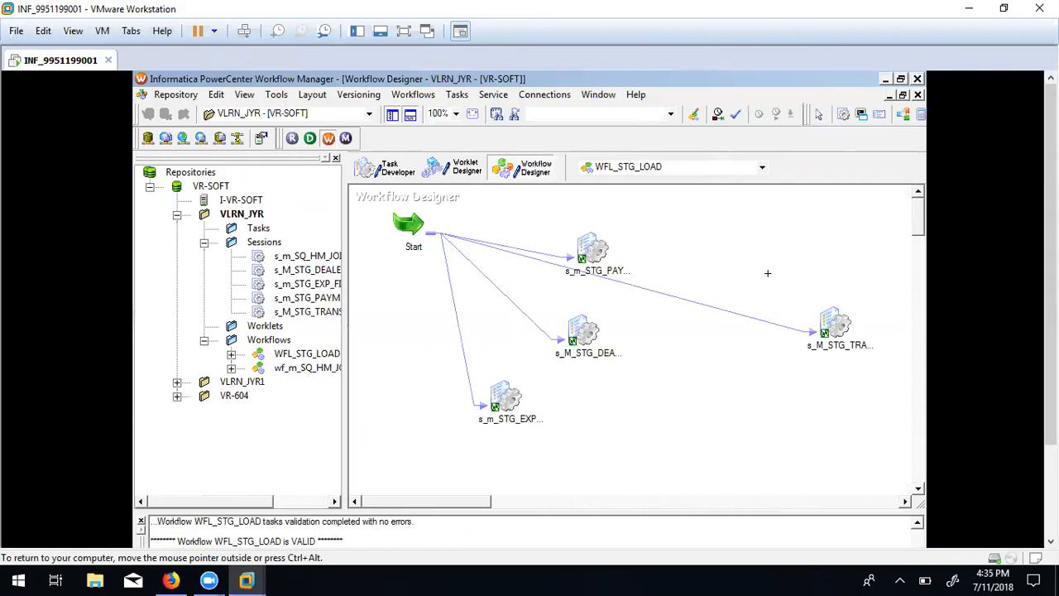
pyautogui.rightClick(835, 326)
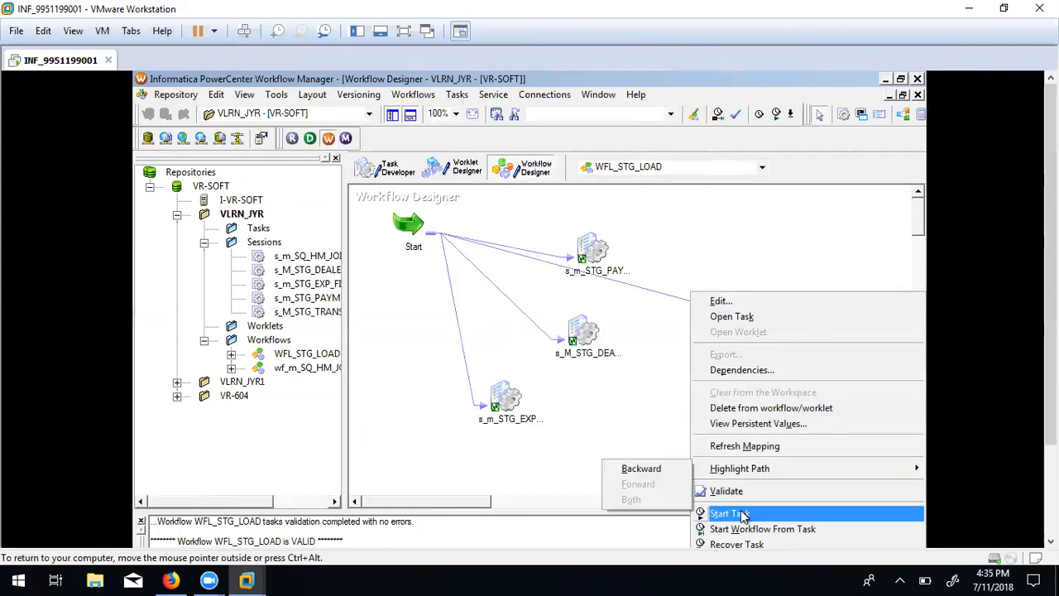
pyautogui.click(729, 513)
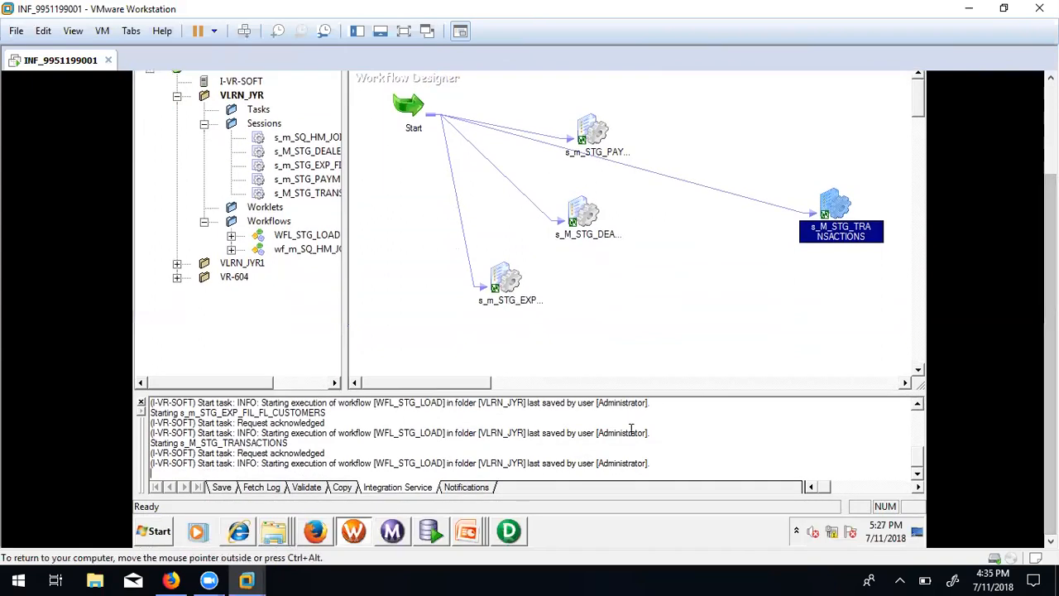
# In Workflow Monitor, dismiss the connection error and disconnect from the VR-SOFT repository.
pyautogui.click(391, 531)
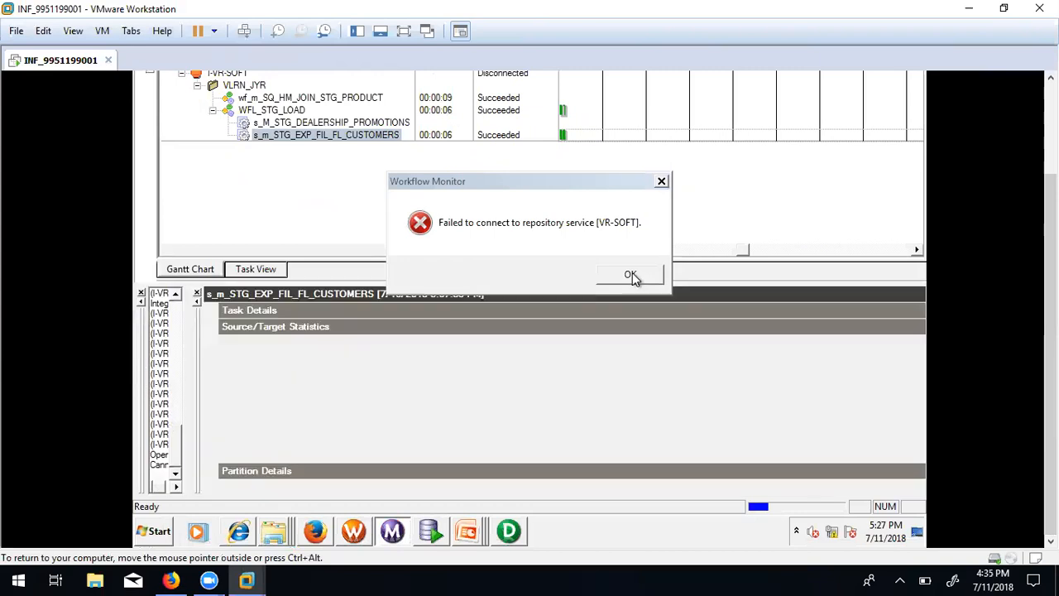
pyautogui.click(631, 276)
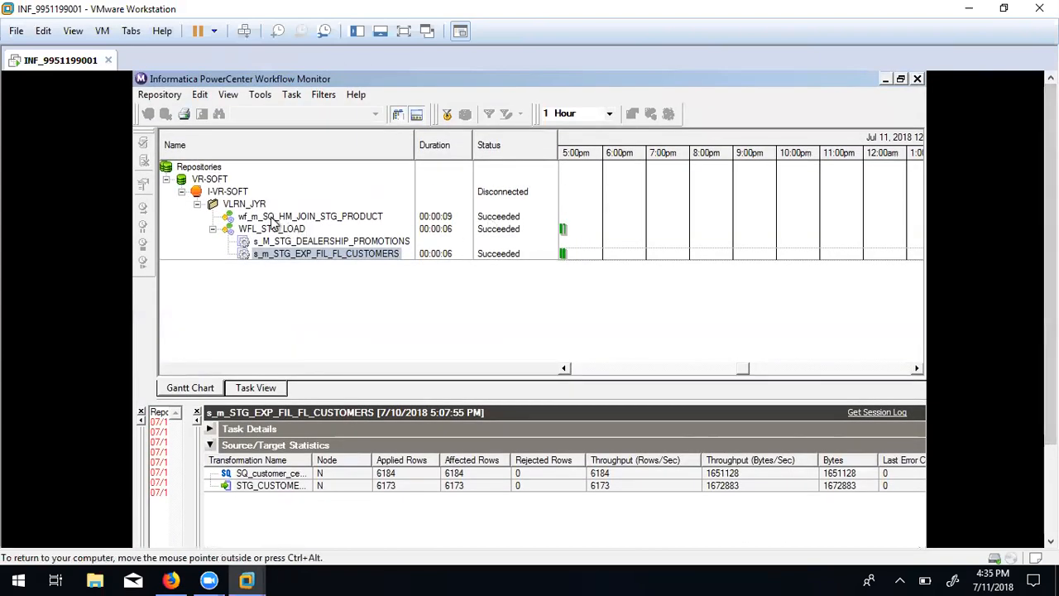
pyautogui.rightClick(225, 197)
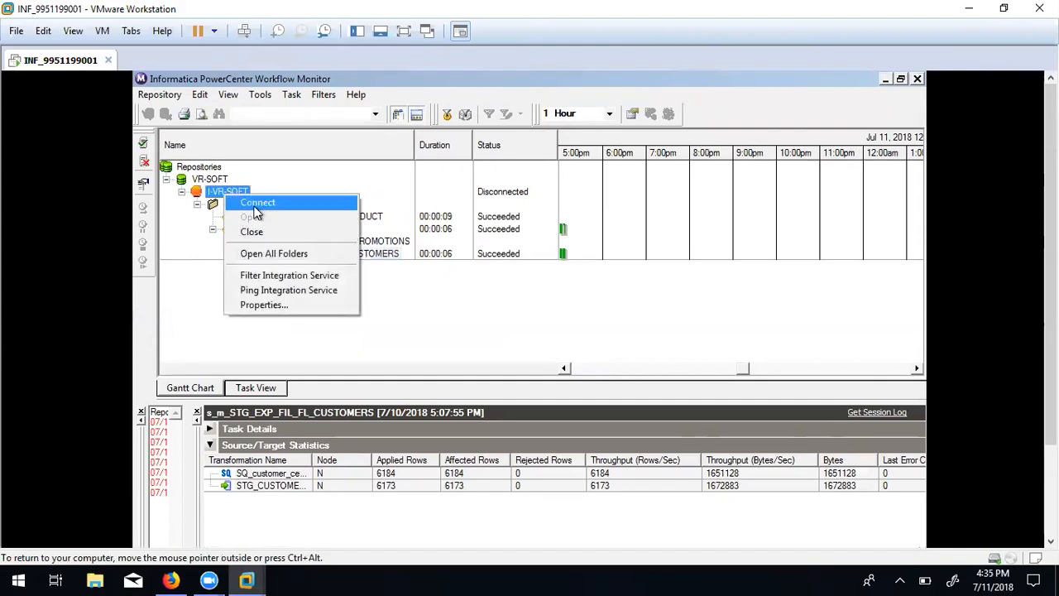
pyautogui.click(254, 207)
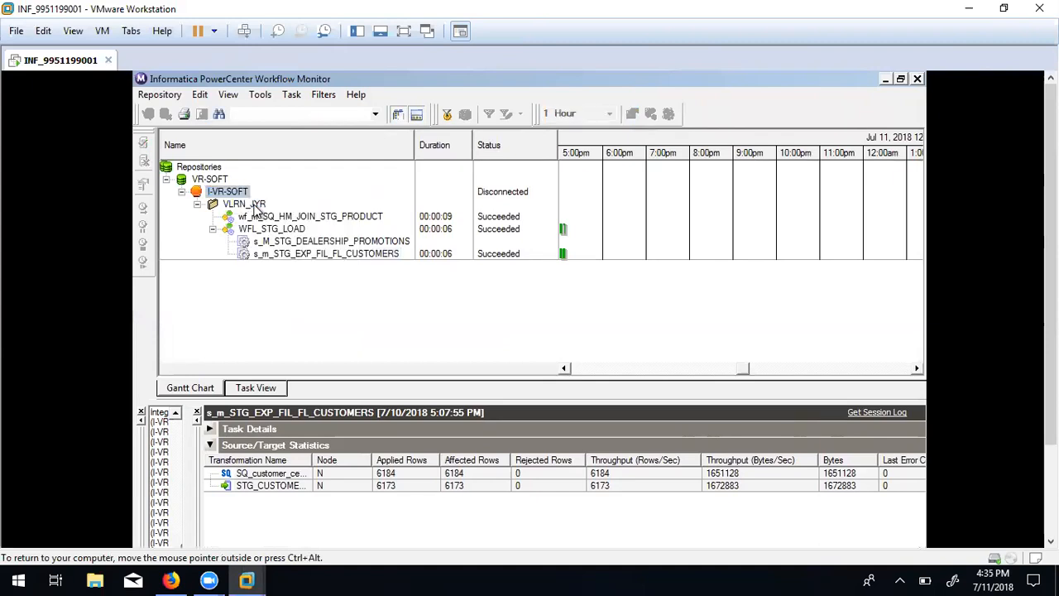
pyautogui.click(211, 179)
pyautogui.rightClick(212, 179)
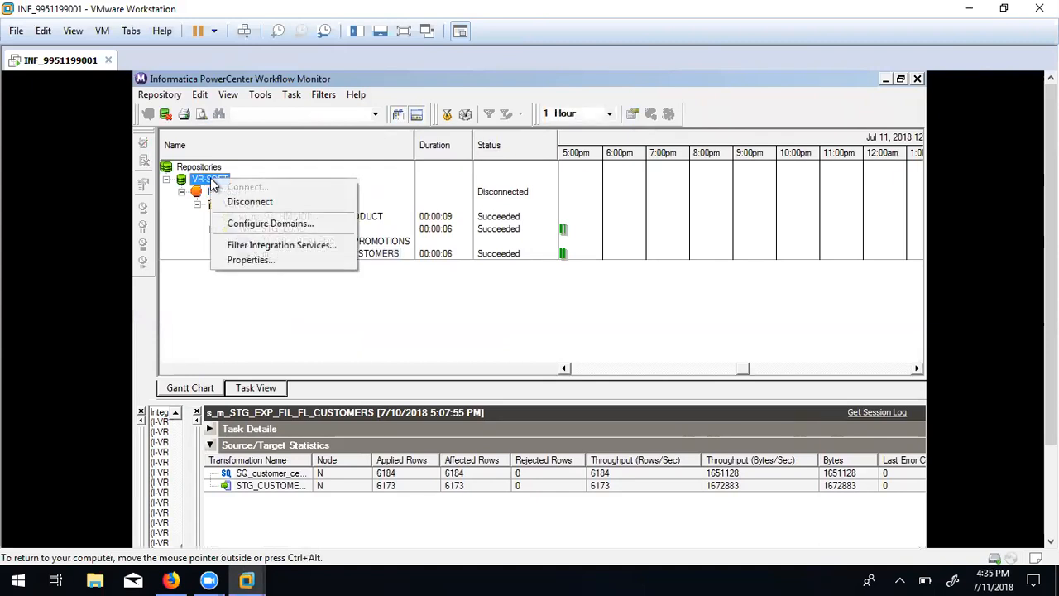
pyautogui.click(246, 200)
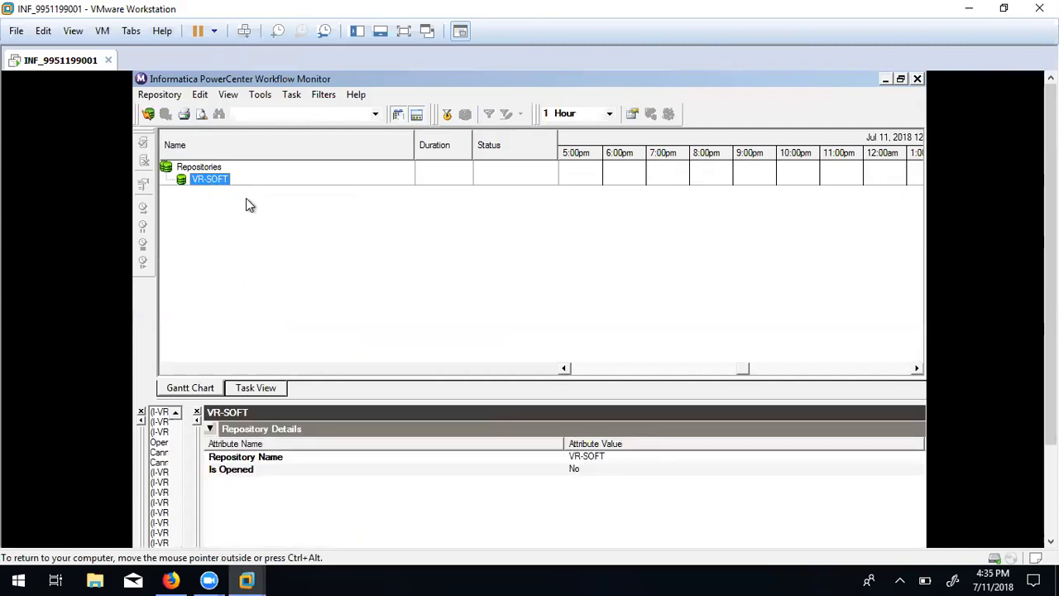
# Reconnect to VR-SOFT with the repository password and connect the I-VR-SOFT integration service.
pyautogui.doubleClick(219, 185)
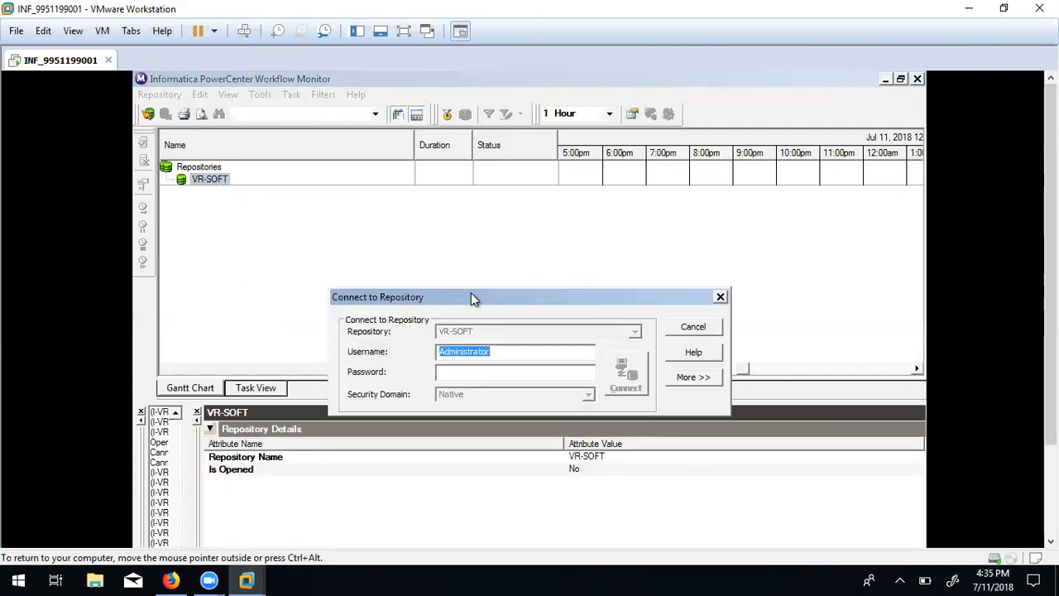
pyautogui.press('Tab')
pyautogui.write('Administrator')
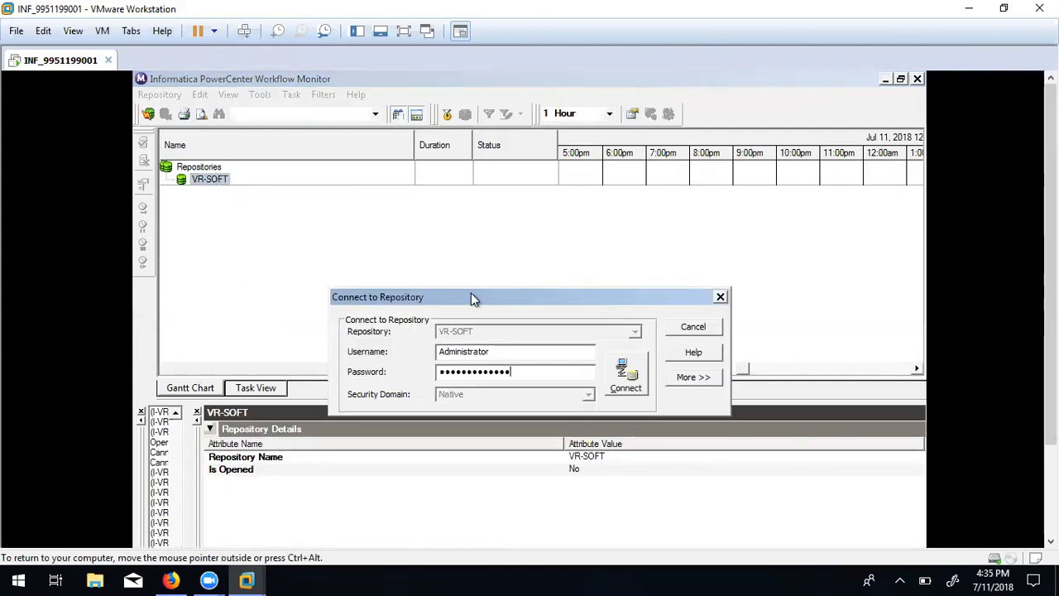
pyautogui.click(625, 373)
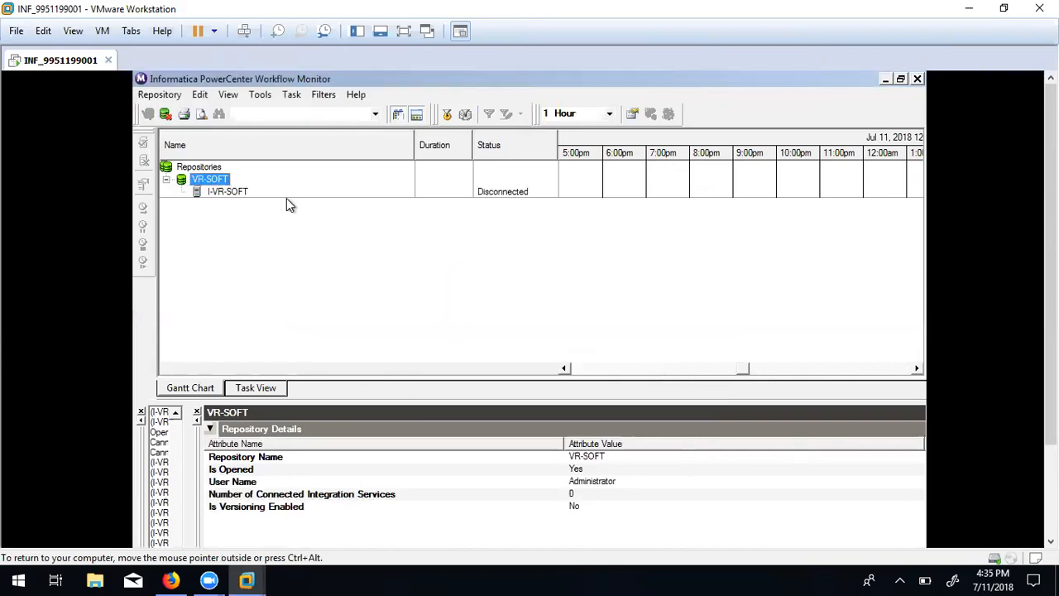
pyautogui.click(230, 193)
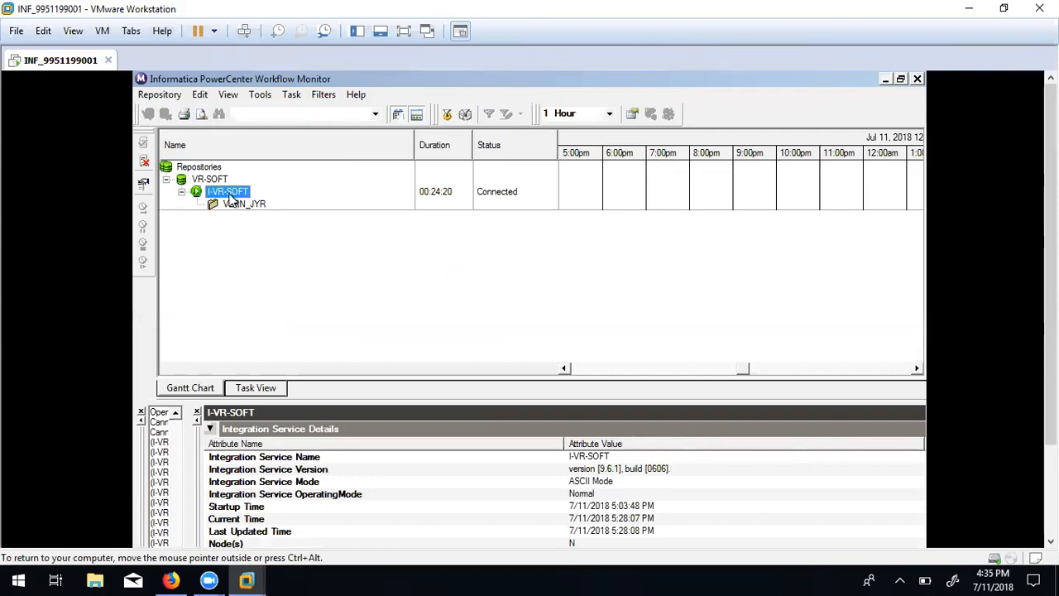
# Show WFL_STG_LOAD's latest runs and view the s_M_STG_TRANSACTIONS FR_3000 missing-file error.
pyautogui.doubleClick(246, 206)
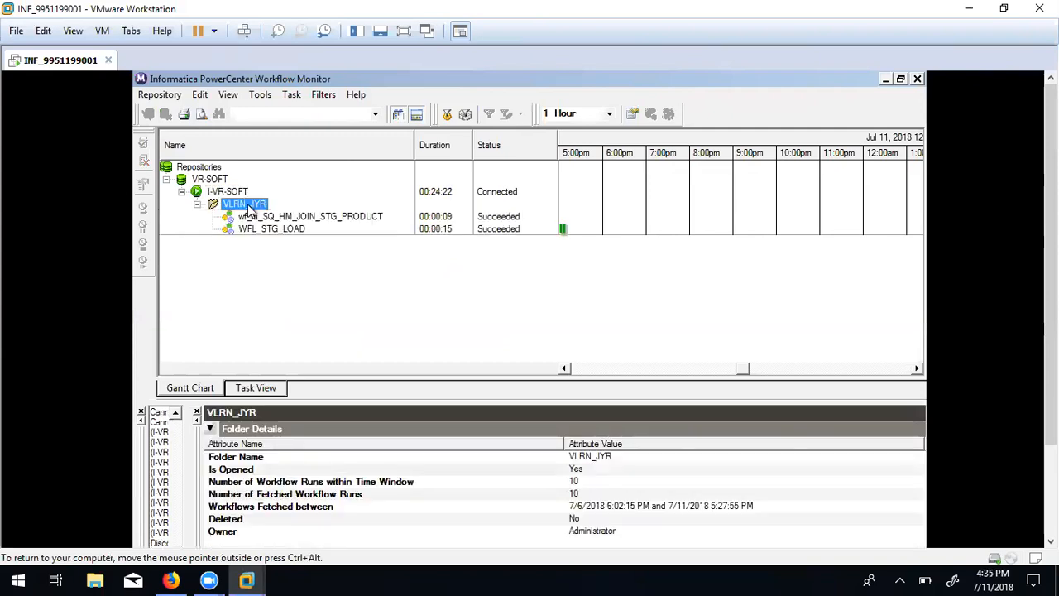
pyautogui.click(278, 232)
pyautogui.rightClick(278, 232)
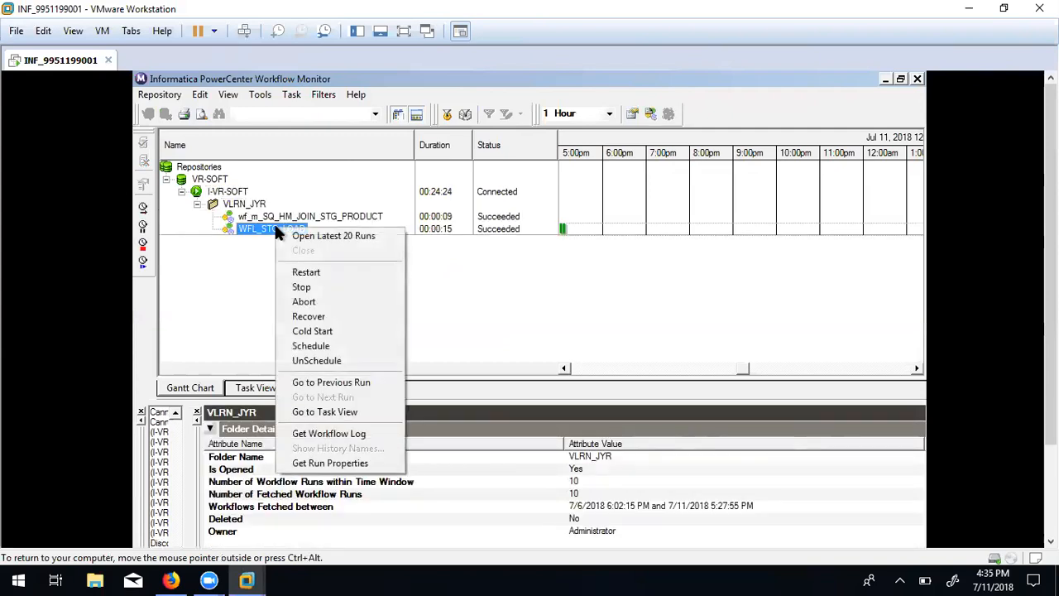
pyautogui.click(304, 238)
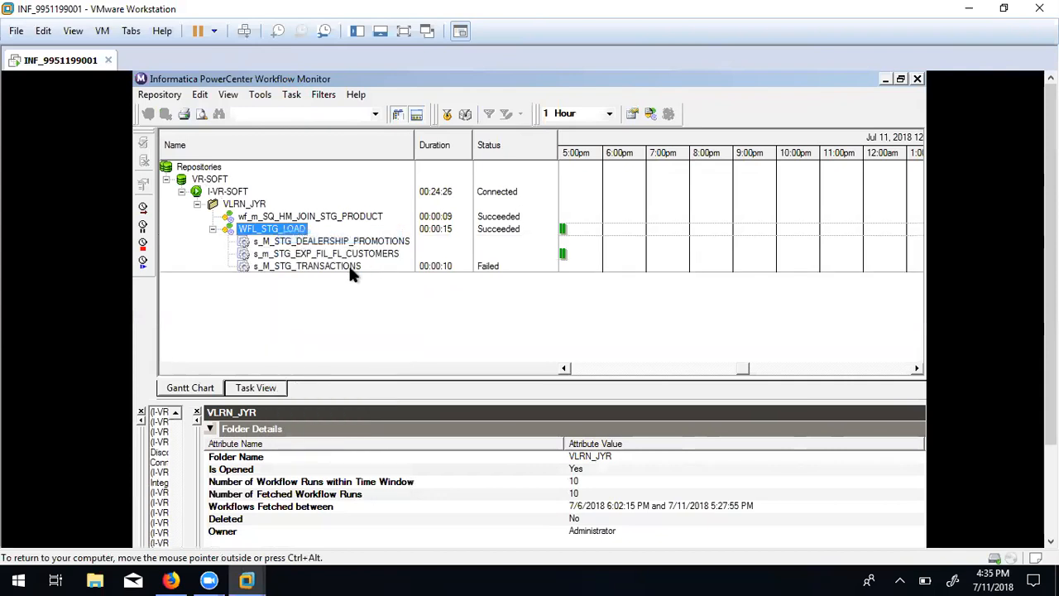
pyautogui.click(320, 267)
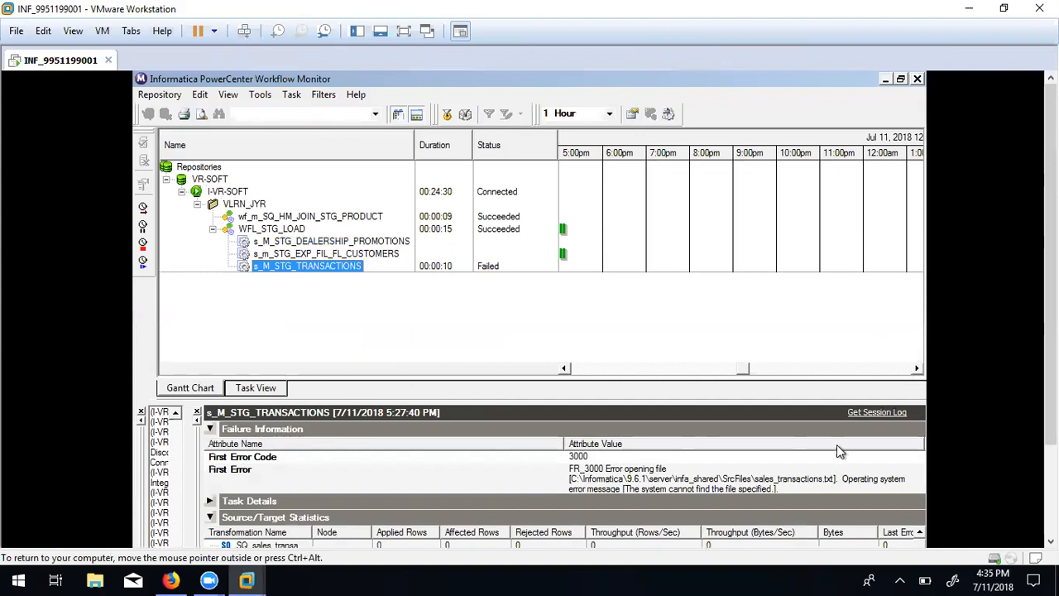
pyautogui.moveTo(1049, 330); pyautogui.dragTo(1050, 426)
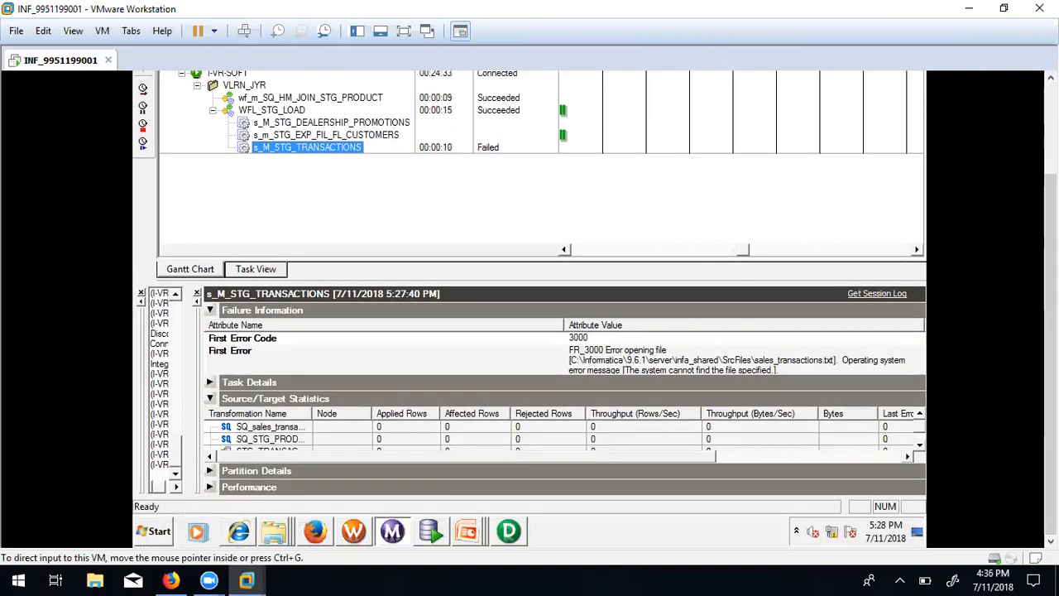
pyautogui.click(357, 539)
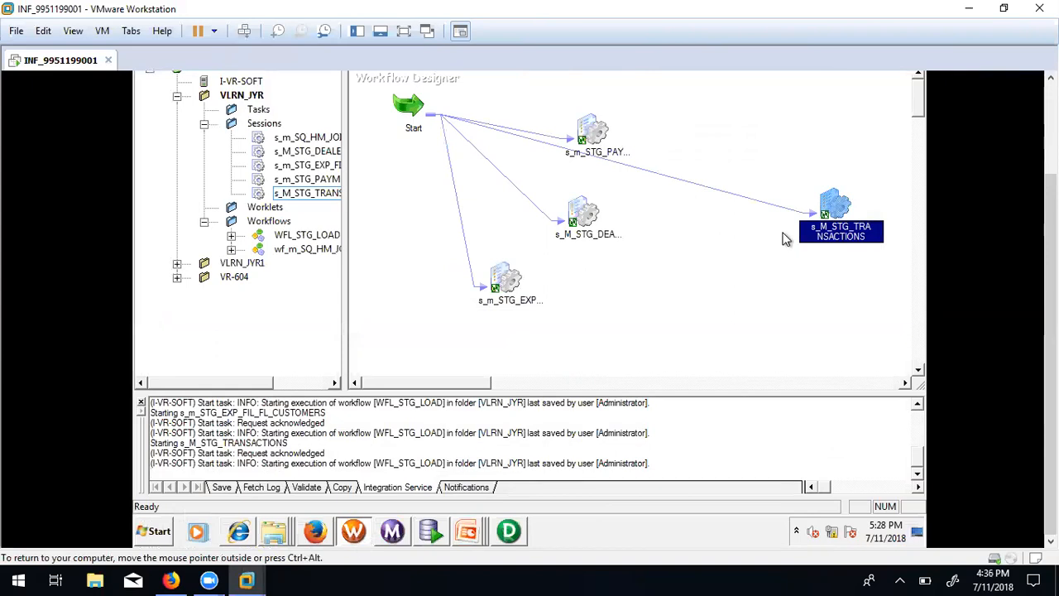
# Put s_M_STG_TRANSACTIONS on the Task Developer canvas, check WFL_STG_LOAD, then return to Task Developer.
pyautogui.moveTo(1049, 218); pyautogui.dragTo(1049, 119)
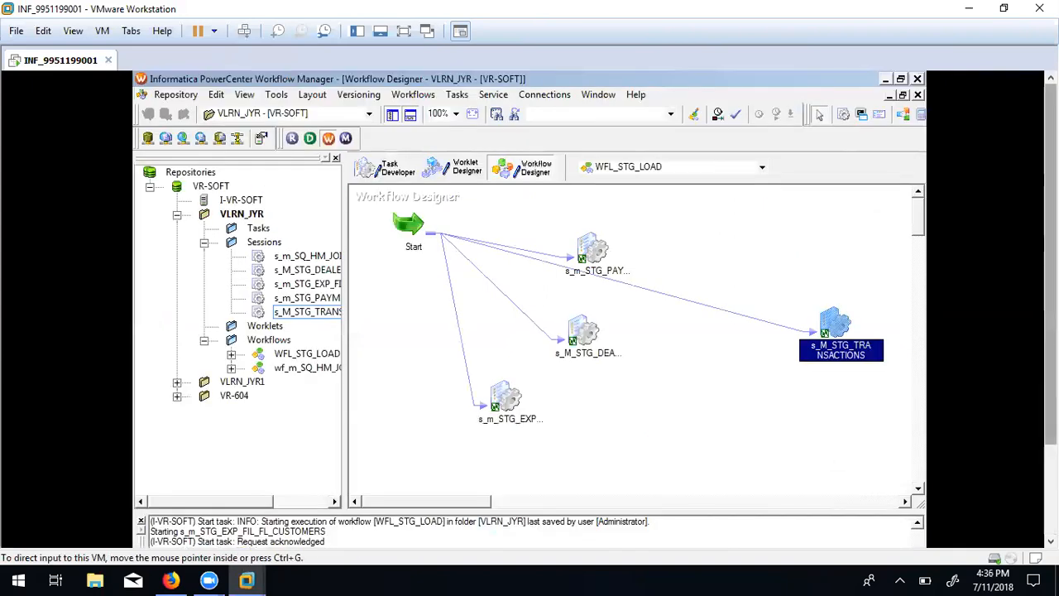
pyautogui.click(387, 170)
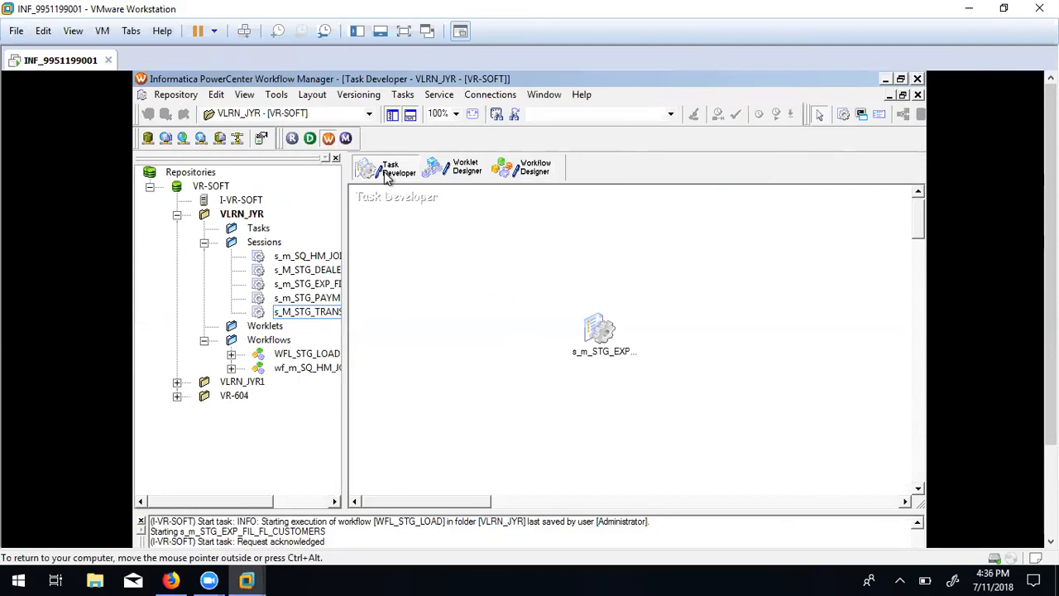
pyautogui.click(601, 333)
pyautogui.moveTo(306, 312); pyautogui.dragTo(452, 289)
pyautogui.click(425, 266)
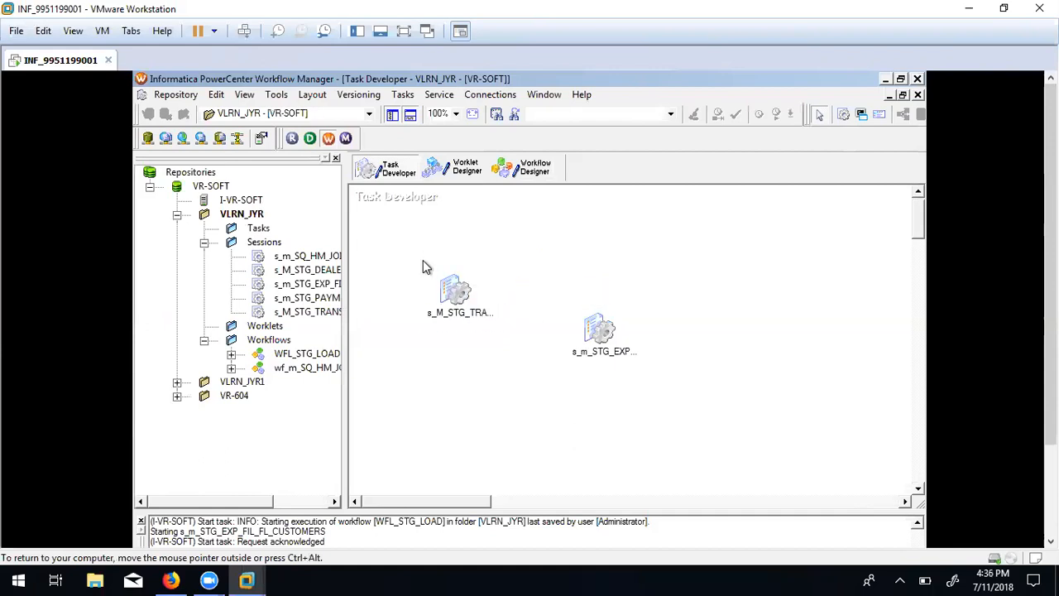
pyautogui.click(523, 167)
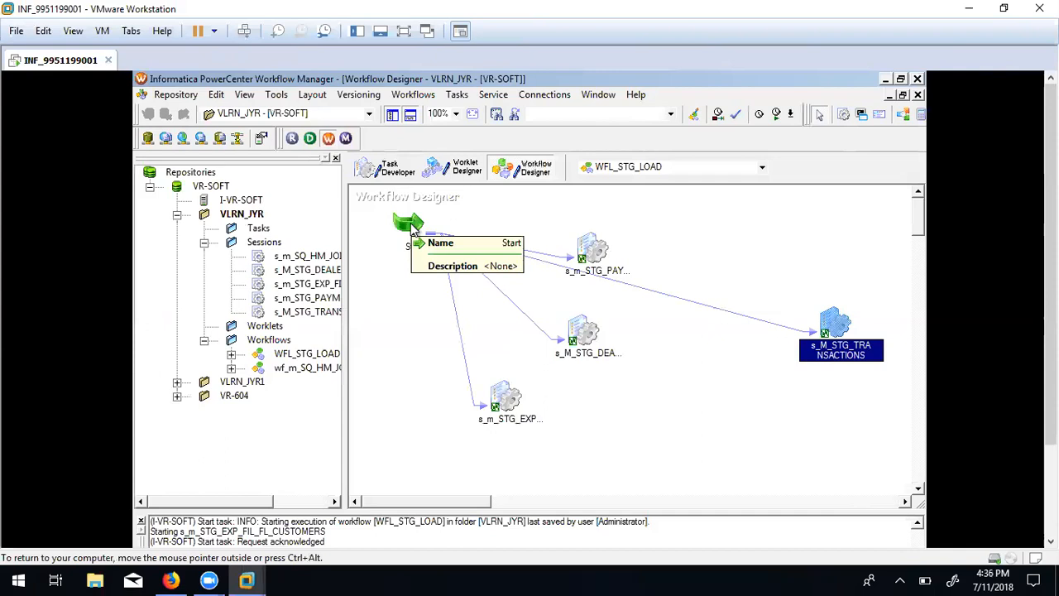
pyautogui.click(400, 171)
# Show the SQ_sales_transactions source settings: sales_transactions.txt read from $PMSourceFileDir\.
pyautogui.click(459, 291)
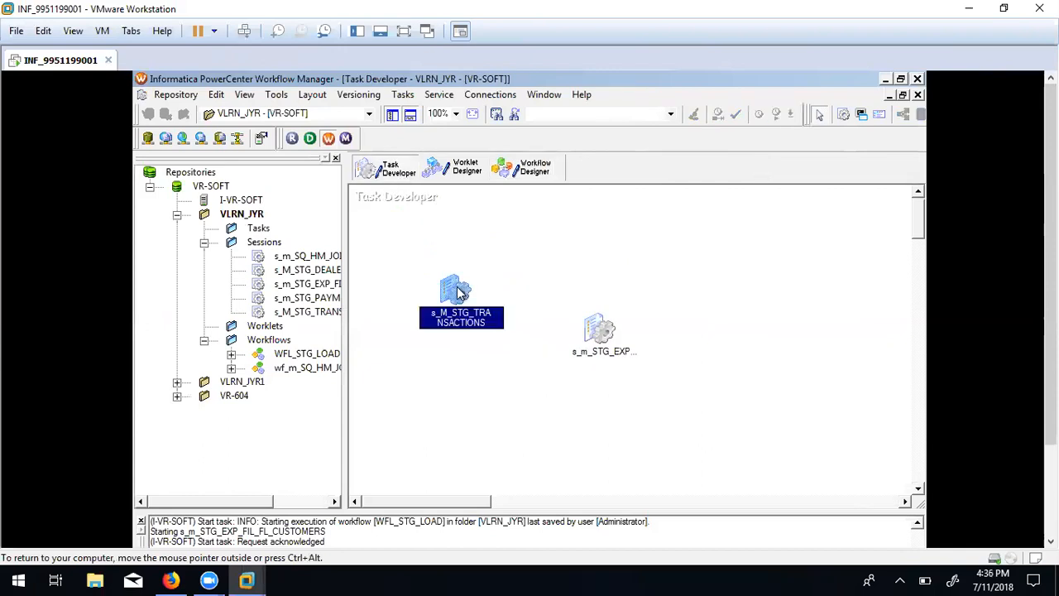
pyautogui.doubleClick(459, 291)
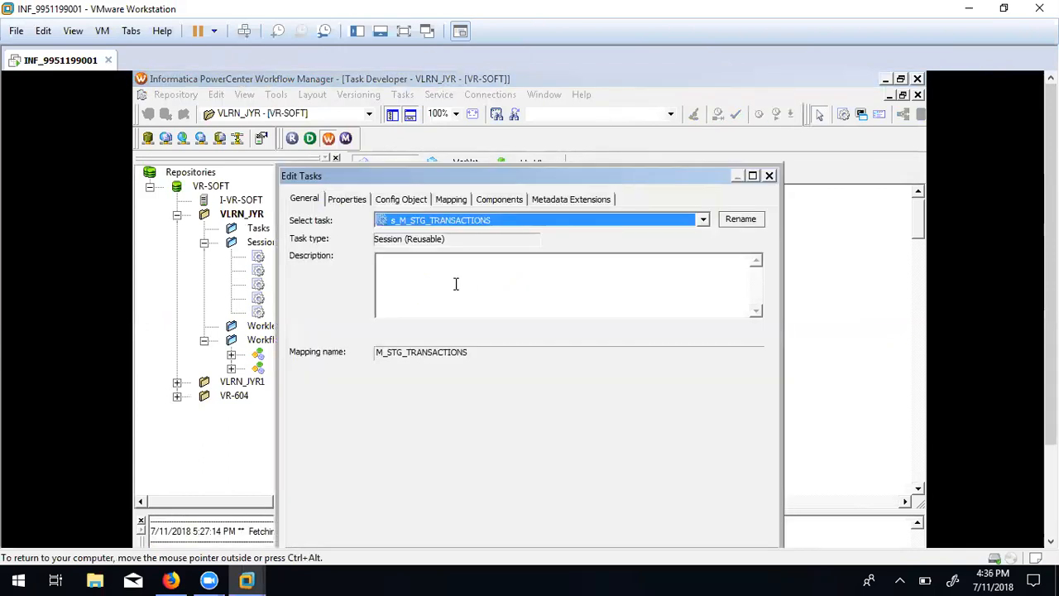
pyautogui.click(448, 203)
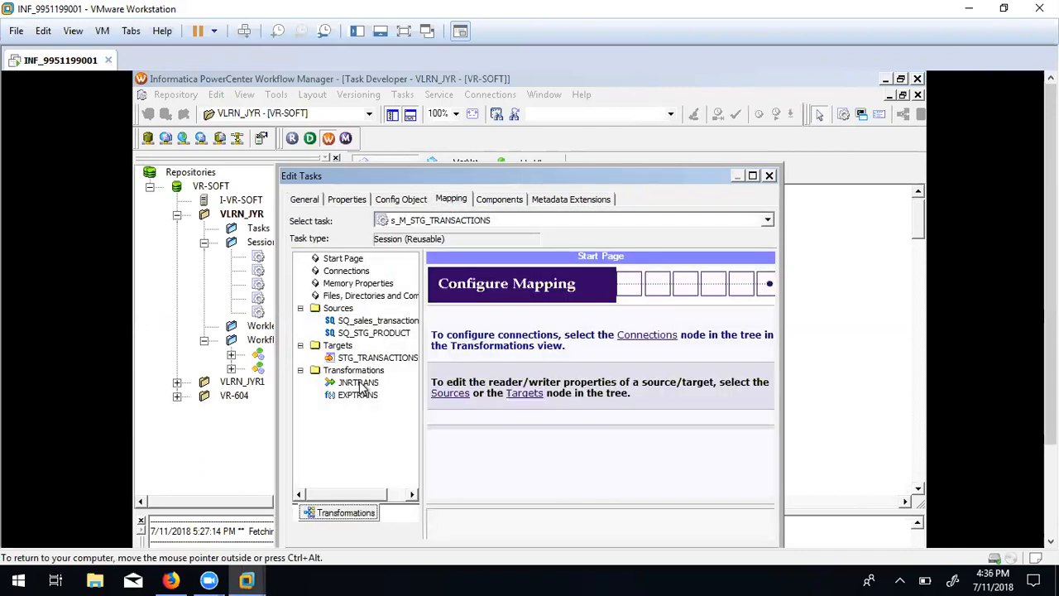
pyautogui.click(364, 321)
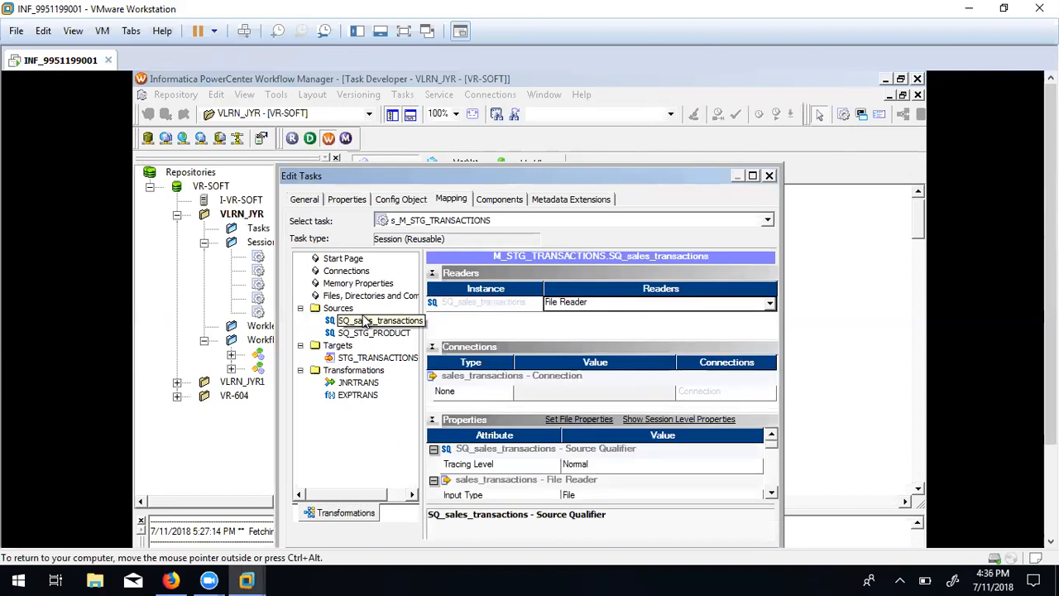
pyautogui.click(771, 494)
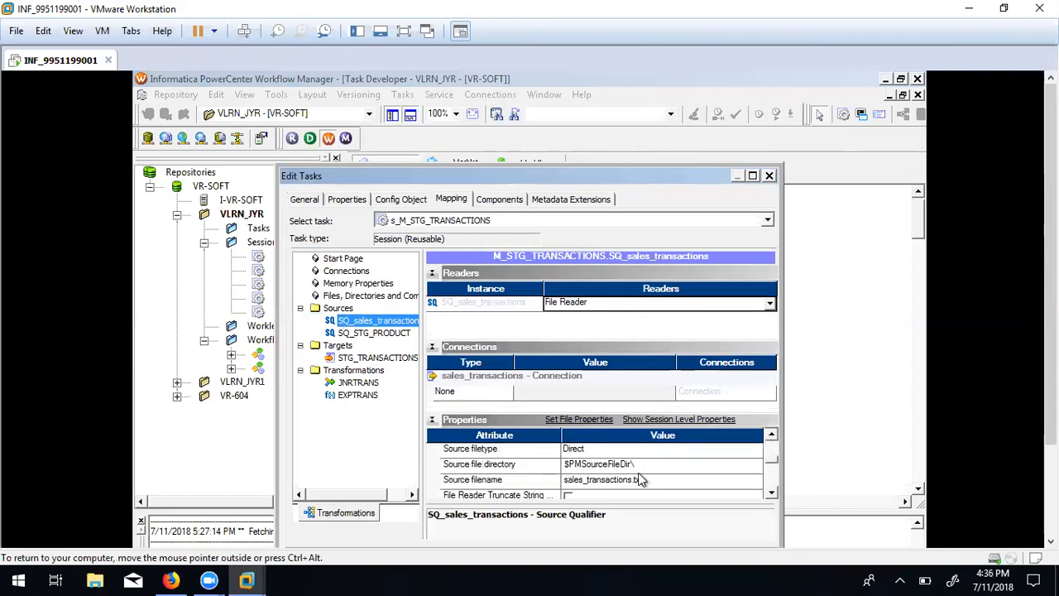
pyautogui.moveTo(1050, 331); pyautogui.dragTo(1051, 422)
pyautogui.click(276, 536)
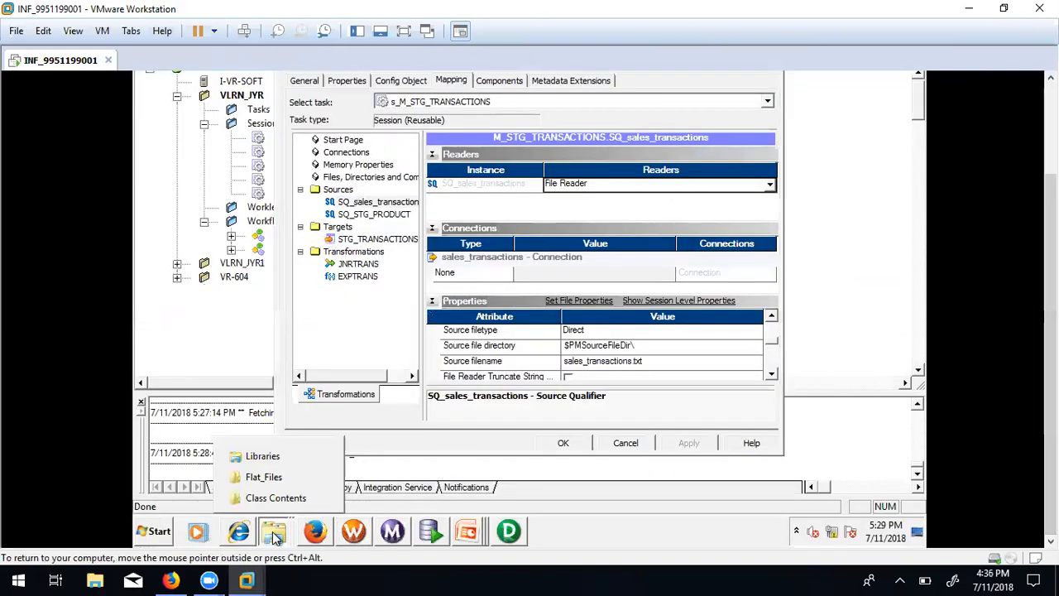
# Copy the full path of the Flat_Files folder, which holds sales_transactions, from Explorer's address bar.
pyautogui.click(273, 478)
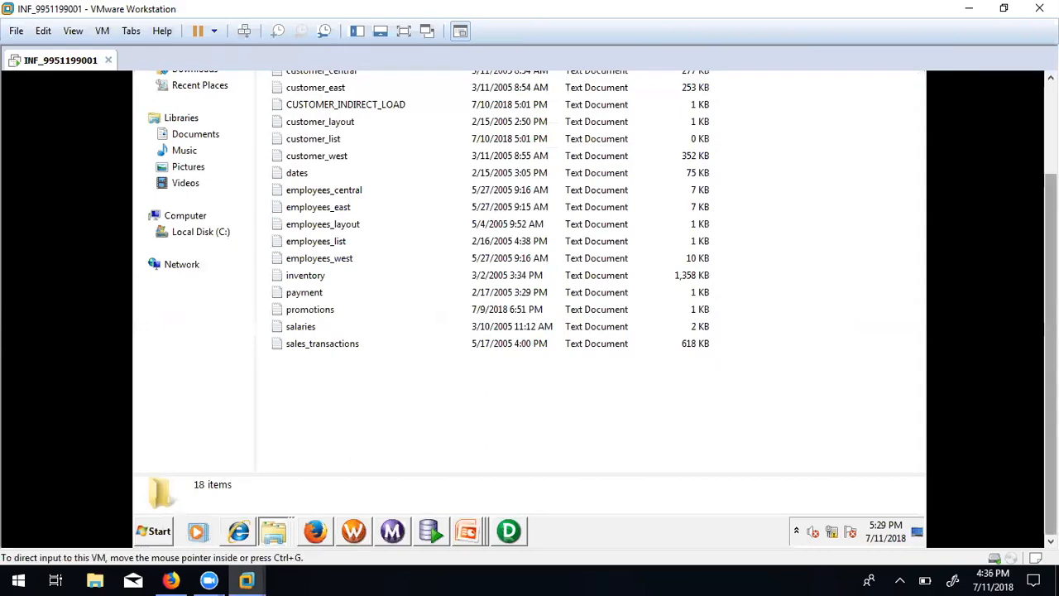
pyautogui.click(526, 98)
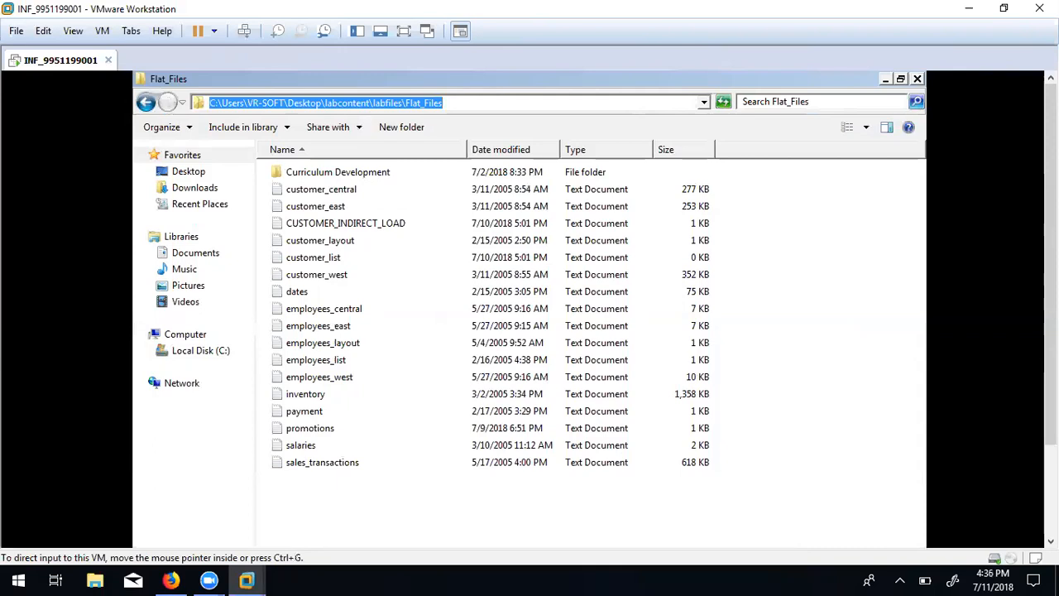
pyautogui.moveTo(1051, 278); pyautogui.dragTo(1050, 372)
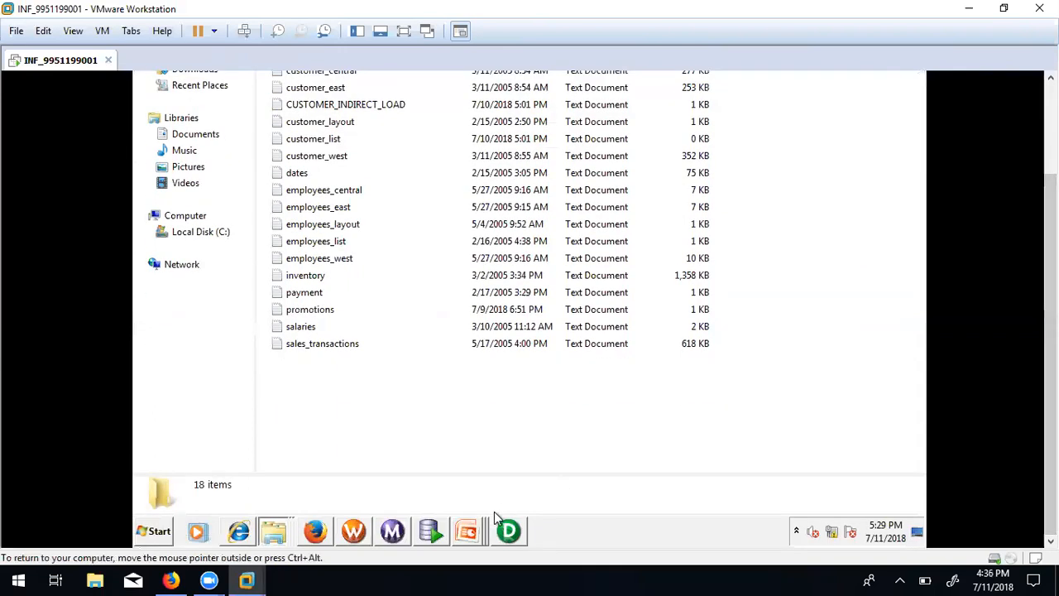
pyautogui.click(366, 531)
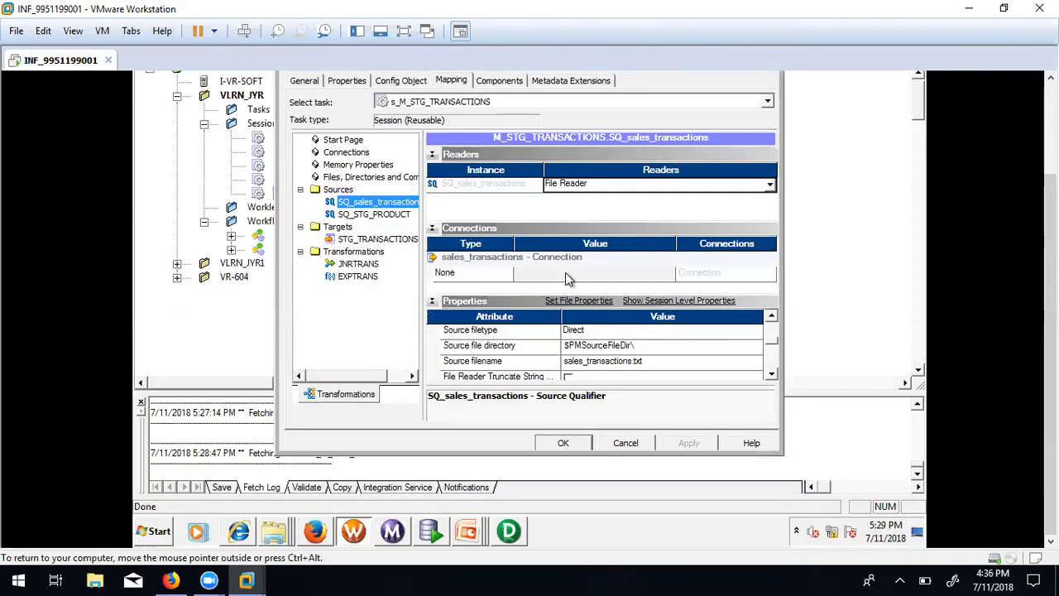
# Replace $PMSourceFileDir with the Flat_Files folder path as the Source file directory and save.
pyautogui.click(668, 351)
pyautogui.click(629, 344)
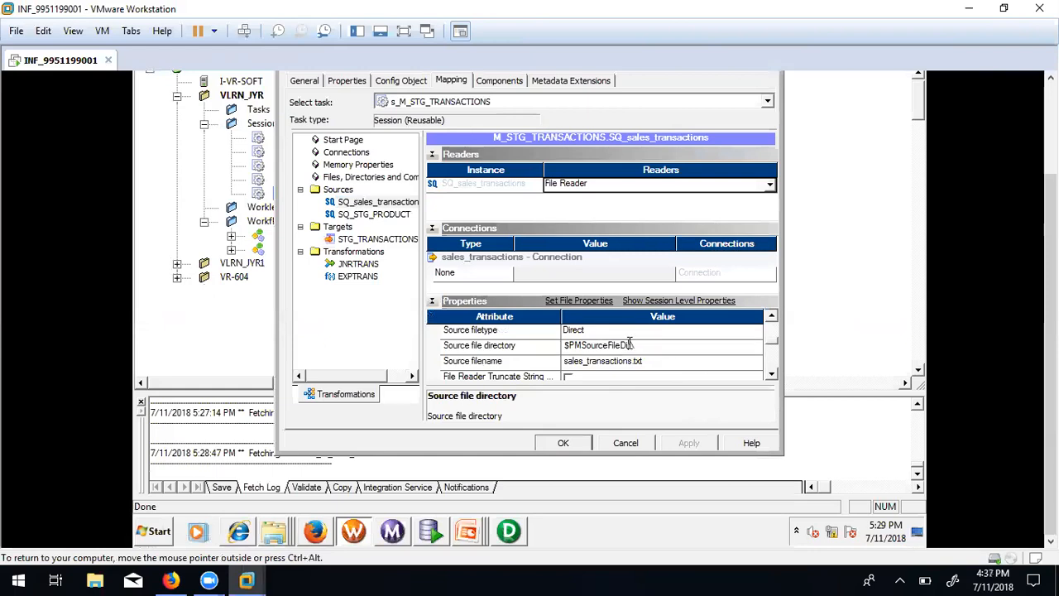
pyautogui.doubleClick(632, 345)
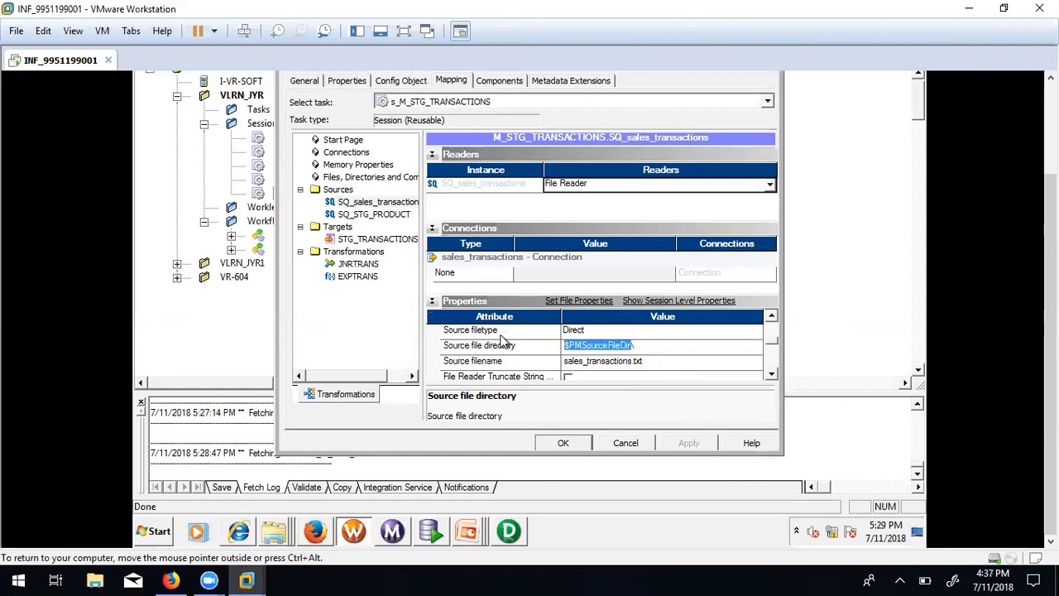
pyautogui.hotkey('ctrl', 'v')
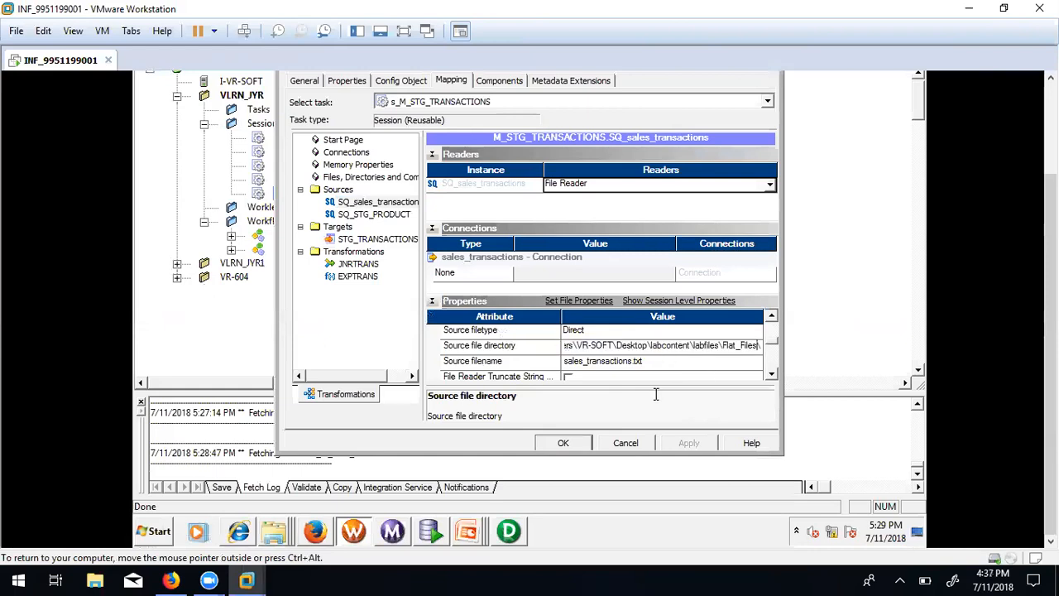
pyautogui.click(565, 443)
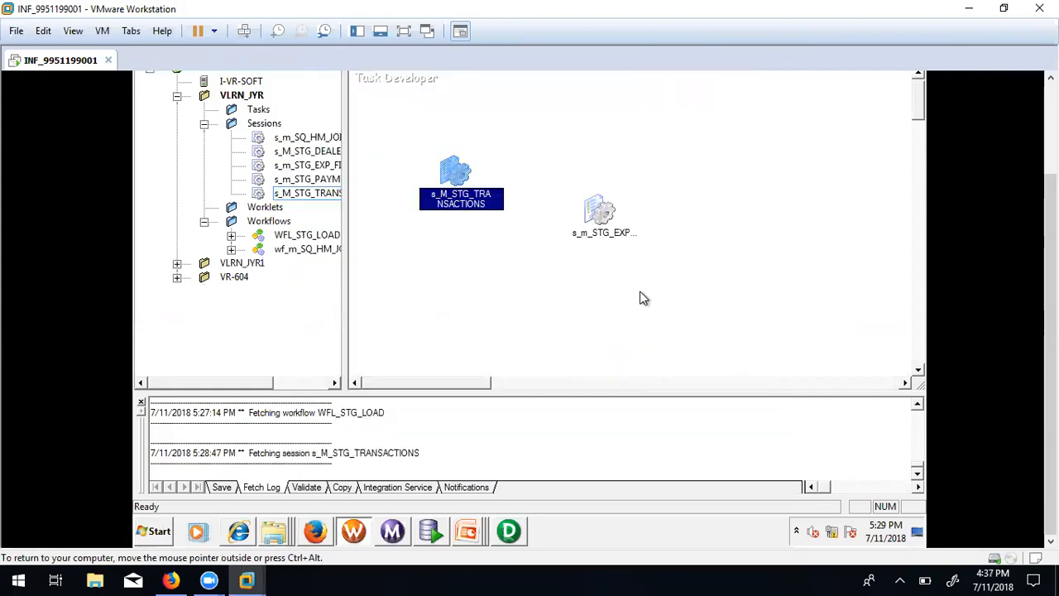
pyautogui.hotkey('ctrl', 's')
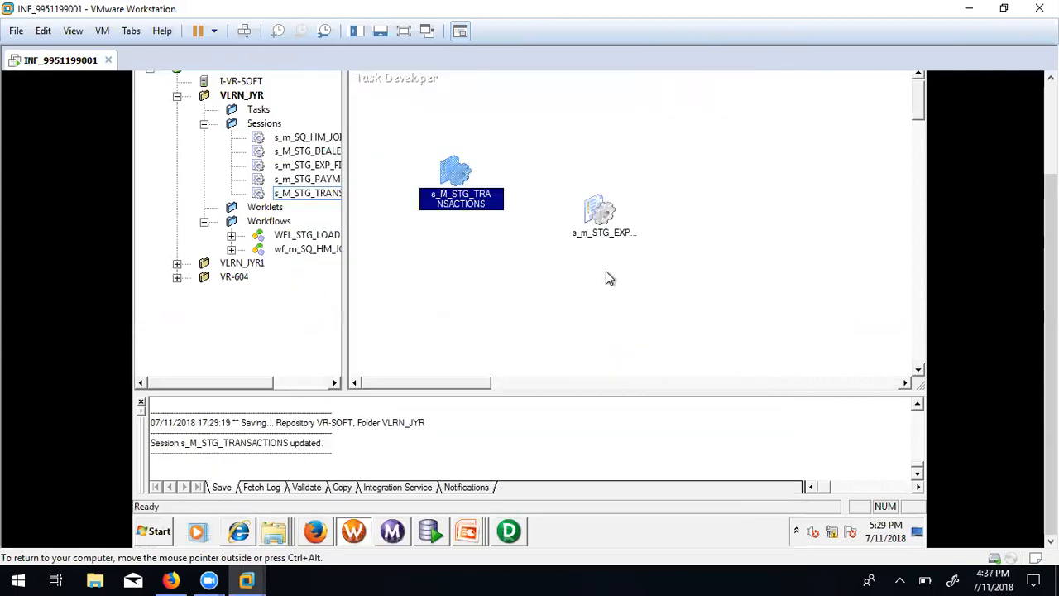
# Set the STG_TRANSACTIONS target load type to Normal in the session's Mapping settings.
pyautogui.doubleClick(461, 171)
pyautogui.click(451, 81)
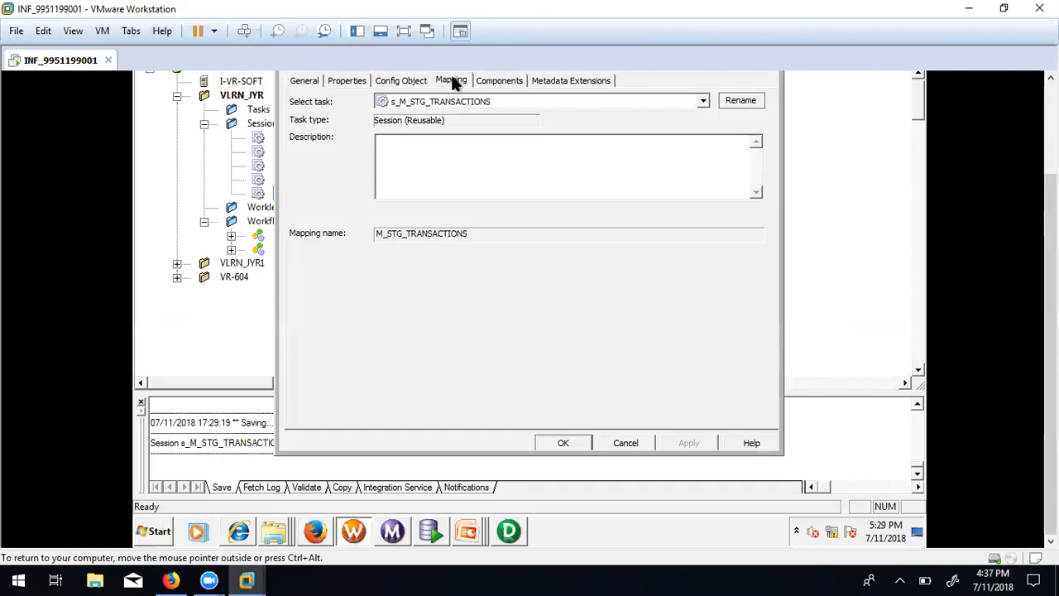
pyautogui.click(381, 239)
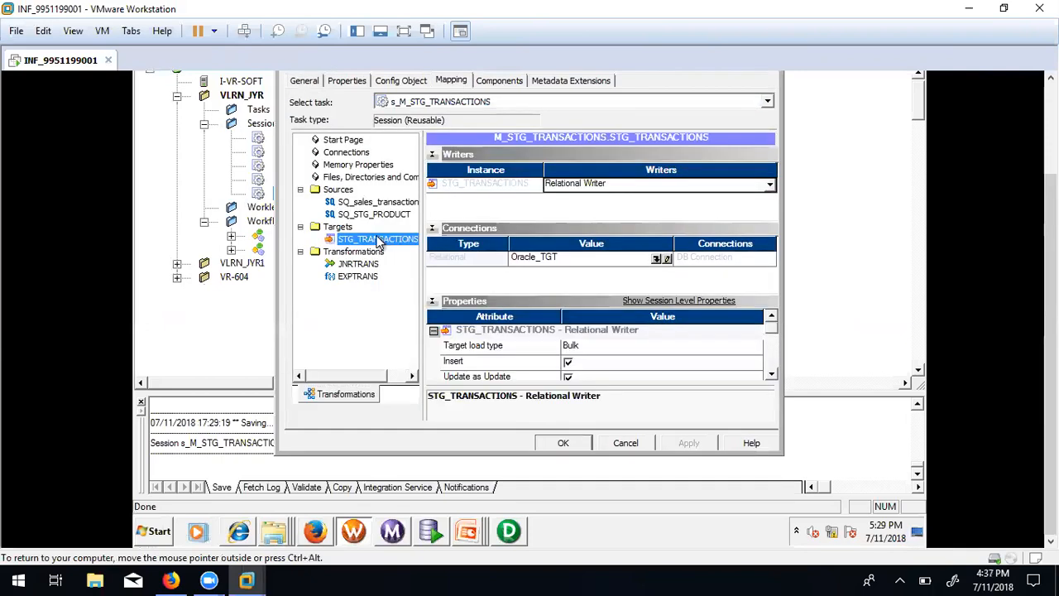
pyautogui.click(589, 348)
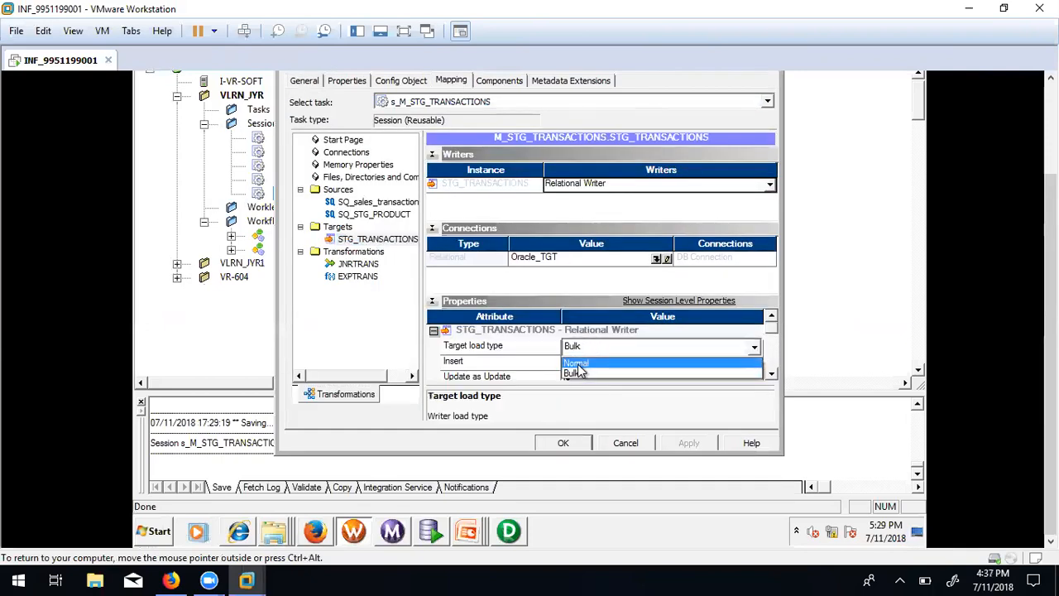
pyautogui.click(579, 371)
pyautogui.click(565, 443)
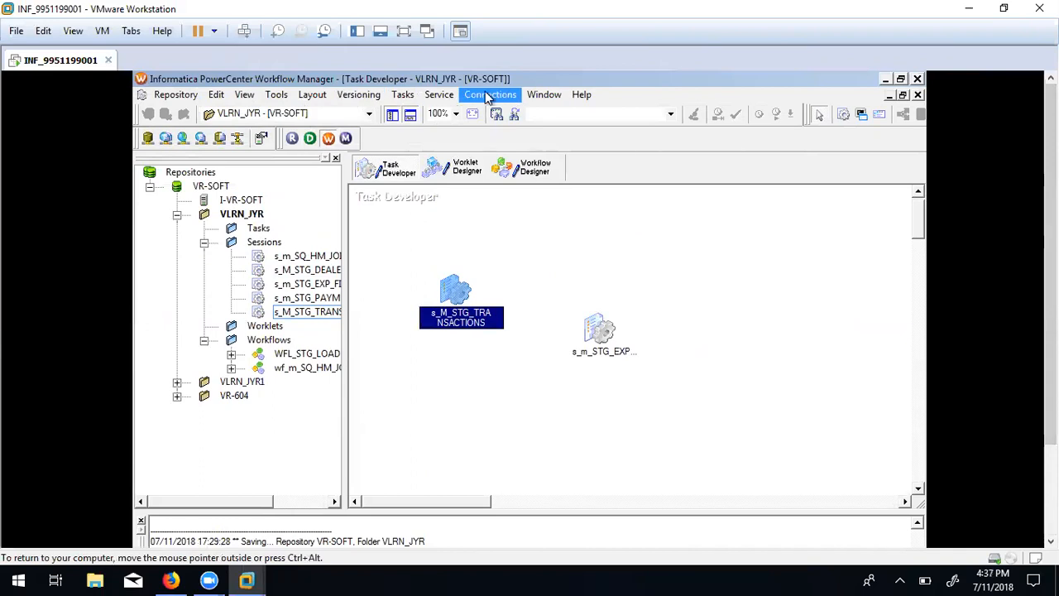
# Start the s_M_STG_TRANSACTIONS task from the WFL_STG_LOAD workflow and follow it in Workflow Monitor.
pyautogui.click(534, 170)
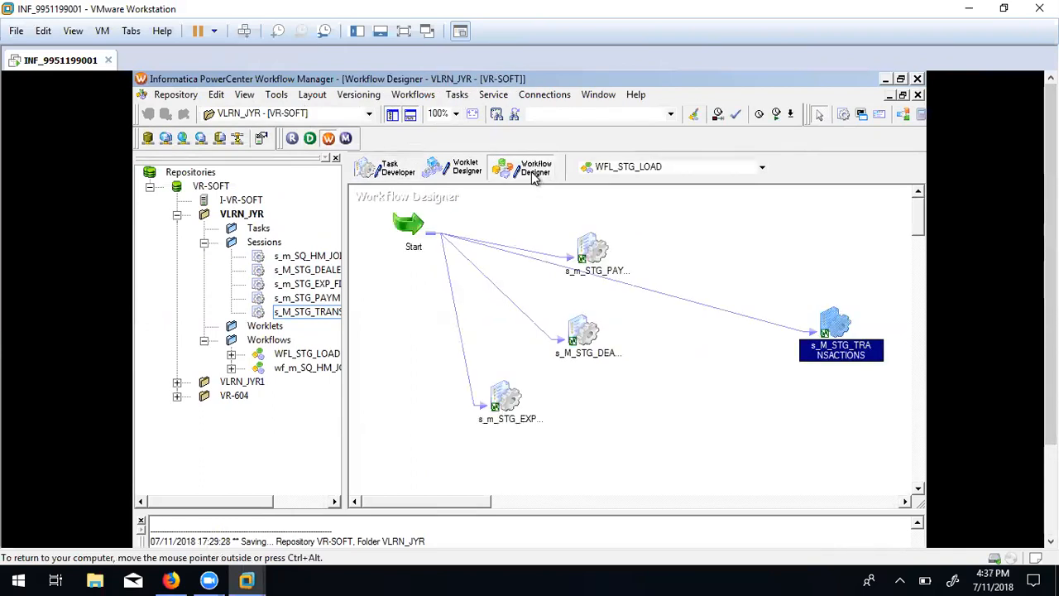
pyautogui.rightClick(835, 319)
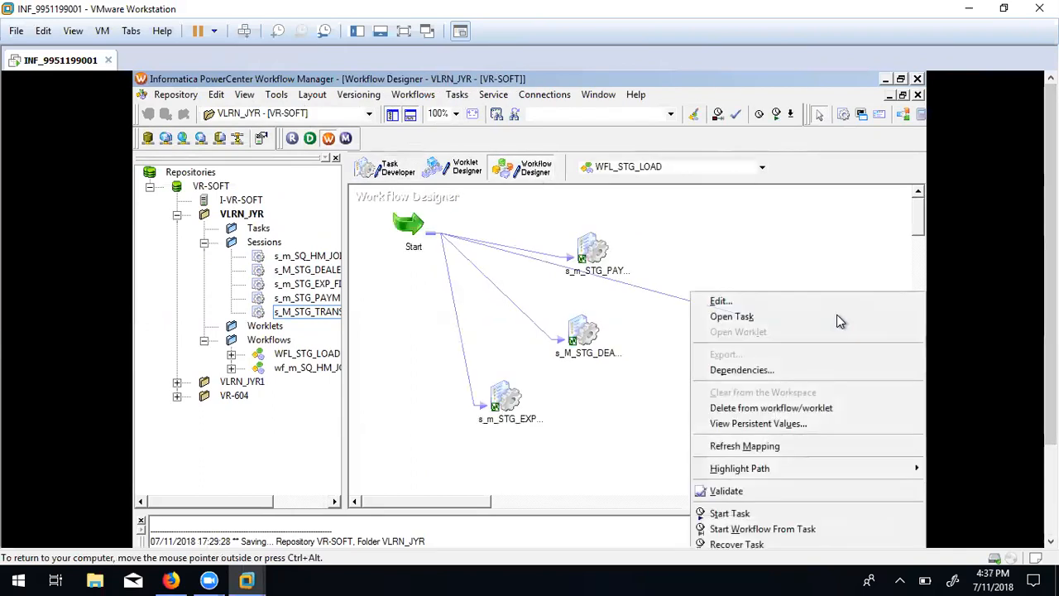
pyautogui.click(738, 513)
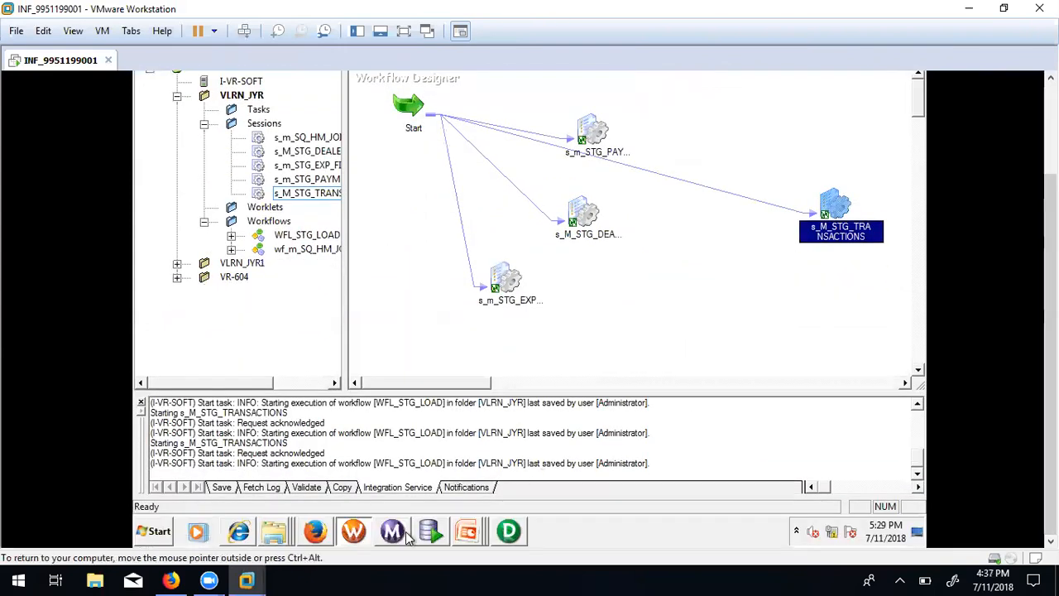
pyautogui.click(394, 532)
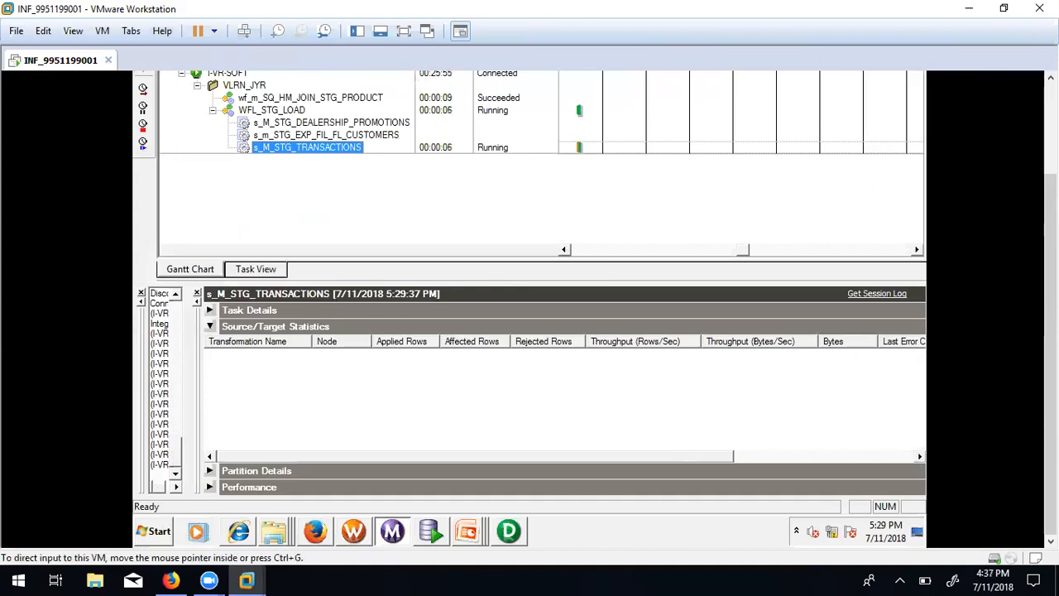
# Expand the Source/Target Statistics and fetch the s_M_STG_TRANSACTIONS session log.
pyautogui.moveTo(1050, 339); pyautogui.dragTo(1050, 266)
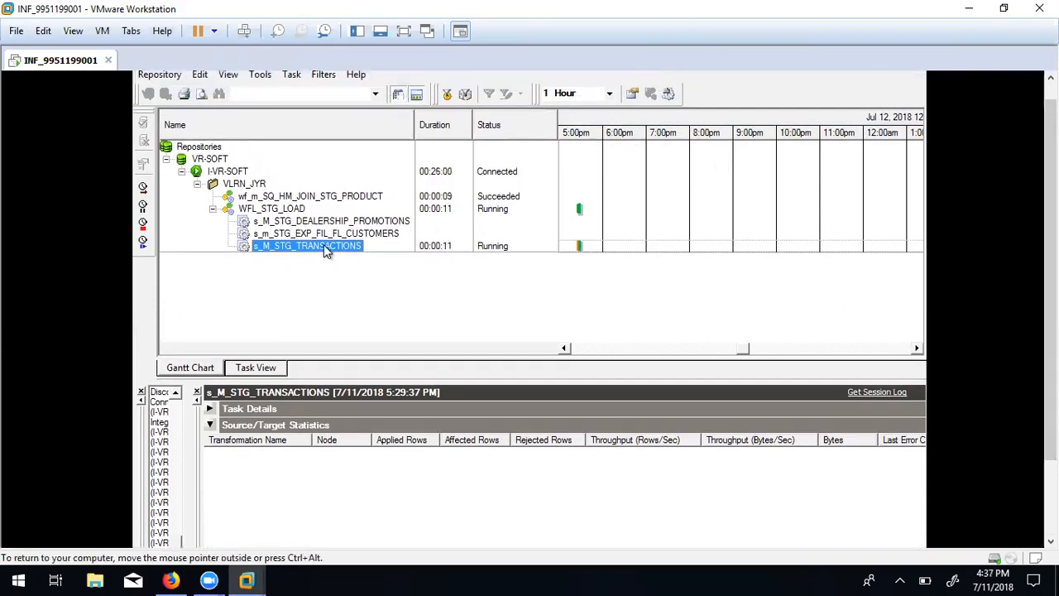
pyautogui.click(669, 96)
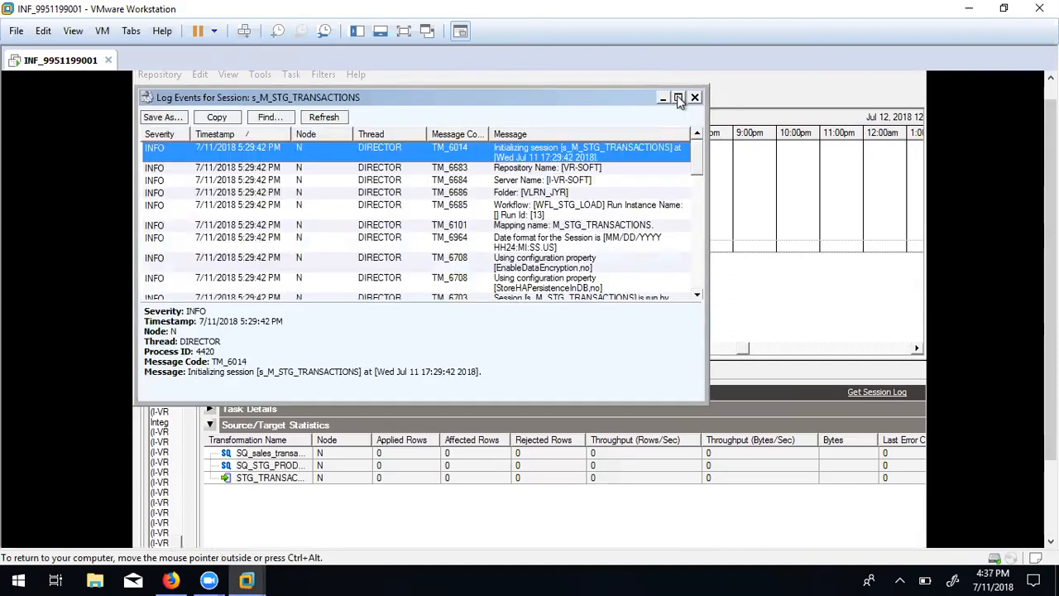
# Maximize the session log, read down to the WRT_8147 writer entry, then close the log.
pyautogui.click(678, 97)
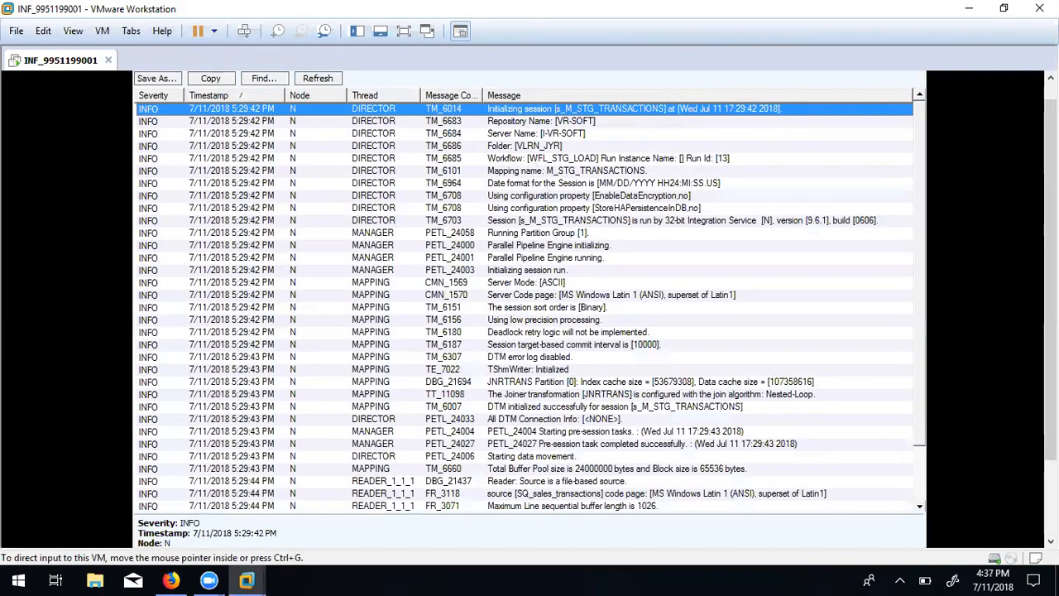
pyautogui.moveTo(1051, 331); pyautogui.dragTo(1051, 406)
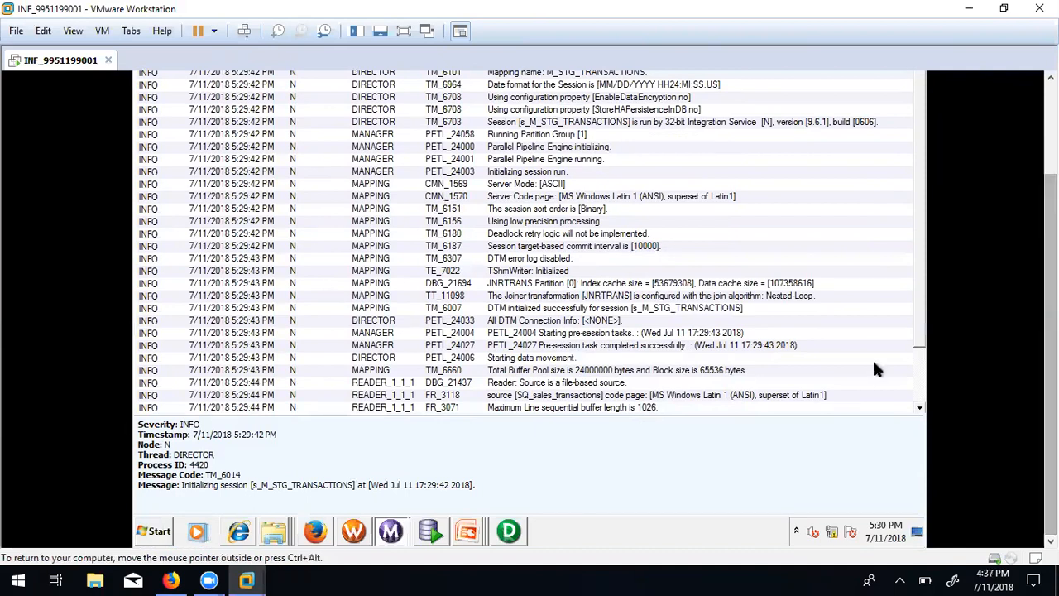
pyautogui.scroll(-2, 914, 306)
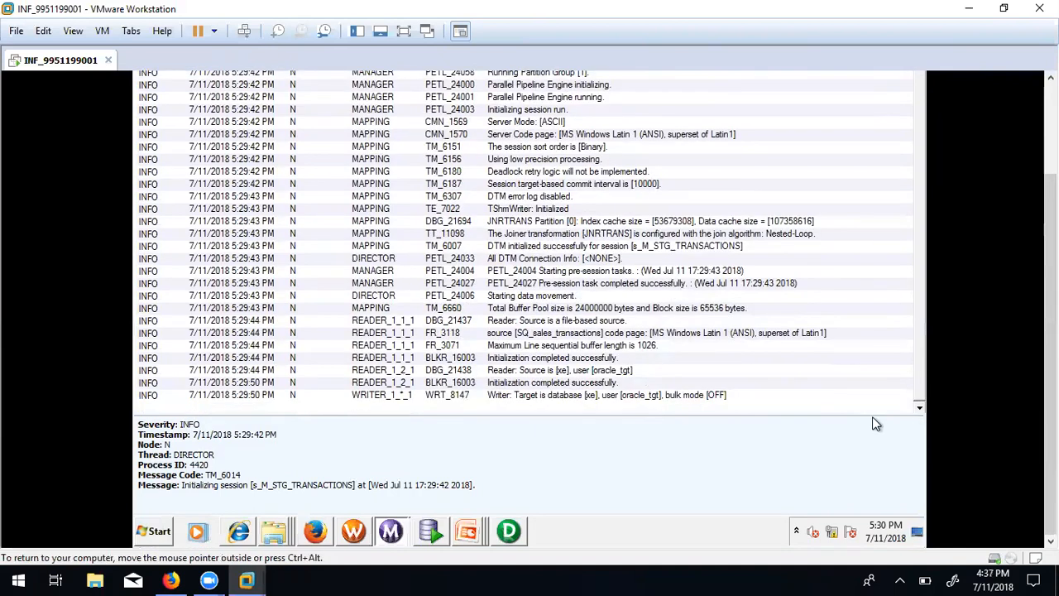
pyautogui.click(609, 395)
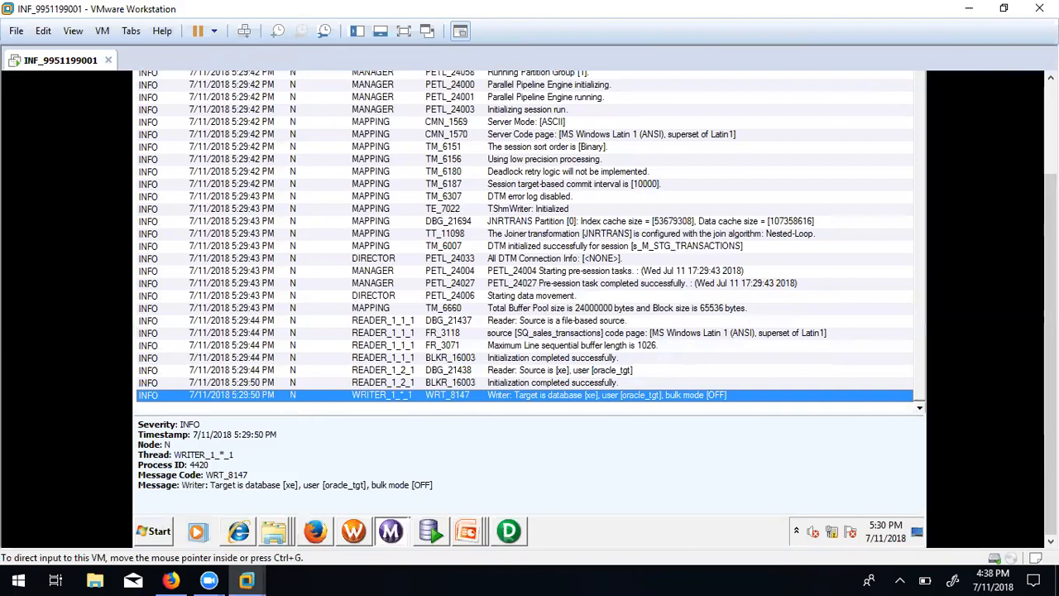
pyautogui.moveTo(1051, 331); pyautogui.dragTo(1050, 240)
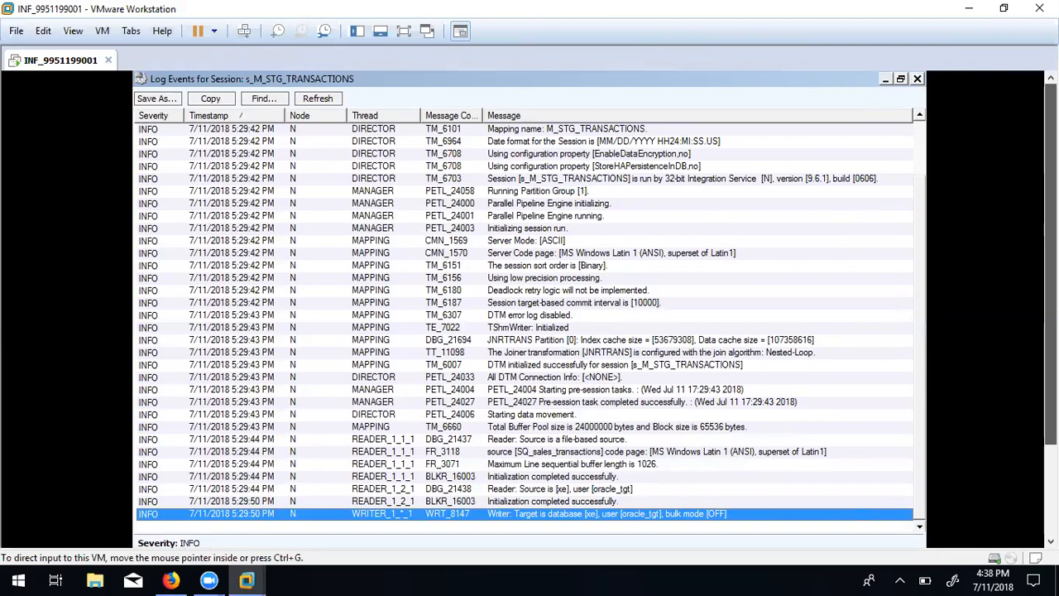
pyautogui.moveTo(921, 350); pyautogui.dragTo(912, 203)
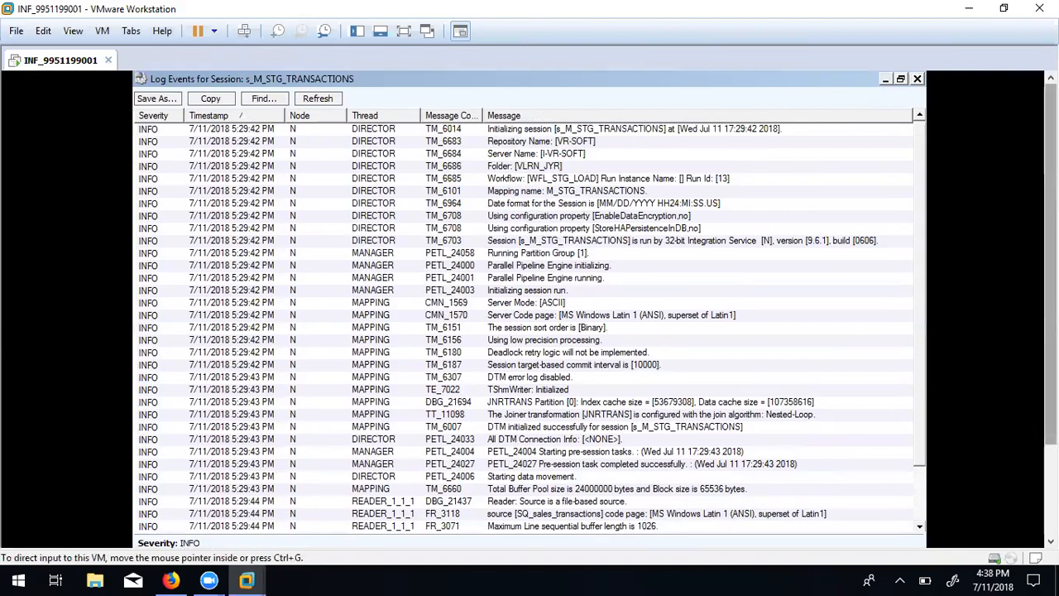
pyautogui.click(917, 80)
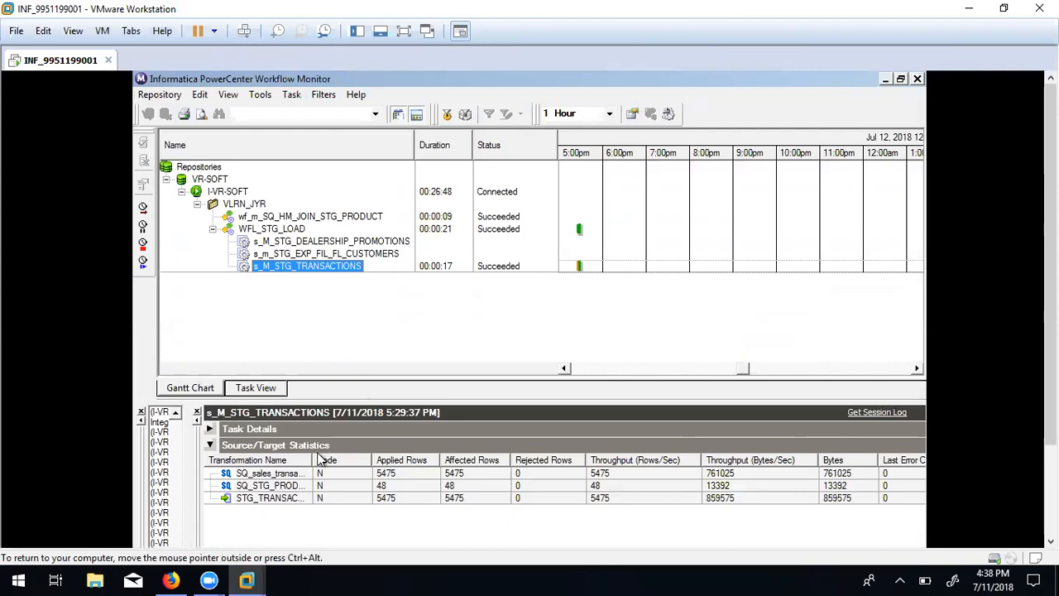
# Widen Transformation Name, compare each row's counts (5475 loaded, 0 rejected), then reopen the log.
pyautogui.moveTo(315, 460); pyautogui.dragTo(349, 459)
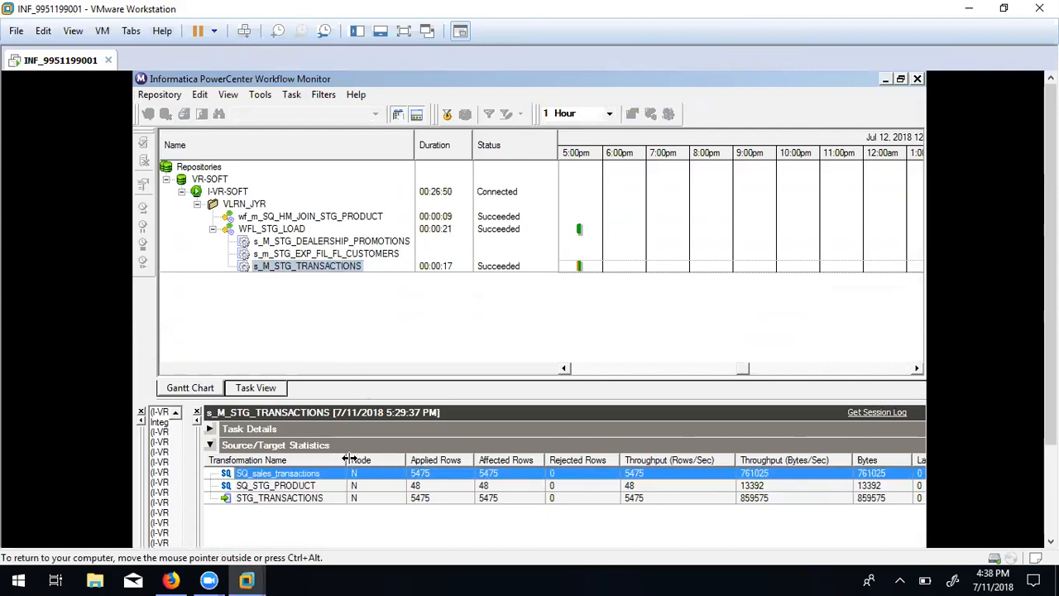
pyautogui.click(308, 487)
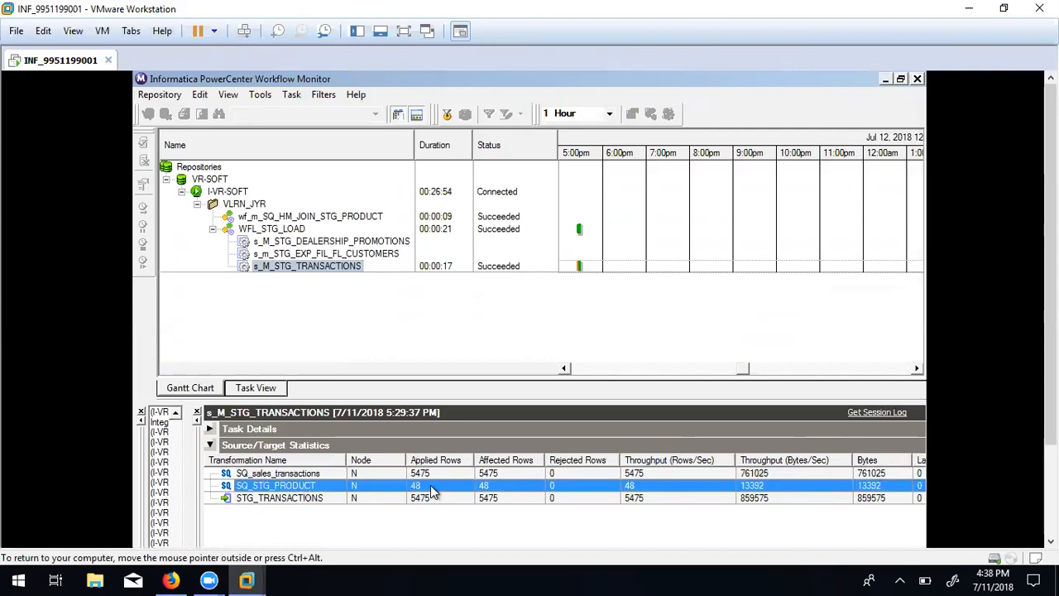
pyautogui.click(307, 475)
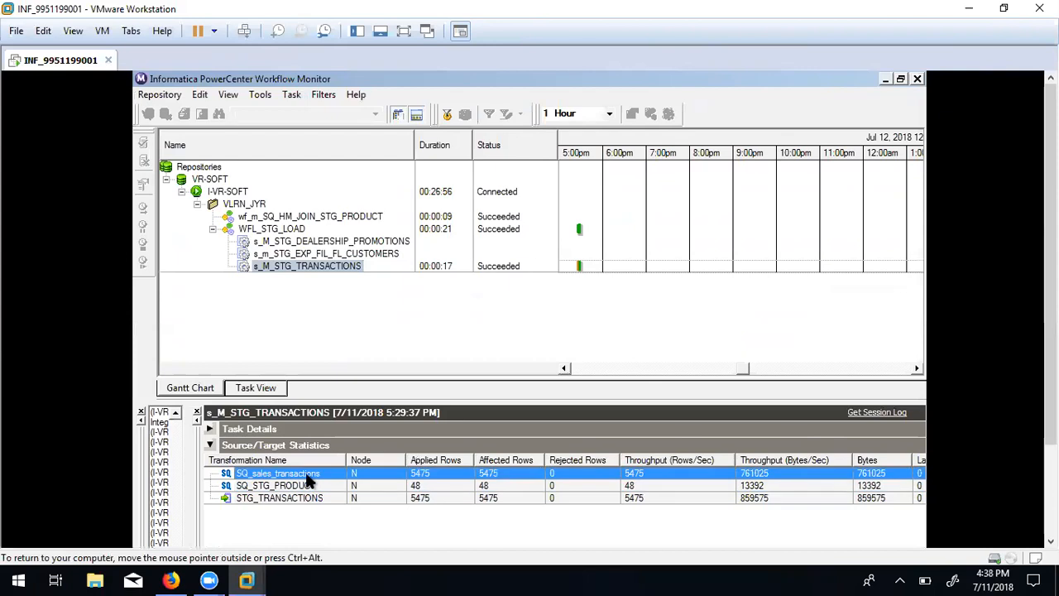
pyautogui.click(420, 488)
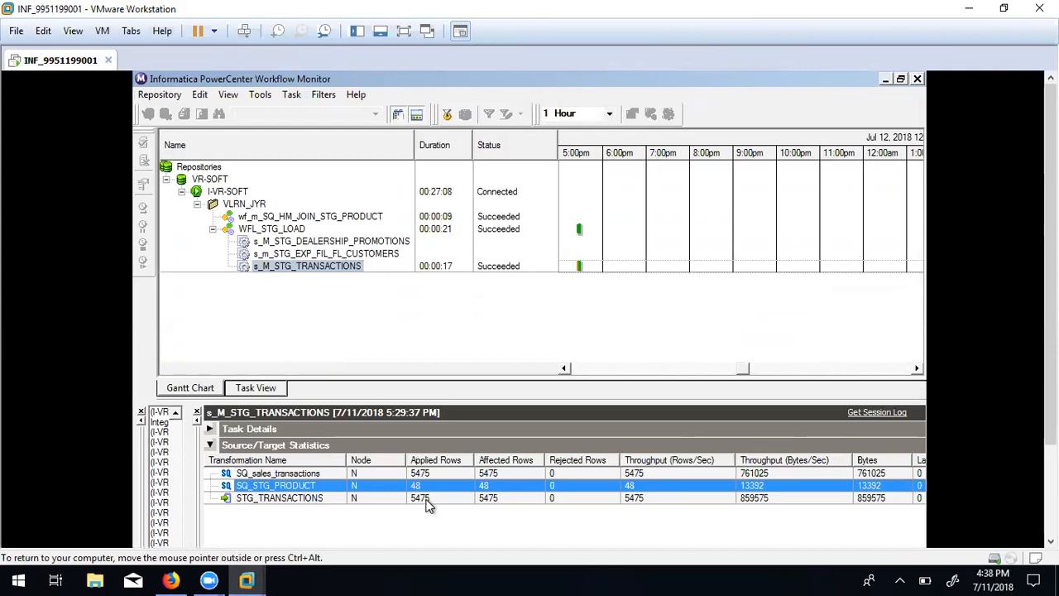
pyautogui.click(426, 500)
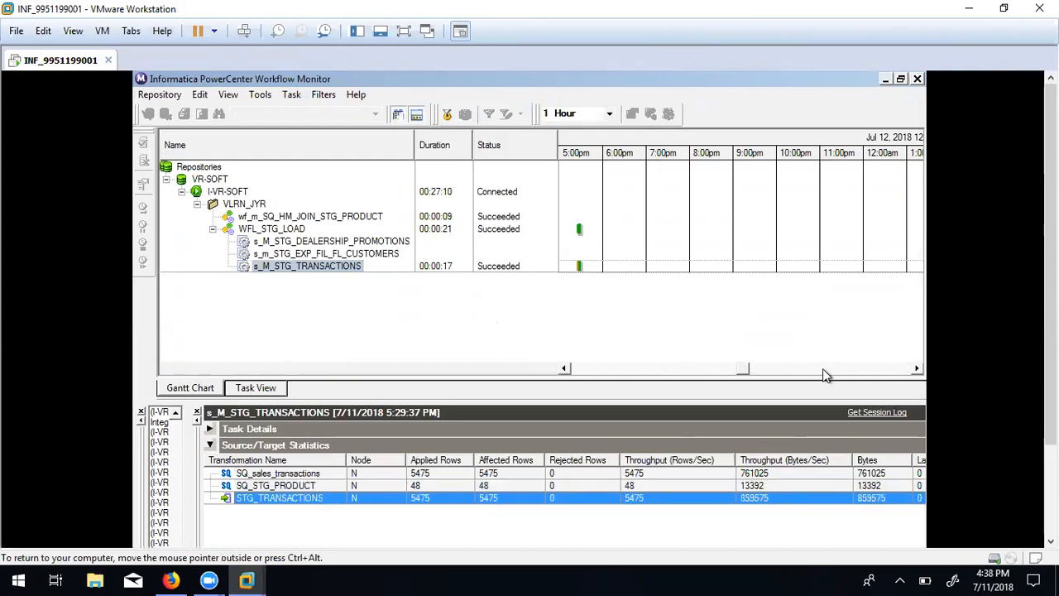
pyautogui.click(869, 418)
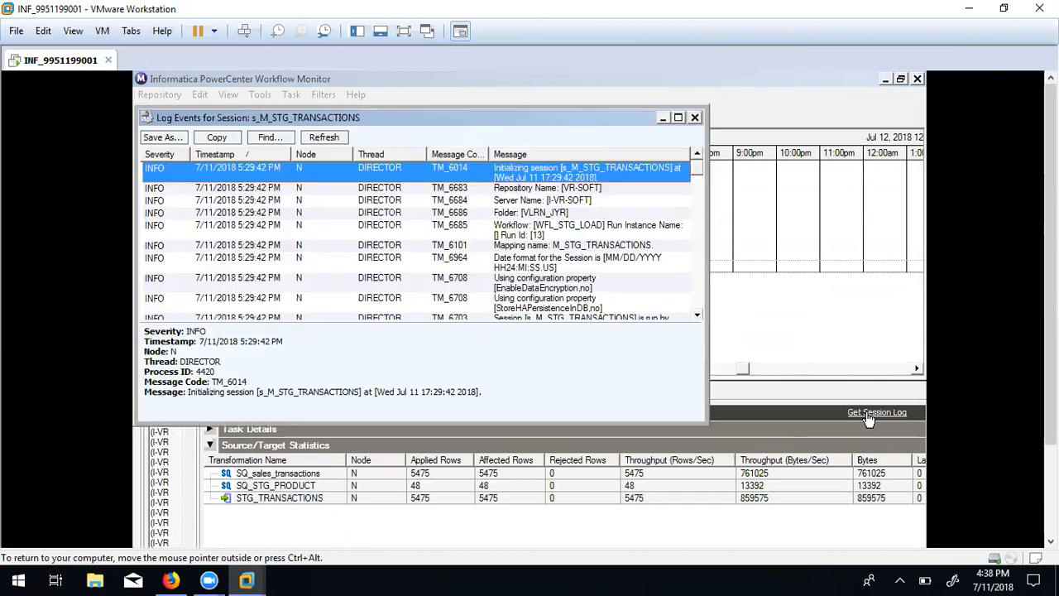
# Scroll the maximized log to the Session Load Summary: 5475 sales rows, 48 product rows, none rejected.
pyautogui.click(677, 118)
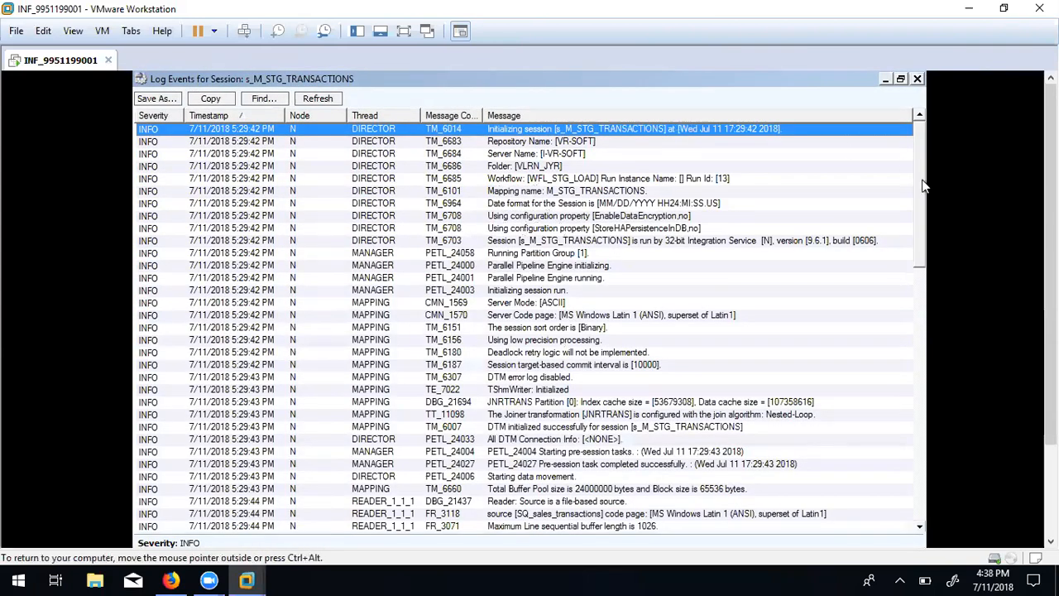
pyautogui.scroll(-1, 916, 268)
pyautogui.scroll(-15, 915, 268)
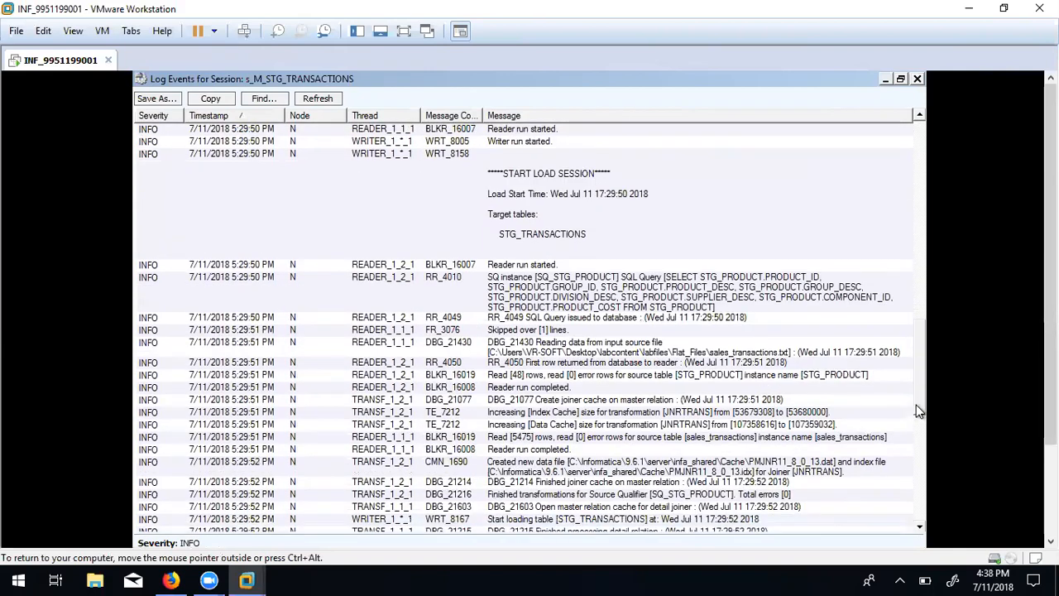
pyautogui.moveTo(915, 405); pyautogui.dragTo(915, 512)
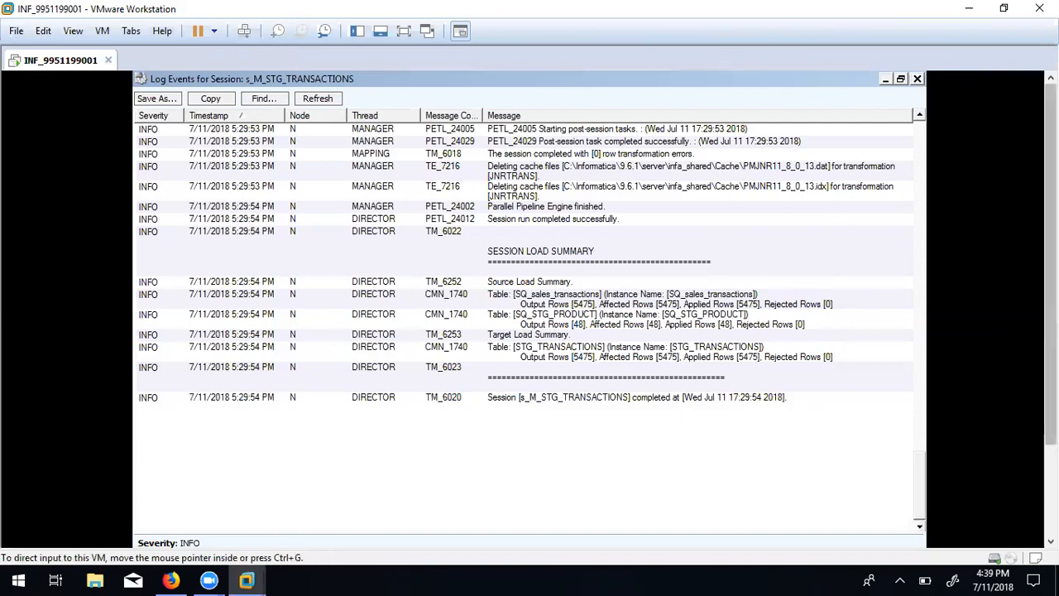
# Close the session log and point out the applied rows: 5475 sales, 5475 target, 48 product.
pyautogui.click(916, 79)
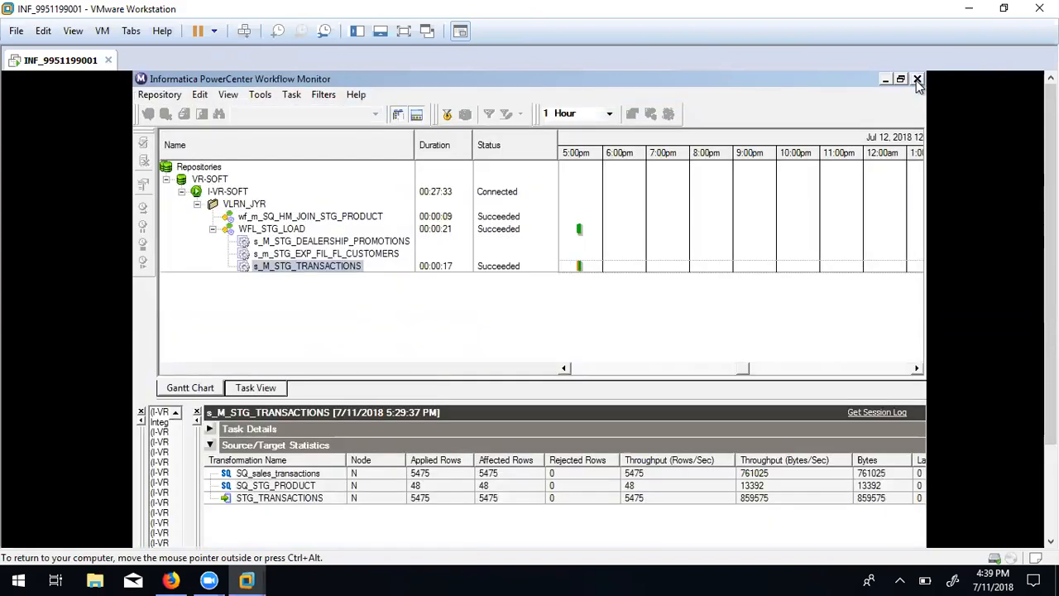
pyautogui.click(418, 474)
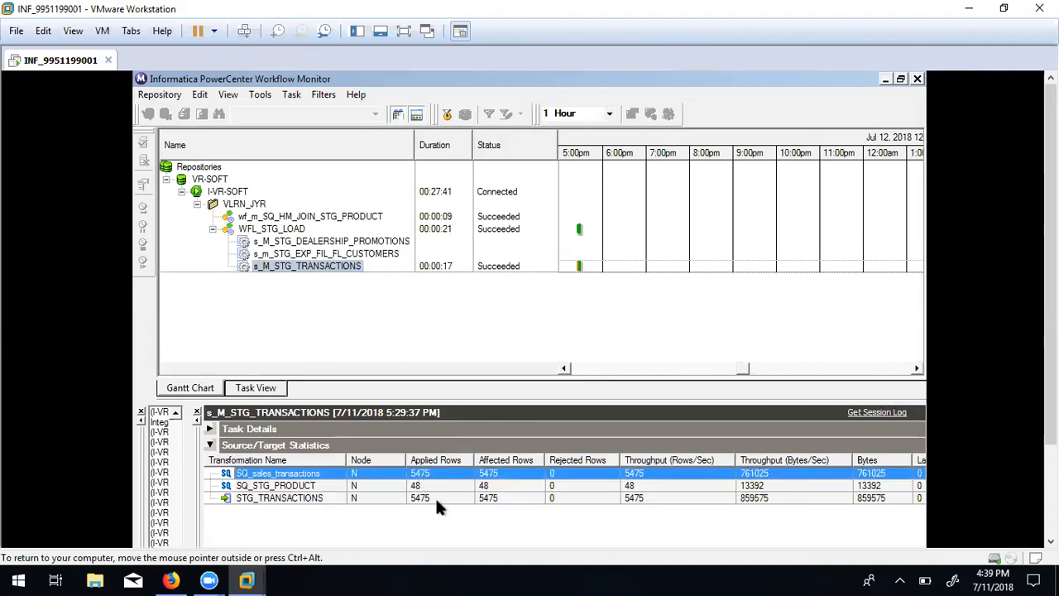
pyautogui.click(435, 499)
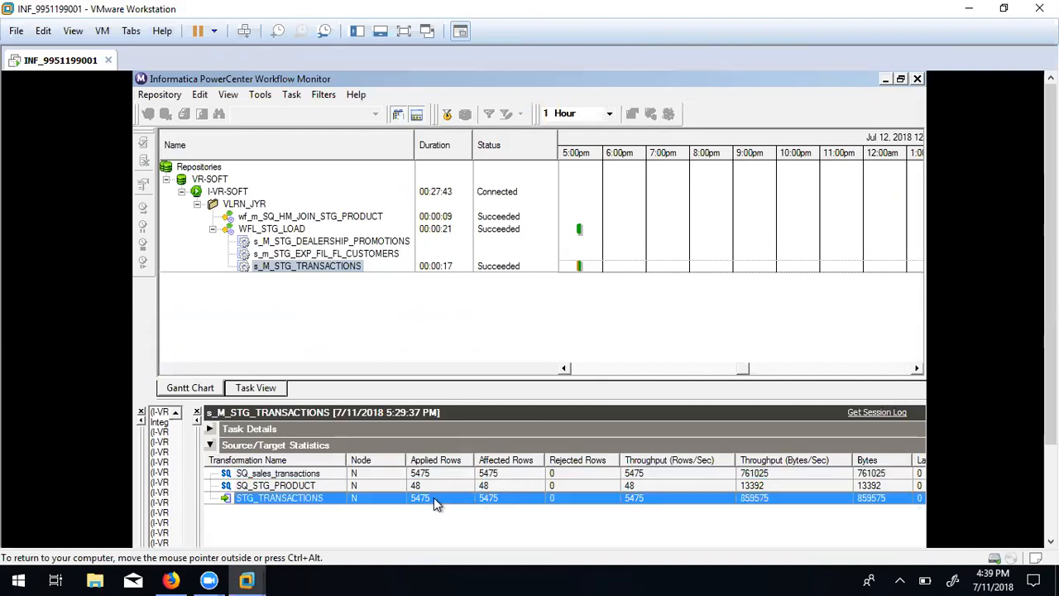
pyautogui.moveTo(1050, 264); pyautogui.dragTo(1050, 301)
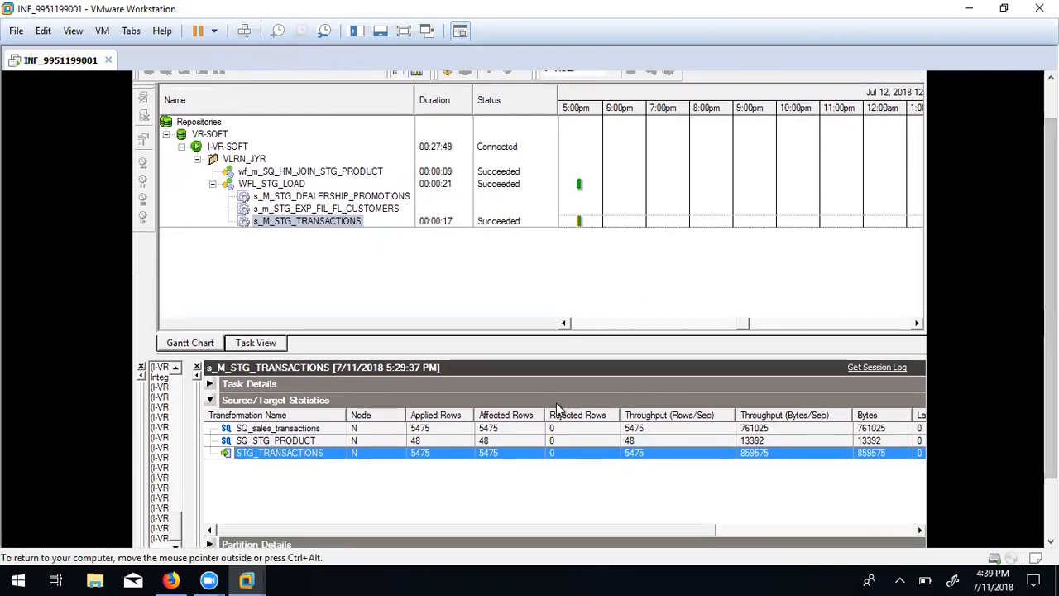
pyautogui.click(418, 440)
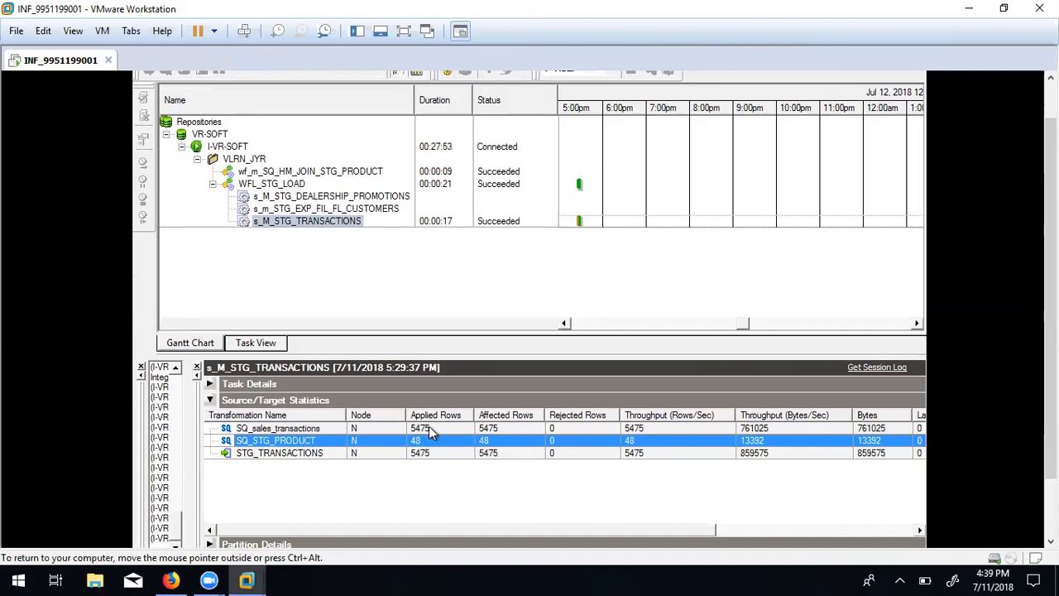
# Compare the source and target row counts once more, then bring up the Flat_Files folder window.
pyautogui.click(428, 430)
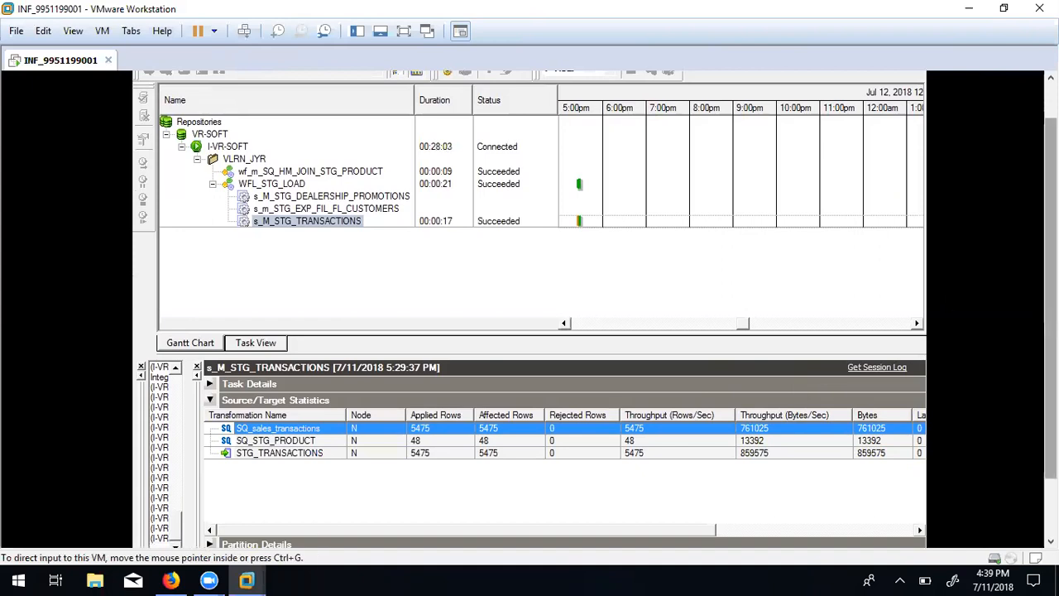
pyautogui.click(430, 444)
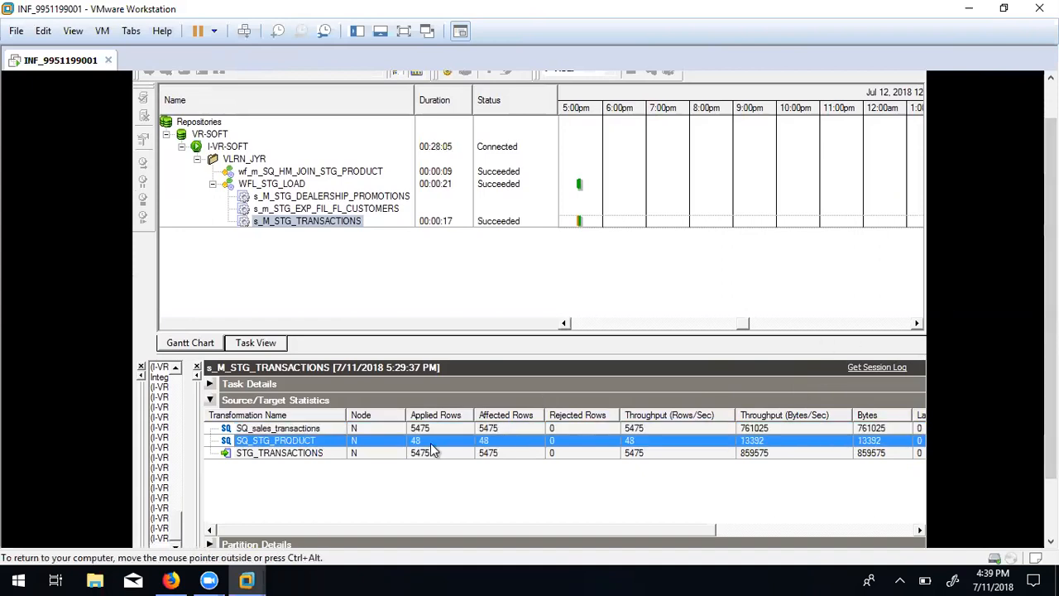
pyautogui.click(427, 430)
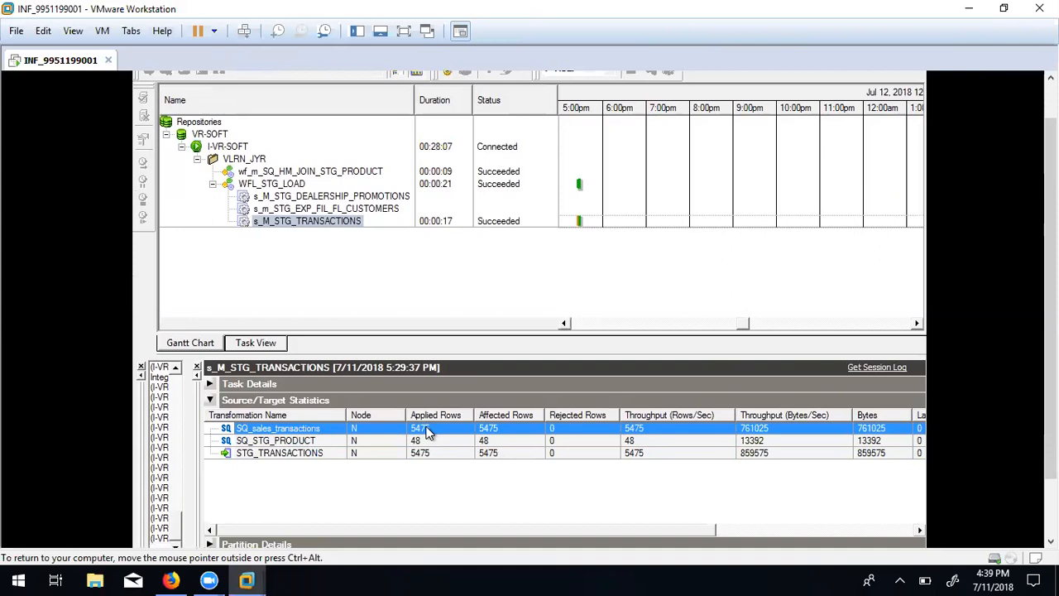
pyautogui.click(429, 453)
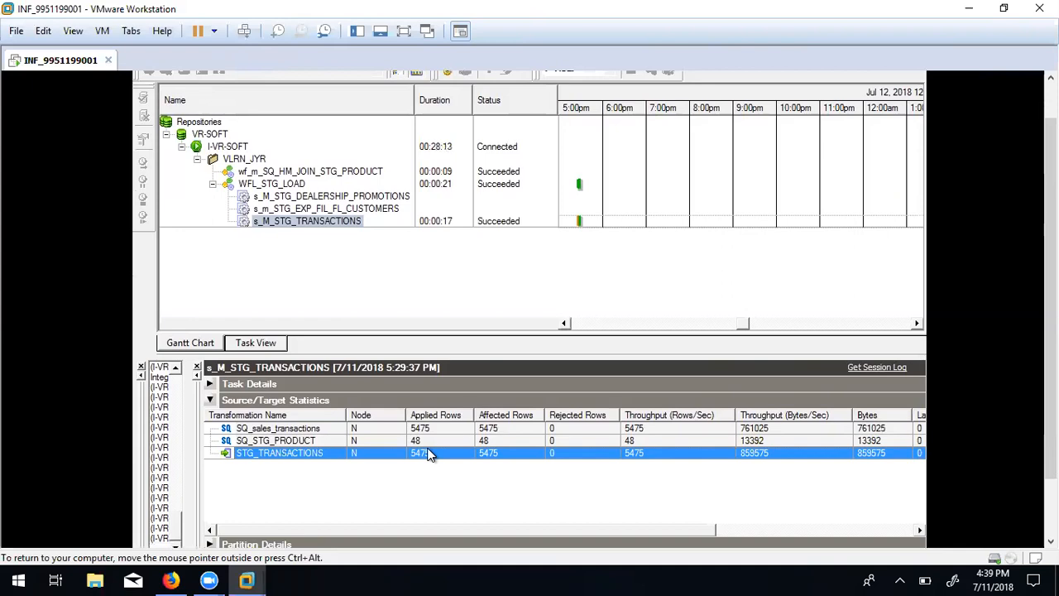
pyautogui.click(423, 440)
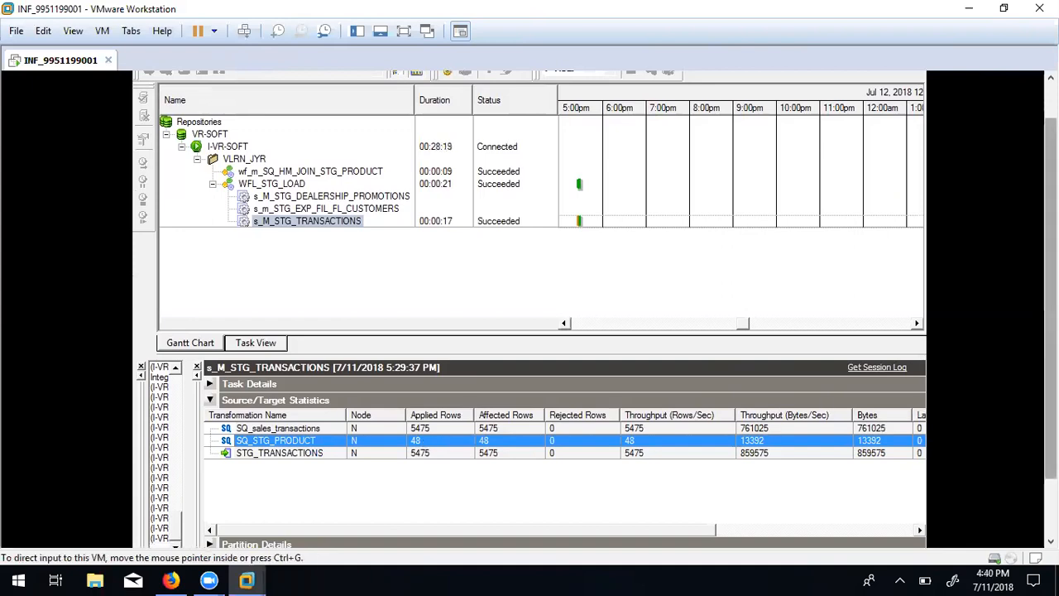
pyautogui.moveTo(1050, 387); pyautogui.dragTo(1050, 446)
pyautogui.click(274, 529)
pyautogui.click(266, 476)
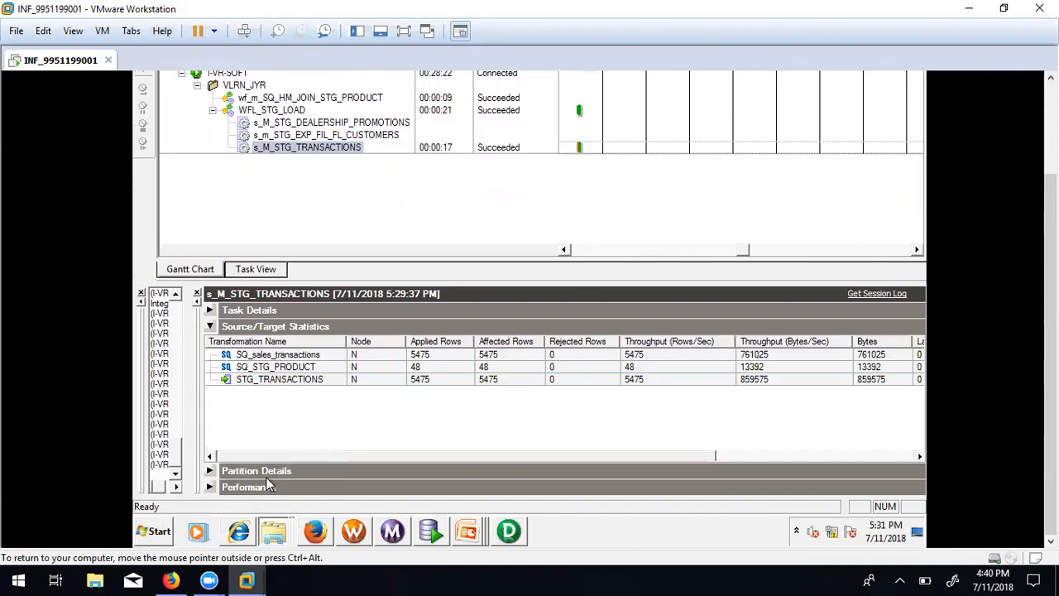
# Look at the sales_transactions file's actions, then briefly check the PowerCenter Designer mapping.
pyautogui.click(311, 344)
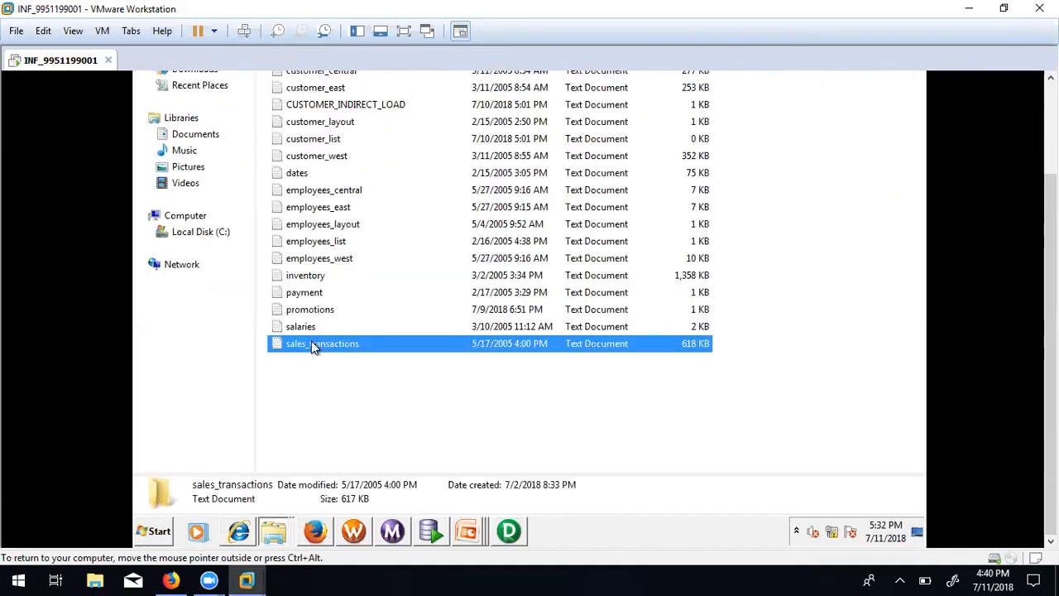
pyautogui.rightClick(311, 344)
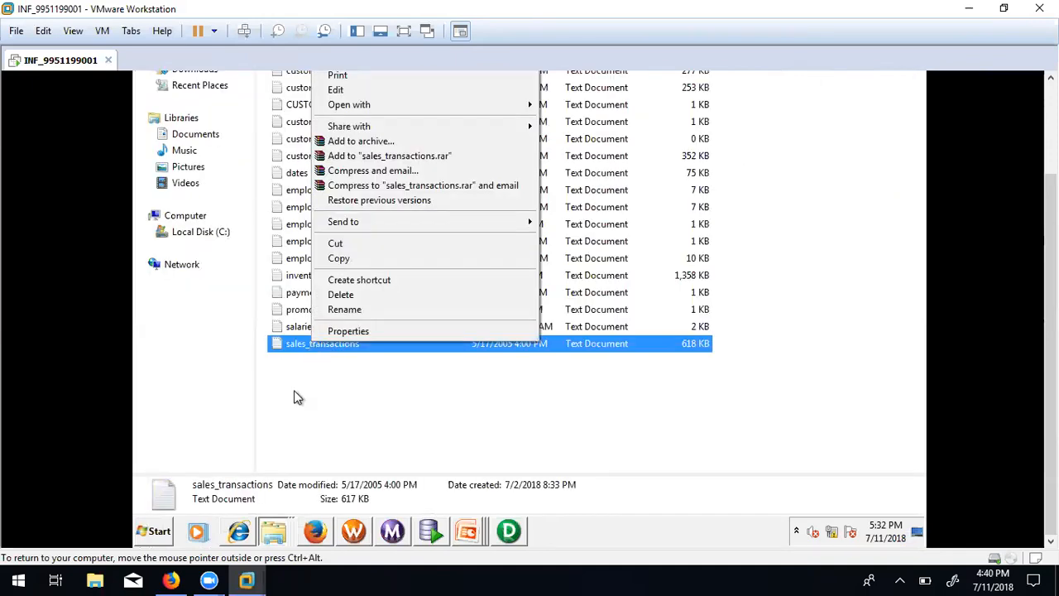
pyautogui.click(319, 403)
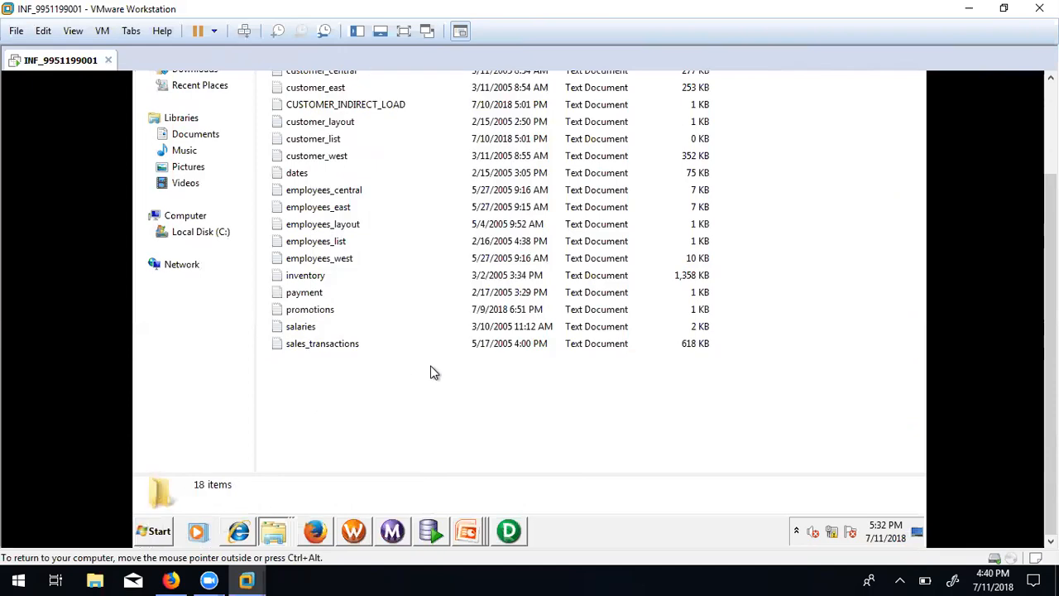
pyautogui.moveTo(468, 538)
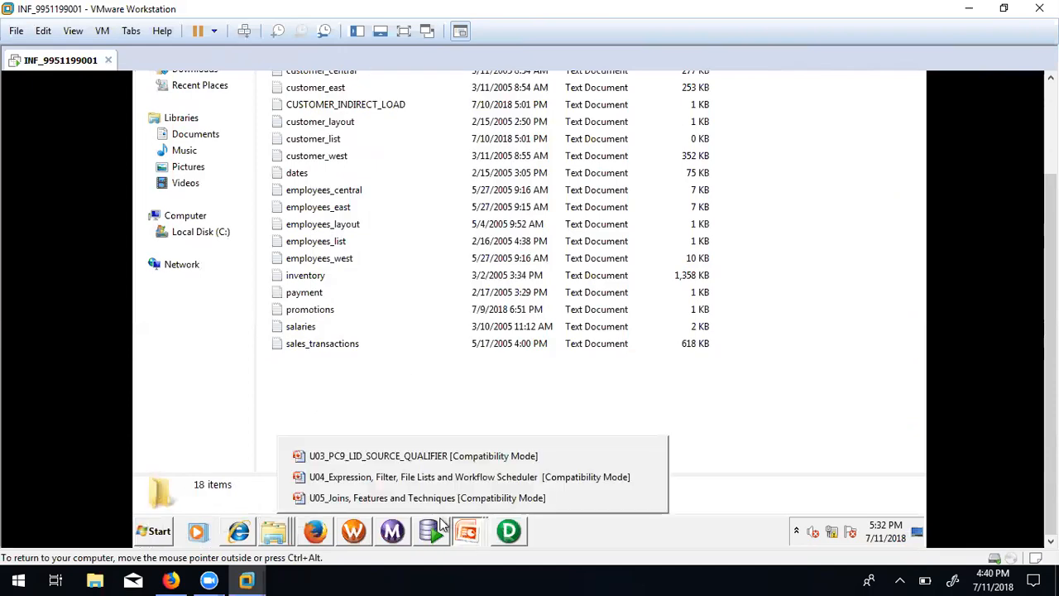
pyautogui.click(511, 534)
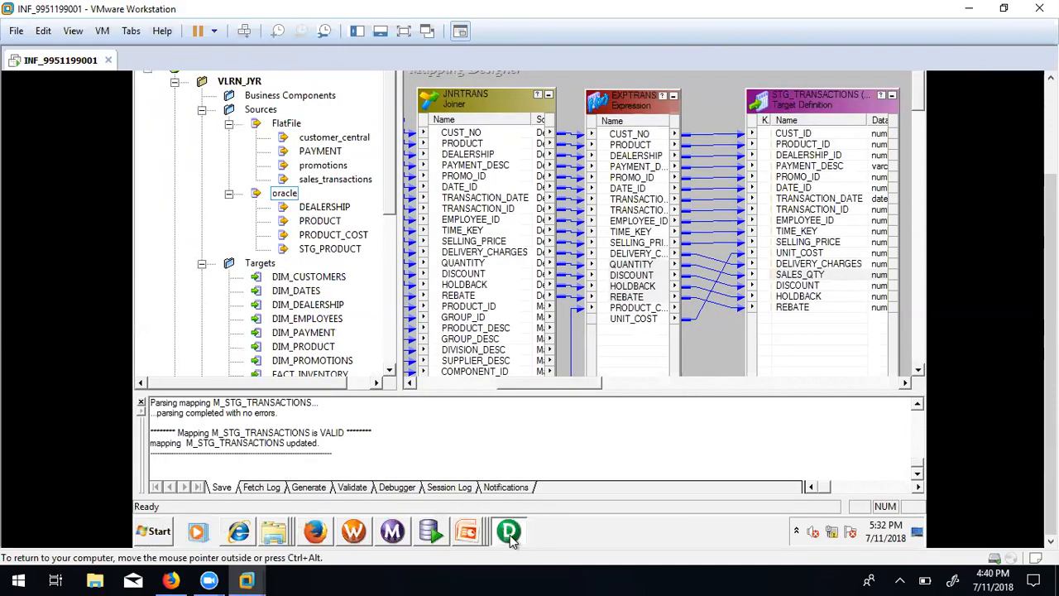
pyautogui.click(452, 384)
pyautogui.click(452, 384)
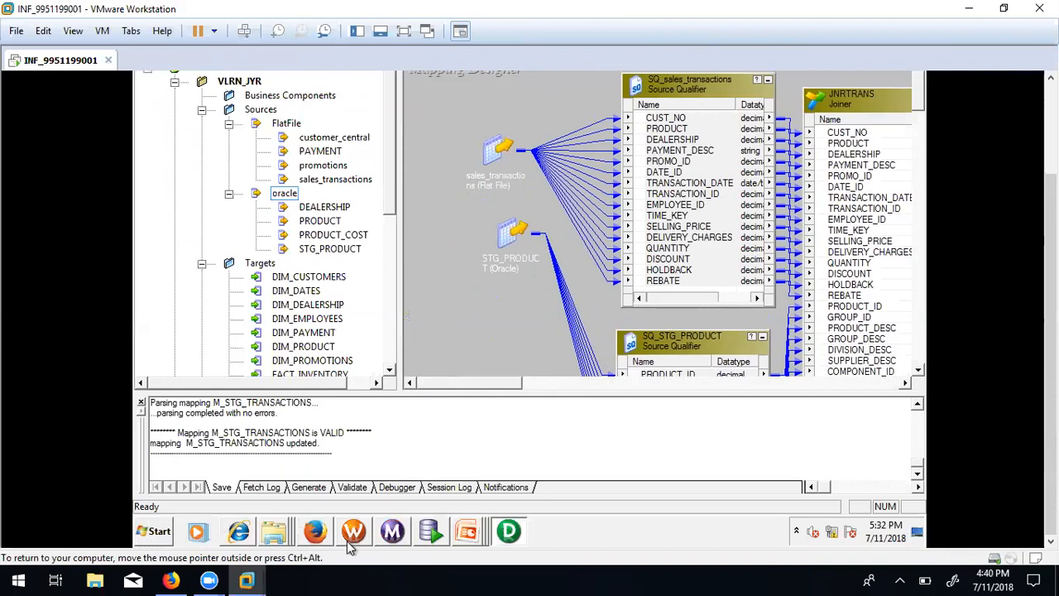
# Open sales_transactions from the Flat_Files folder in Notepad via Edit.
pyautogui.click(274, 531)
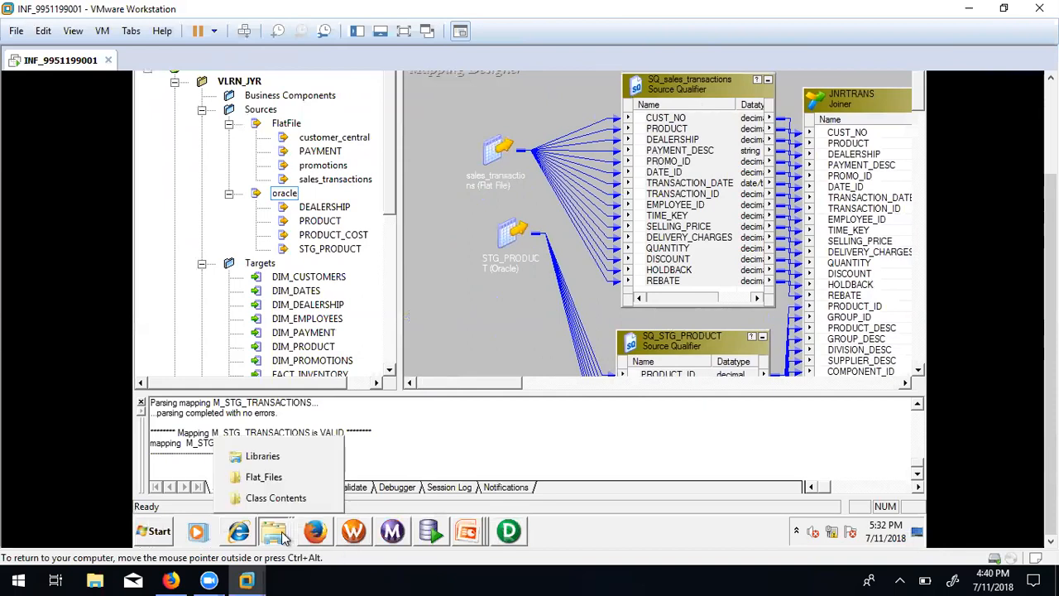
pyautogui.click(273, 479)
pyautogui.click(324, 347)
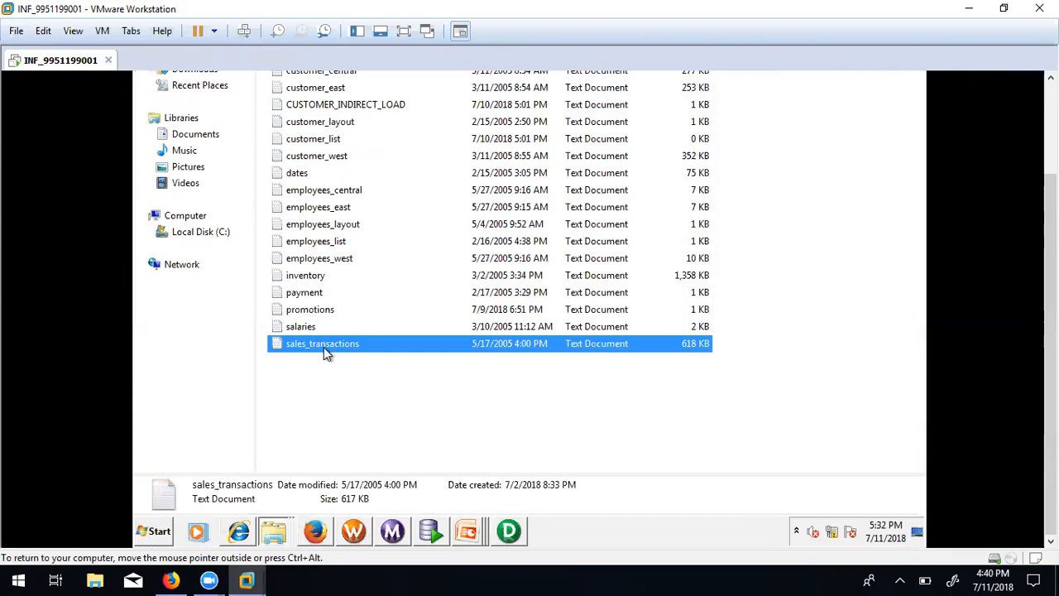
pyautogui.rightClick(323, 347)
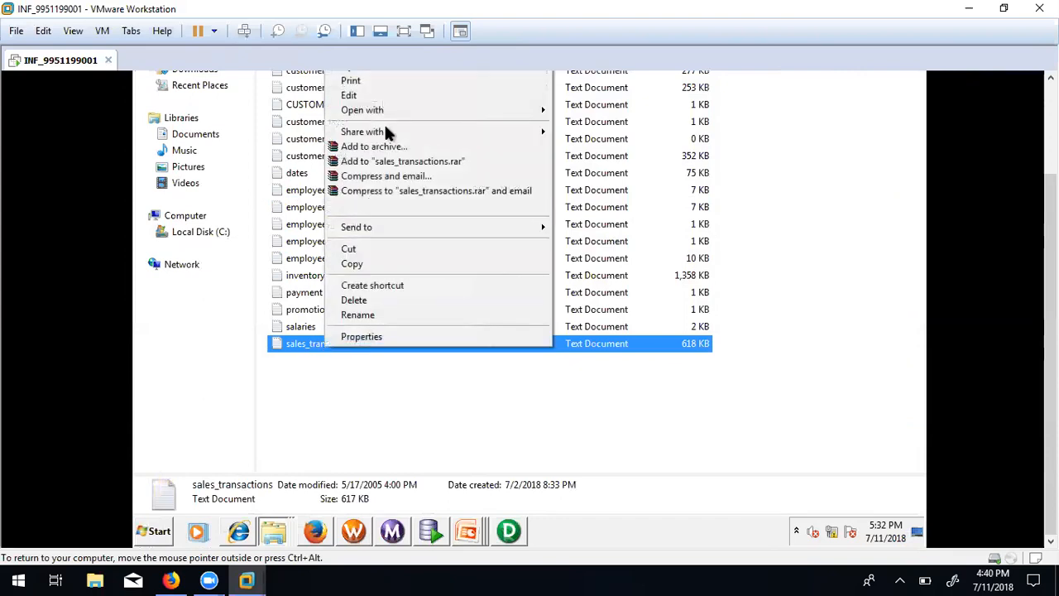
pyautogui.click(367, 97)
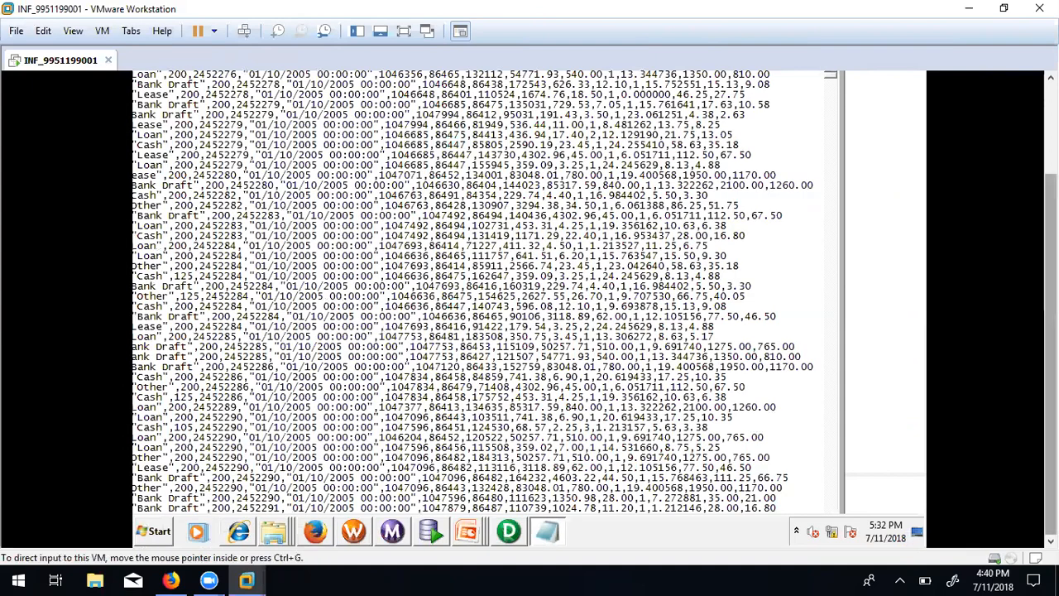
# Reposition the Notepad window so the sales_transactions text is fully visible.
pyautogui.scroll(3, 1050, 331)
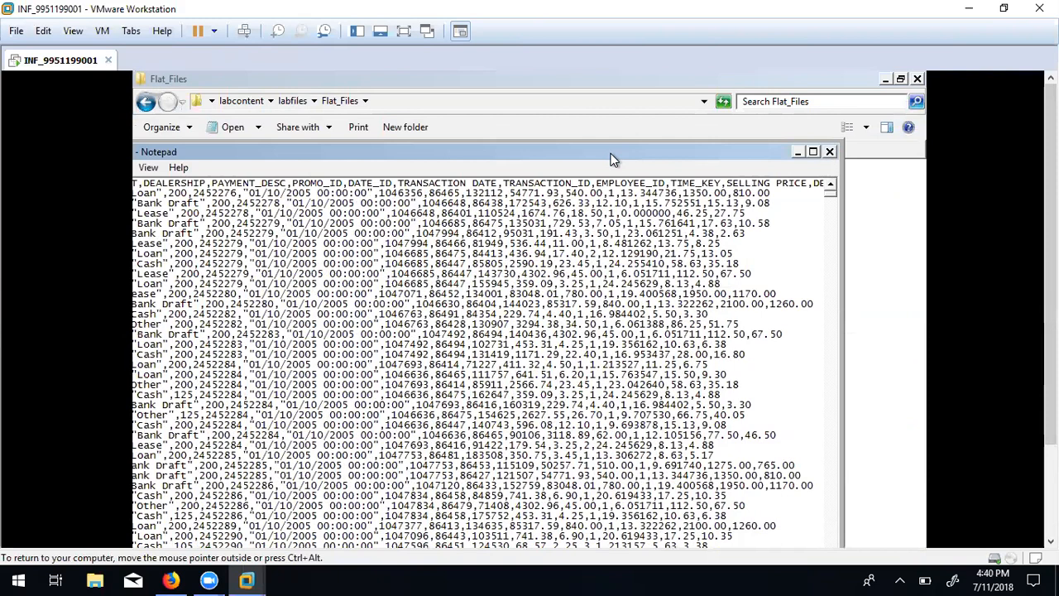
pyautogui.moveTo(613, 157); pyautogui.dragTo(699, 156)
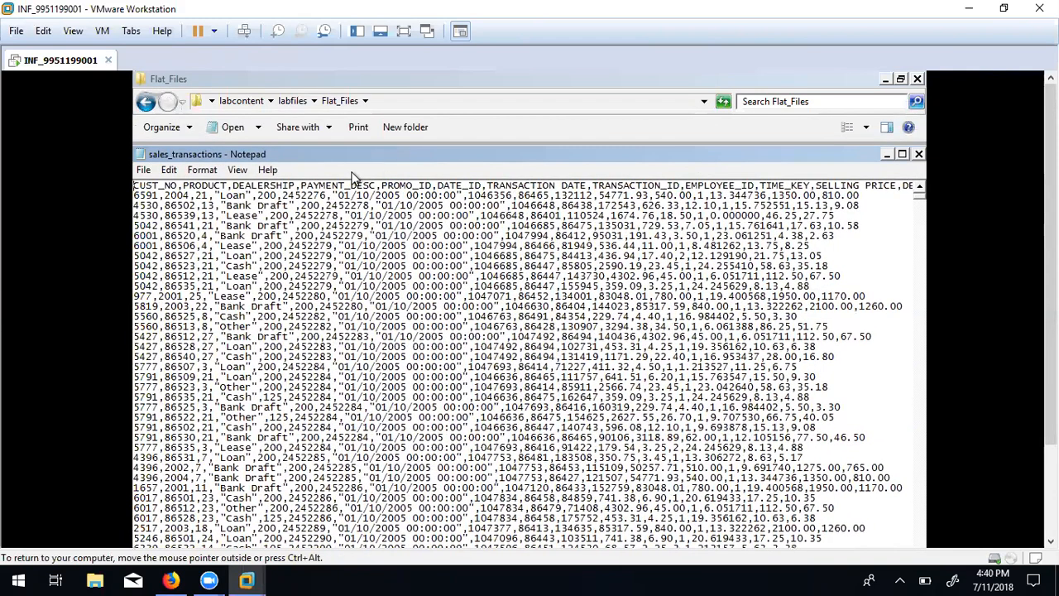
pyautogui.moveTo(304, 157); pyautogui.dragTo(370, 148)
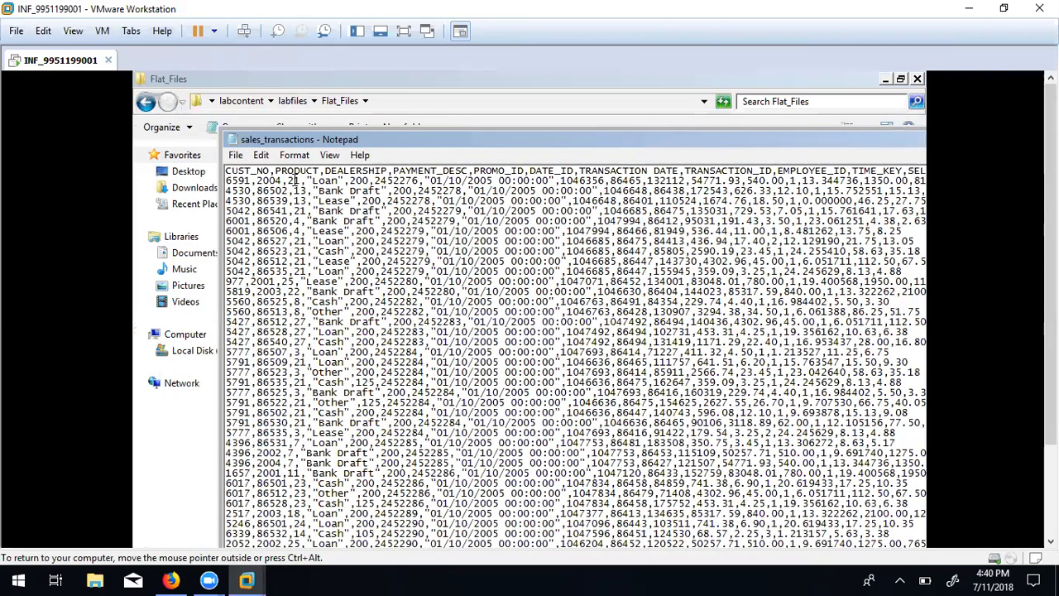
# Select all of the sales_transactions text in Notepad.
pyautogui.doubleClick(292, 179)
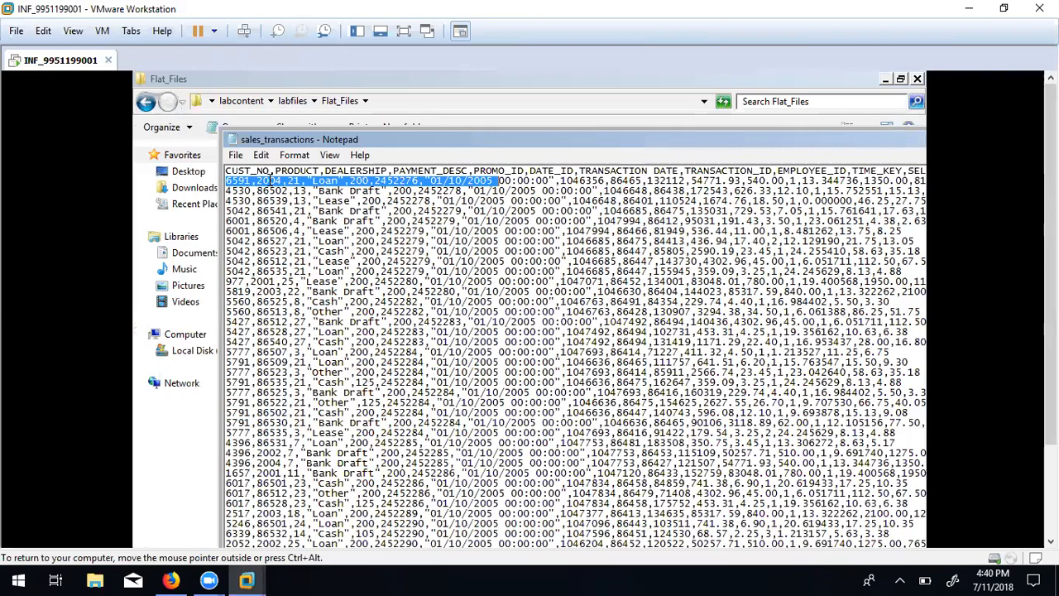
pyautogui.click(303, 210)
pyautogui.hotkey('ctrl', 'z')
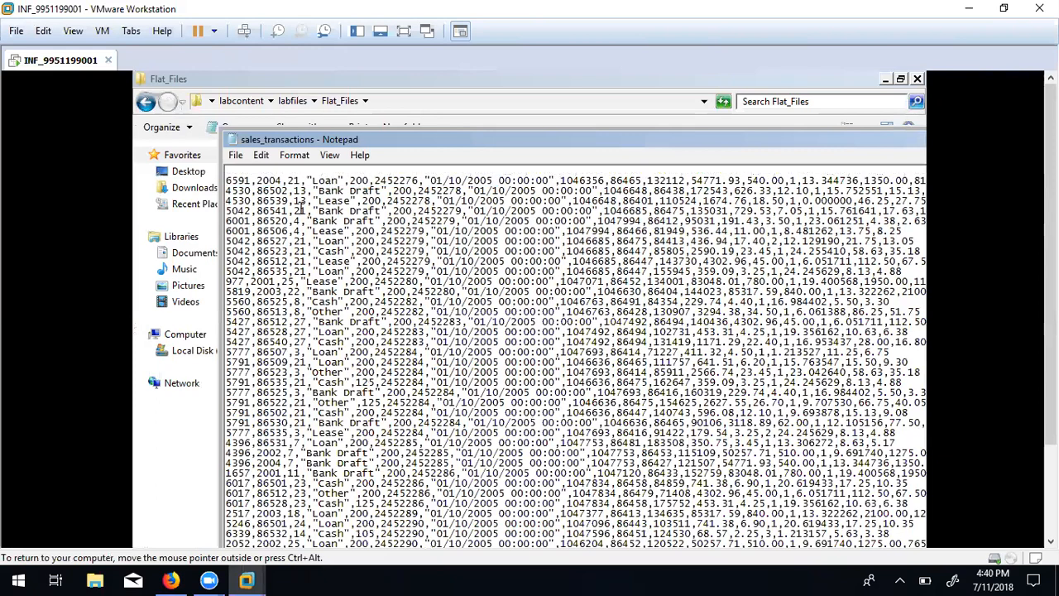
pyautogui.hotkey('ctrl', 'a')
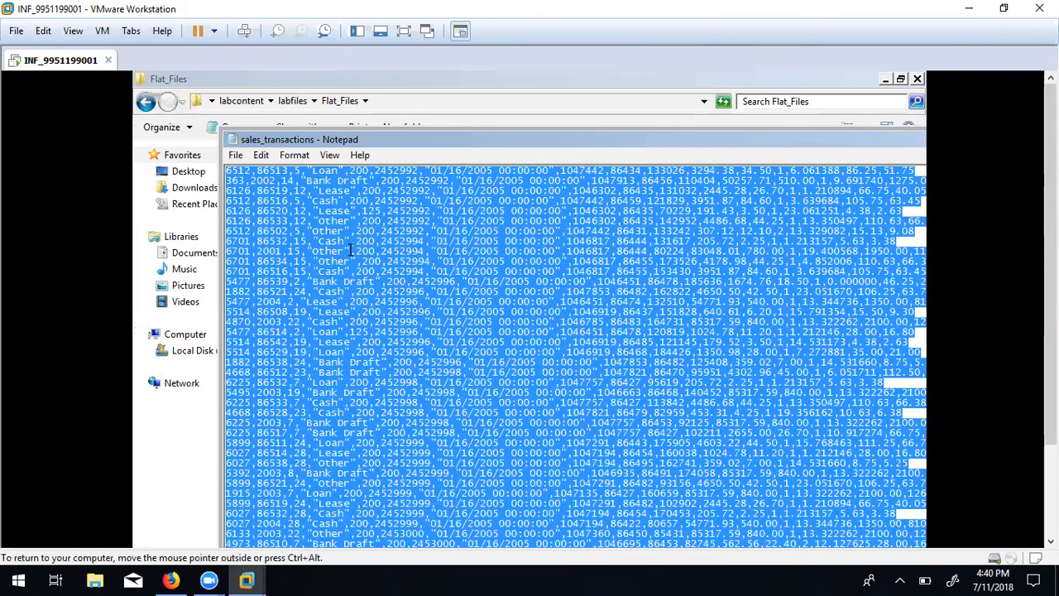
pyautogui.hotkey('ctrl', 'alt')
pyautogui.moveTo(1050, 264); pyautogui.dragTo(1050, 356)
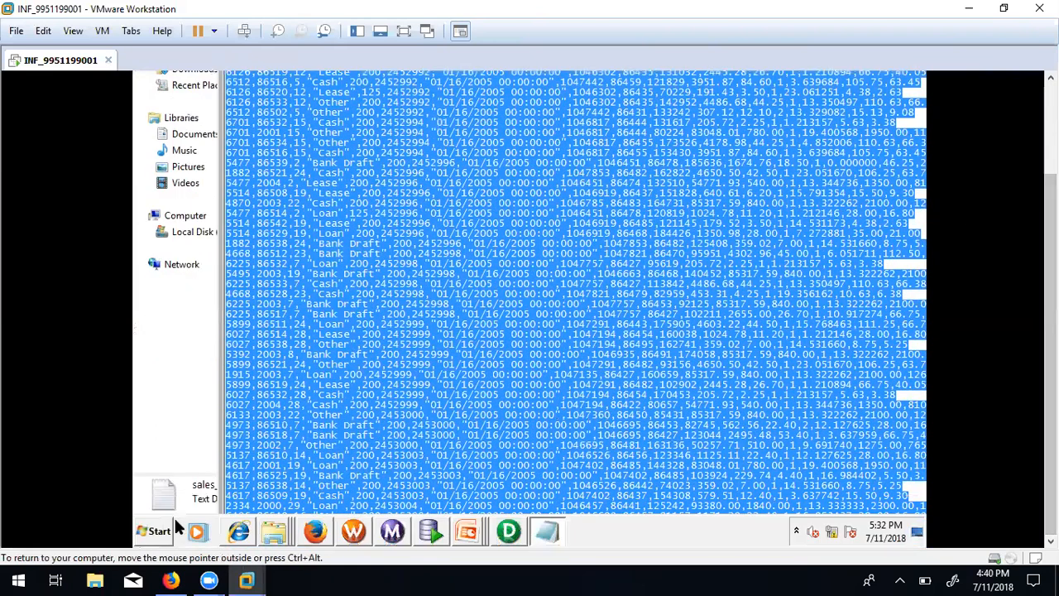
pyautogui.click(152, 533)
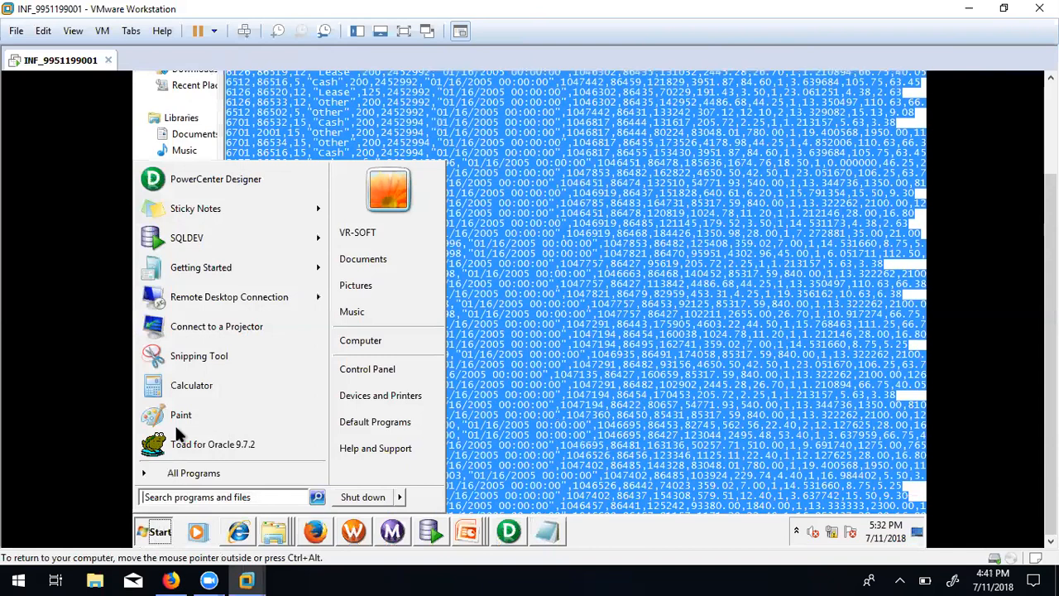
# Launch Microsoft Office Excel 2007 from a Start menu search for 'exce'.
pyautogui.click(183, 499)
pyautogui.write('exce')
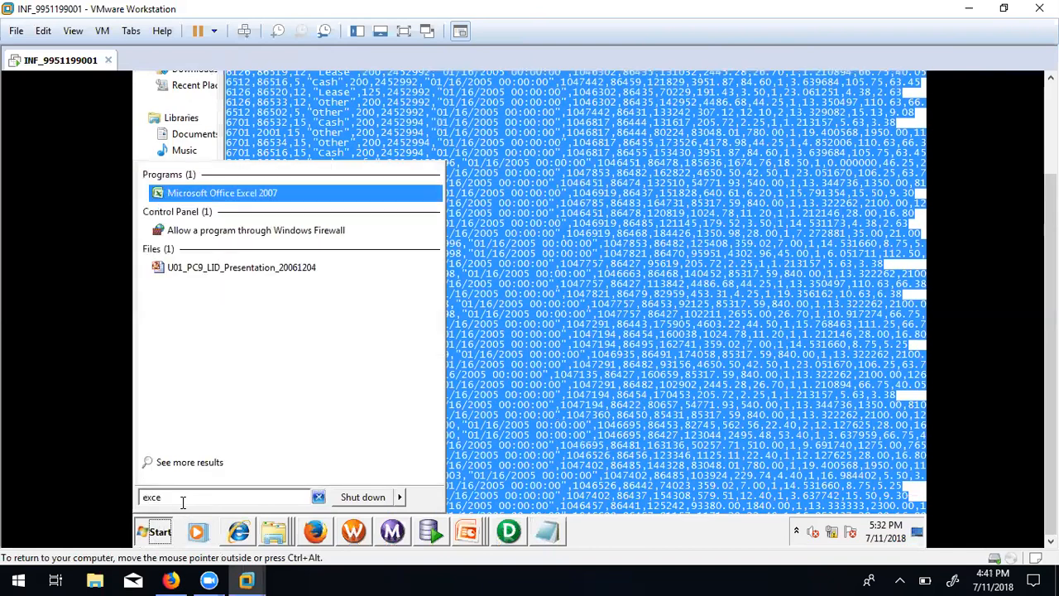
pyautogui.click(244, 193)
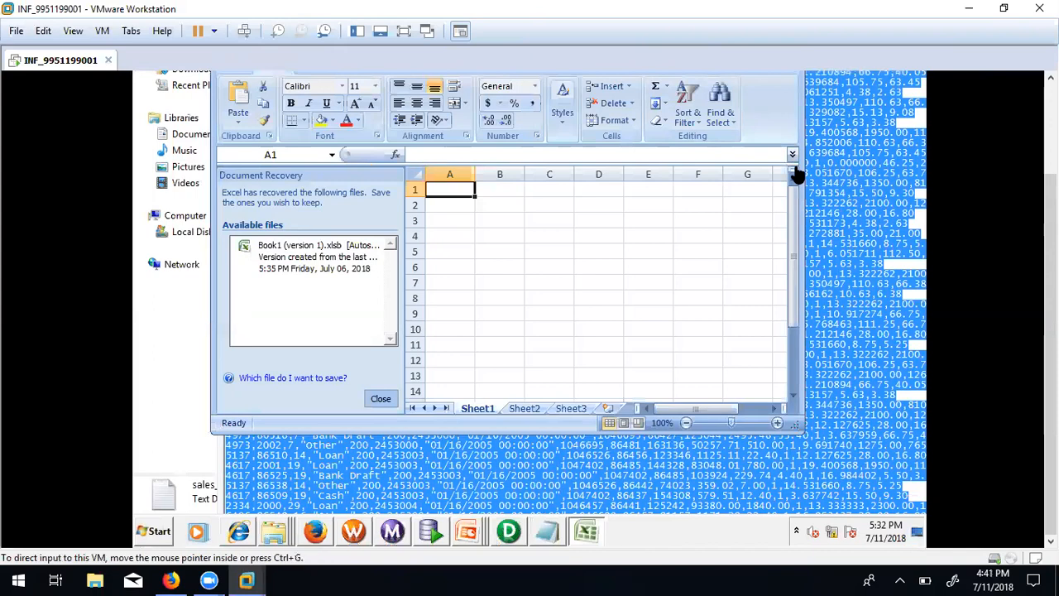
# Maximize the Excel window, discard the Document Recovery files and show the Data tools.
pyautogui.moveTo(1050, 248); pyautogui.dragTo(1050, 199)
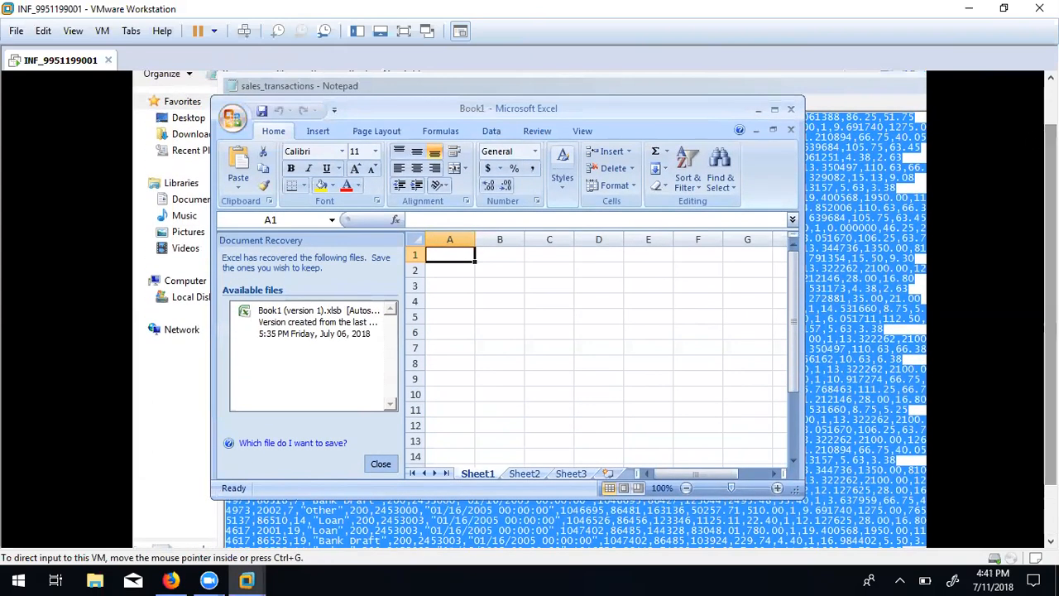
pyautogui.click(774, 108)
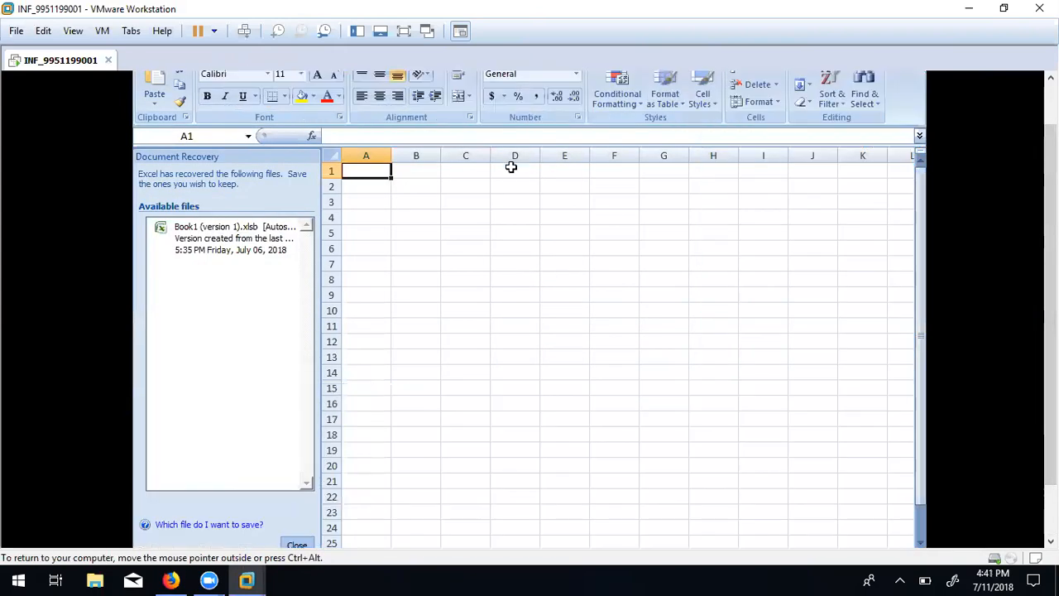
pyautogui.click(302, 544)
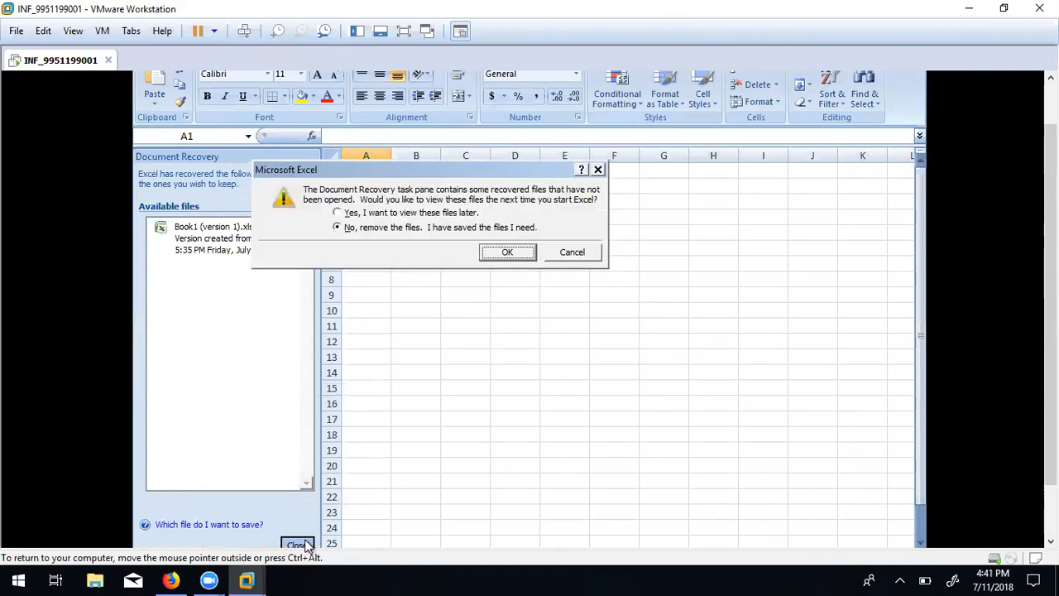
pyautogui.click(507, 252)
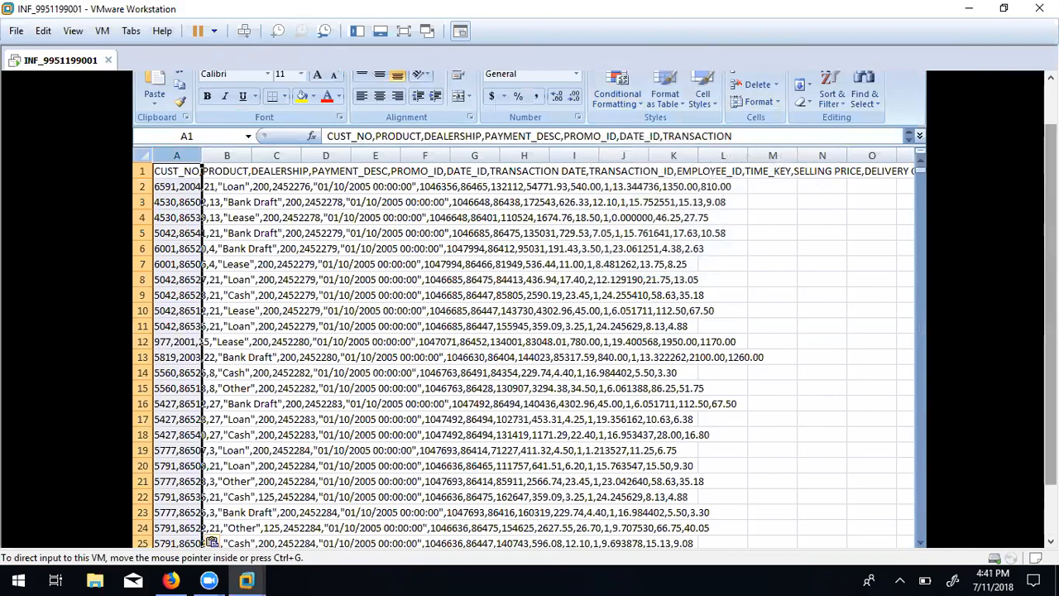
pyautogui.moveTo(1050, 248); pyautogui.dragTo(1050, 203)
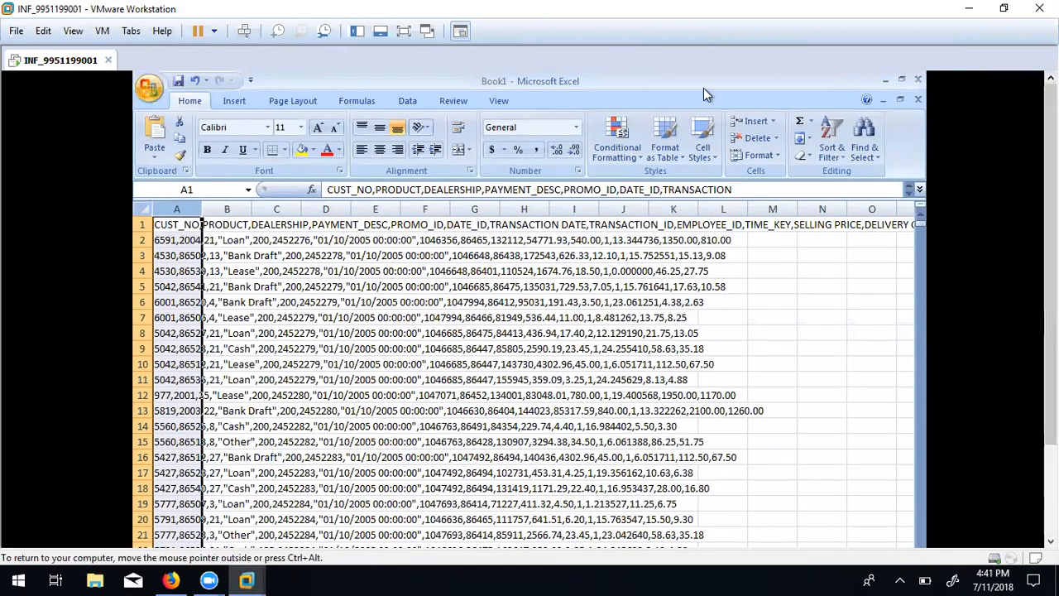
pyautogui.click(408, 100)
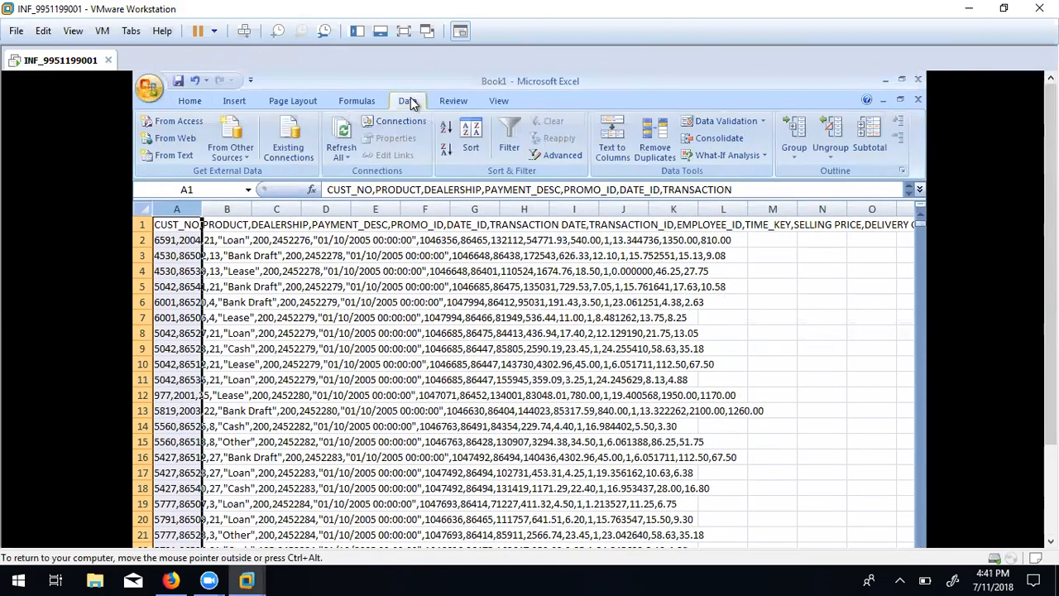
# Split the pasted sales_transactions records into separate columns at commas with Text to Columns.
pyautogui.click(604, 153)
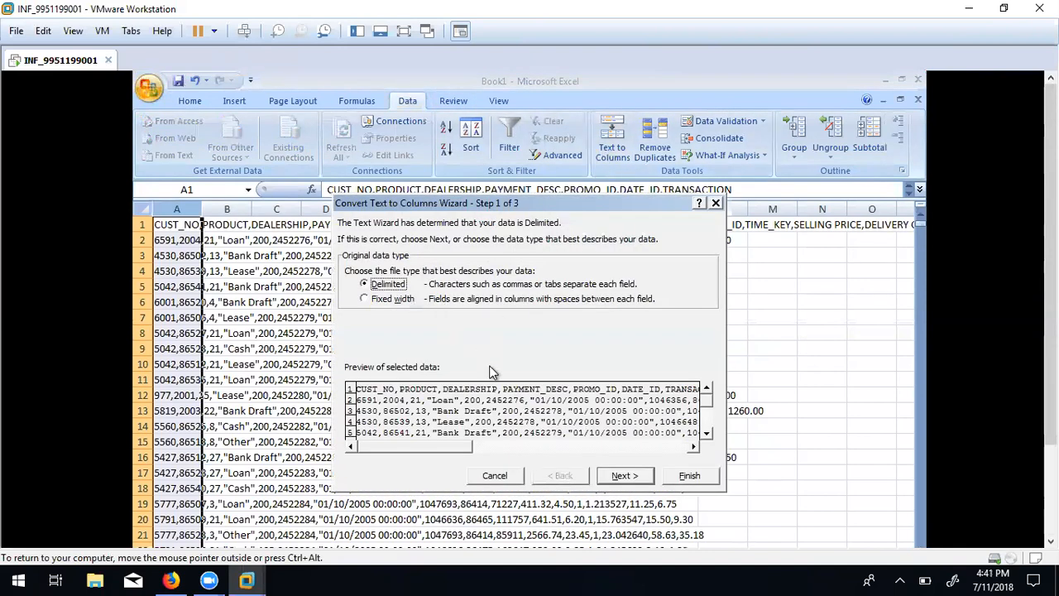
pyautogui.click(622, 475)
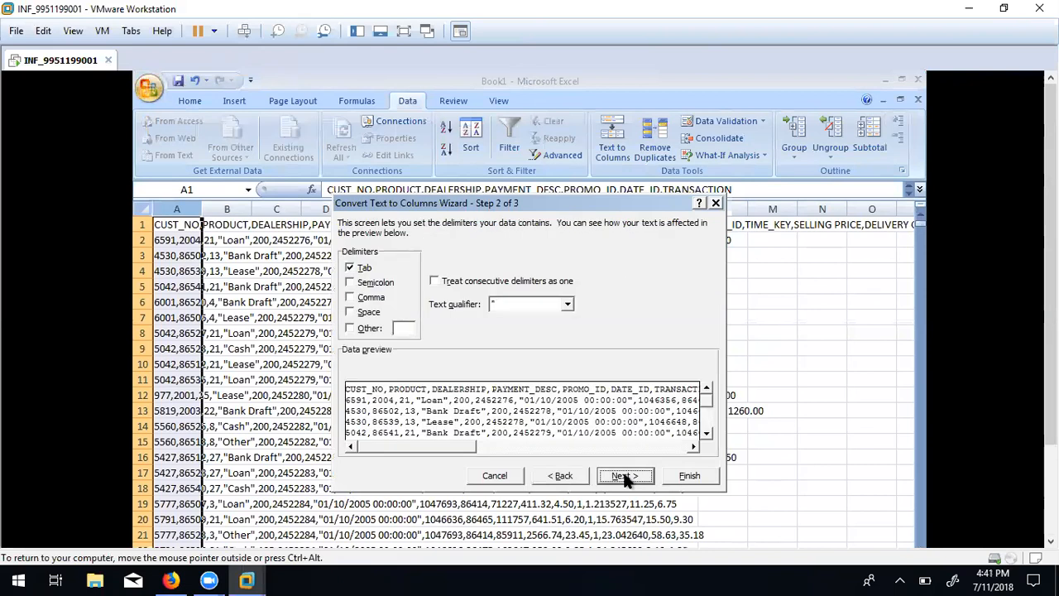
pyautogui.click(366, 299)
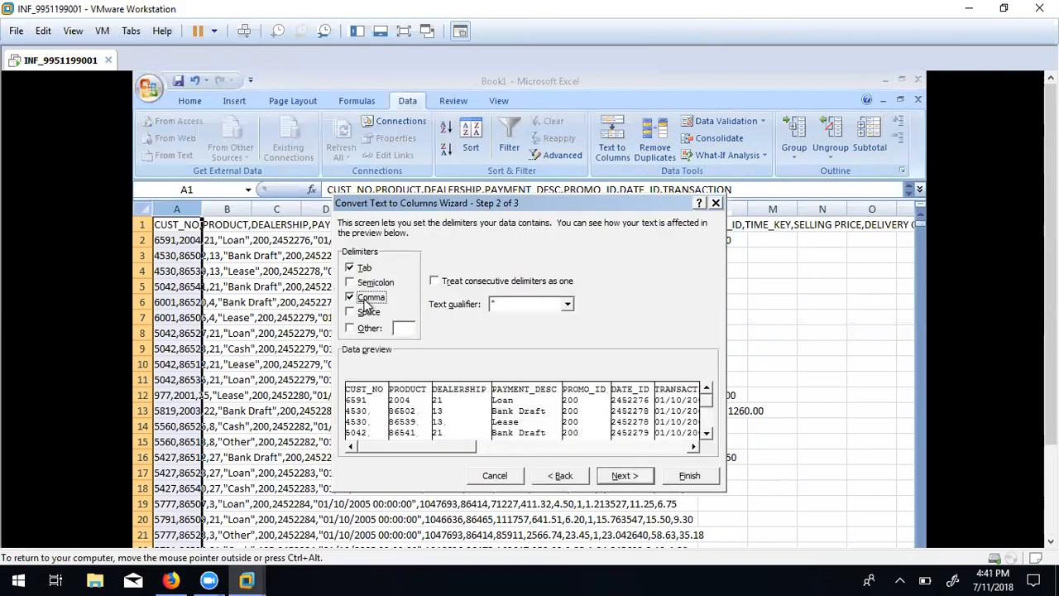
pyautogui.click(622, 476)
pyautogui.click(707, 484)
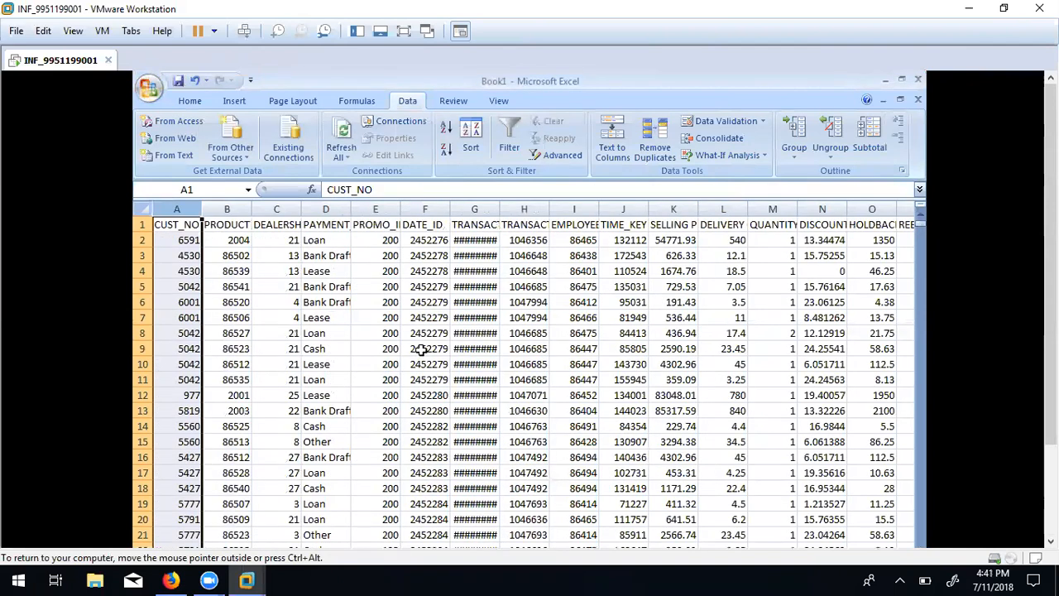
# Auto-fit all columns and select the PRODUCT column, which counts 5476 filled cells.
pyautogui.click(425, 351)
pyautogui.click(140, 209)
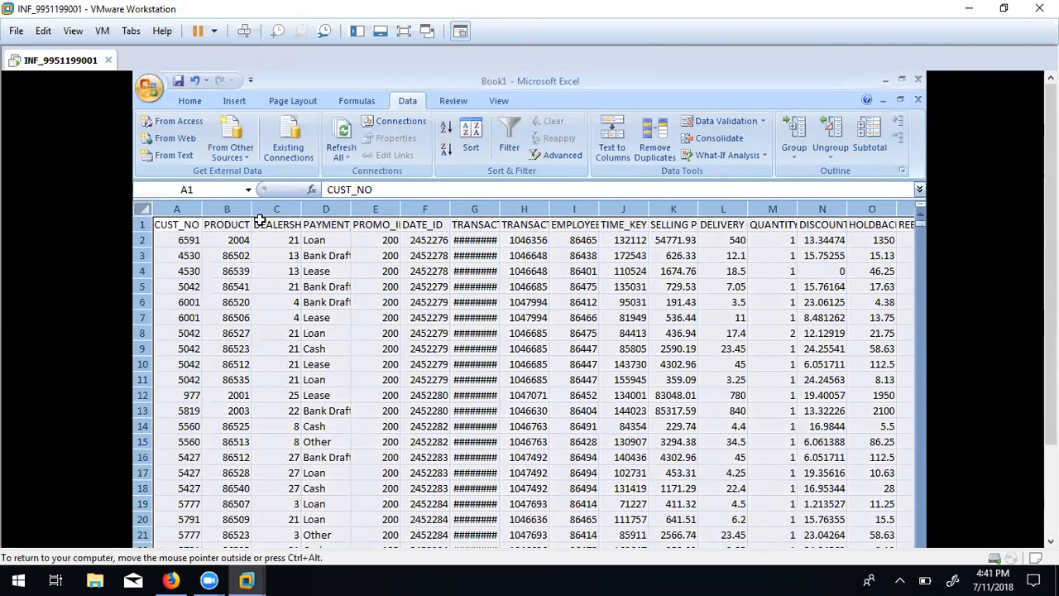
pyautogui.doubleClick(249, 209)
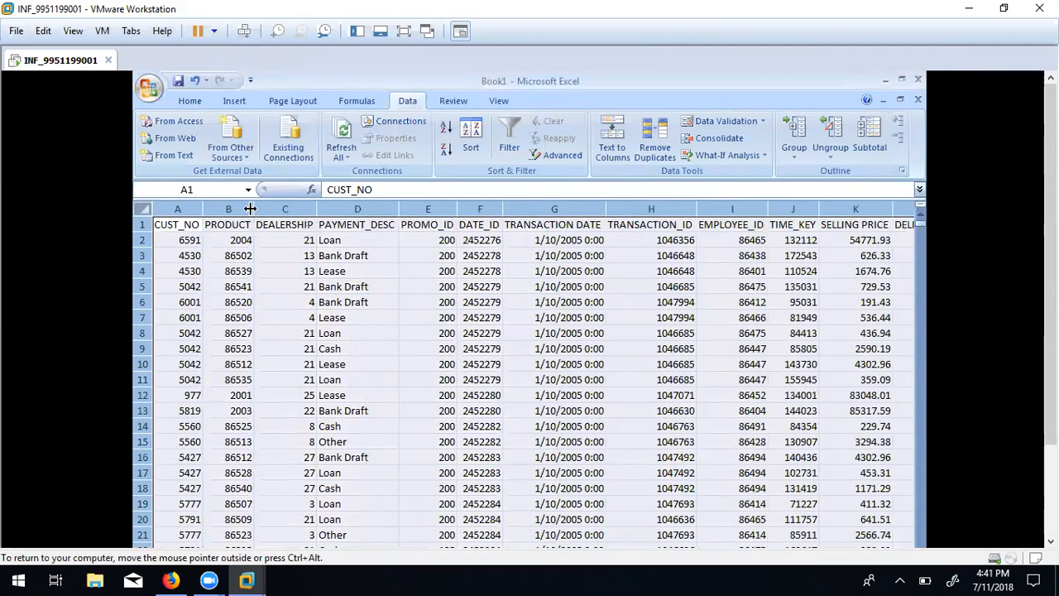
pyautogui.click(402, 285)
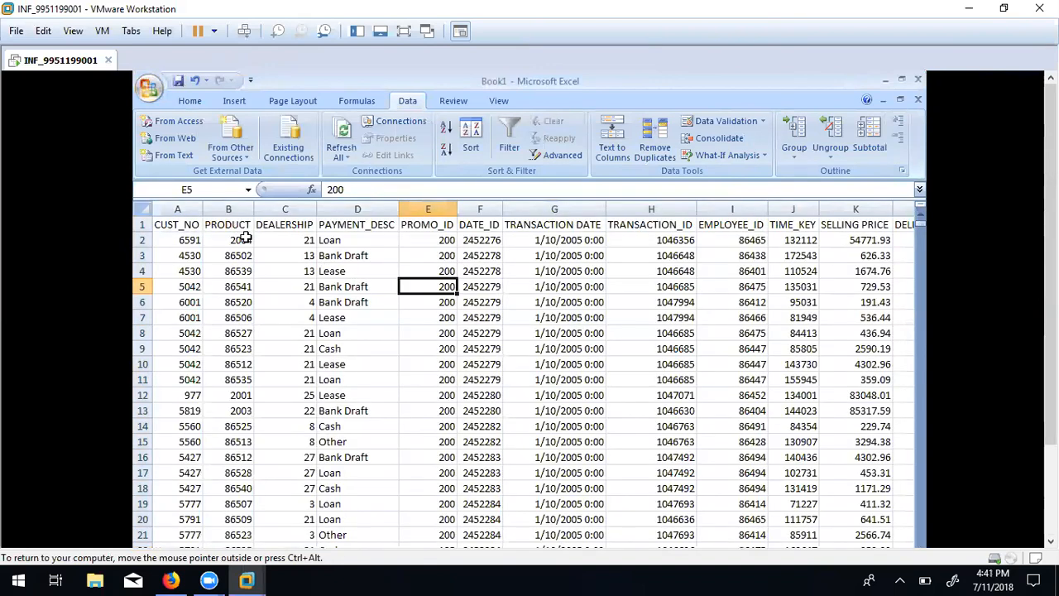
pyautogui.click(242, 238)
pyautogui.click(239, 209)
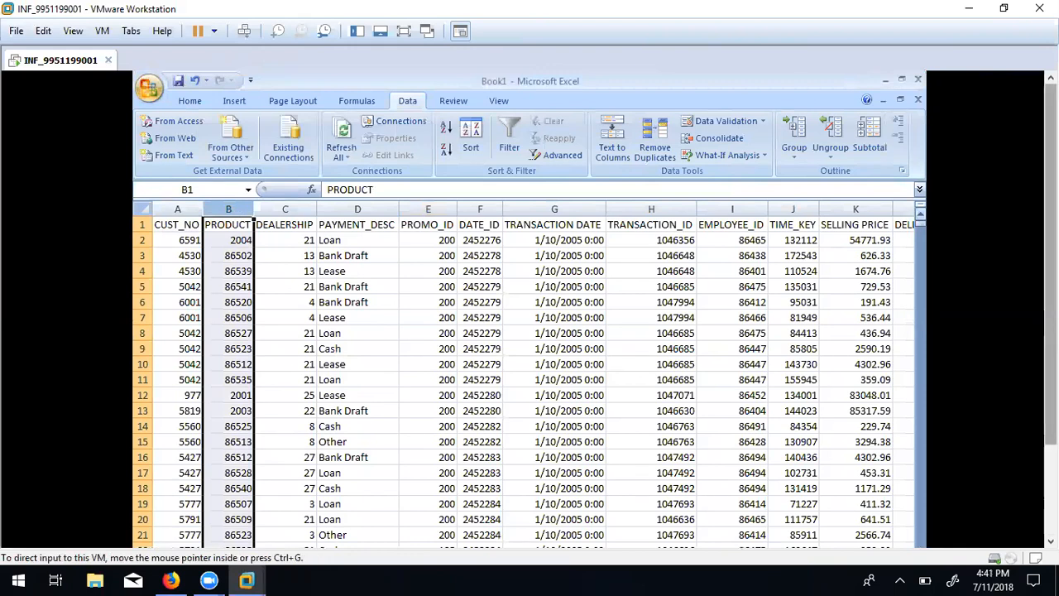
pyautogui.moveTo(1050, 265); pyautogui.dragTo(1050, 357)
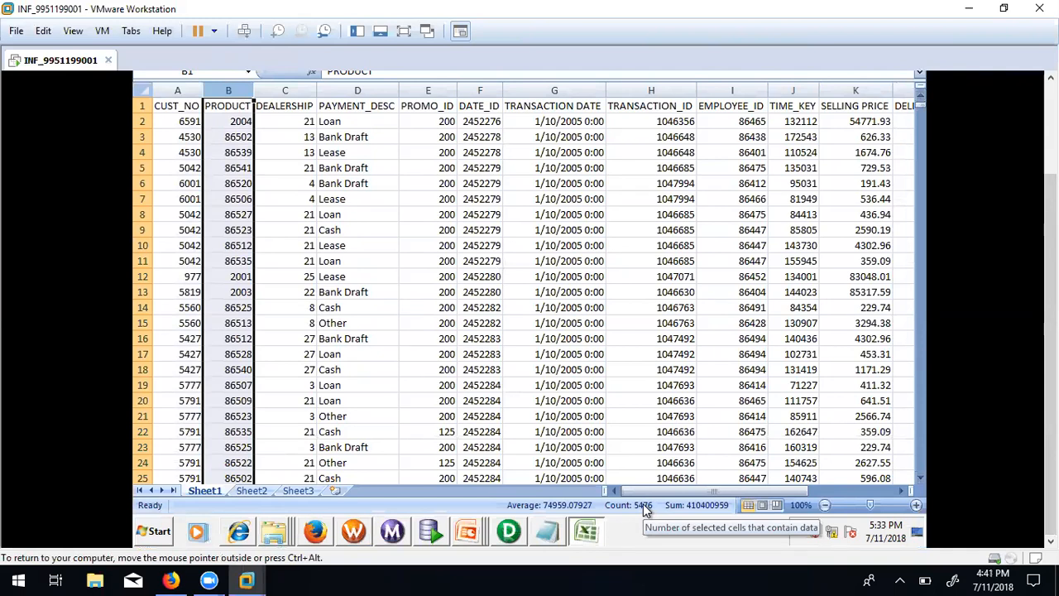
pyautogui.moveTo(639, 490); pyautogui.dragTo(640, 494)
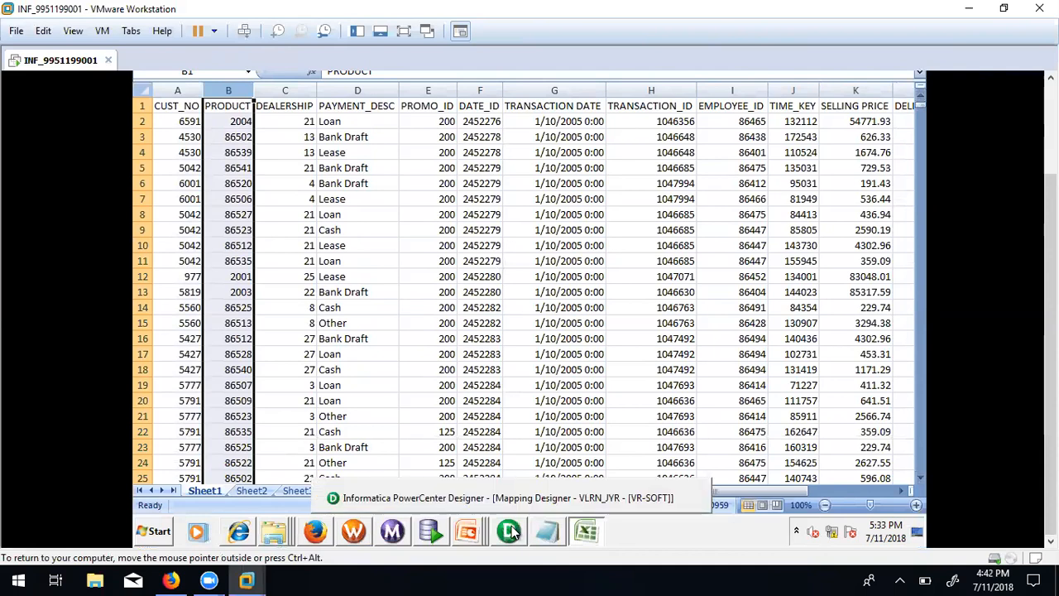
# On the oracle_tgt worksheet, run select * from STG_PRODUCT, which fails with a socket write IO Error.
pyautogui.click(430, 534)
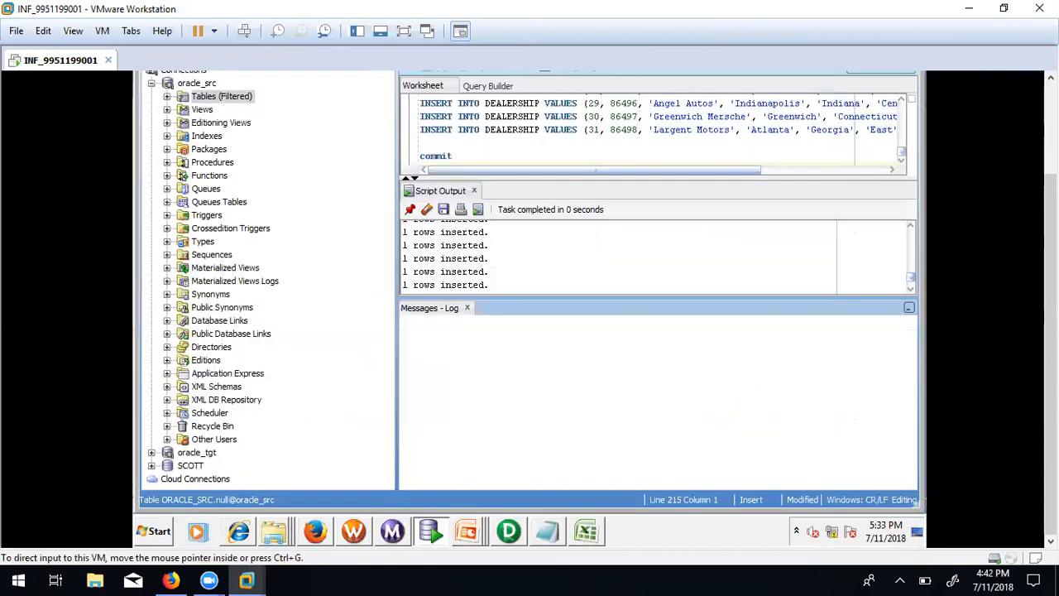
pyautogui.click(579, 144)
pyautogui.moveTo(1051, 330); pyautogui.dragTo(1051, 239)
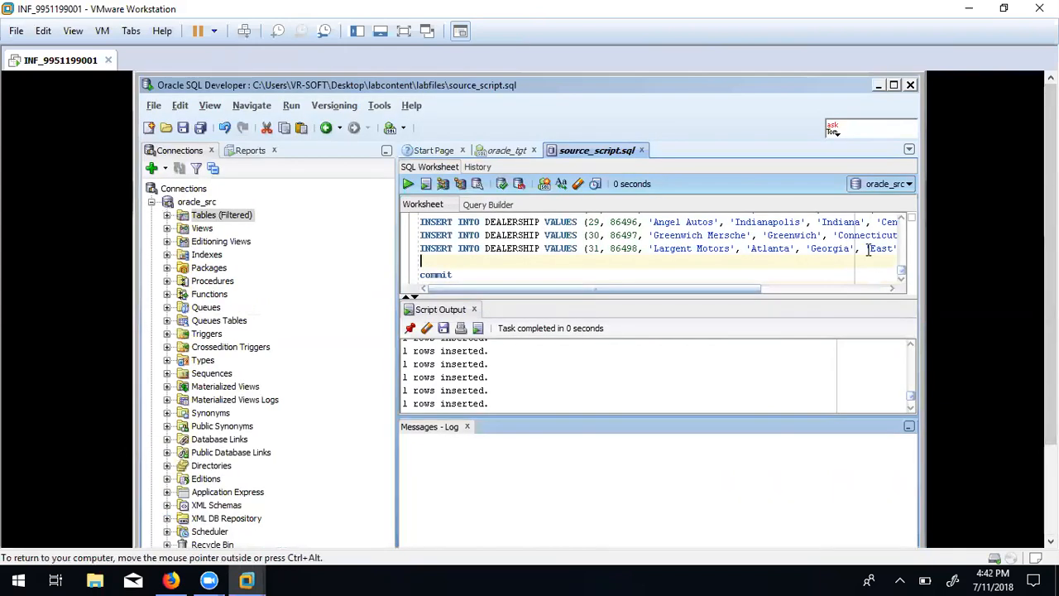
pyautogui.click(497, 154)
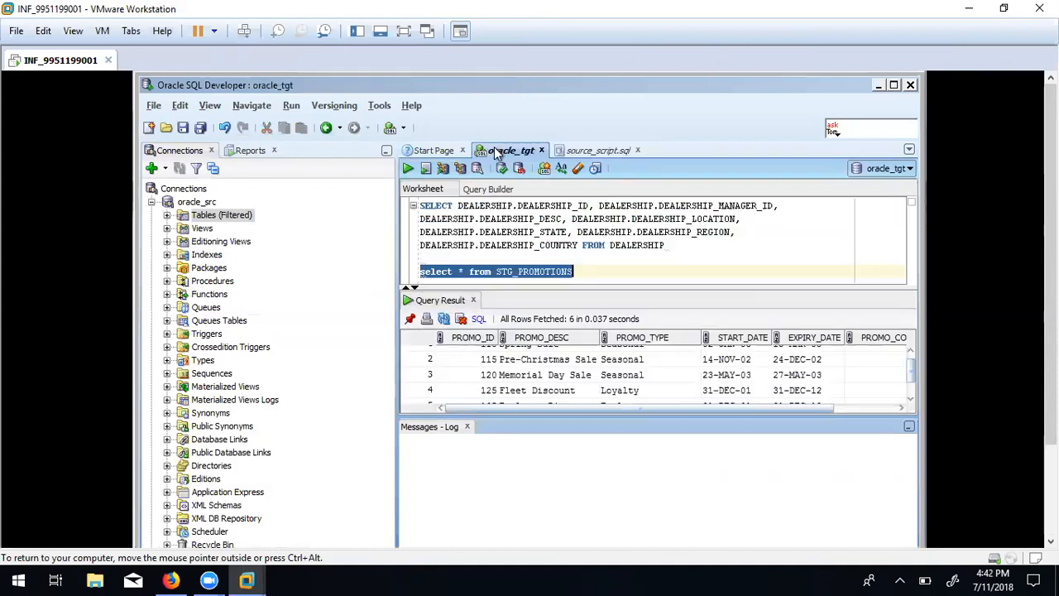
pyautogui.click(598, 272)
pyautogui.press('BackSpace')
pyautogui.press('BackSpace')
pyautogui.press('BackSpace')
pyautogui.press('BackSpace')
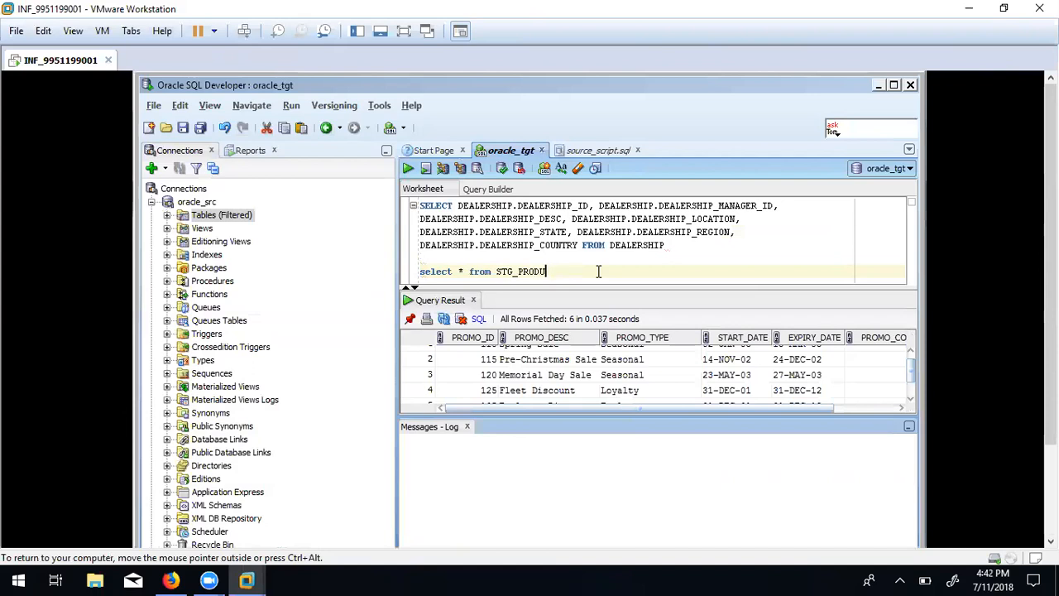
pyautogui.hotkey('shift', 'Home')
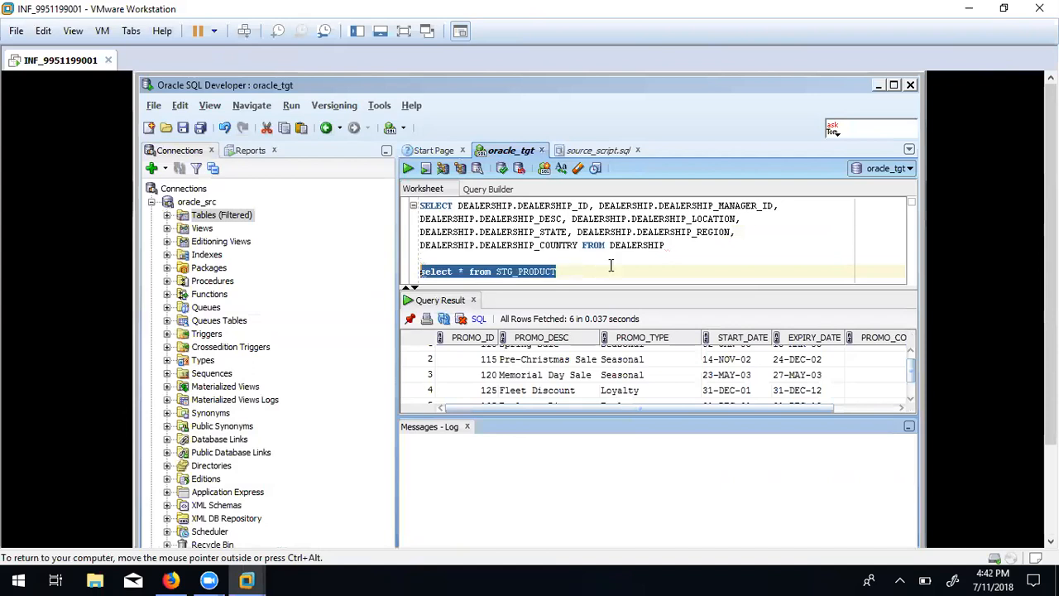
pyautogui.click(408, 168)
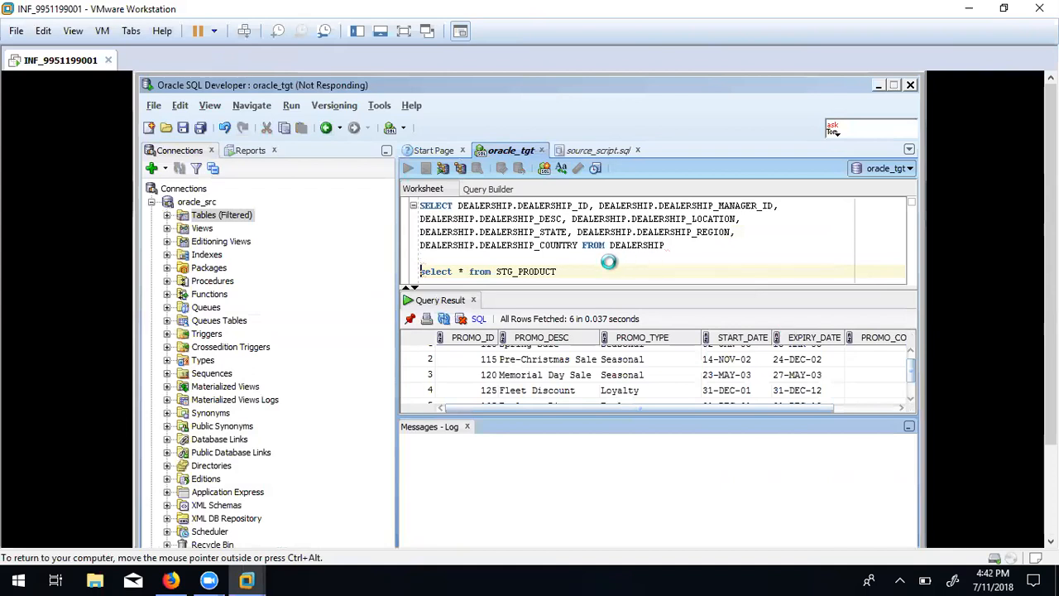
# Check the lab slide presentation, then return to SQL Developer and deselect the query line.
pyautogui.moveTo(1051, 242); pyautogui.dragTo(1051, 335)
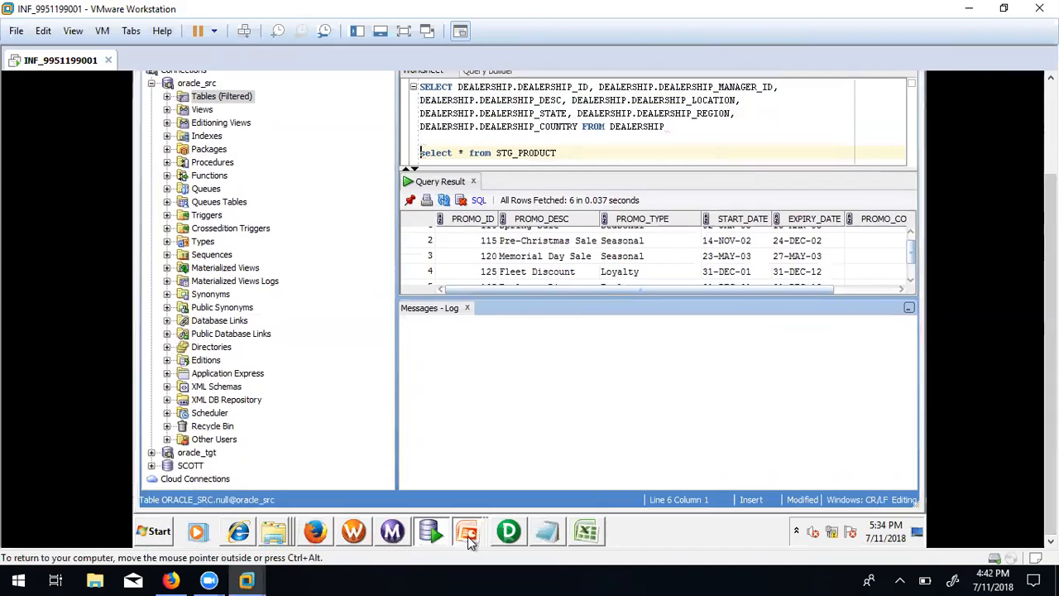
pyautogui.click(468, 538)
pyautogui.click(422, 498)
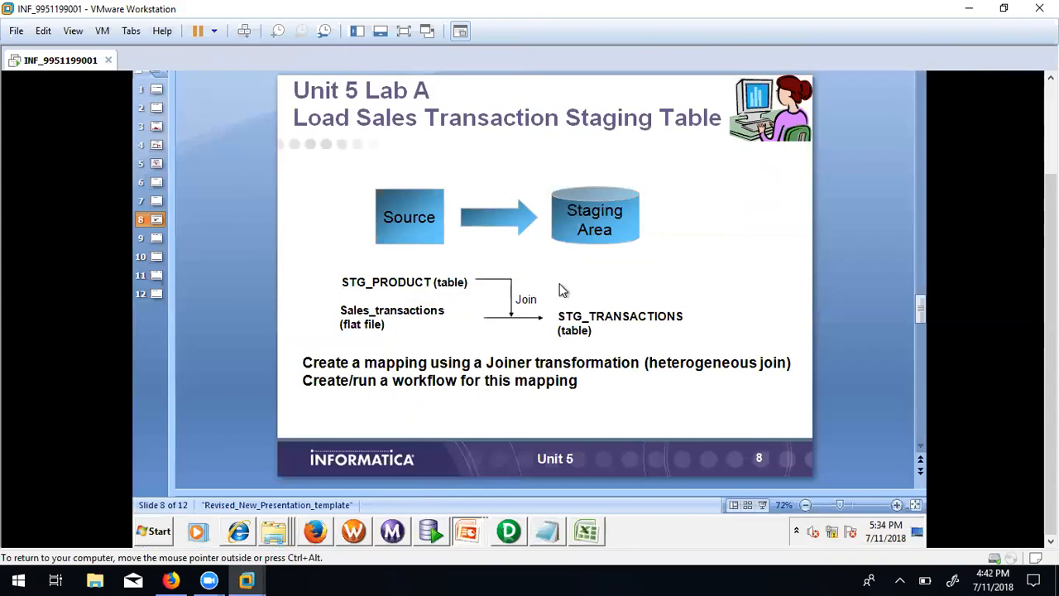
pyautogui.click(433, 527)
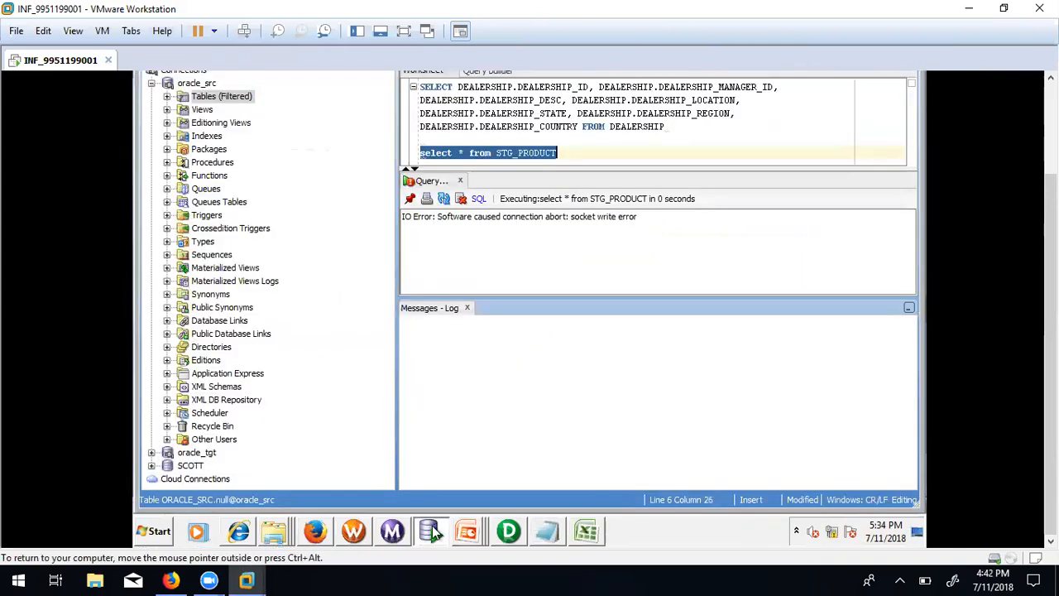
pyautogui.click(582, 155)
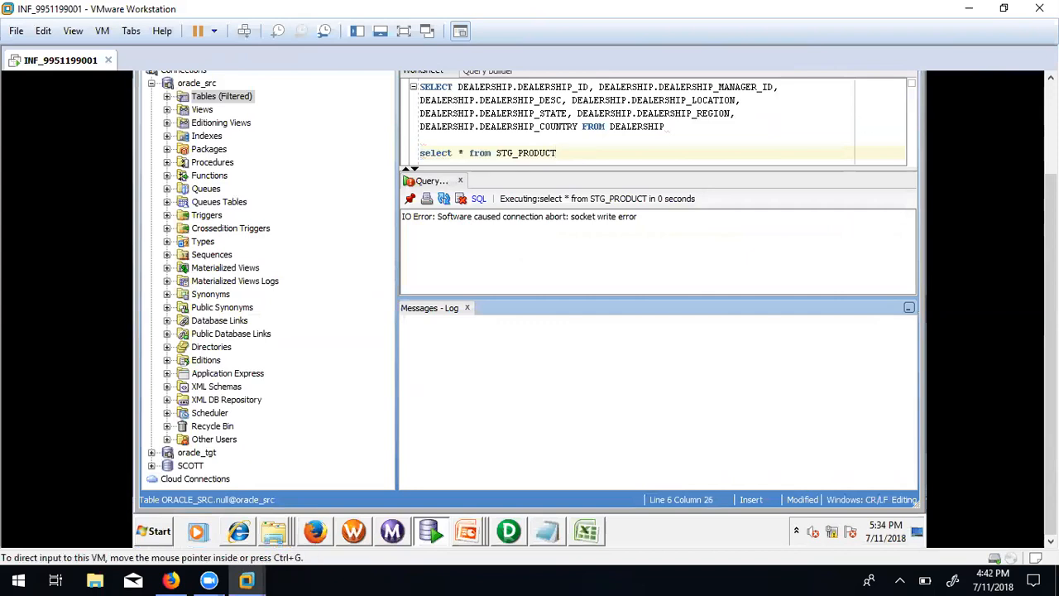
pyautogui.moveTo(1050, 281); pyautogui.dragTo(1051, 193)
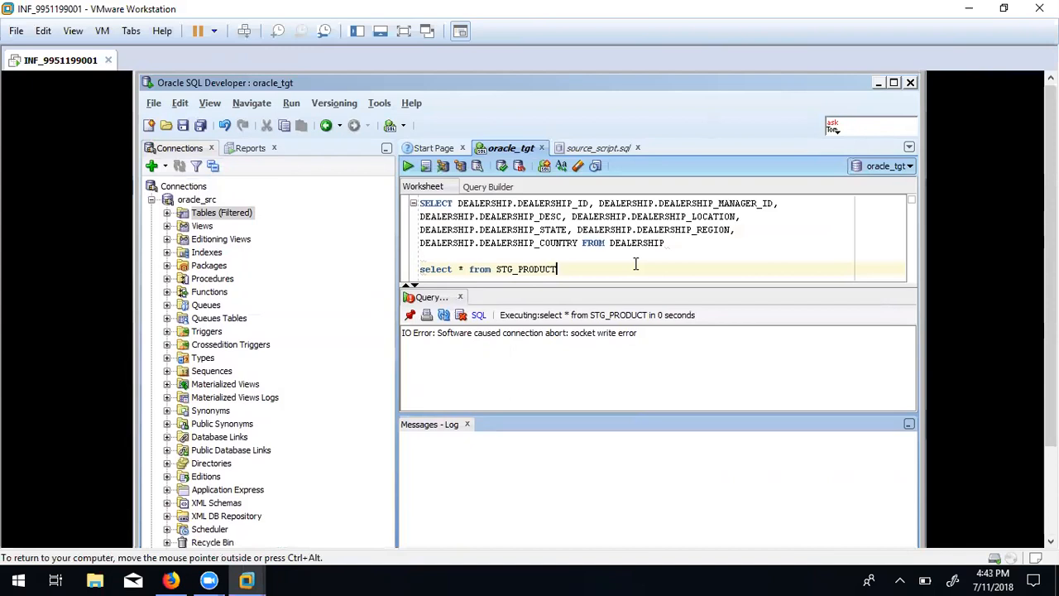
# Collapse oracle_src, expand oracle_tgt, and rerun the STG_PRODUCT query with oracle_tgt as the connection.
pyautogui.click(192, 201)
pyautogui.click(151, 200)
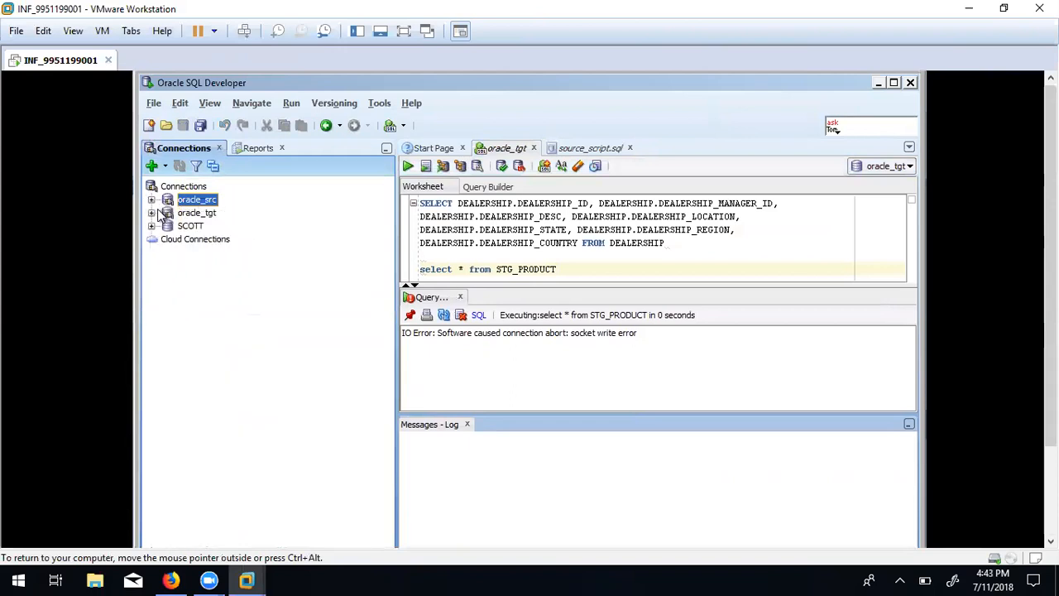
pyautogui.click(151, 213)
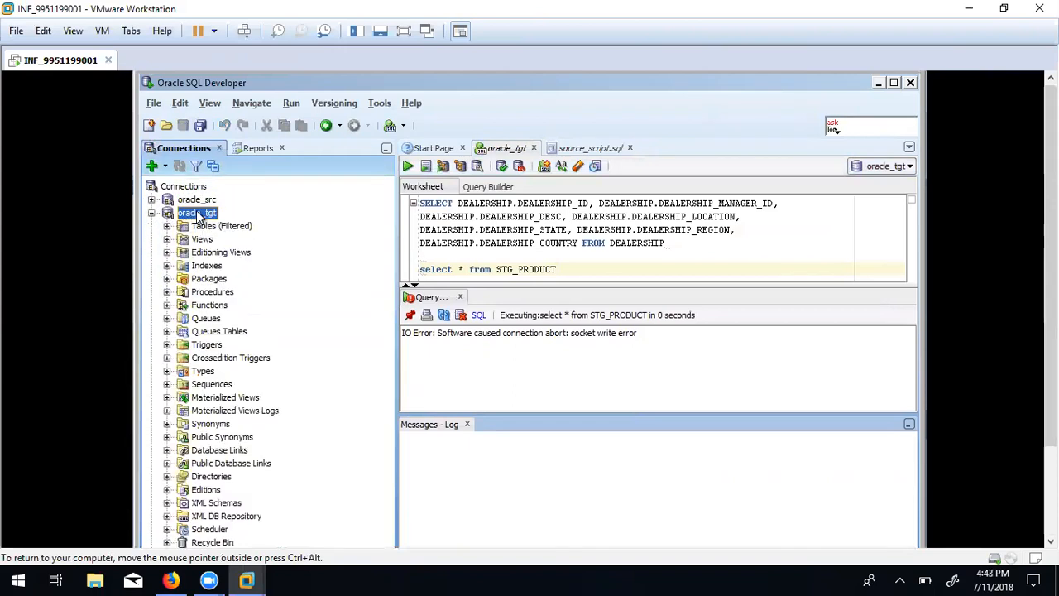
pyautogui.click(577, 269)
pyautogui.moveTo(577, 269); pyautogui.dragTo(419, 269)
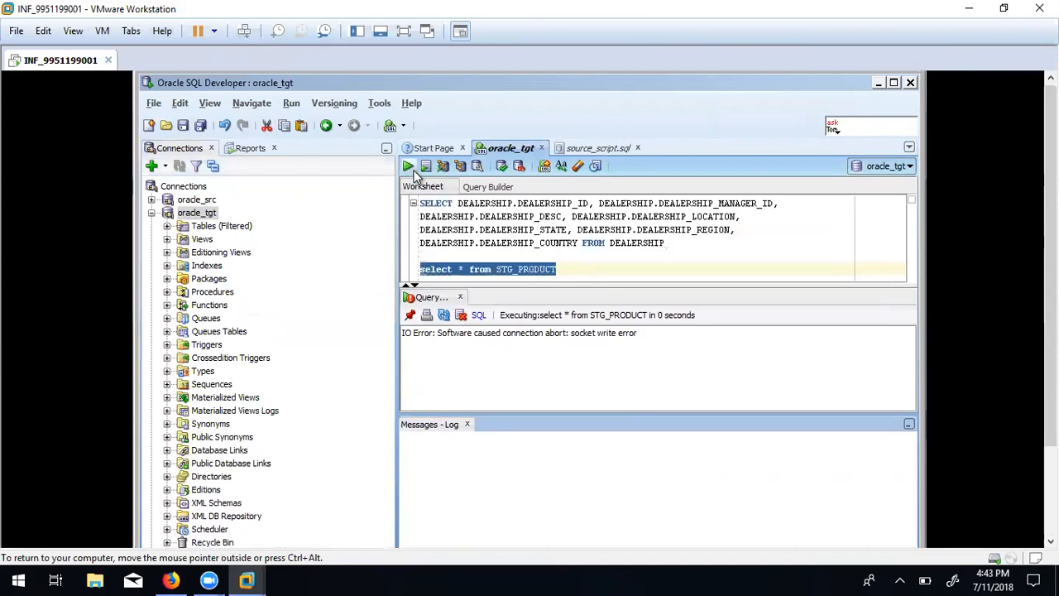
pyautogui.click(872, 165)
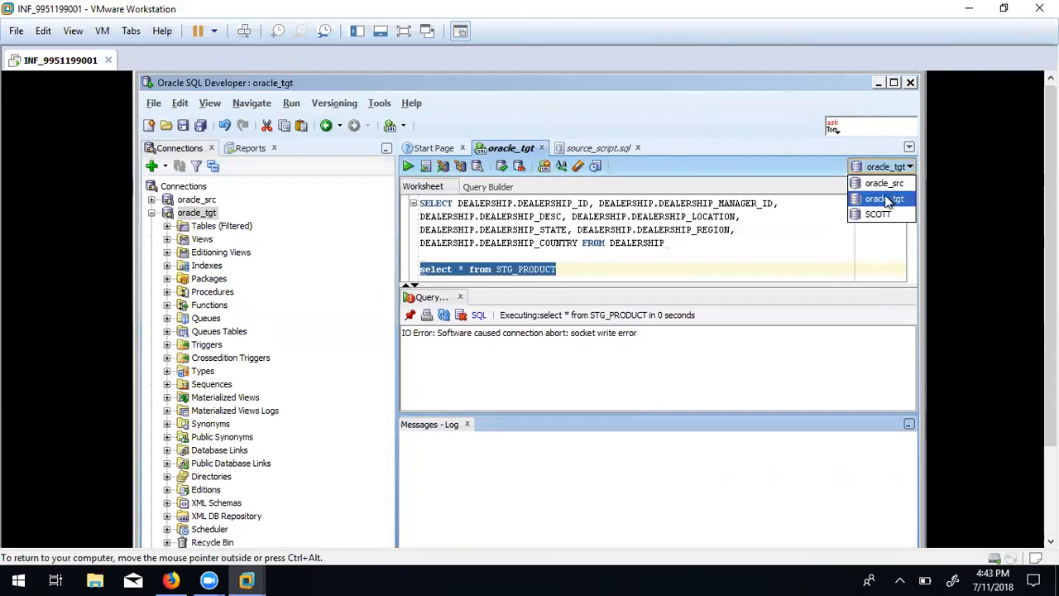
pyautogui.click(885, 198)
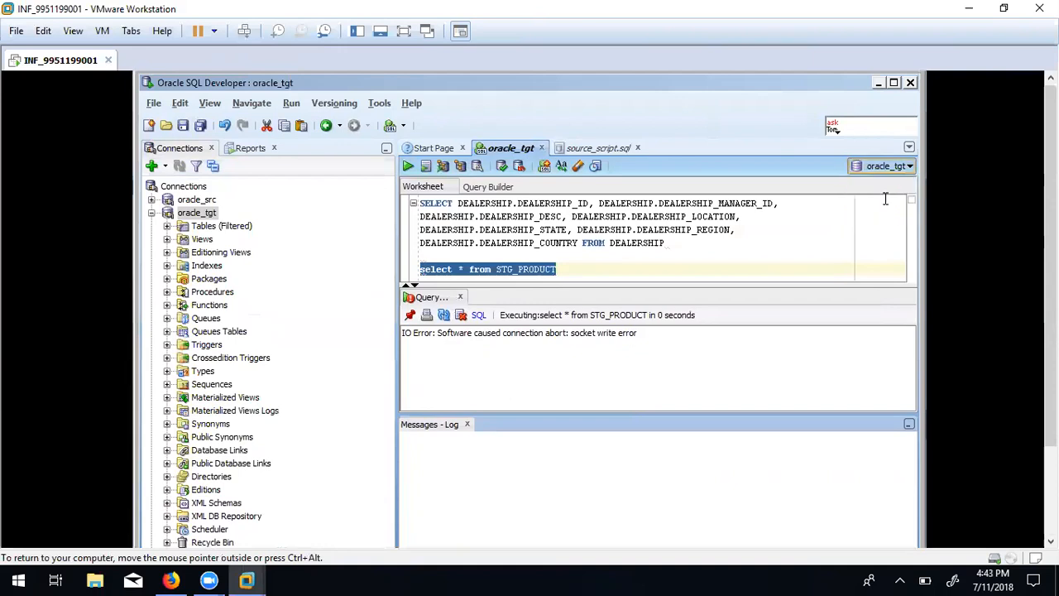
pyautogui.click(627, 264)
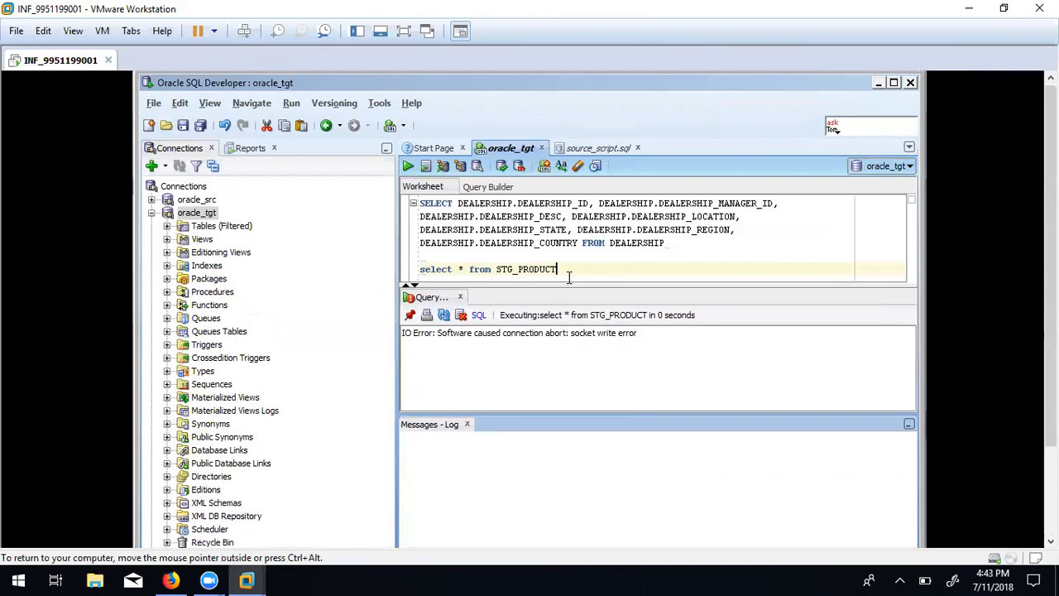
pyautogui.moveTo(556, 268); pyautogui.dragTo(406, 270)
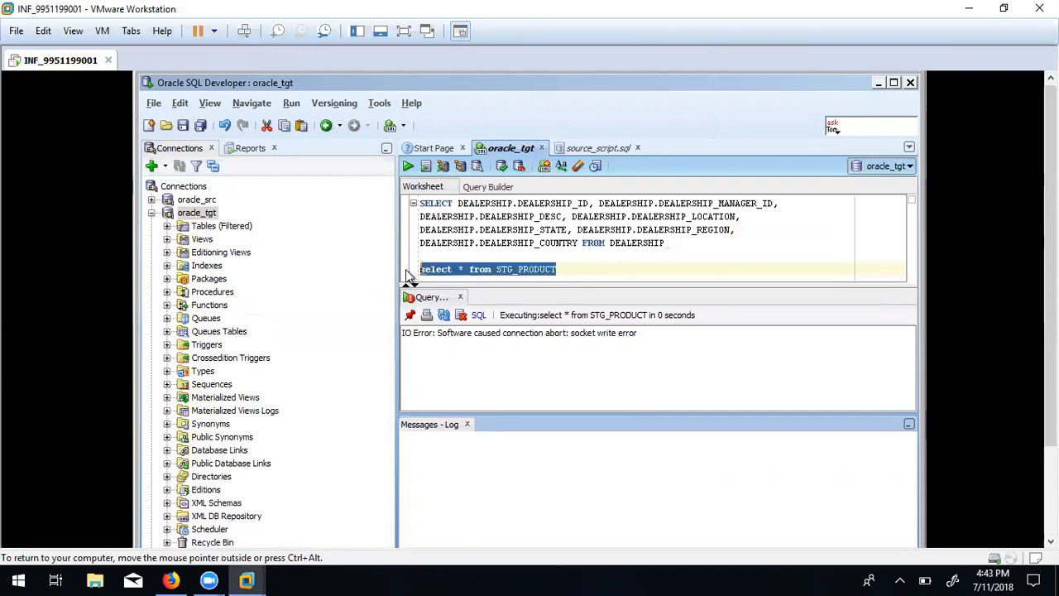
pyautogui.hotkey('ctrl', 'Return')
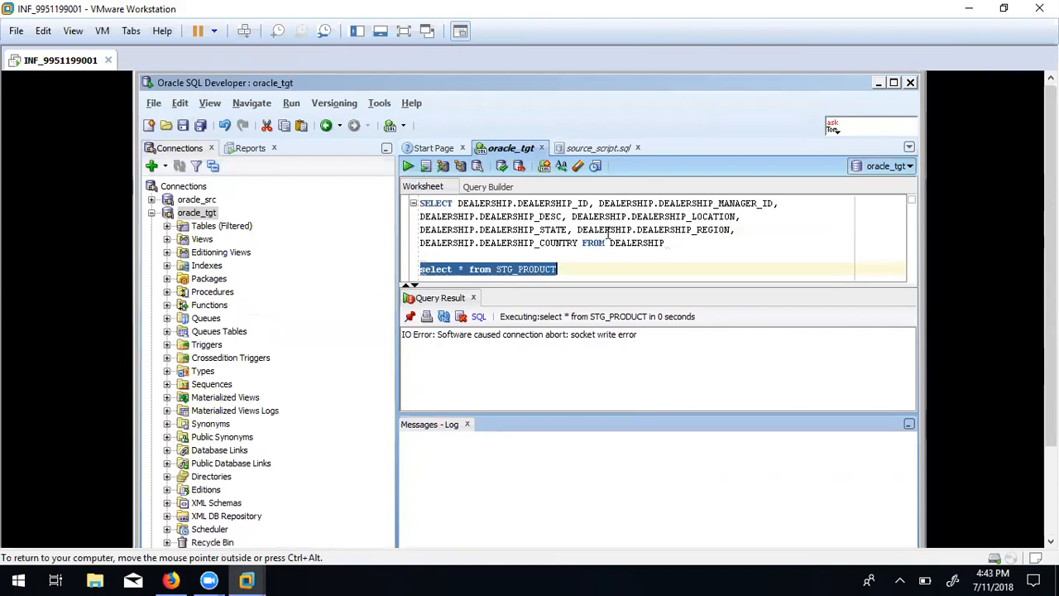
# Switch the worksheet connection to oracle_src, rerun the STG_PRODUCT query, and close SQL Developer.
pyautogui.click(900, 168)
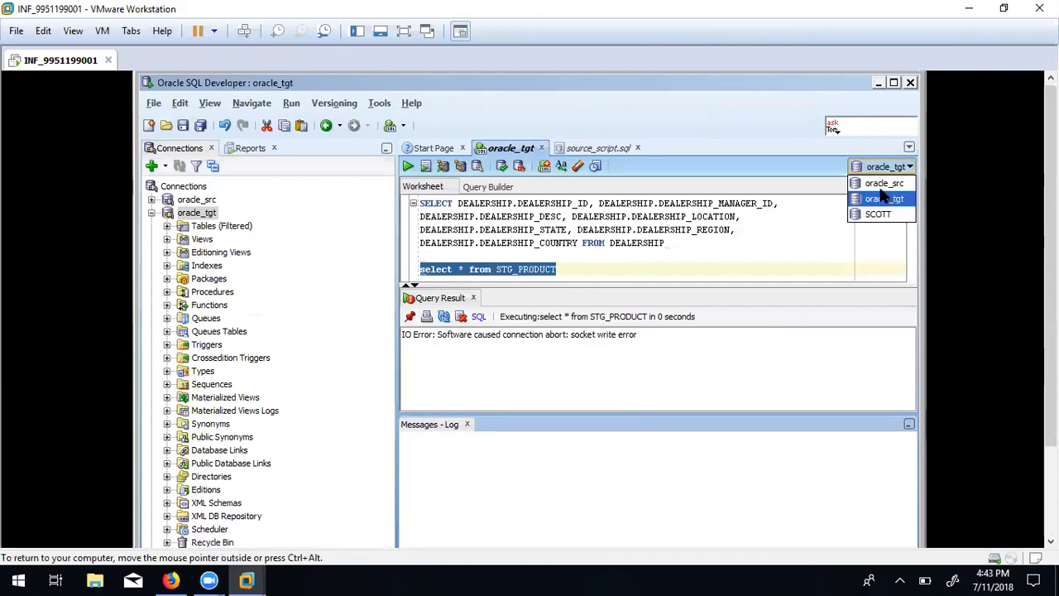
pyautogui.click(881, 182)
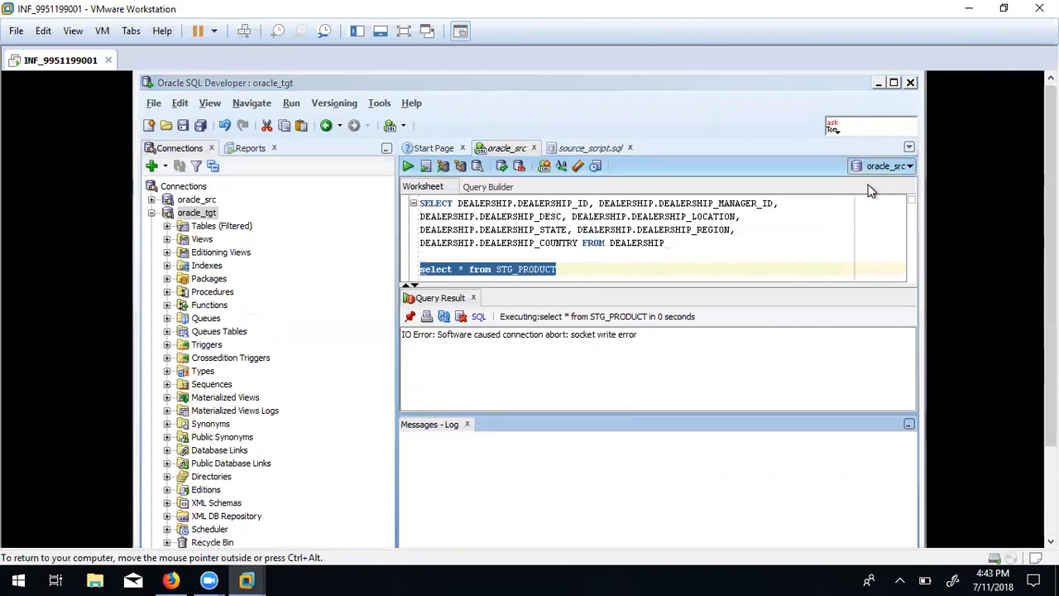
pyautogui.click(407, 166)
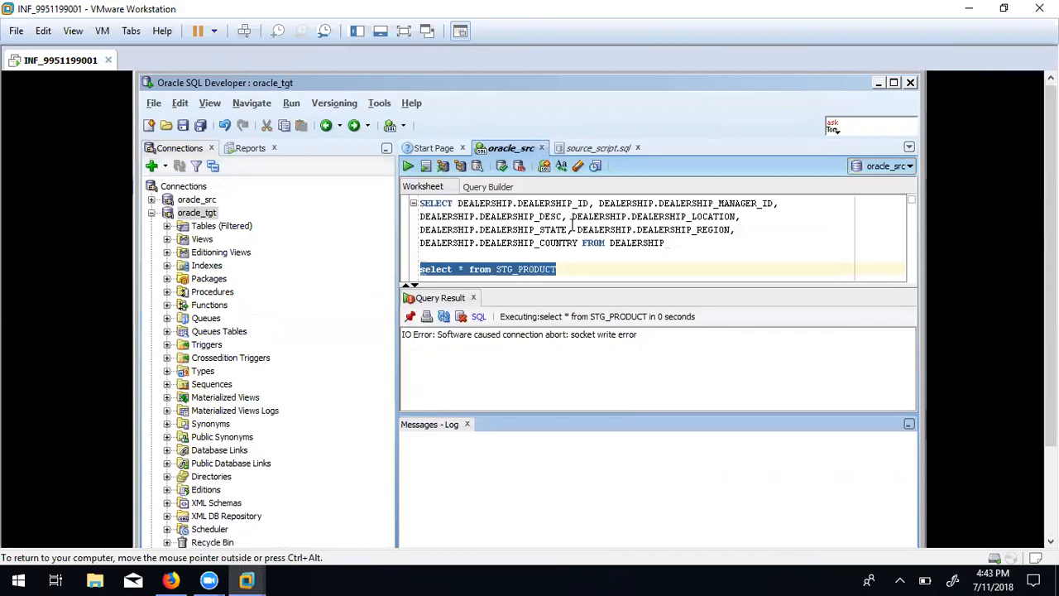
pyautogui.click(561, 268)
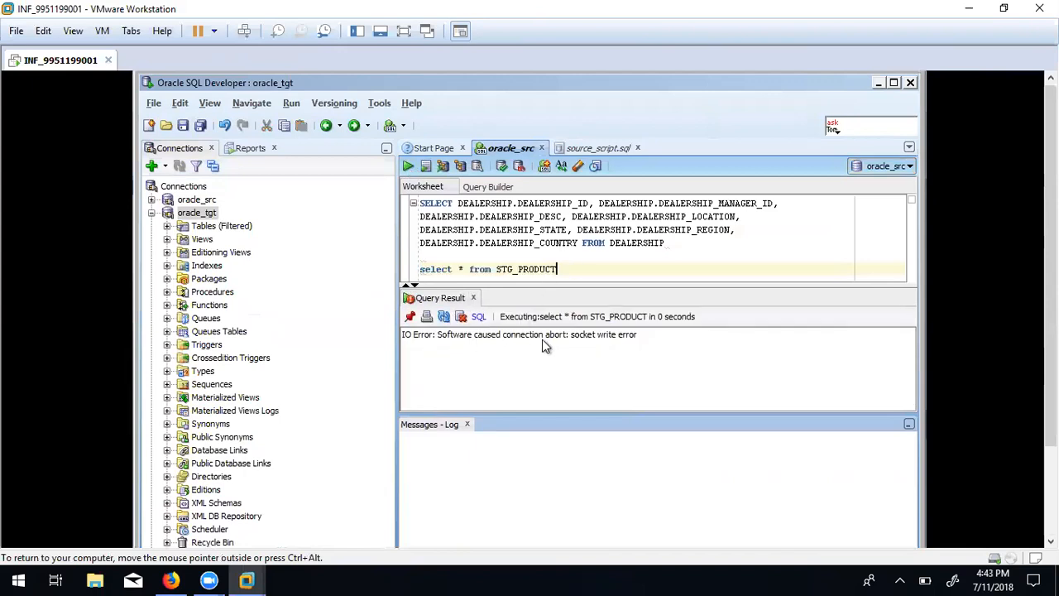
pyautogui.click(910, 84)
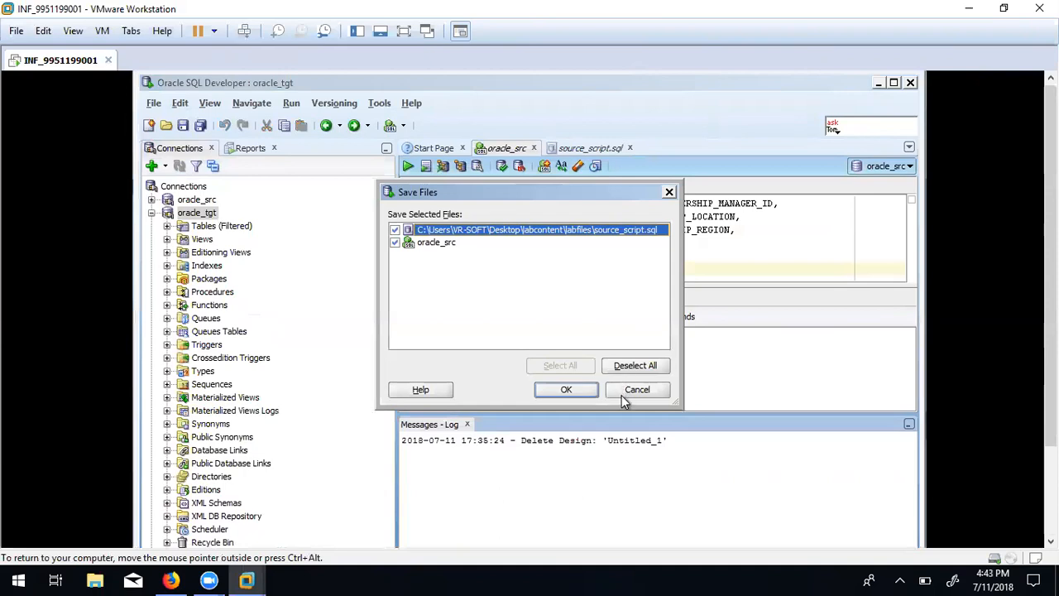
# Cancel the Save Files prompt without saving source_script.sql or the oracle_src connection.
pyautogui.click(578, 387)
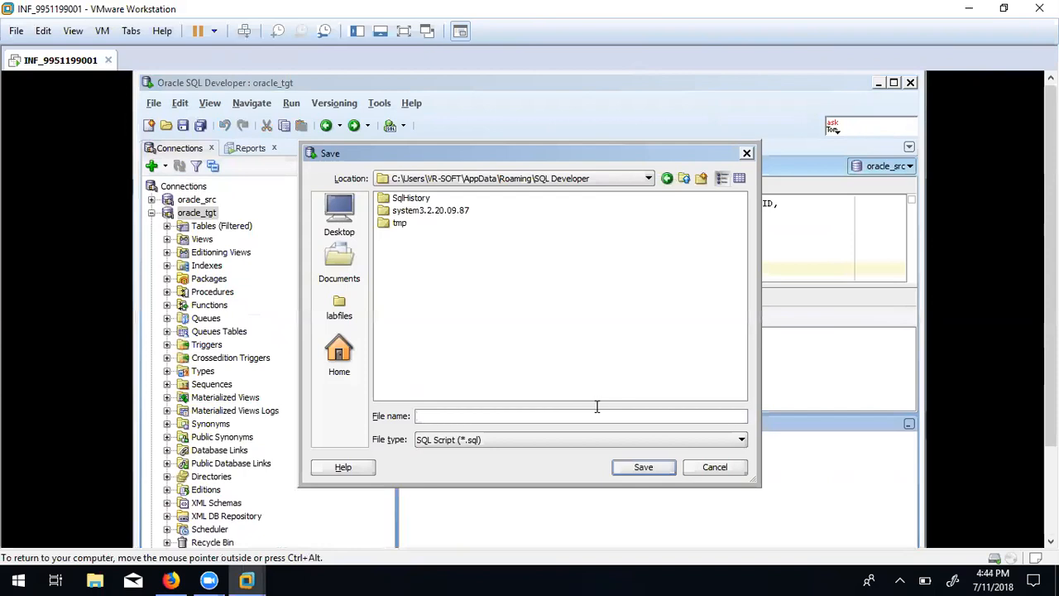
pyautogui.click(697, 467)
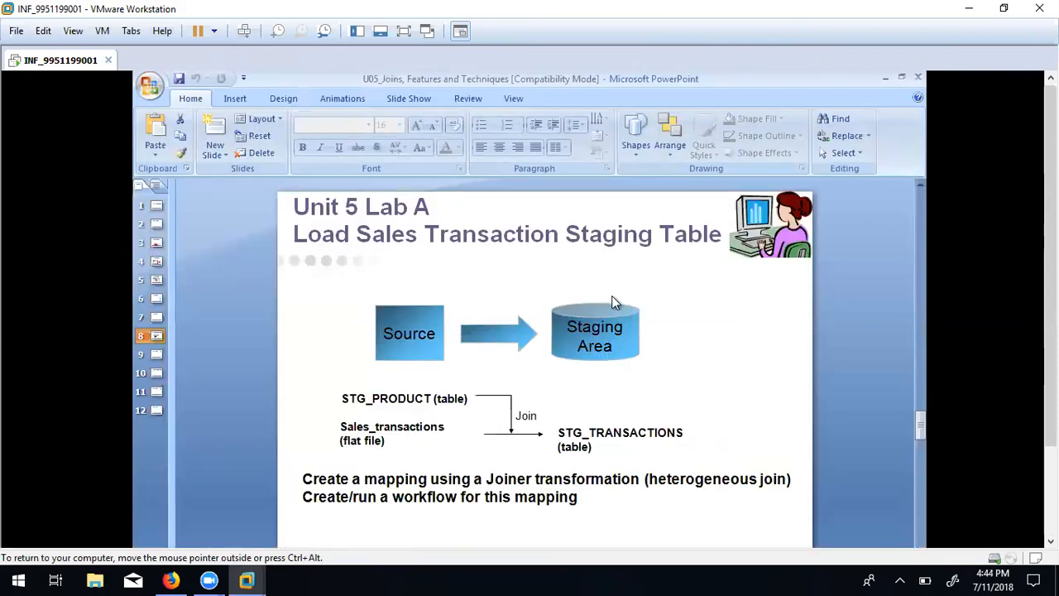
pyautogui.moveTo(1050, 290); pyautogui.dragTo(1050, 379)
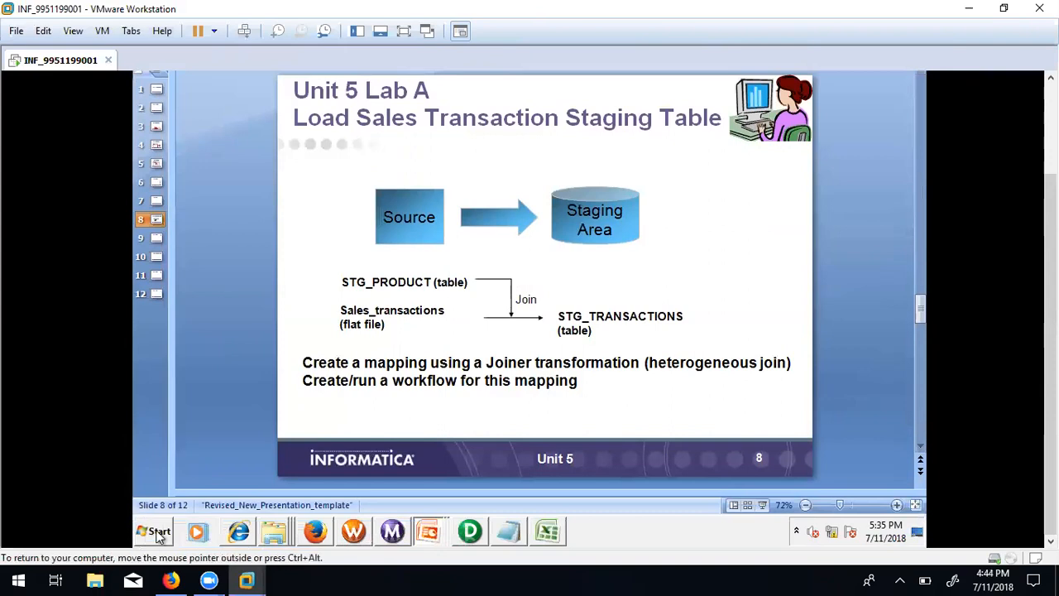
# Relaunch SQL Developer from the desktop icon and bring the Excel sales_transactions sheet forward.
pyautogui.click(917, 534)
pyautogui.click(921, 532)
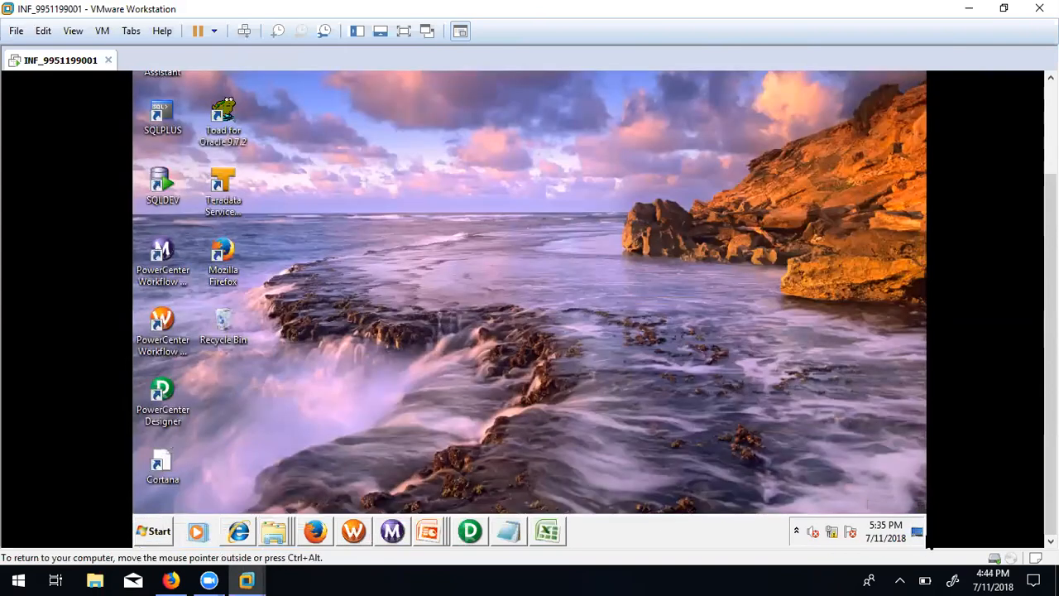
pyautogui.click(157, 183)
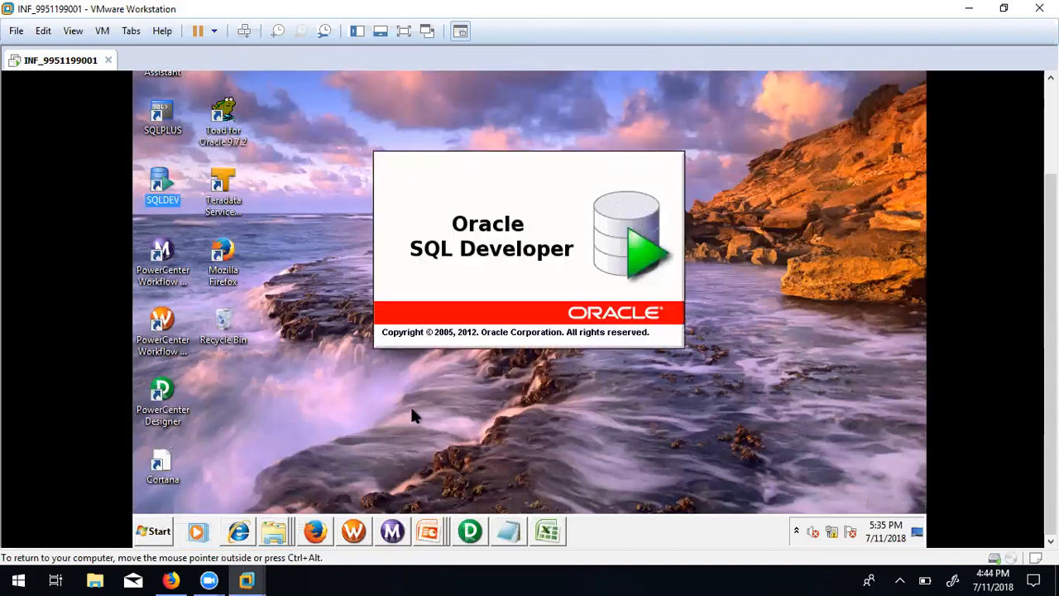
pyautogui.click(544, 530)
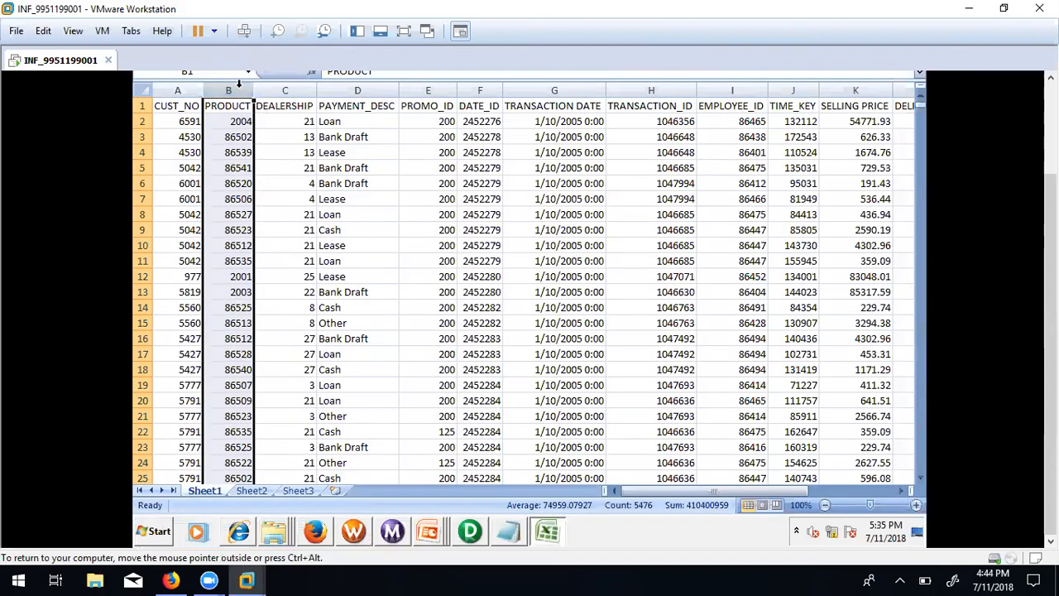
# Copy the PRODUCT column into Sheet2 column A and run Remove Duplicates, leaving 48 unique product numbers.
pyautogui.hotkey('ctrl', 'c')
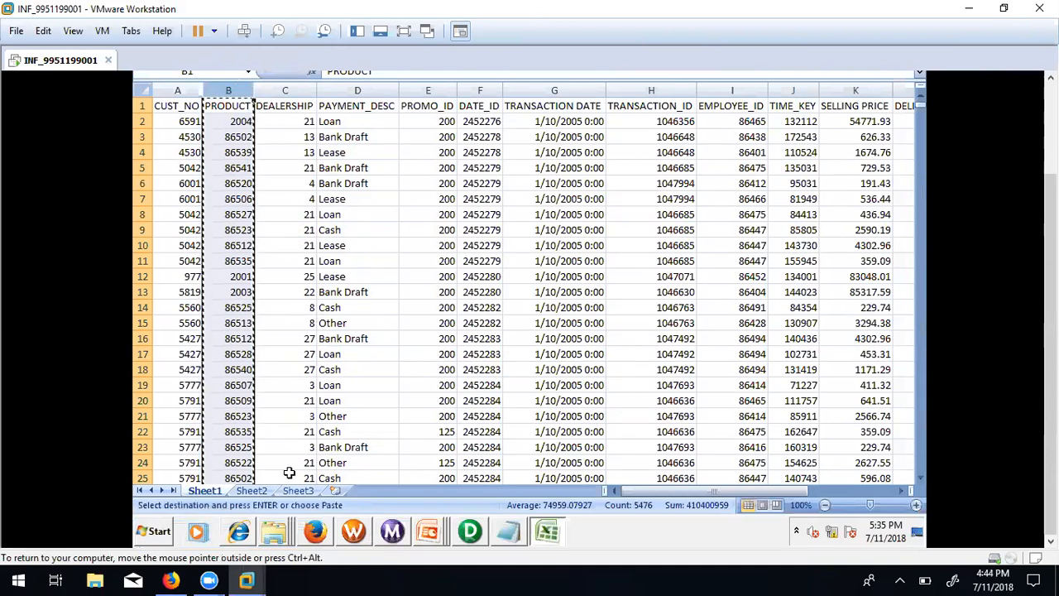
pyautogui.click(265, 493)
pyautogui.hotkey('ctrl', 'v')
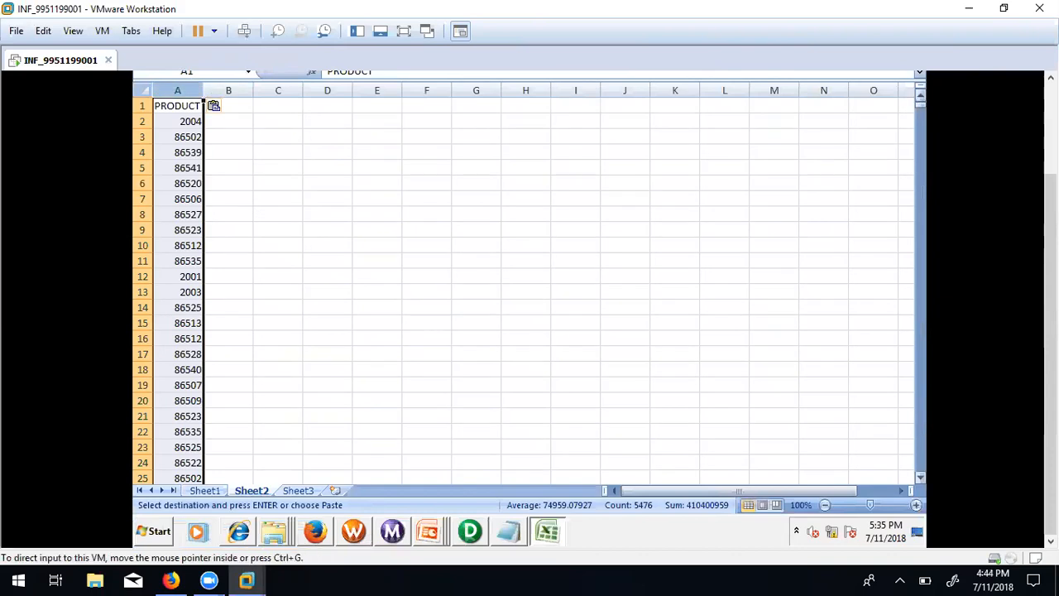
pyautogui.moveTo(1050, 334); pyautogui.dragTo(1051, 244)
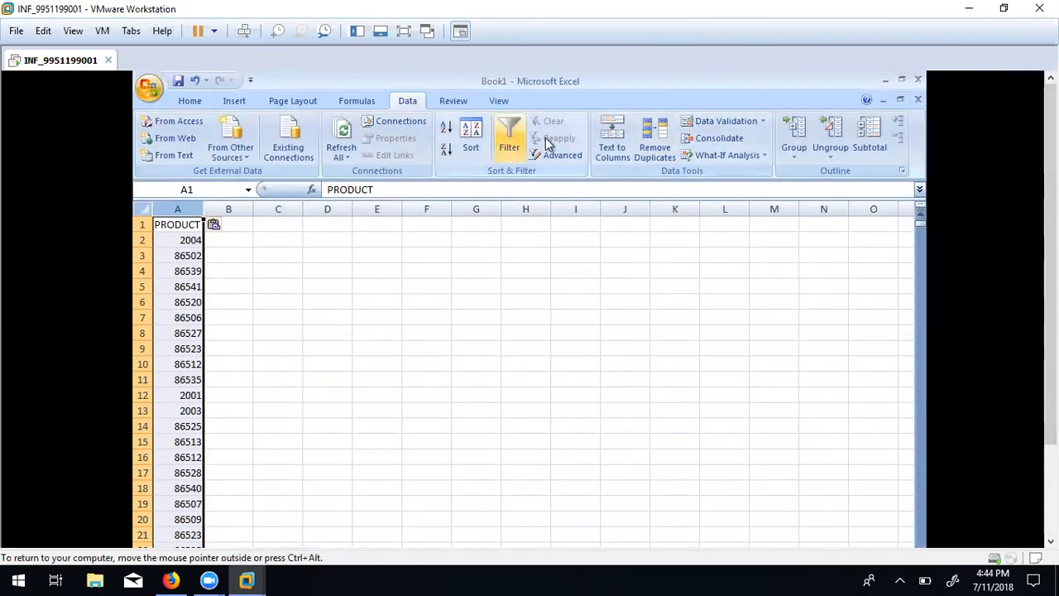
pyautogui.click(646, 144)
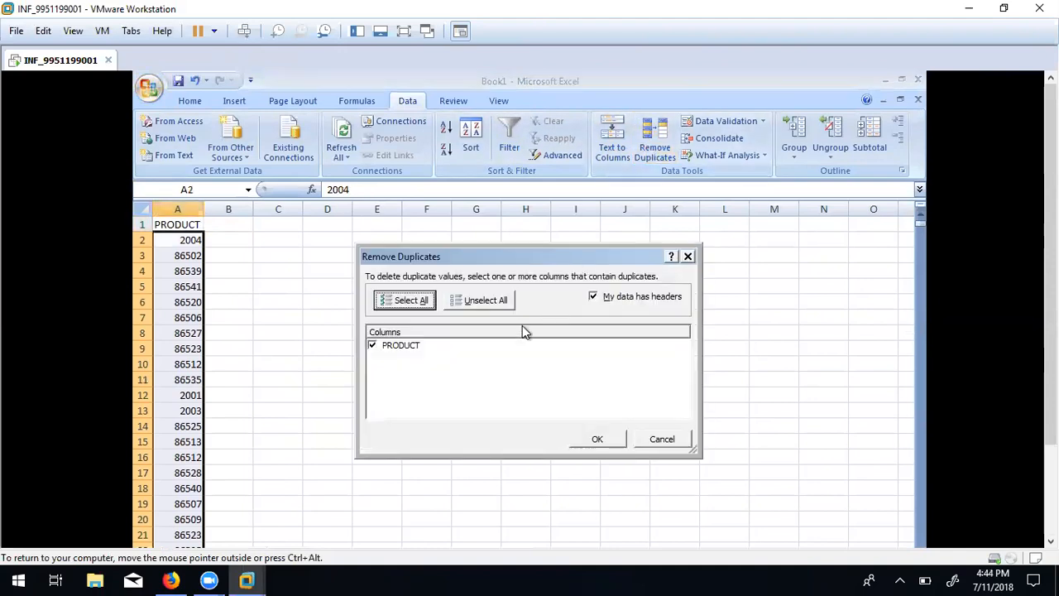
pyautogui.click(591, 439)
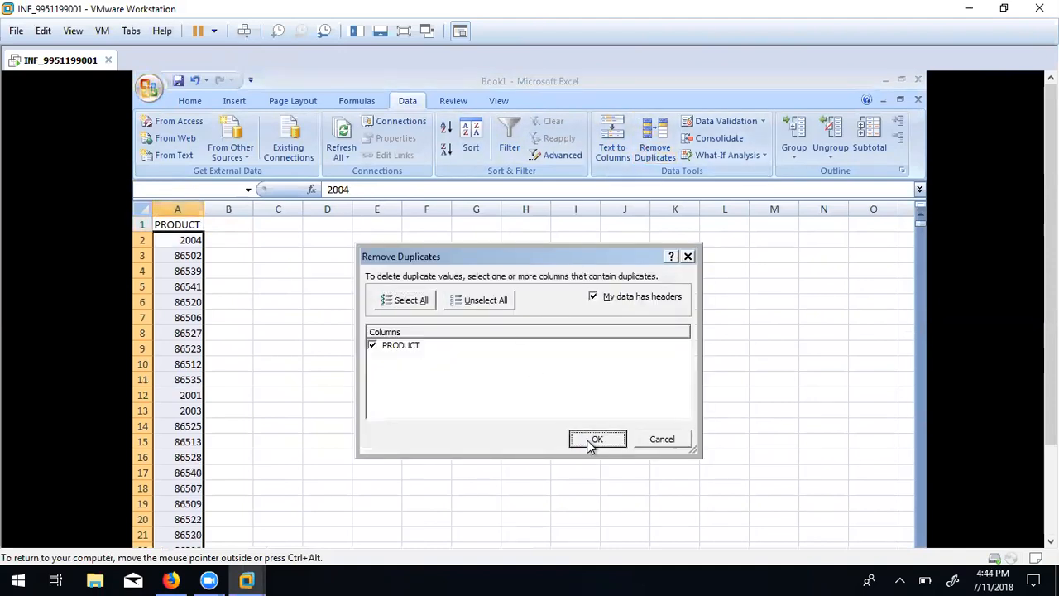
pyautogui.click(531, 398)
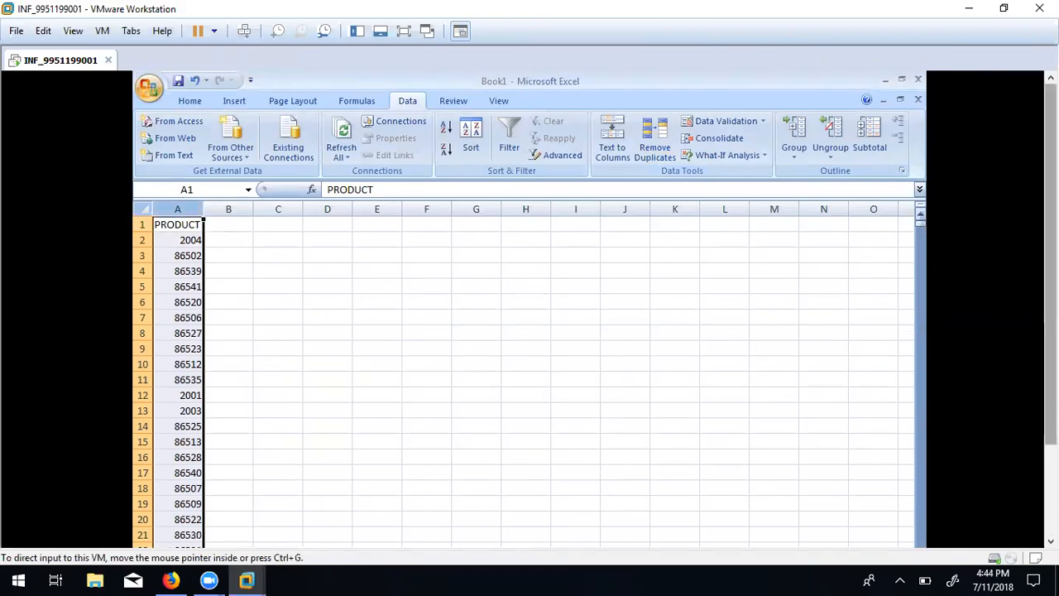
pyautogui.moveTo(1050, 288); pyautogui.dragTo(1050, 391)
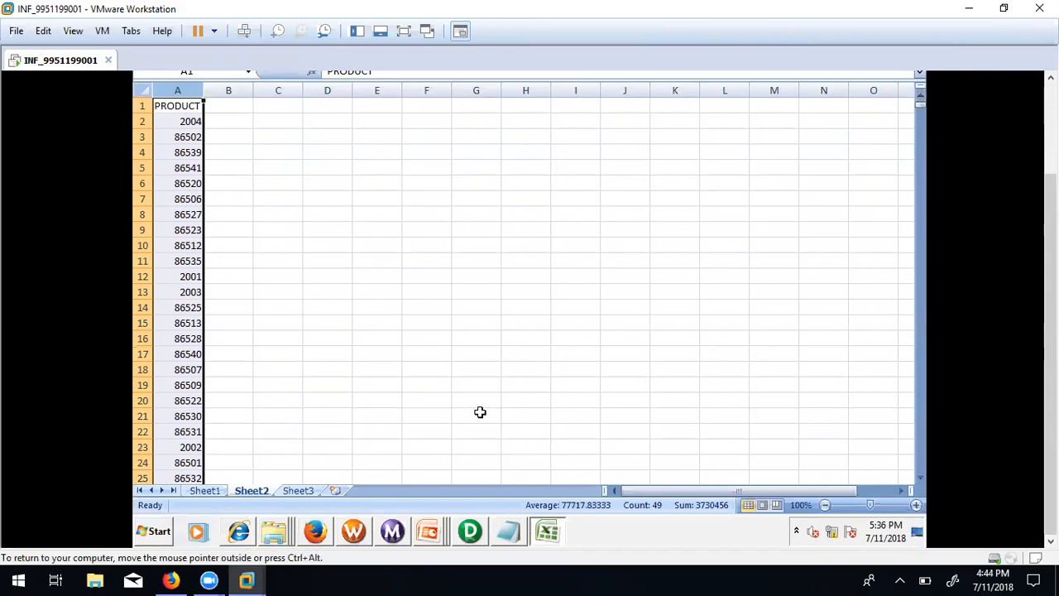
pyautogui.click(392, 531)
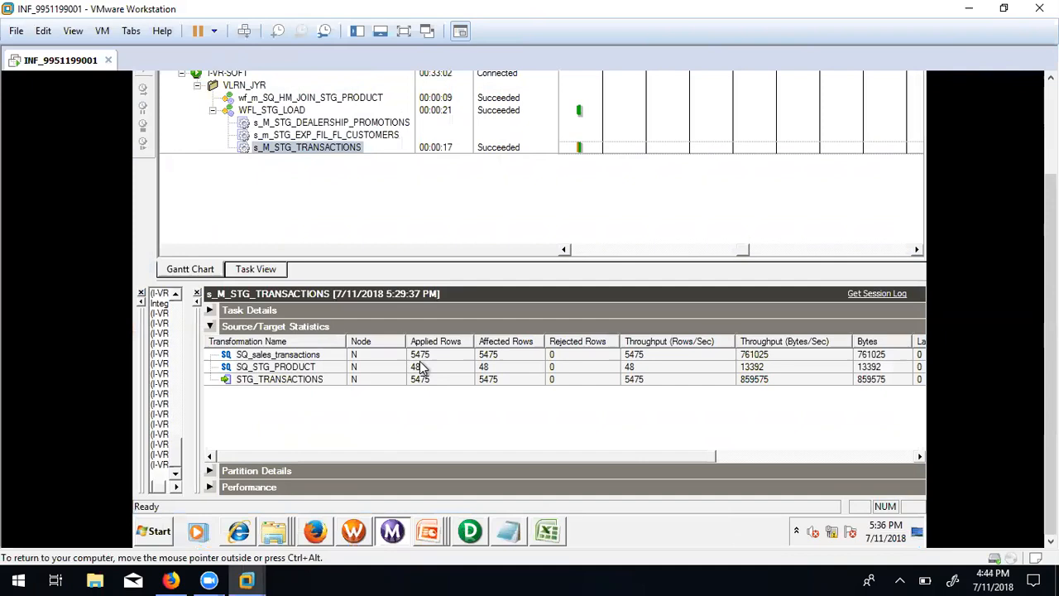
pyautogui.click(420, 367)
pyautogui.click(425, 382)
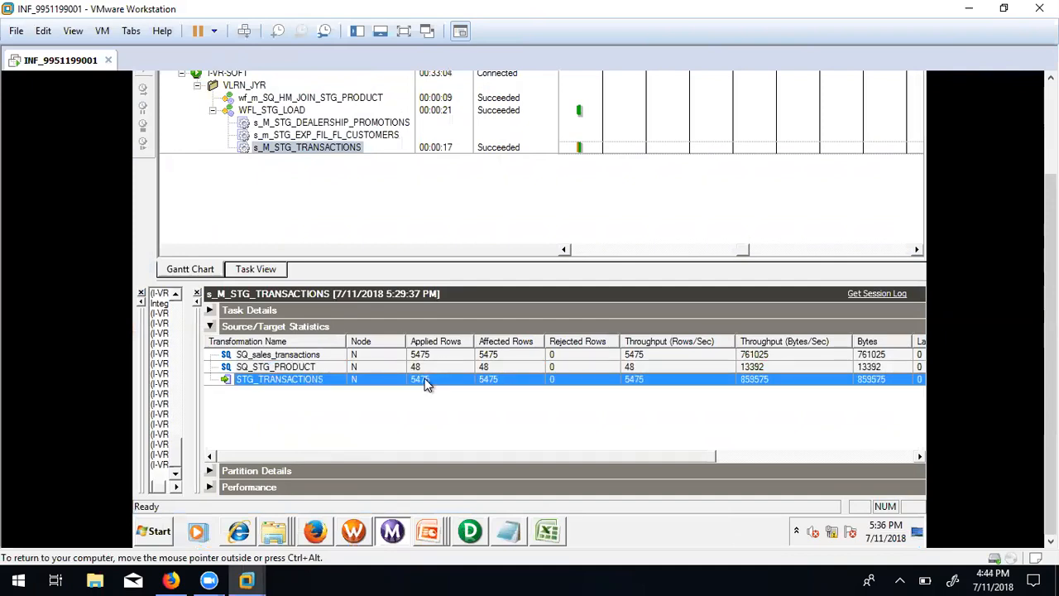
pyautogui.click(429, 531)
pyautogui.click(547, 530)
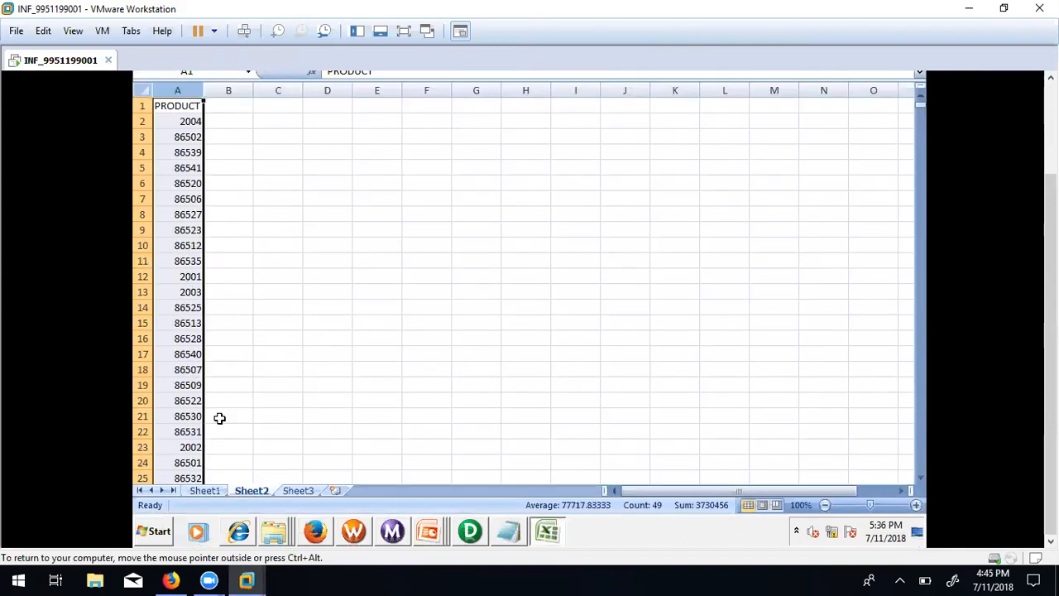
# Turn on filtering for Sheet1's header row and filter PRODUCT down to only 2000.
pyautogui.click(204, 491)
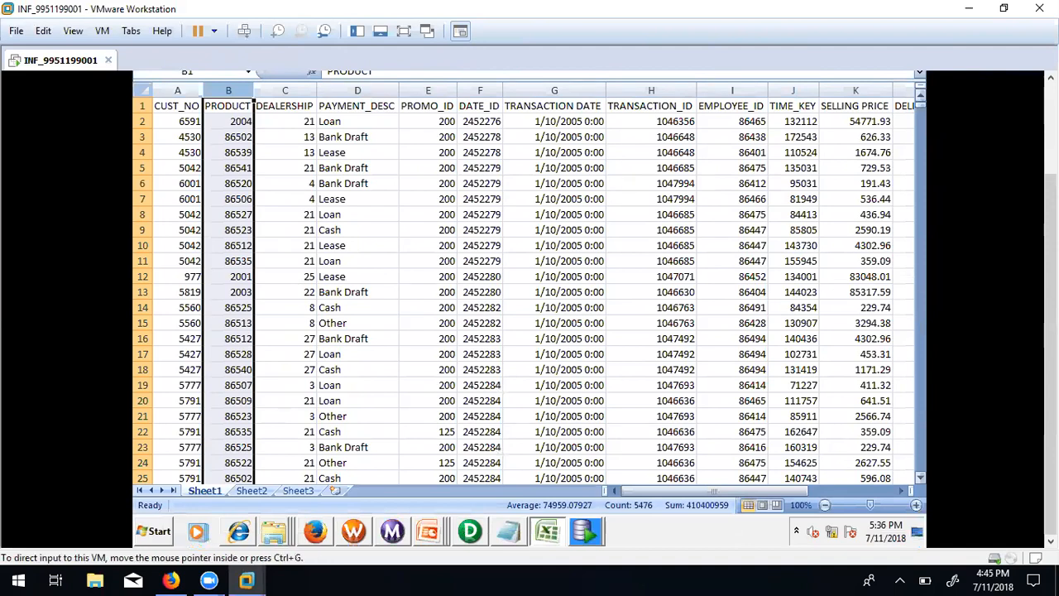
pyautogui.scroll(2, 1050, 331)
pyautogui.scroll(1, 1050, 331)
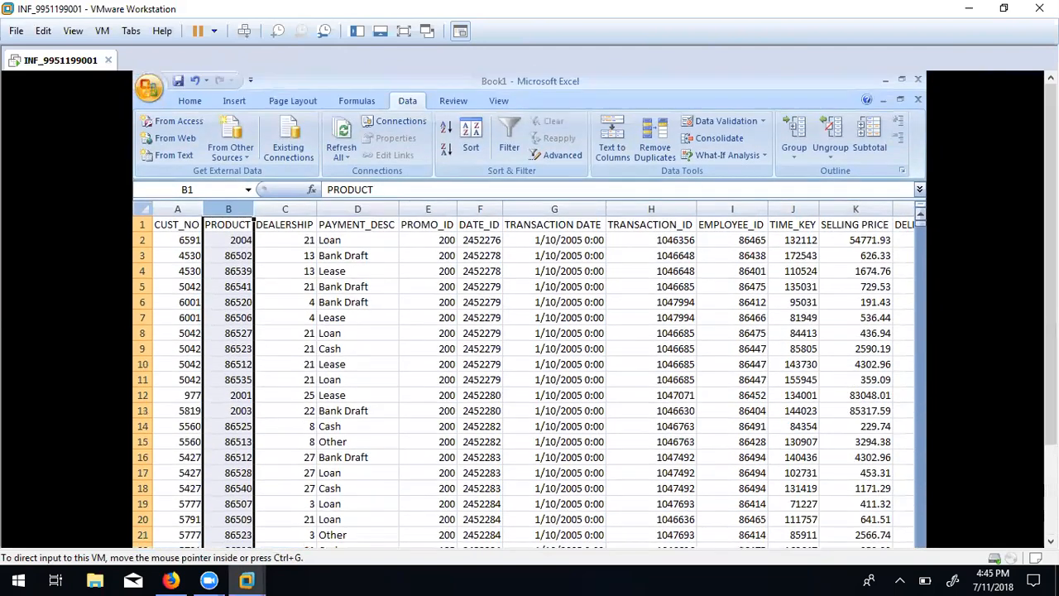
pyautogui.click(141, 224)
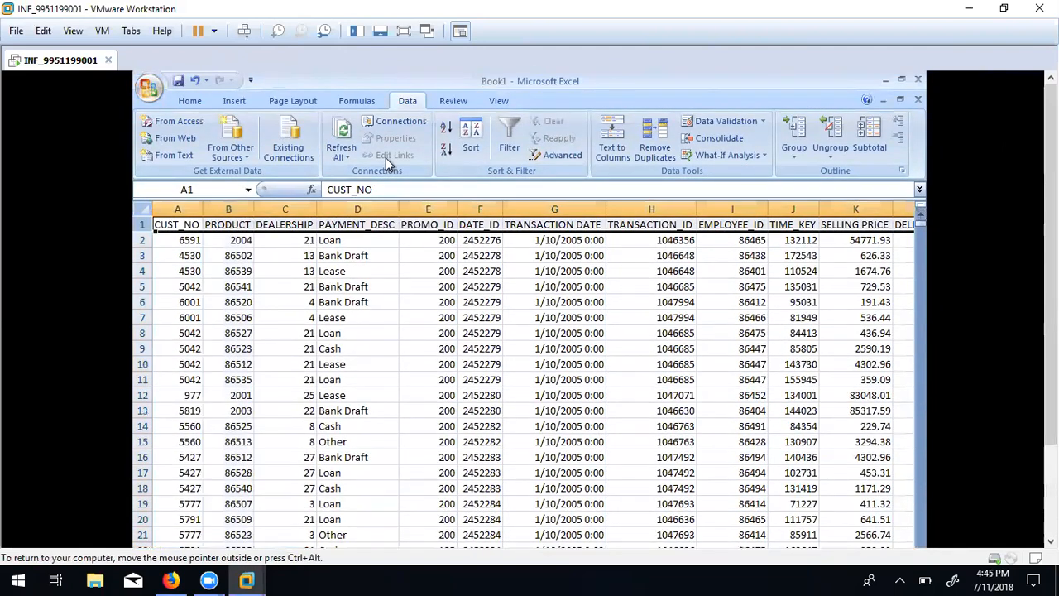
pyautogui.click(508, 138)
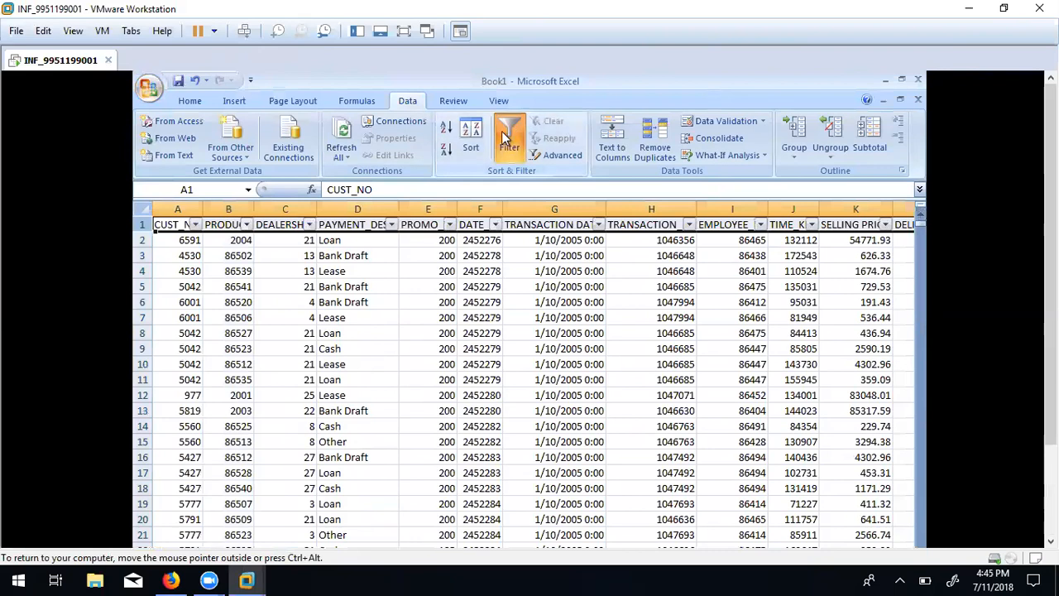
pyautogui.click(246, 224)
pyautogui.click(181, 347)
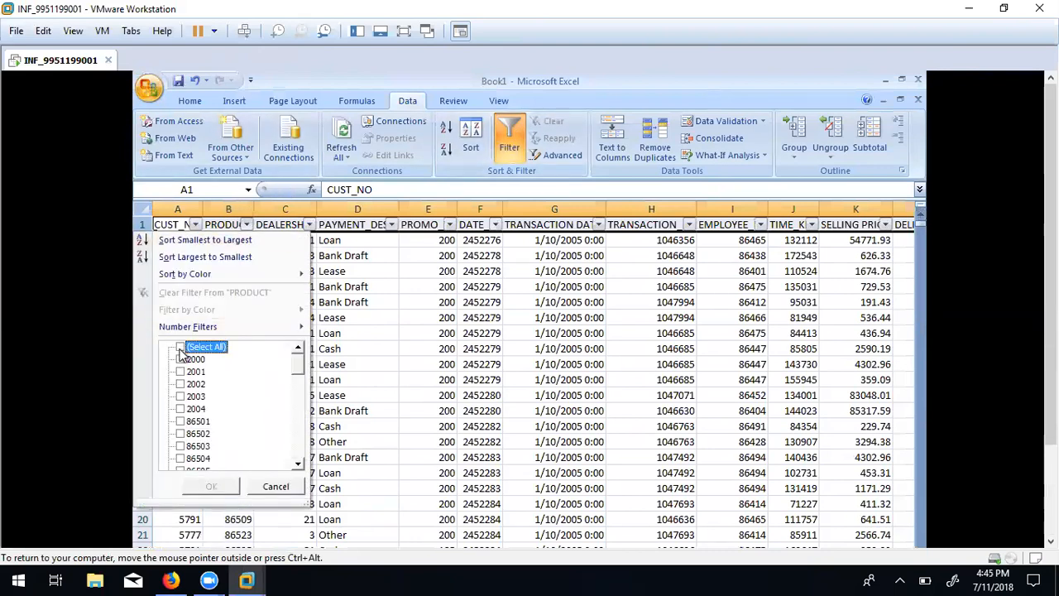
pyautogui.click(180, 359)
pyautogui.click(211, 484)
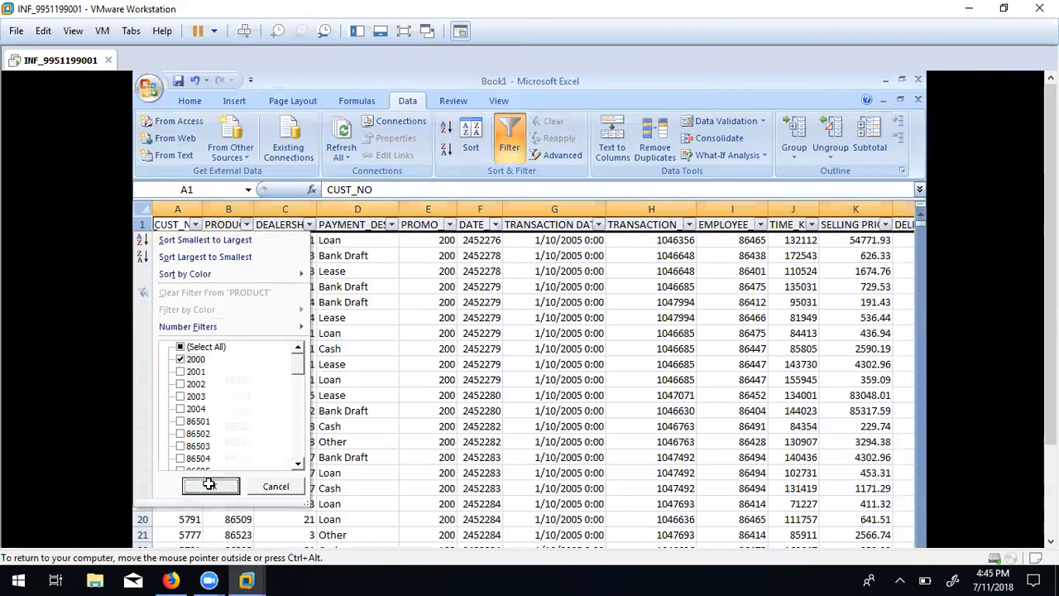
# Select column A to count the filtered PRODUCT 2000 rows, showing 88.
pyautogui.click(177, 208)
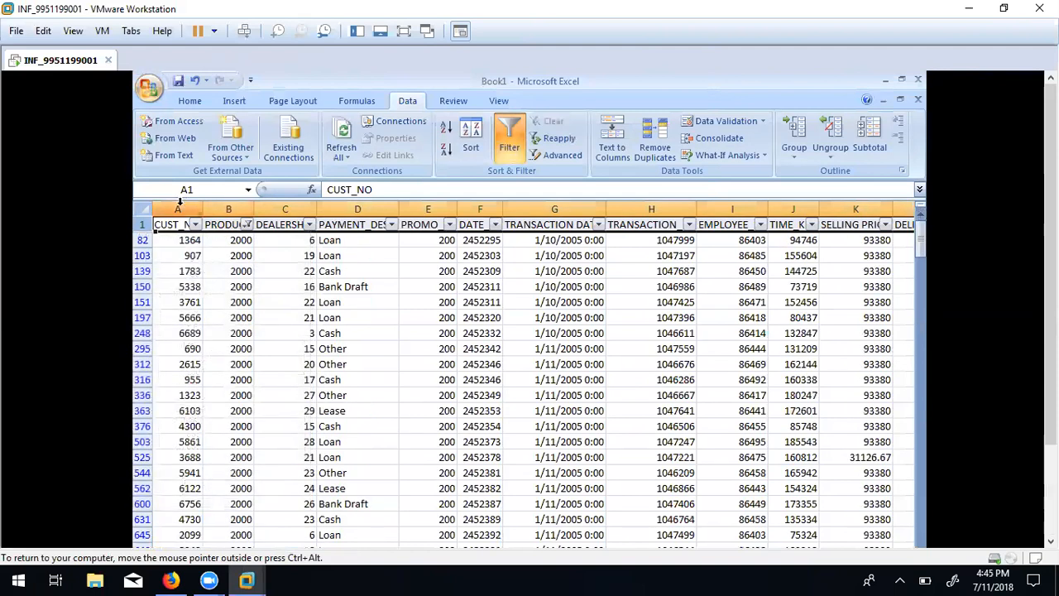
pyautogui.moveTo(1051, 290); pyautogui.dragTo(1050, 380)
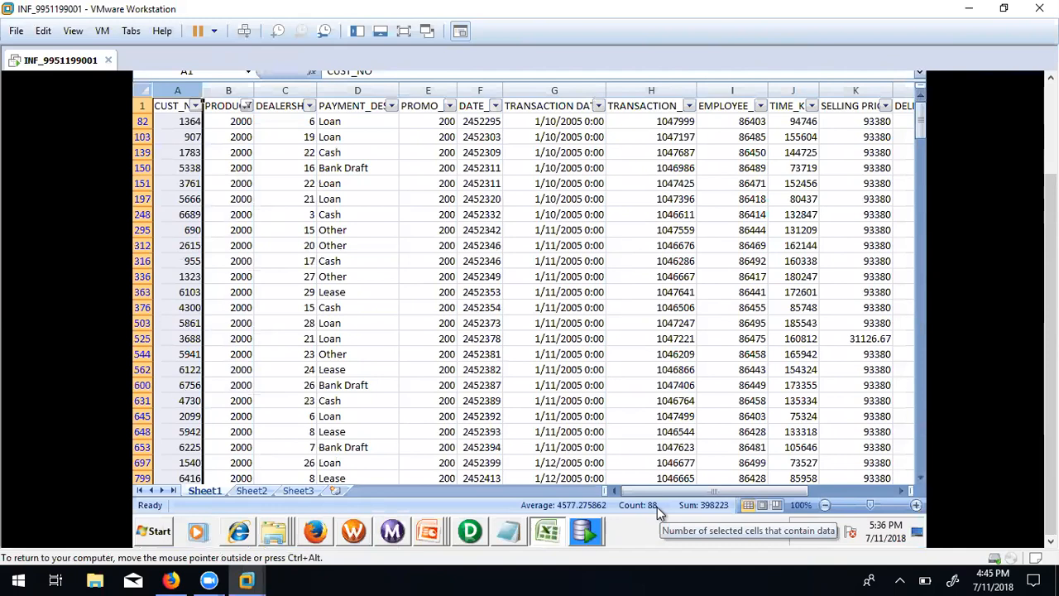
pyautogui.click(584, 534)
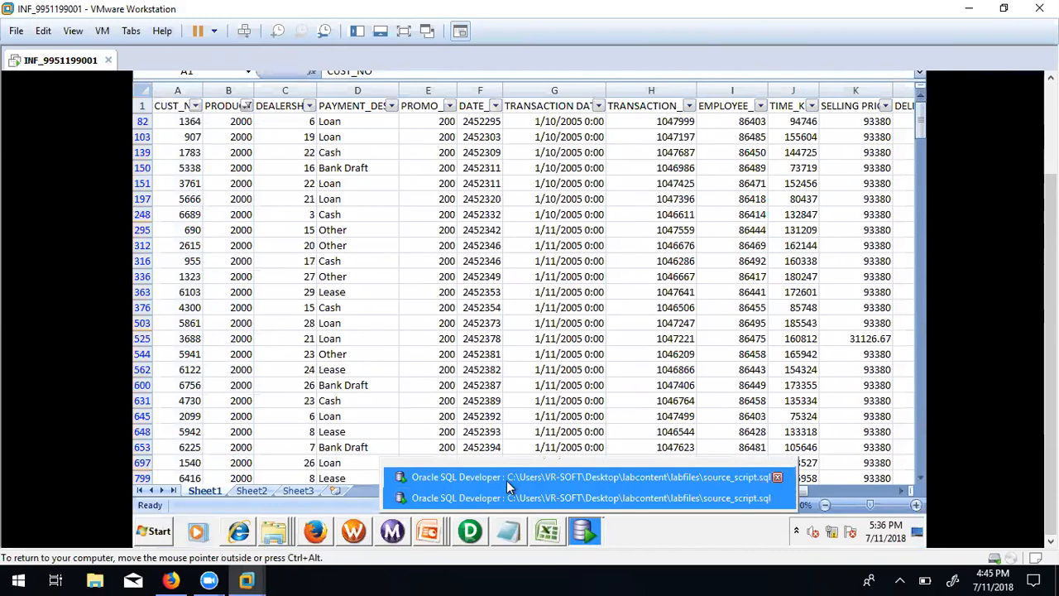
pyautogui.click(578, 419)
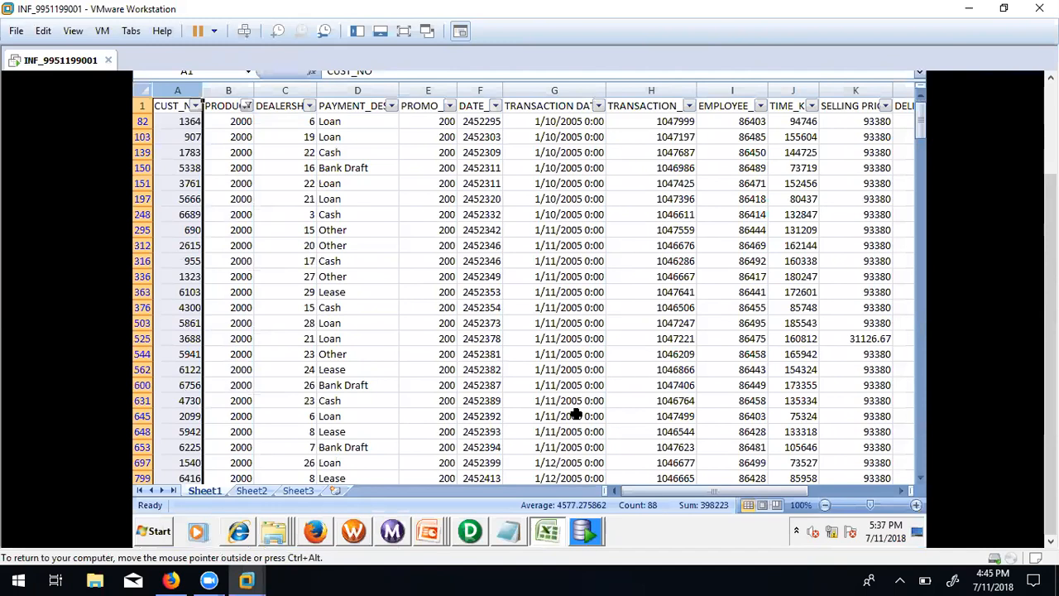
# Review the PRODUCT values on Sheet2, then bring up the Workflow Monitor's run statistics.
pyautogui.click(251, 491)
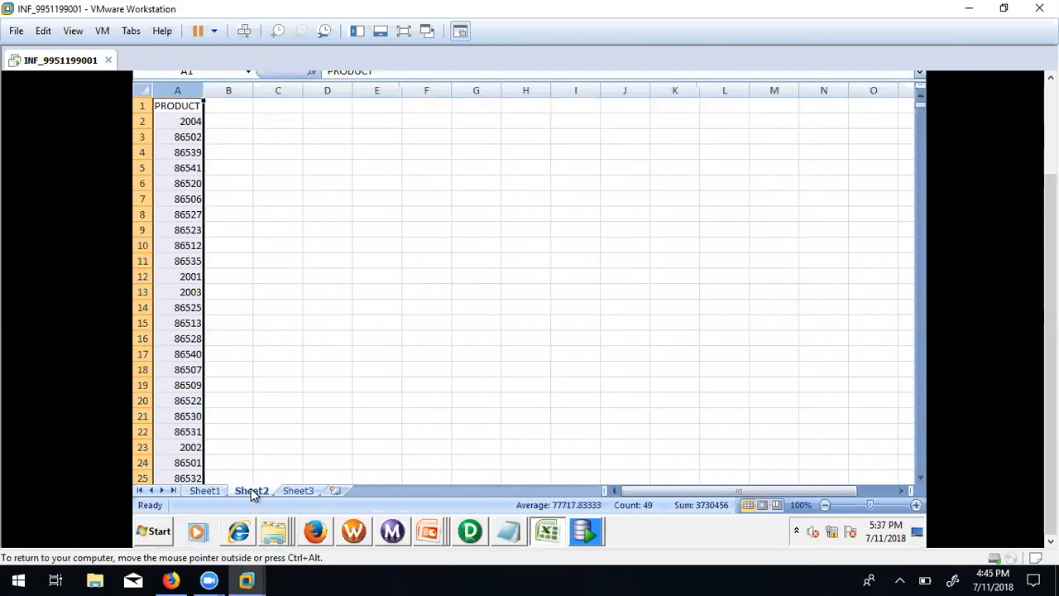
pyautogui.click(470, 531)
pyautogui.click(392, 538)
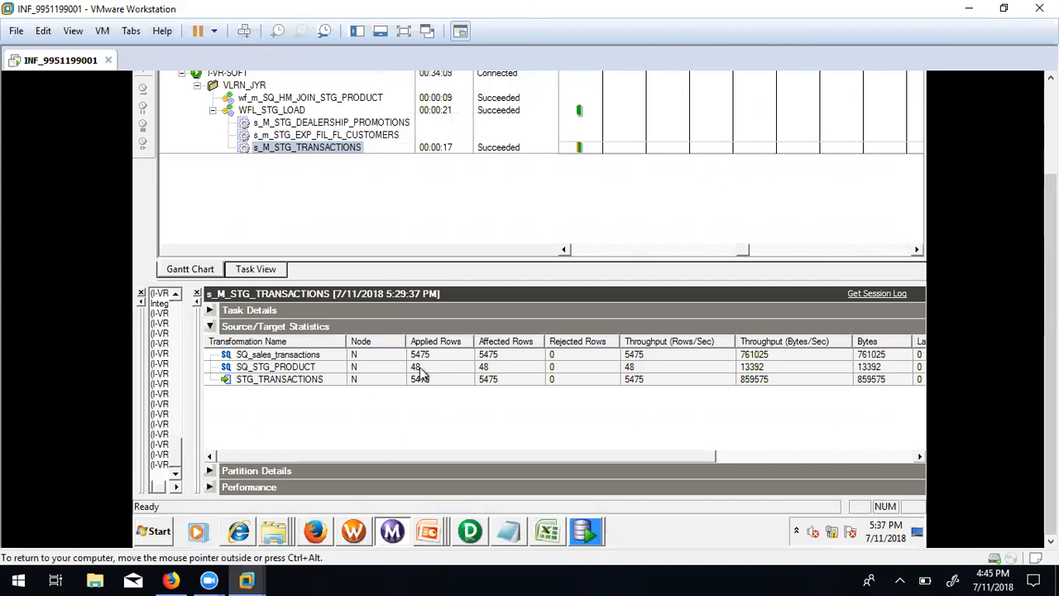
pyautogui.click(419, 367)
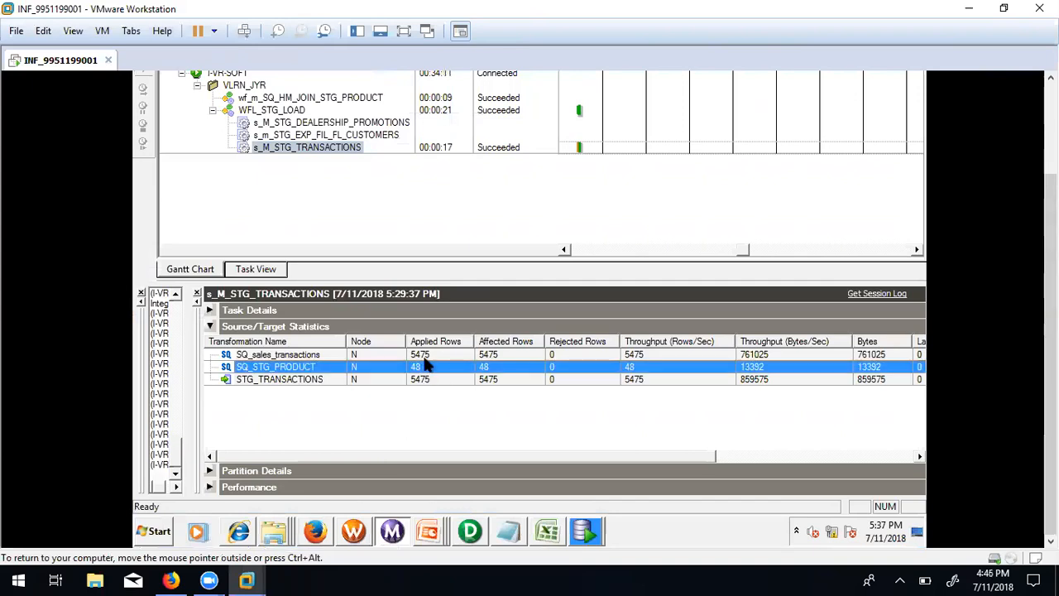
pyautogui.click(426, 356)
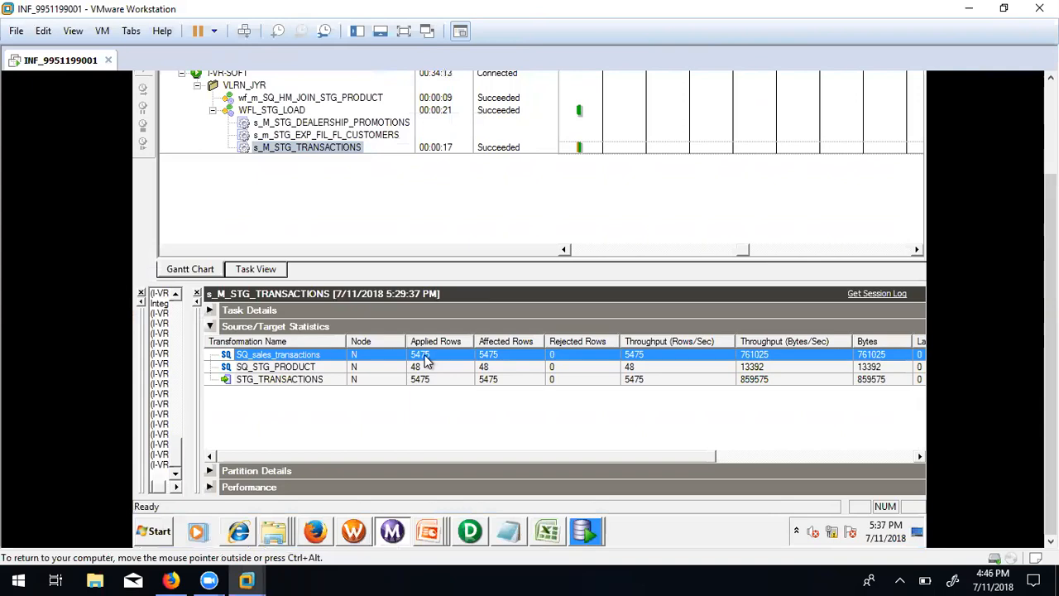
pyautogui.click(418, 367)
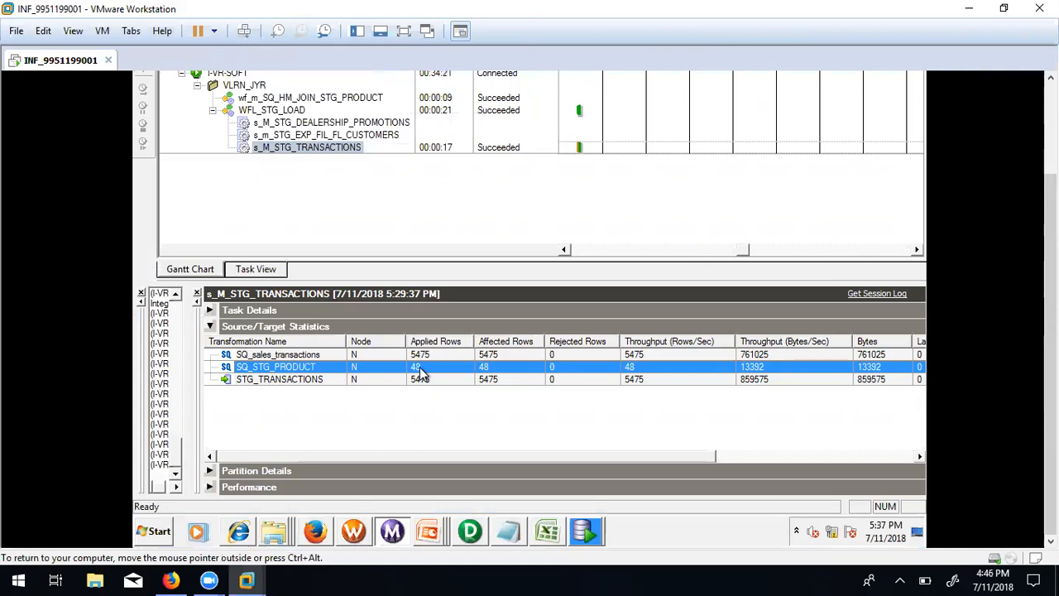
pyautogui.click(427, 356)
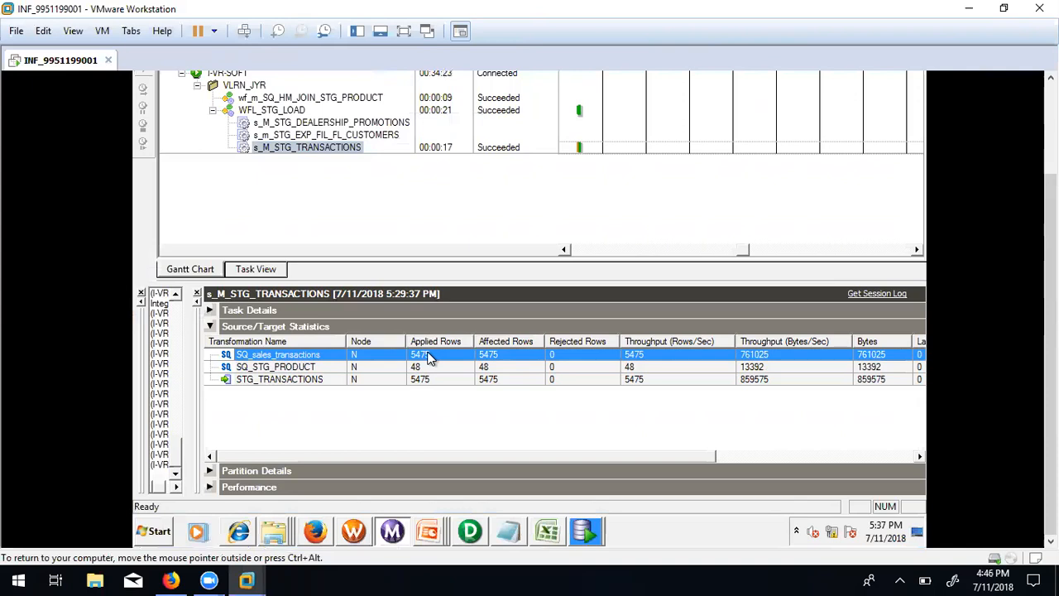
pyautogui.click(422, 381)
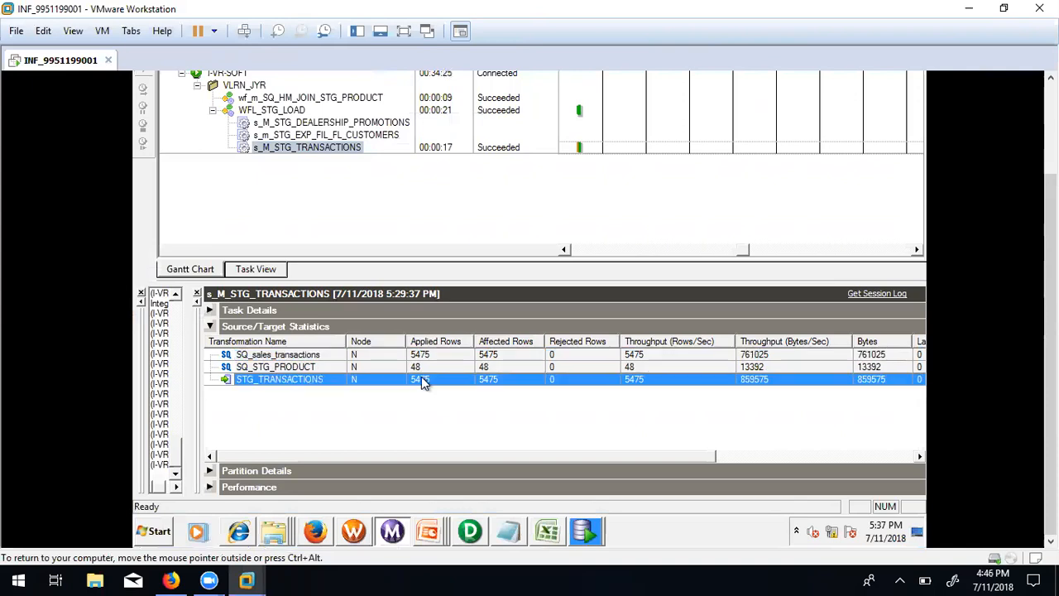
pyautogui.click(425, 367)
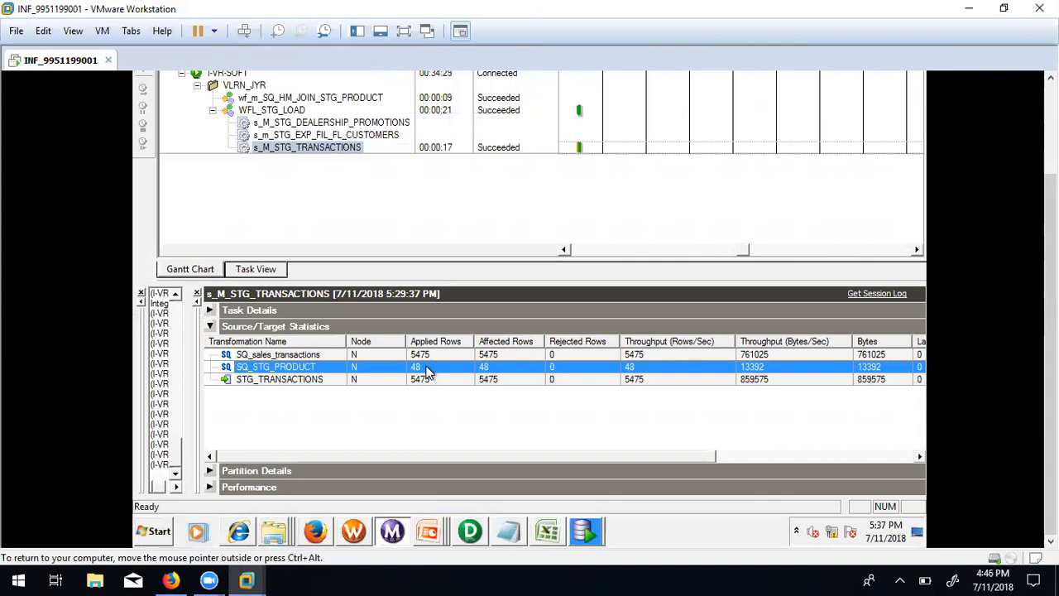
pyautogui.moveTo(1051, 339)
pyautogui.mouseDown()
pyautogui.moveTo(1050, 246)
pyautogui.moveTo(1050, 339)
pyautogui.mouseUp()
# Launch the Repository Manager from the Designer and maximize it.
pyautogui.click(470, 534)
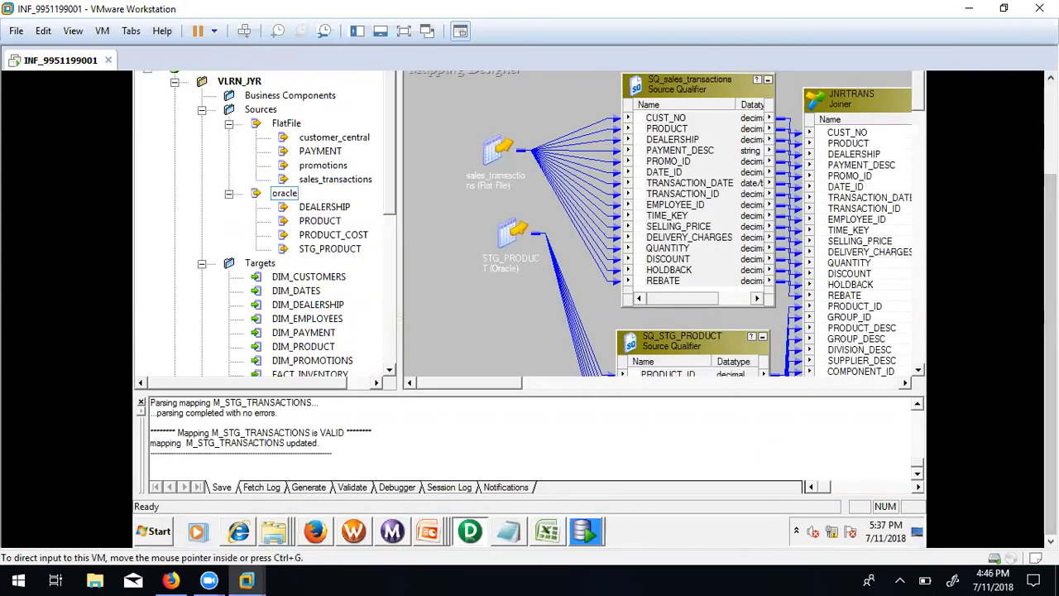
pyautogui.moveTo(1050, 207); pyautogui.dragTo(1050, 116)
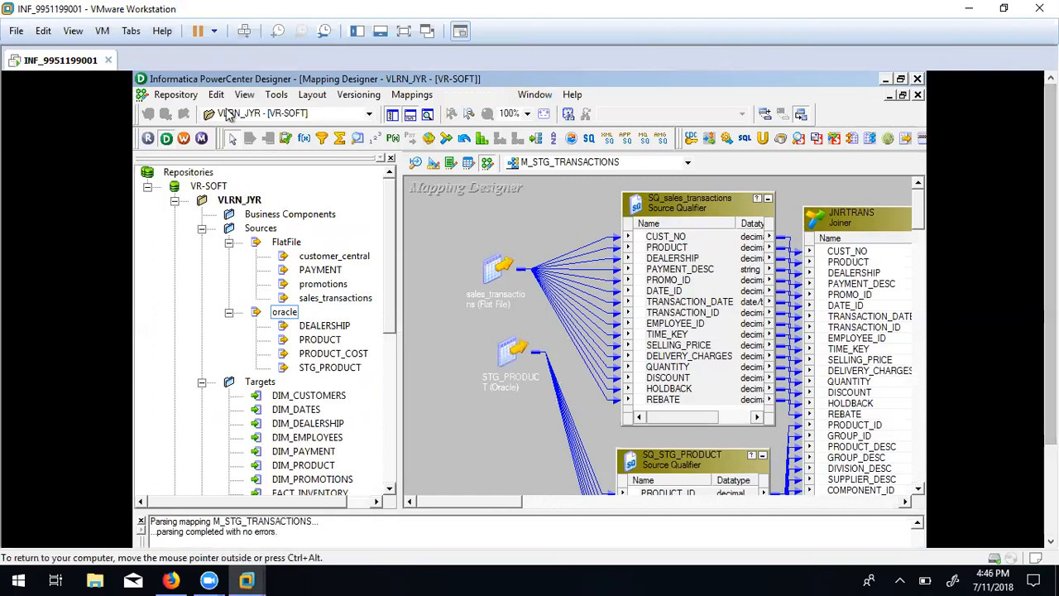
pyautogui.click(149, 139)
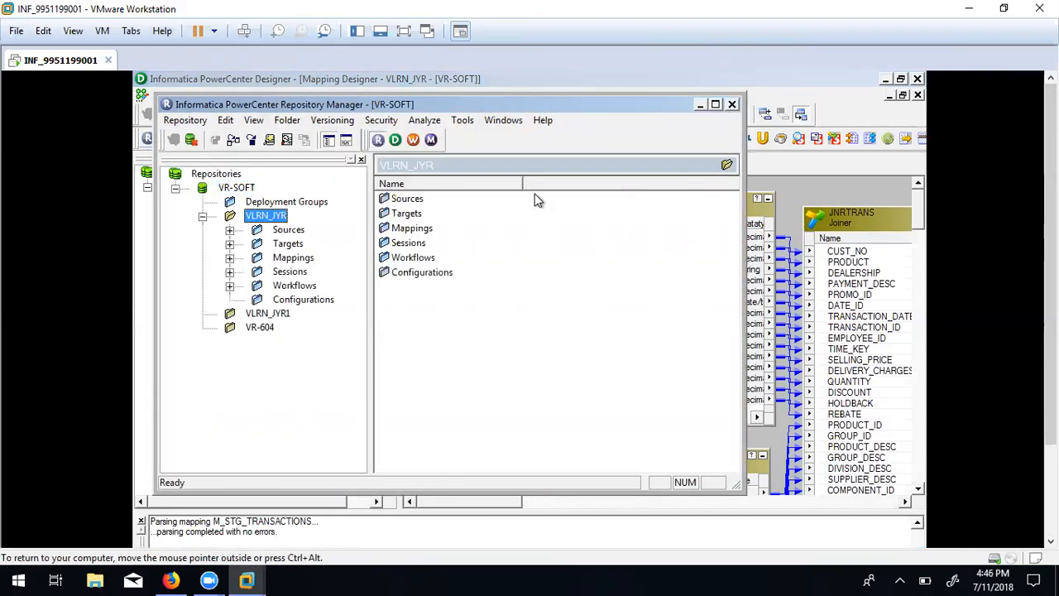
pyautogui.click(715, 105)
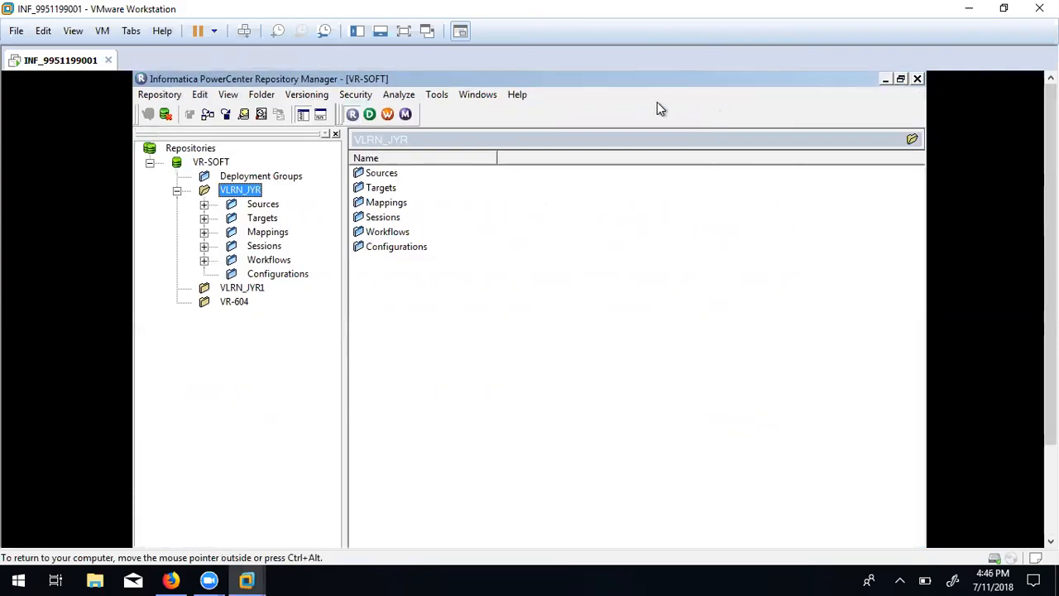
# Create folder VLEARN_SHORTCUT with Allow Shortcut, review its Administrator and Others permissions.
pyautogui.click(265, 96)
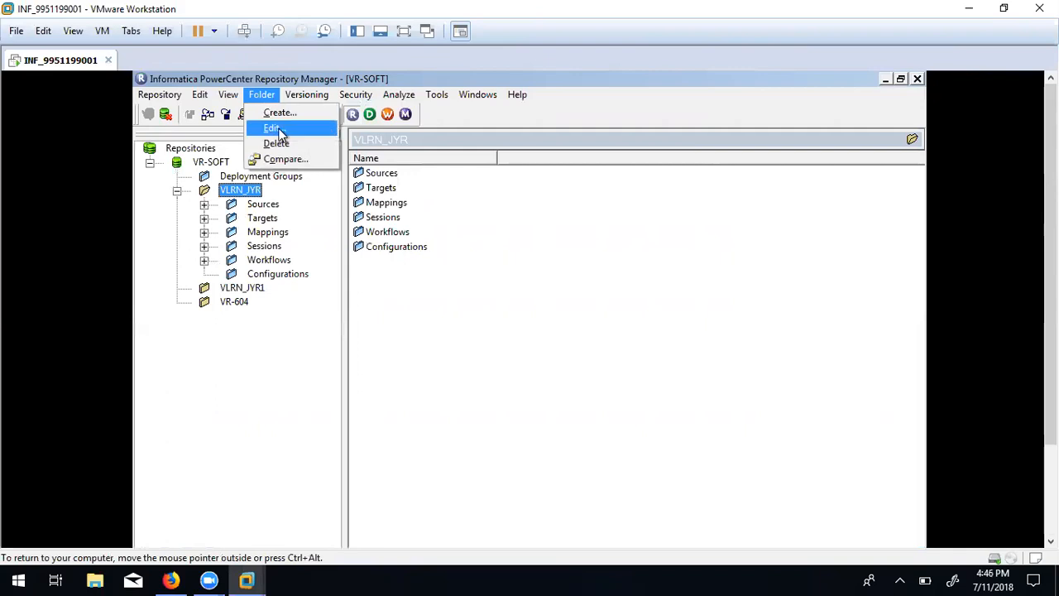
pyautogui.click(279, 112)
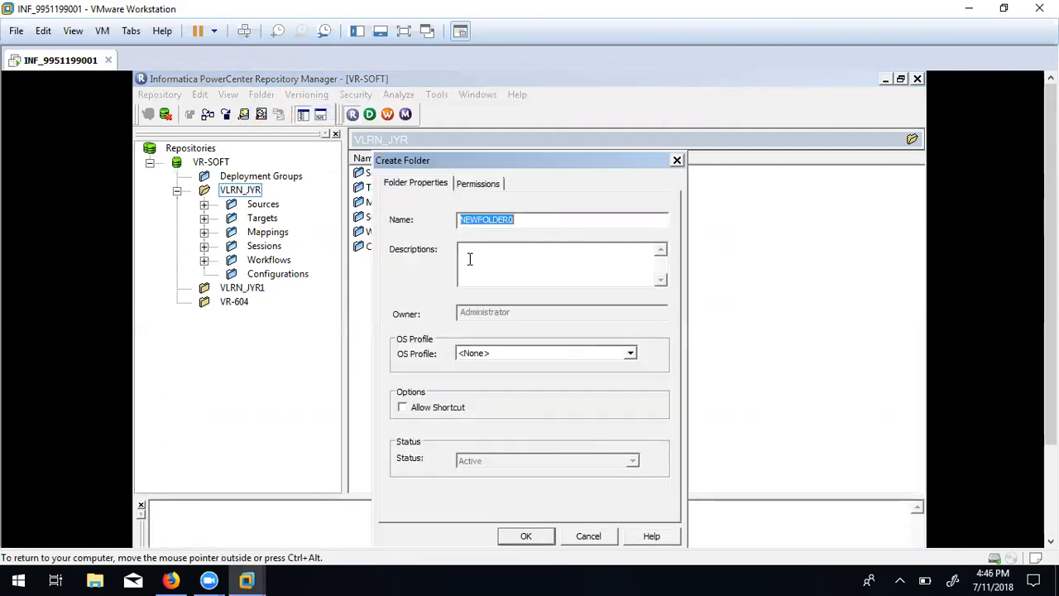
pyautogui.write('VLEARN_SHORTCUT')
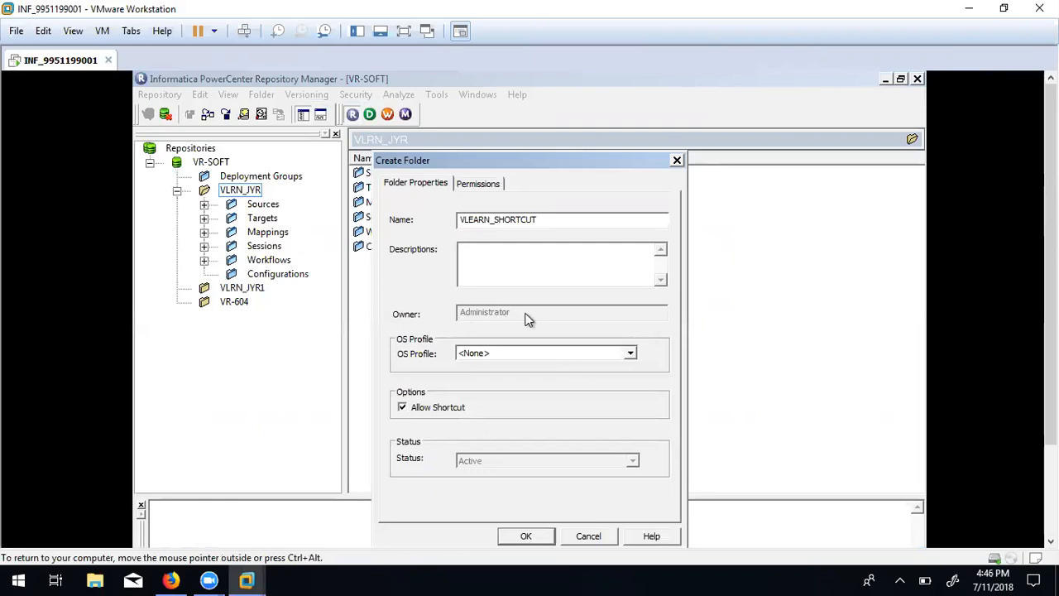
pyautogui.click(478, 184)
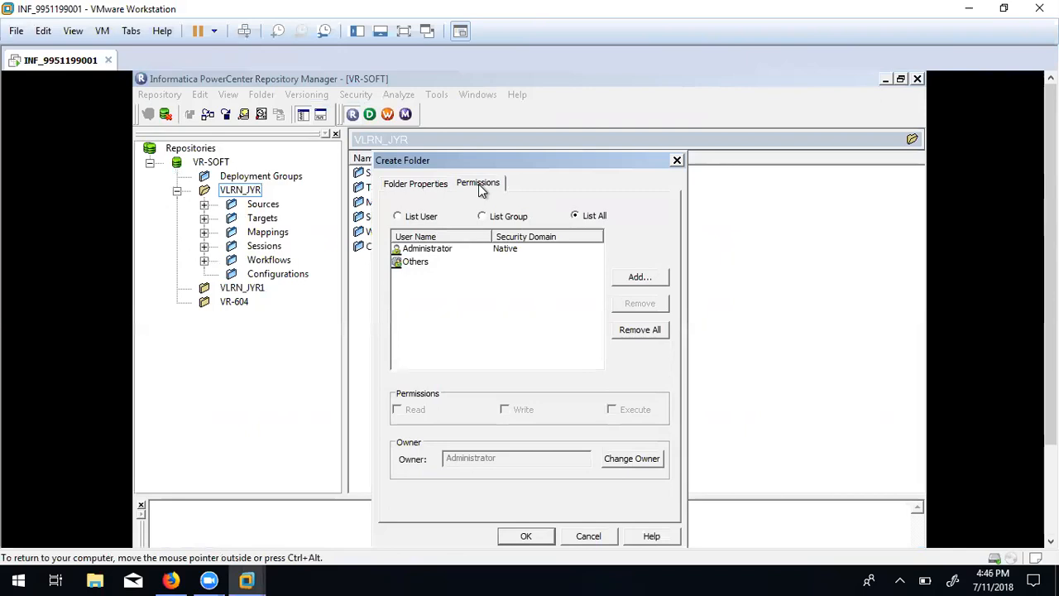
pyautogui.click(428, 251)
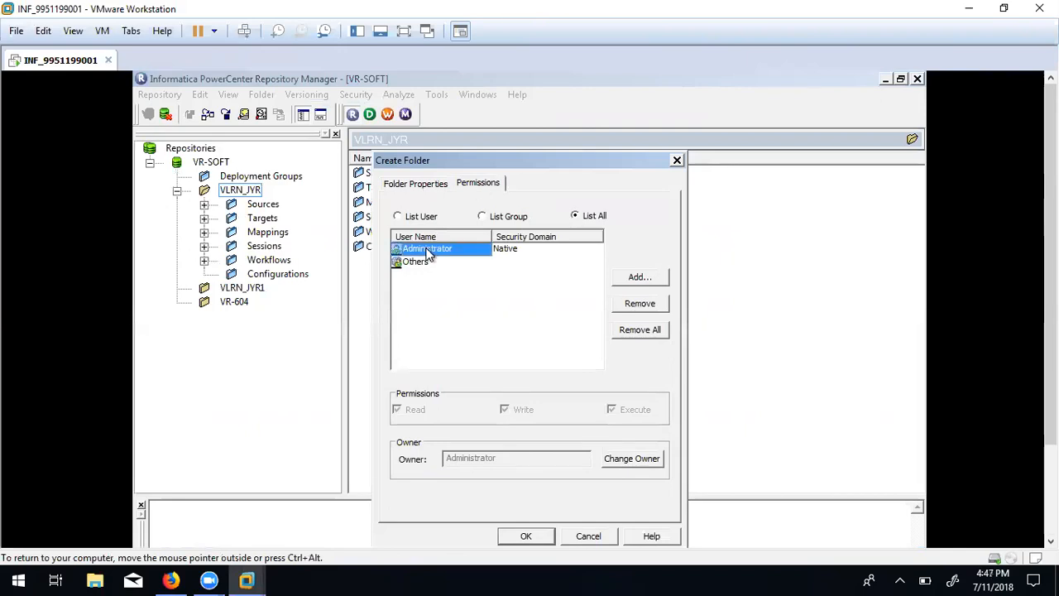
pyautogui.click(418, 263)
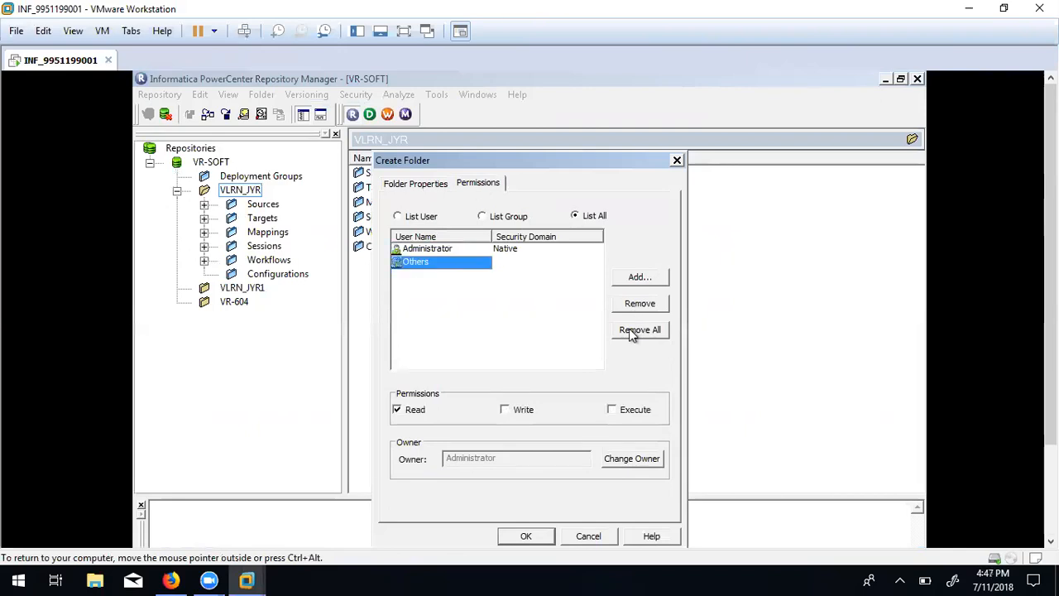
pyautogui.click(537, 535)
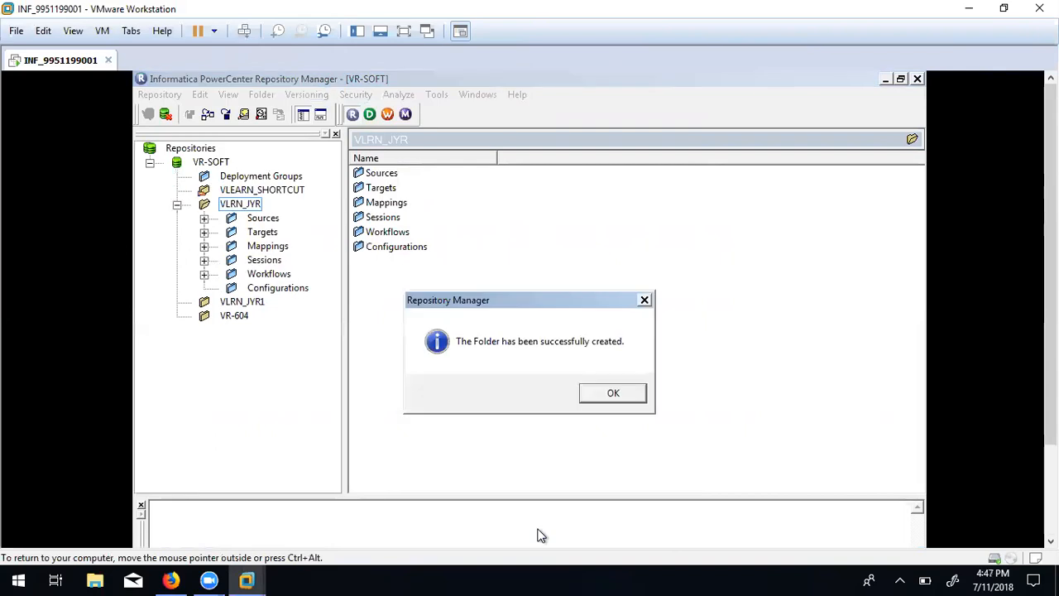
pyautogui.click(622, 396)
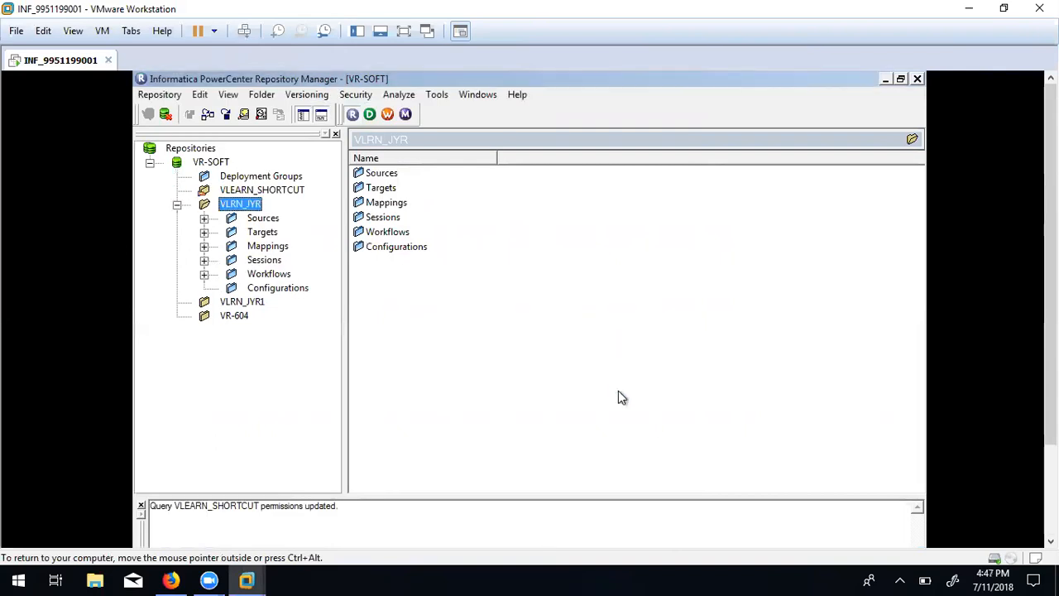
pyautogui.click(248, 191)
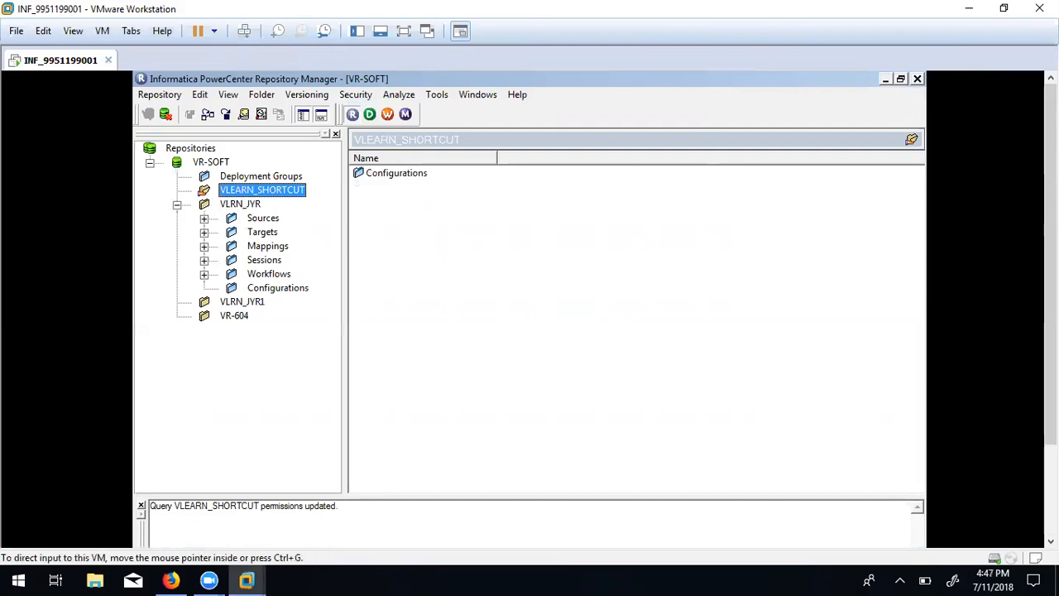
# Disconnect the Designer from the VR-SOFT repository.
pyautogui.moveTo(1049, 288); pyautogui.dragTo(1049, 382)
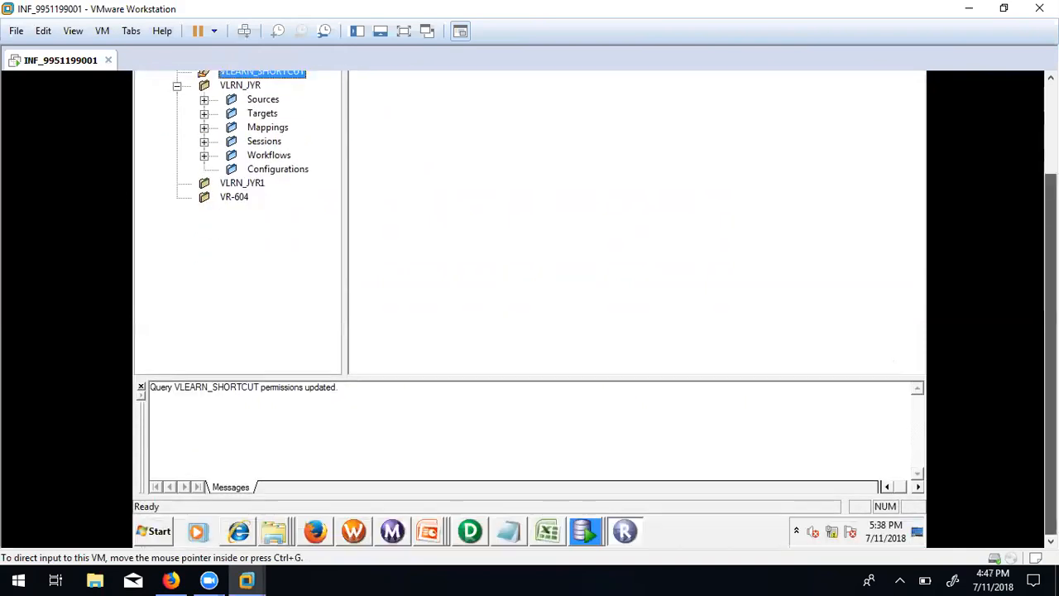
pyautogui.click(471, 534)
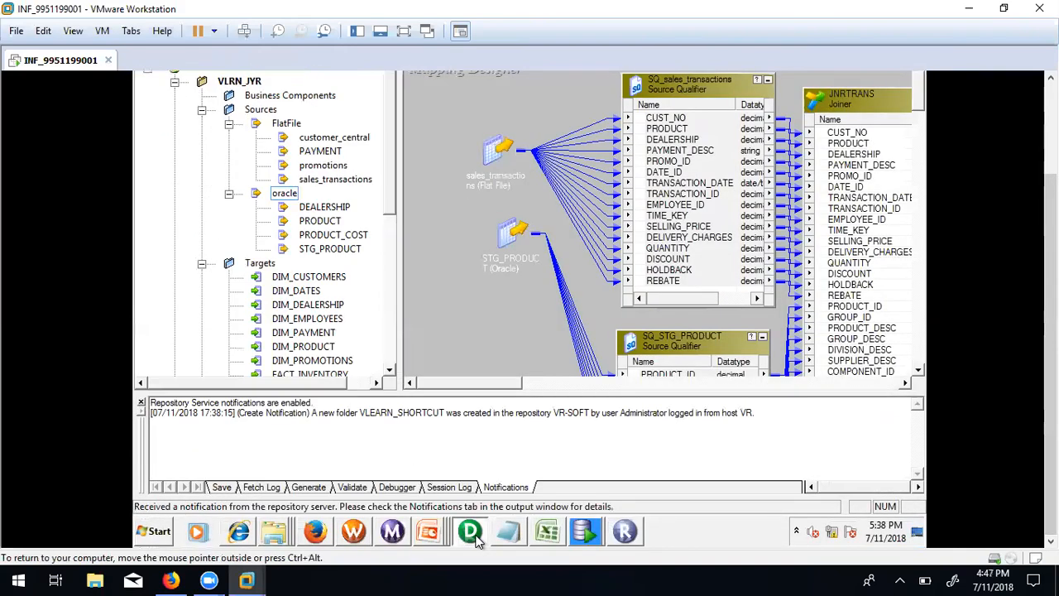
pyautogui.moveTo(1050, 364); pyautogui.dragTo(1049, 267)
pyautogui.rightClick(209, 186)
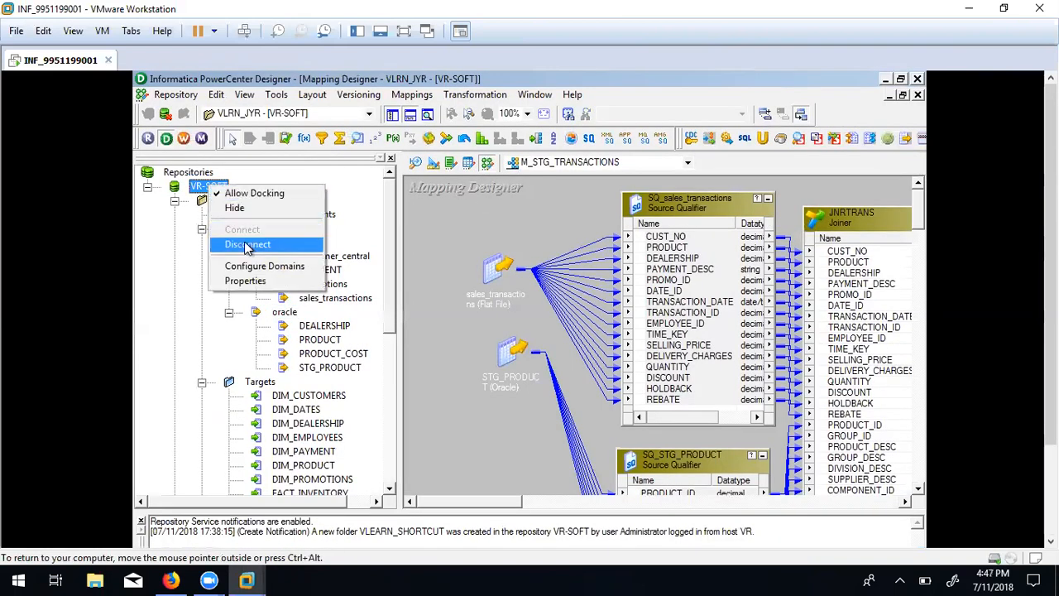
pyautogui.click(243, 242)
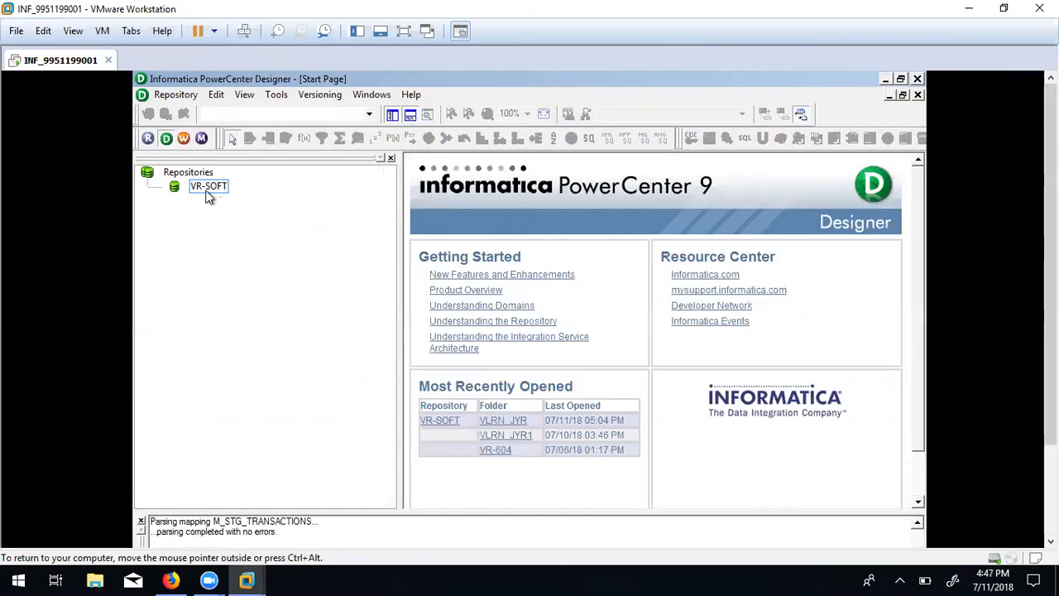
# Reconnect to VR-SOFT with the repository password and open the VLEARN_SHORTCUT folder.
pyautogui.doubleClick(208, 189)
pyautogui.press('Tab')
pyautogui.hotkey('ctrl', 'v')
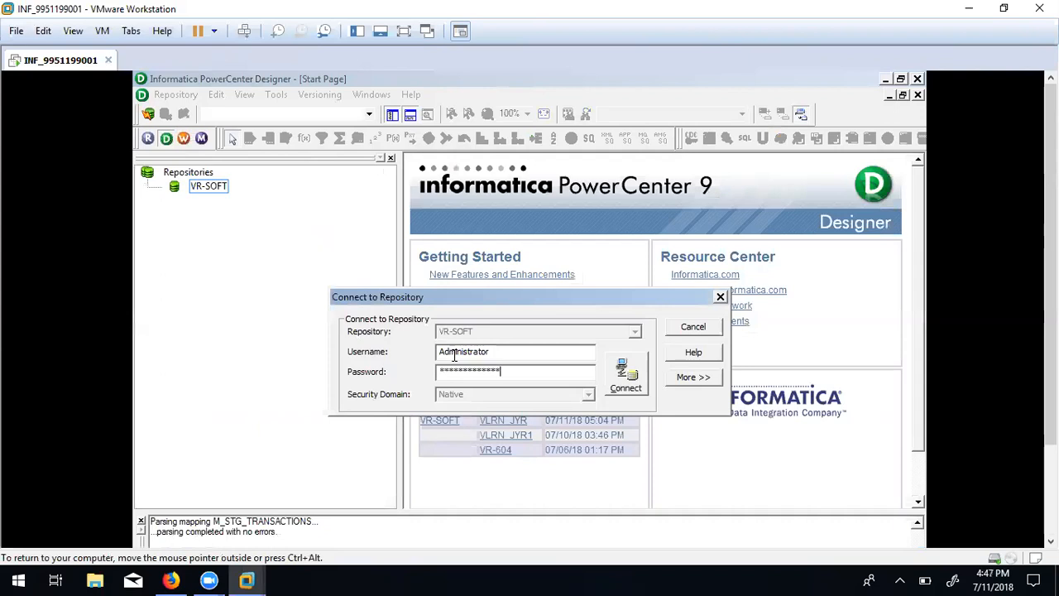
pyautogui.click(625, 372)
pyautogui.click(262, 201)
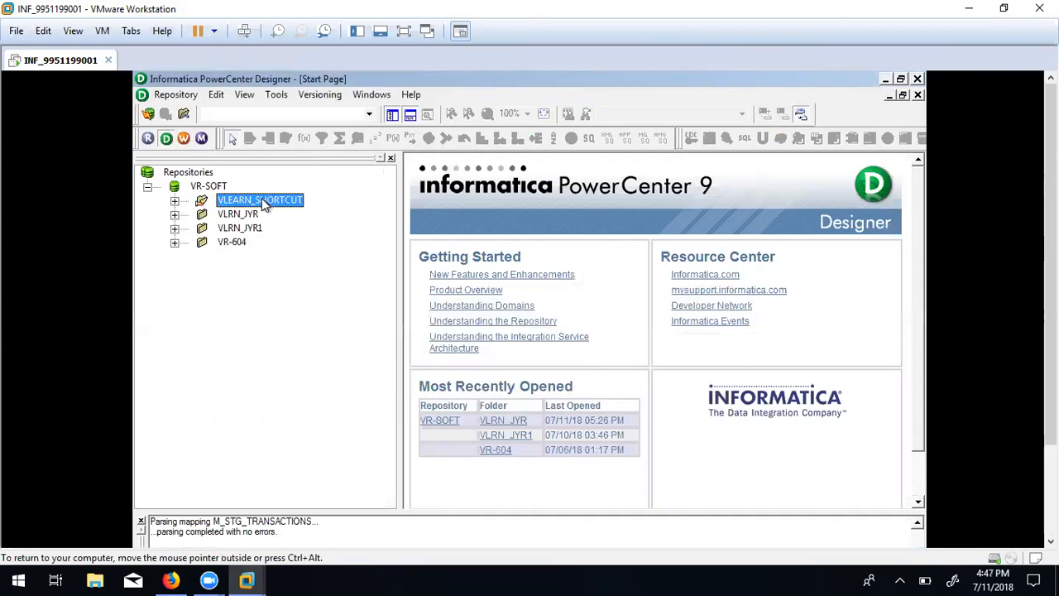
pyautogui.doubleClick(262, 200)
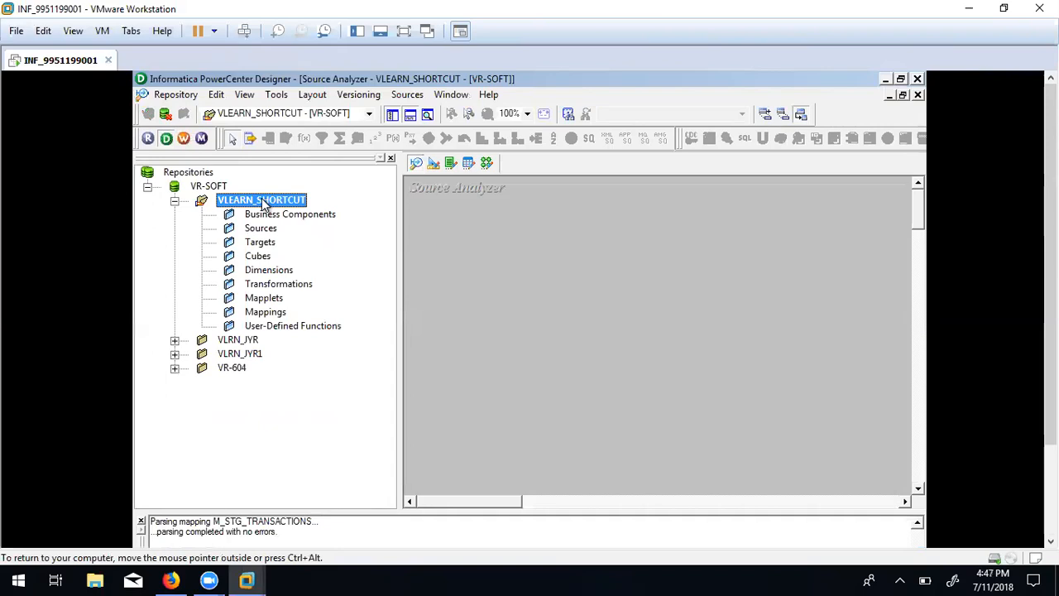
# Start a database source import using the oracle (Oracle in XE) data source.
pyautogui.click(408, 94)
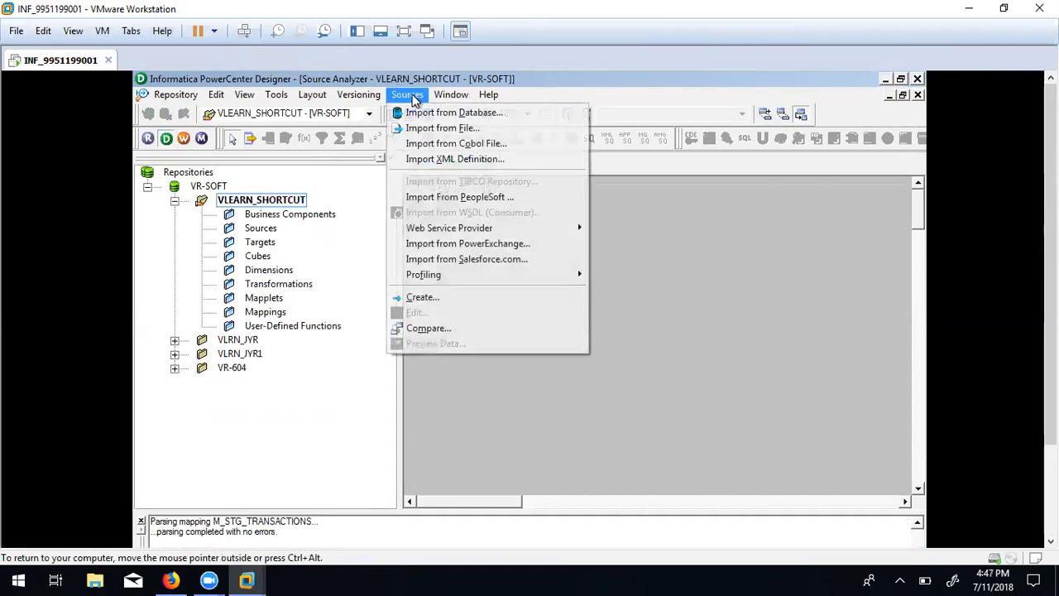
pyautogui.click(469, 112)
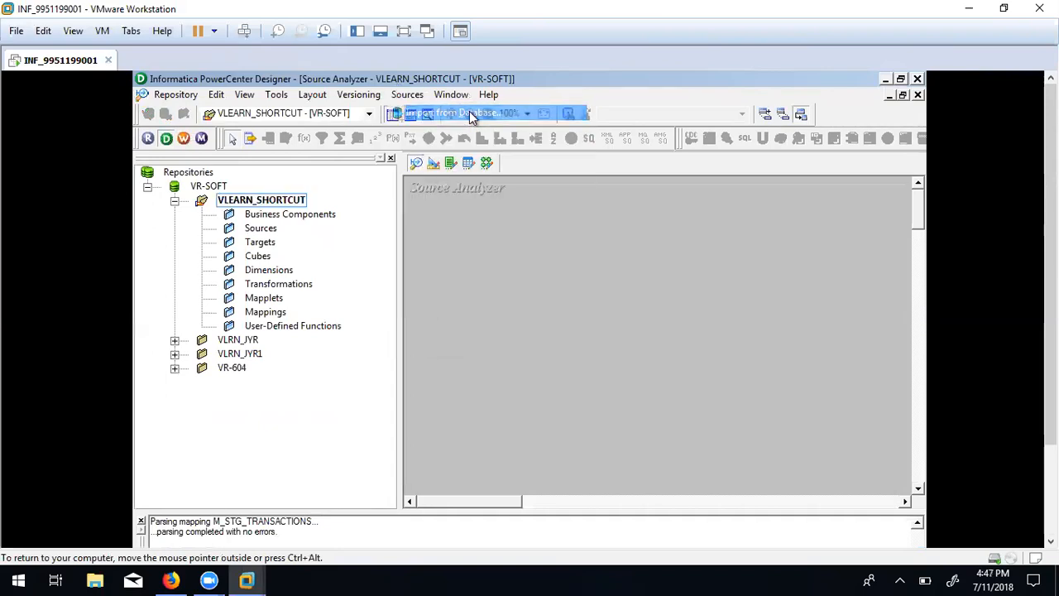
pyautogui.click(613, 238)
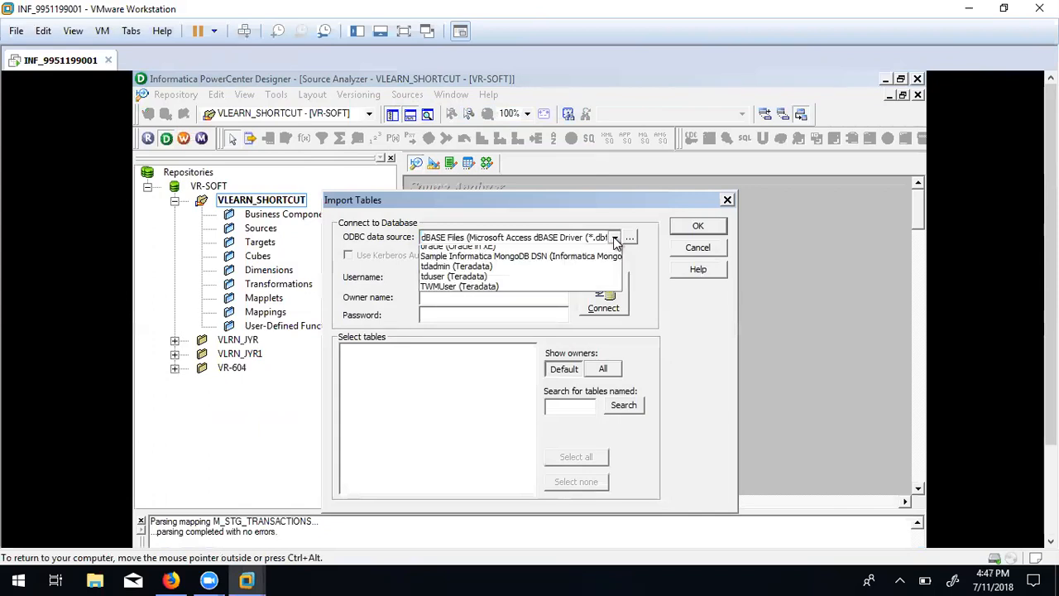
pyautogui.click(457, 282)
pyautogui.click(456, 278)
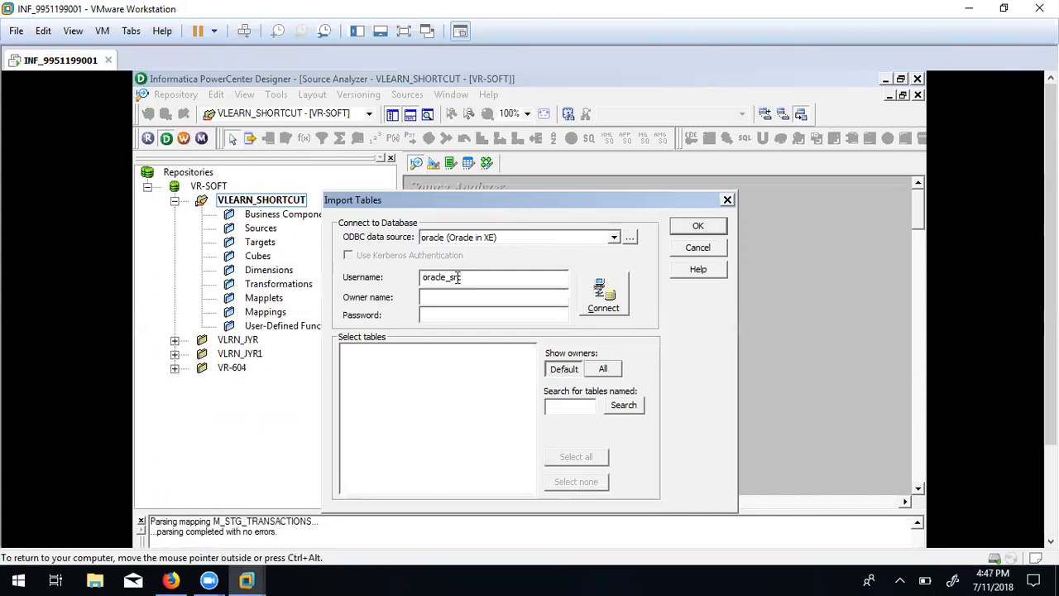
# Change the username from the src login to the target login and connect, hitting a logon-denied error.
pyautogui.moveTo(532, 277); pyautogui.dragTo(293, 254)
pyautogui.press('Tab')
pyautogui.hotkey('ctrl', 'v')
pyautogui.click(485, 280)
pyautogui.press('BackSpace')
pyautogui.press('BackSpace')
pyautogui.press('BackSpace')
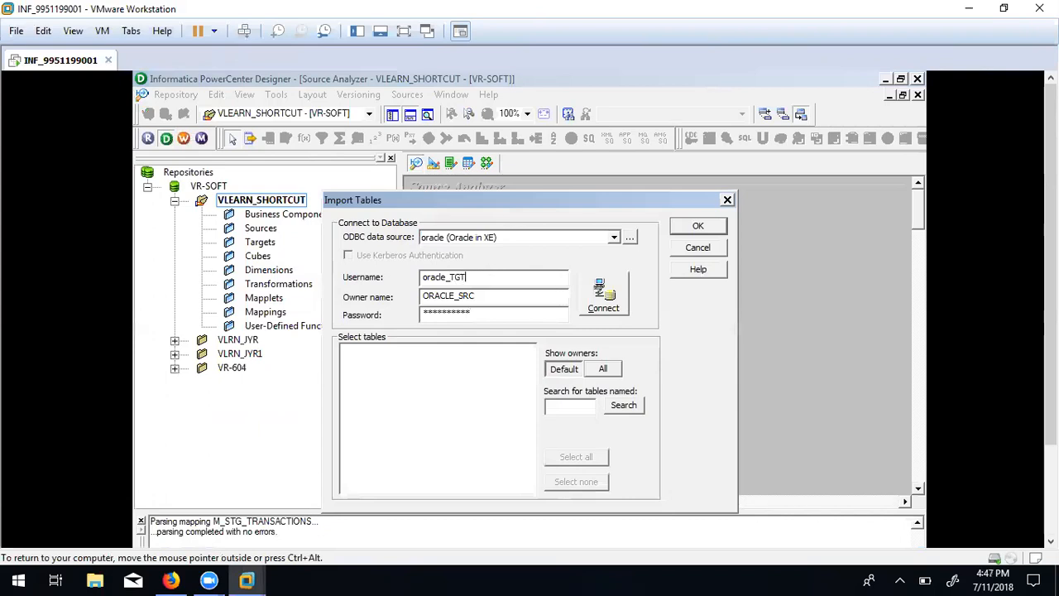
pyautogui.moveTo(404, 267); pyautogui.dragTo(334, 259)
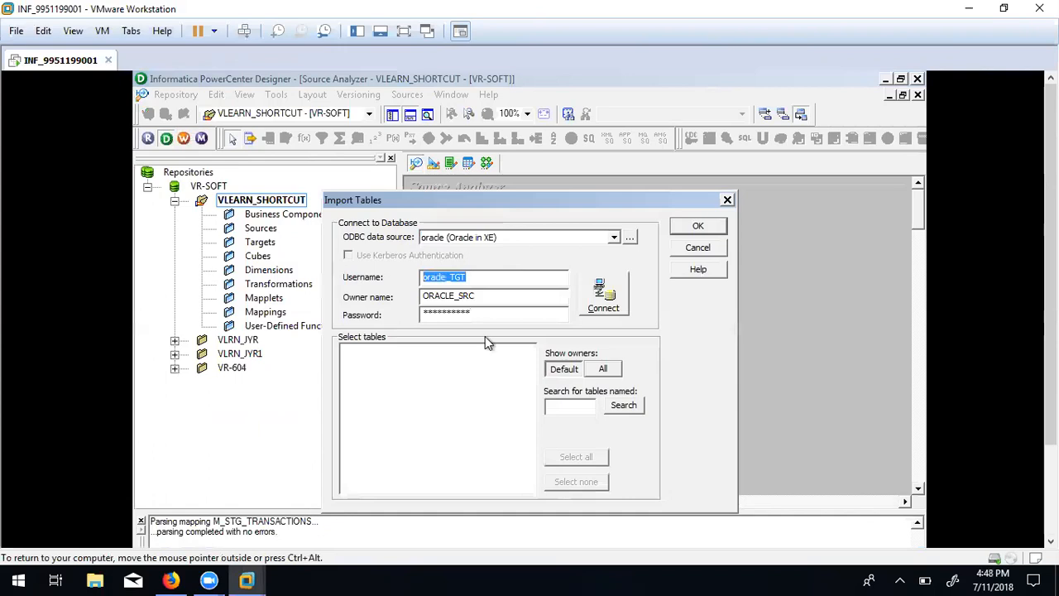
pyautogui.click(491, 313)
pyautogui.moveTo(492, 314); pyautogui.dragTo(261, 295)
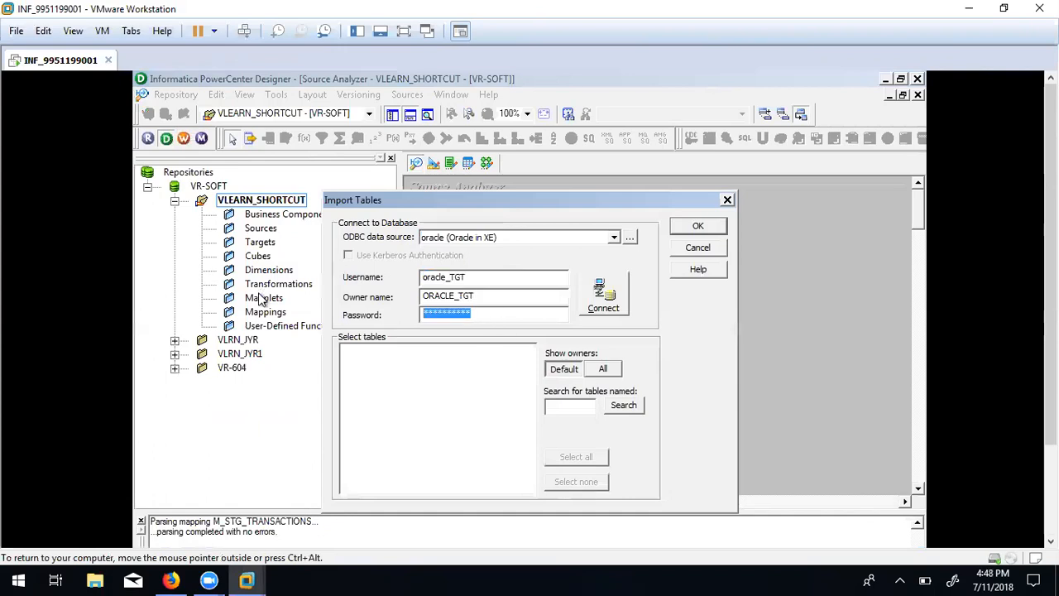
pyautogui.hotkey('ctrl', 'v')
pyautogui.click(621, 294)
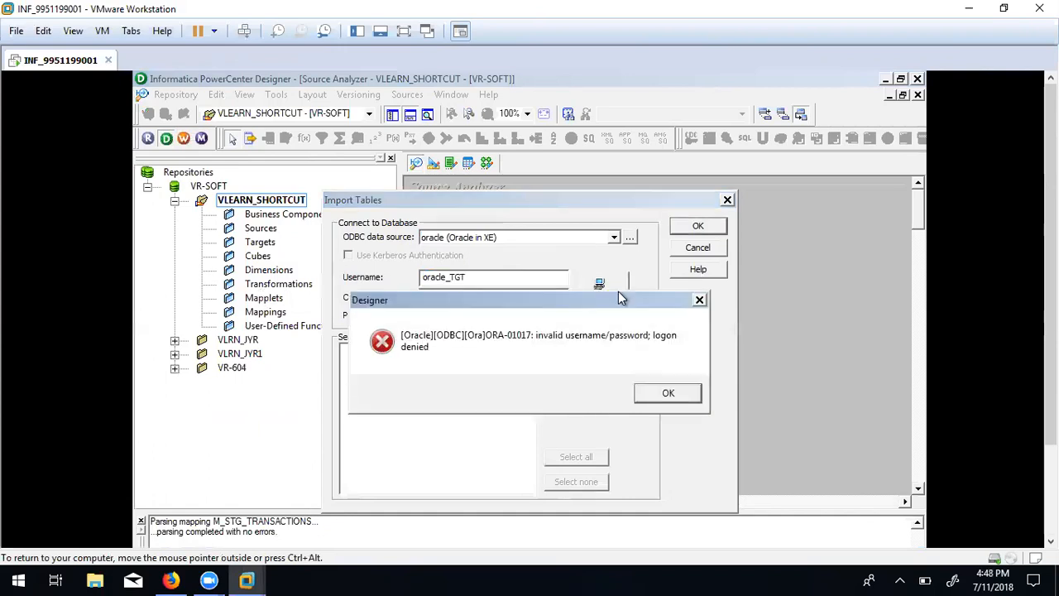
pyautogui.click(671, 398)
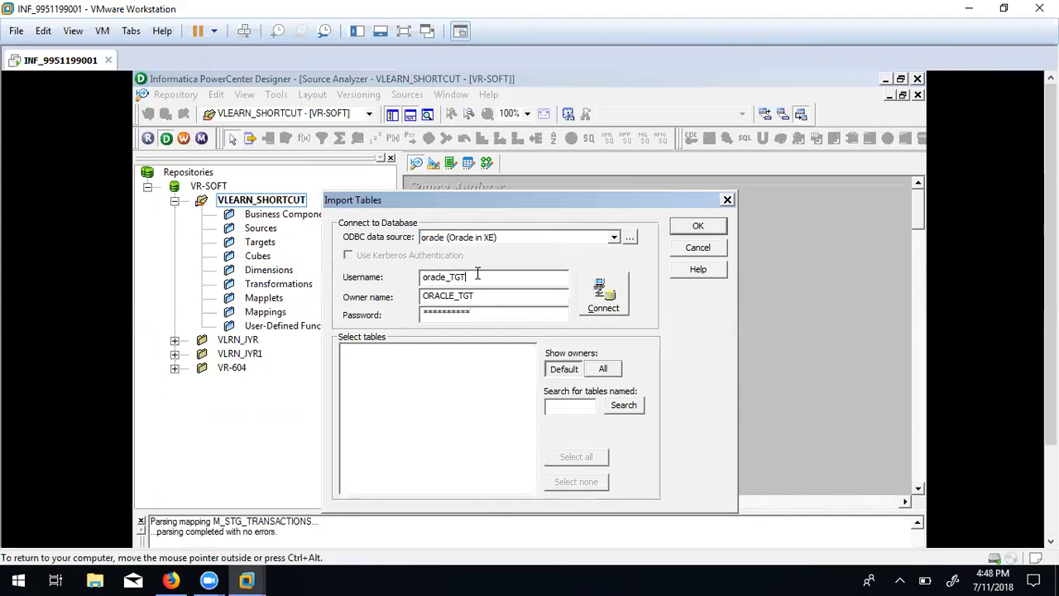
# Retry the connection with the password re-entered, get the ORA-01017 error again, and cancel the import.
pyautogui.doubleClick(493, 298)
pyautogui.click(485, 314)
pyautogui.moveTo(485, 315); pyautogui.dragTo(273, 287)
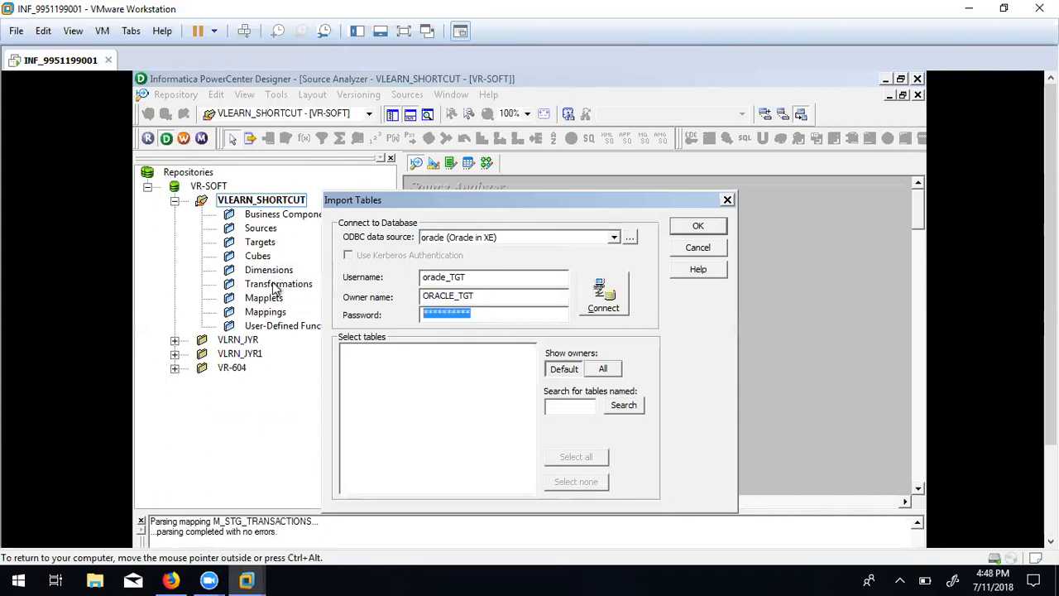
pyautogui.hotkey('ctrl', 'v')
pyautogui.click(591, 304)
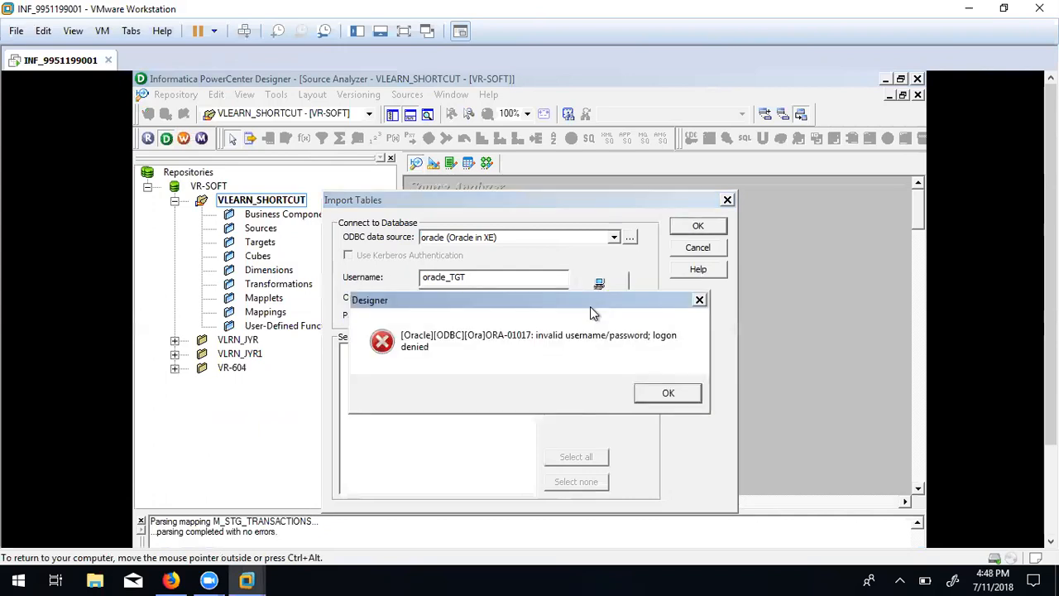
pyautogui.click(665, 394)
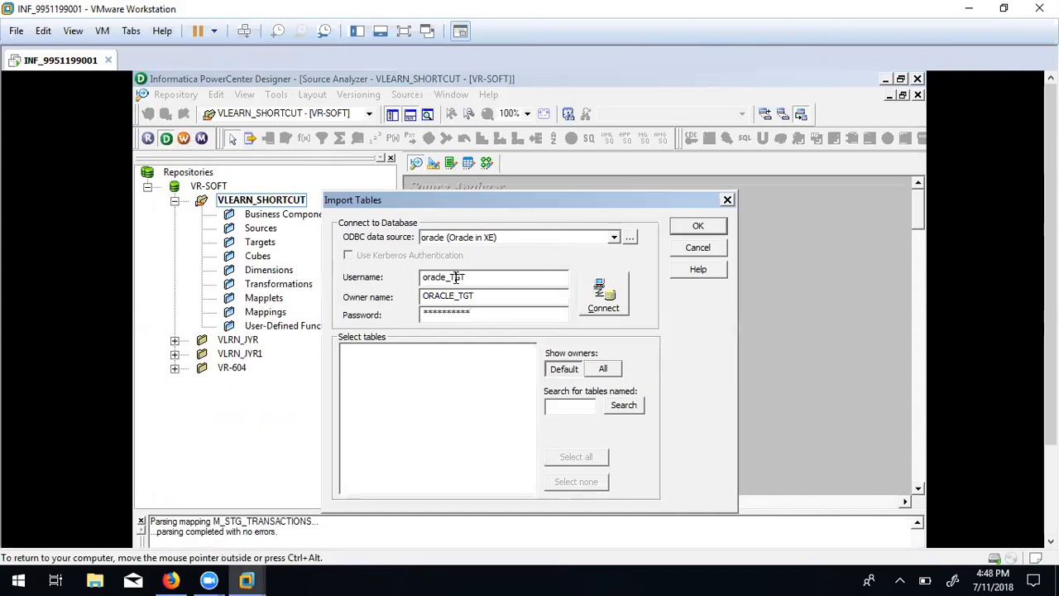
pyautogui.click(702, 246)
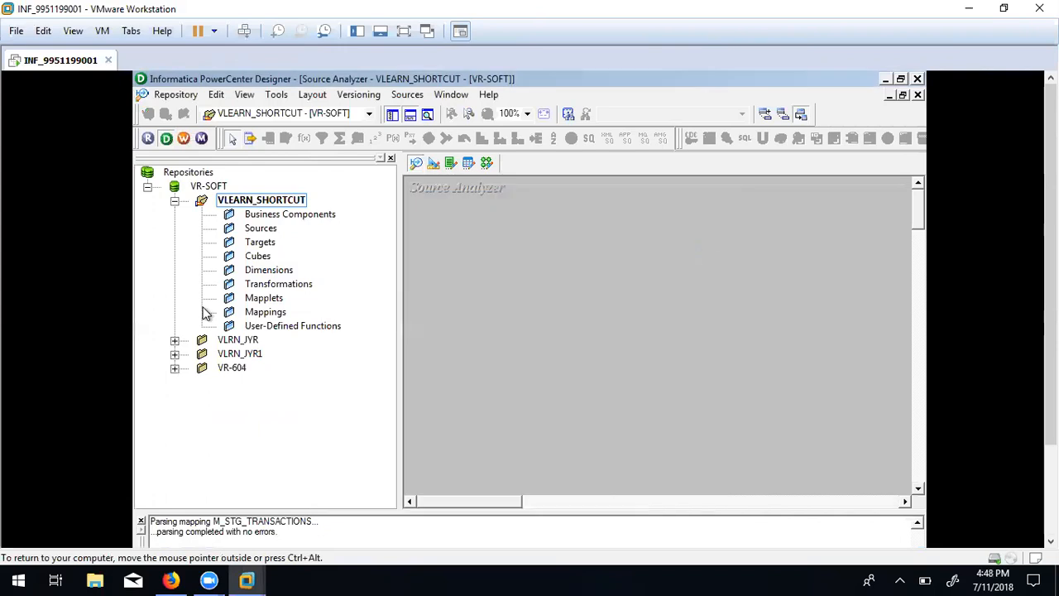
# Expand VLRN_JYR's oracle sources and confirm STG_PRODUCT's Database Type is Oracle in its properties.
pyautogui.click(176, 340)
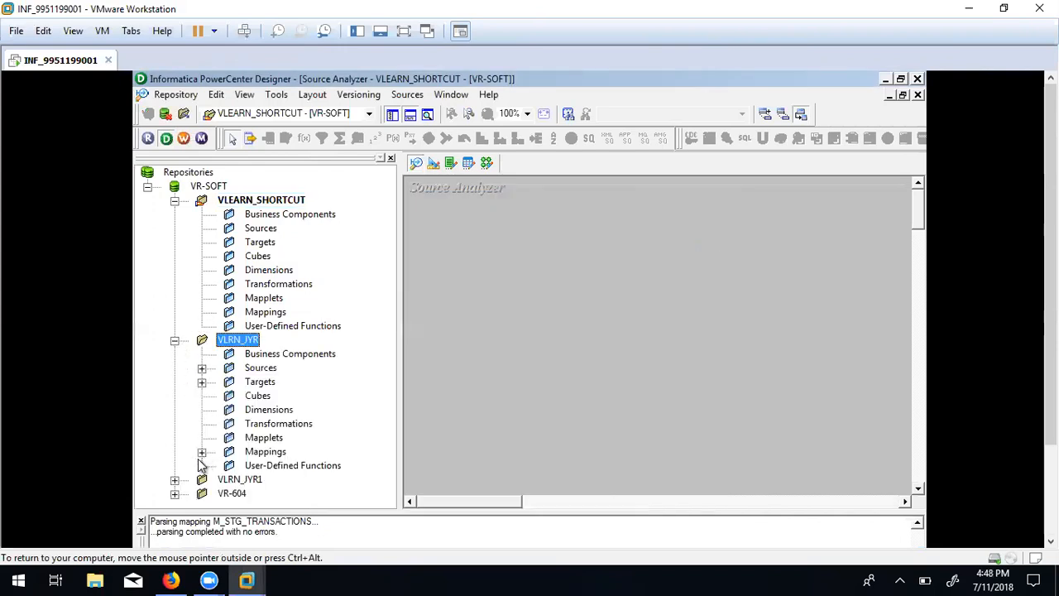
pyautogui.click(202, 368)
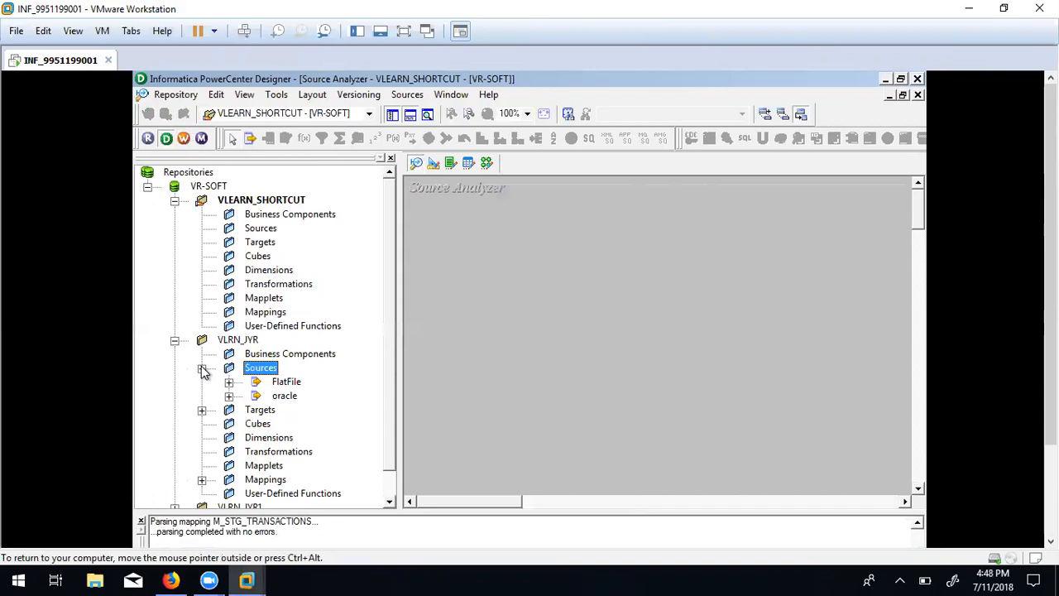
pyautogui.click(229, 396)
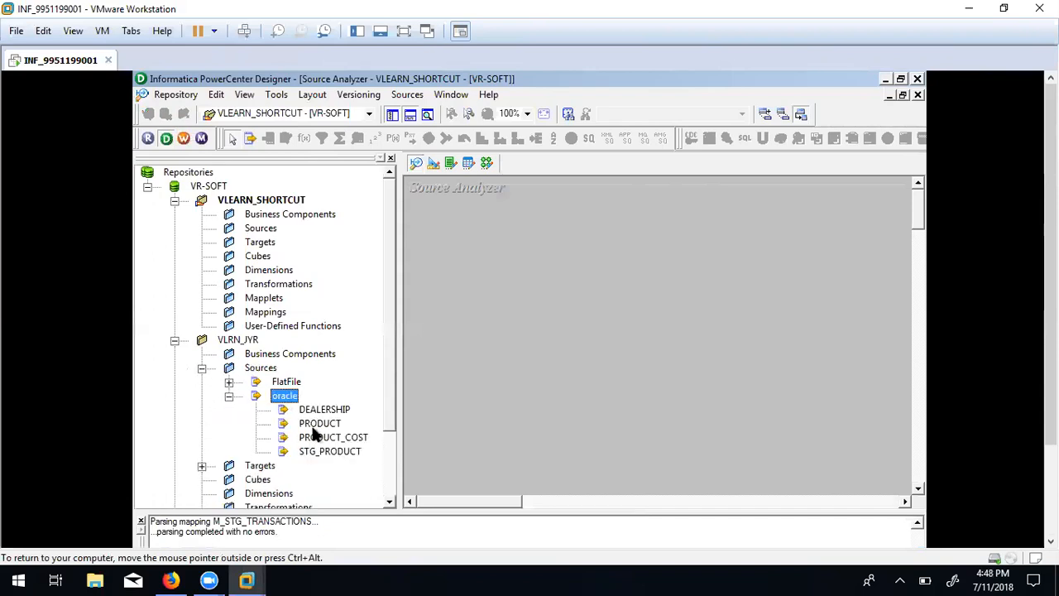
pyautogui.click(325, 455)
pyautogui.rightClick(325, 455)
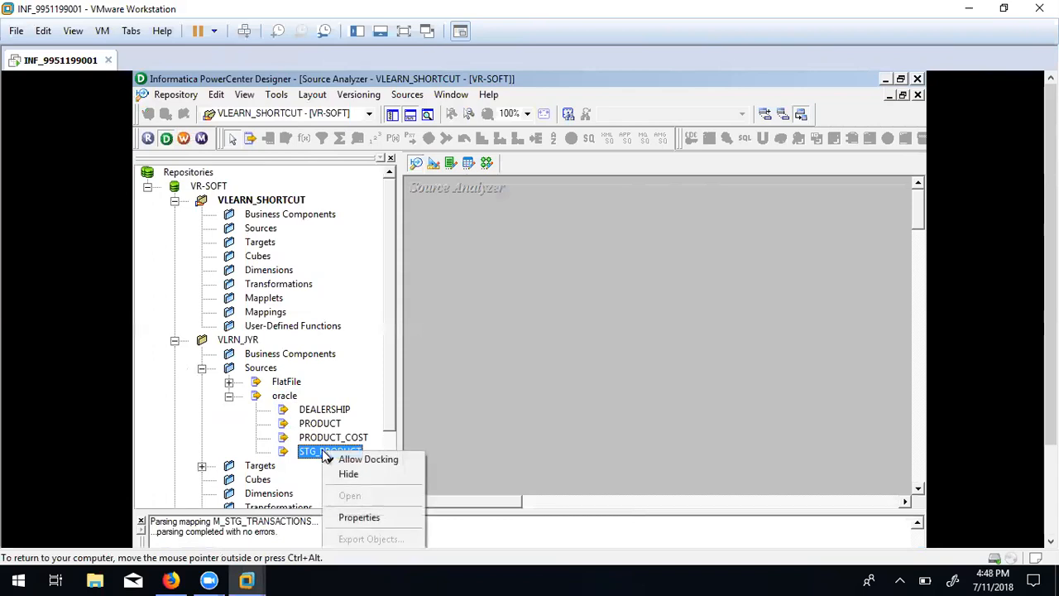
pyautogui.click(361, 516)
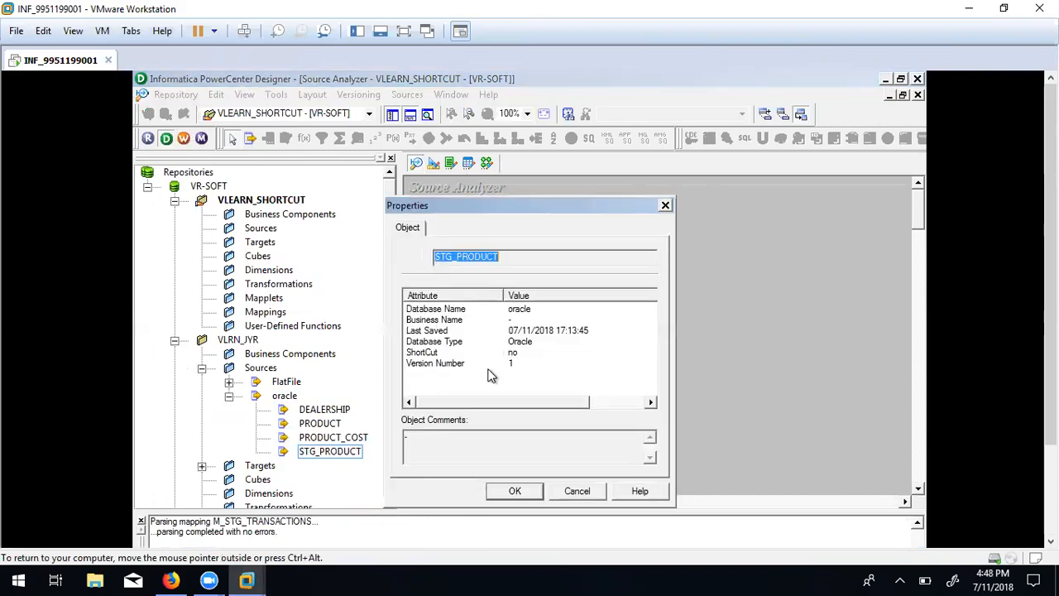
pyautogui.click(517, 341)
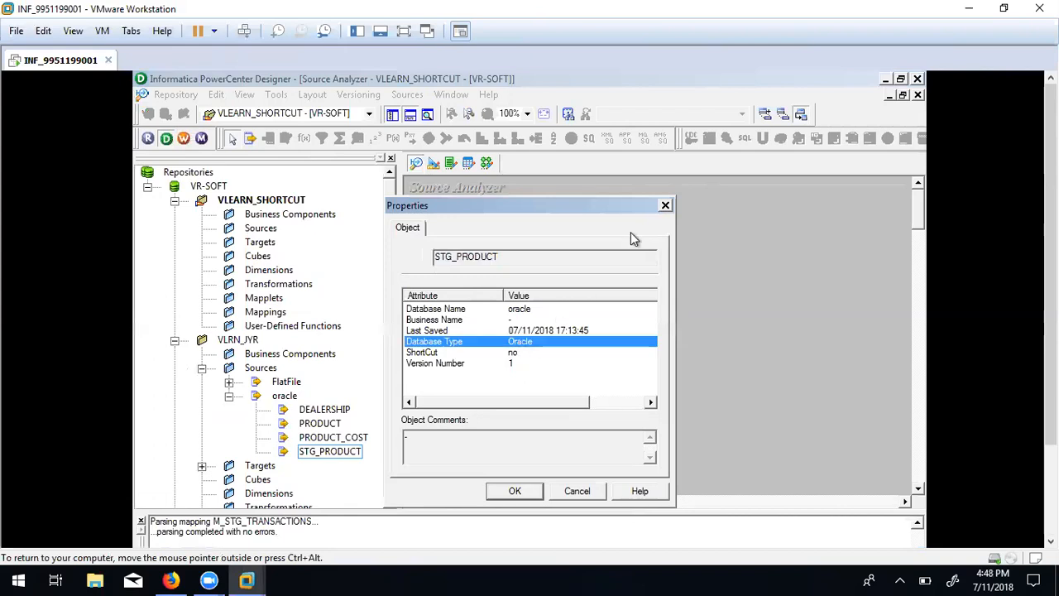
pyautogui.click(665, 205)
pyautogui.click(390, 96)
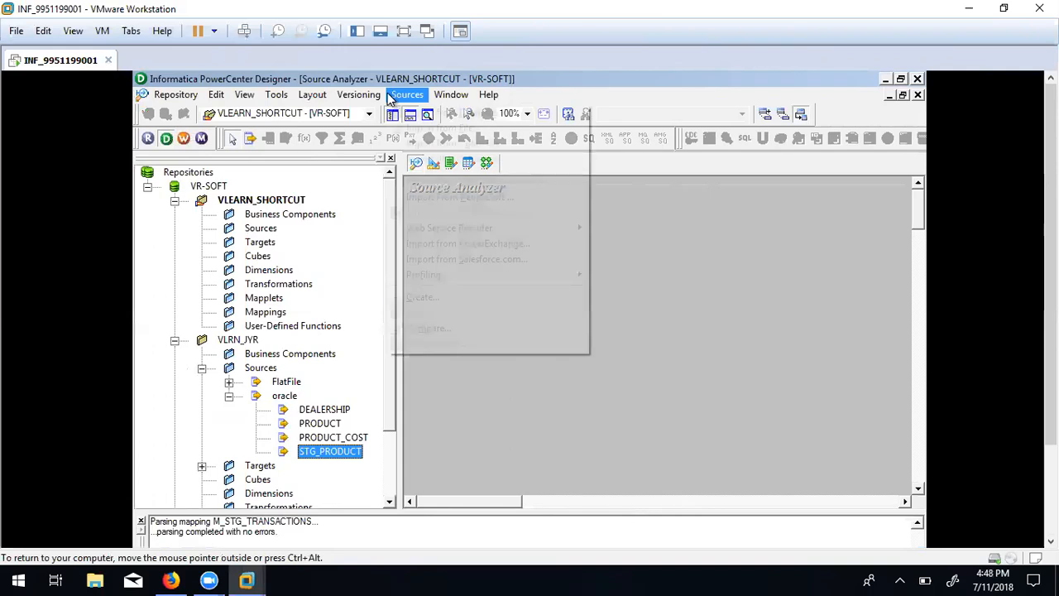
# Begin an oracle import with a 'tg' username, then cancel it.
pyautogui.click(450, 114)
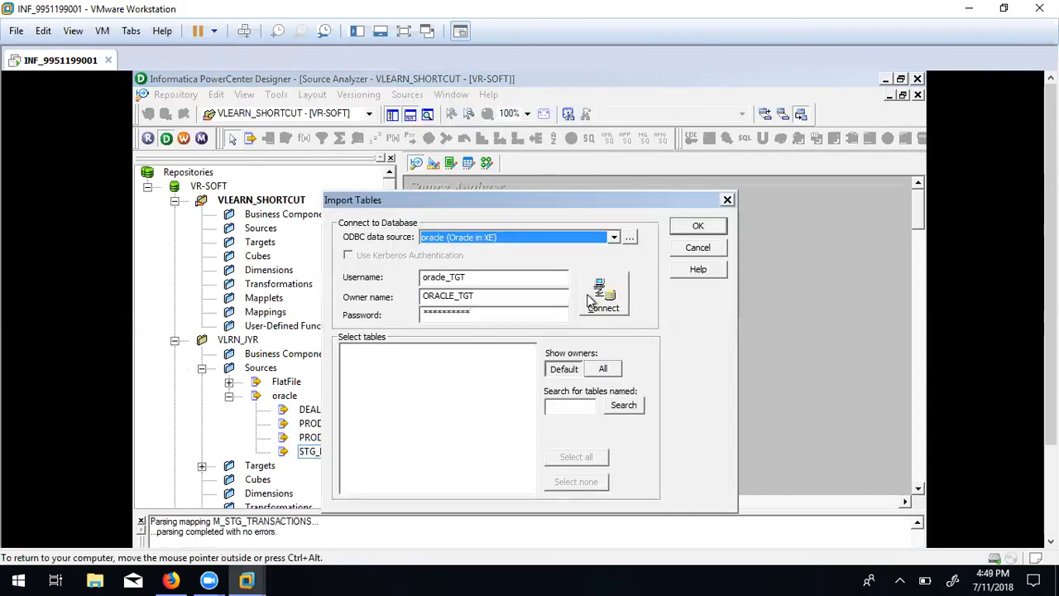
pyautogui.click(600, 240)
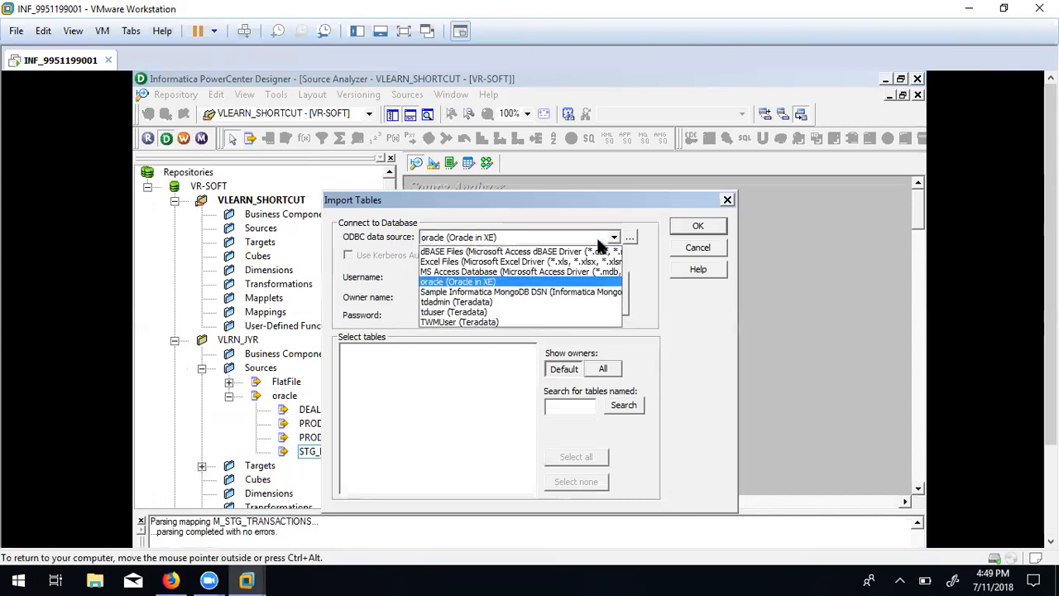
pyautogui.click(518, 282)
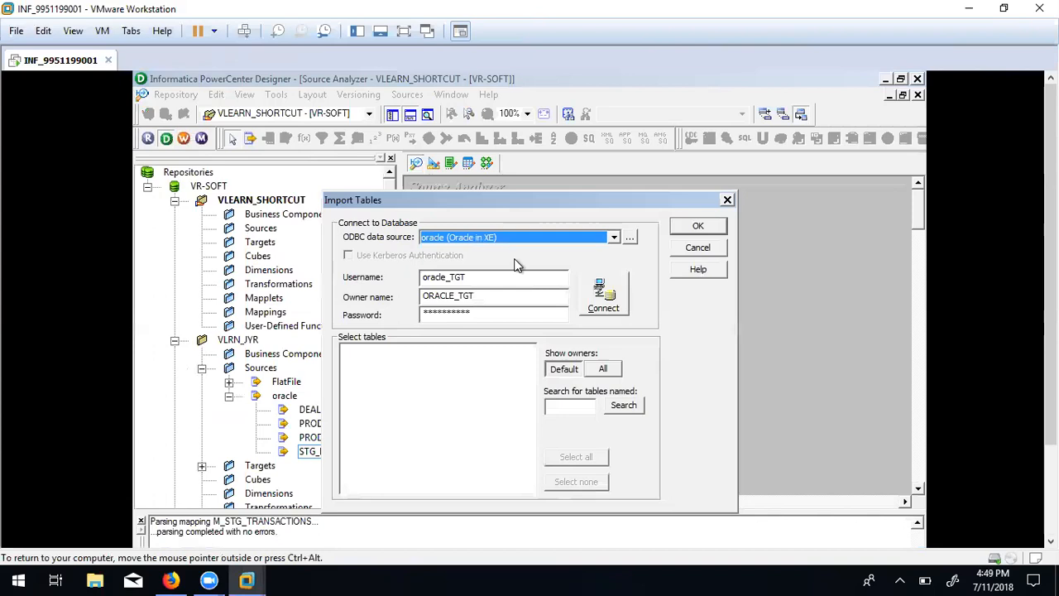
pyautogui.click(493, 277)
pyautogui.write('tgt')
pyautogui.doubleClick(494, 275)
pyautogui.press('Tab')
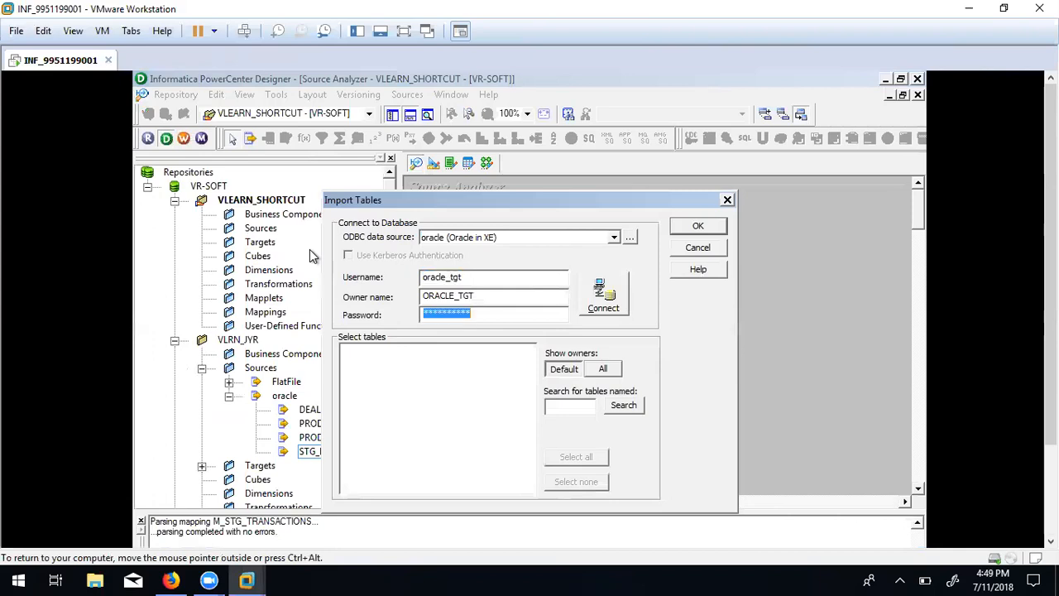
pyautogui.hotkey('ctrl', 'v')
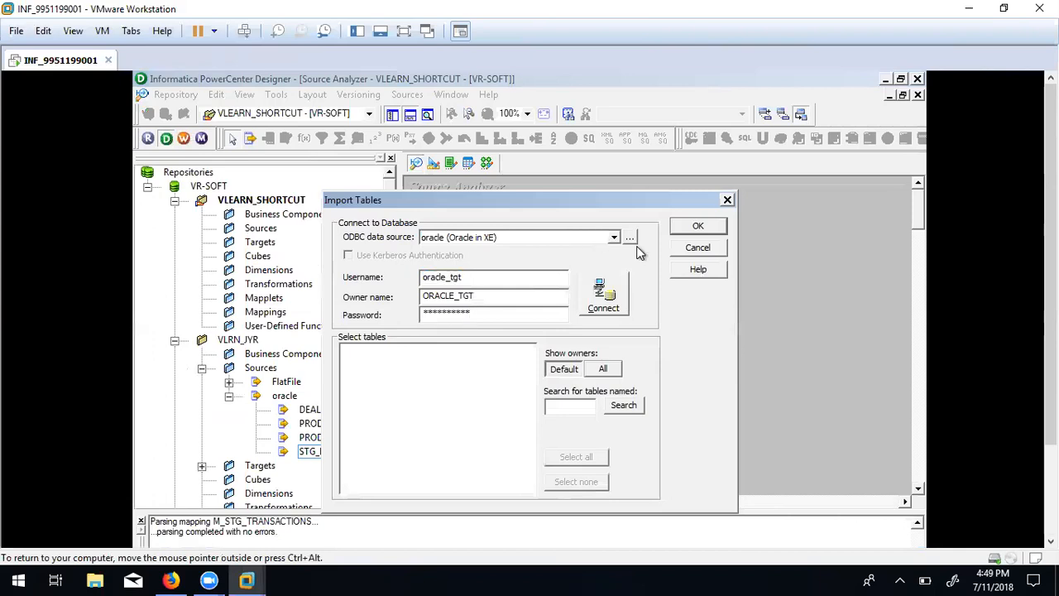
pyautogui.click(690, 251)
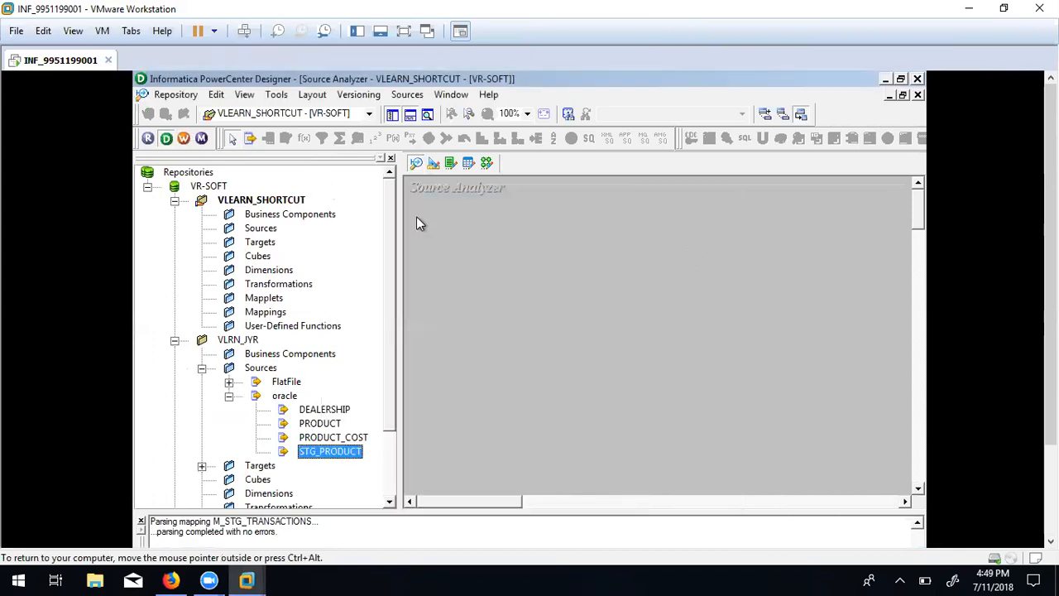
# With VLEARN_SHORTCUT selected, reopen the import and connect as oracle_tgt.
pyautogui.click(269, 202)
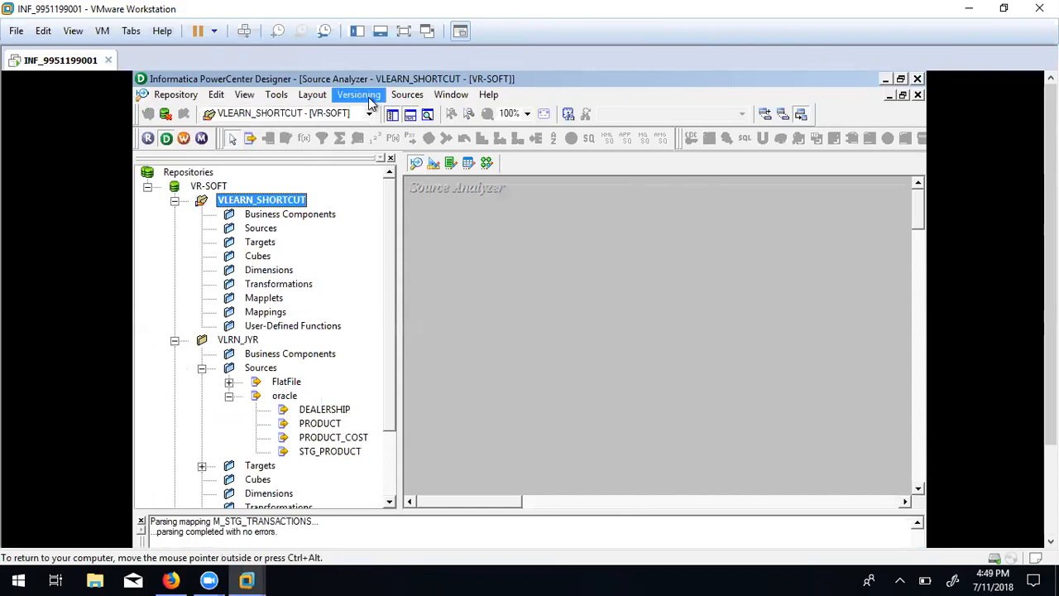
pyautogui.click(407, 95)
pyautogui.click(431, 116)
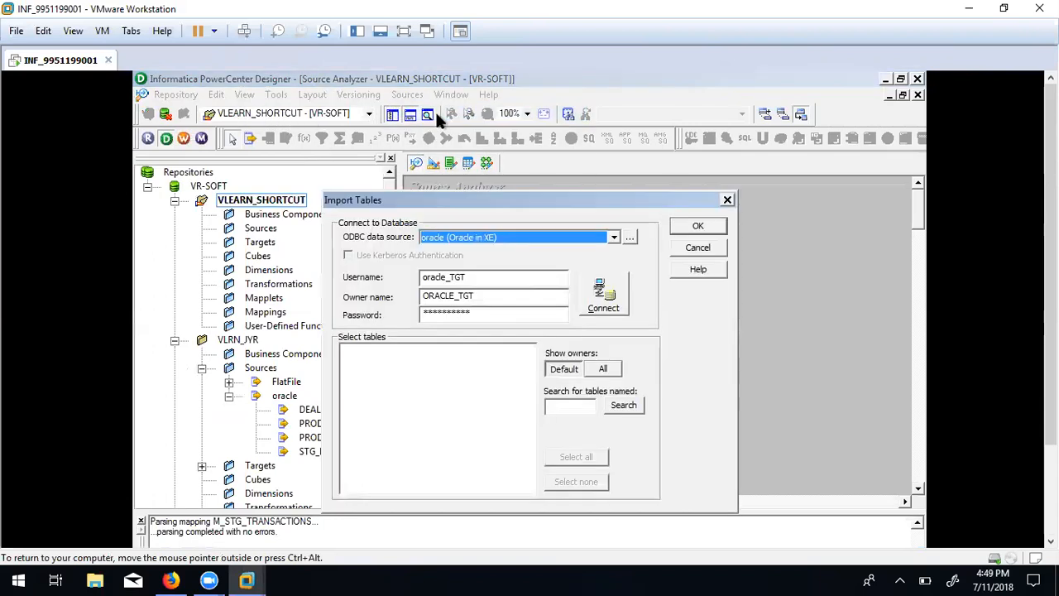
pyautogui.click(477, 277)
pyautogui.doubleClick(477, 278)
pyautogui.write('oracle_tgt')
pyautogui.moveTo(494, 314); pyautogui.dragTo(347, 304)
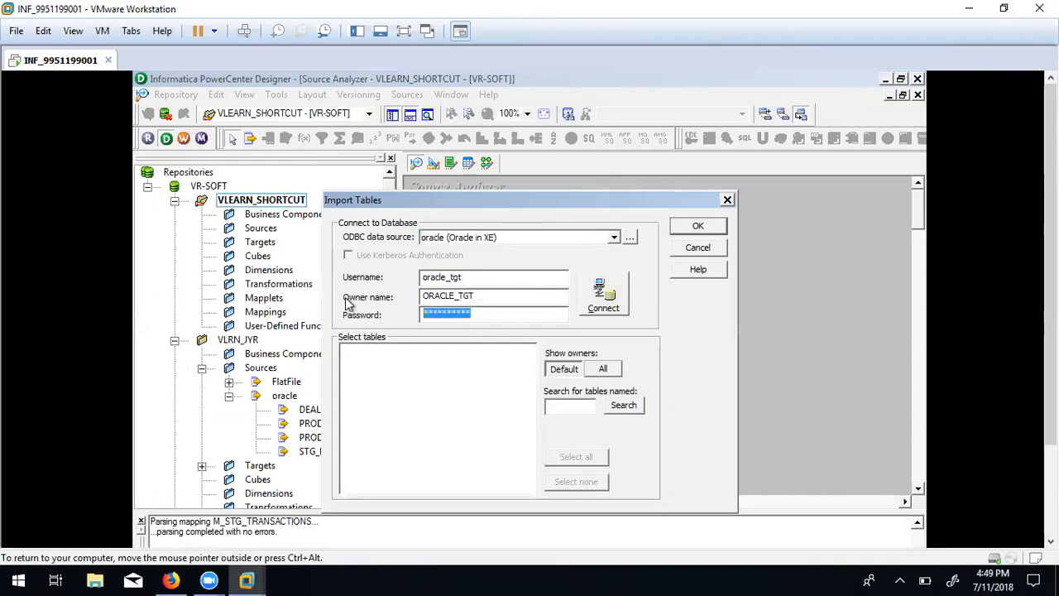
pyautogui.click(602, 296)
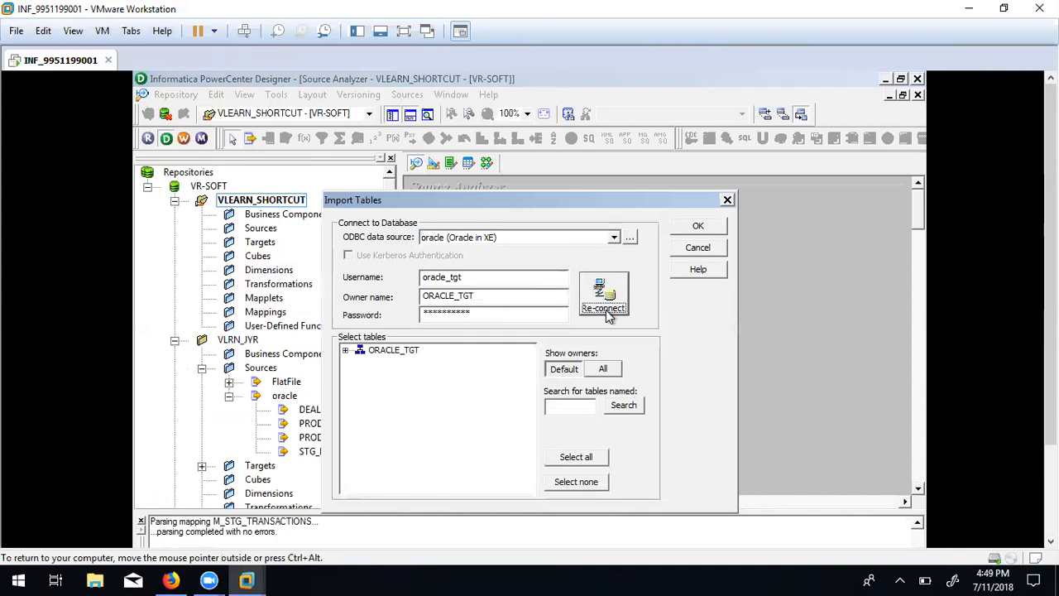
# Import the DIM_DATES table from the ORACLE_TGT schema's tables.
pyautogui.click(345, 350)
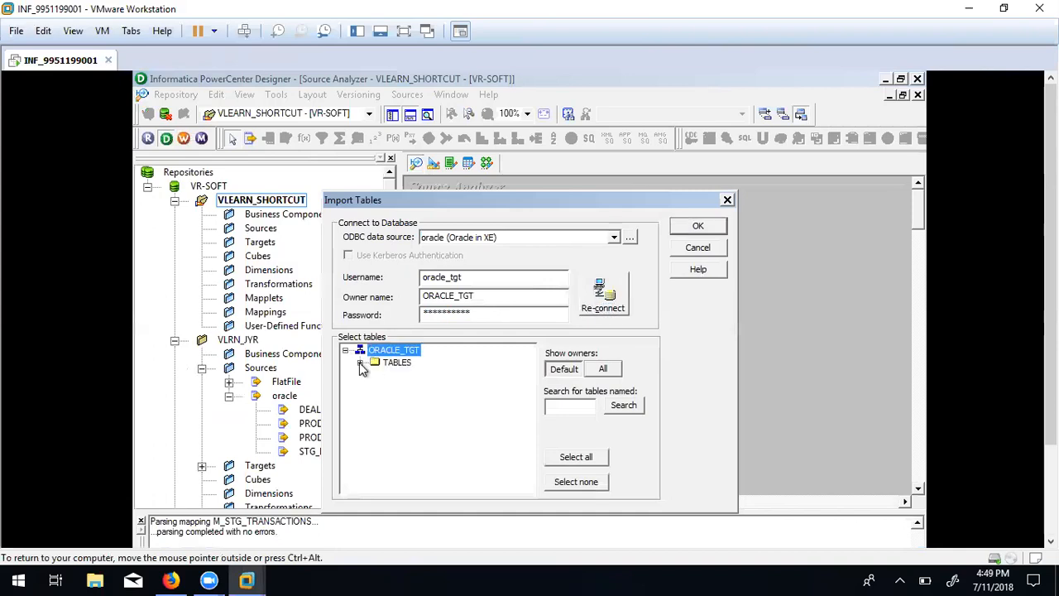
pyautogui.click(360, 362)
pyautogui.click(422, 376)
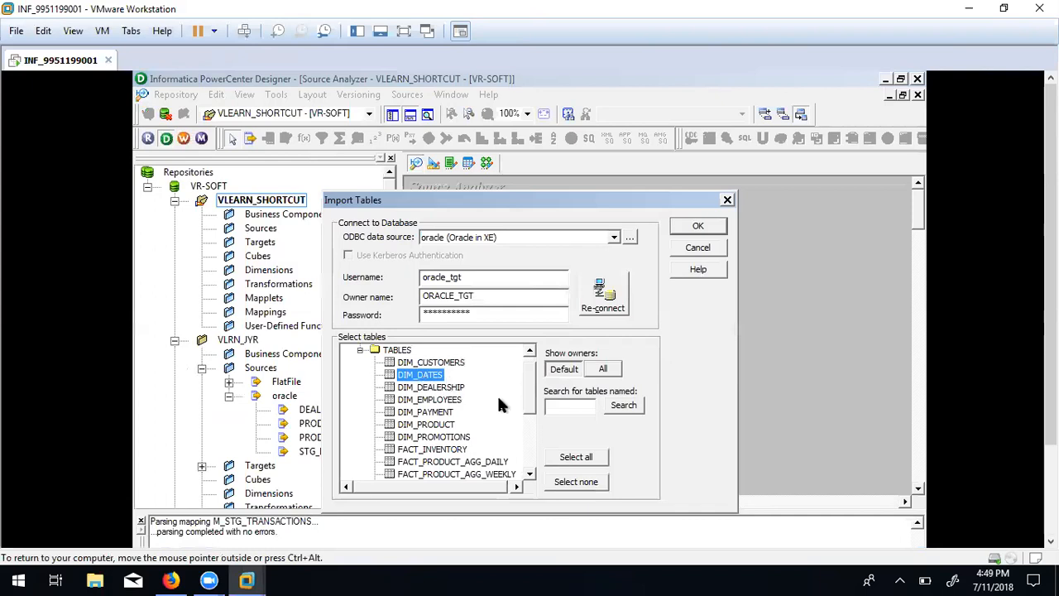
pyautogui.click(693, 227)
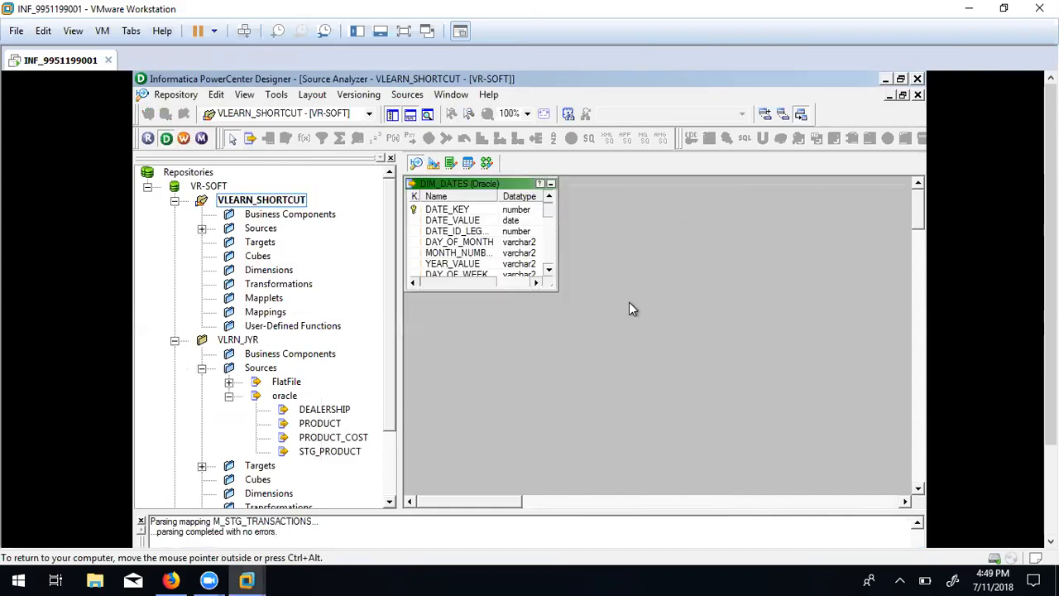
# Expand VLEARN_SHORTCUT's oracle sources and select the imported DIM_DATES.
pyautogui.click(201, 229)
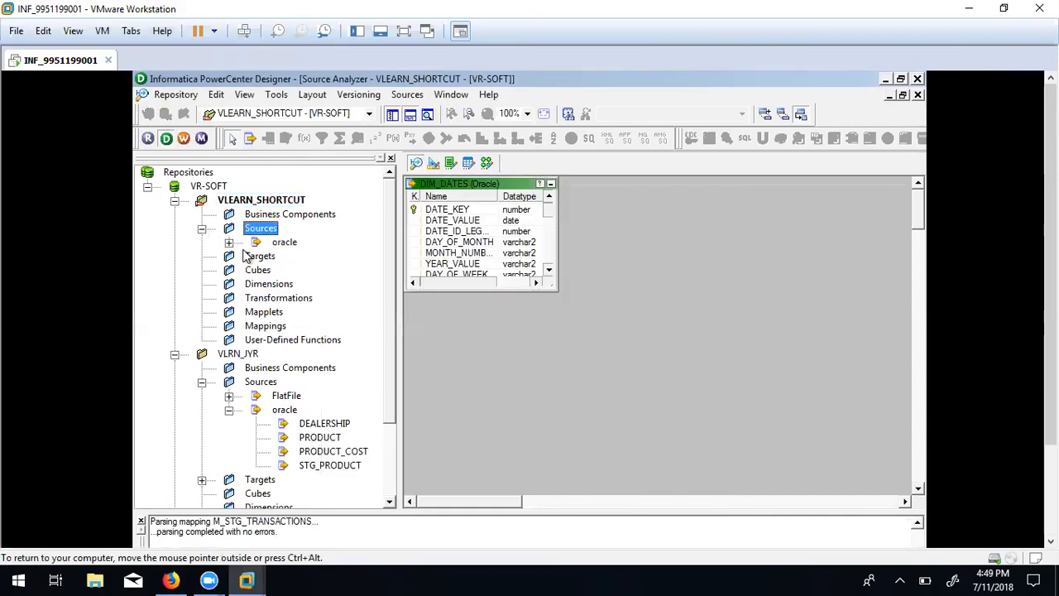
pyautogui.click(231, 244)
pyautogui.click(311, 255)
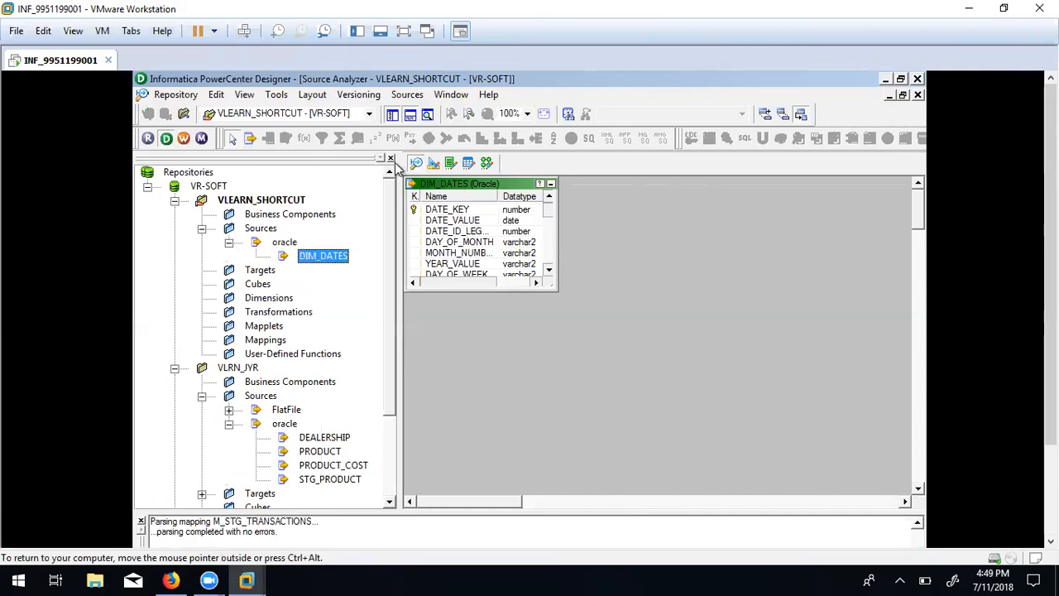
# Open VLRN_JYR in the Source Analyzer and clear all tables from the workspace.
pyautogui.click(369, 115)
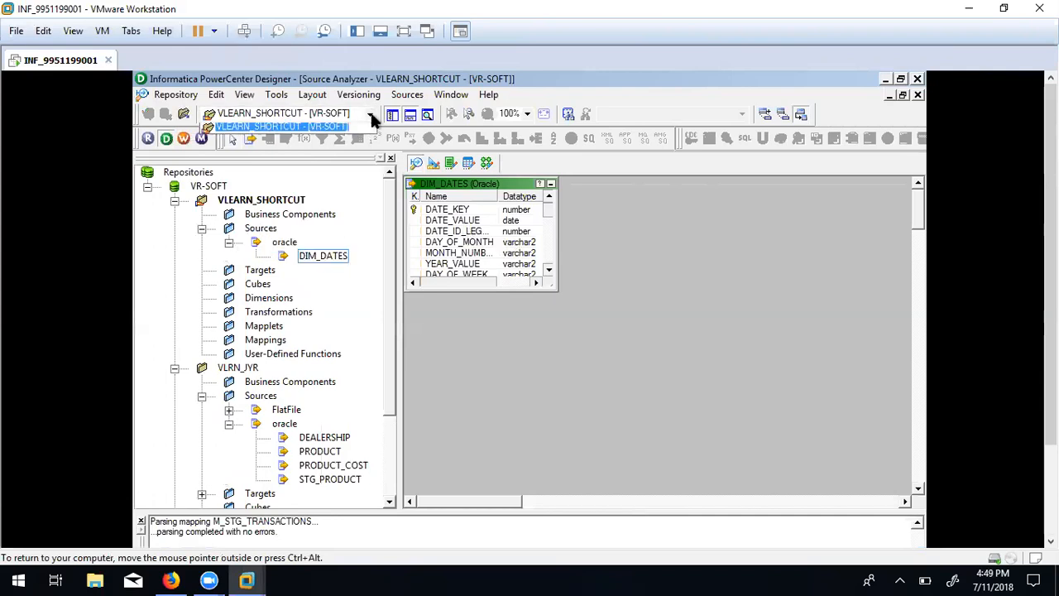
pyautogui.click(248, 369)
pyautogui.rightClick(247, 370)
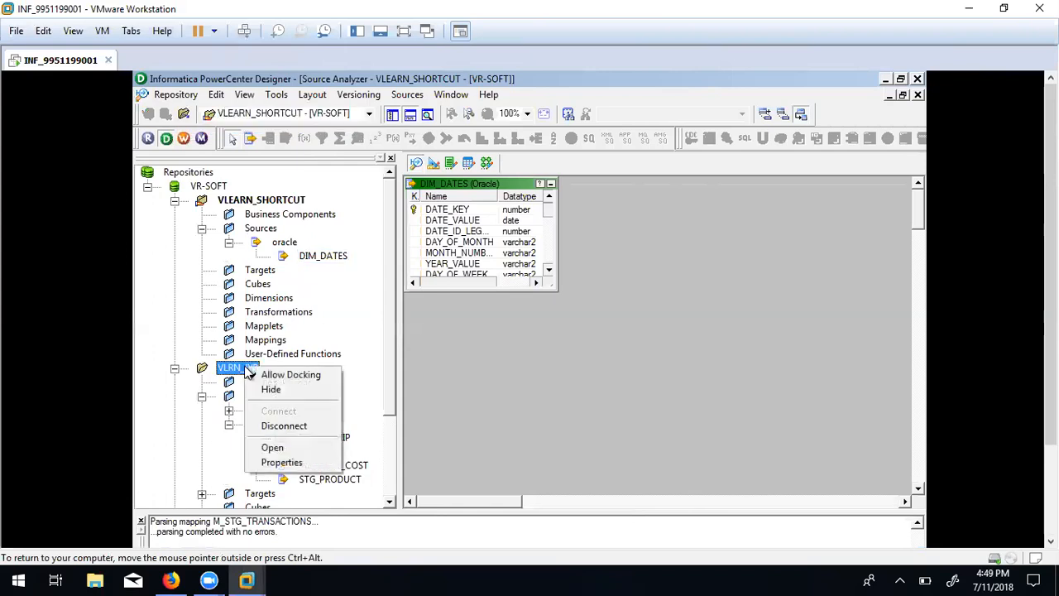
pyautogui.click(280, 445)
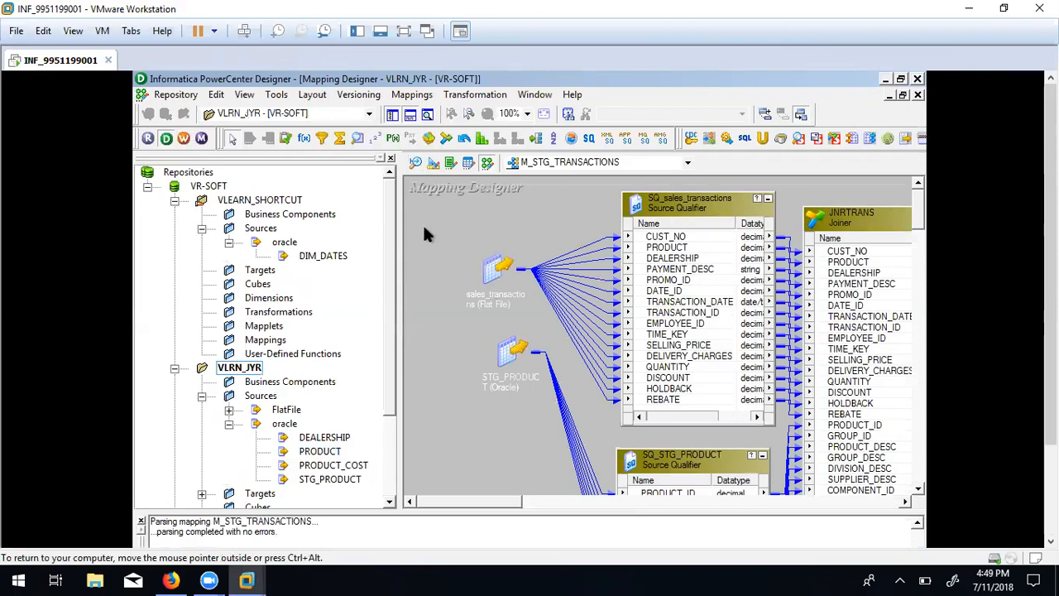
pyautogui.click(416, 163)
pyautogui.rightClick(559, 341)
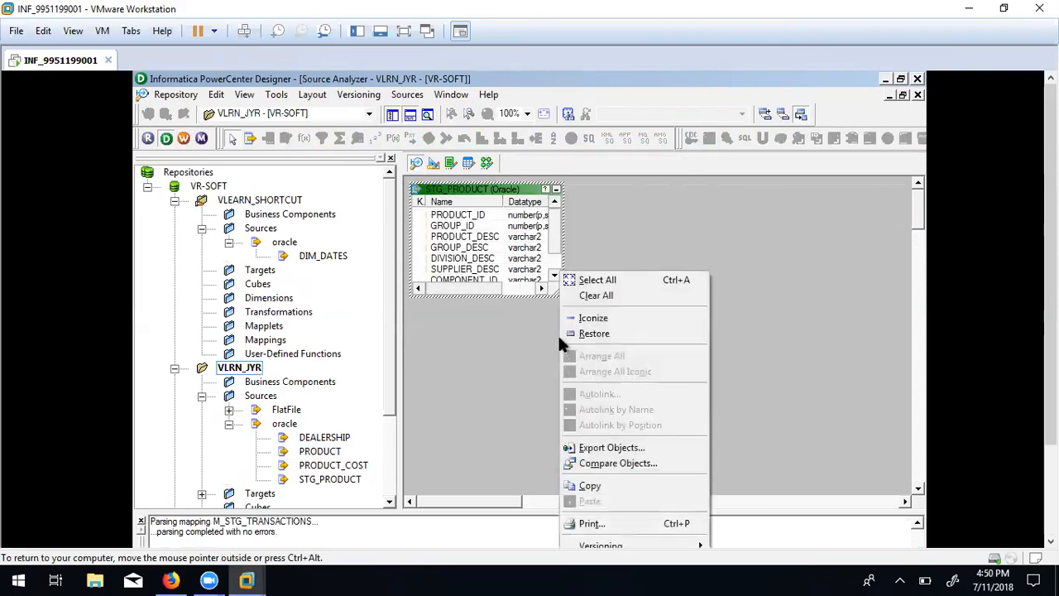
pyautogui.click(608, 295)
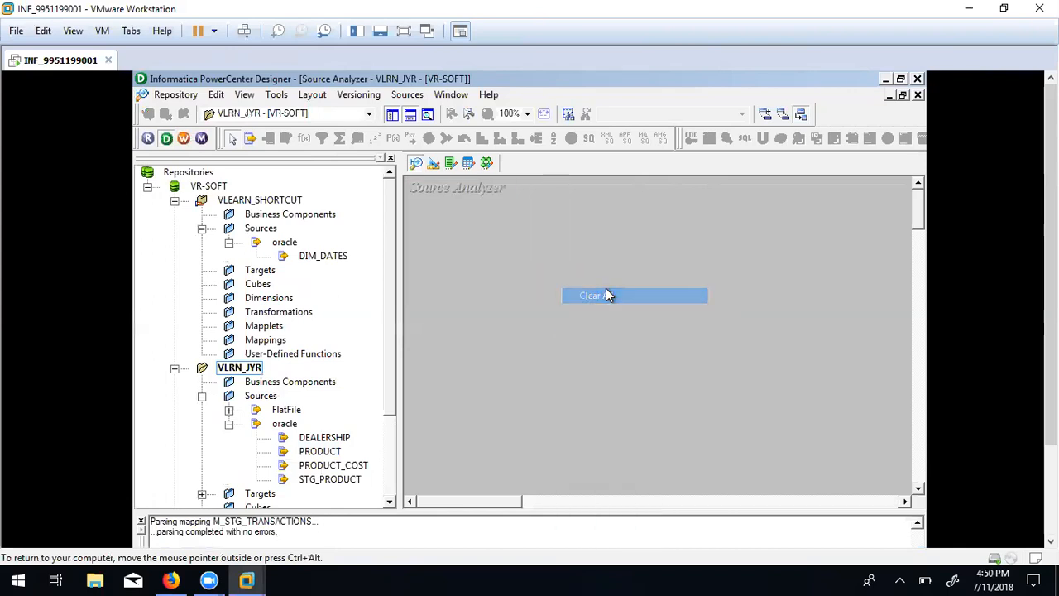
# Select the original DIM_DATES under the VLEARN_SHORTCUT folder.
pyautogui.click(319, 258)
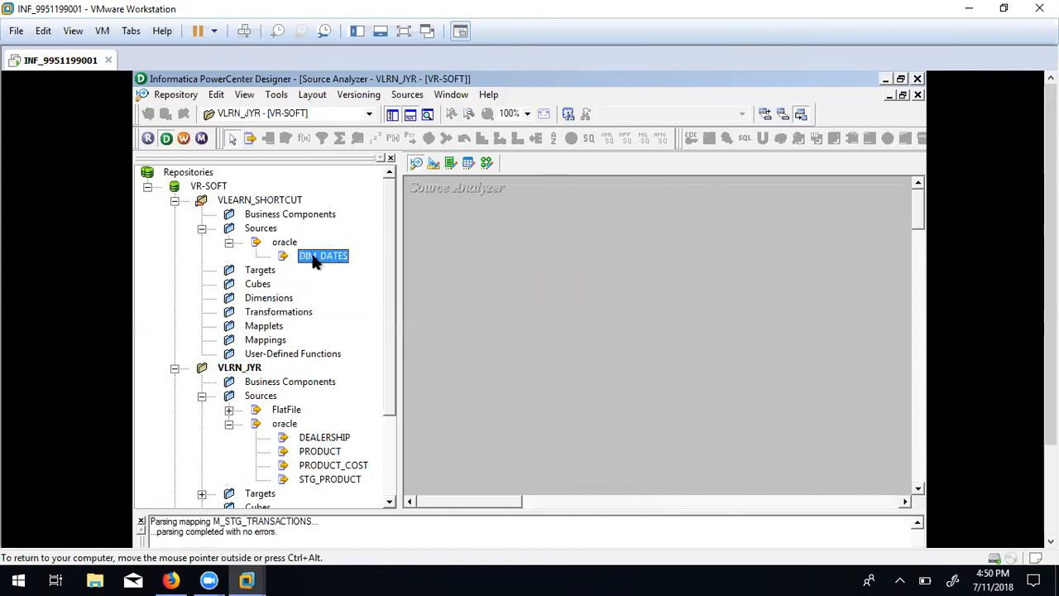
pyautogui.click(240, 204)
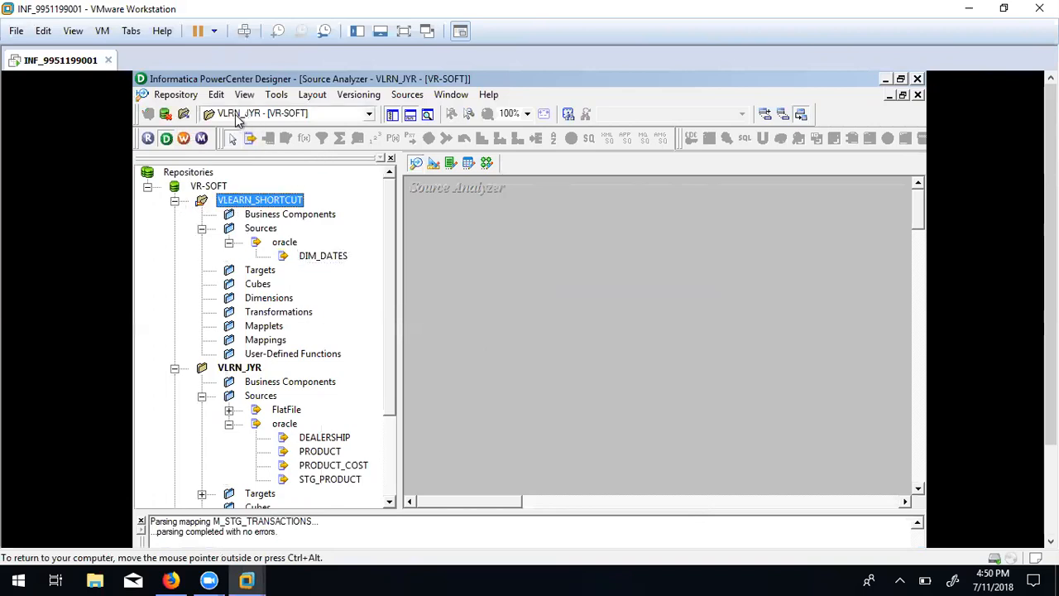
pyautogui.click(314, 259)
# Drag DIM_DATES into the VLRN_JYR workspace, confirm the copy, and check VLRN_JYR's oracle sources.
pyautogui.moveTo(308, 259); pyautogui.dragTo(511, 266)
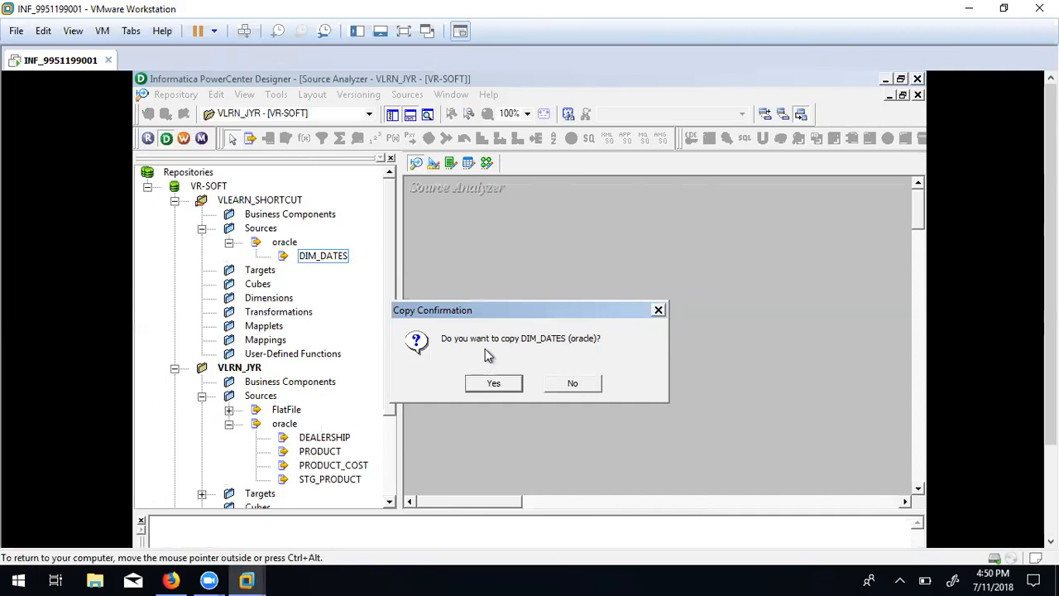
pyautogui.click(507, 385)
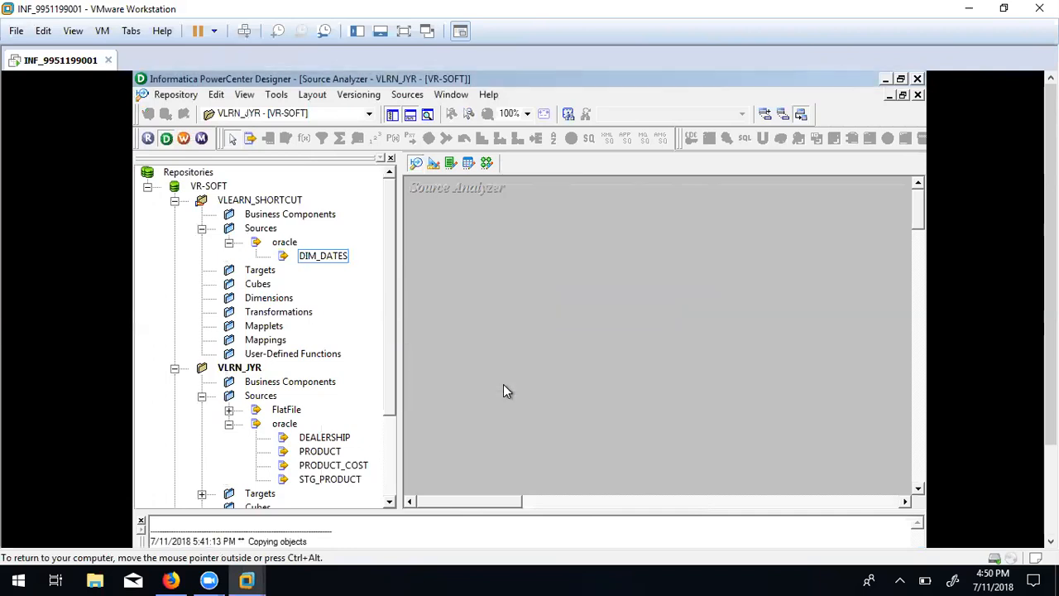
pyautogui.click(465, 306)
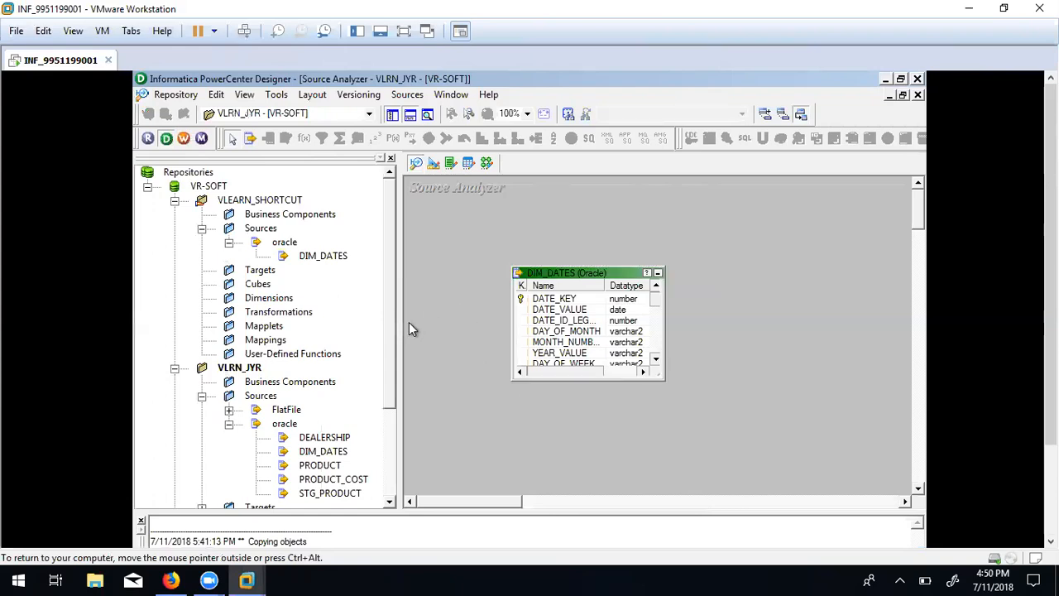
pyautogui.moveTo(392, 327); pyautogui.dragTo(389, 382)
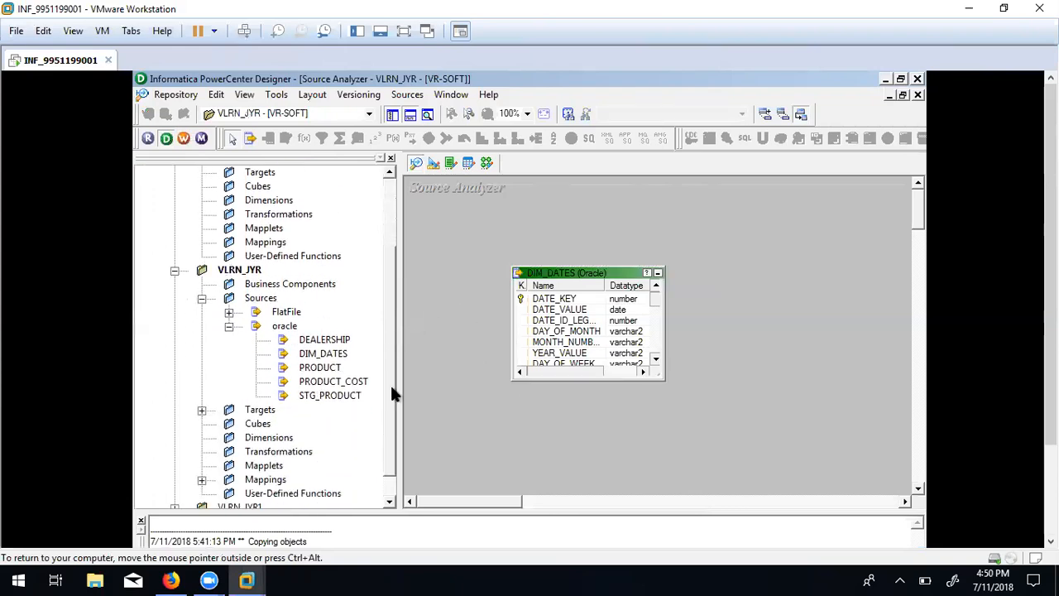
pyautogui.click(229, 324)
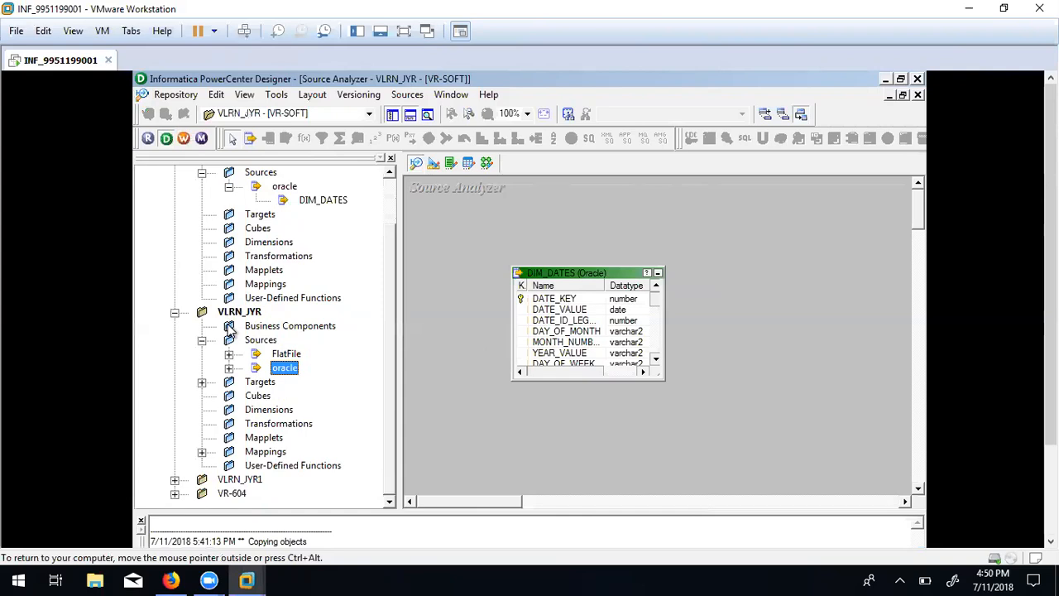
pyautogui.click(229, 368)
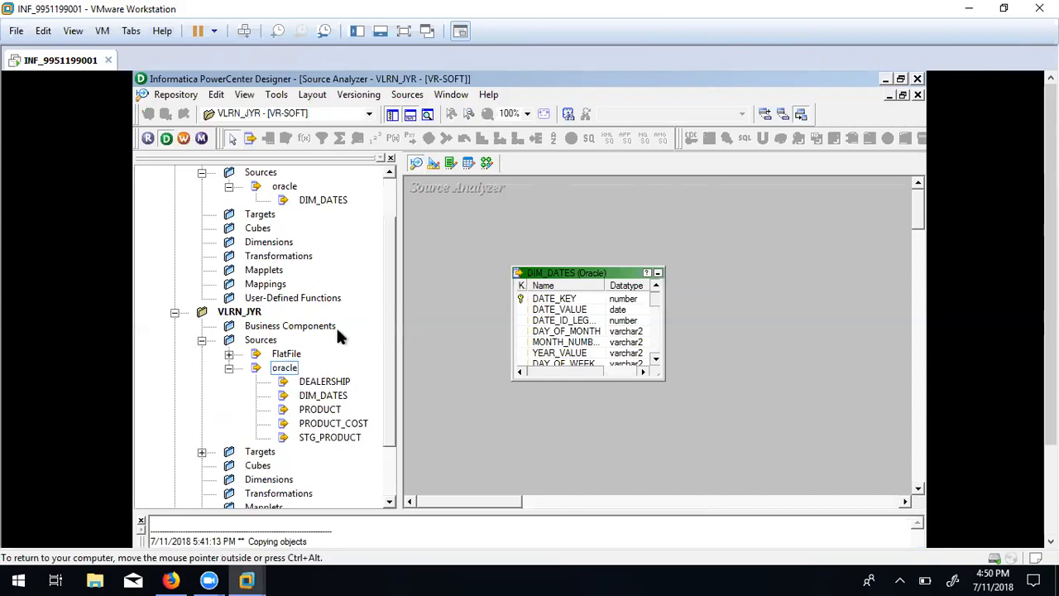
# Disconnect VLRN_JYR, saving its changes.
pyautogui.rightClick(245, 315)
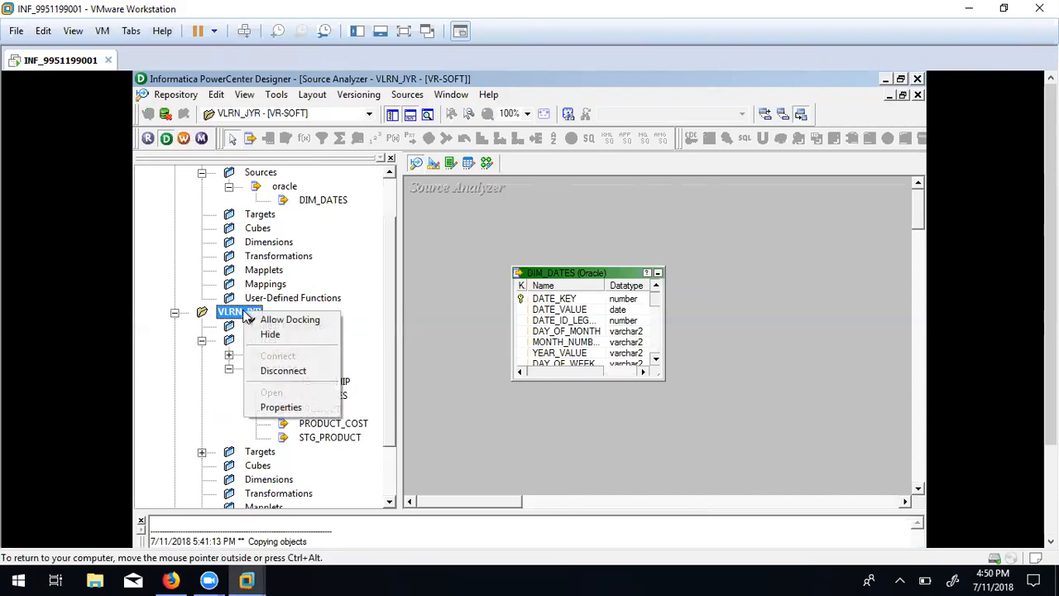
pyautogui.click(281, 370)
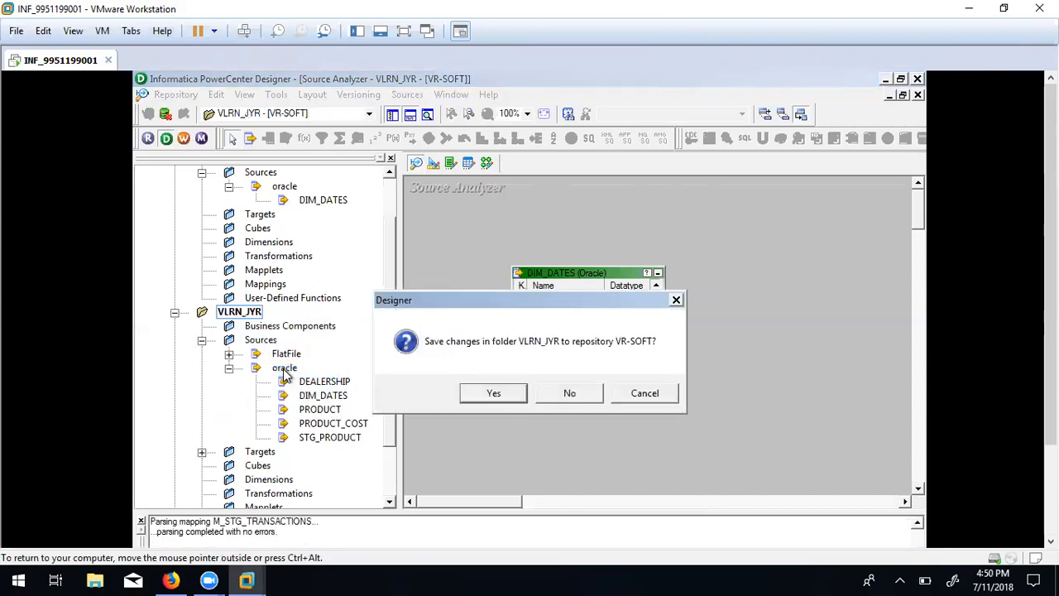
pyautogui.click(480, 394)
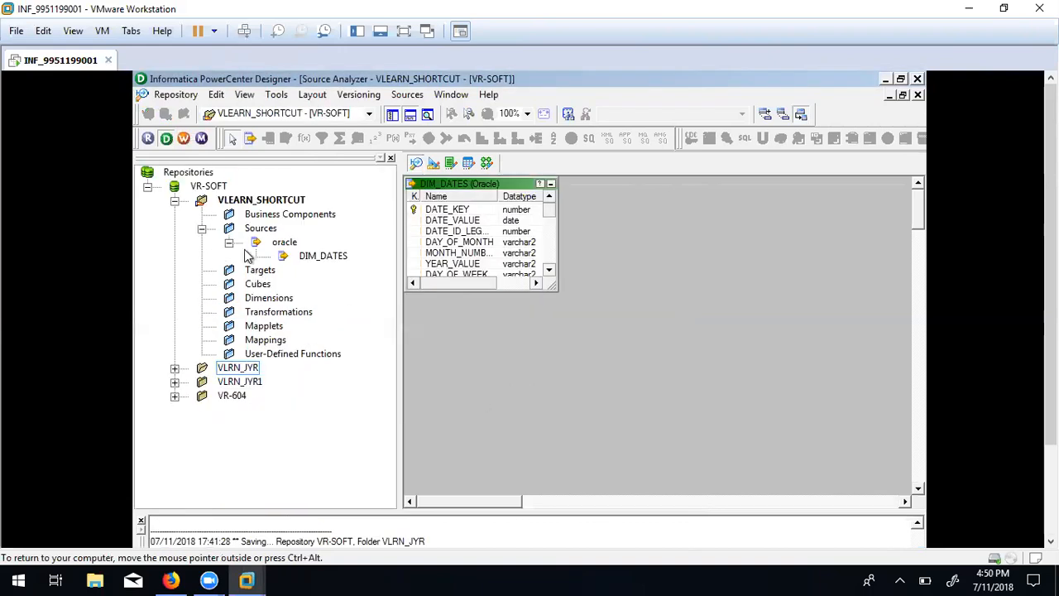
# Reopen VLRN_JYR's oracle sources and compare its copied DIM_DATES with VLEARN_SHORTCUT's original.
pyautogui.doubleClick(239, 368)
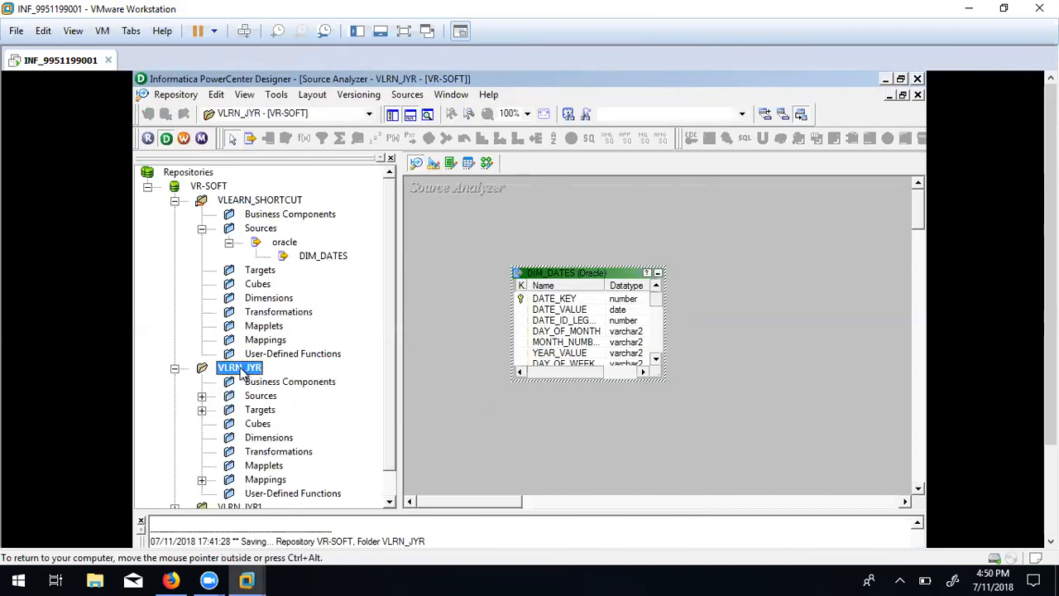
pyautogui.doubleClick(217, 396)
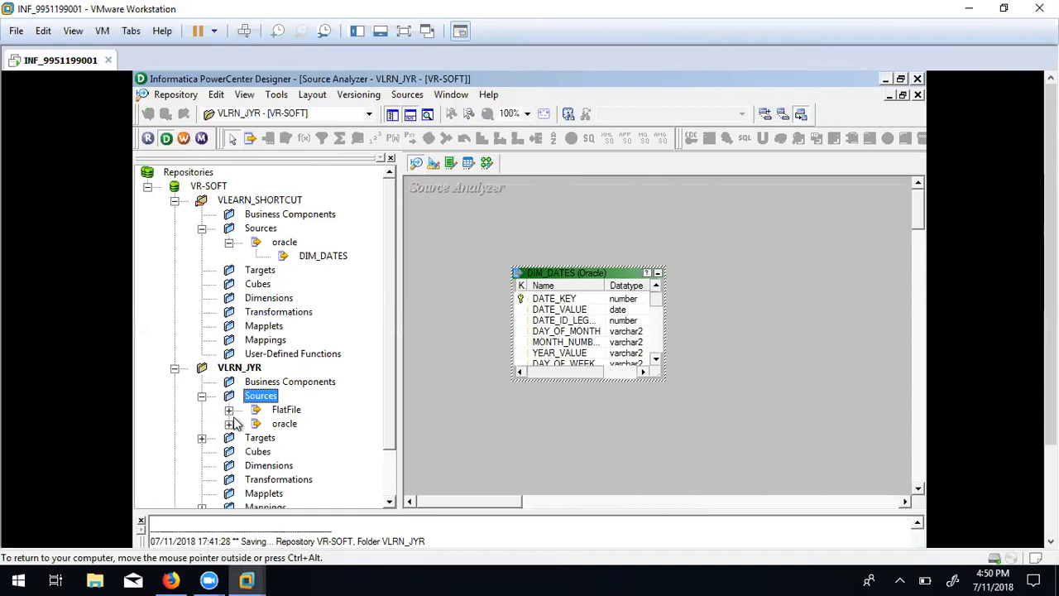
pyautogui.click(229, 423)
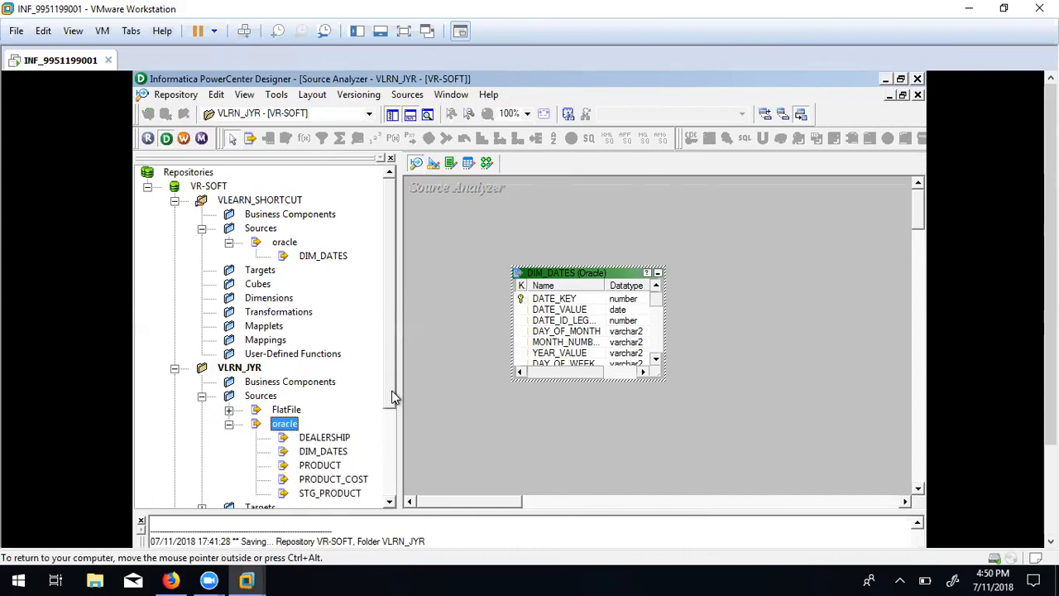
pyautogui.scroll(-2, 389, 418)
pyautogui.scroll(-1, 389, 420)
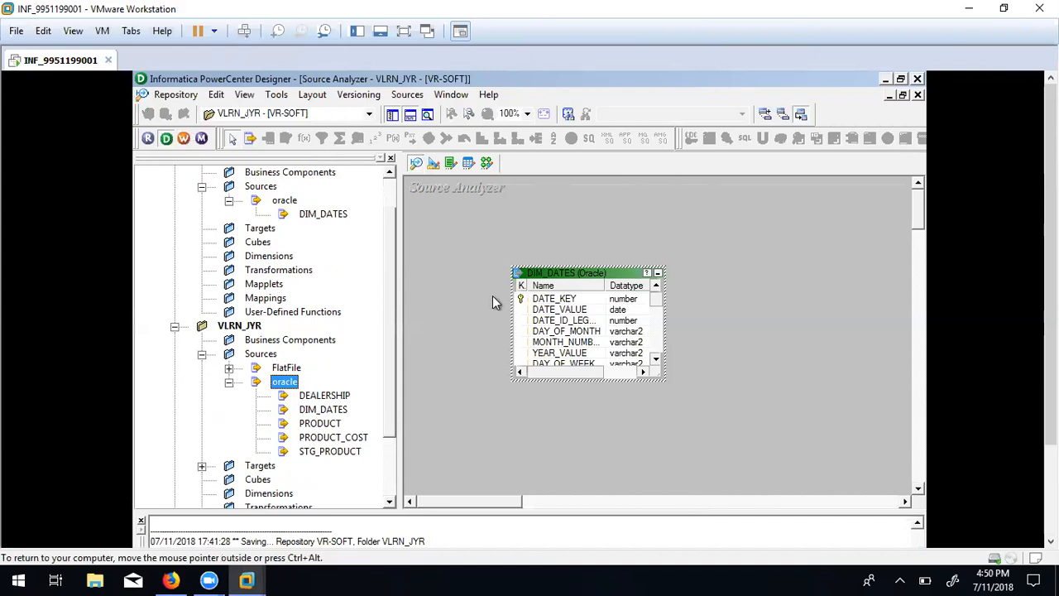
pyautogui.click(334, 413)
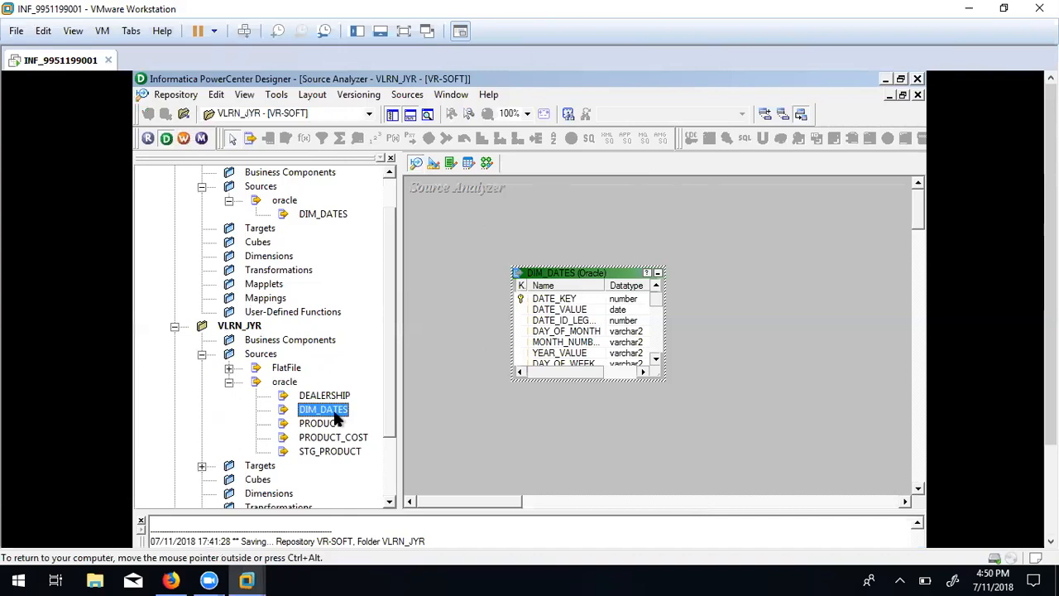
pyautogui.click(322, 221)
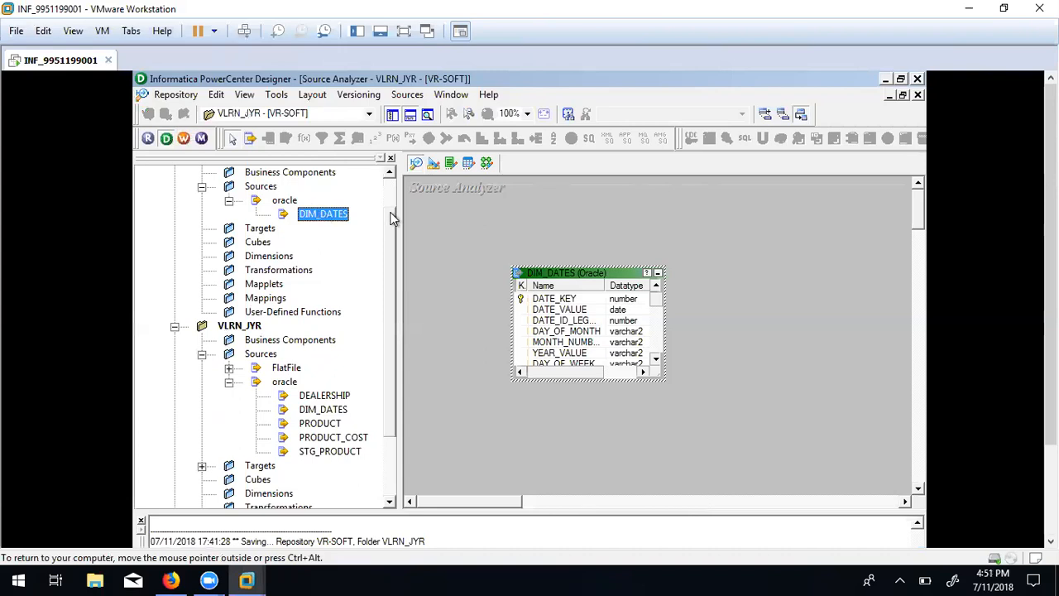
pyautogui.scroll(1, 348, 273)
pyautogui.click(322, 113)
# Cut every column, starting with DATE_VALUE, from VLEARN_SHORTCUT's DIM_DATES and apply the edits.
pyautogui.click(312, 129)
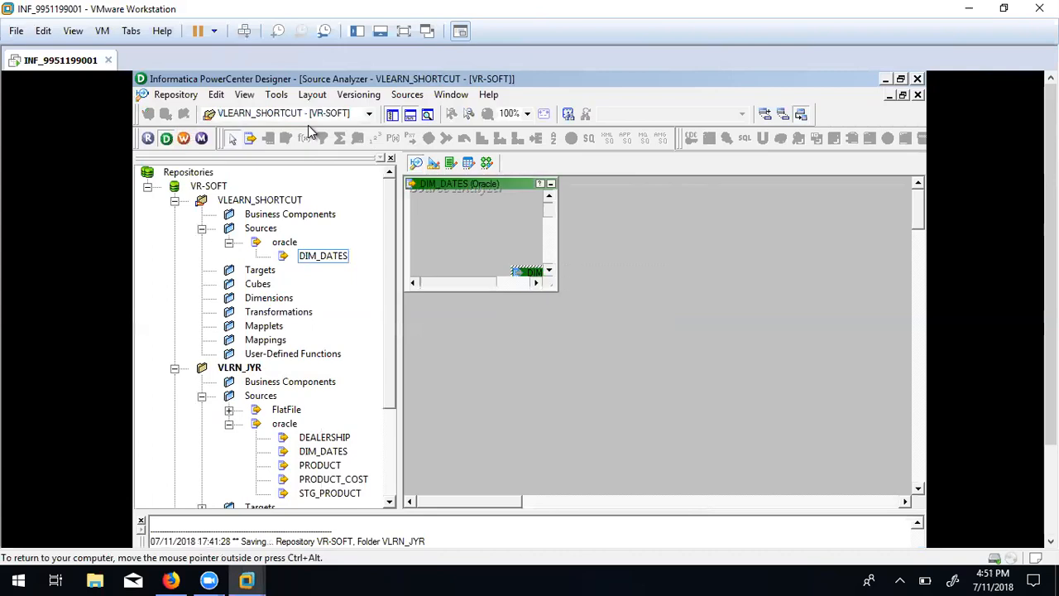
pyautogui.doubleClick(449, 220)
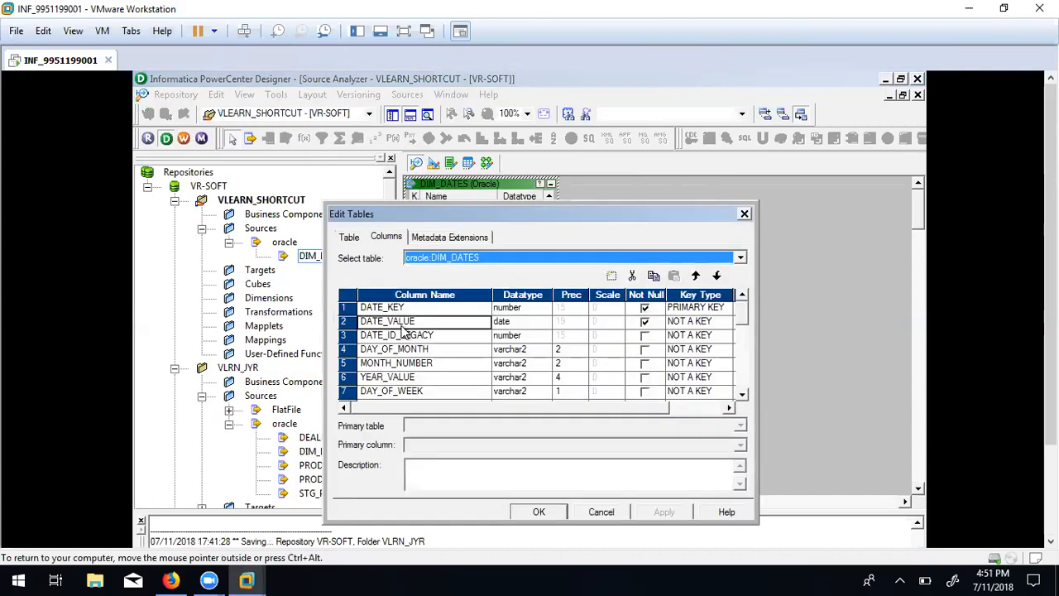
pyautogui.click(632, 275)
pyautogui.click(632, 276)
pyautogui.click(631, 276)
pyautogui.click(632, 275)
pyautogui.click(632, 275)
pyautogui.click(632, 276)
pyautogui.click(632, 276)
pyautogui.click(632, 276)
pyautogui.click(632, 275)
pyautogui.click(632, 276)
pyautogui.click(632, 275)
pyautogui.click(632, 276)
pyautogui.click(632, 275)
pyautogui.click(632, 275)
pyautogui.click(632, 275)
pyautogui.click(632, 275)
pyautogui.click(632, 275)
pyautogui.click(632, 275)
pyautogui.click(632, 276)
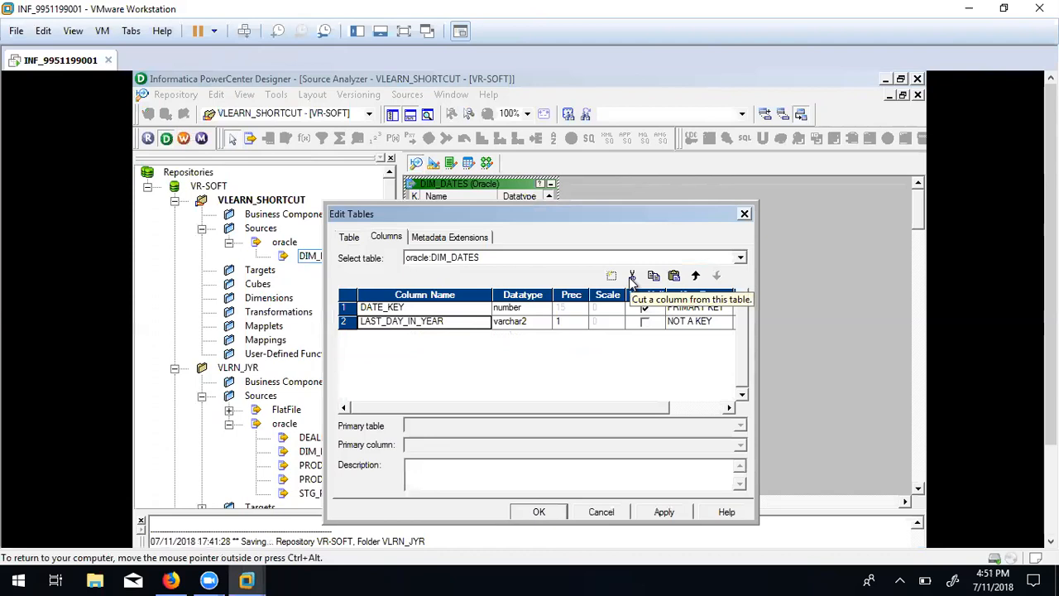
pyautogui.click(632, 275)
pyautogui.click(632, 275)
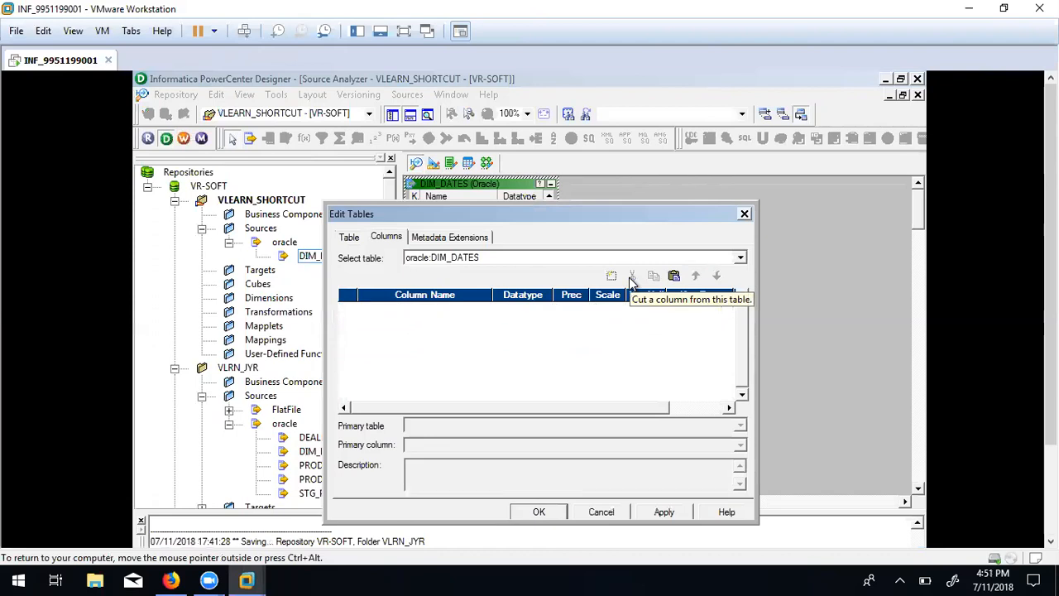
pyautogui.click(661, 512)
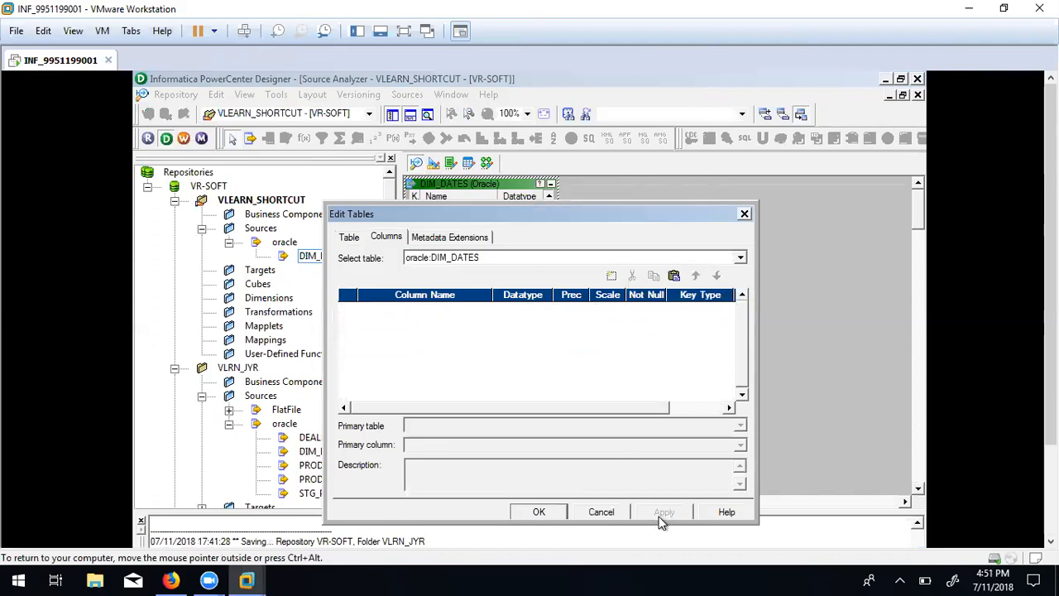
pyautogui.click(550, 512)
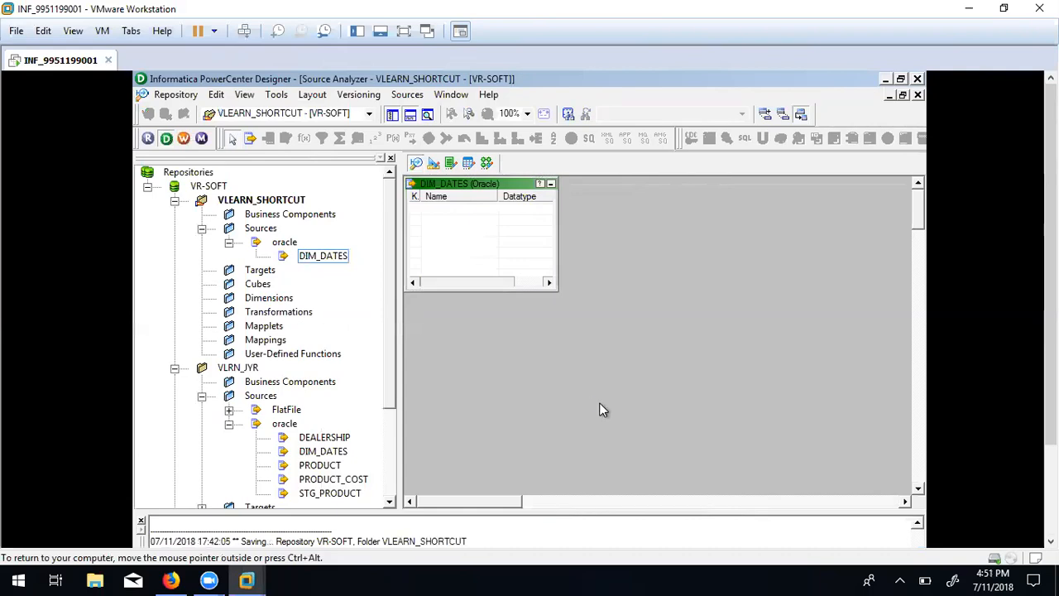
# Disconnect and reopen the VLRN_JYR folder.
pyautogui.click(240, 368)
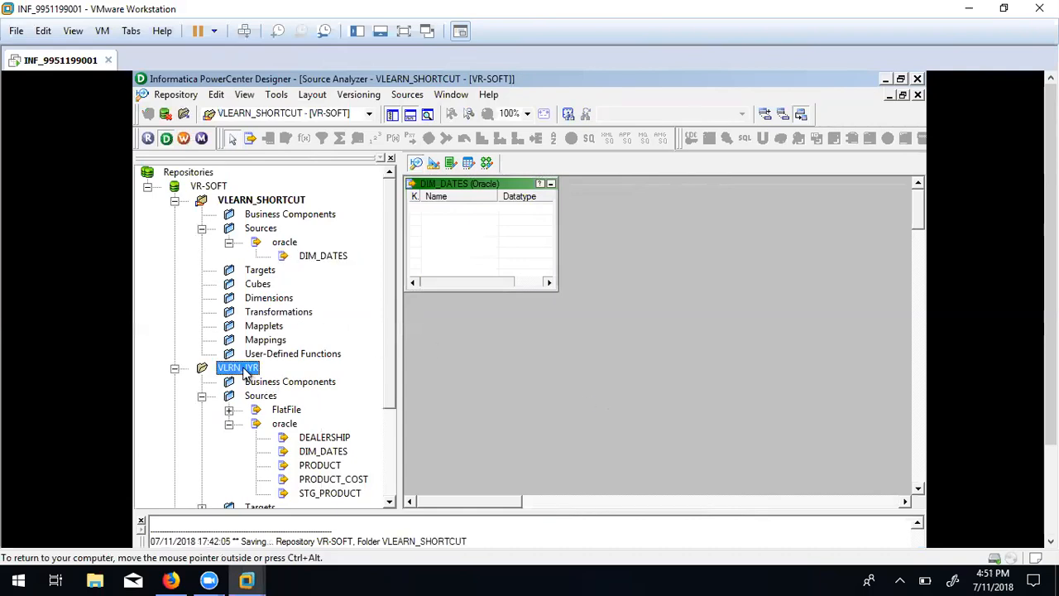
pyautogui.rightClick(245, 369)
pyautogui.click(274, 425)
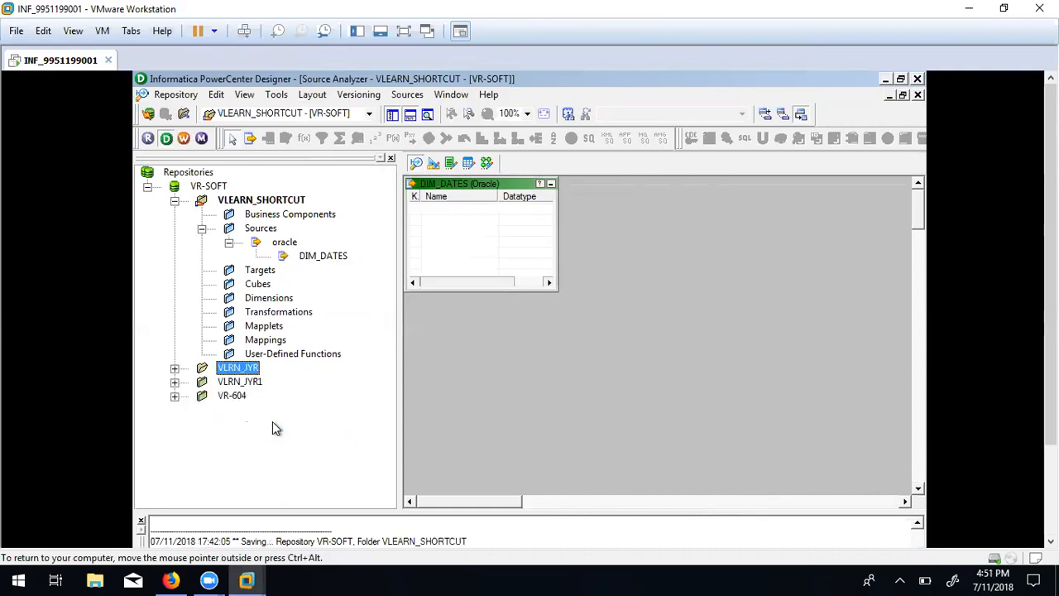
pyautogui.rightClick(245, 371)
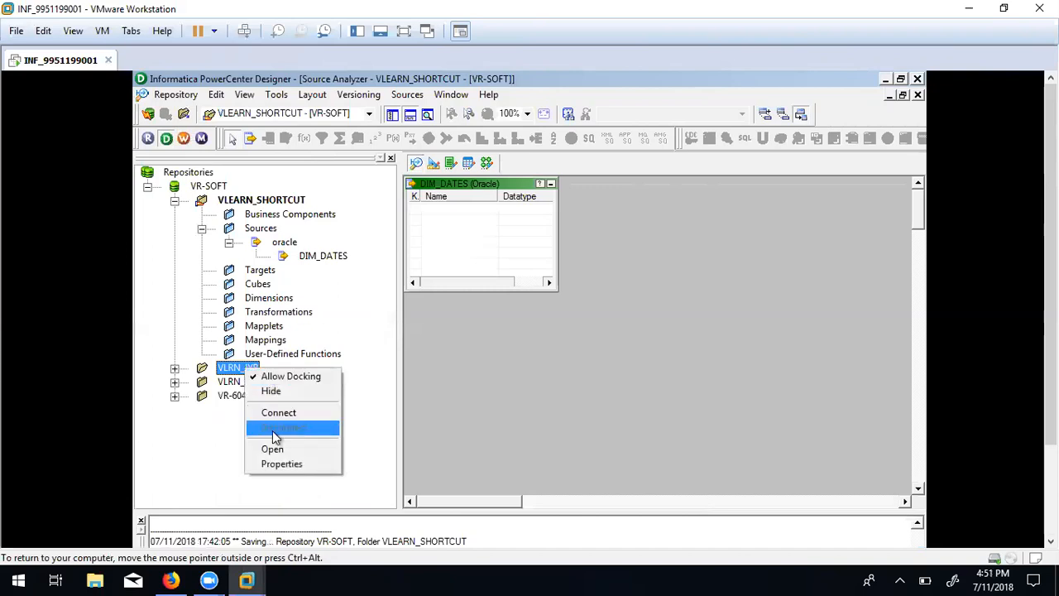
pyautogui.click(272, 450)
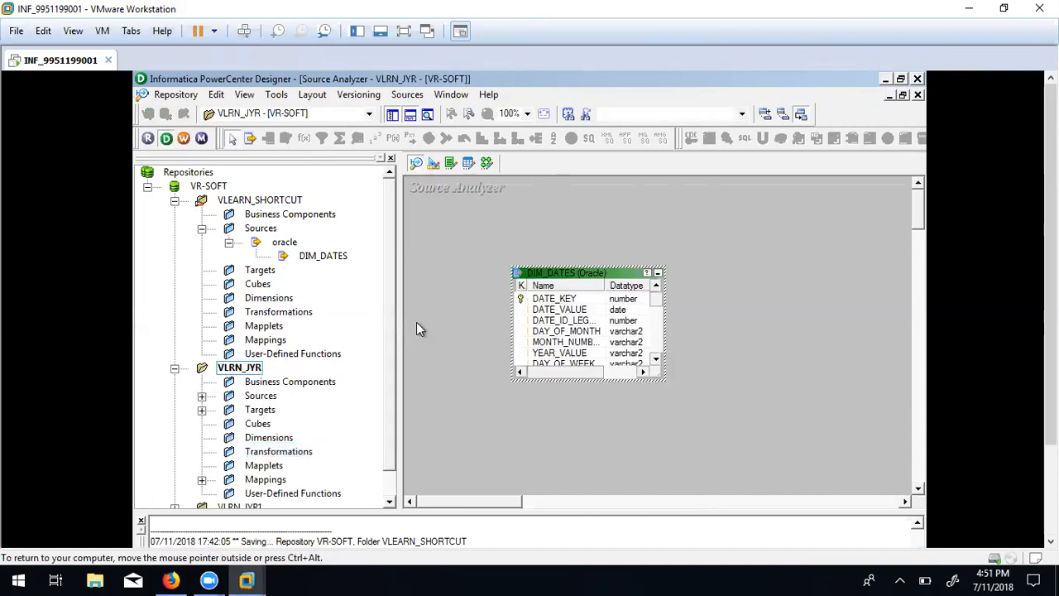
# Clear DIM_DATES from the Source Analyzer, save, and expand VLRN_JYR's Sources > oracle.
pyautogui.click(484, 252)
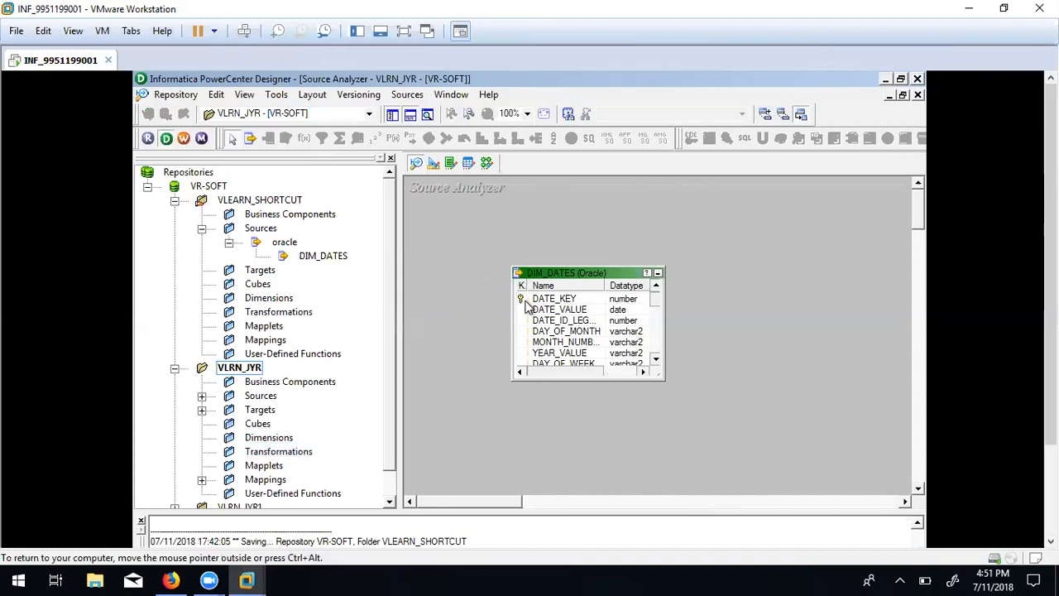
pyautogui.click(324, 256)
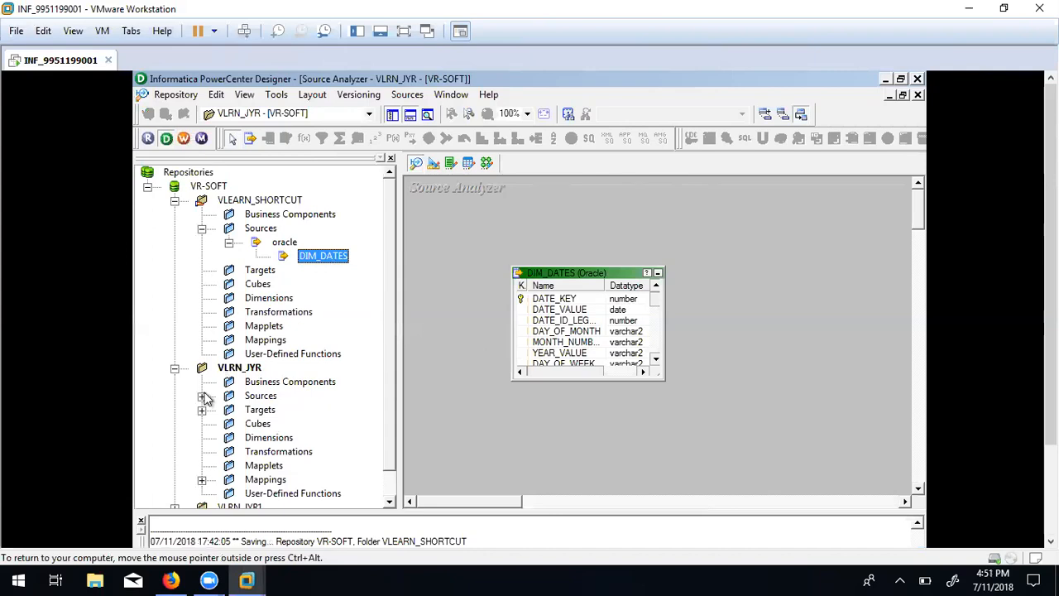
pyautogui.rightClick(461, 235)
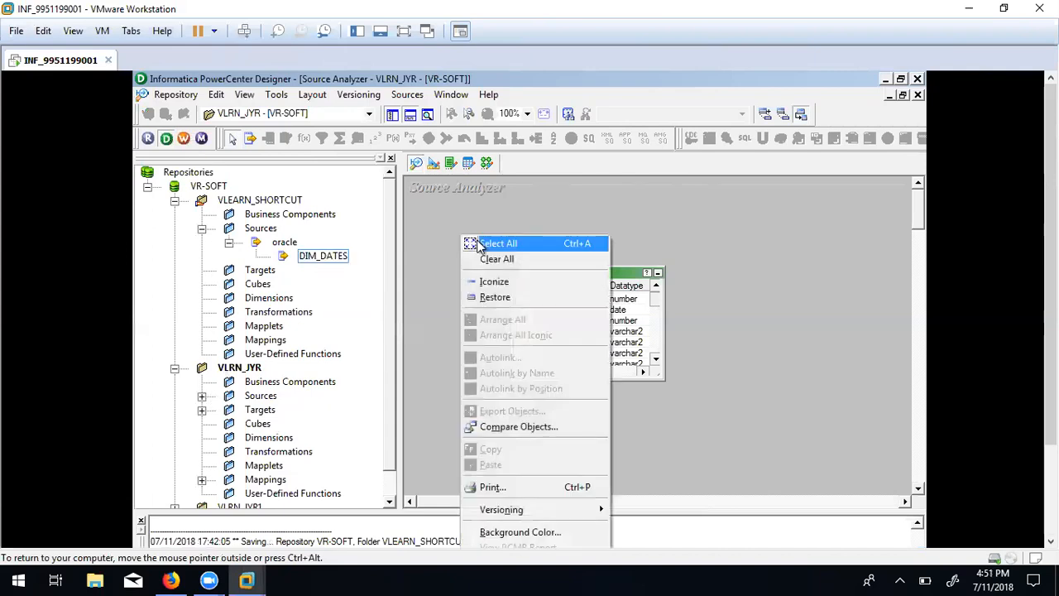
pyautogui.click(500, 259)
pyautogui.hotkey('ctrl', 's')
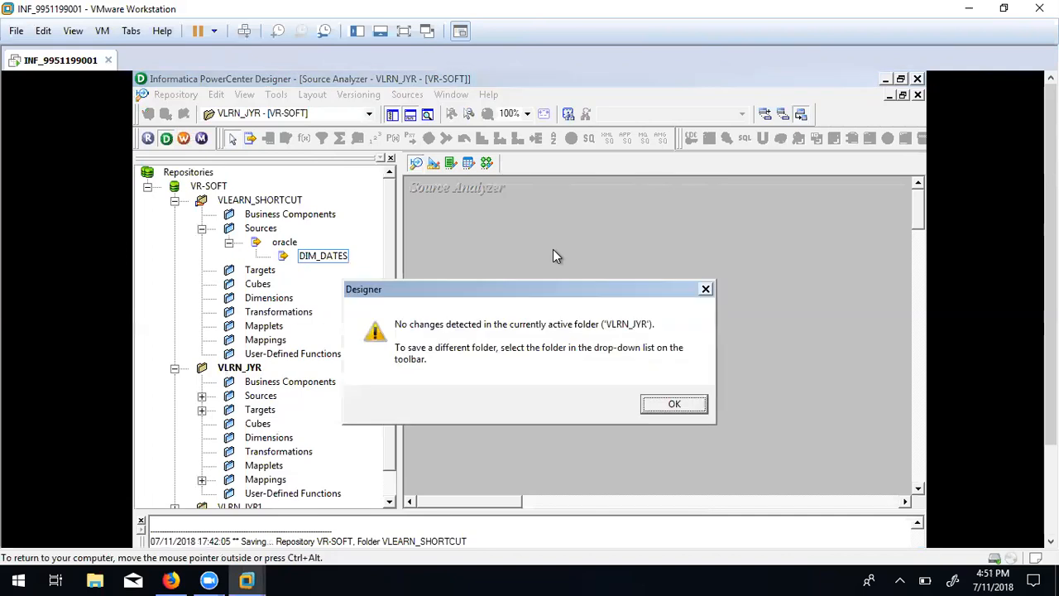
pyautogui.click(658, 408)
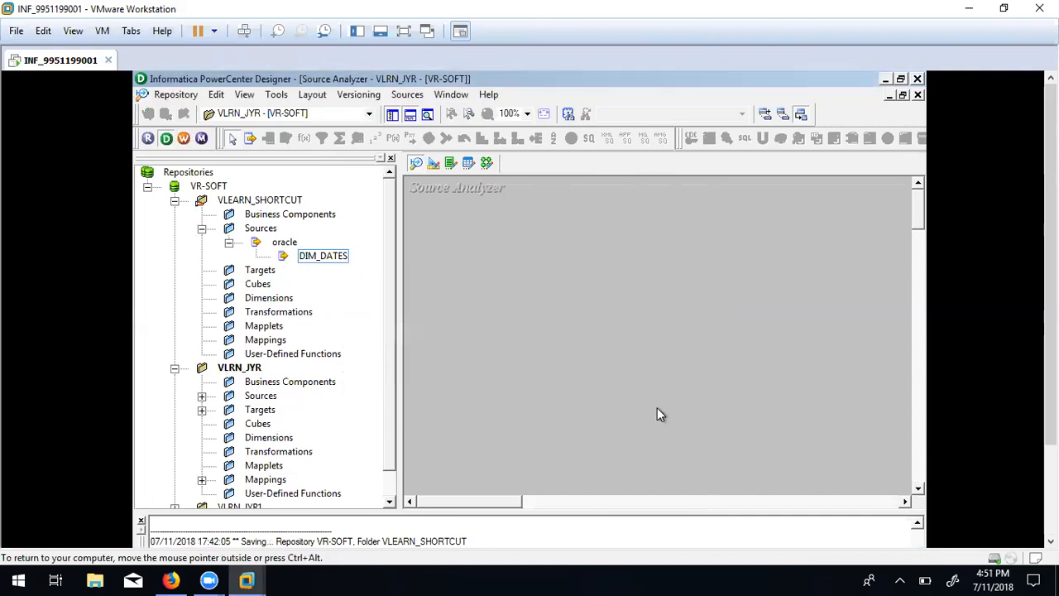
pyautogui.click(201, 396)
pyautogui.click(229, 423)
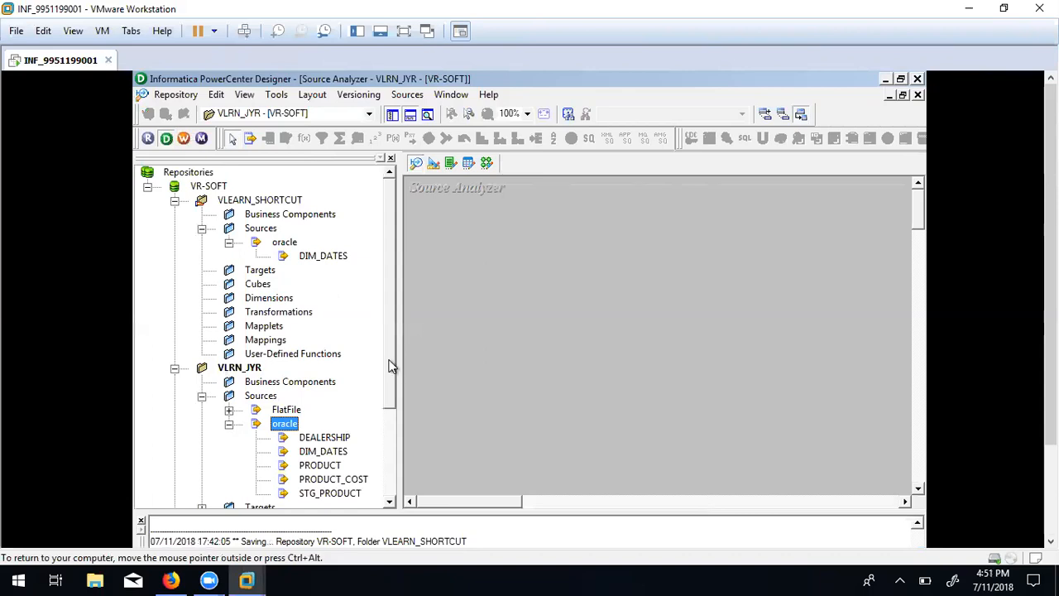
# Delete VLRN_JYR's copied DIM_DATES source, leaving DEALERSHIP, PRODUCT, PRODUCT_COST and STG_PRODUCT.
pyautogui.moveTo(389, 361); pyautogui.dragTo(387, 406)
pyautogui.click(322, 382)
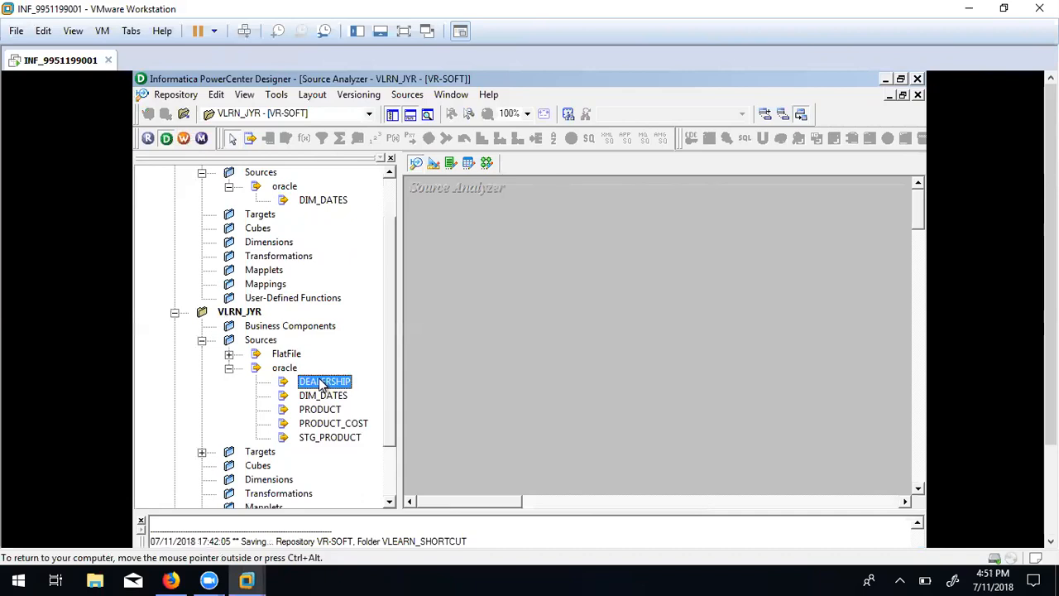
pyautogui.click(314, 397)
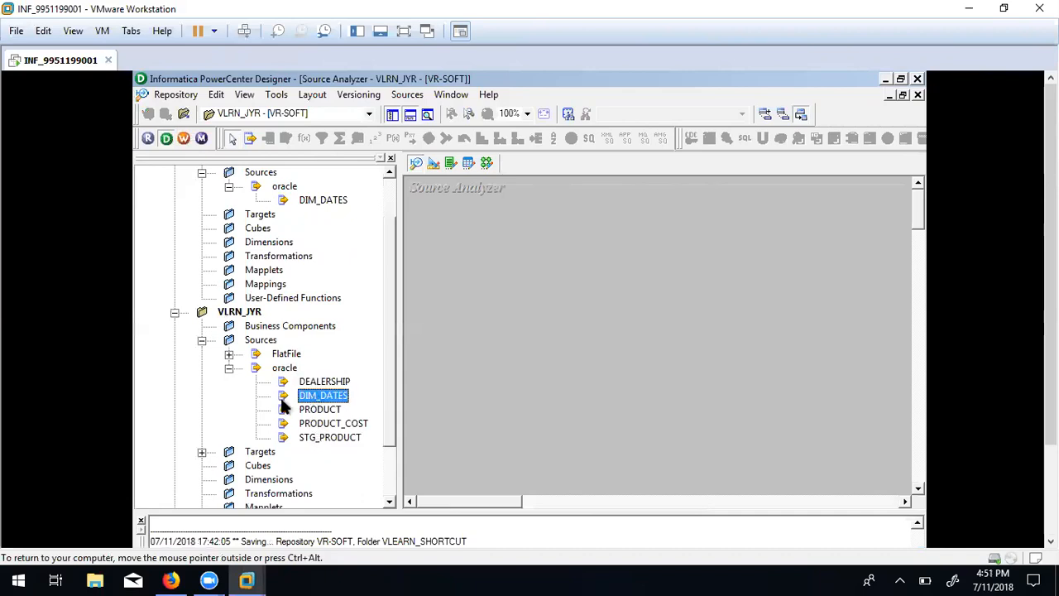
pyautogui.moveTo(311, 399); pyautogui.dragTo(570, 307)
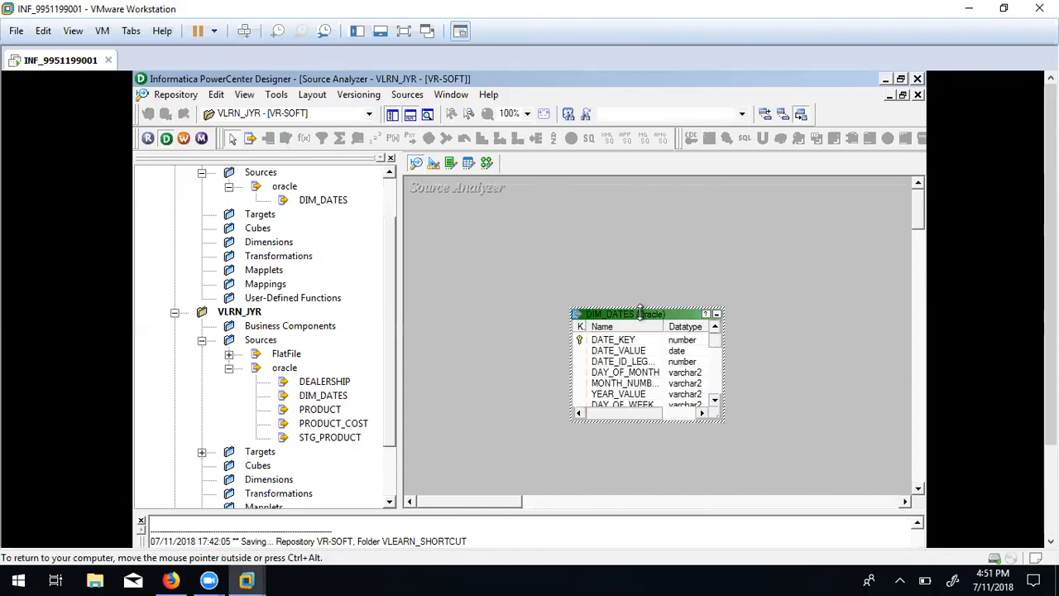
pyautogui.press('Delete')
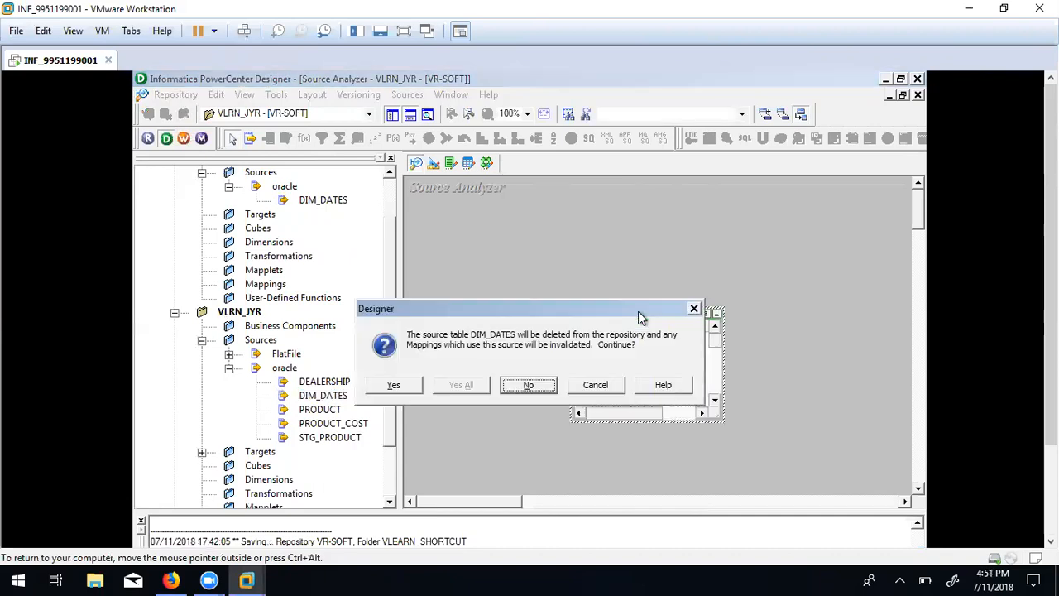
pyautogui.click(403, 385)
pyautogui.moveTo(389, 311); pyautogui.dragTo(388, 240)
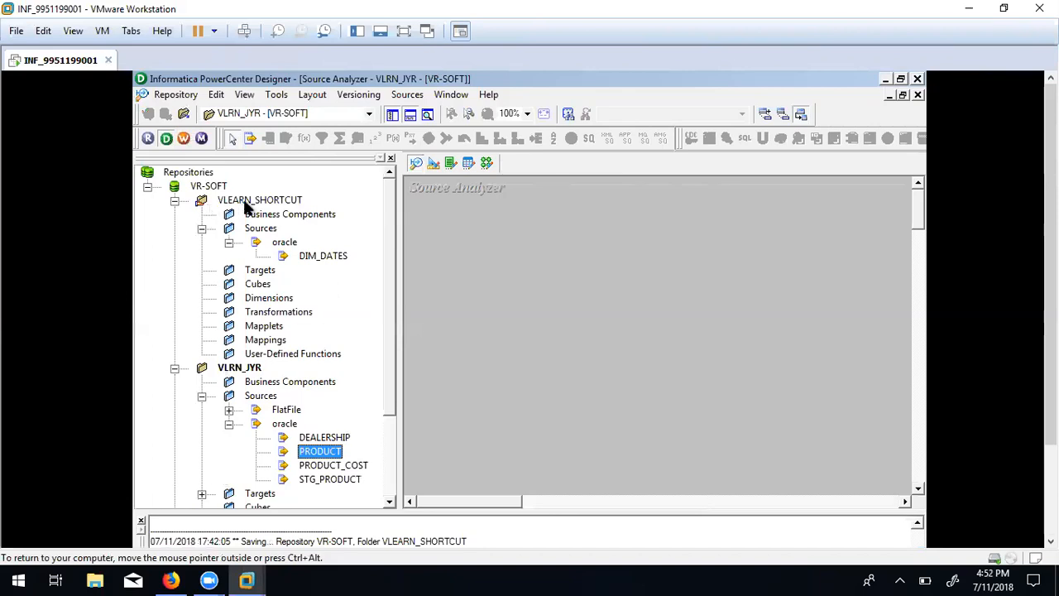
pyautogui.click(334, 257)
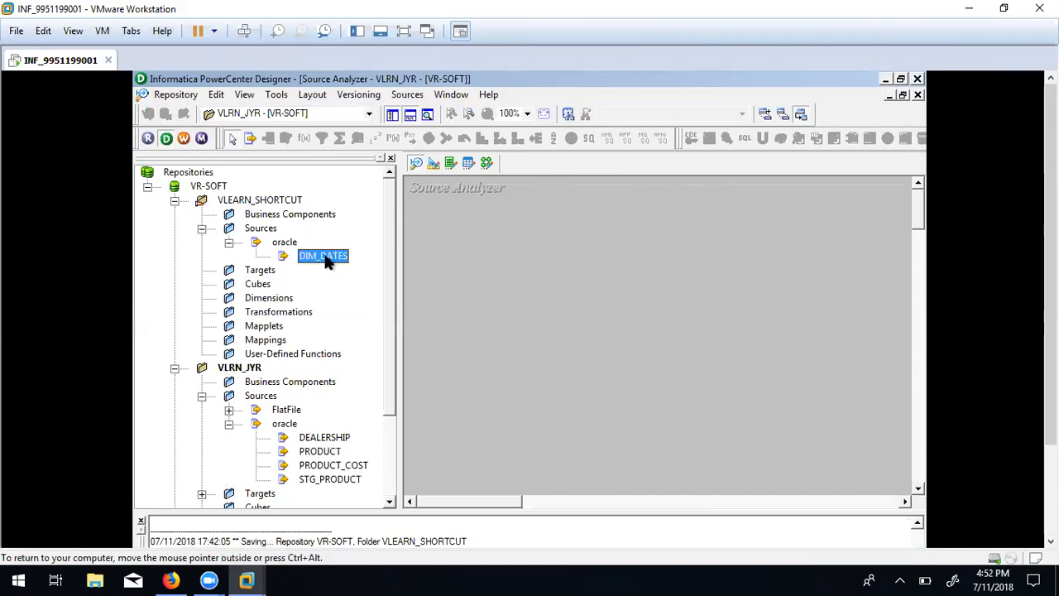
# Switch the Source Analyzer to the VLEARN_SHORTCUT folder holding the original DIM_DATES.
pyautogui.rightClick(328, 260)
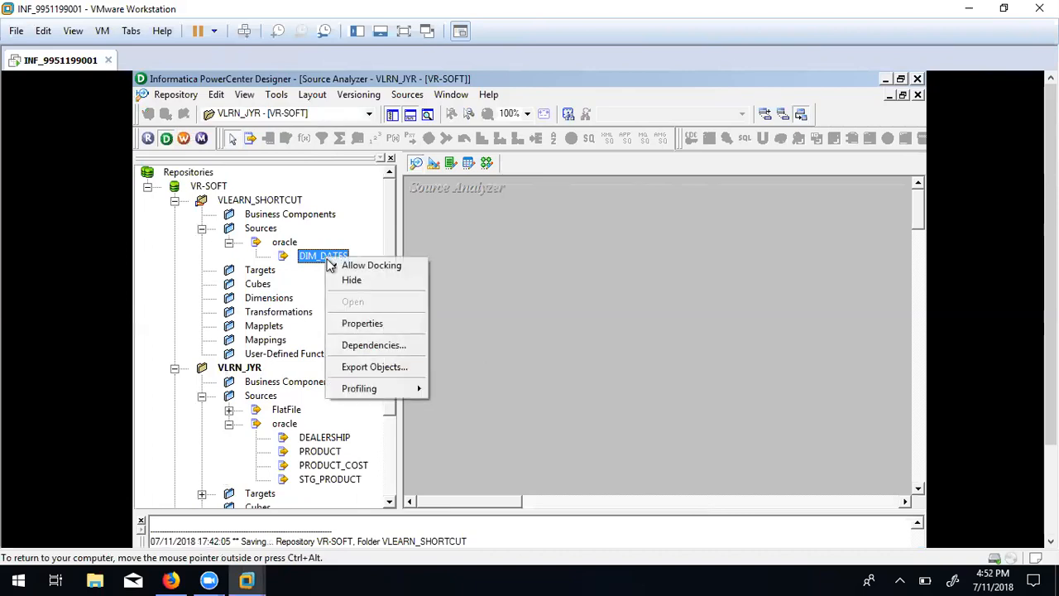
pyautogui.moveTo(313, 257); pyautogui.dragTo(385, 175)
pyautogui.click(369, 114)
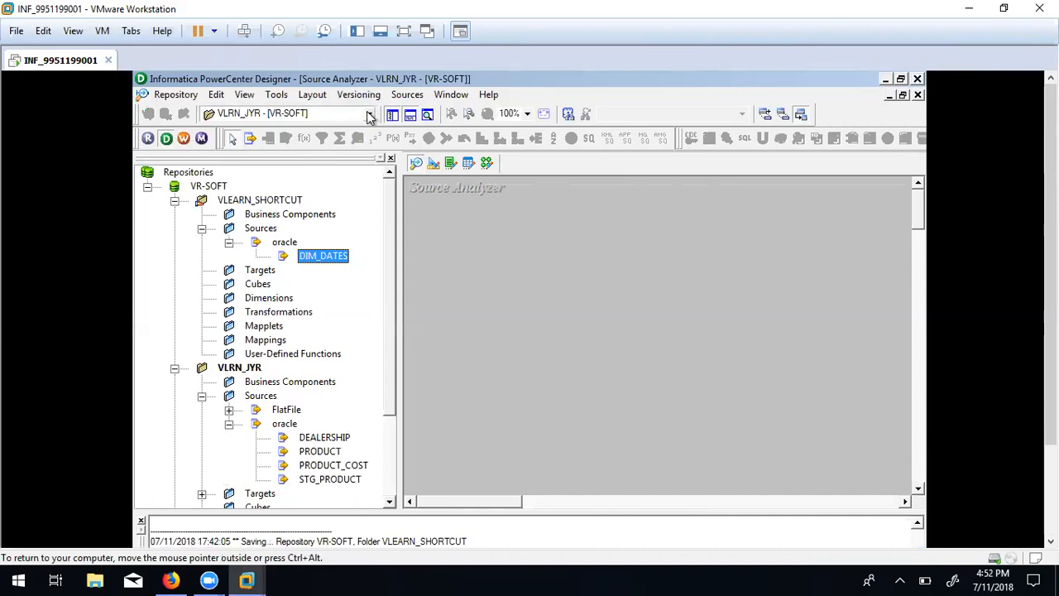
pyautogui.click(306, 129)
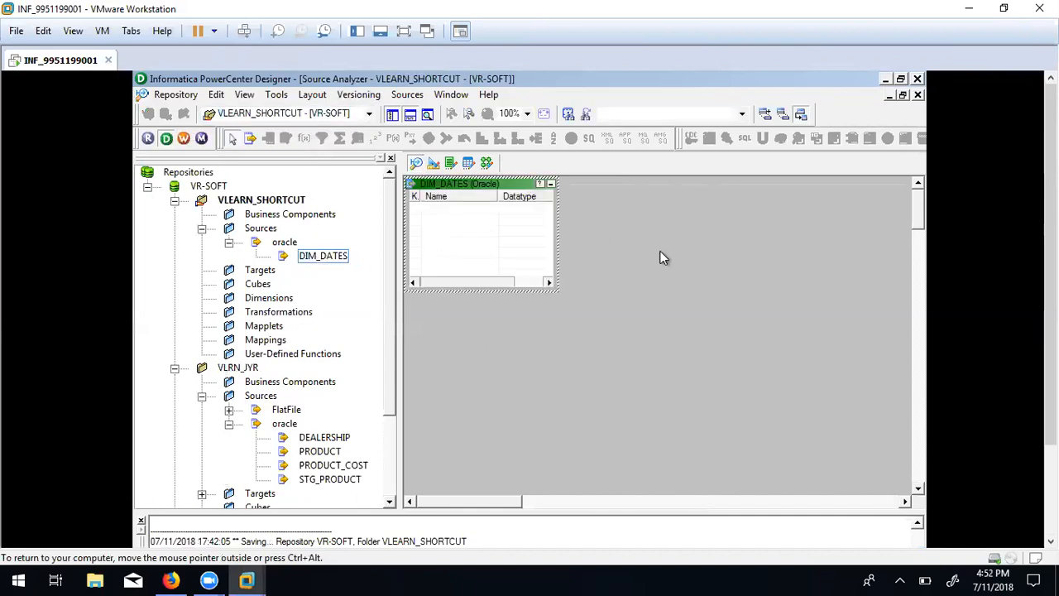
pyautogui.rightClick(602, 232)
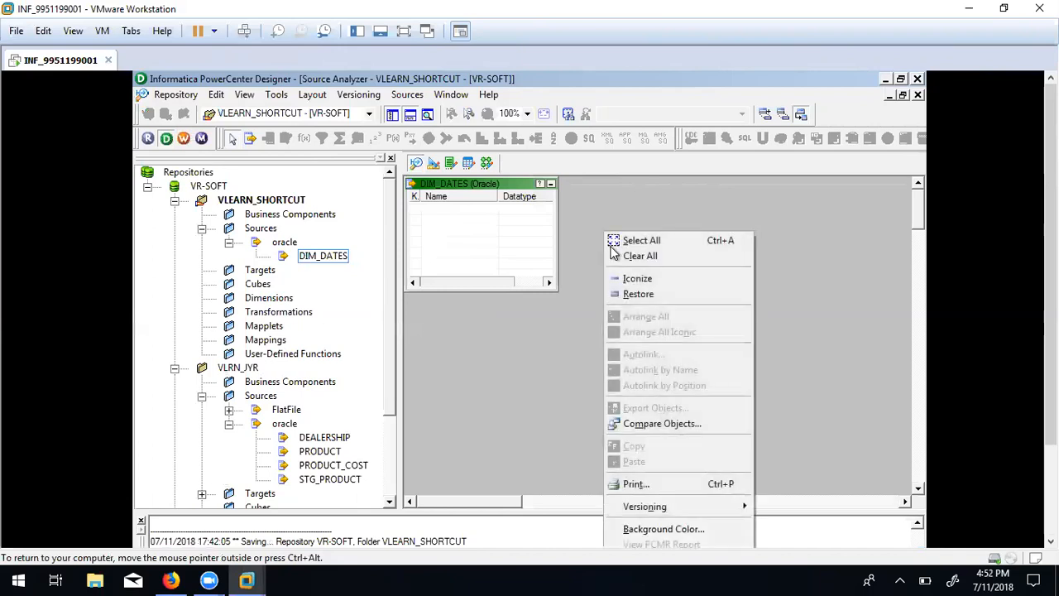
pyautogui.click(556, 346)
# Save VLEARN_SHORTCUT and return to the VLRN_JYR folder.
pyautogui.hotkey('ctrl', 's')
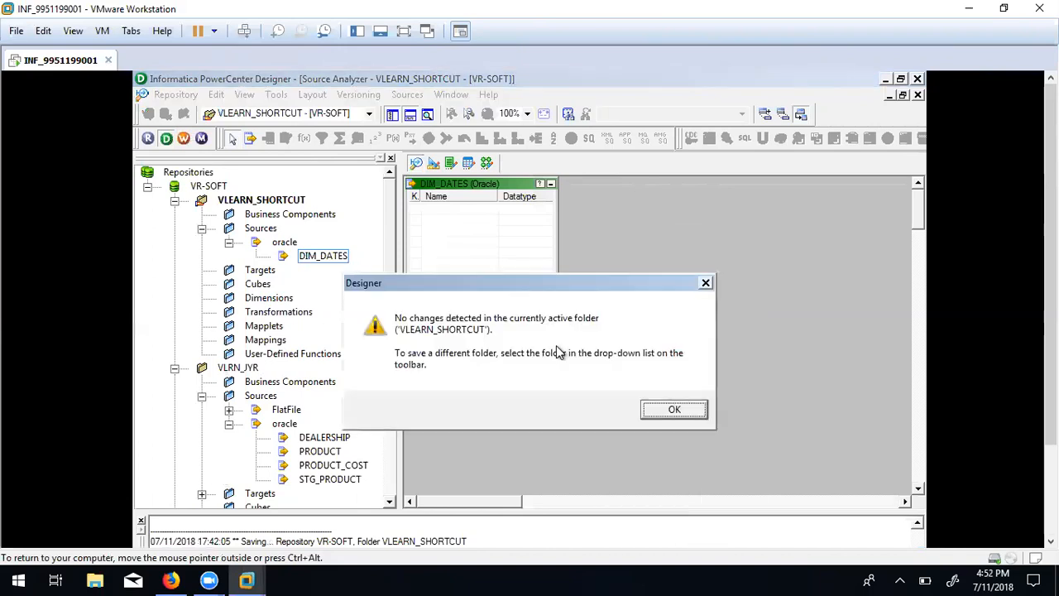
pyautogui.click(670, 410)
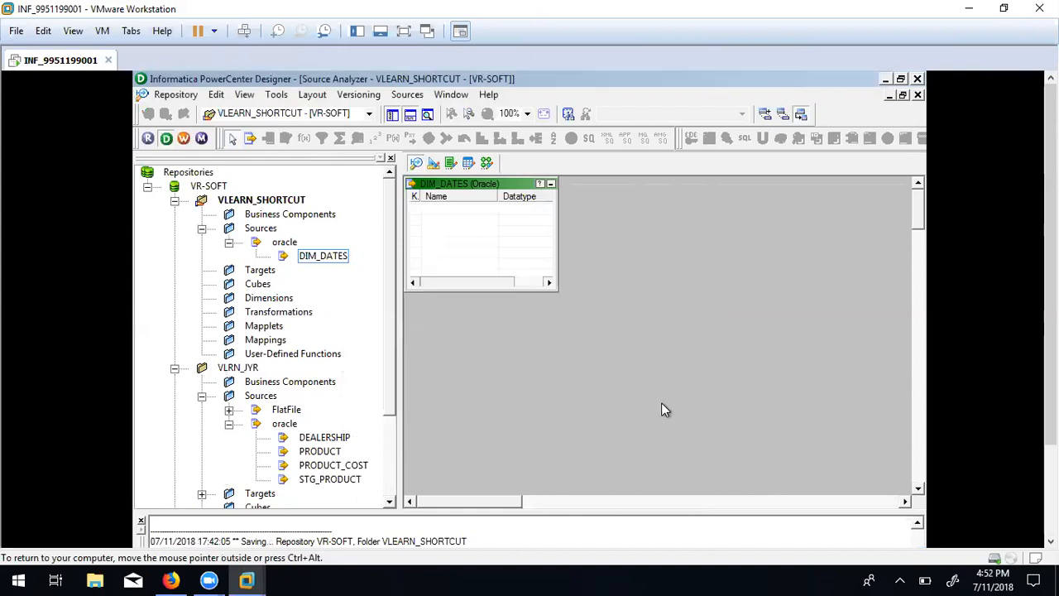
pyautogui.click(365, 115)
pyautogui.click(303, 140)
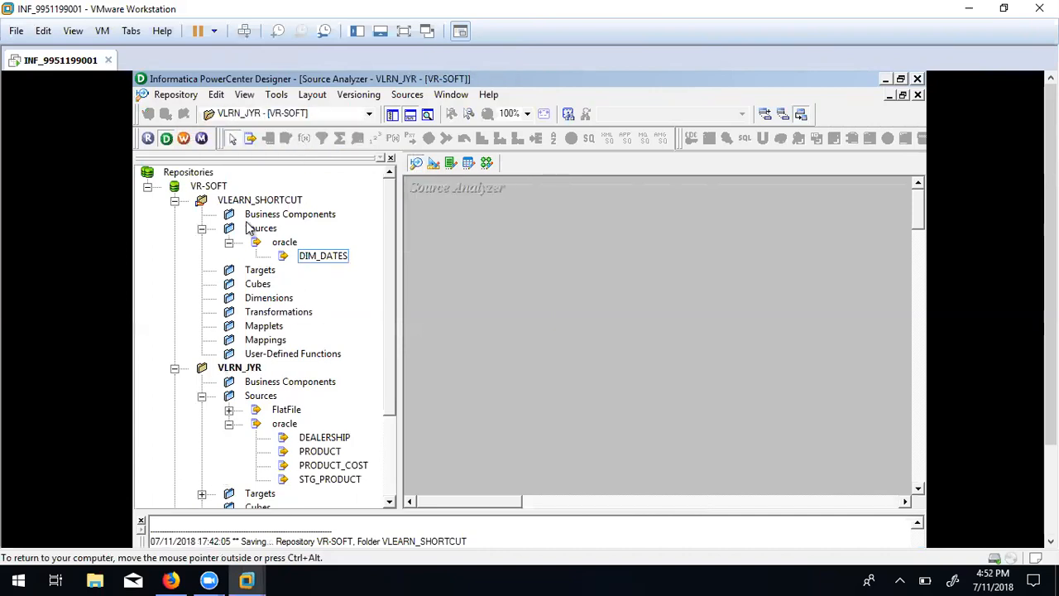
# Select the original DIM_DATES, then set the folder selector back to VLRN_JYR.
pyautogui.click(319, 260)
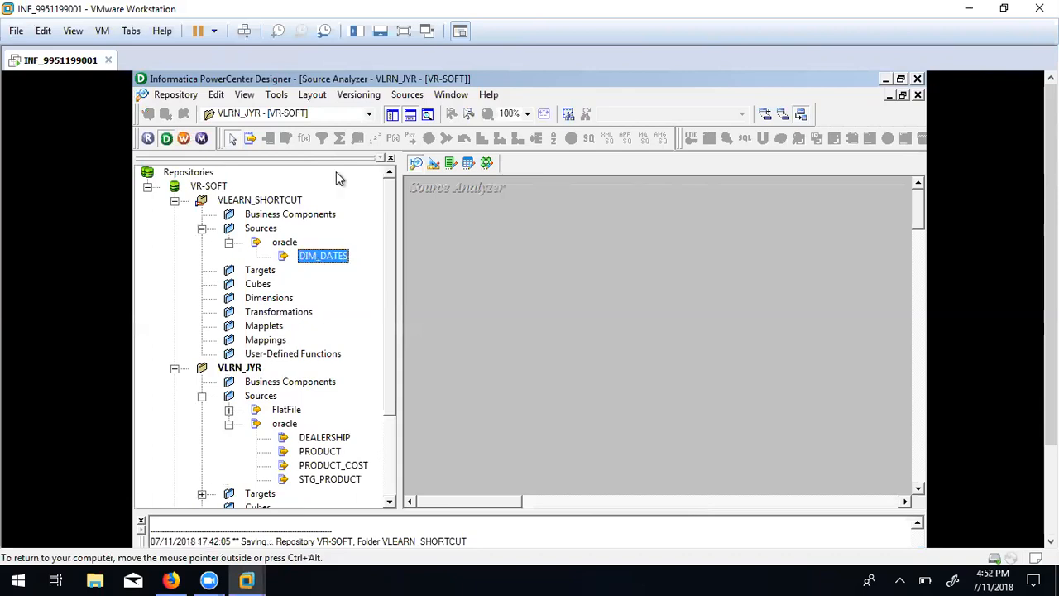
pyautogui.click(311, 114)
pyautogui.click(298, 131)
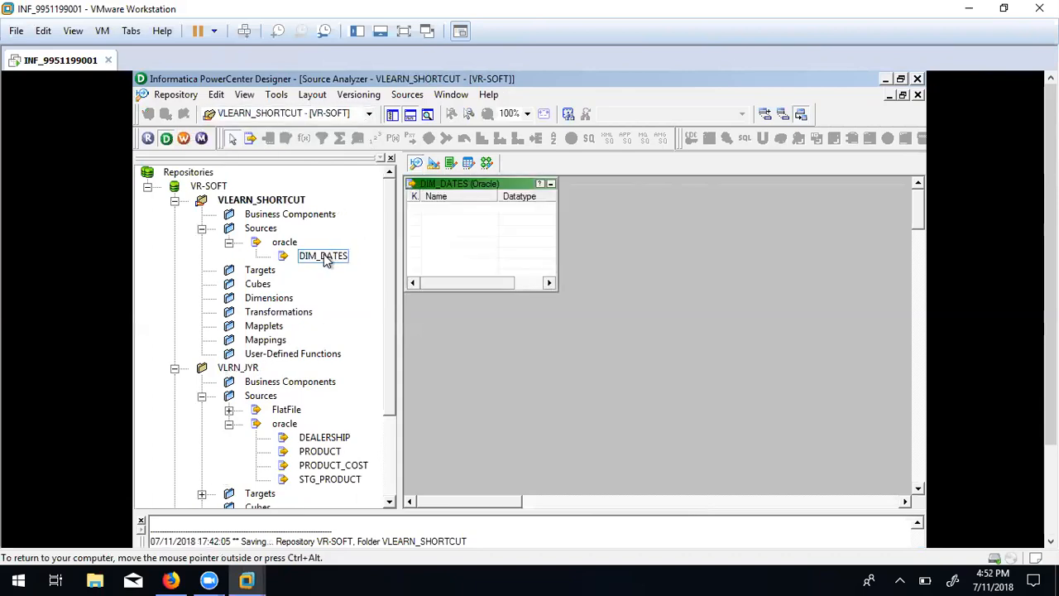
pyautogui.click(327, 115)
pyautogui.click(313, 142)
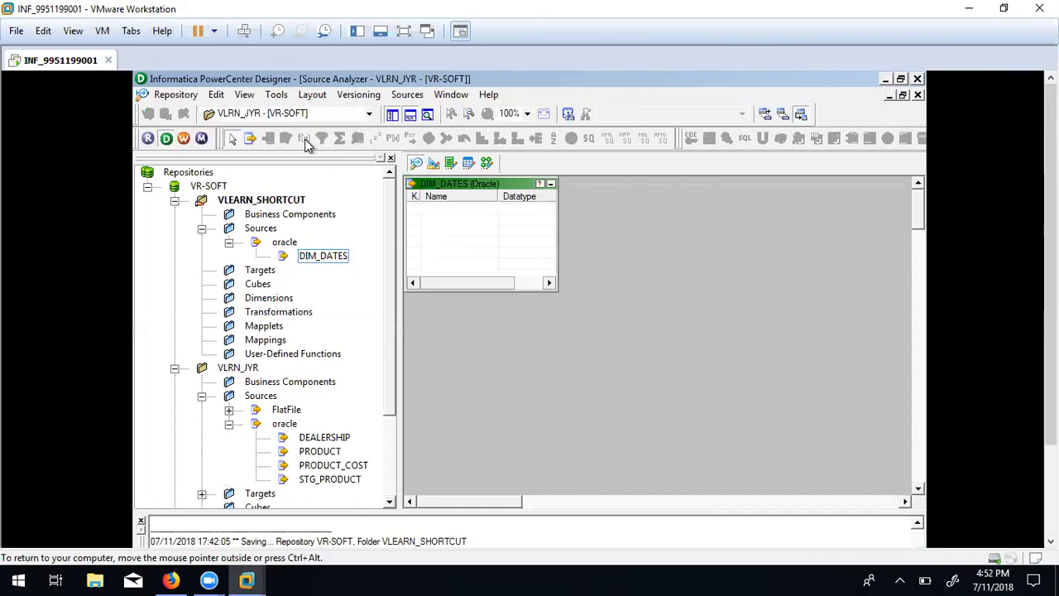
# Drop the original DIM_DATES into VLRN_JYR to create and save Shortcut_to_DIM_DATES.
pyautogui.moveTo(311, 252); pyautogui.dragTo(501, 248)
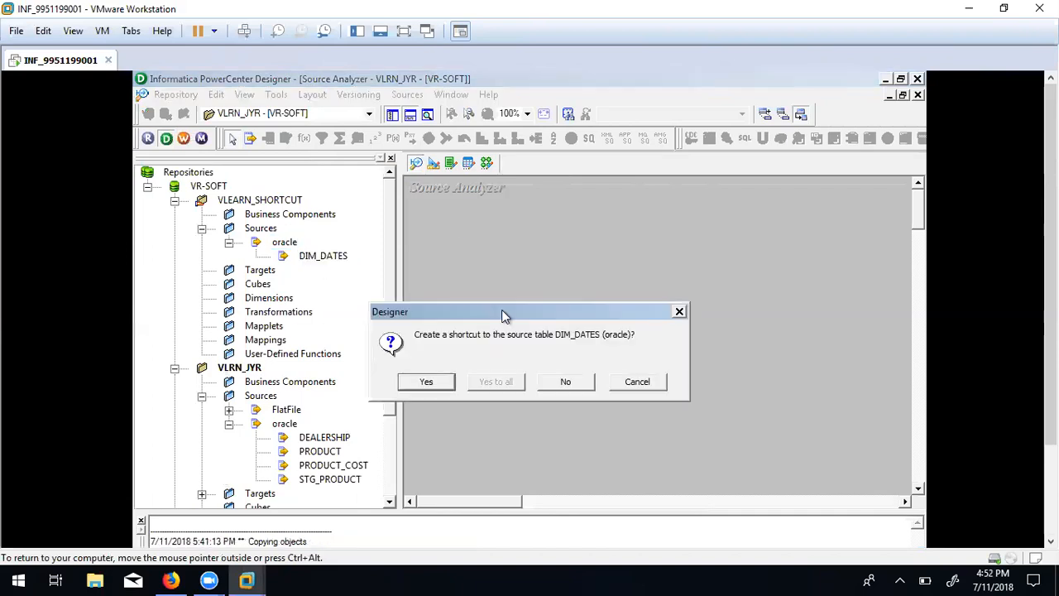
pyautogui.click(425, 382)
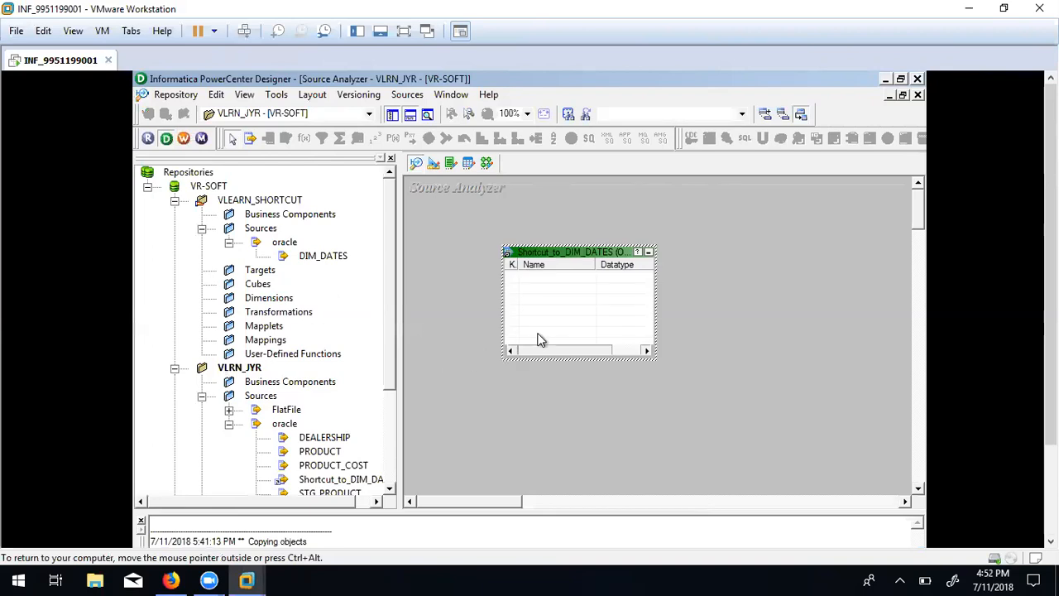
pyautogui.click(455, 328)
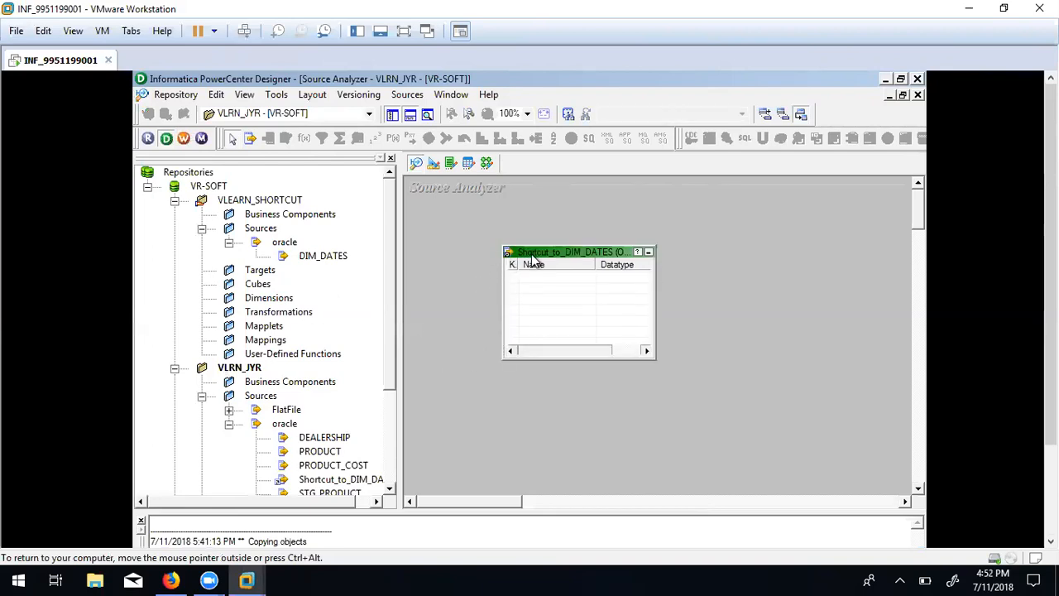
pyautogui.hotkey('ctrl', 's')
pyautogui.click(367, 113)
pyautogui.click(337, 135)
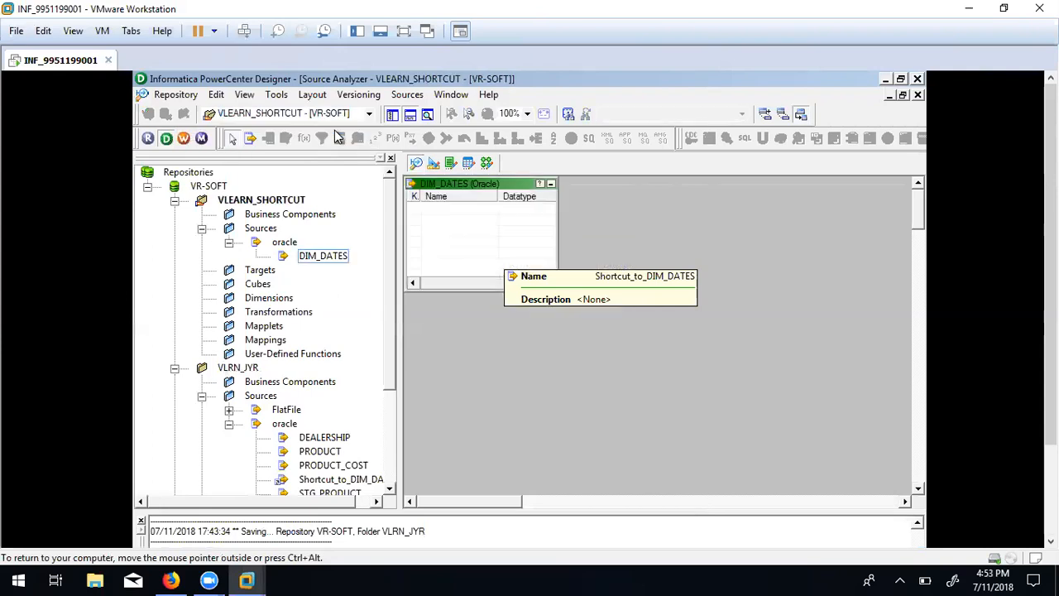
# Add a NEWFIELD varchar2(10) column to the original DIM_DATES and save VLEARN_SHORTCUT.
pyautogui.doubleClick(488, 225)
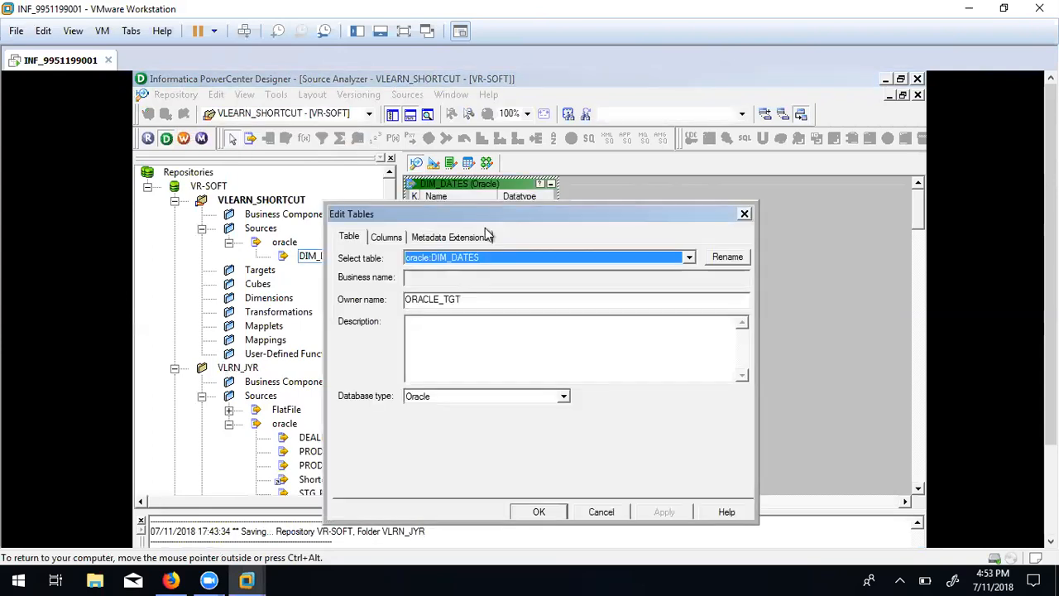
pyautogui.click(382, 236)
pyautogui.click(612, 278)
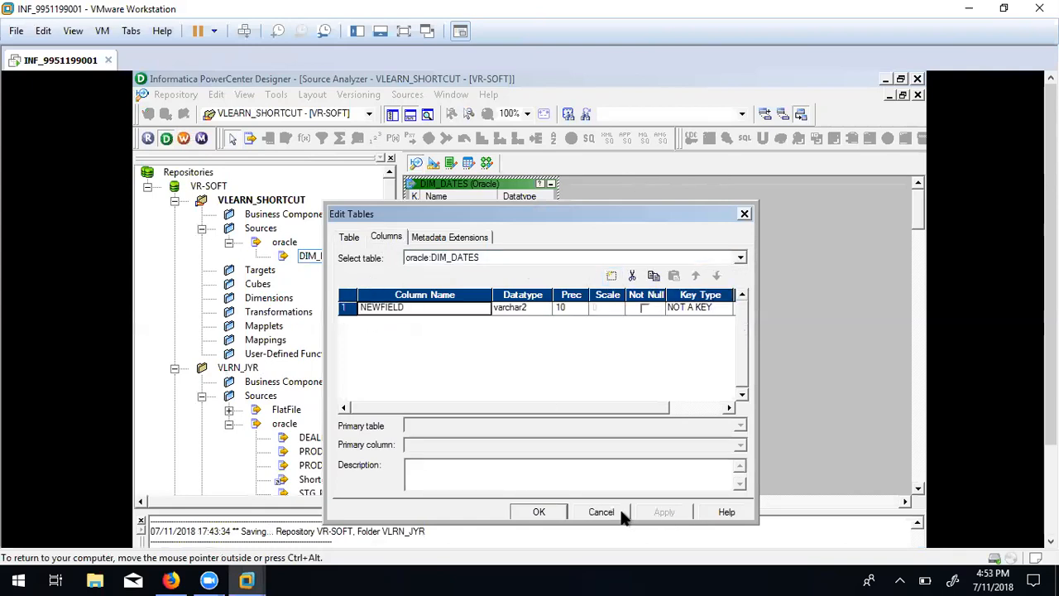
pyautogui.click(539, 512)
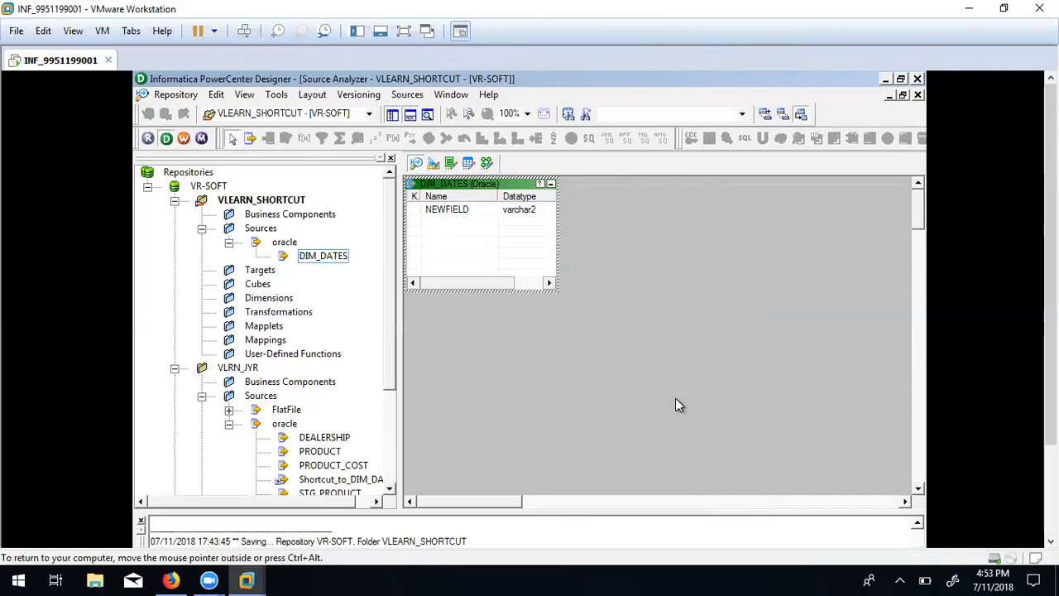
pyautogui.rightClick(238, 368)
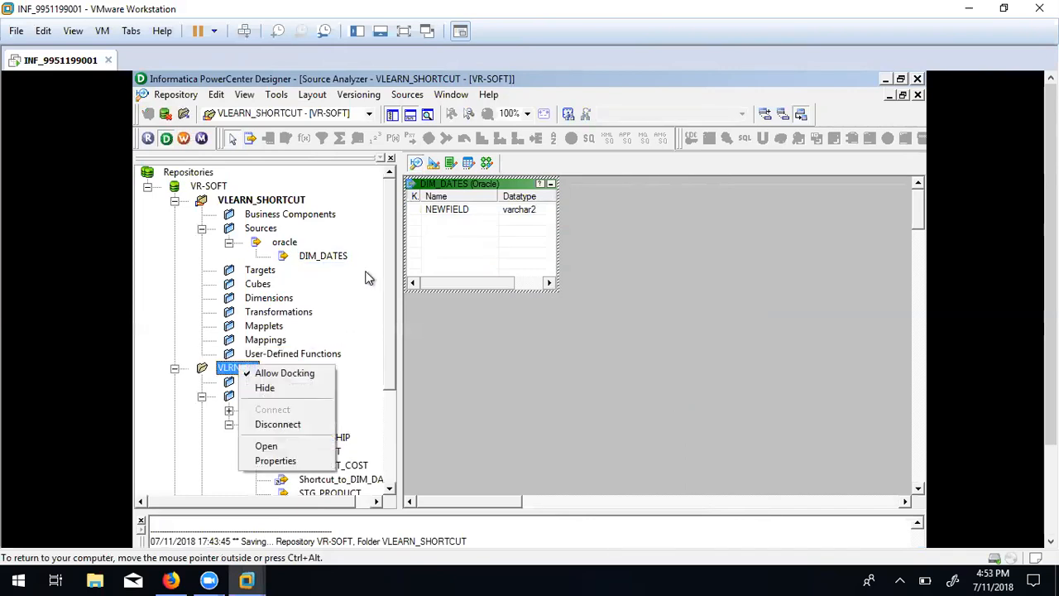
pyautogui.click(504, 353)
pyautogui.hotkey('ctrl', 's')
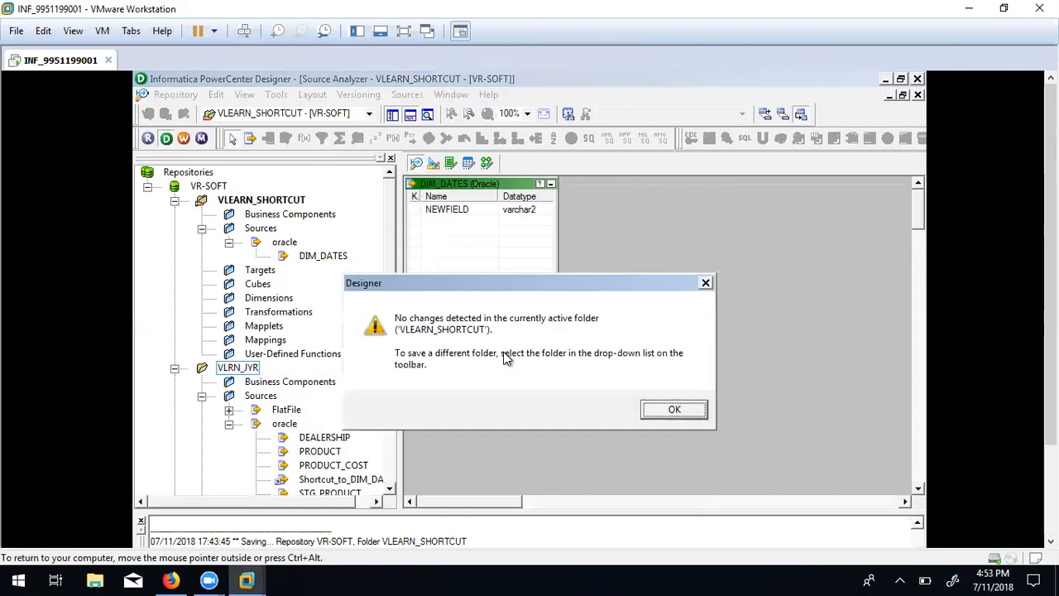
# Disconnect from the VR-SOFT repository.
pyautogui.click(689, 410)
pyautogui.click(203, 187)
pyautogui.rightClick(203, 187)
pyautogui.click(240, 240)
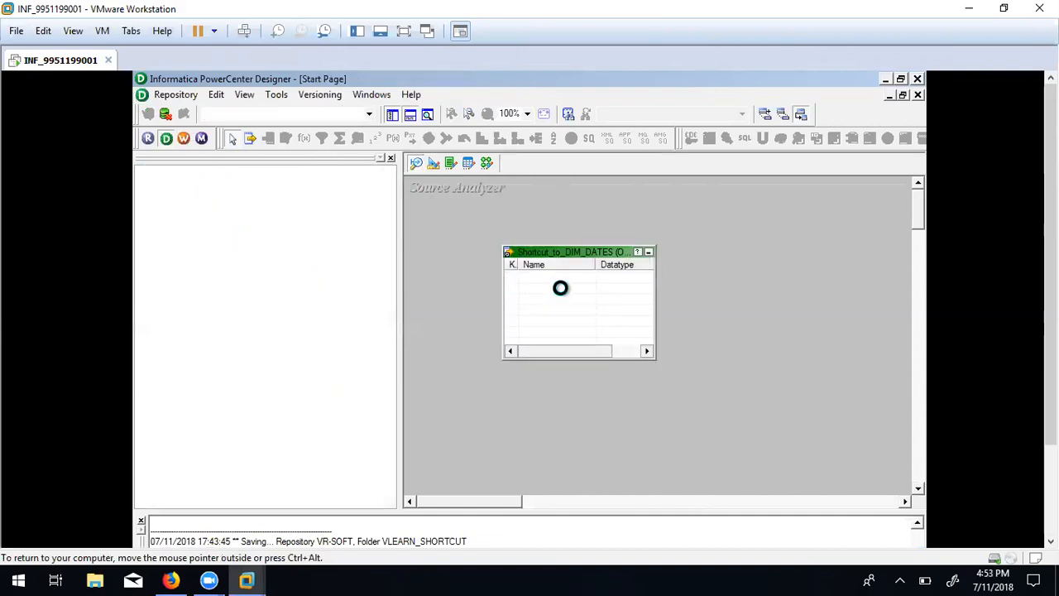
# Reconnect to VR-SOFT with the repository password and open the VLRN_JYR folder.
pyautogui.click(211, 196)
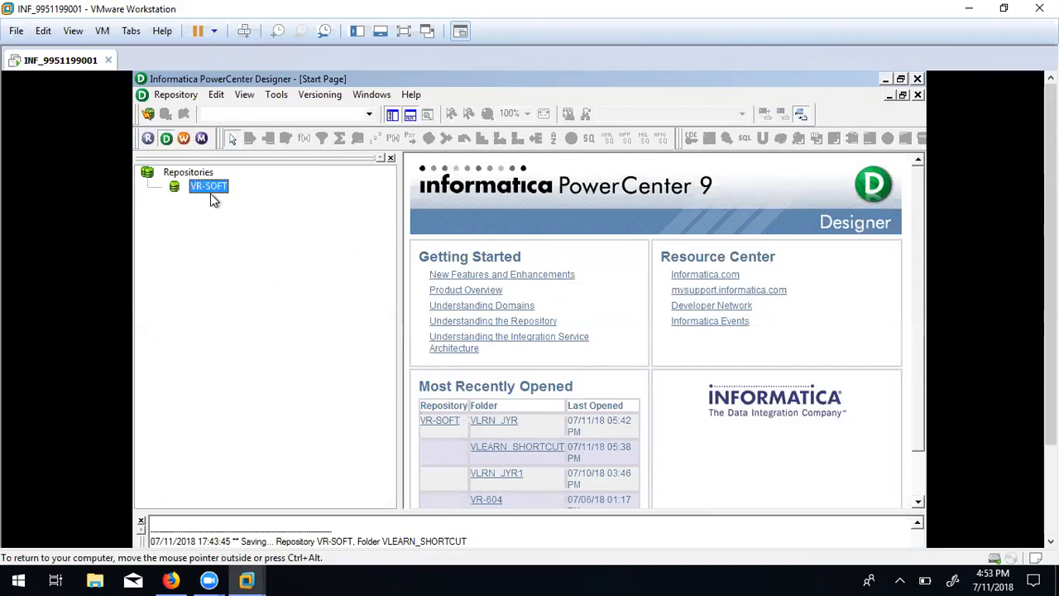
pyautogui.doubleClick(209, 190)
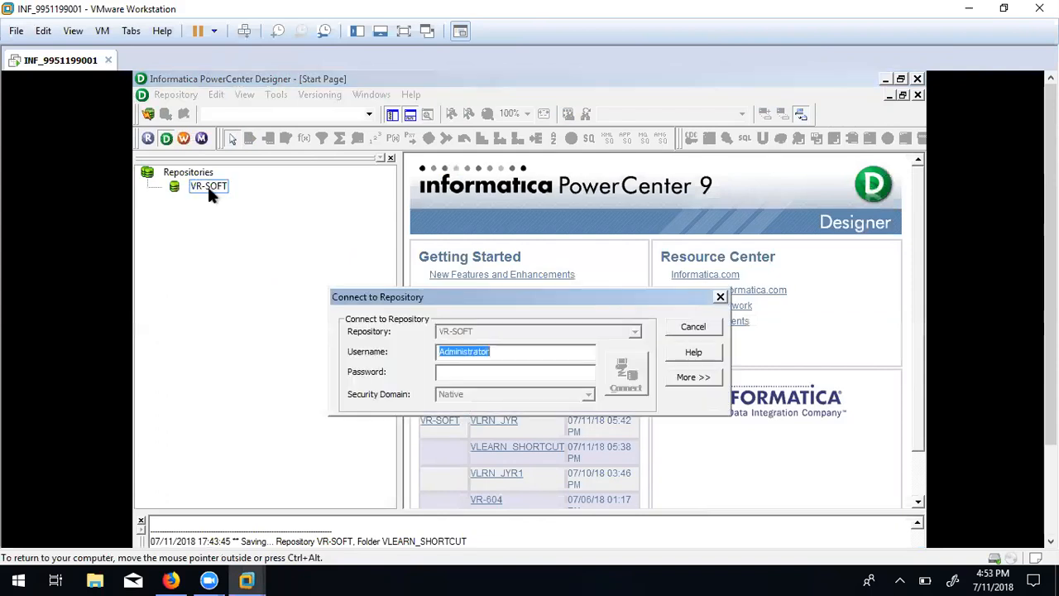
pyautogui.click(499, 371)
pyautogui.hotkey('ctrl', 'v')
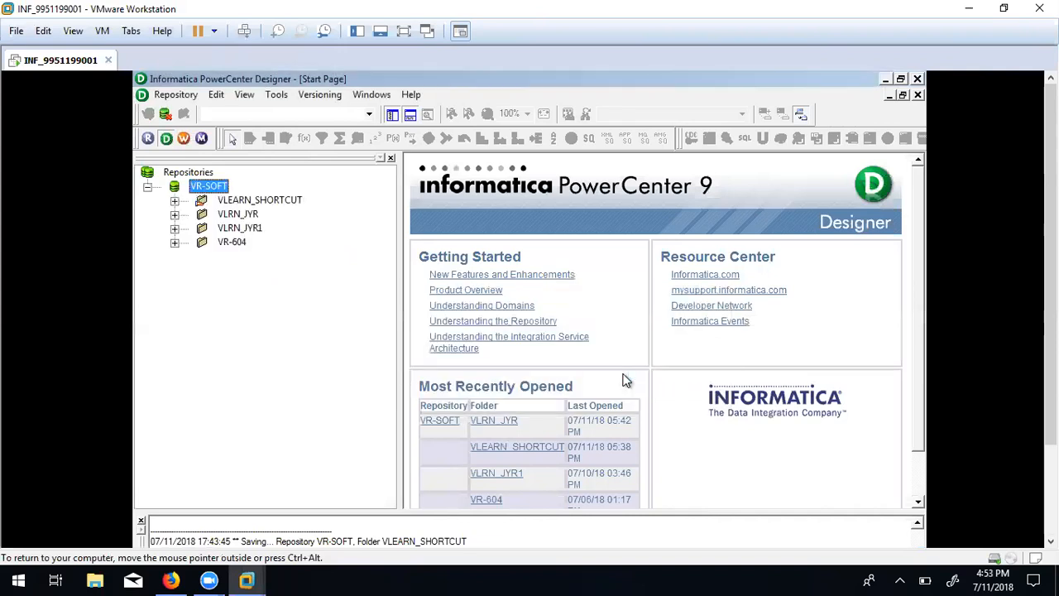
pyautogui.doubleClick(236, 214)
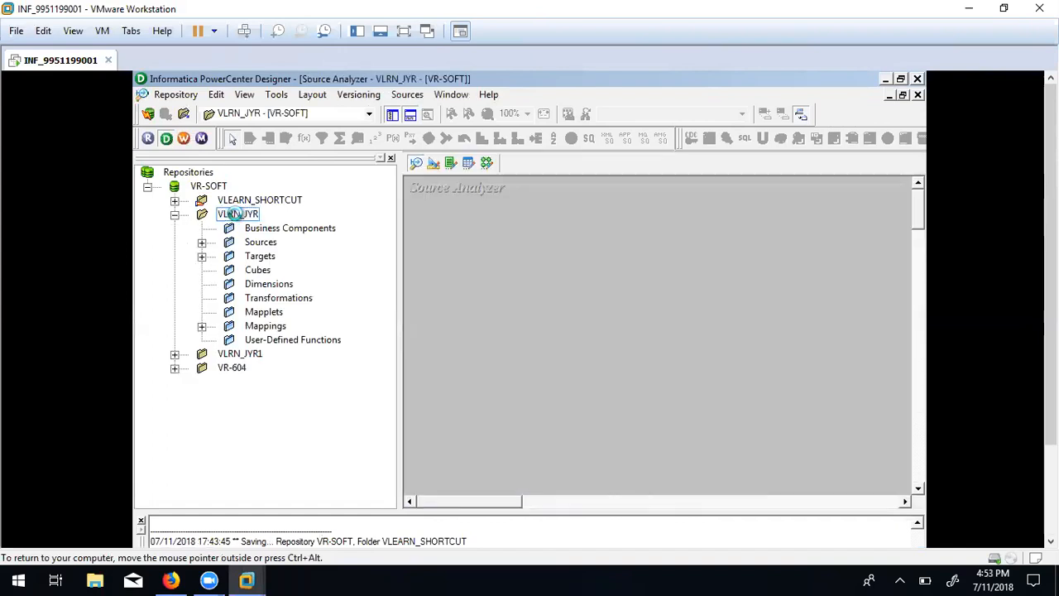
# Resize Shortcut_to_DIM_DATES to show its inherited NEWFIELD varchar2(10) column, then expand Sources.
pyautogui.click(553, 280)
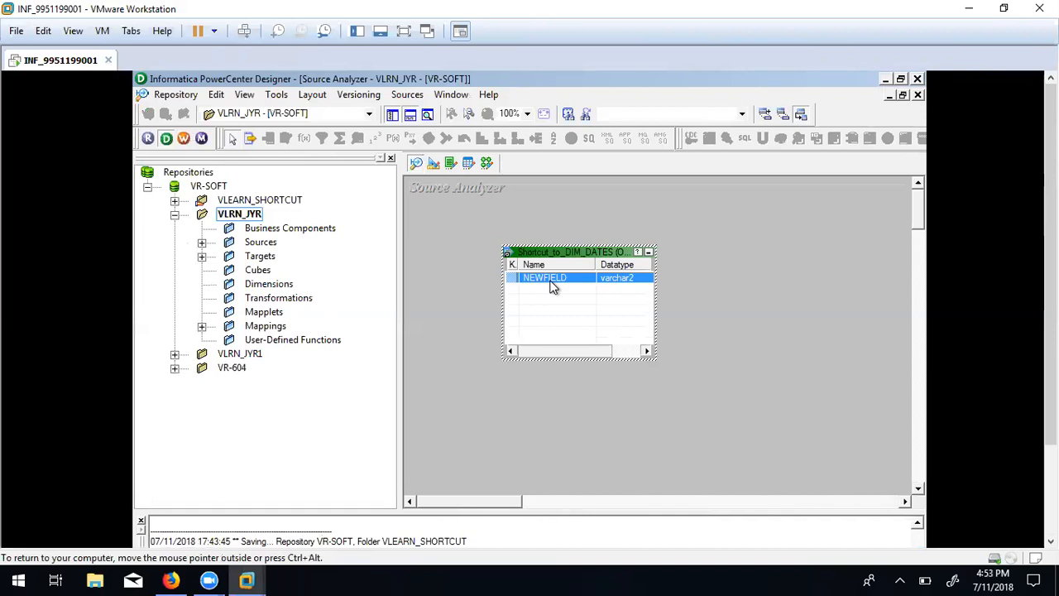
pyautogui.click(252, 199)
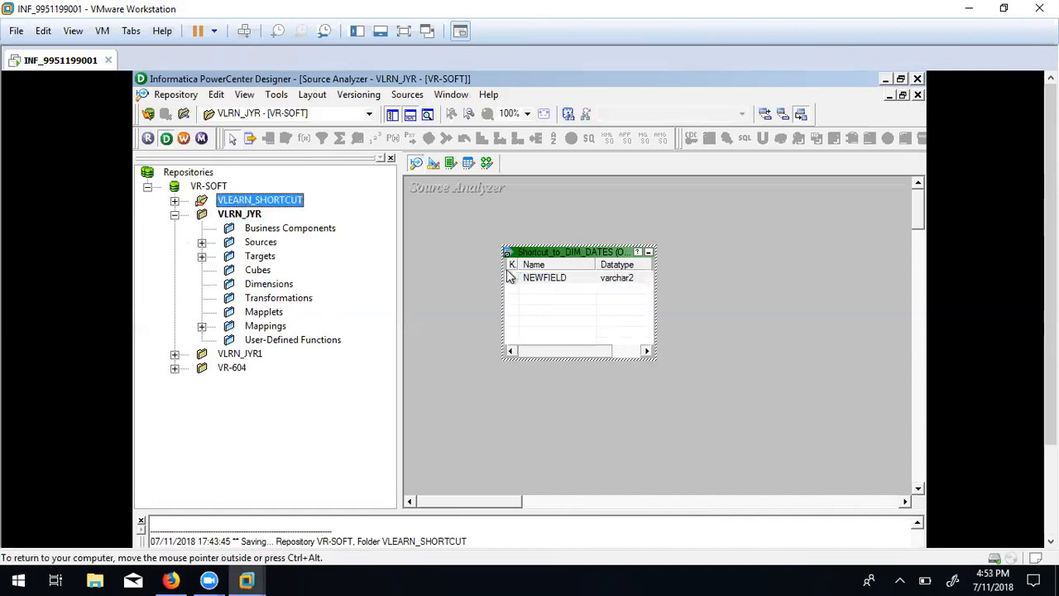
pyautogui.click(457, 298)
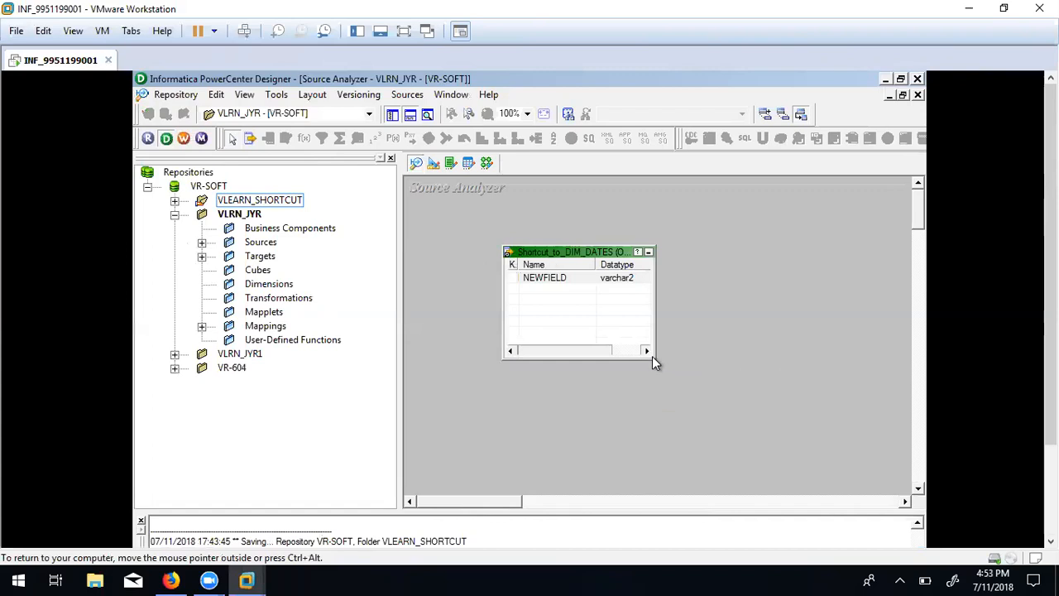
pyautogui.moveTo(653, 359); pyautogui.dragTo(759, 436)
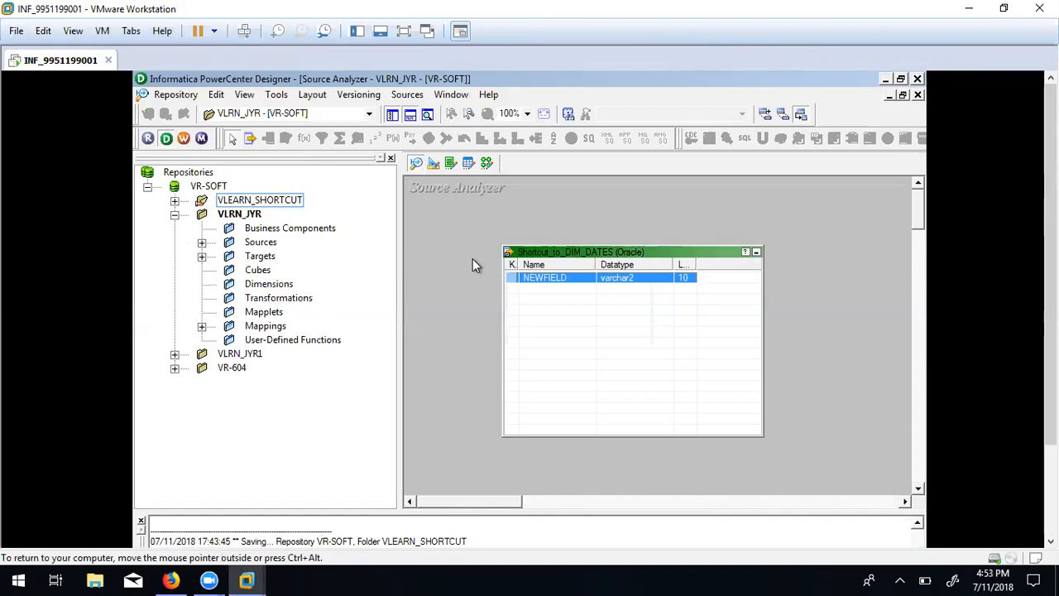
pyautogui.click(202, 241)
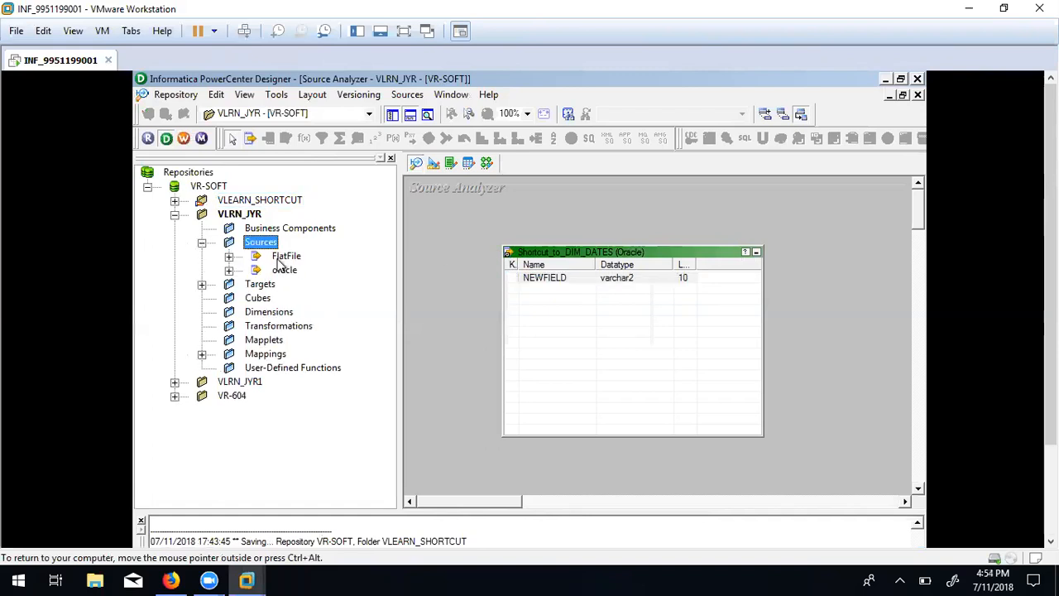
# Place the DEALERSHIP oracle source in the Source Analyzer workspace.
pyautogui.click(228, 270)
pyautogui.click(318, 283)
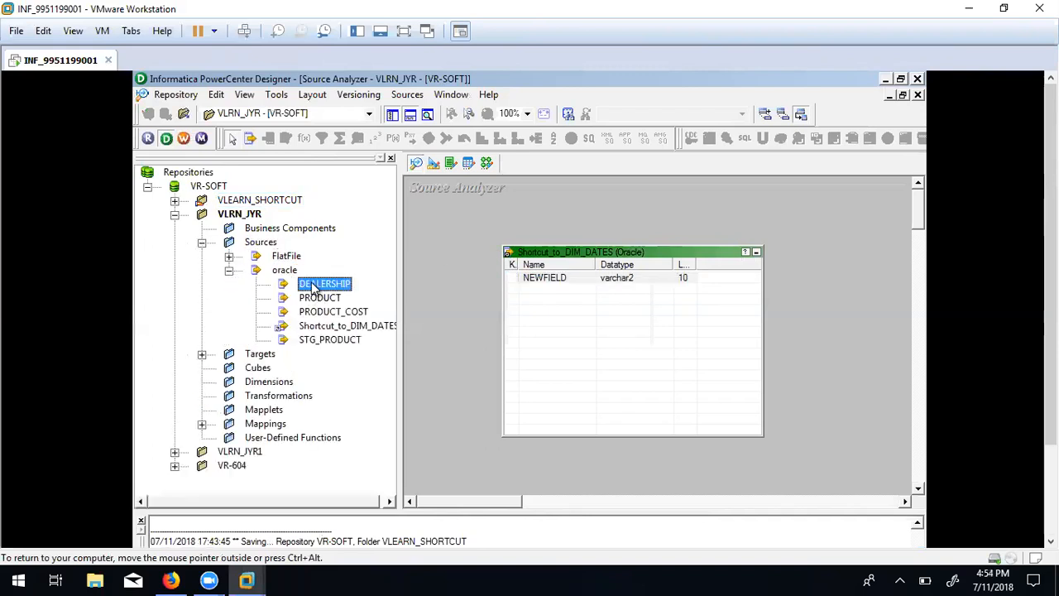
pyautogui.moveTo(497, 308); pyautogui.dragTo(551, 331)
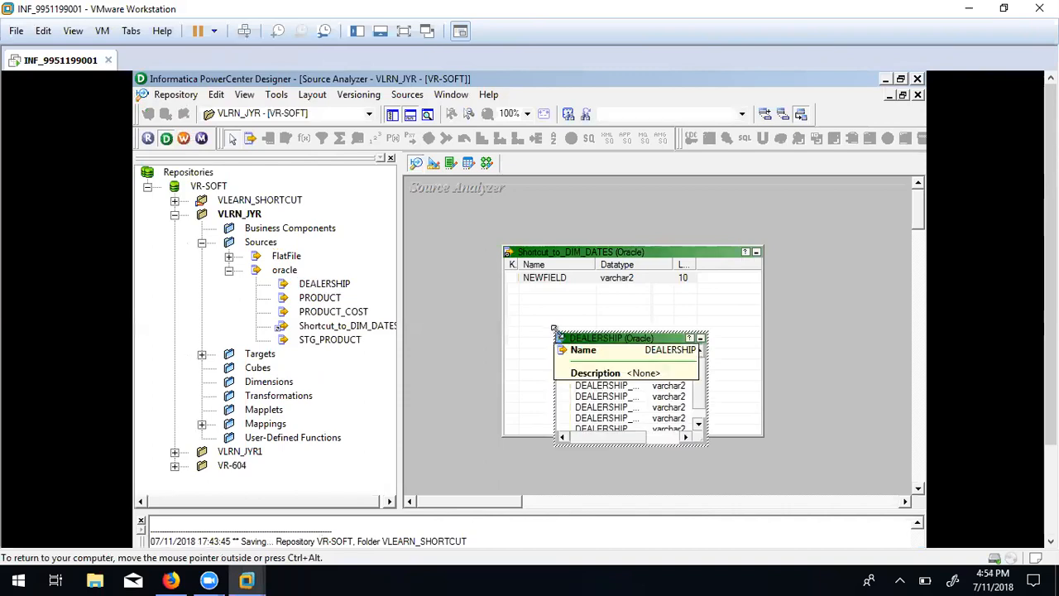
pyautogui.click(494, 373)
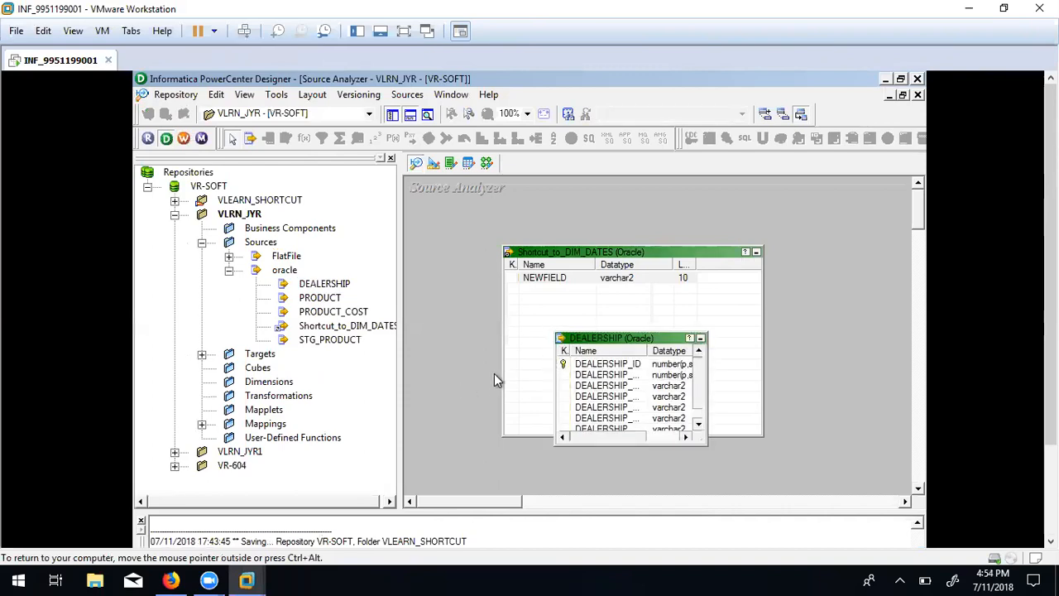
# Delete Shortcut_to_DIM_DATES from VLRN_JYR and save the folder.
pyautogui.click(512, 280)
pyautogui.rightClick(449, 229)
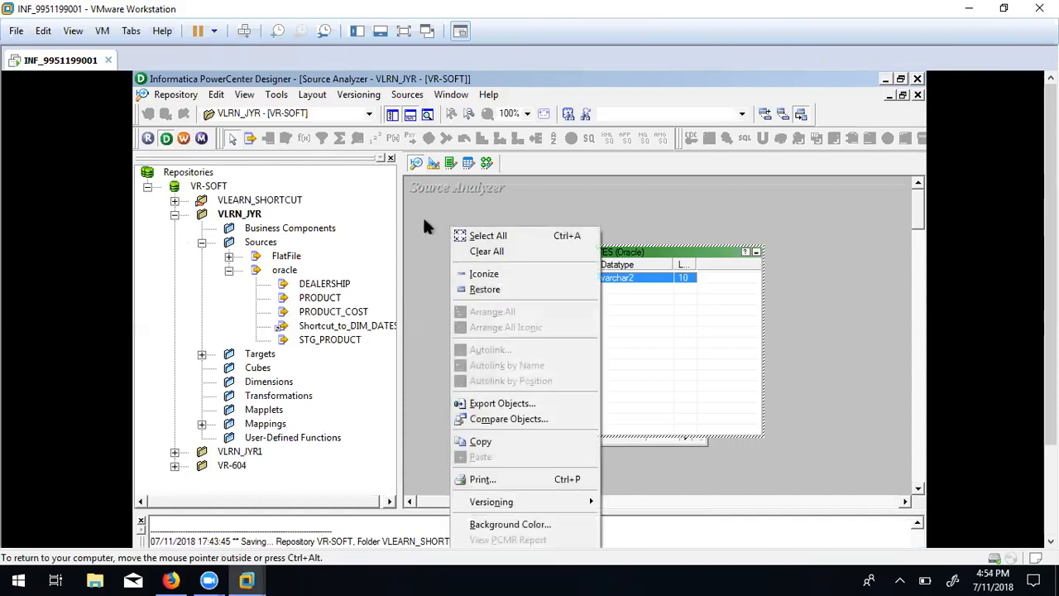
pyautogui.click(423, 219)
pyautogui.click(671, 300)
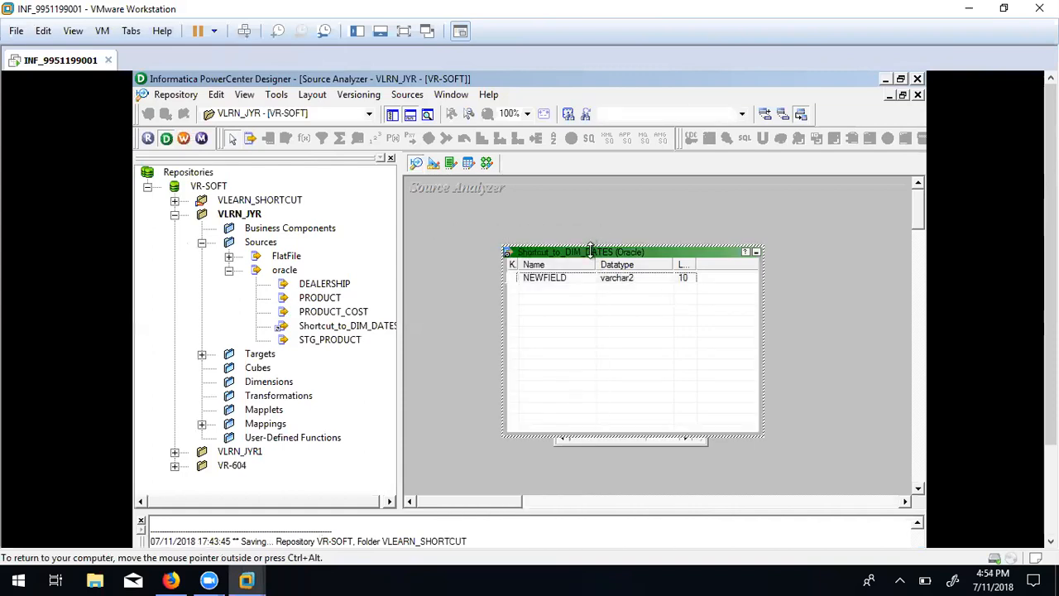
pyautogui.moveTo(590, 250); pyautogui.dragTo(769, 227)
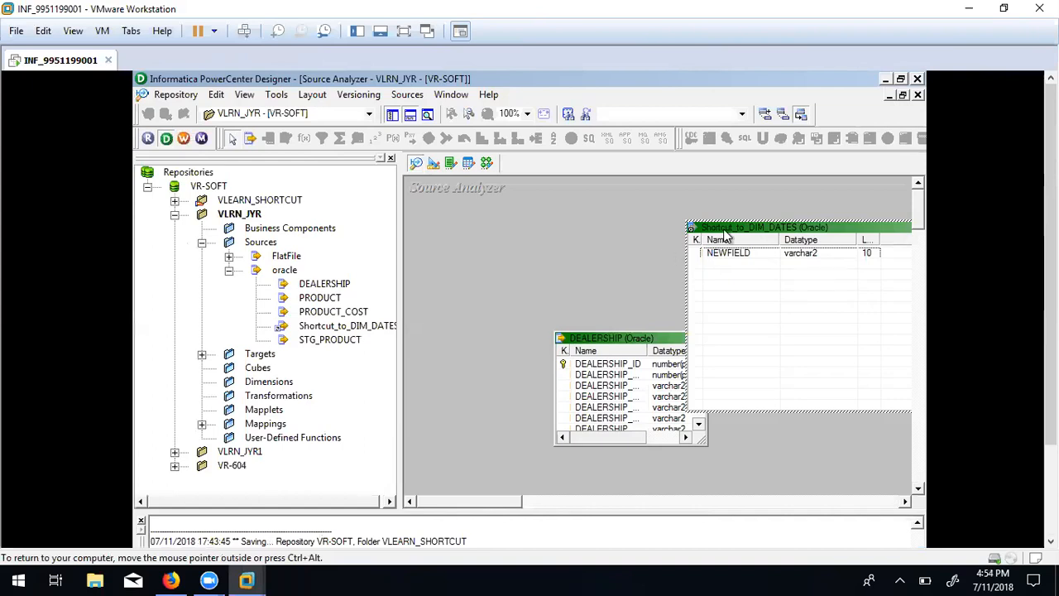
pyautogui.press('Delete')
pyautogui.click(404, 383)
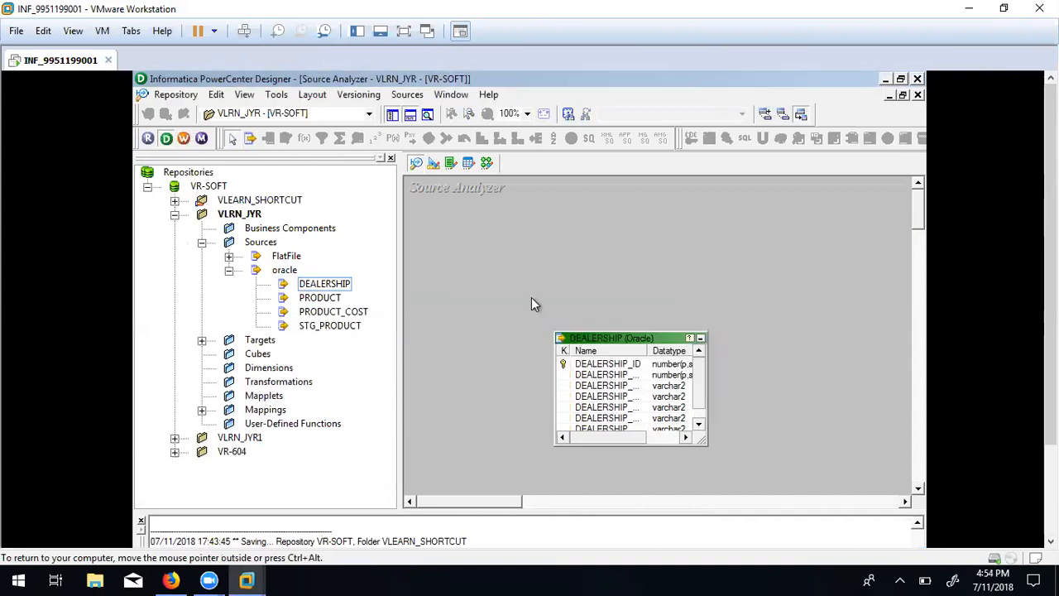
pyautogui.hotkey('ctrl', 's')
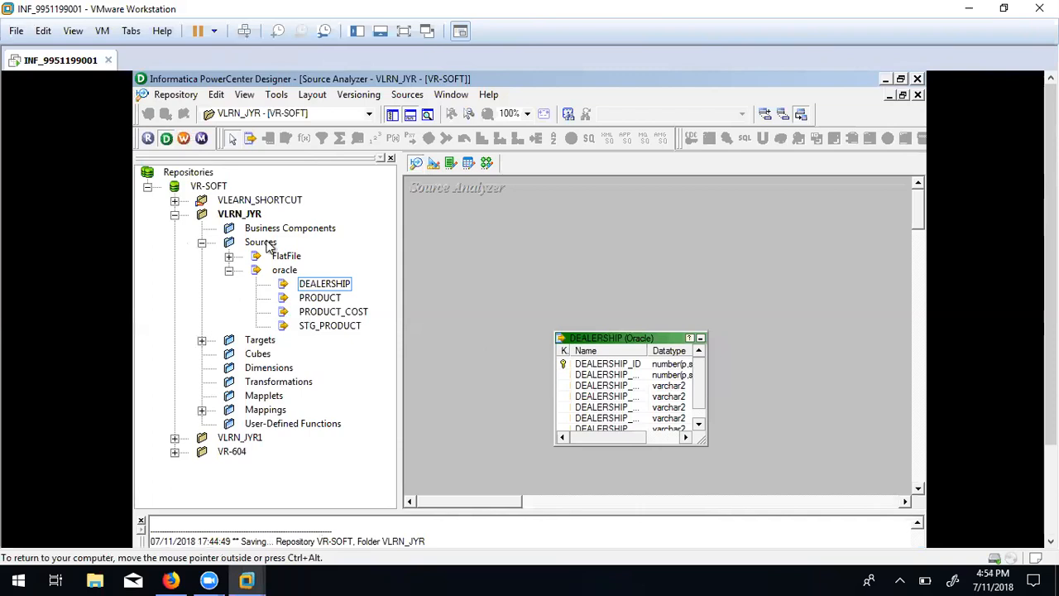
# Delete the original DIM_DATES from VLEARN_SHORTCUT and save the folder.
pyautogui.click(238, 200)
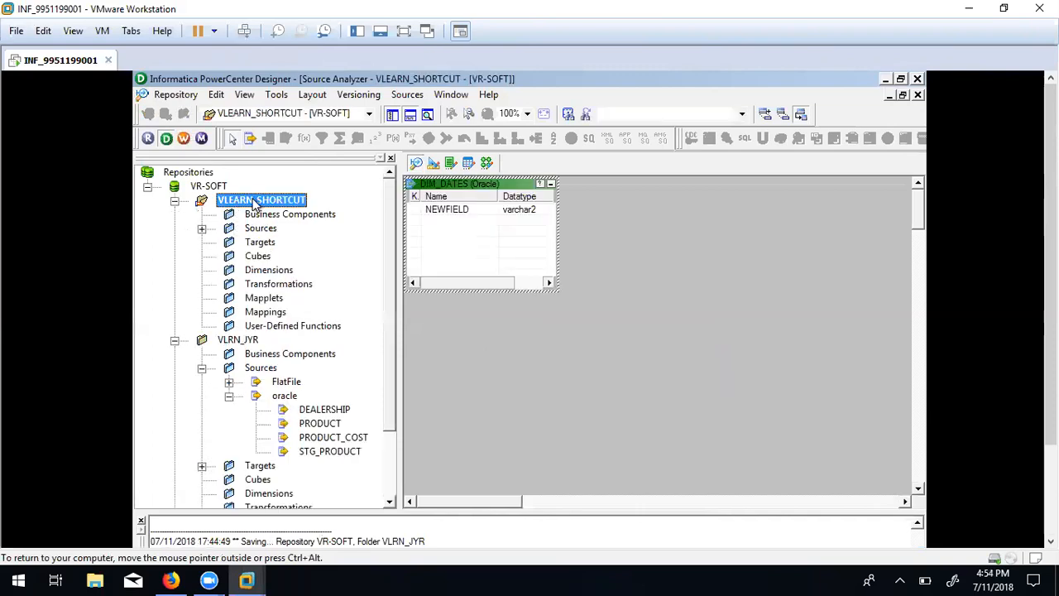
pyautogui.click(443, 207)
pyautogui.press('Delete')
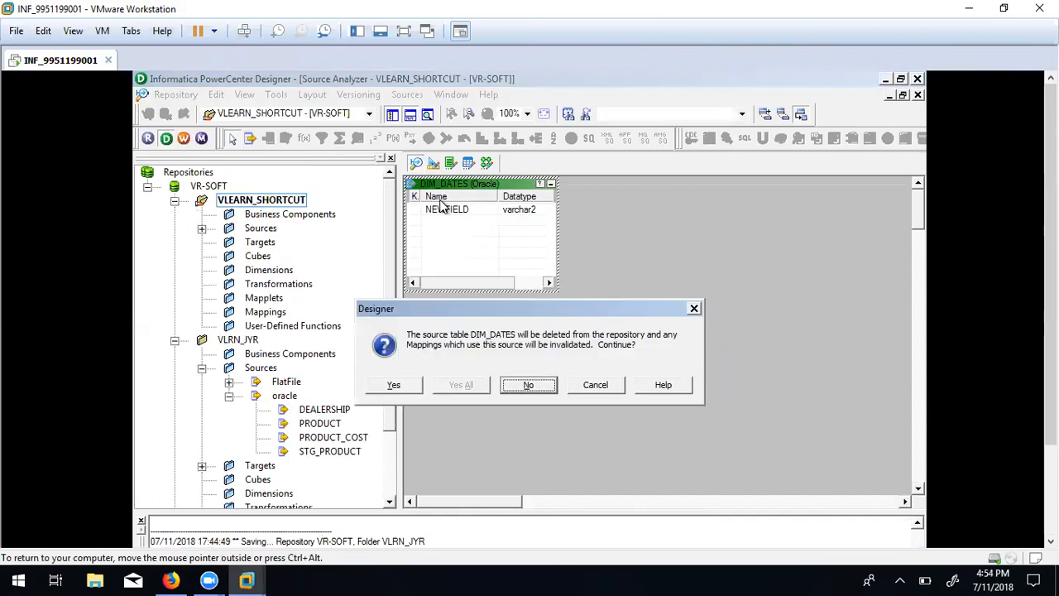
pyautogui.click(391, 384)
pyautogui.hotkey('ctrl', 's')
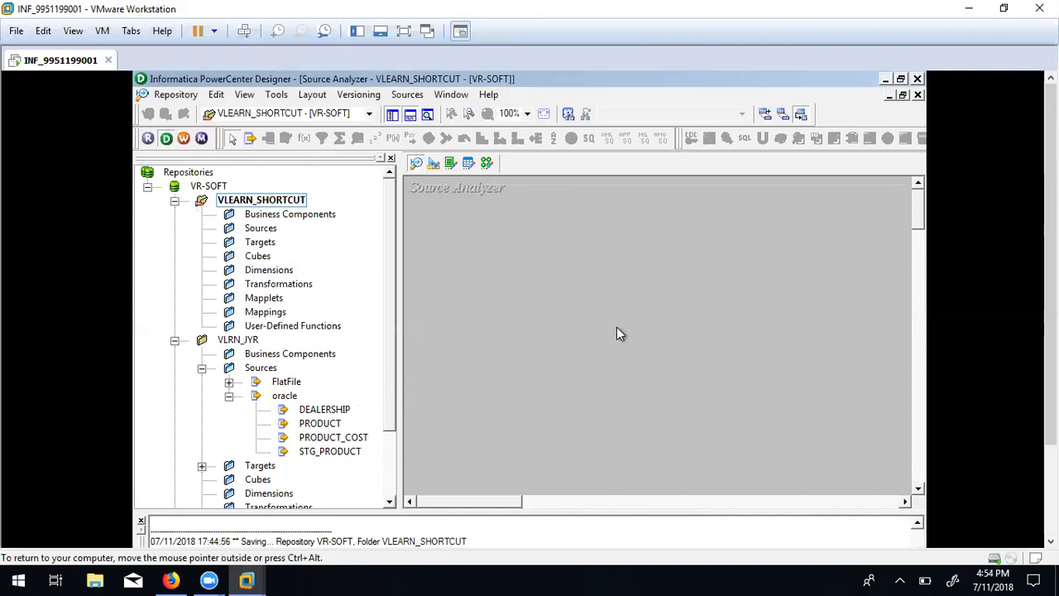
# Collapse the VLEARN_SHORTCUT and VLRN_JYR folders in the Navigator.
pyautogui.click(174, 201)
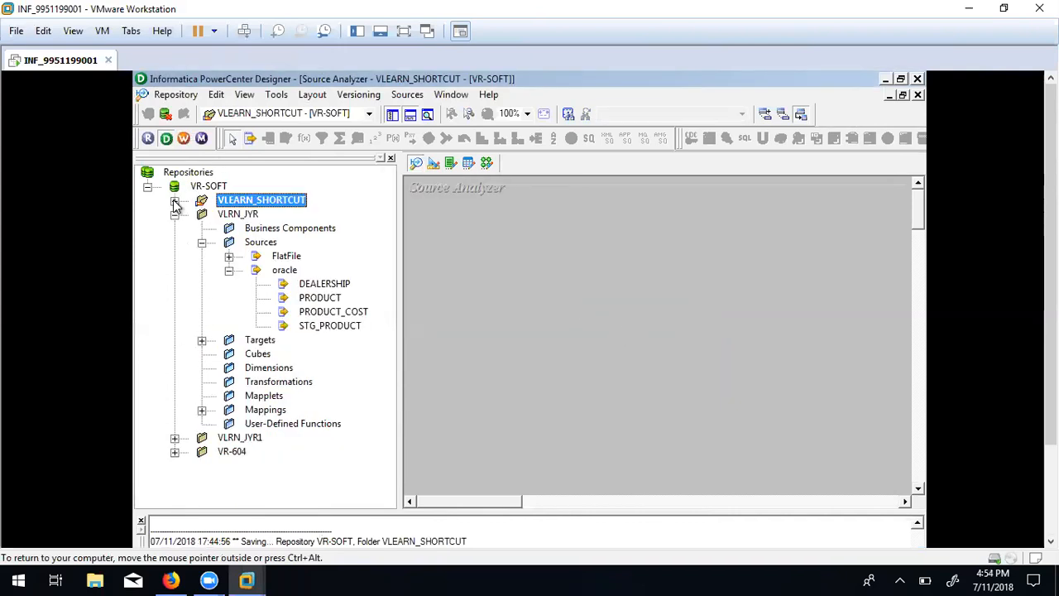
pyautogui.click(175, 215)
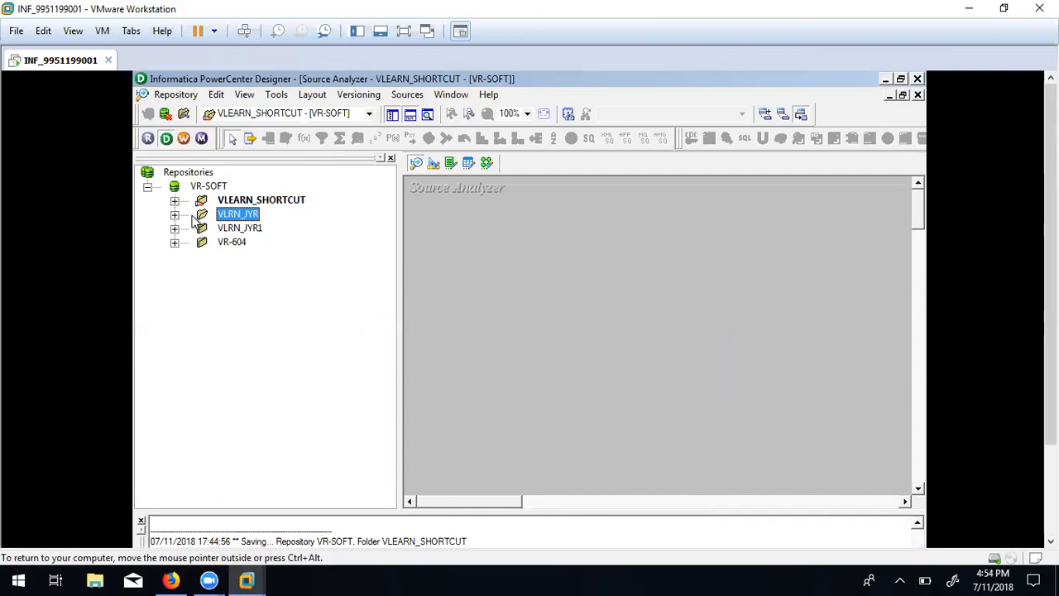
pyautogui.click(455, 241)
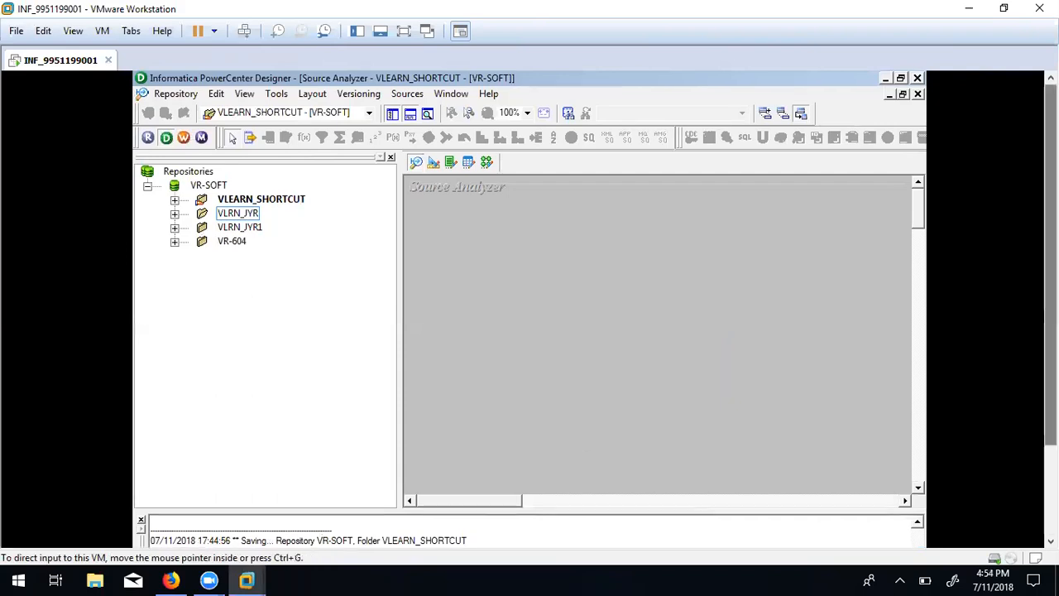
# Bring up the Class Contents Explorer window and select the U06 lookups presentation.
pyautogui.moveTo(275, 534)
pyautogui.click(267, 496)
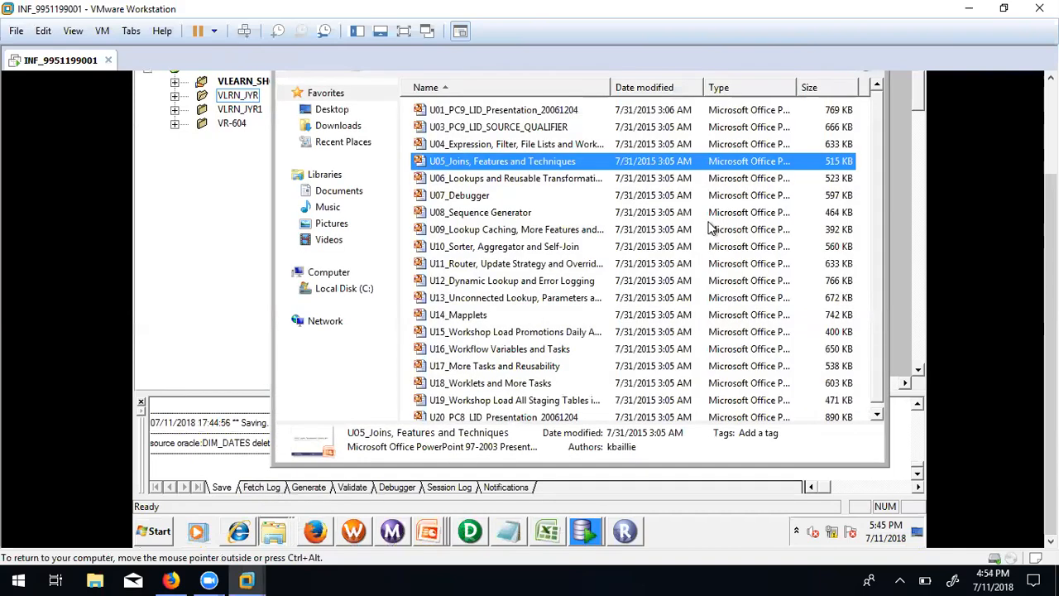
pyautogui.click(519, 184)
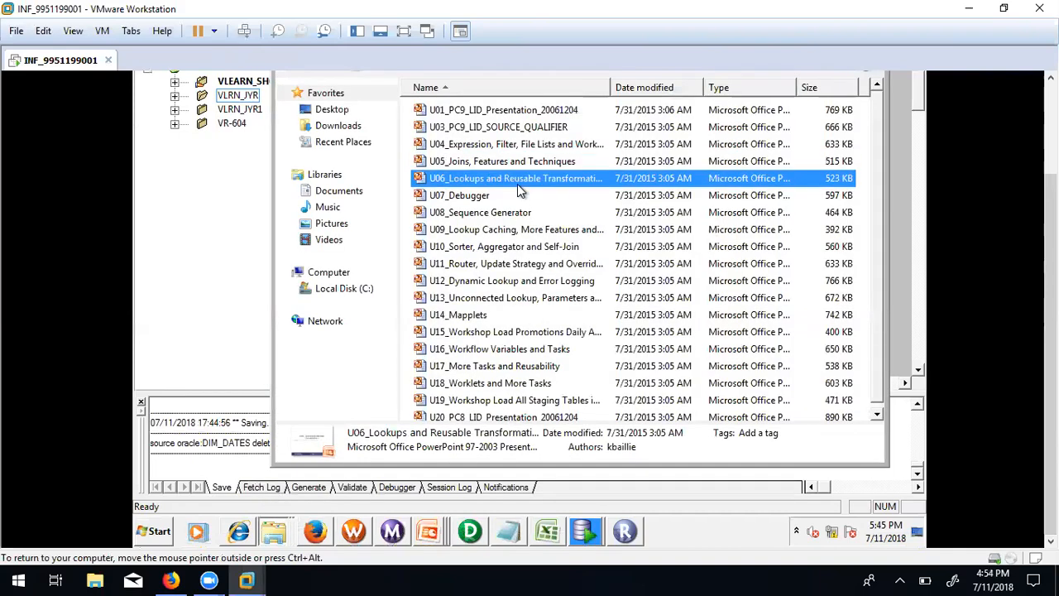
pyautogui.click(517, 184)
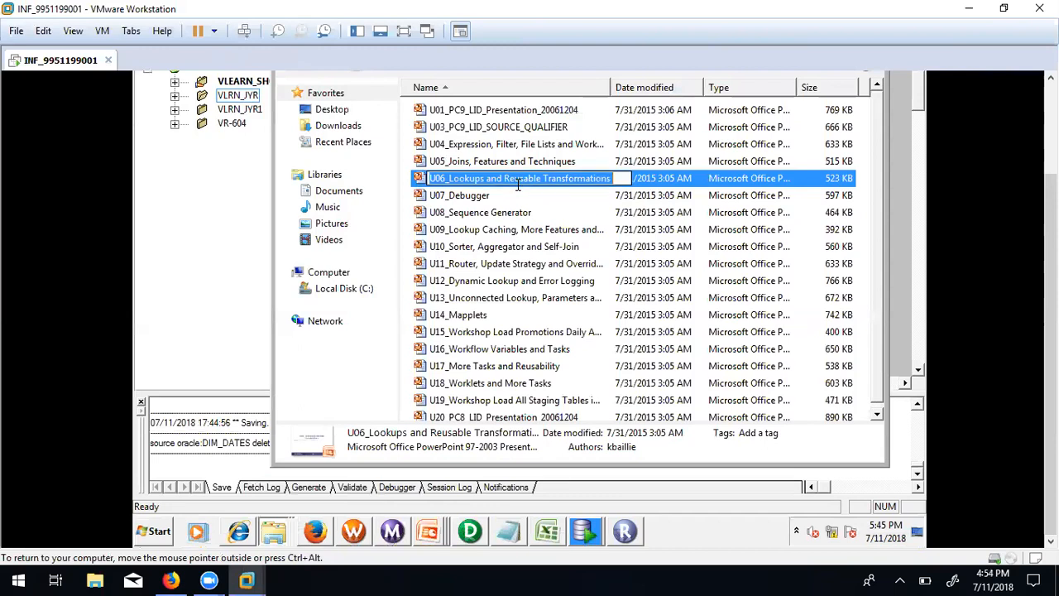
pyautogui.click(416, 184)
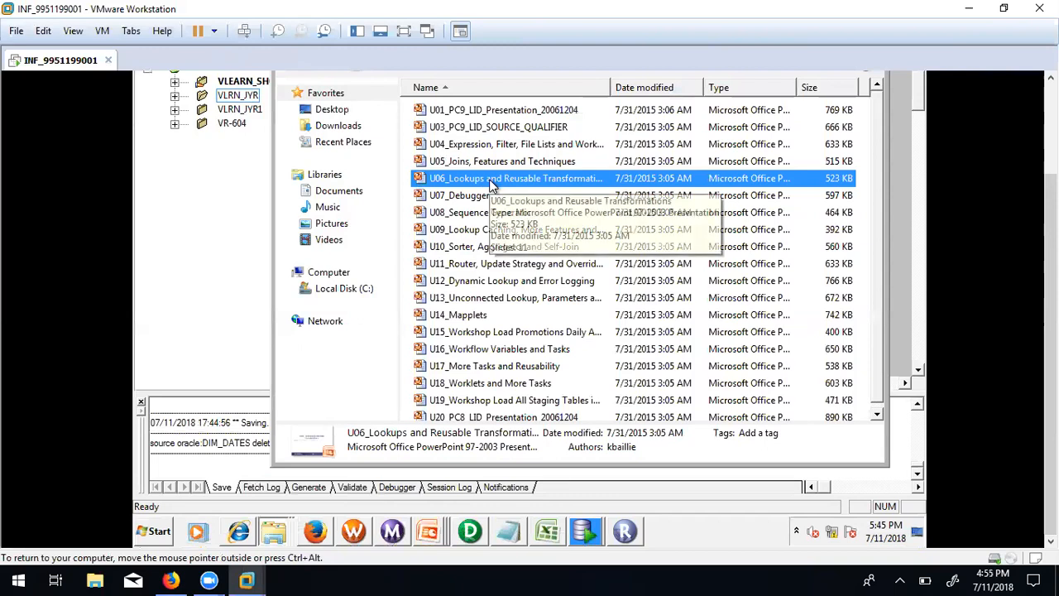
# Browse the U11, U12_Dynamic Lookup and Error Logging, and U13 presentations.
pyautogui.click(498, 300)
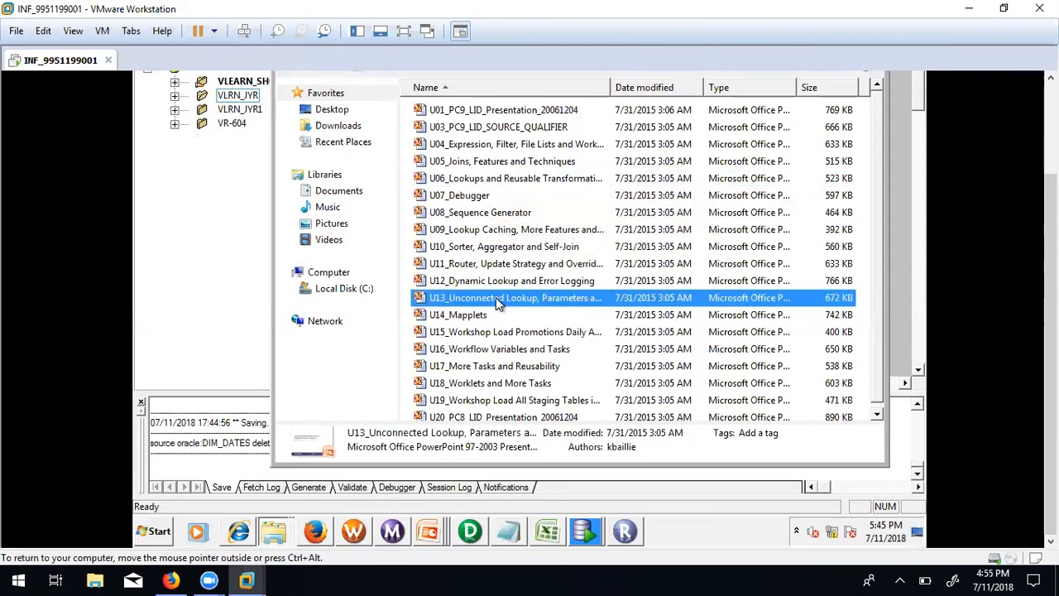
pyautogui.click(490, 282)
pyautogui.click(484, 265)
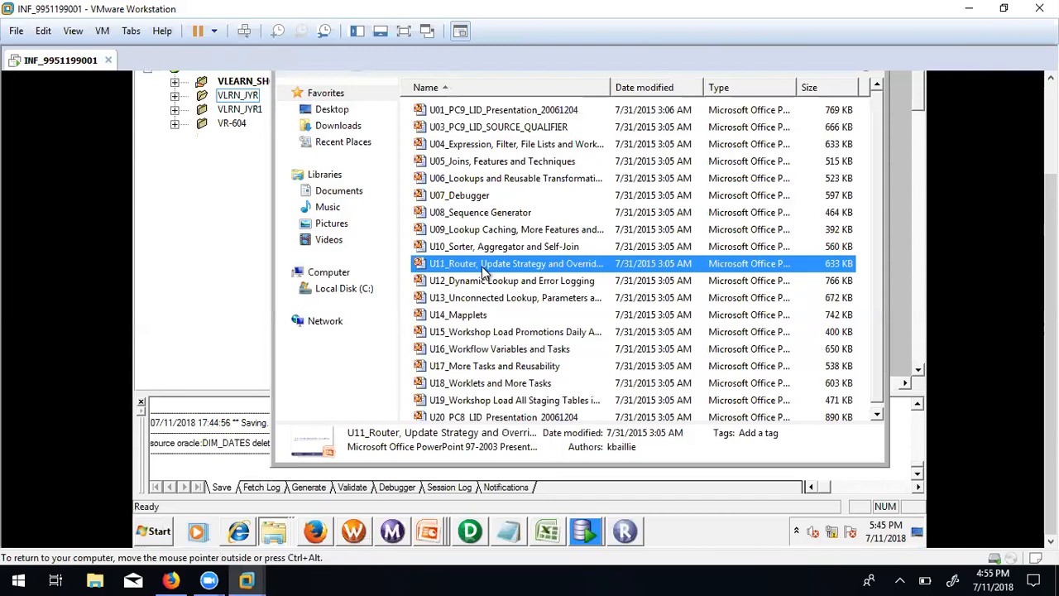
pyautogui.click(508, 303)
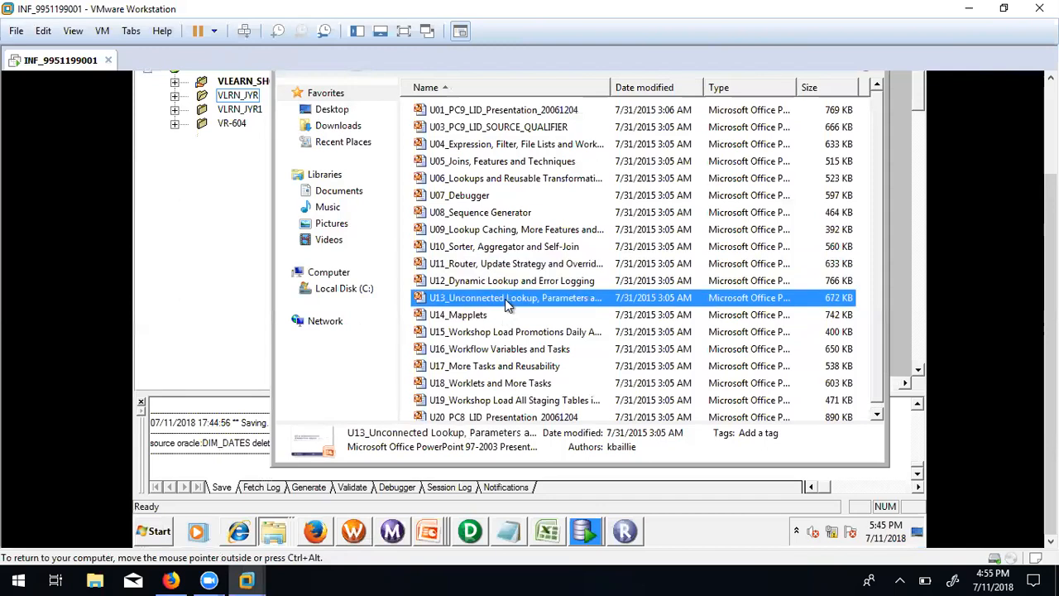
pyautogui.click(522, 284)
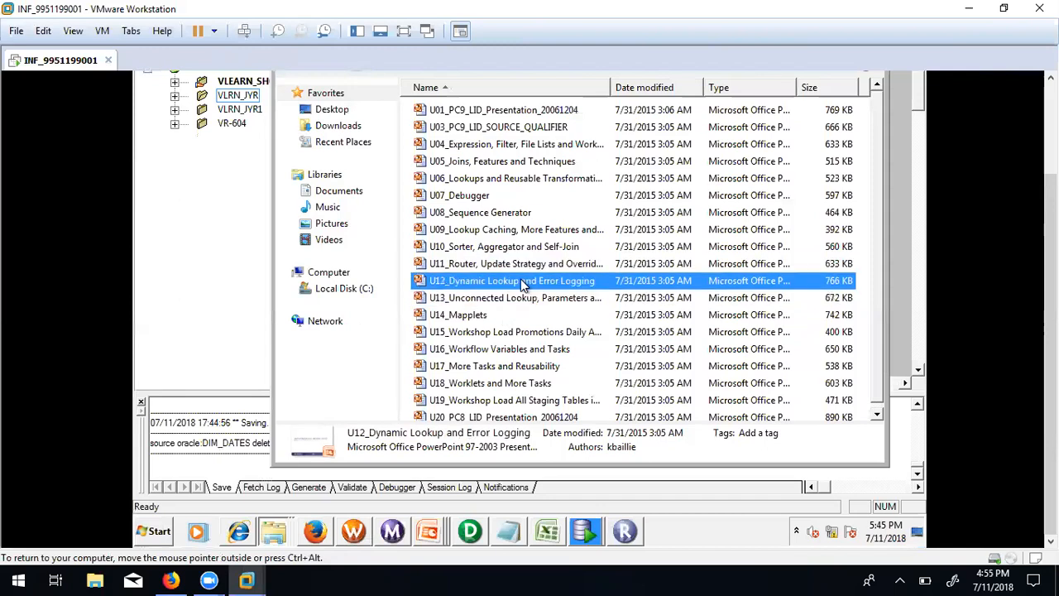